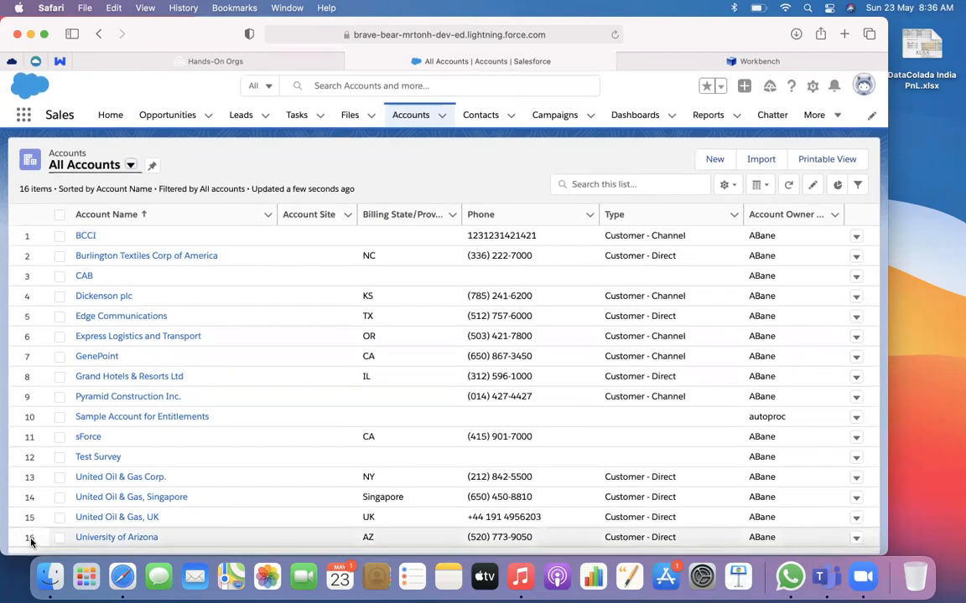
Switch to Workbench, log in with Salesforce, and open a SOQL Query on the Account object
click(637, 66)
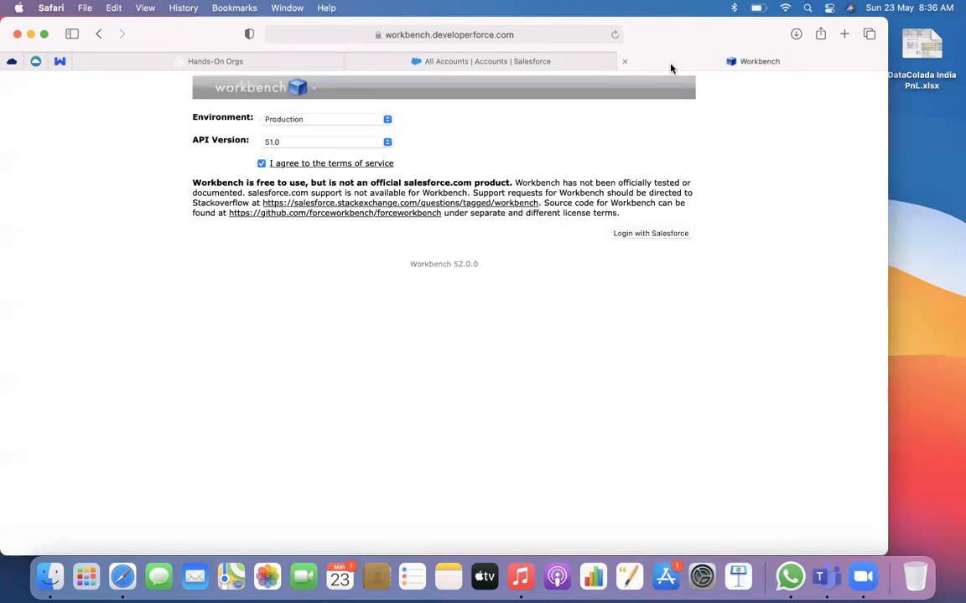
click(631, 235)
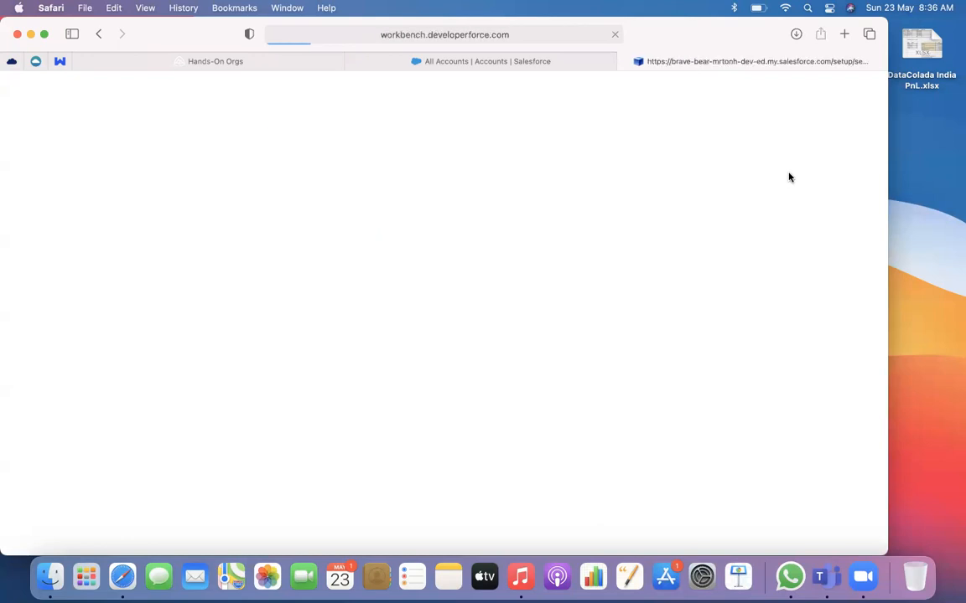
click(344, 151)
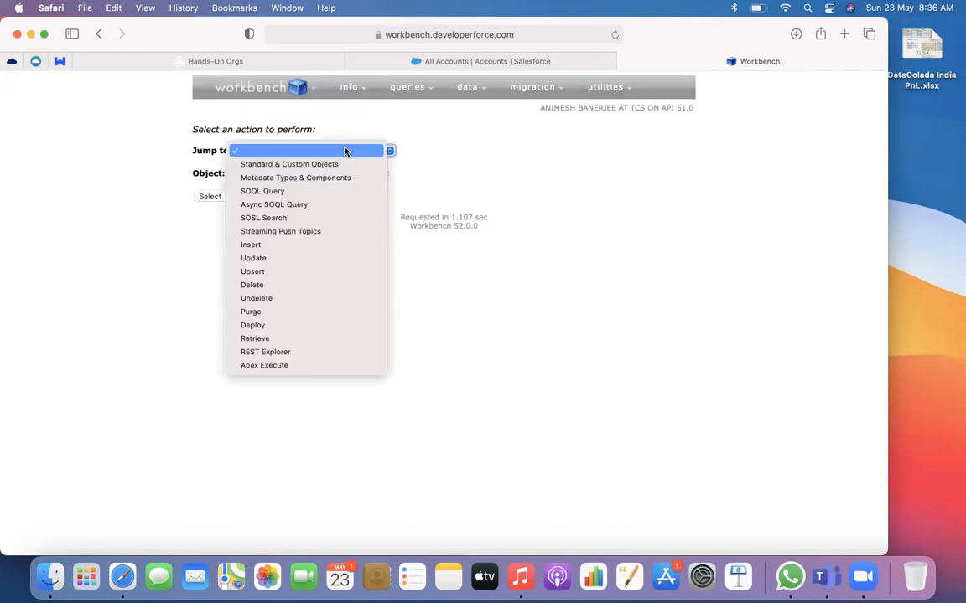
click(297, 191)
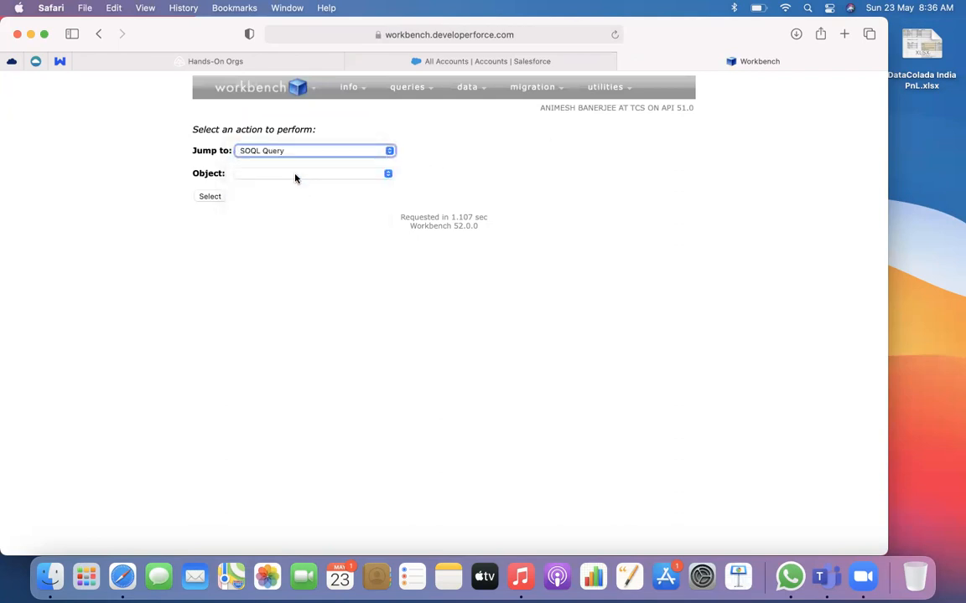
click(295, 177)
click(276, 213)
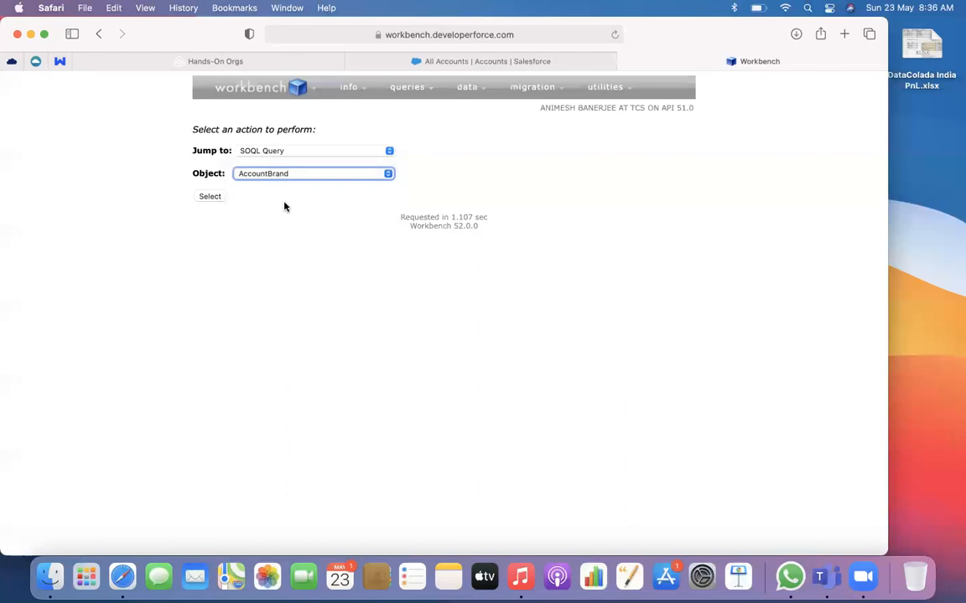
click(280, 177)
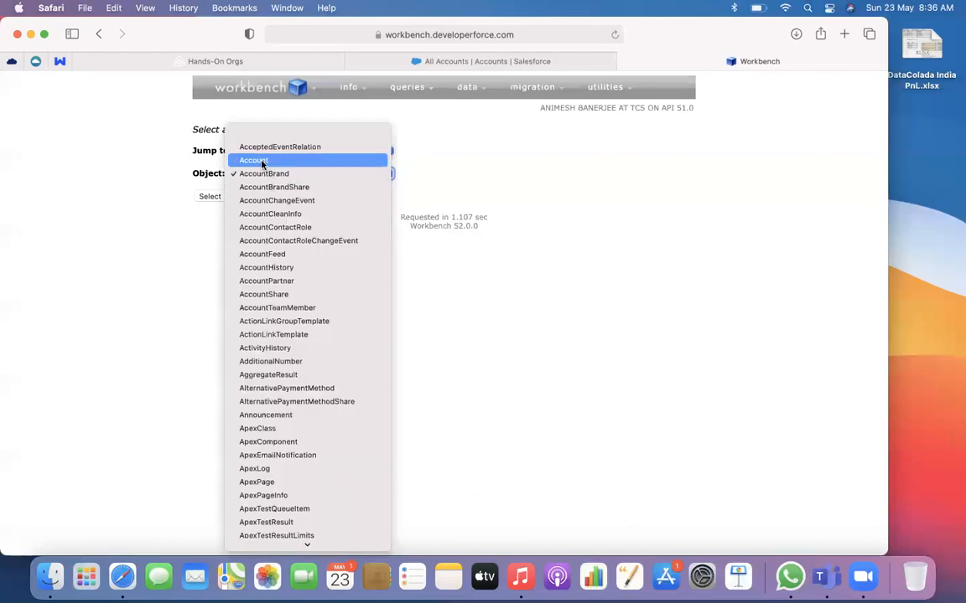
click(251, 172)
key(Up)
click(209, 196)
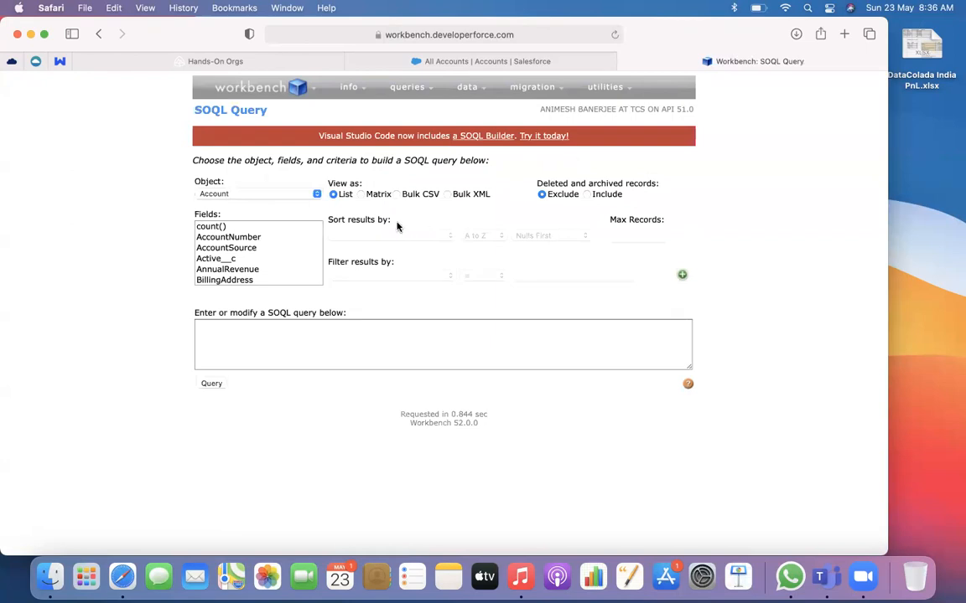
Build and run a SOQL query that returns the count() of Account records
click(211, 226)
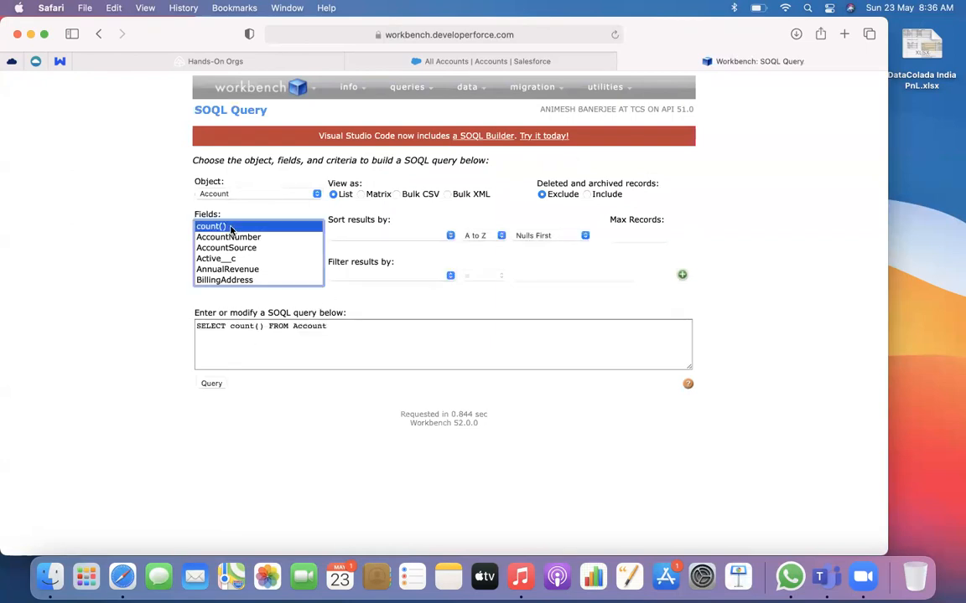
click(212, 385)
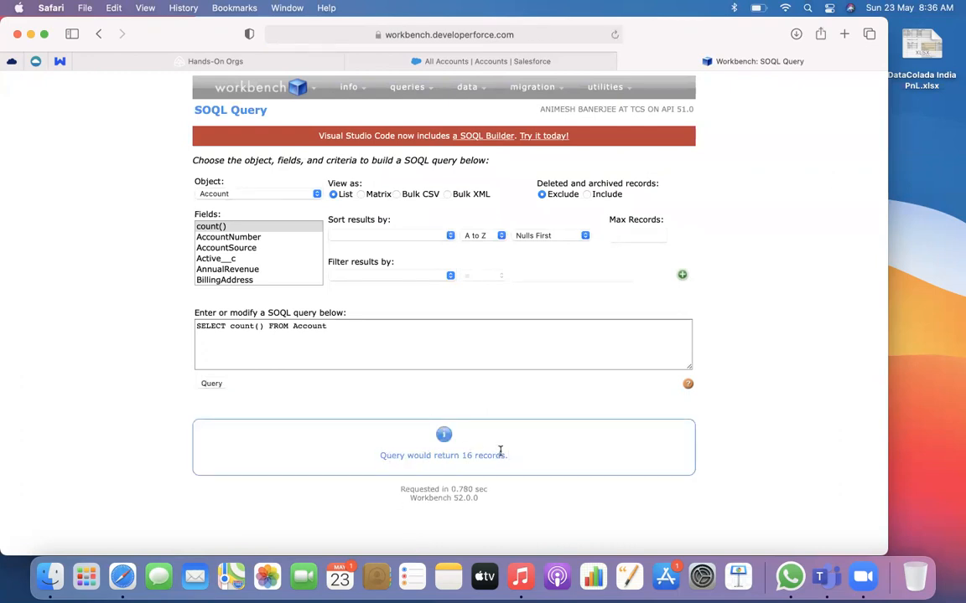
Replace count() with the Id field in the Account query
click(242, 238)
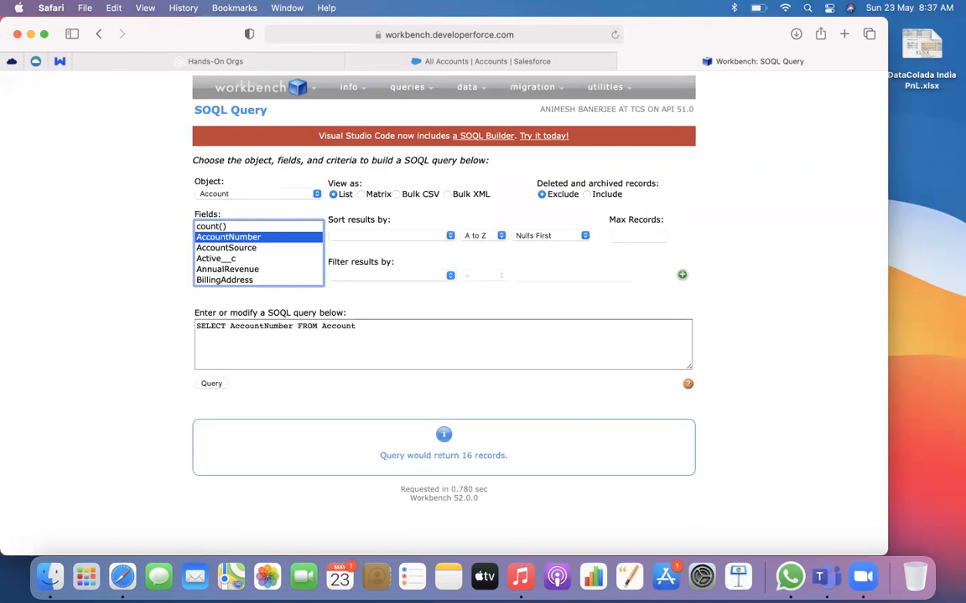
key(Down)
key(Down)
key(Up)
key(Up)
key(Down)
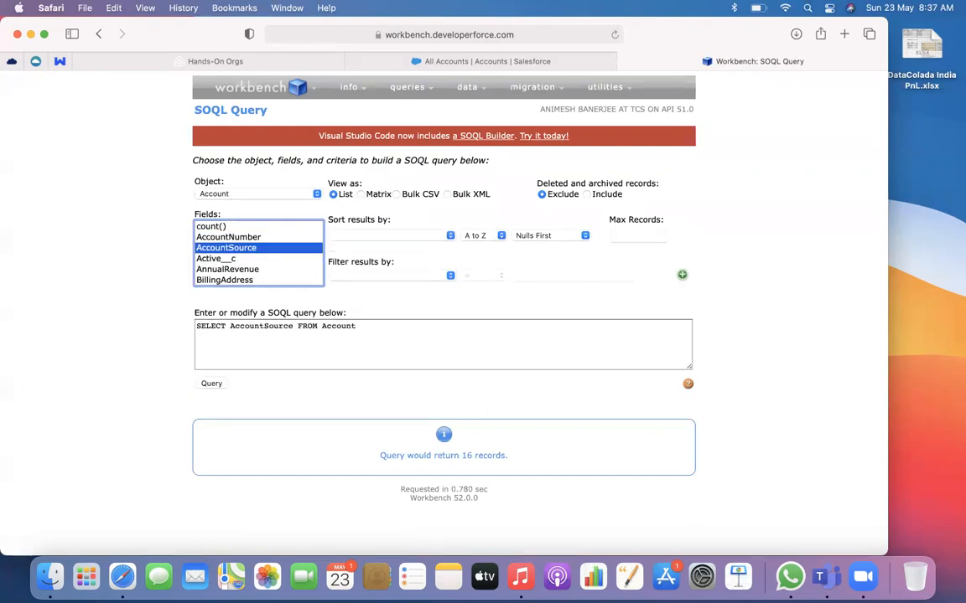
key(Down)
key(Down)
key(Down)
key(Down)
key(Down)
key(Down)
key(Down)
key(Down)
key(Down)
key(Down)
key(Down)
key(Down)
key(Down)
key(Down)
key(Down)
key(Down)
key(Down)
key(Down)
key(Down)
key(Down)
key(Down)
key(Down)
key(Down)
key(Down)
key(Up)
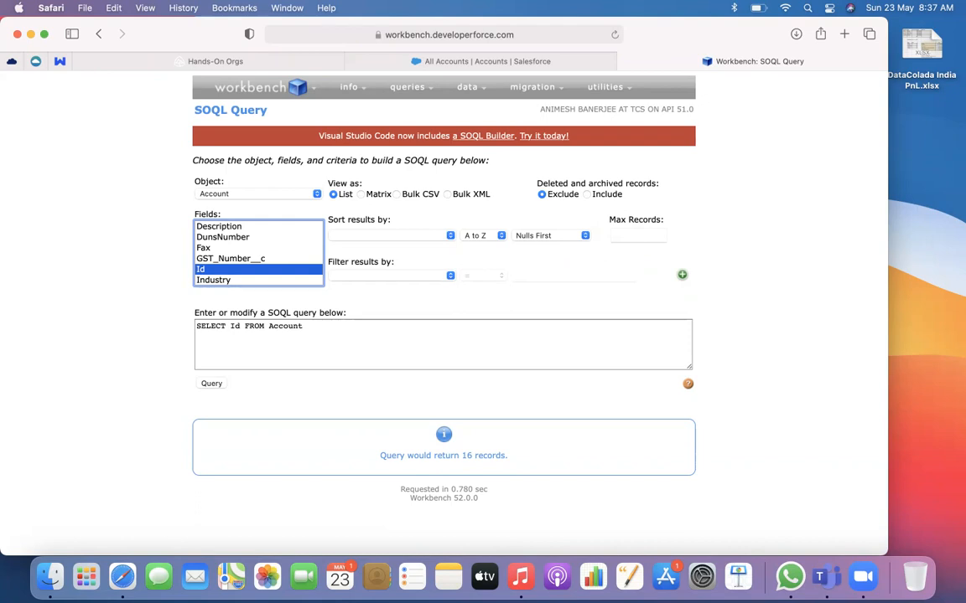
click(214, 280)
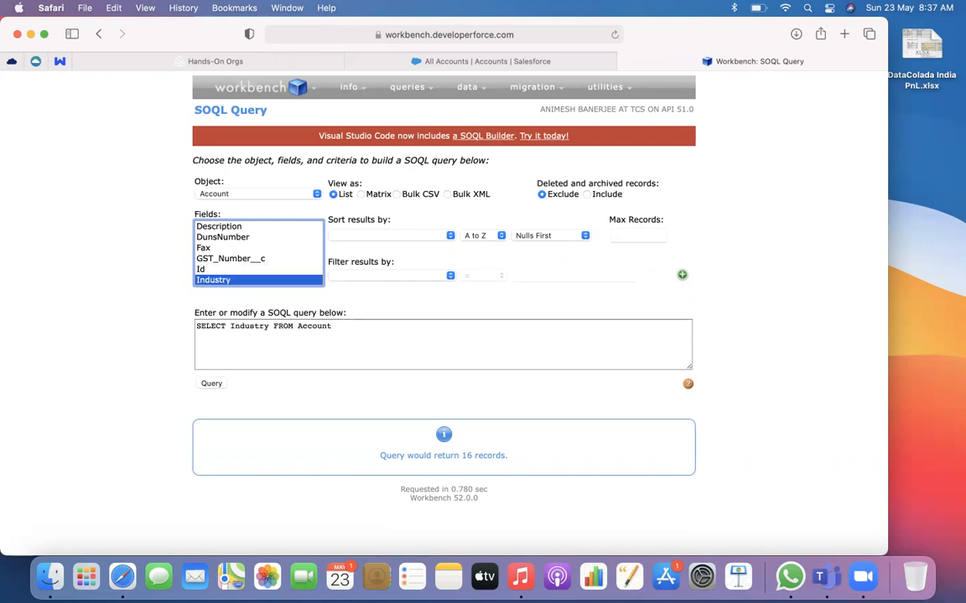
click(202, 269)
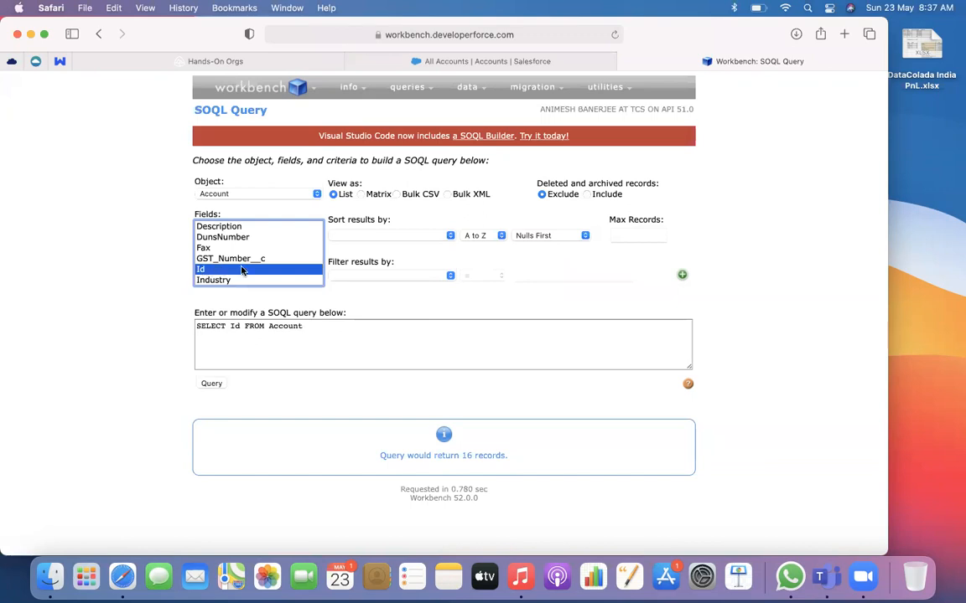
Add the Name field alongside Id and run the query SELECT Id,Name FROM Account
scroll(241, 270, down, 5)
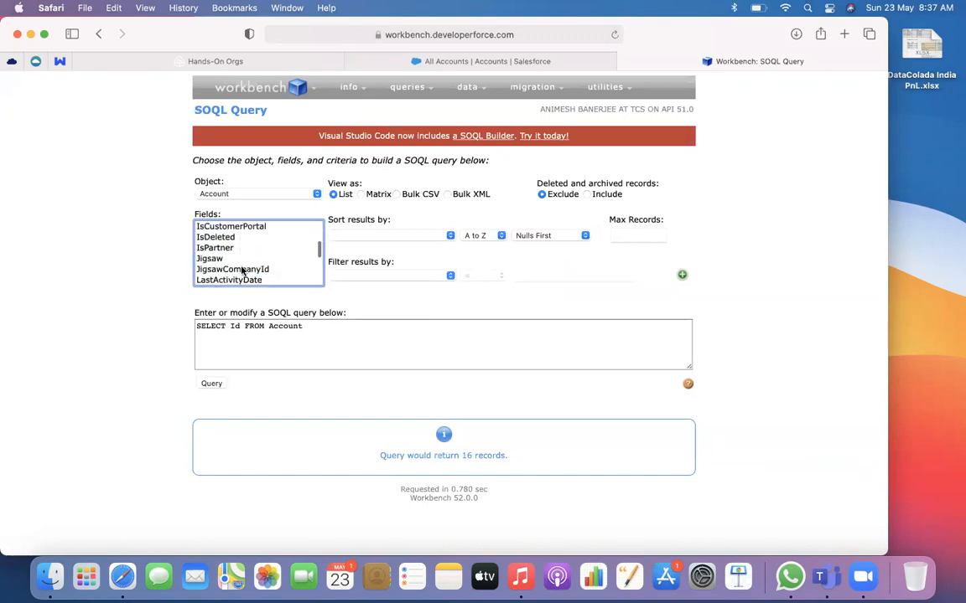
scroll(241, 270, down, 2)
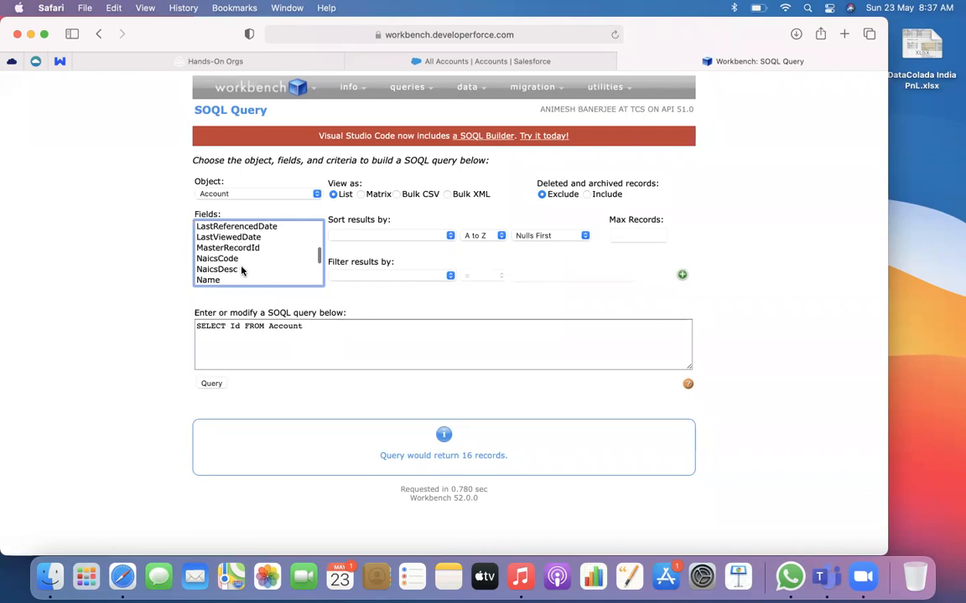
scroll(241, 270, down, 1)
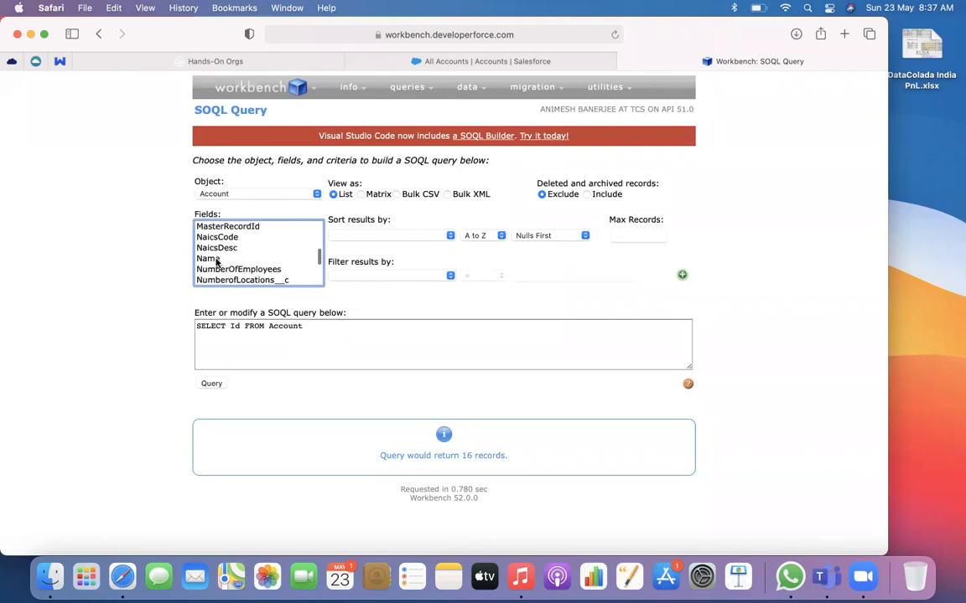
click(206, 258)
click(215, 384)
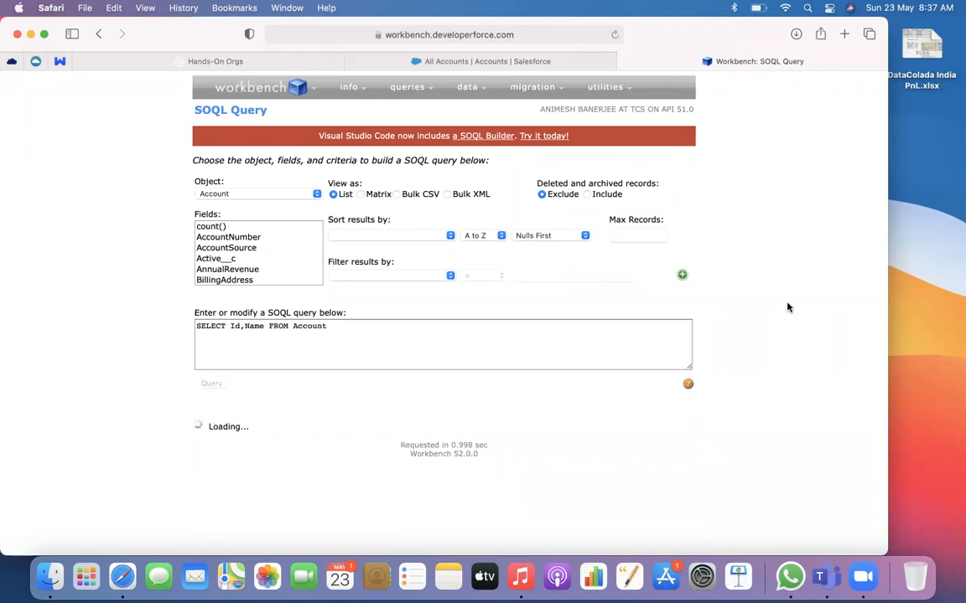
scroll(787, 307, down, 5)
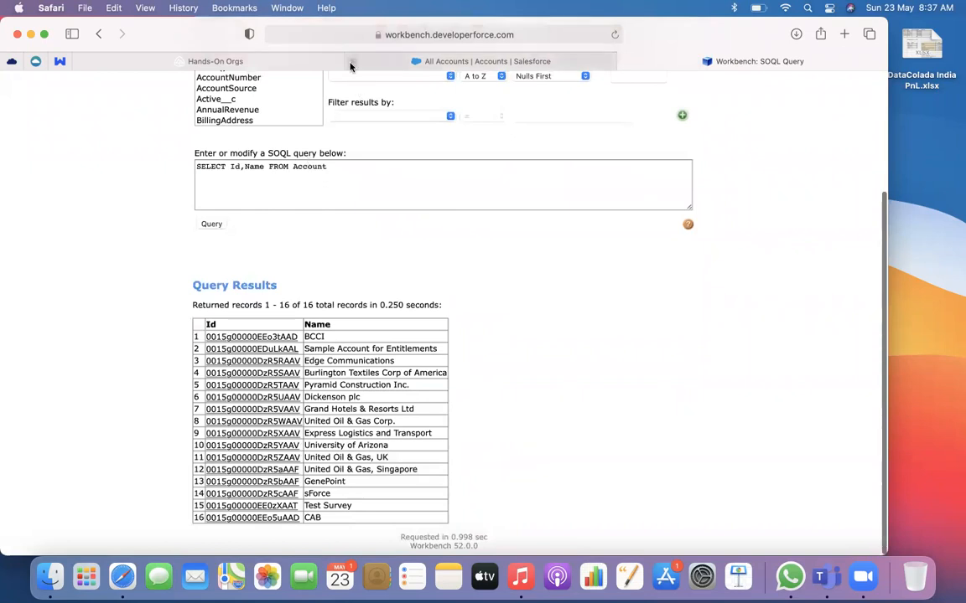
Close the Salesforce page and relaunch the Resourceful Koala Playground from Trailhead's Hands-On Orgs page
click(353, 62)
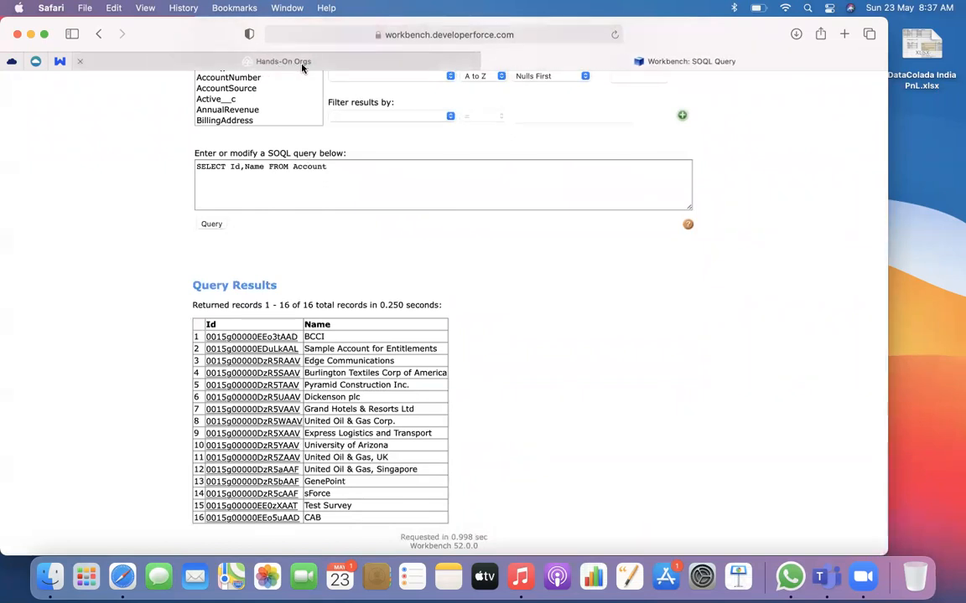
click(275, 60)
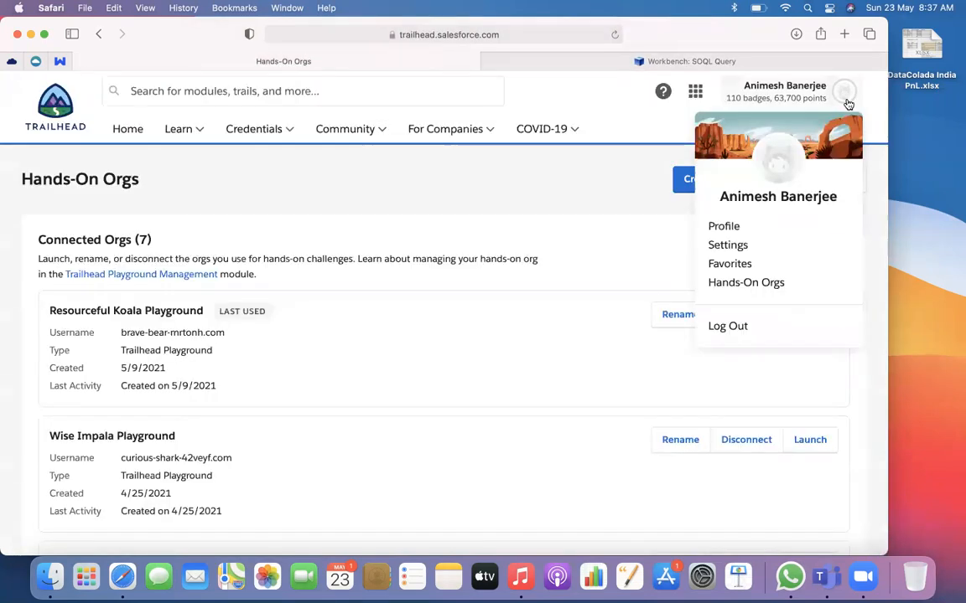
click(810, 316)
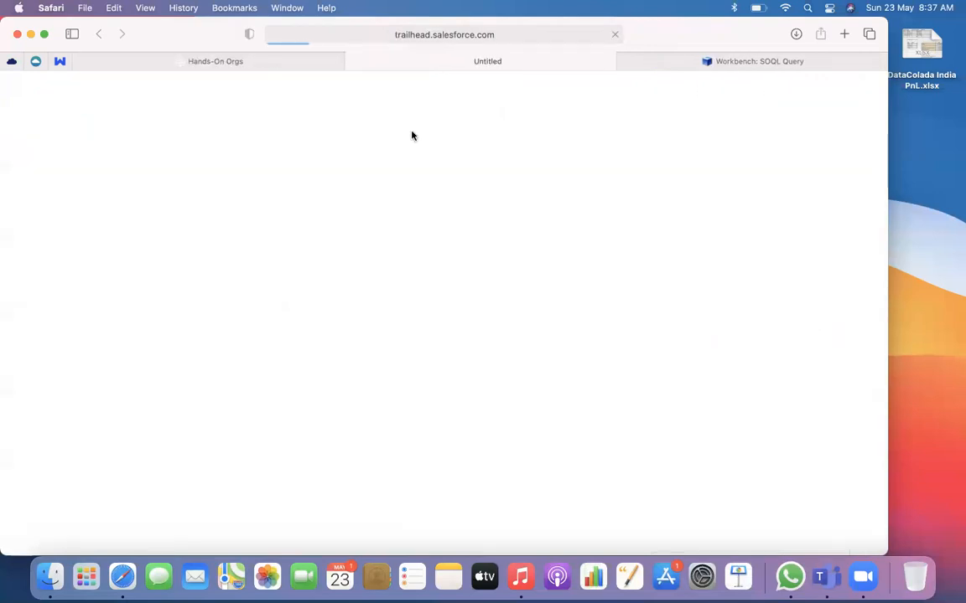
click(674, 60)
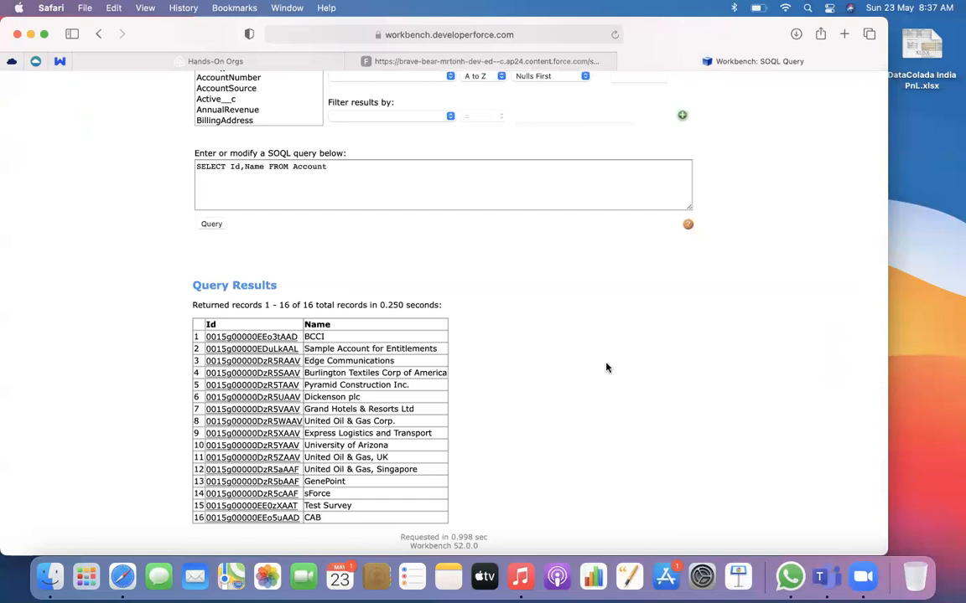
click(469, 62)
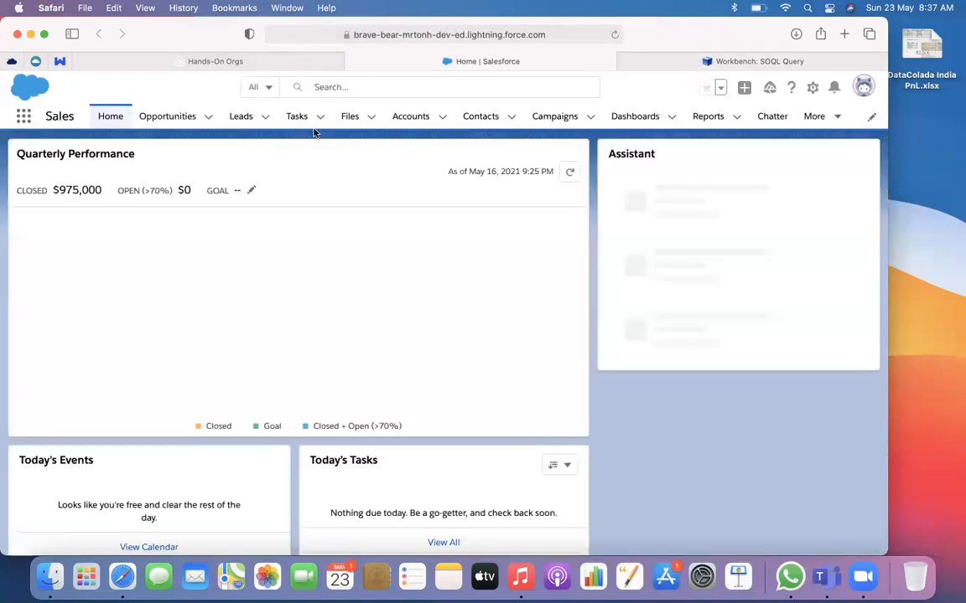
Show the All Accounts list view in Salesforce and open the BCCI account record
click(413, 116)
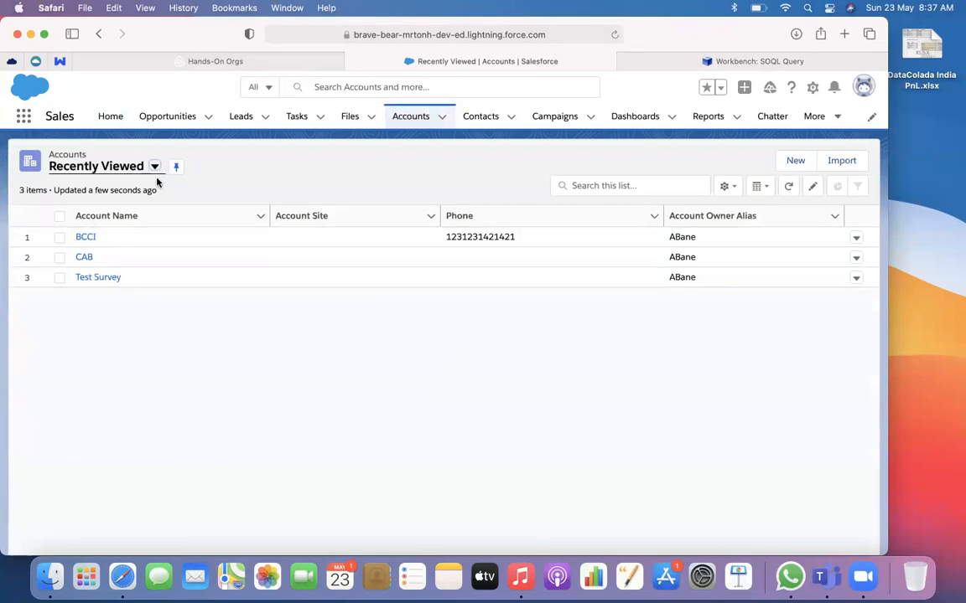
click(154, 167)
click(118, 213)
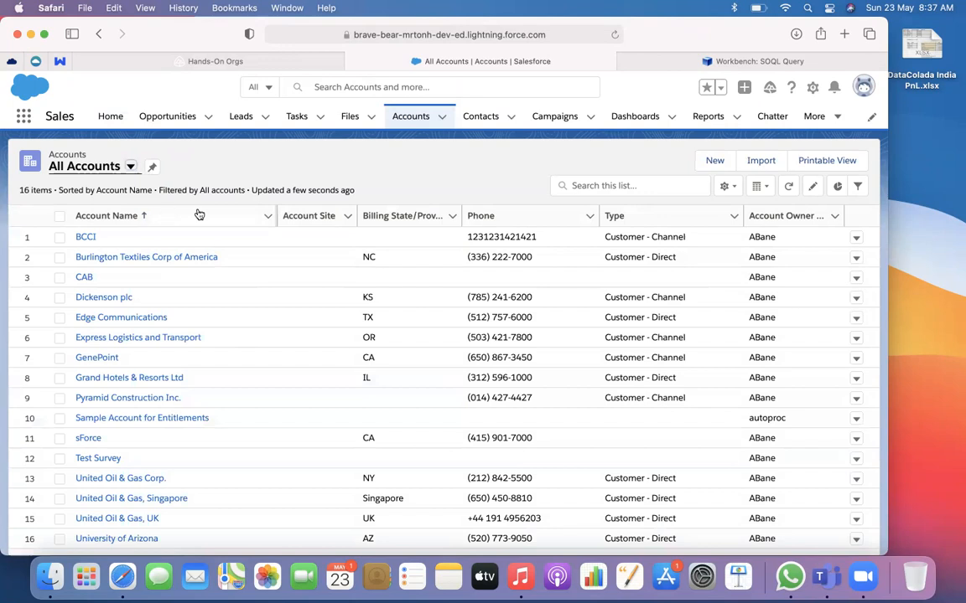
click(85, 237)
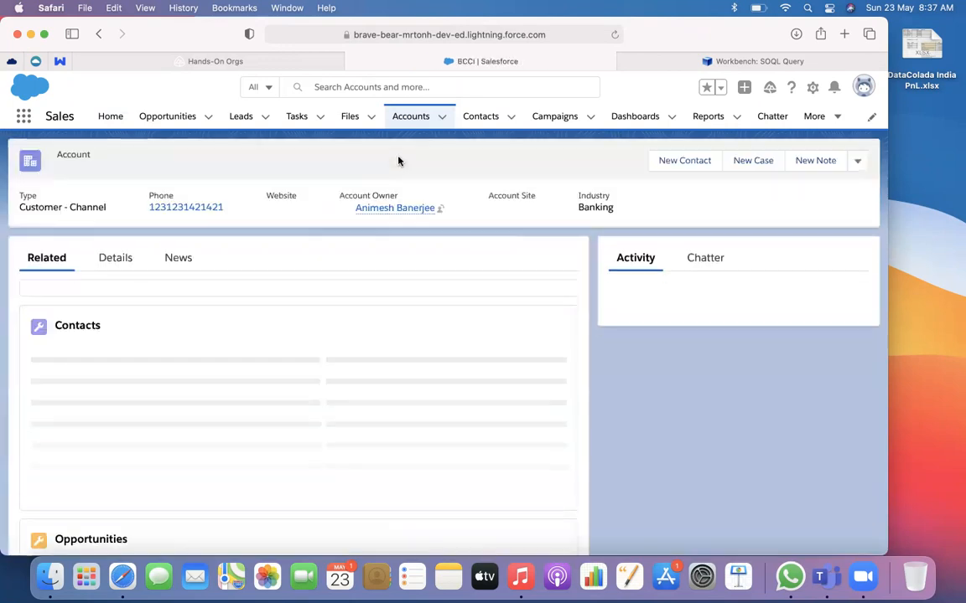
Compare the record ID in the BCCI account's URL with BCCI's Id in the Workbench query results
click(541, 35)
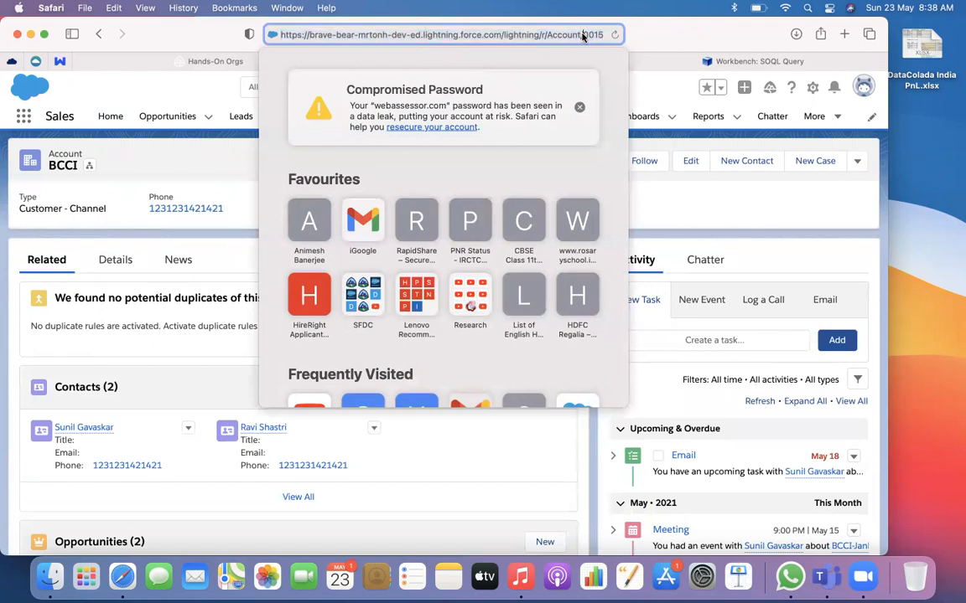
key(Right)
key(Right)
key(Right)
key(Right)
key(Right)
key(Right)
key(Right)
key(Right)
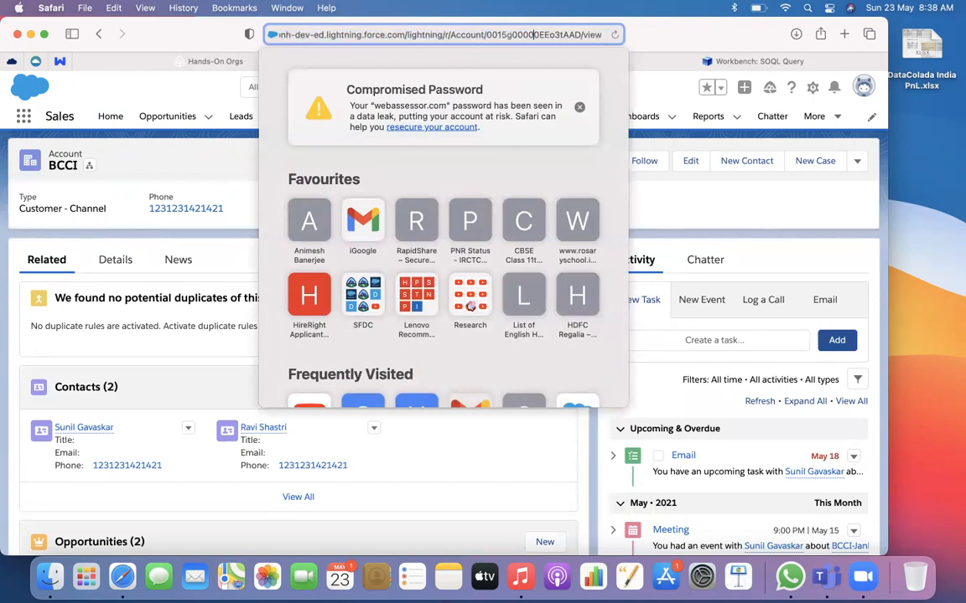
click(696, 60)
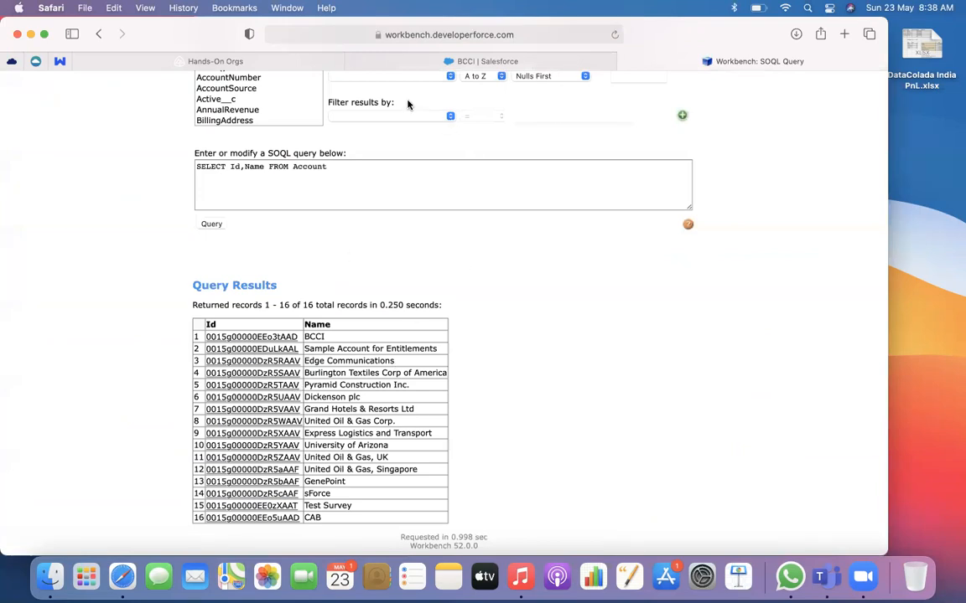
click(416, 65)
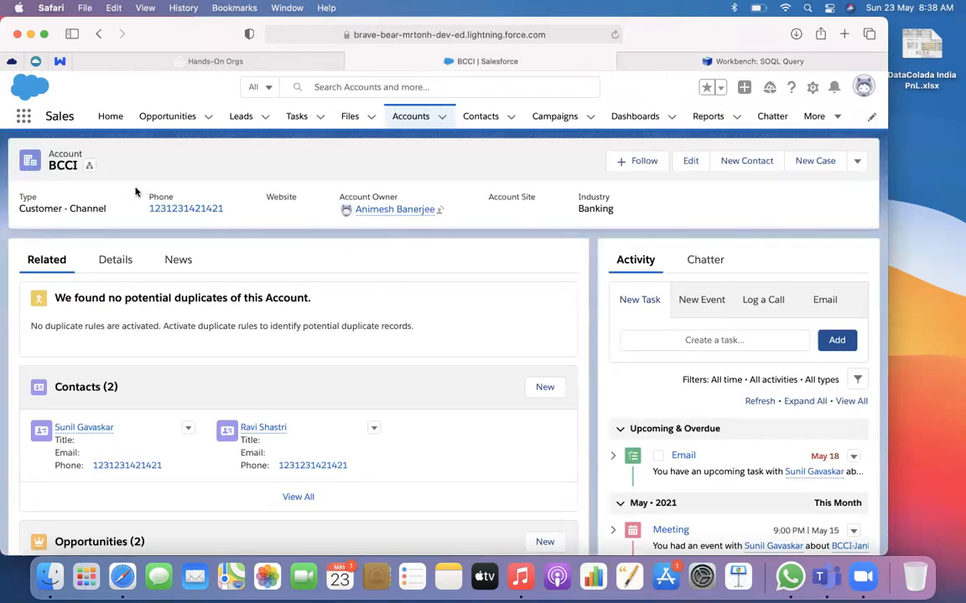
click(541, 35)
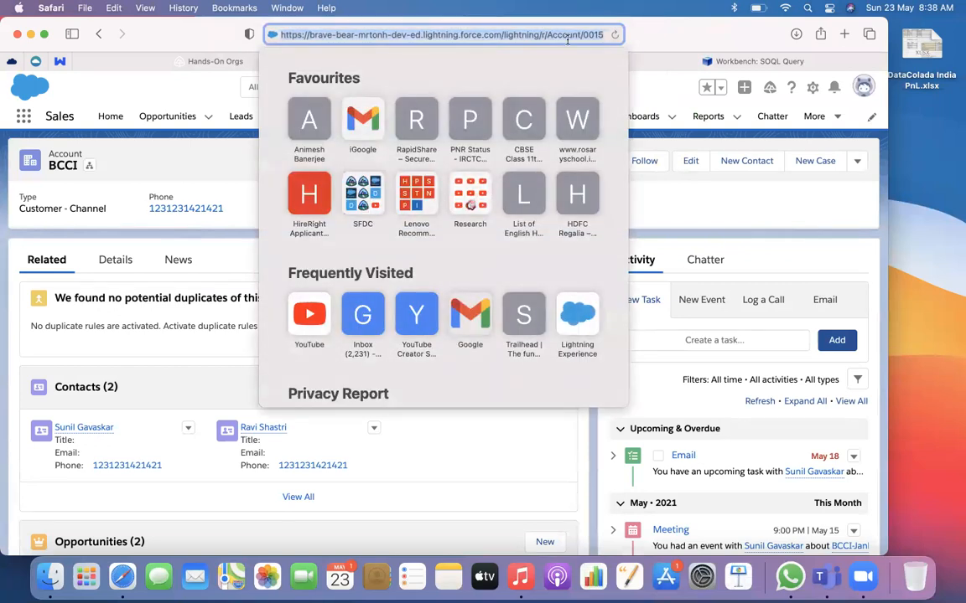
click(581, 35)
key(Right)
key(Right)
key(Right)
key(Right)
key(Right)
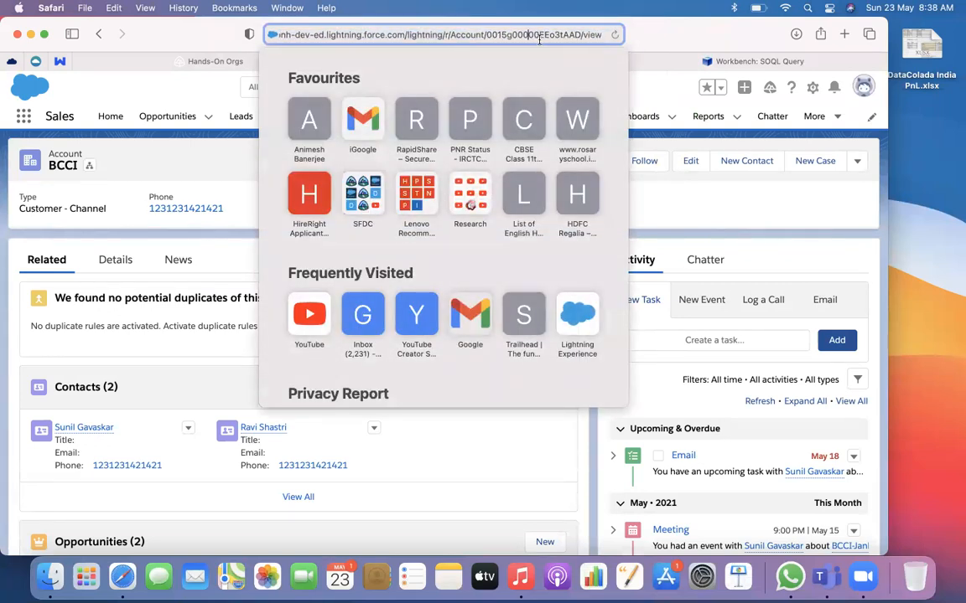
click(652, 59)
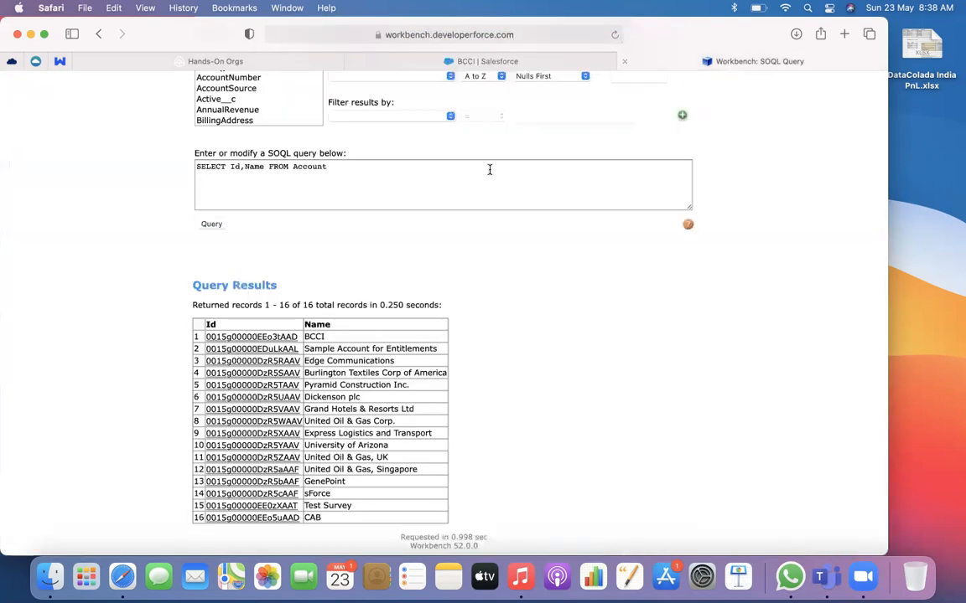
mouse_move(269, 340)
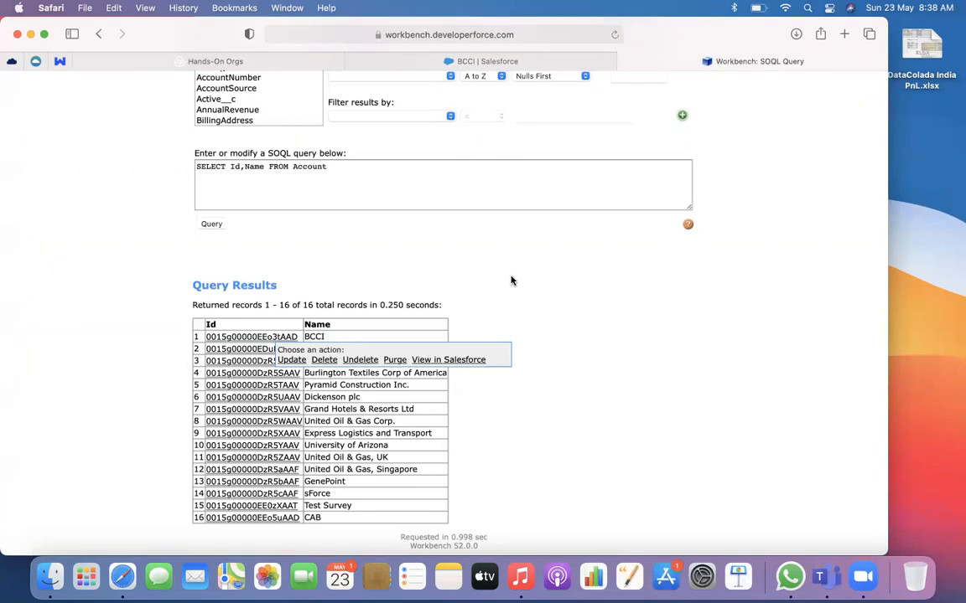
Run the query SELECT Id,Name FROM Account as Bulk CSV and download the completed batch's result file
scroll(389, 272, up, 4)
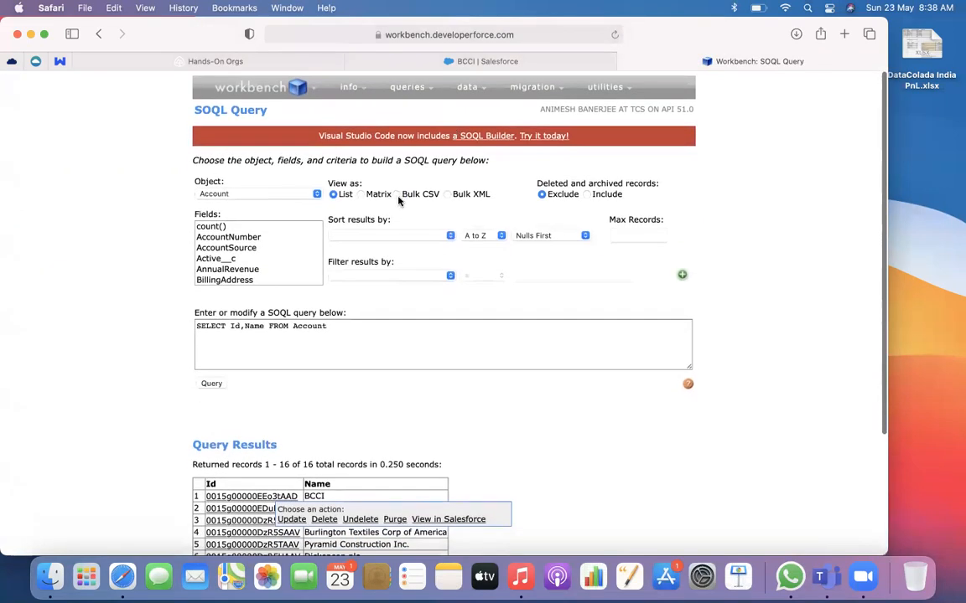
scroll(415, 235, down, 4)
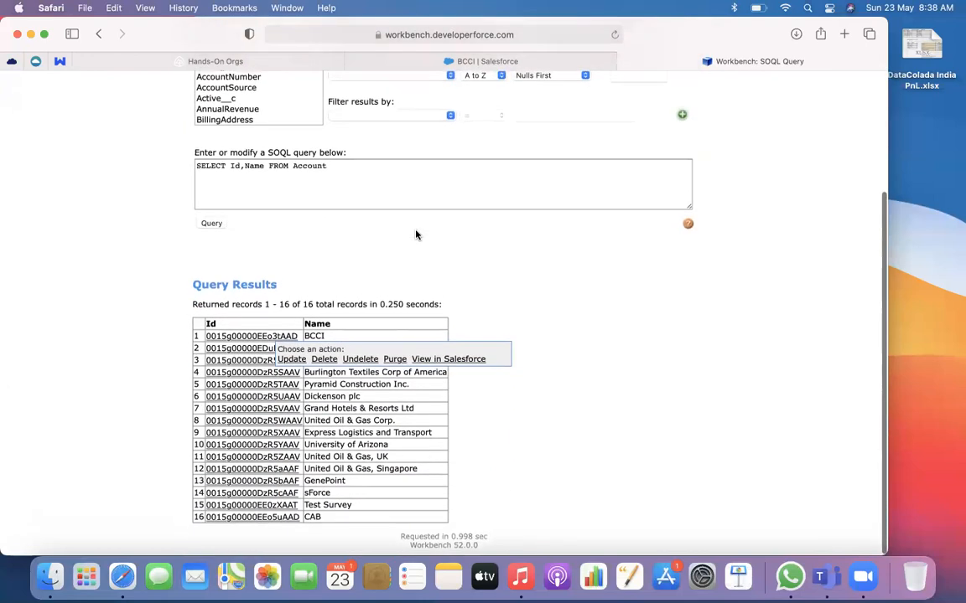
scroll(415, 235, up, 3)
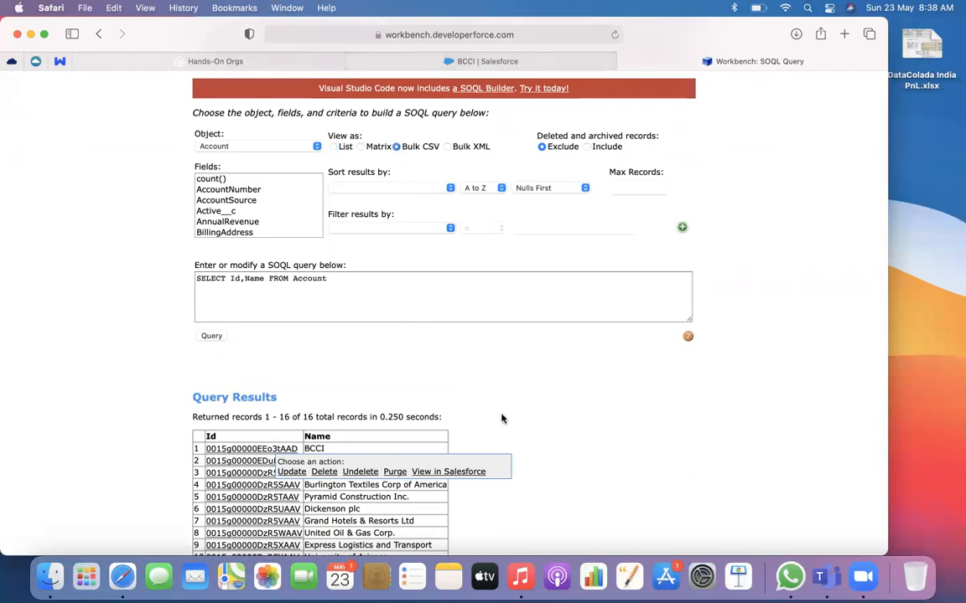
scroll(504, 427, down, 3)
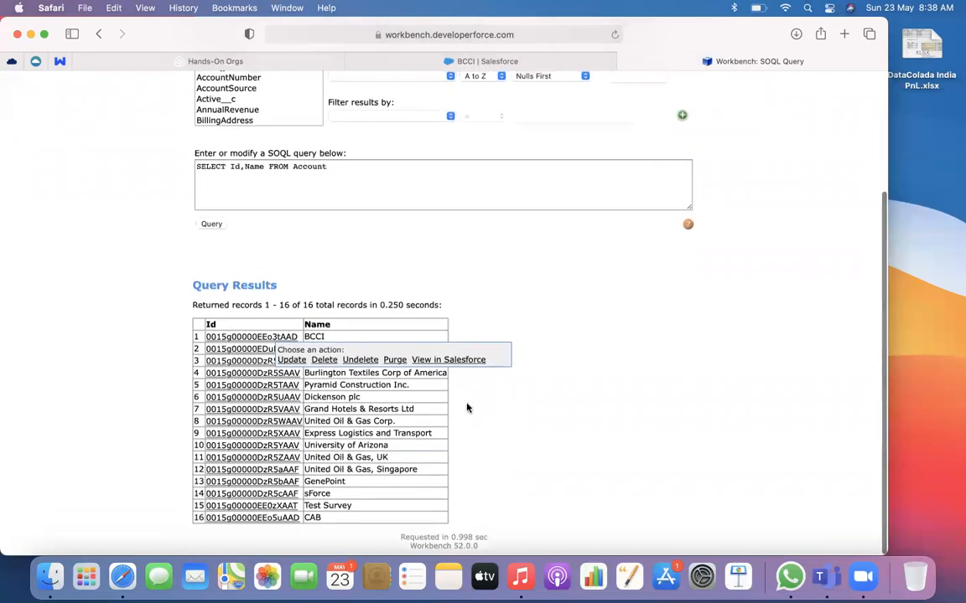
click(214, 228)
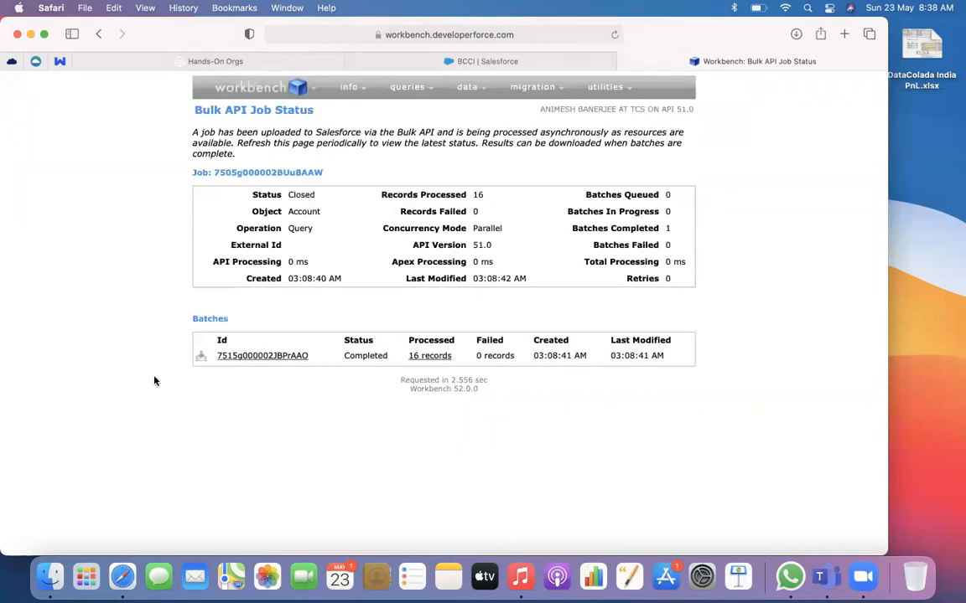
click(201, 357)
Switch to Finder and rename the downloaded bulkQuery_result CSV in the Downloads folder to Account.csv
click(49, 577)
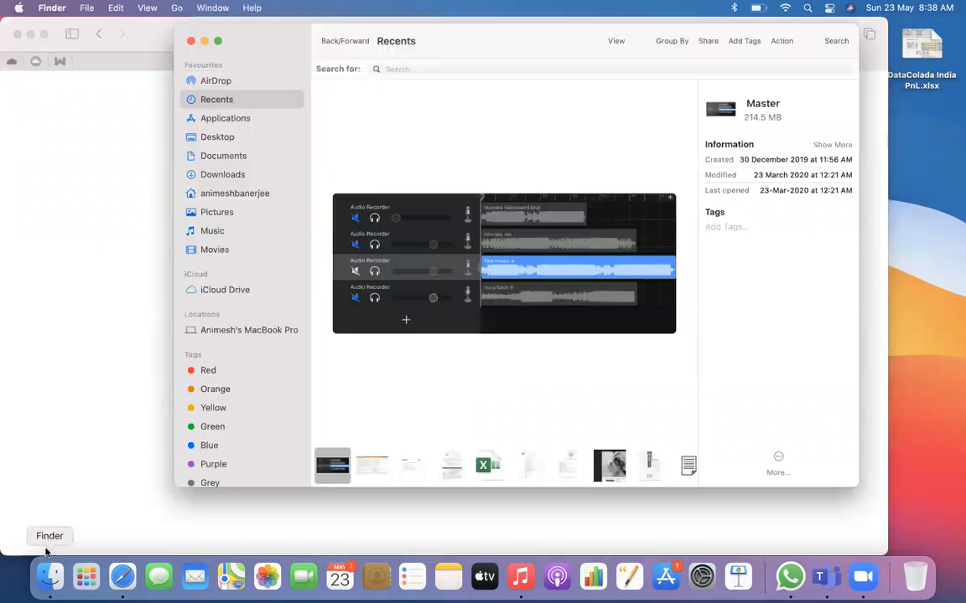
click(223, 176)
click(408, 89)
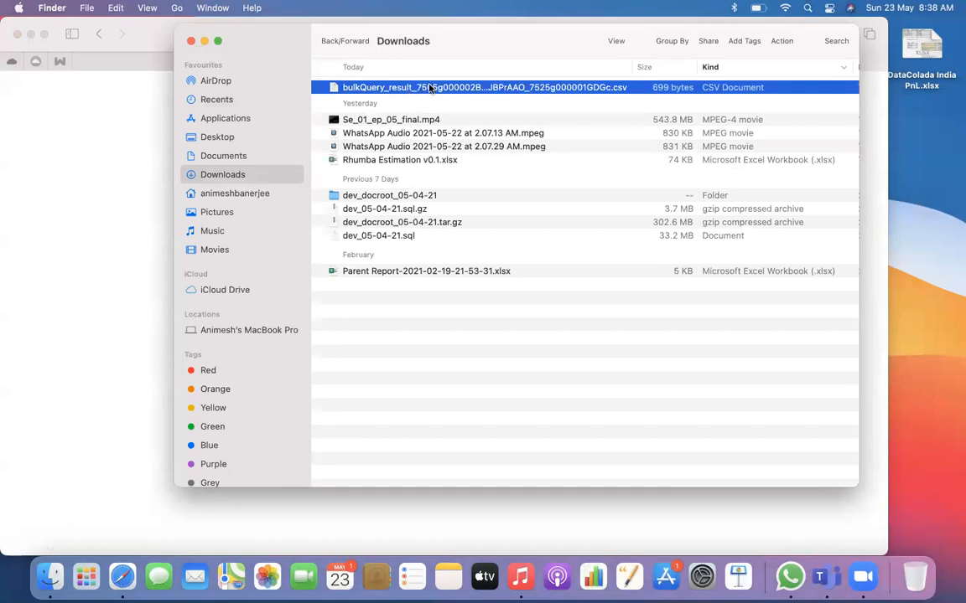
click(429, 87)
text(A)
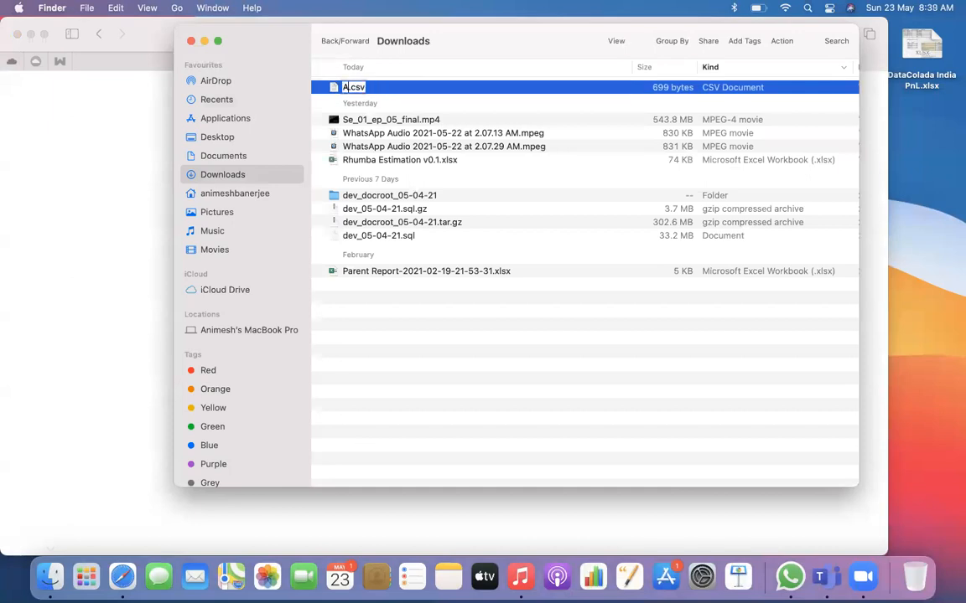
text(ccount)
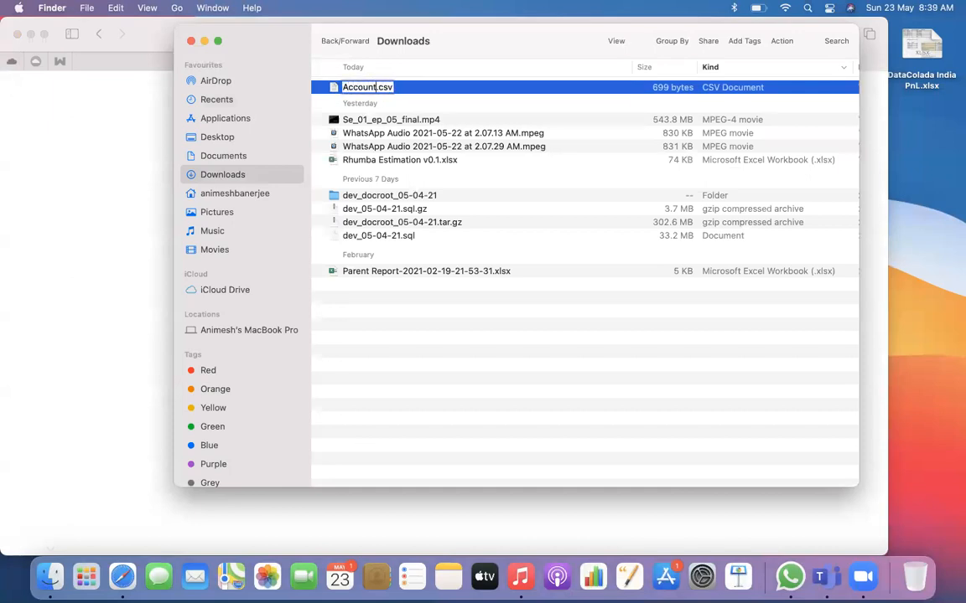
key(Return)
Open Account.csv in Microsoft Excel instead of Numbers and fit the Id and Name columns to their contents
double_click(386, 90)
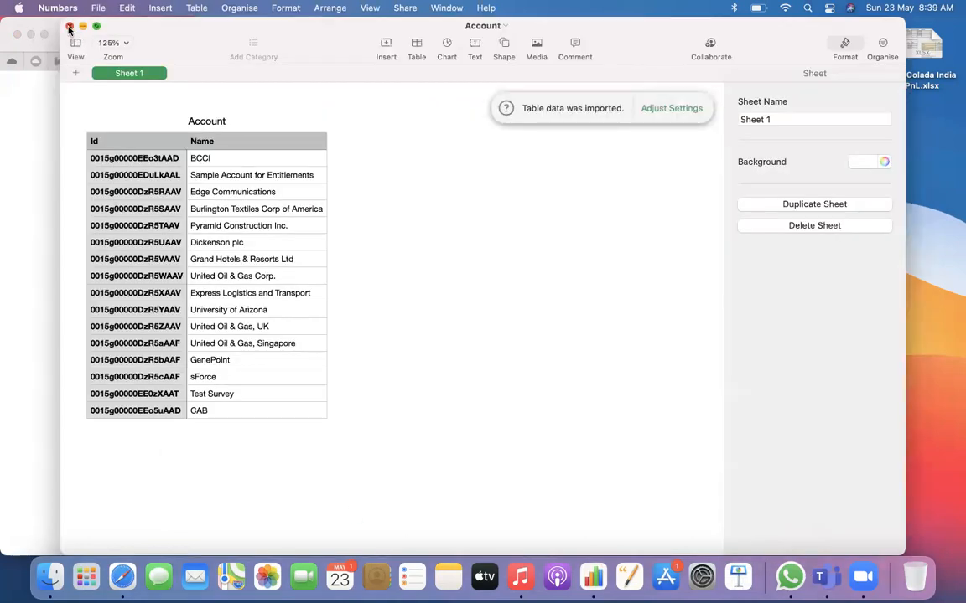
click(69, 27)
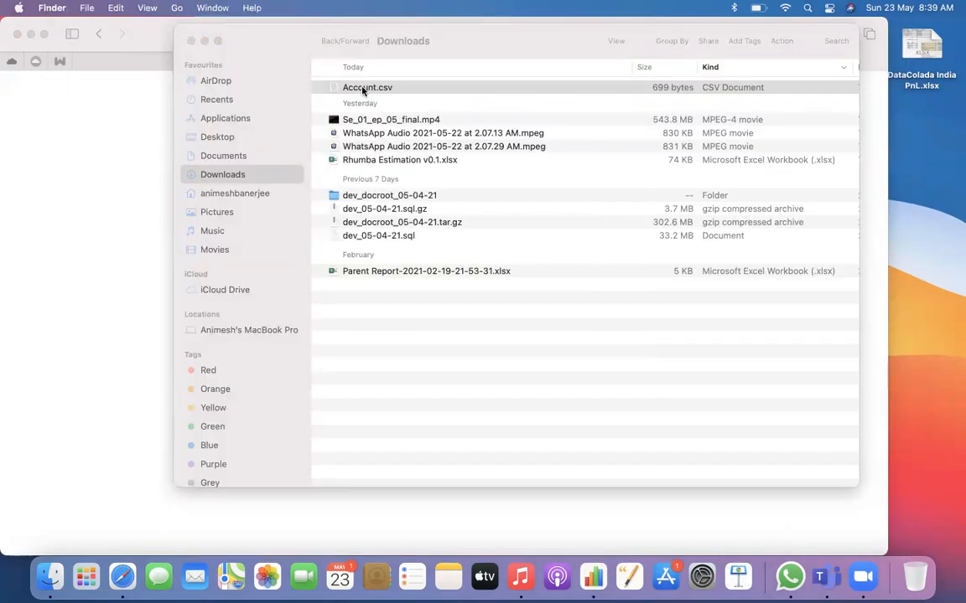
click(363, 89)
right_click(365, 90)
mouse_move(424, 110)
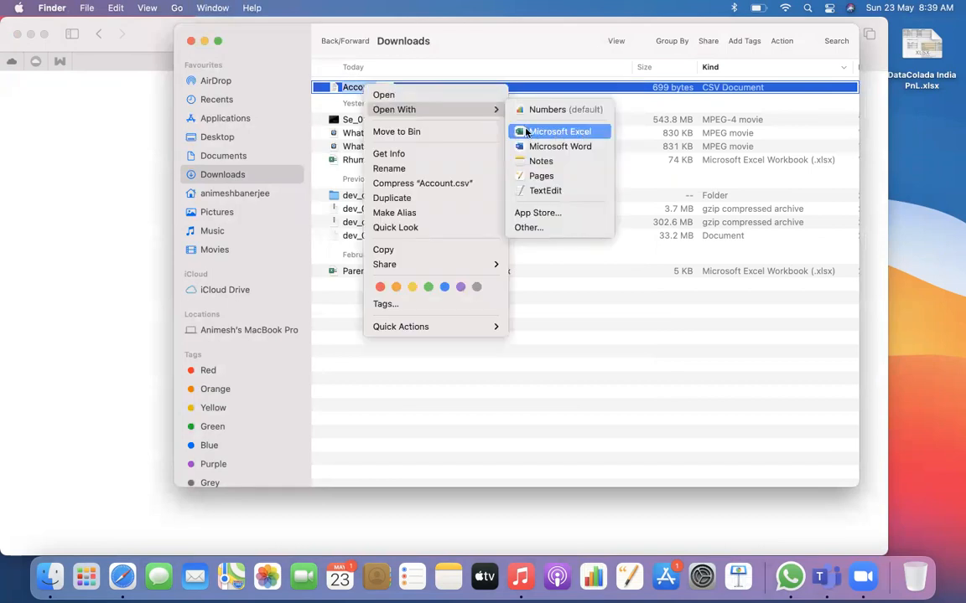
click(525, 132)
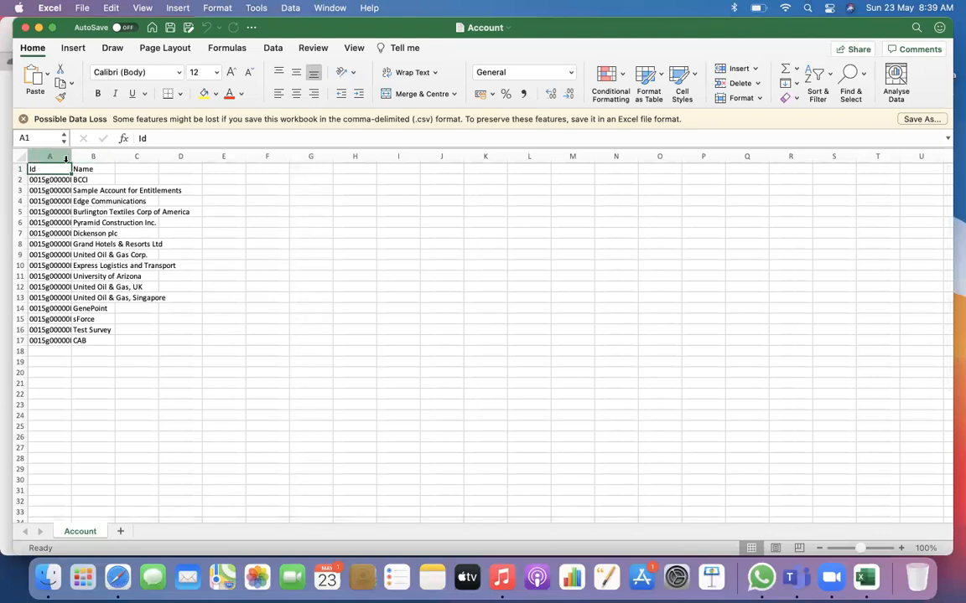
double_click(66, 157)
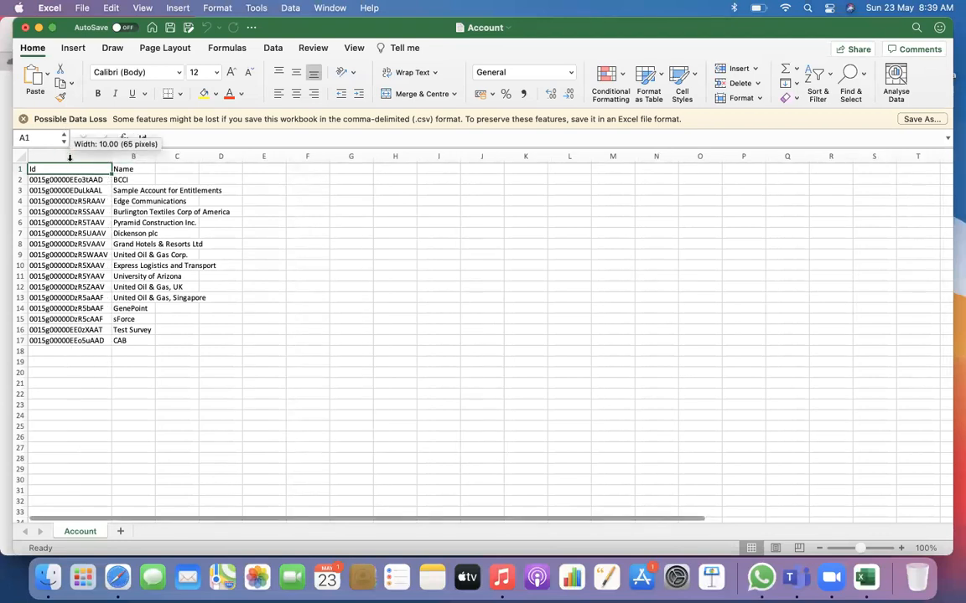
double_click(155, 156)
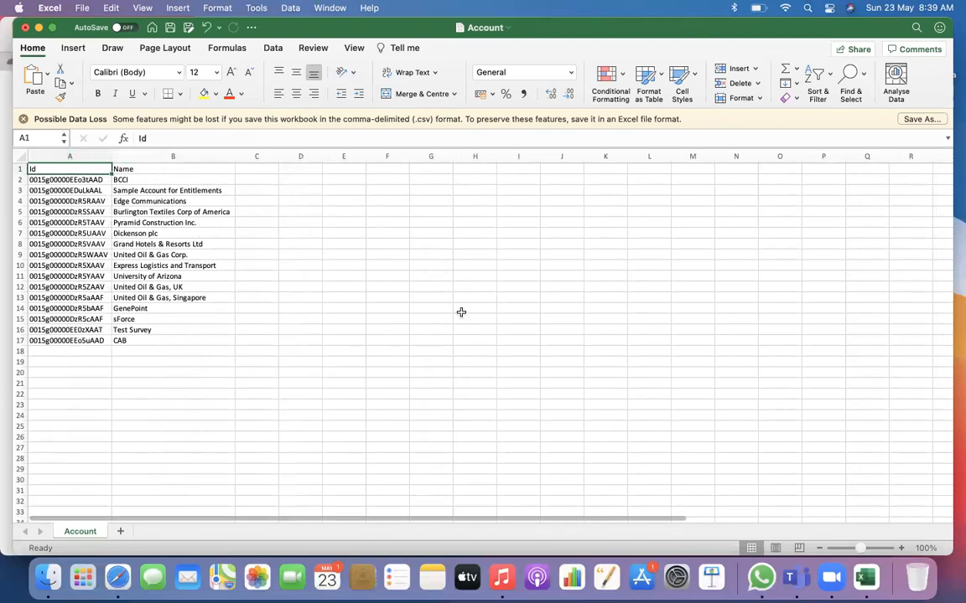
Return to Workbench in Safari and start a new SOQL query on the Contact object
click(117, 577)
mouse_move(472, 90)
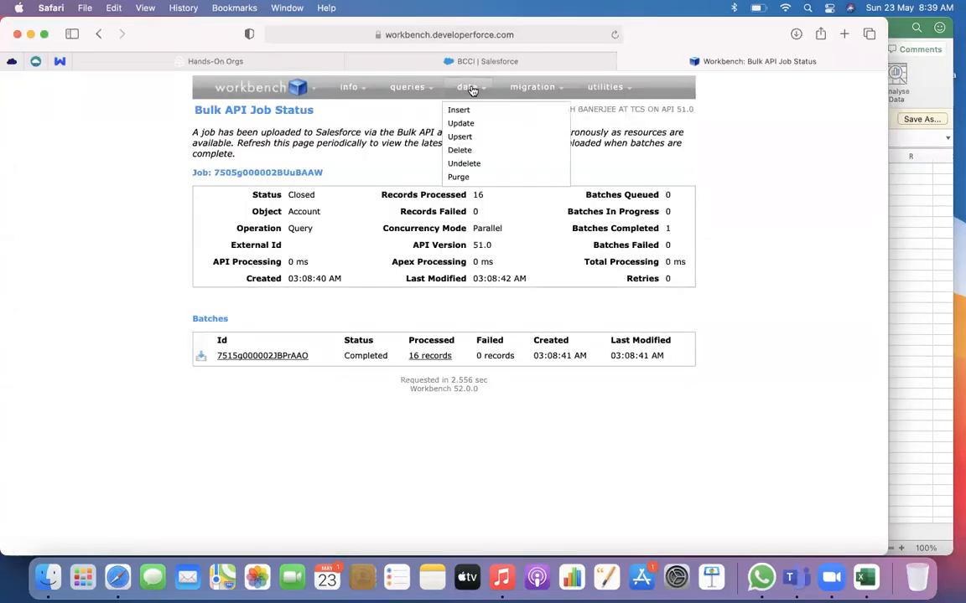
mouse_move(409, 90)
click(385, 110)
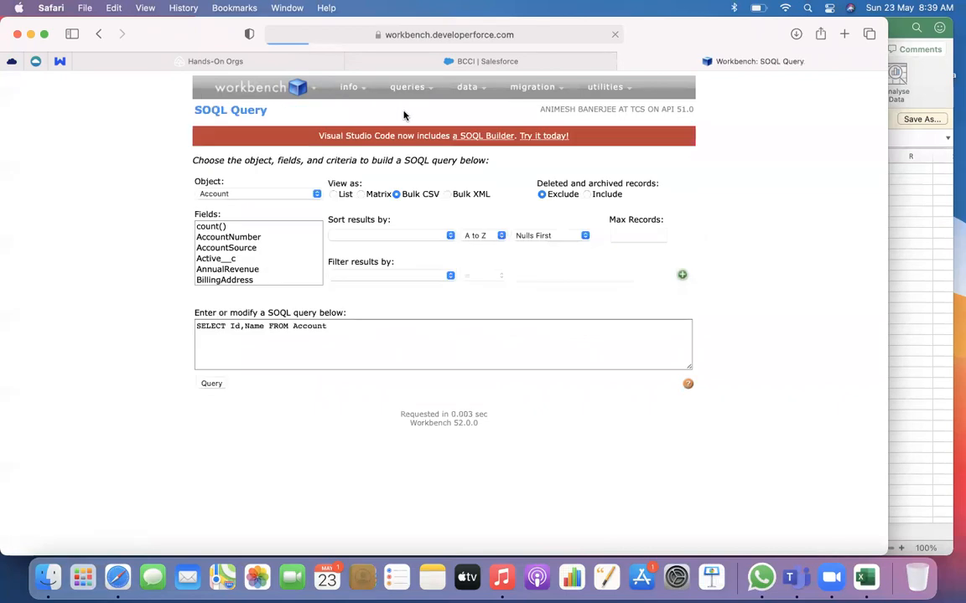
click(295, 196)
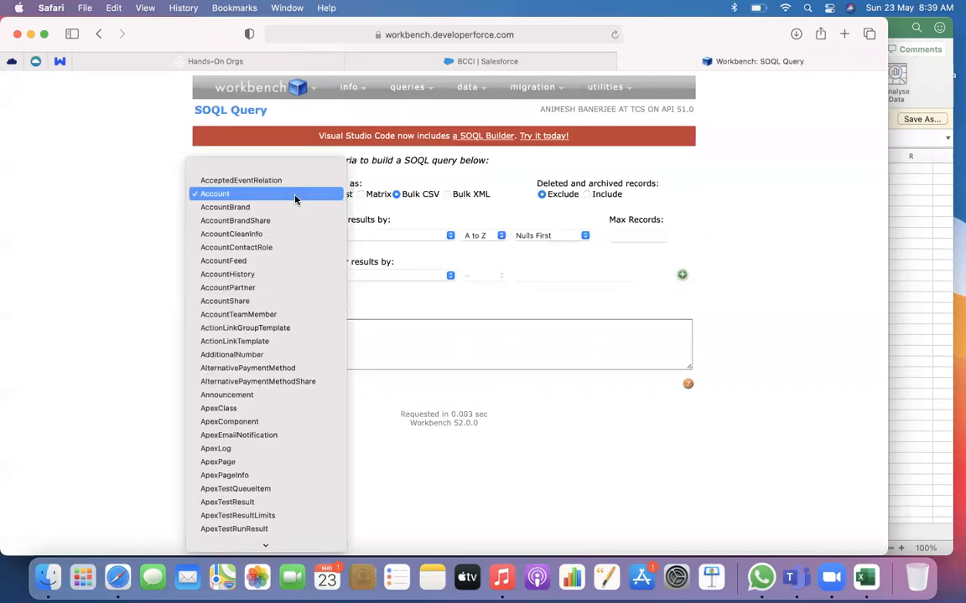
text(conf)
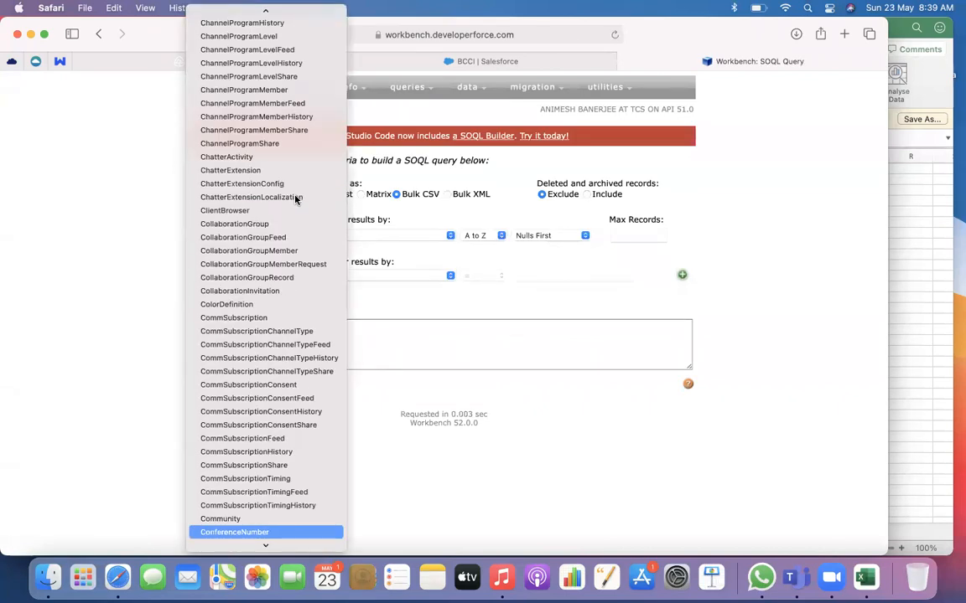
key(Down)
key(Down)
key(Down)
key(Down)
key(Down)
key(Down)
key(Down)
key(Down)
key(Down)
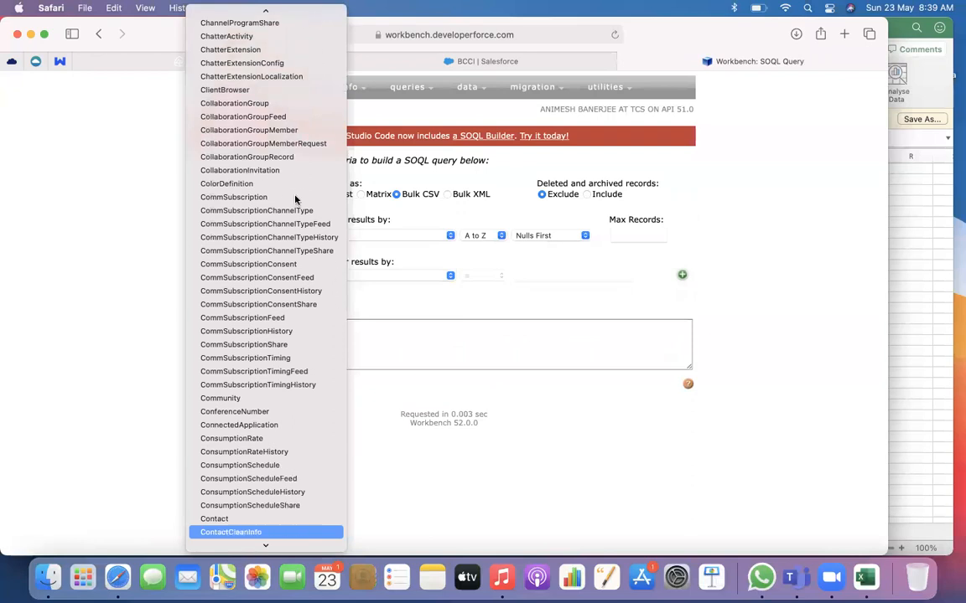
key(Up)
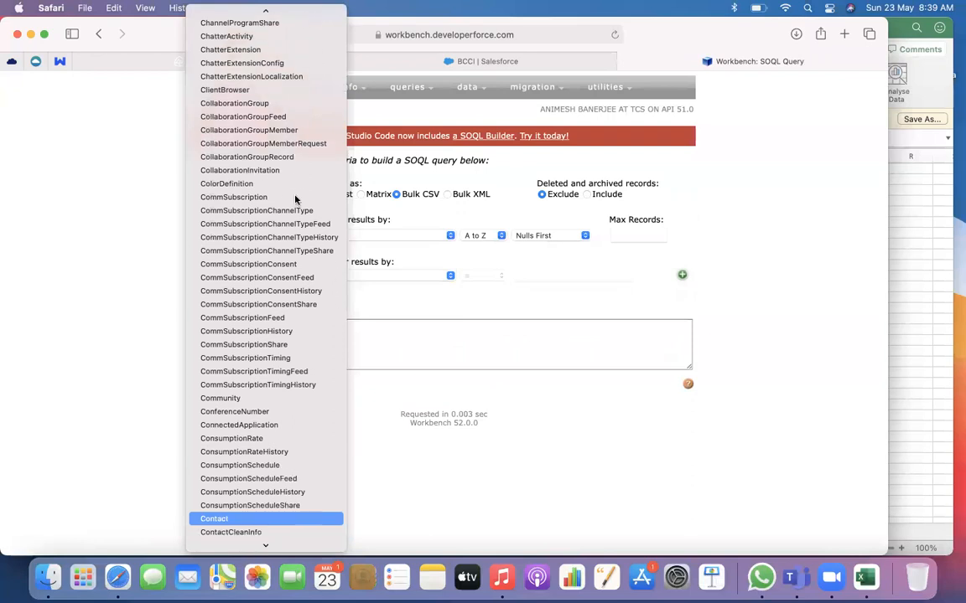
click(234, 523)
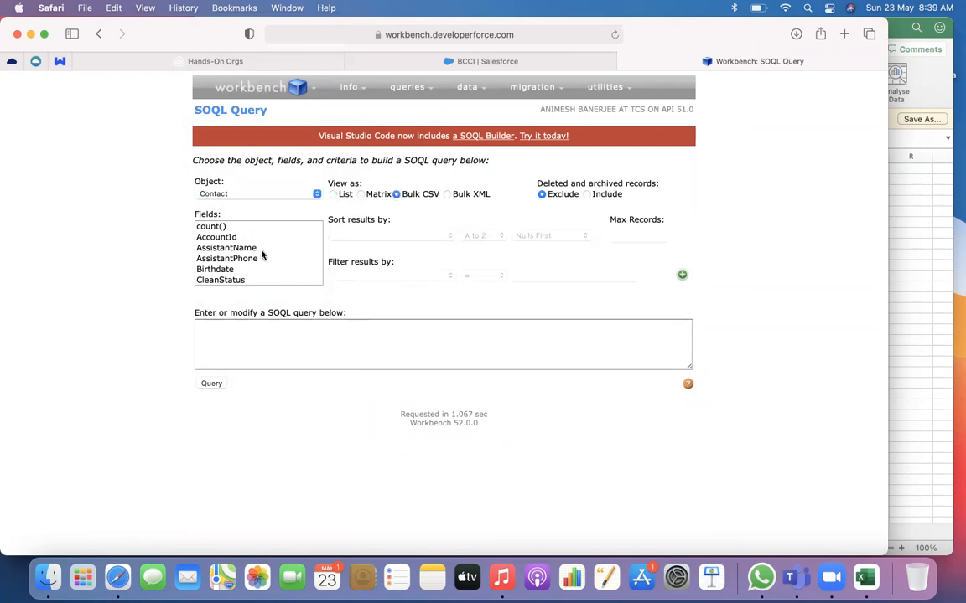
Select the Id field so the query reads SELECT Id FROM Contact
scroll(253, 248, down, 1)
scroll(252, 248, down, 2)
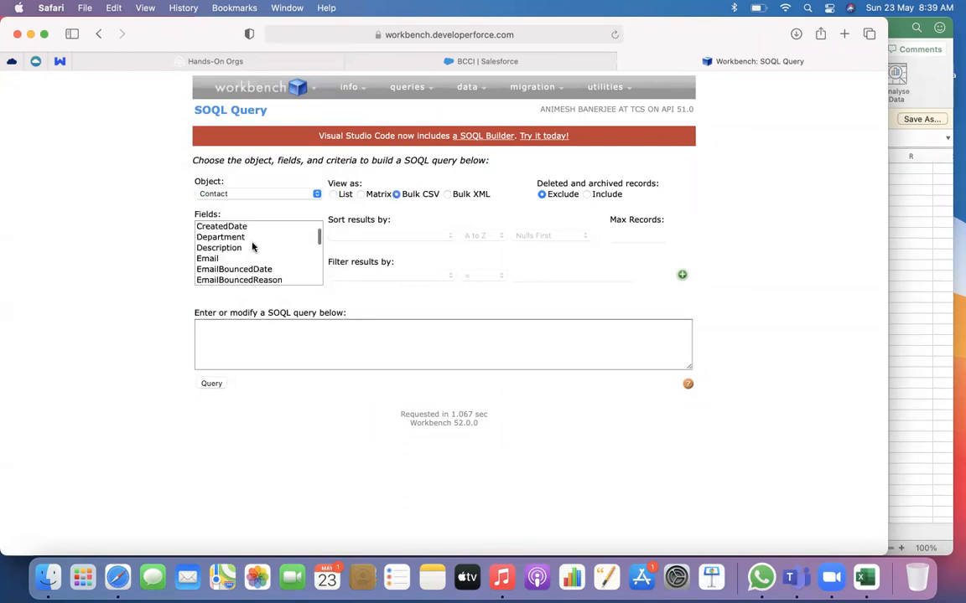
scroll(253, 247, down, 6)
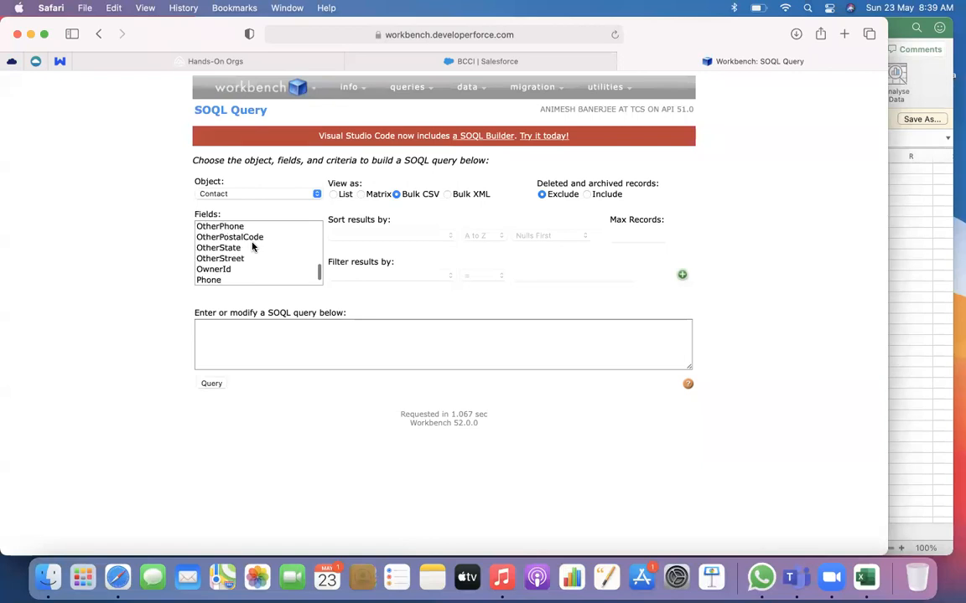
scroll(253, 245, up, 6)
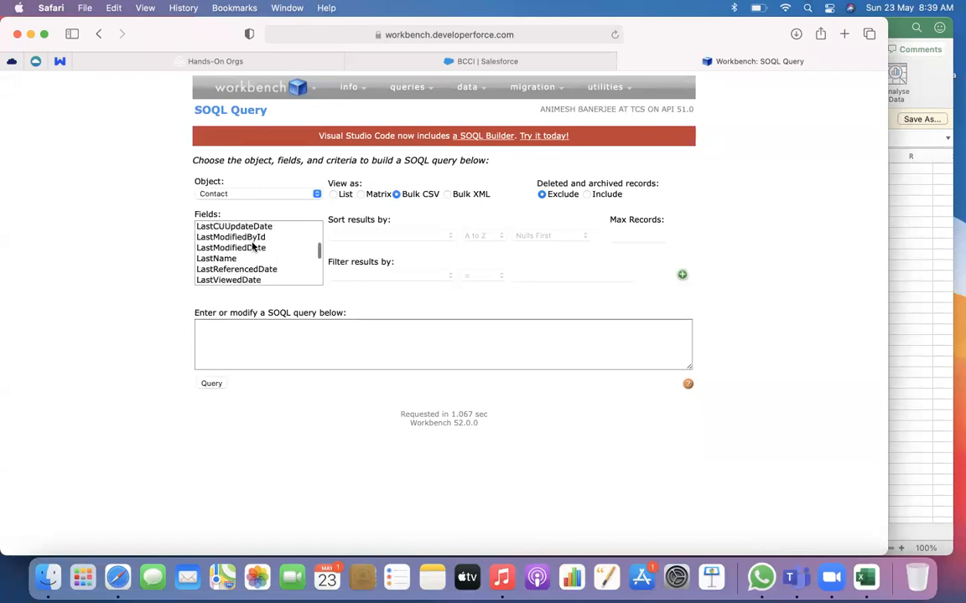
click(213, 281)
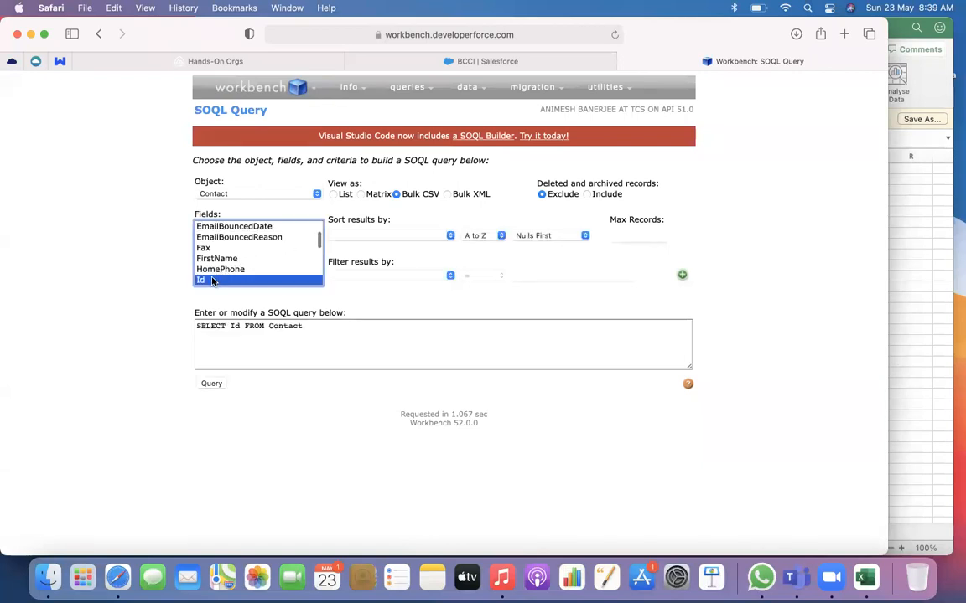
Add the FirstName and LastName fields to the Contact query alongside Id
scroll(273, 254, down, 3)
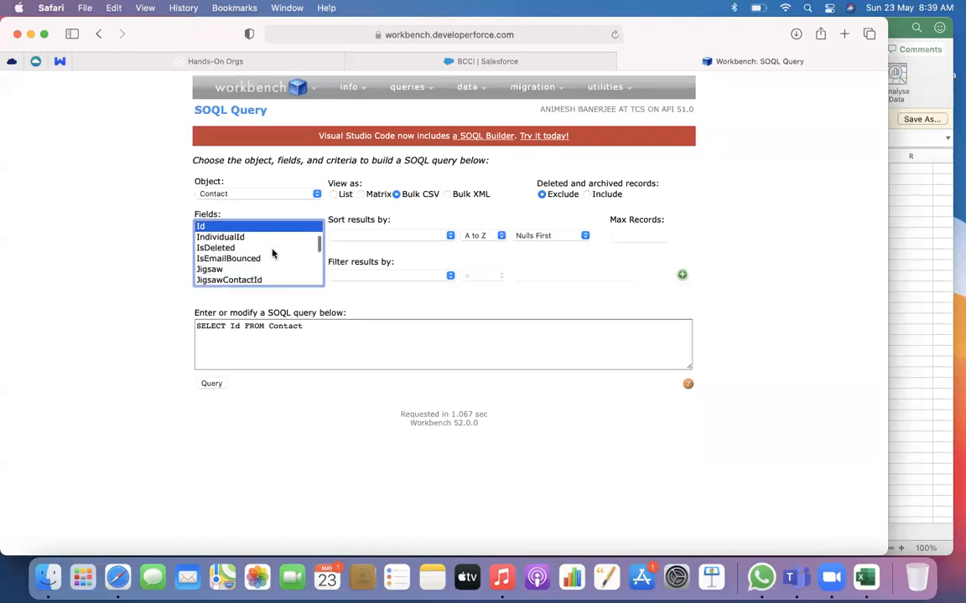
scroll(273, 253, down, 2)
scroll(273, 253, down, 1)
scroll(273, 253, up, 6)
scroll(272, 253, up, 1)
scroll(272, 253, up, 2)
scroll(273, 254, down, 2)
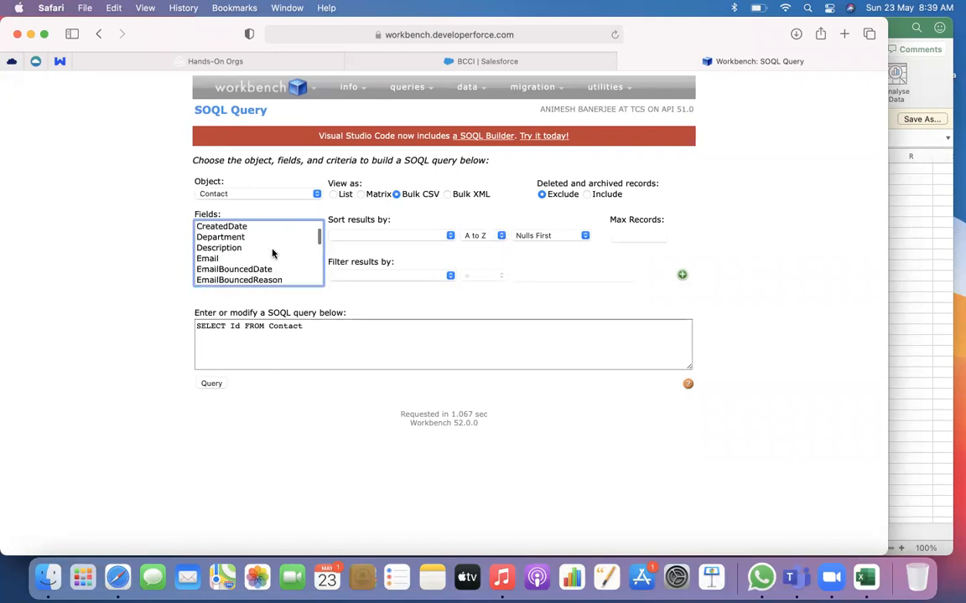
scroll(272, 253, down, 2)
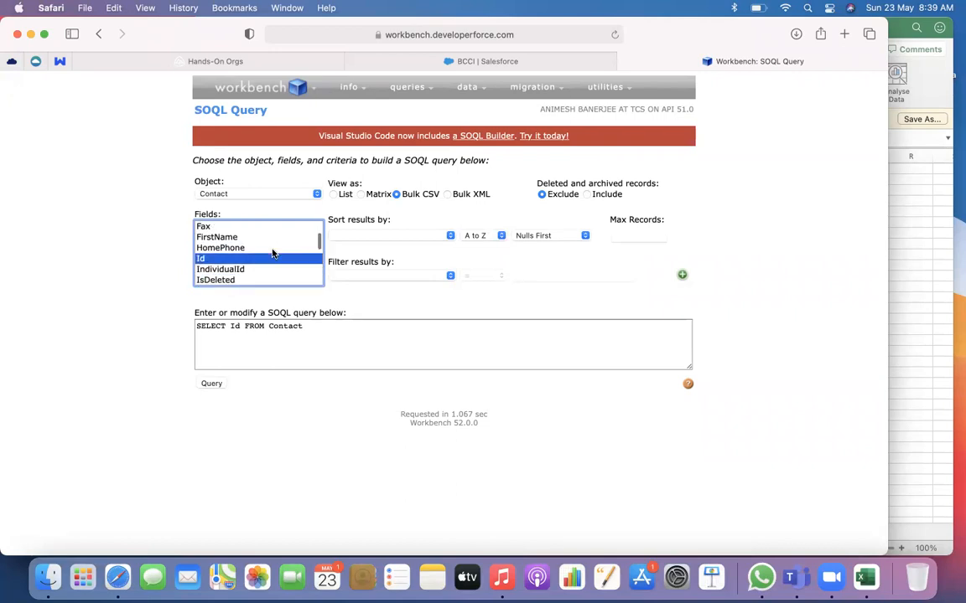
super+click(243, 238)
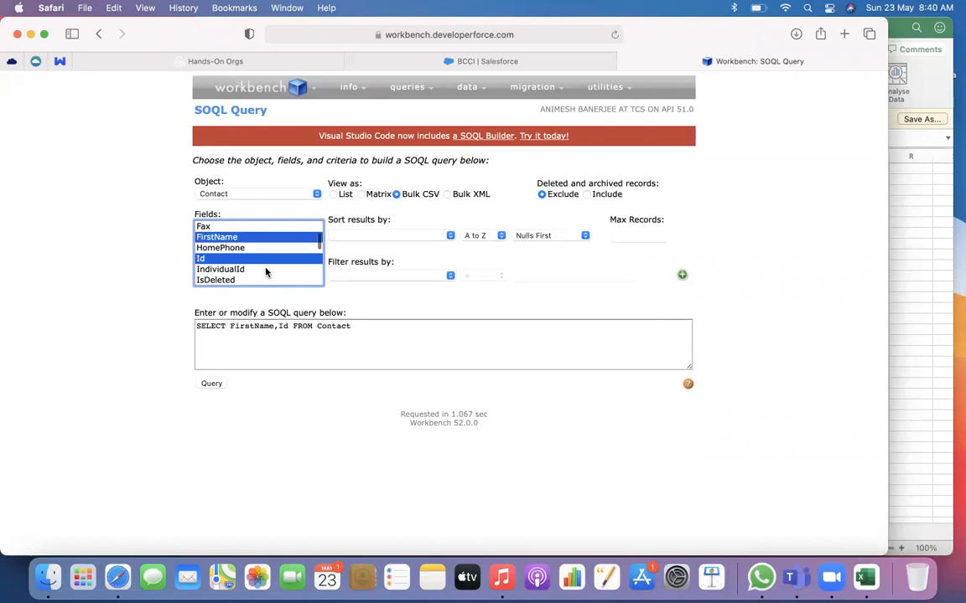
scroll(265, 273, down, 6)
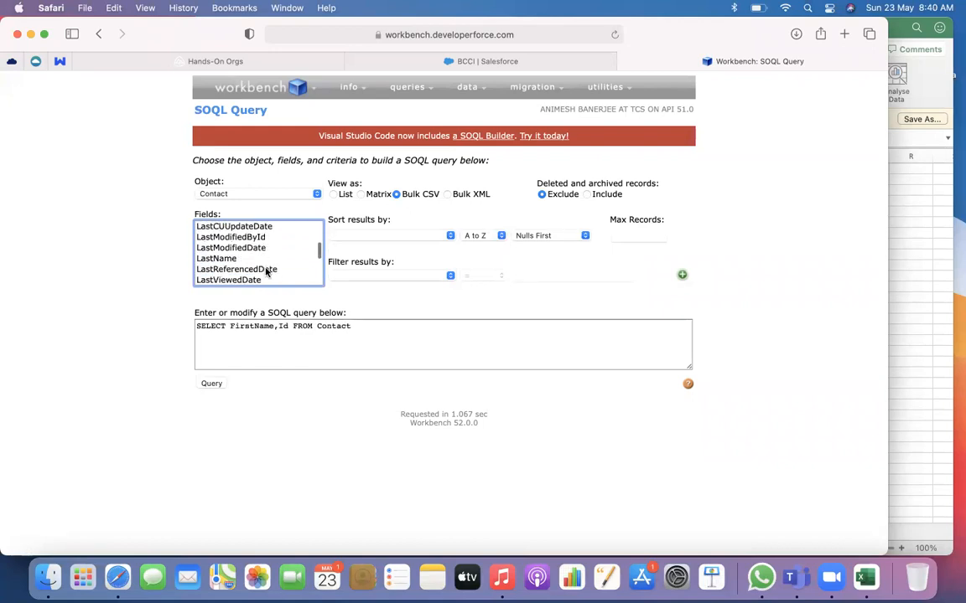
super+click(231, 260)
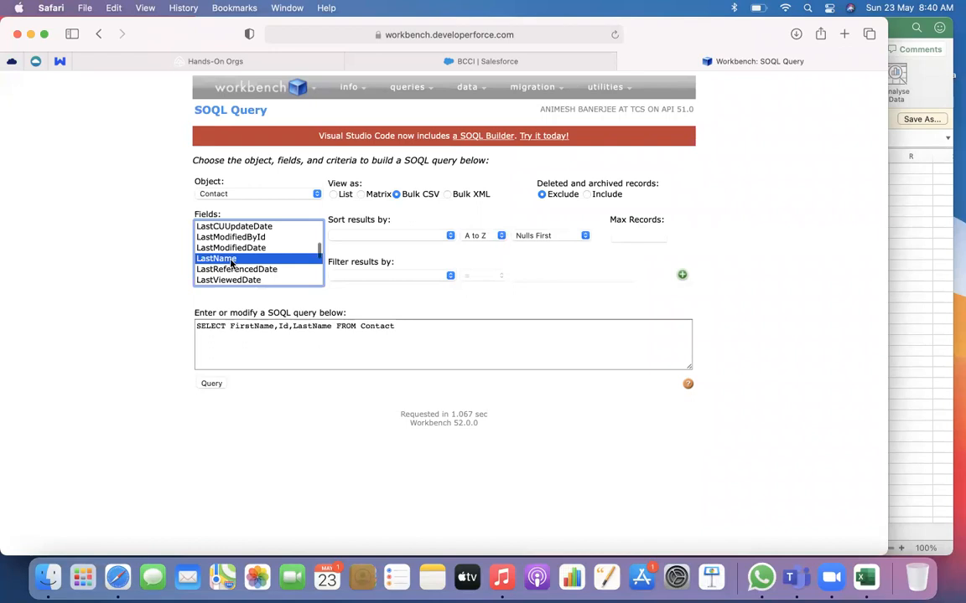
Add the AccountId field so the query reads SELECT AccountId,FirstName,Id,LastName FROM Contact
scroll(232, 262, down, 2)
scroll(231, 262, down, 10)
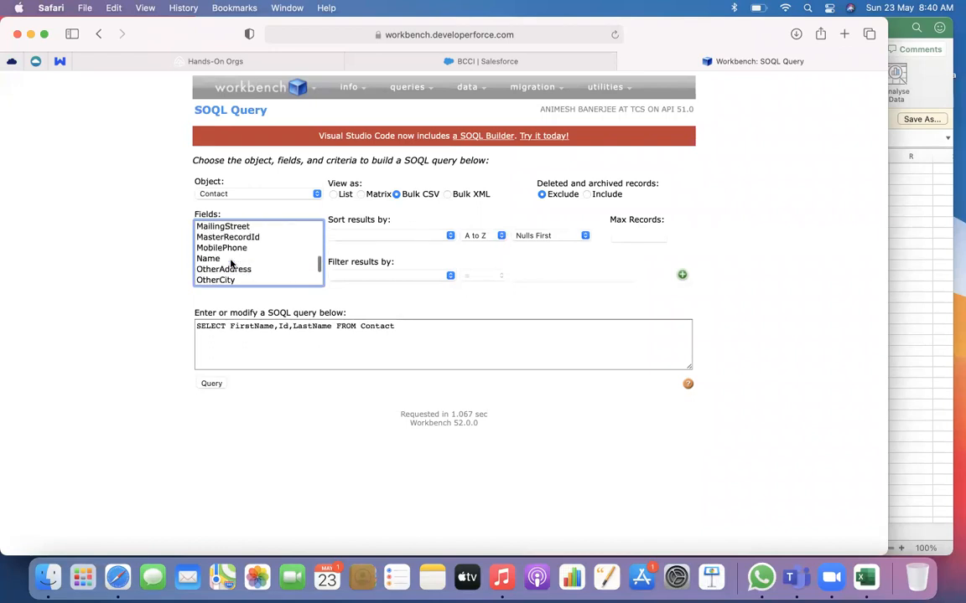
scroll(231, 263, down, 3)
scroll(231, 262, up, 20)
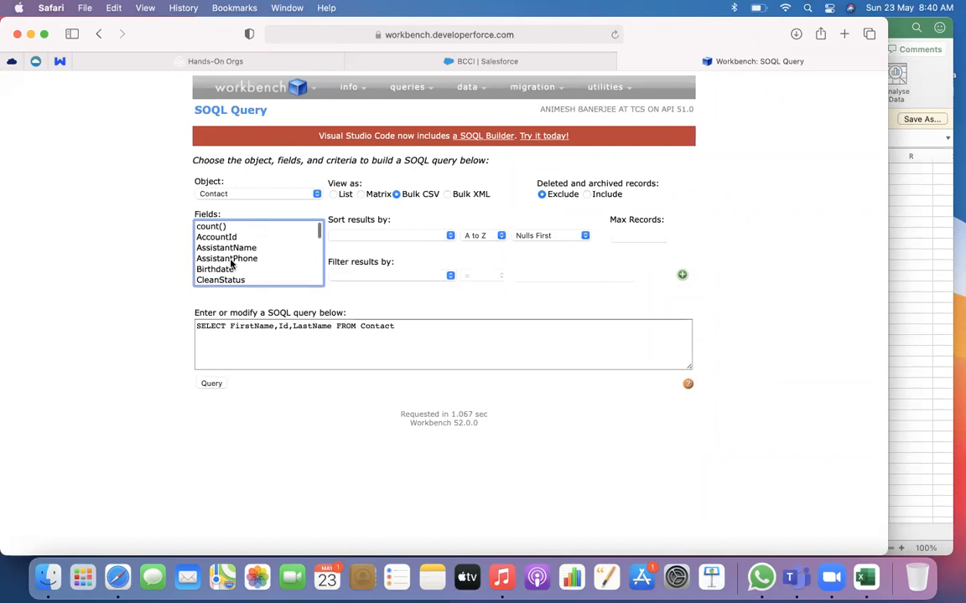
click(209, 238)
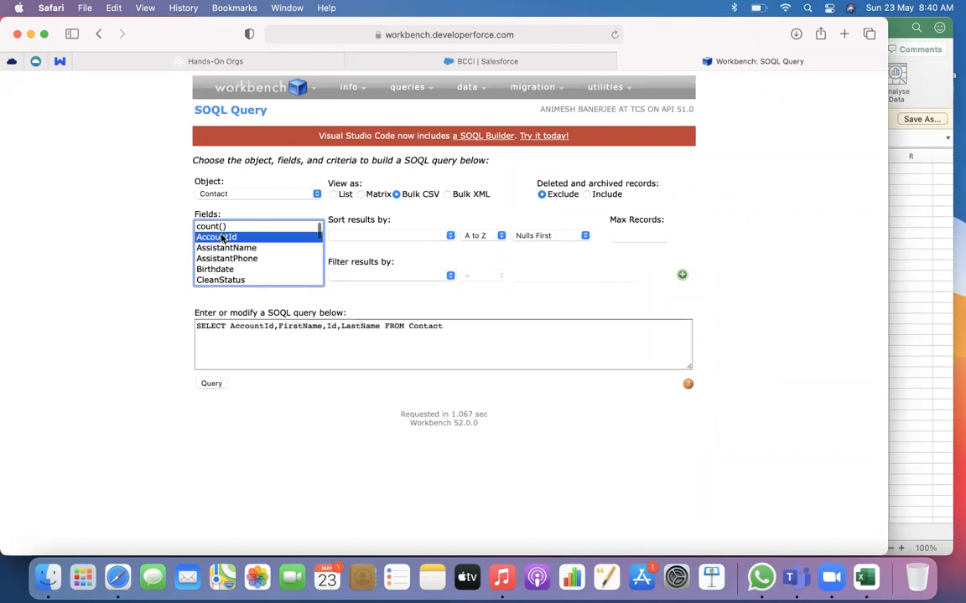
Run the Contact query as a Bulk CSV job and download the completed batch's result file
click(213, 386)
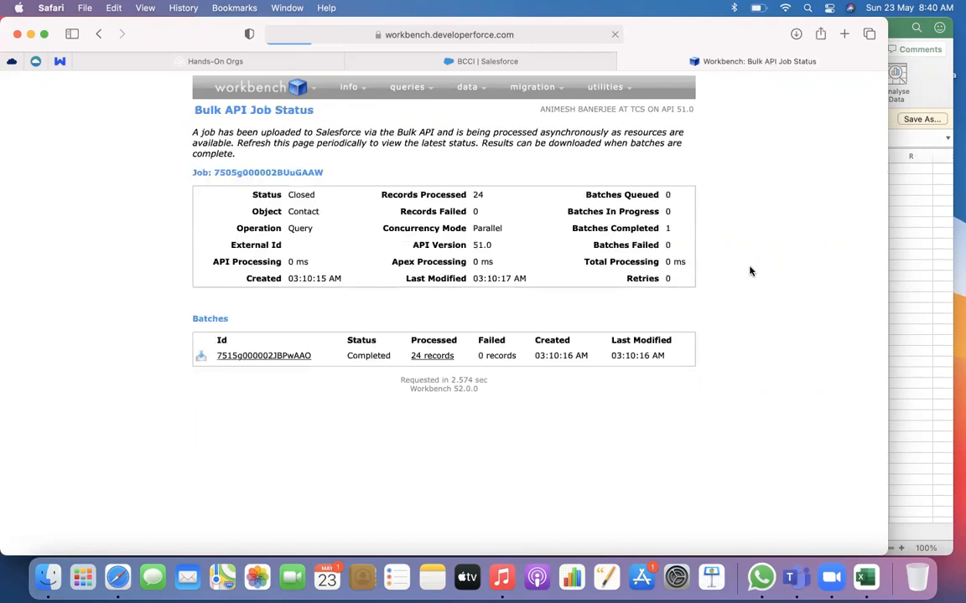
click(201, 356)
Switch to Finder and rename the downloaded bulk query result in Downloads as Contact.csv
click(48, 577)
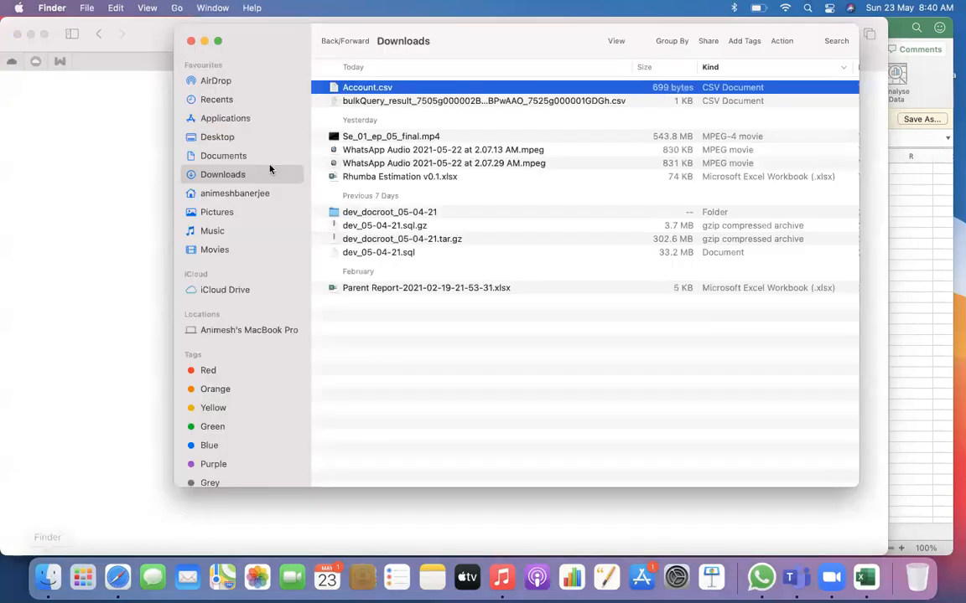
click(401, 102)
click(400, 100)
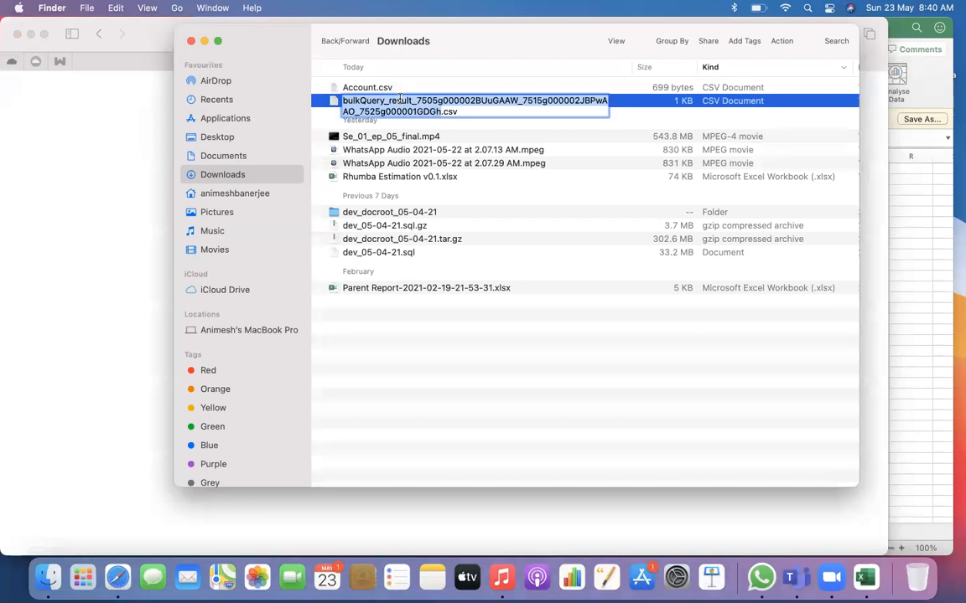
text(Contact)
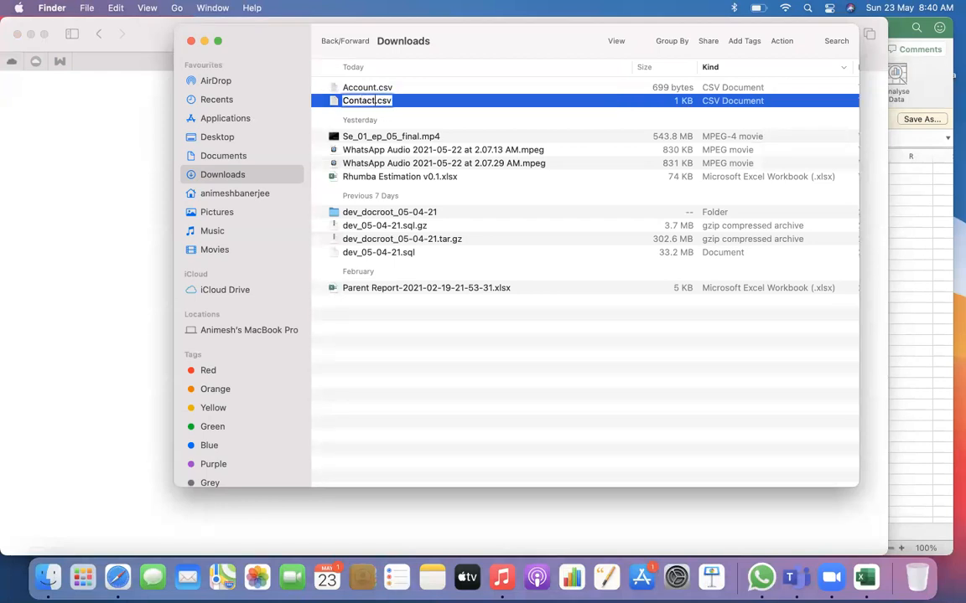
key(Return)
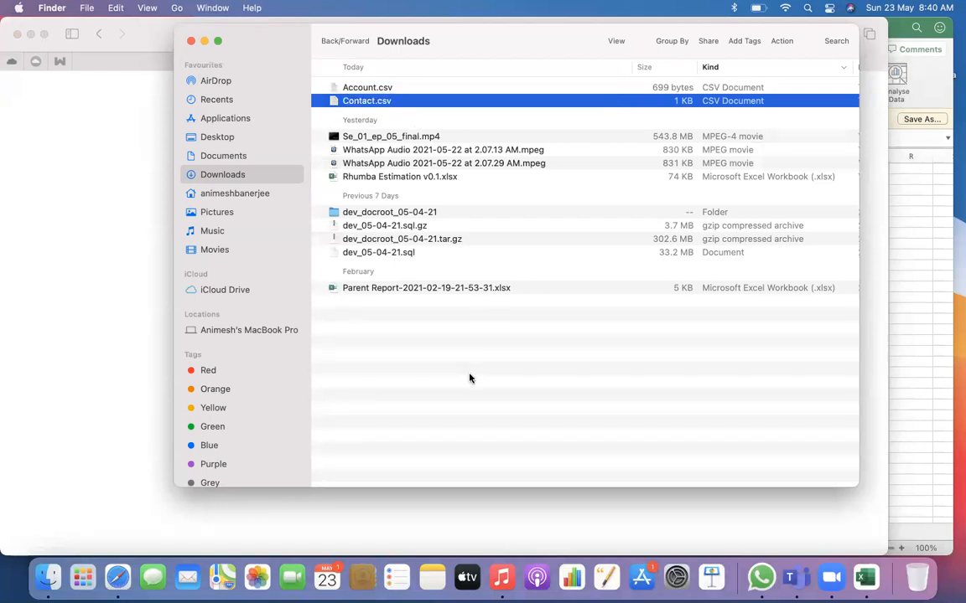
Switch to the Account workbook in Excel and clear the records in rows 2 to 17, keeping the header row
click(386, 92)
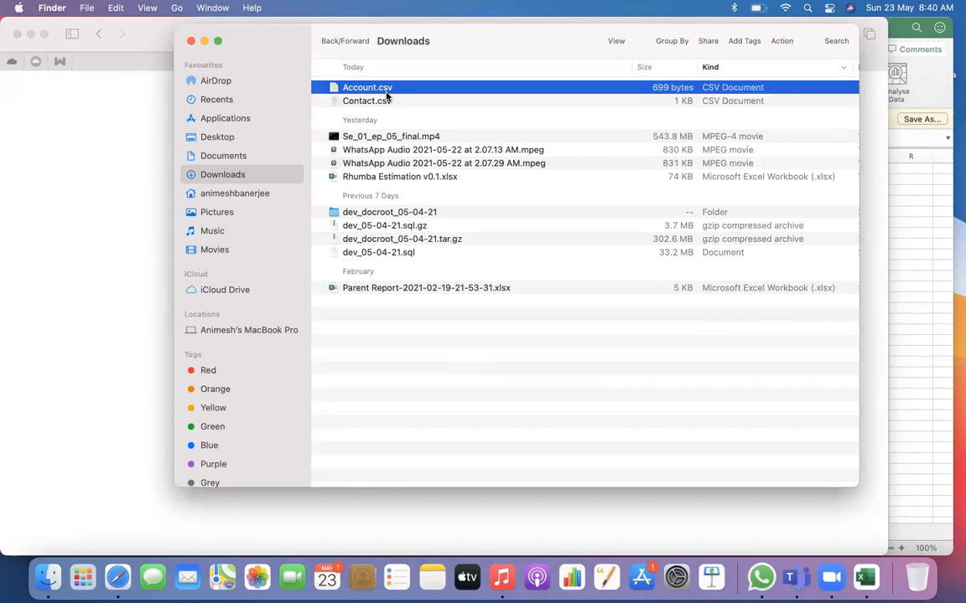
click(905, 278)
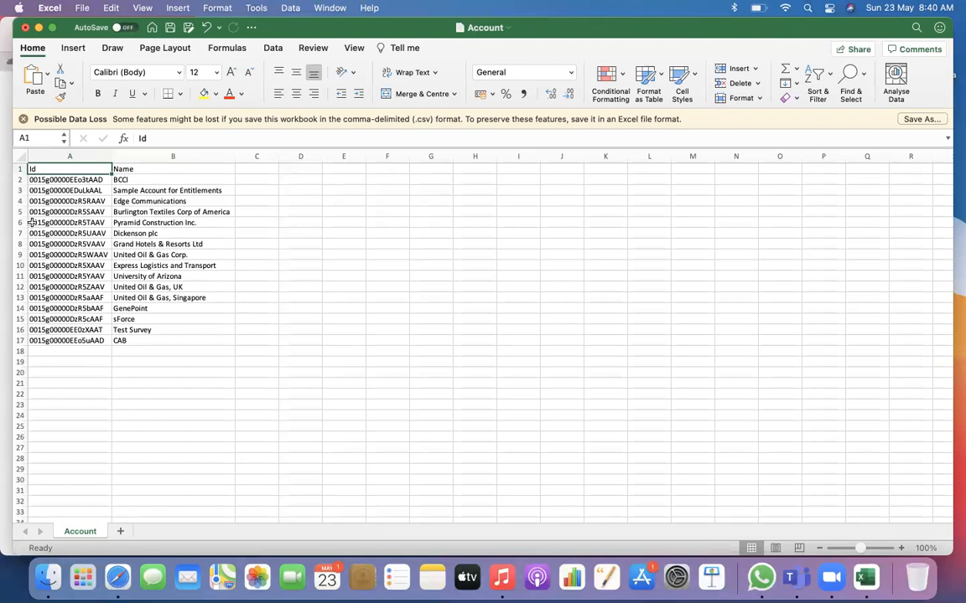
click(20, 180)
drag(19, 180, 15, 342)
key(Delete)
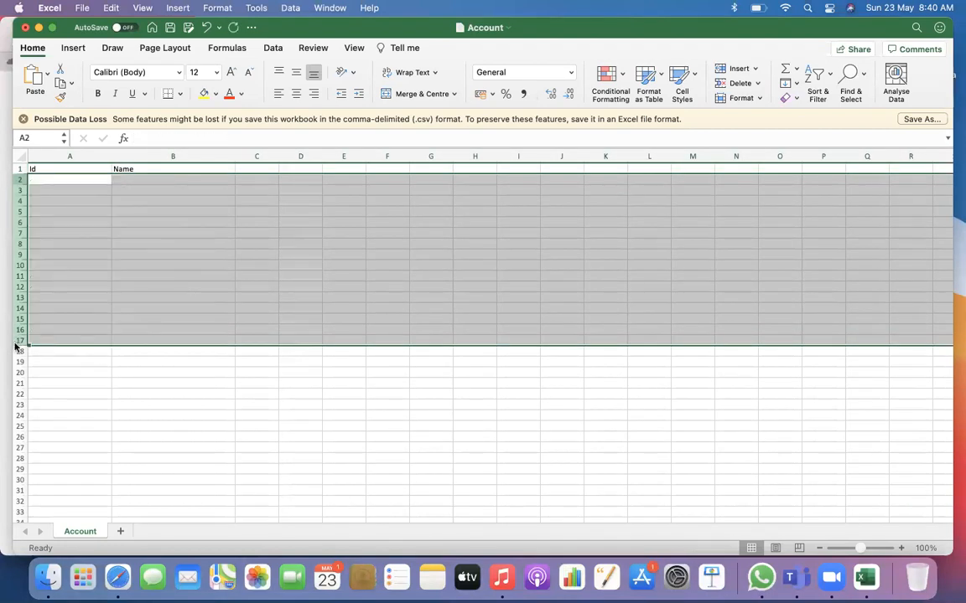
Enter Upload Test Account 1 as the first record under the Name header in B2
click(131, 180)
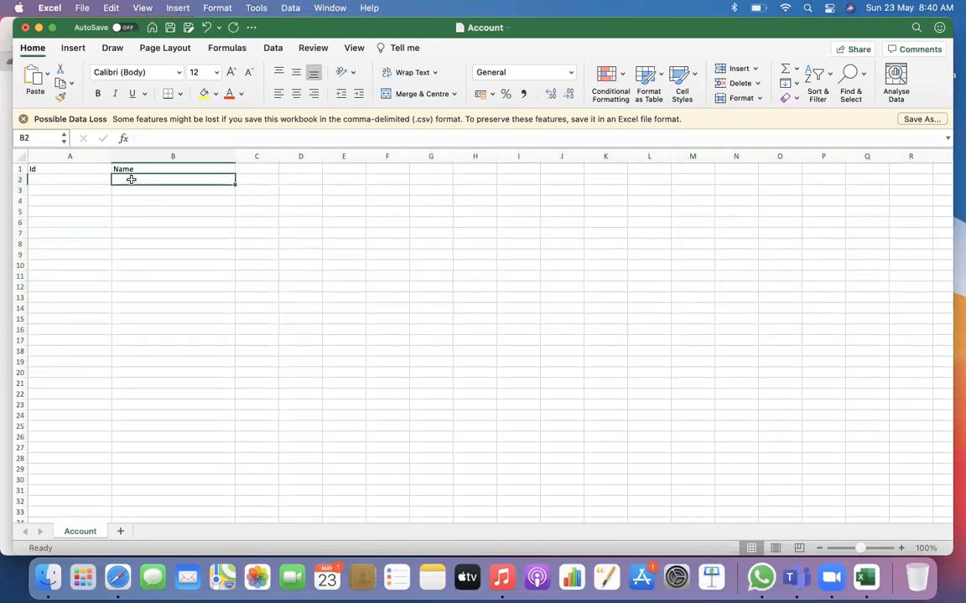
text(Uplao)
key(BackSpace)
key(BackSpace)
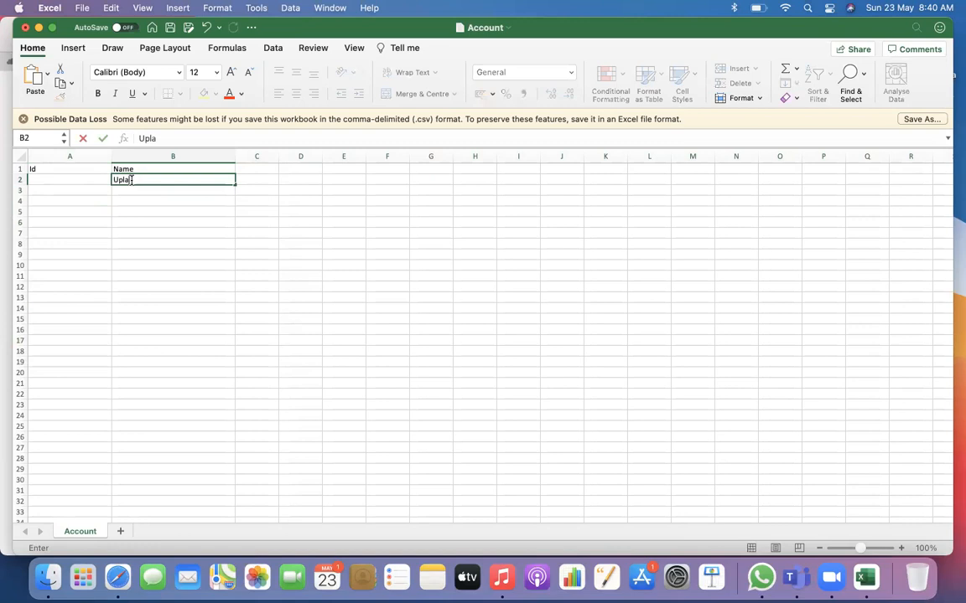
text(oad Test Account)
click(193, 220)
click(173, 184)
double_click(196, 180)
text(1)
right_click(231, 220)
click(204, 181)
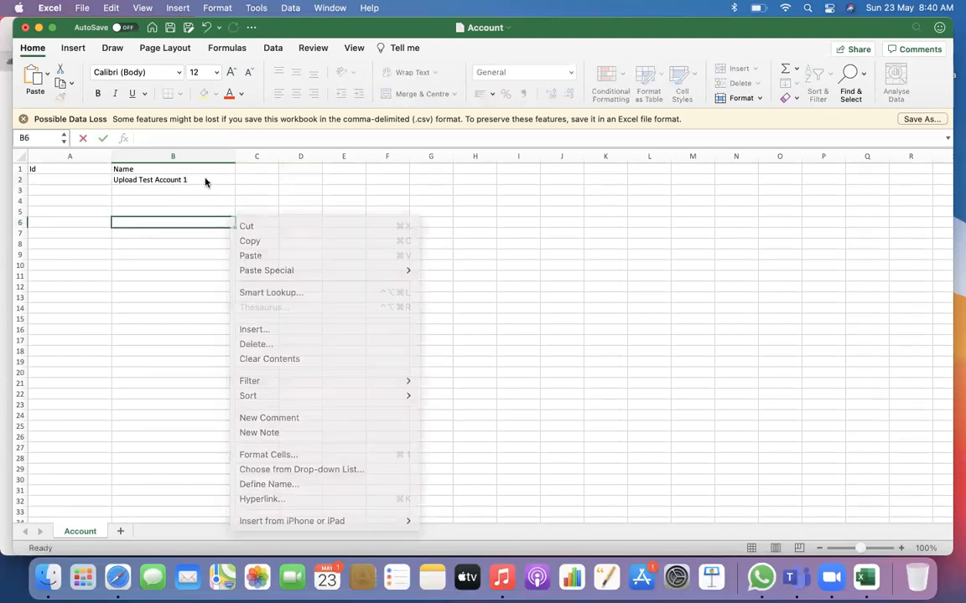
Fill the name series from B2 down to B11, ending with Upload Test Account 10
click(194, 179)
drag(234, 185, 228, 270)
click(343, 275)
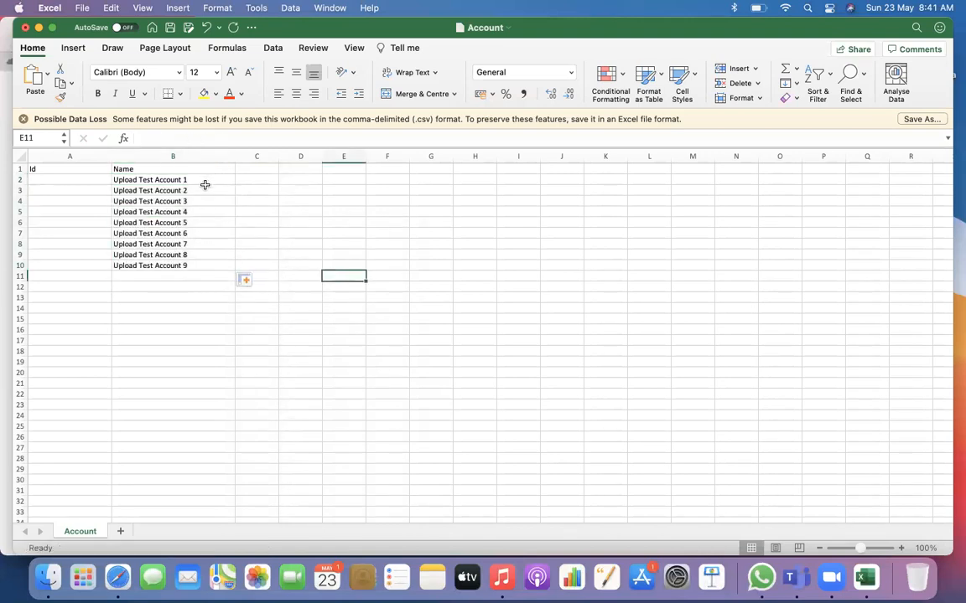
drag(209, 179, 237, 278)
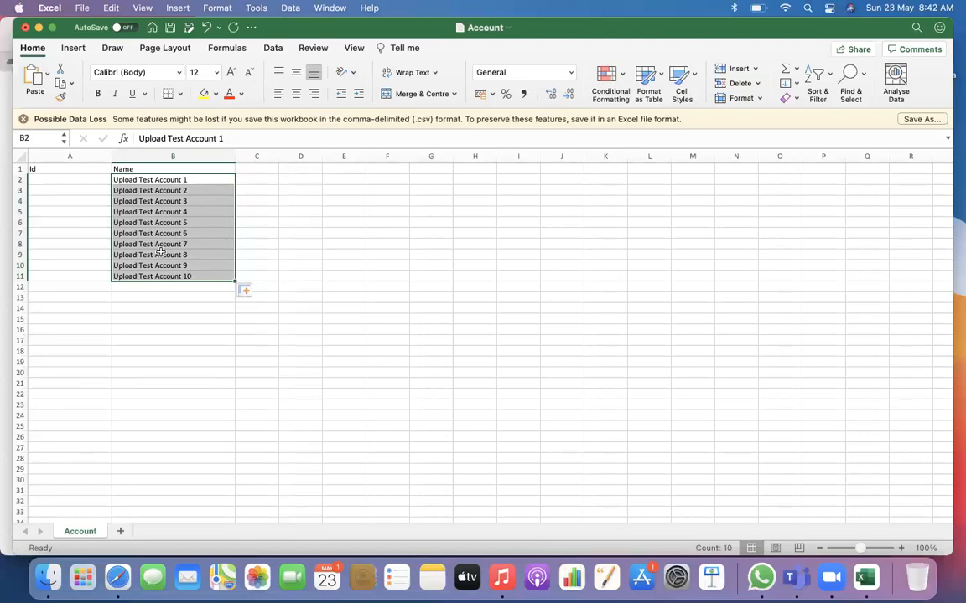
click(282, 297)
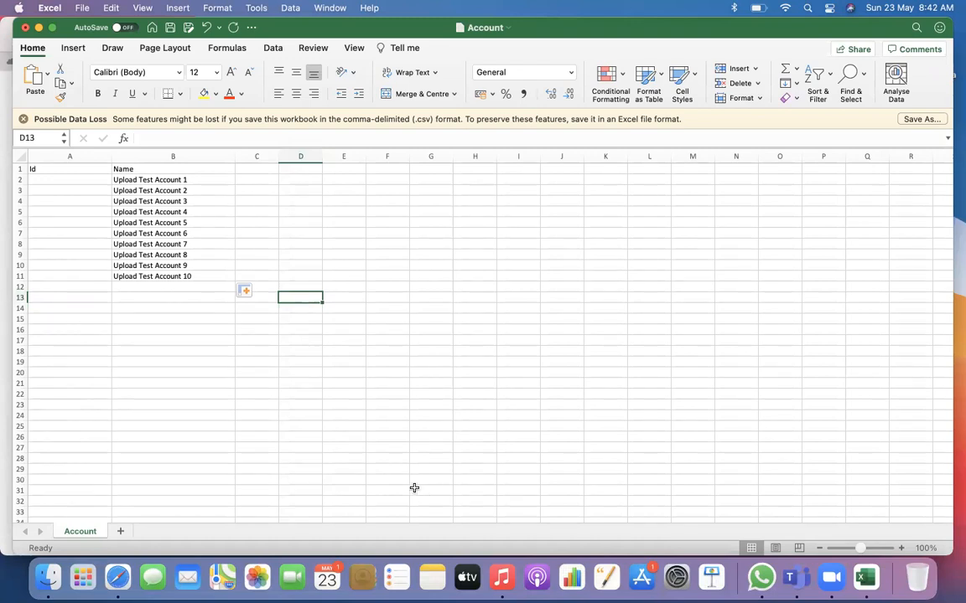
Examine the Name values in B2:B11 and the matching Id cells in column A
drag(187, 183, 192, 225)
click(192, 279)
click(162, 321)
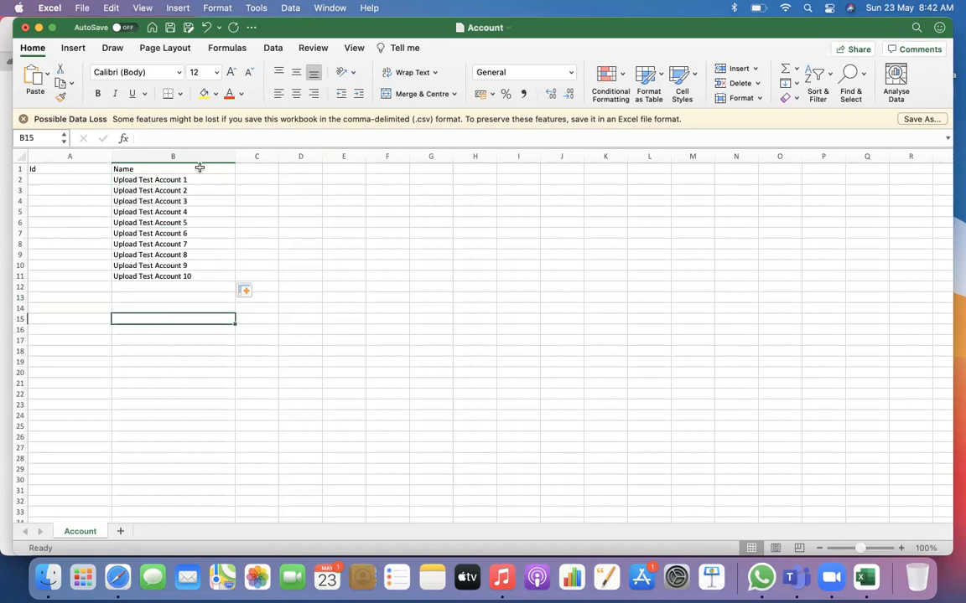
drag(189, 177, 190, 277)
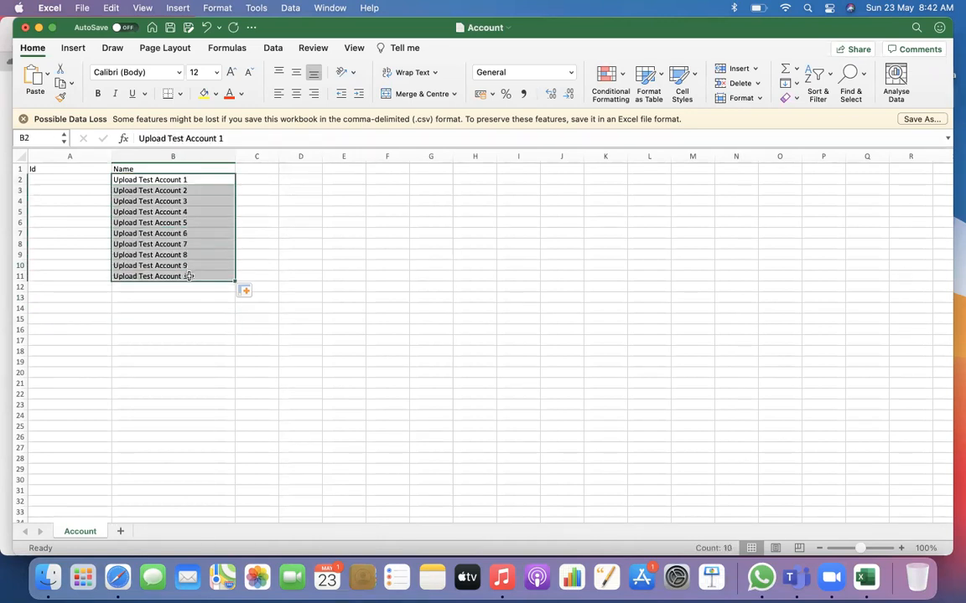
click(165, 328)
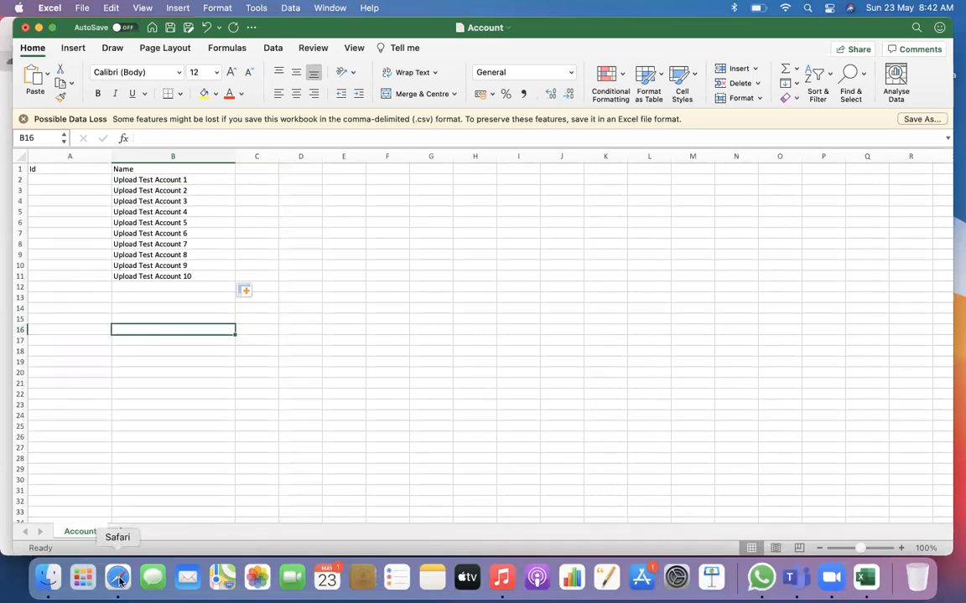
click(65, 177)
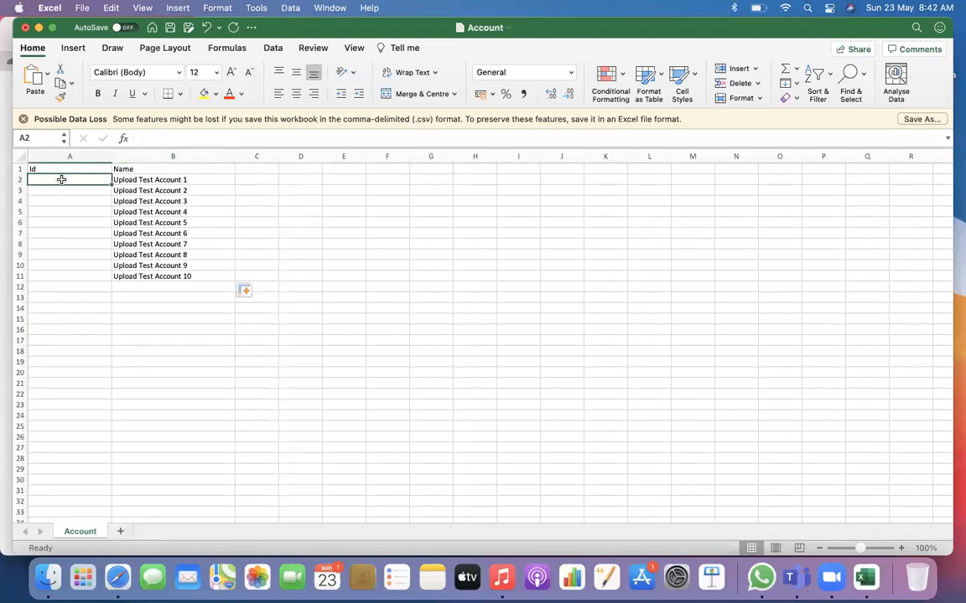
click(67, 277)
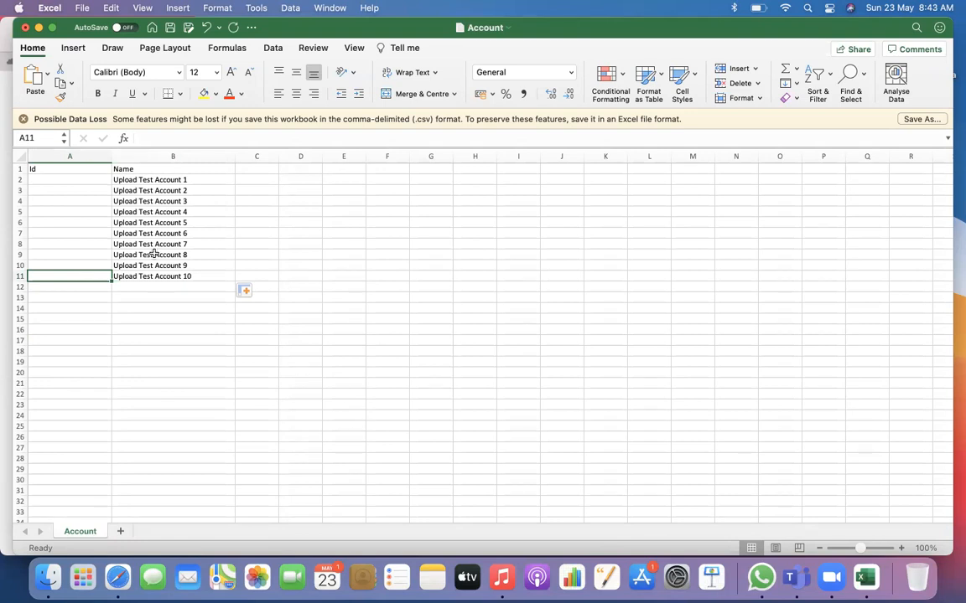
click(75, 179)
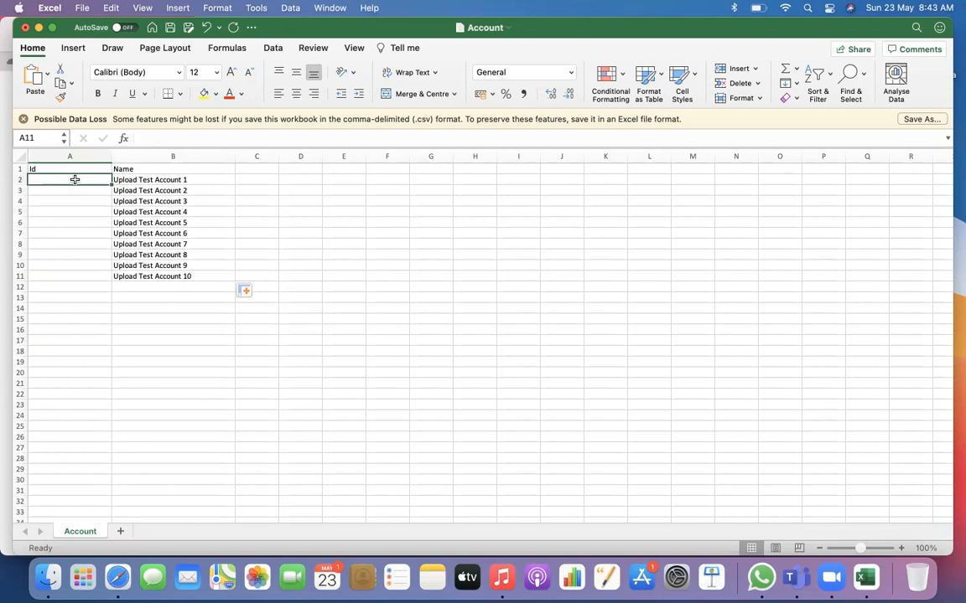
click(80, 275)
drag(80, 180, 79, 201)
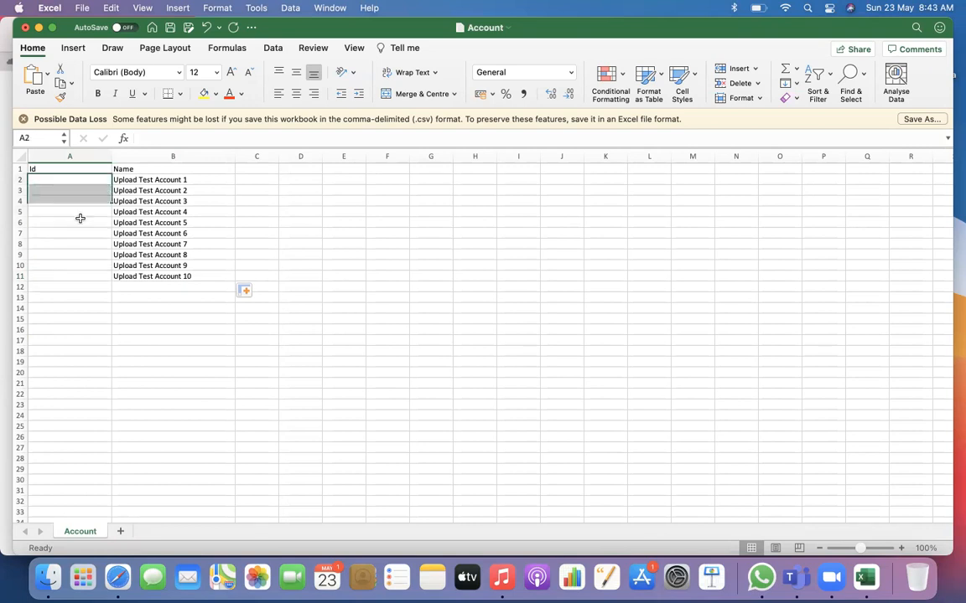
click(130, 306)
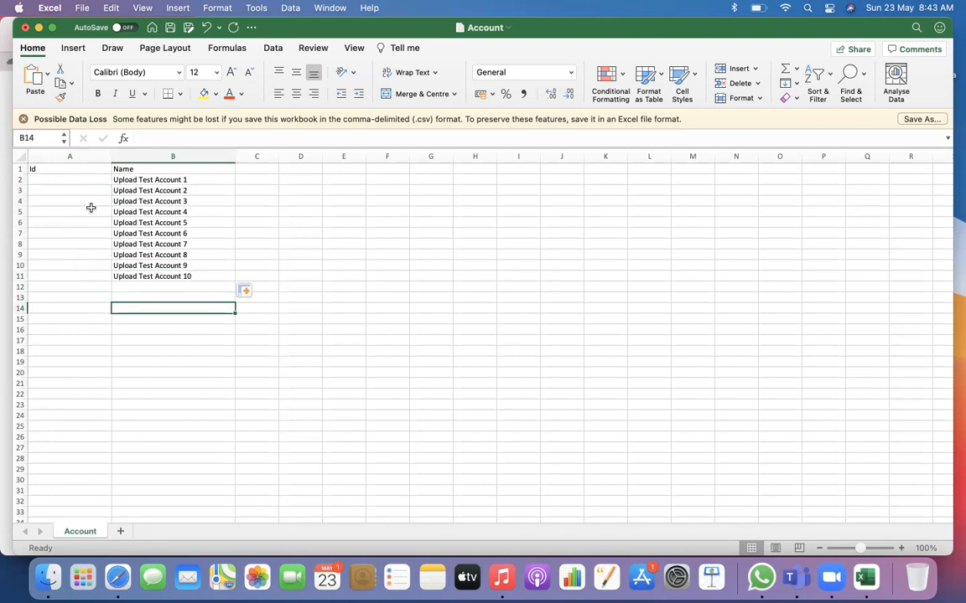
click(82, 181)
click(363, 298)
Save the sheet under the new name AccountNew in Downloads, in Comma-separated Values (.csv) format
click(69, 175)
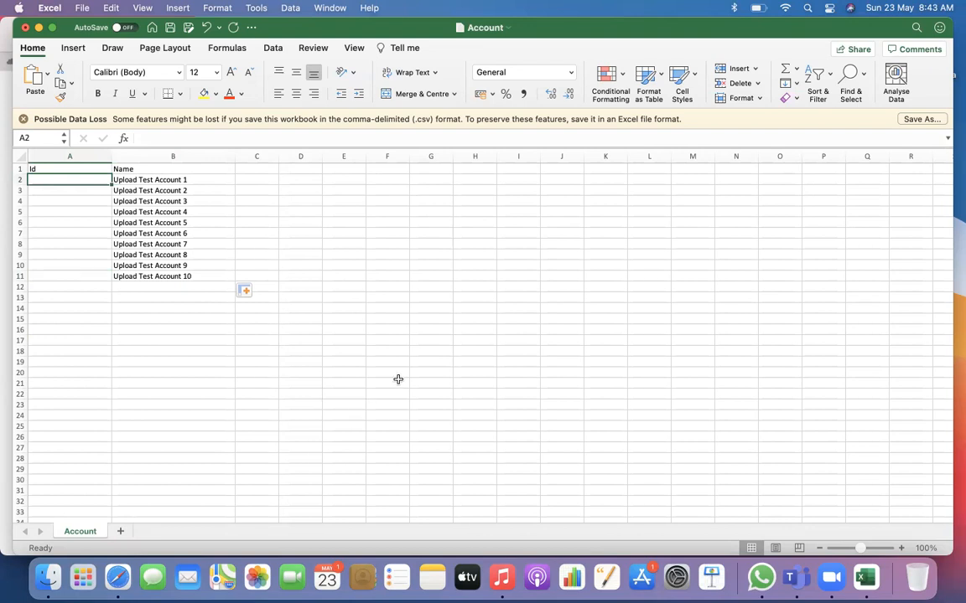
click(84, 10)
click(161, 123)
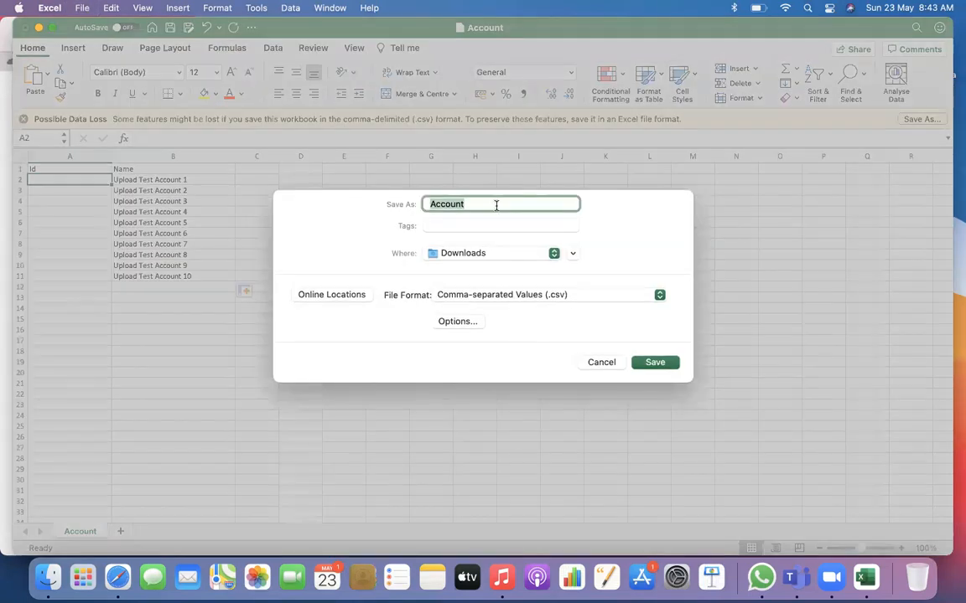
click(480, 204)
click(652, 363)
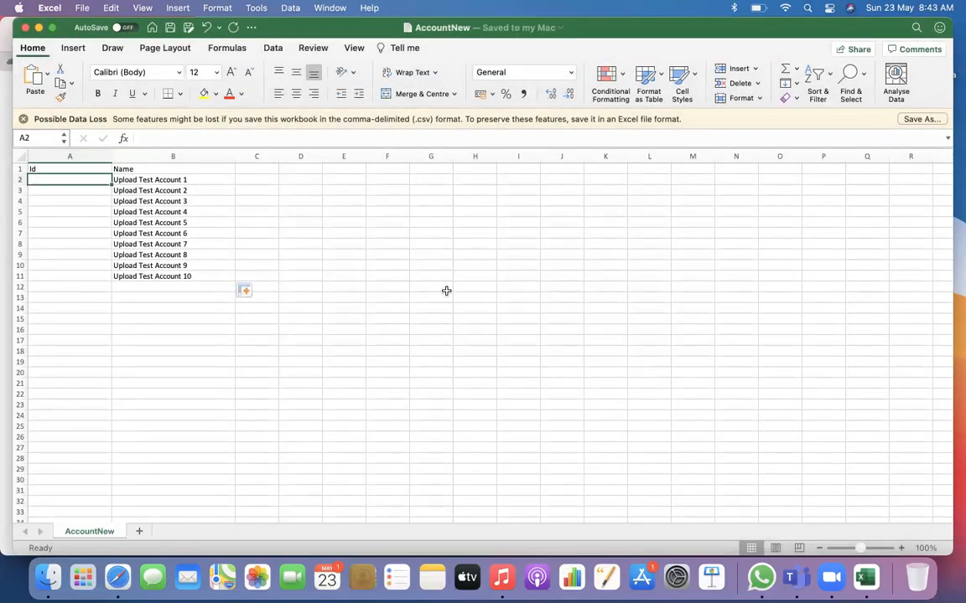
click(145, 280)
drag(139, 181, 154, 273)
click(75, 179)
Return to Workbench in Safari and start a data Insert with Account as the object type
click(117, 577)
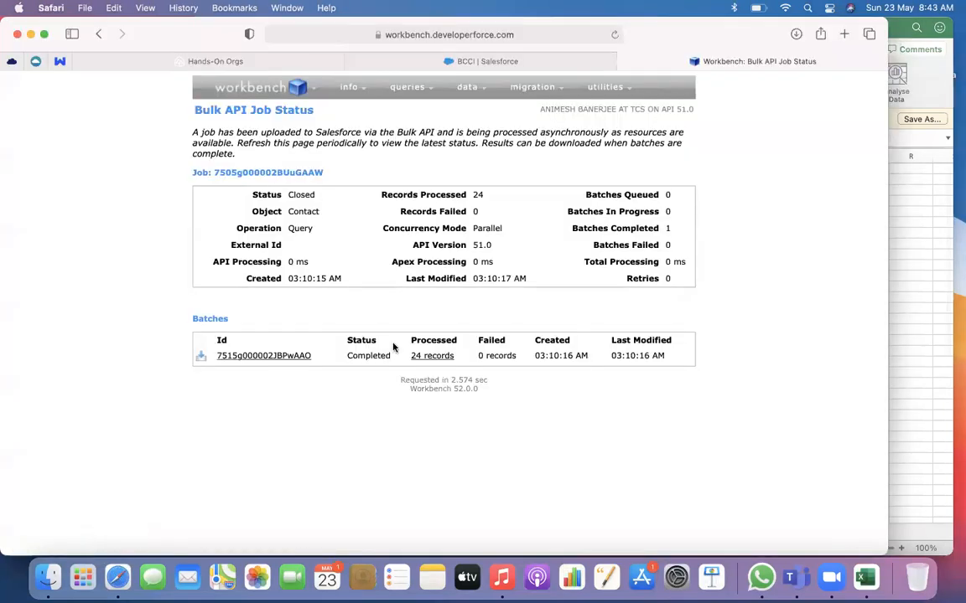
mouse_move(467, 87)
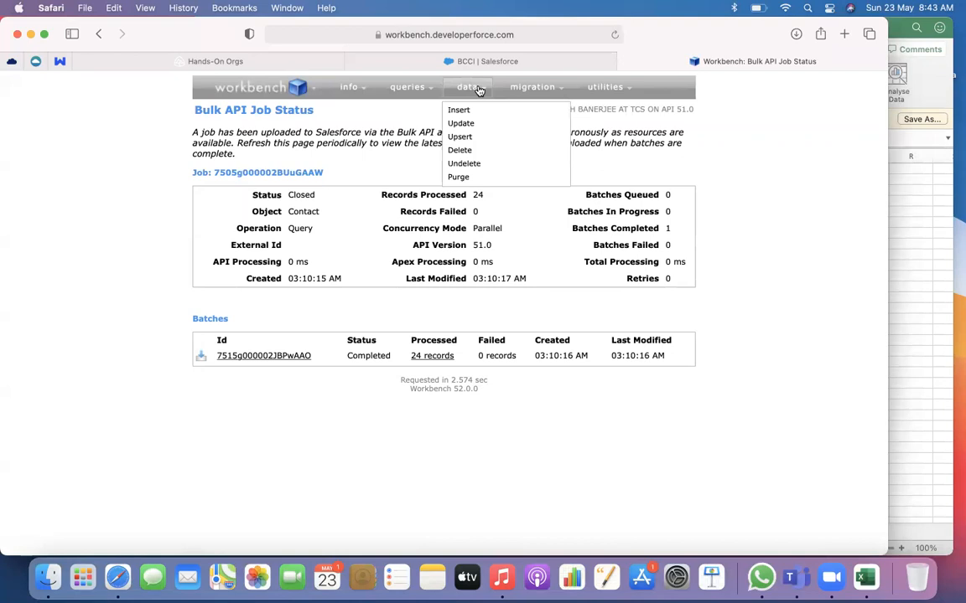
click(460, 111)
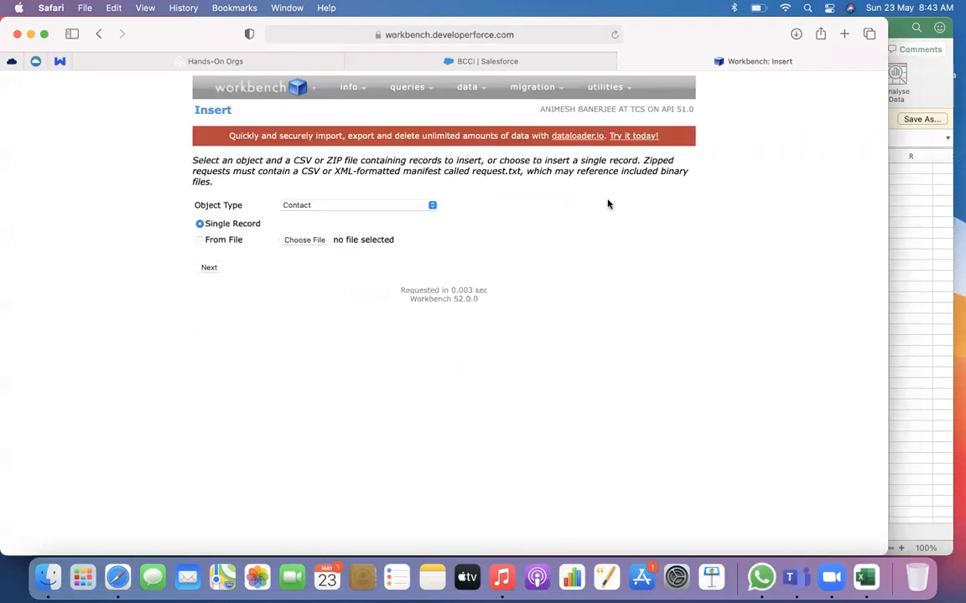
click(362, 205)
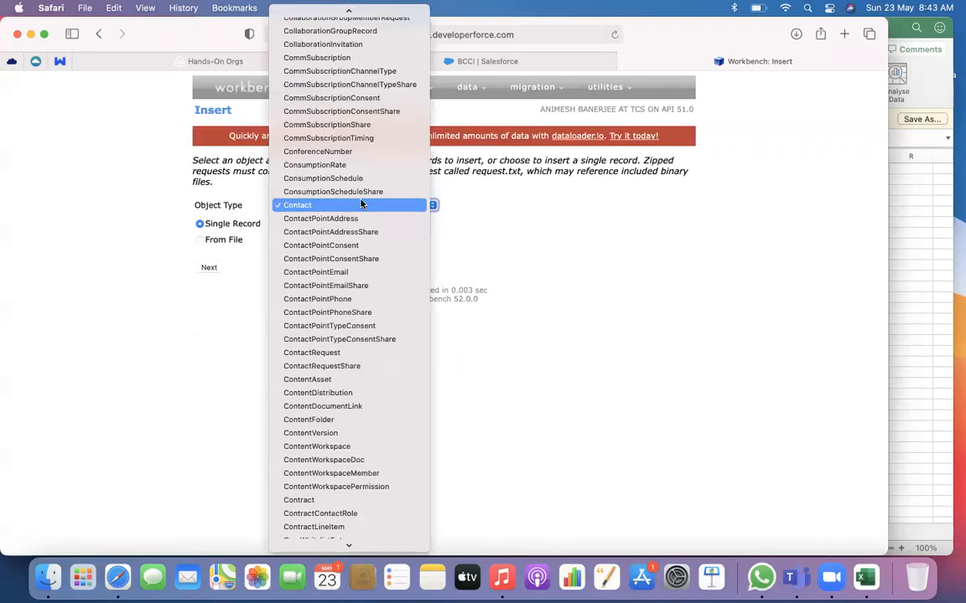
key(a)
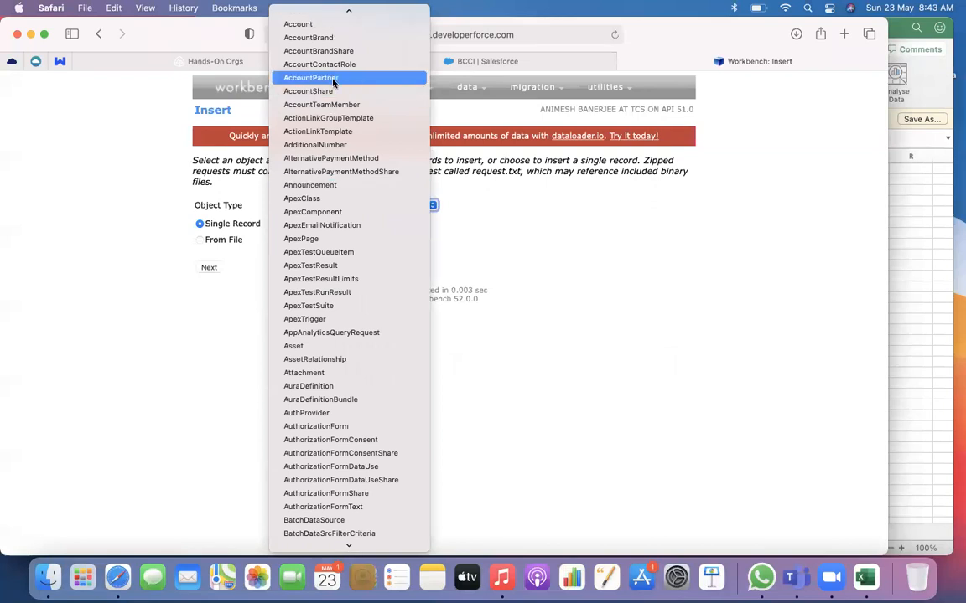
key(Return)
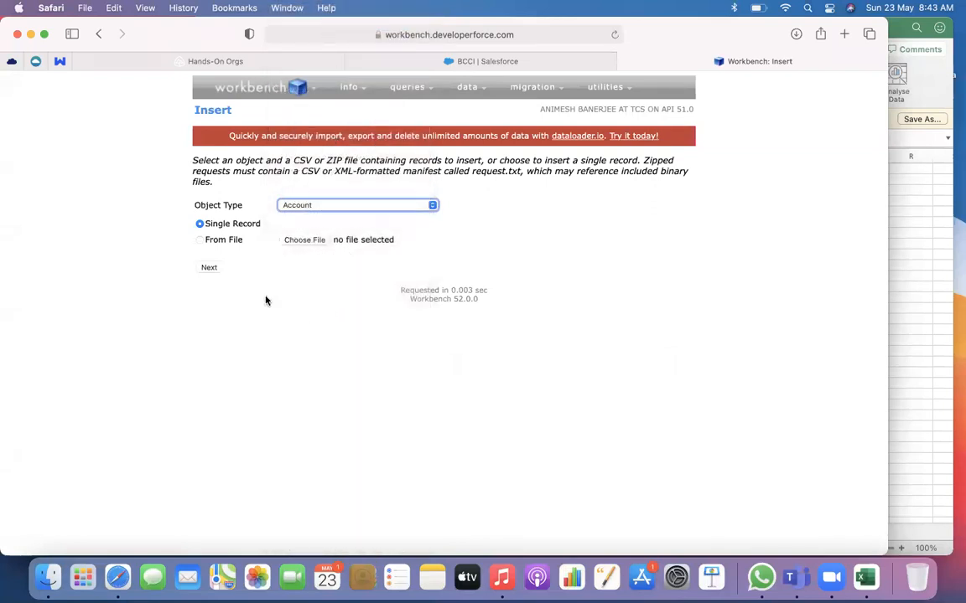
Set the insert source to From File, upload AccountNew.csv from Downloads, and continue to the field mapping
click(228, 242)
click(310, 242)
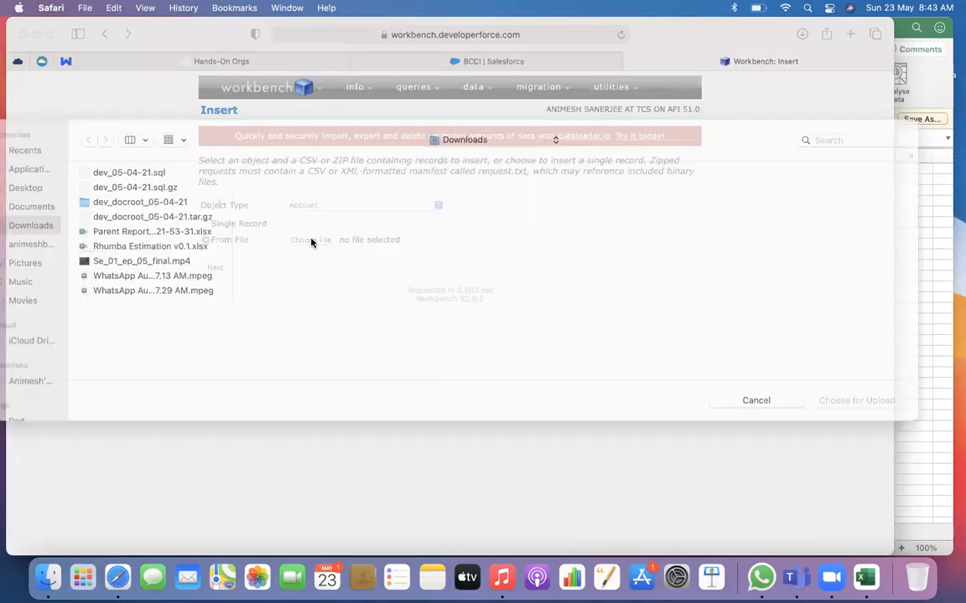
click(159, 203)
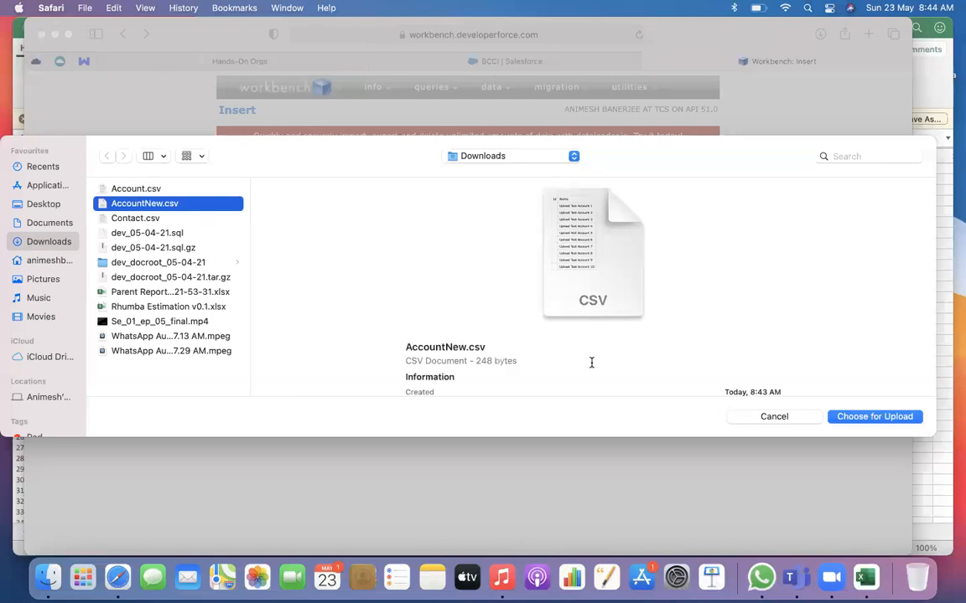
click(872, 418)
click(210, 268)
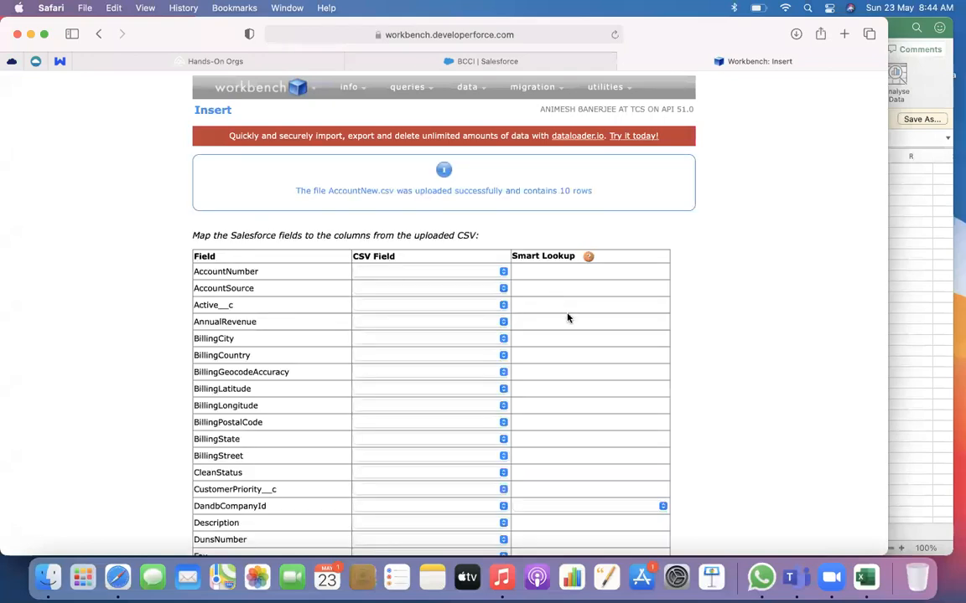
Examine the Account fields in the mapping table and which of them are matched to a CSV column
scroll(567, 318, down, 3)
scroll(566, 318, up, 3)
scroll(567, 317, down, 2)
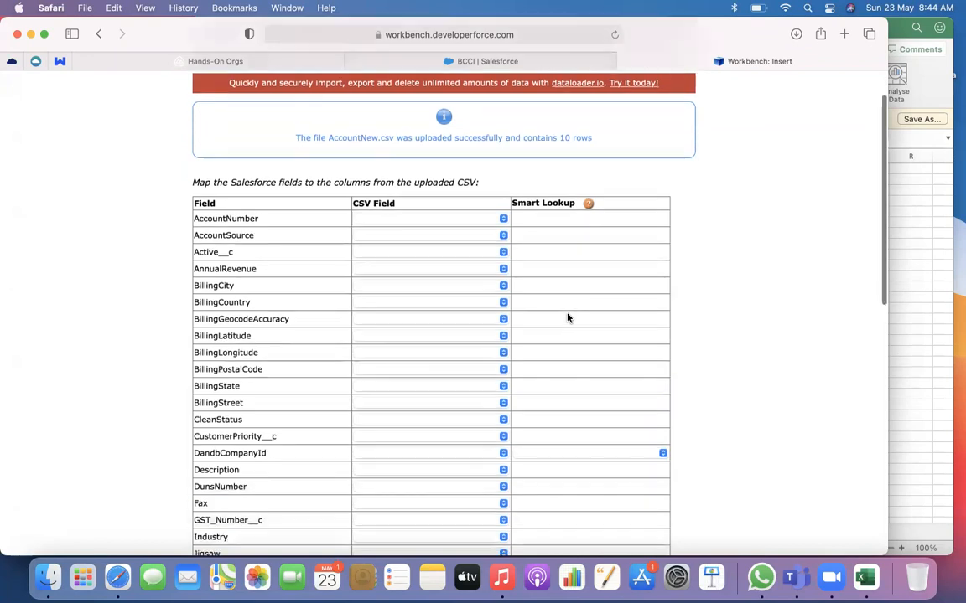
scroll(249, 253, down, 15)
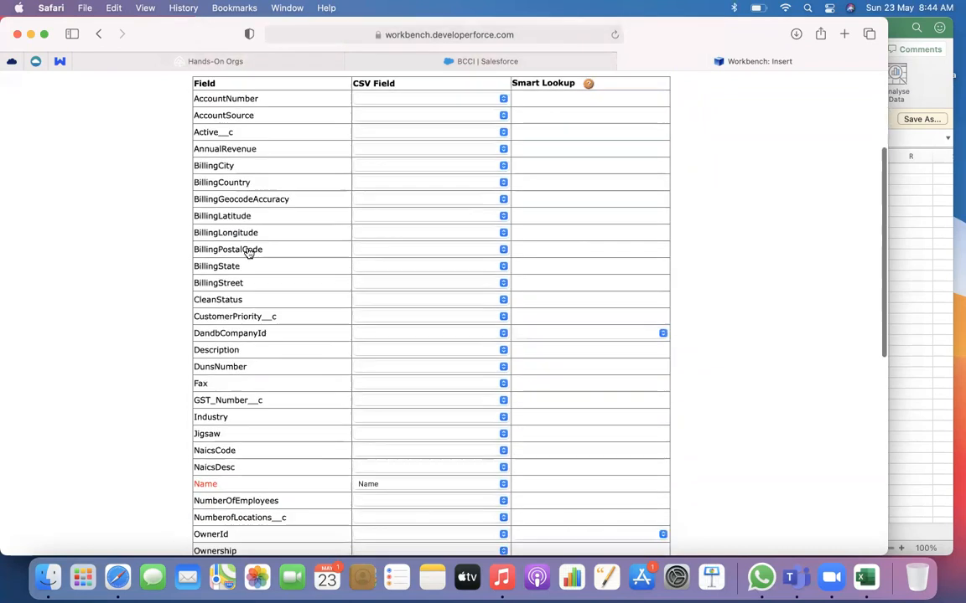
scroll(249, 253, up, 15)
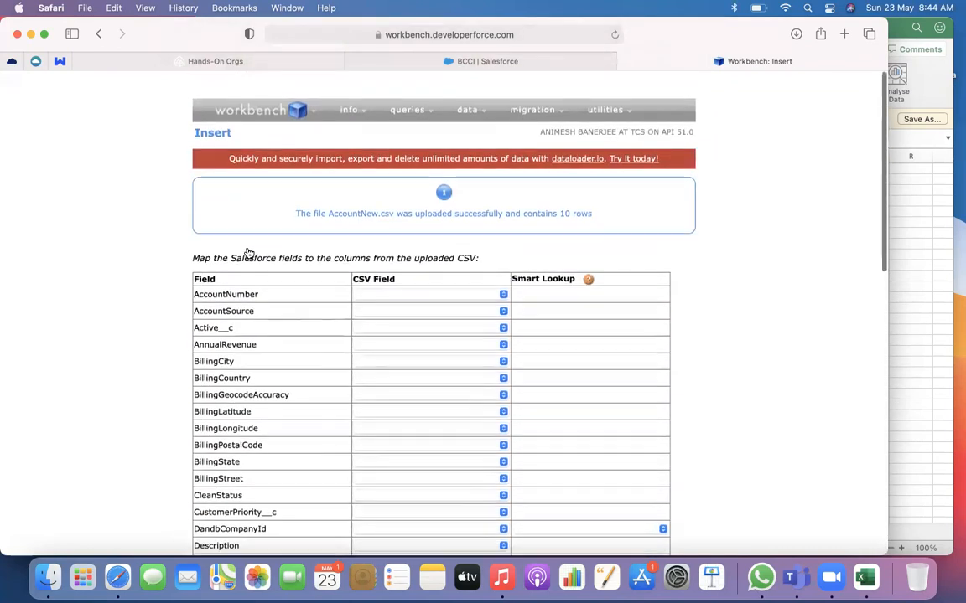
scroll(249, 342, down, 8)
scroll(249, 343, down, 5)
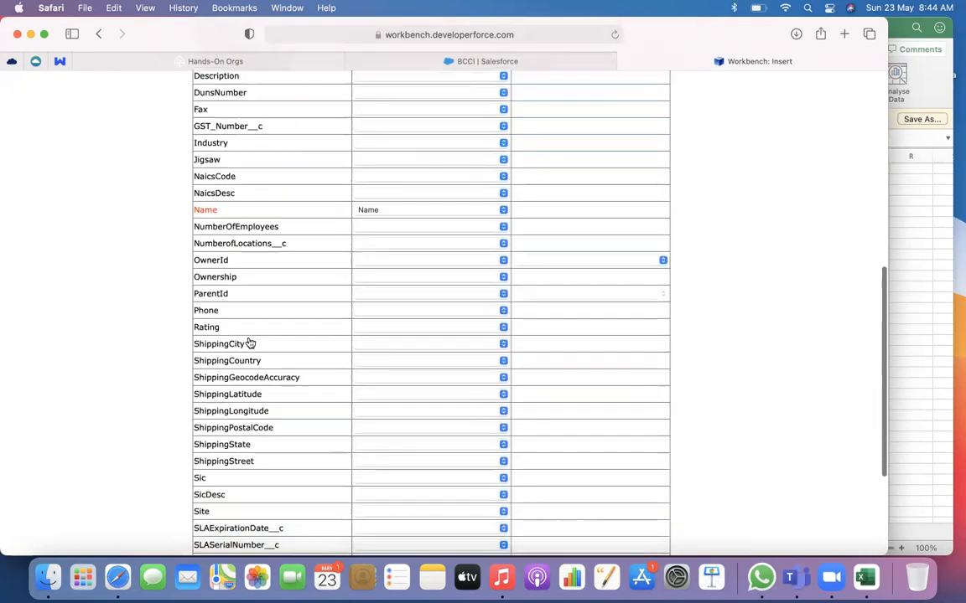
scroll(248, 343, up, 15)
scroll(249, 343, down, 15)
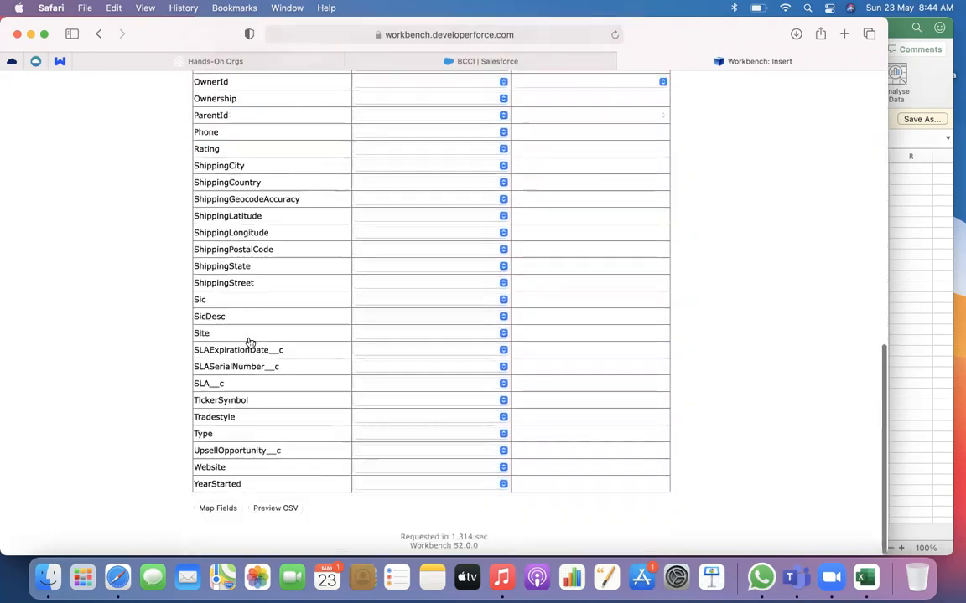
scroll(249, 342, up, 15)
scroll(249, 343, down, 5)
scroll(249, 343, down, 2)
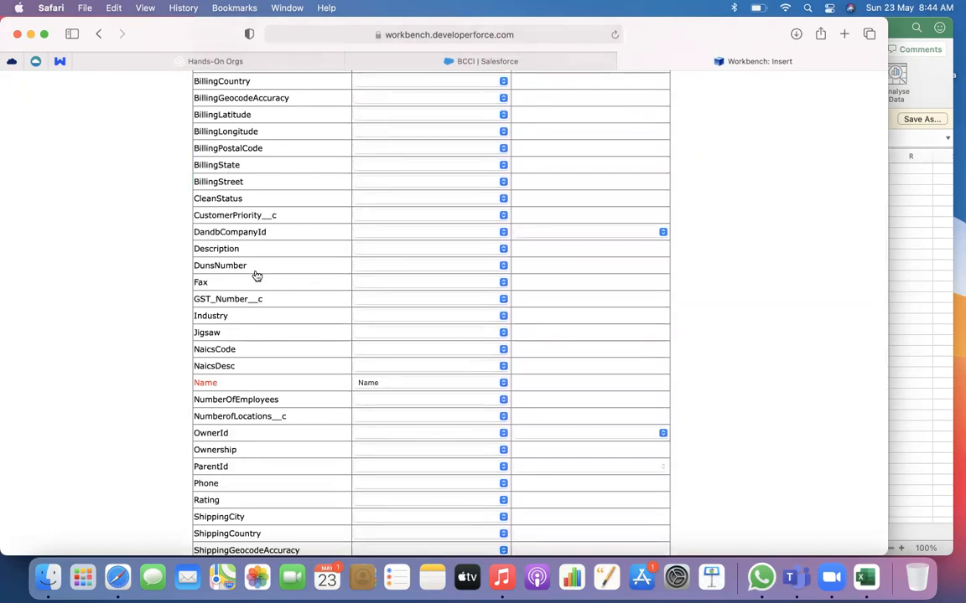
scroll(254, 275, down, 1)
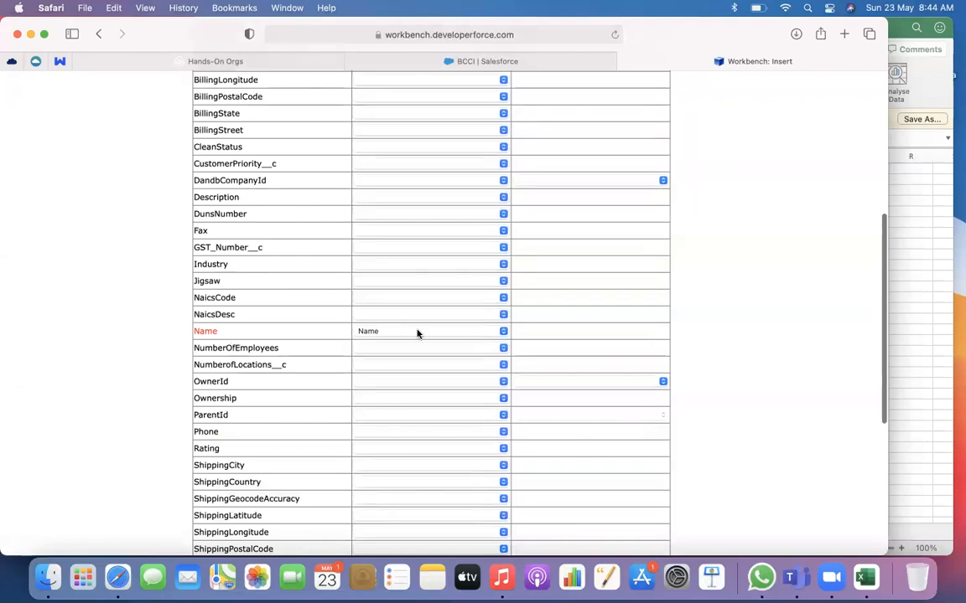
Check the required Name field's details and compare it with the Name column header in the AccountNew sheet in Excel
mouse_move(206, 334)
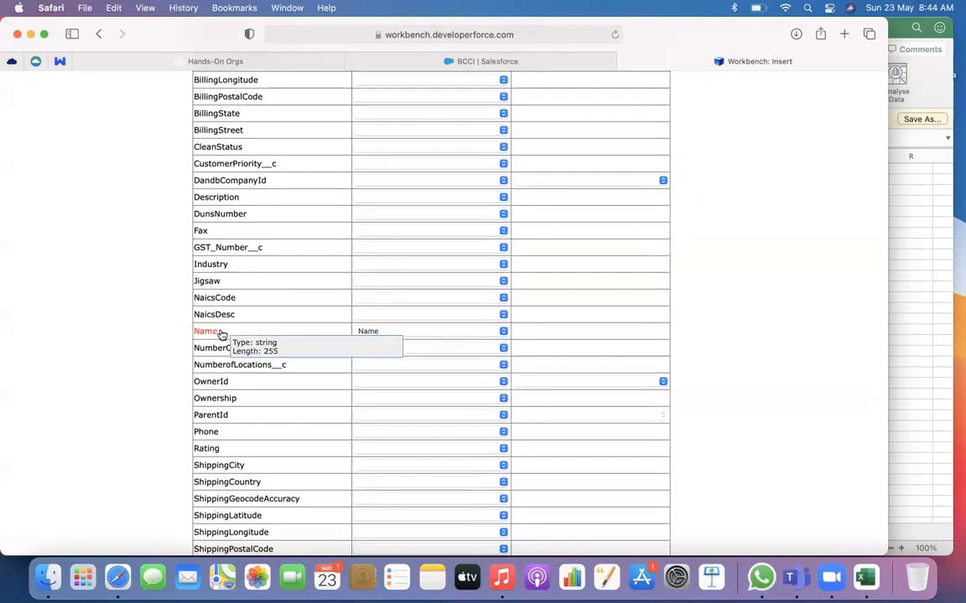
drag(211, 331, 186, 333)
double_click(193, 333)
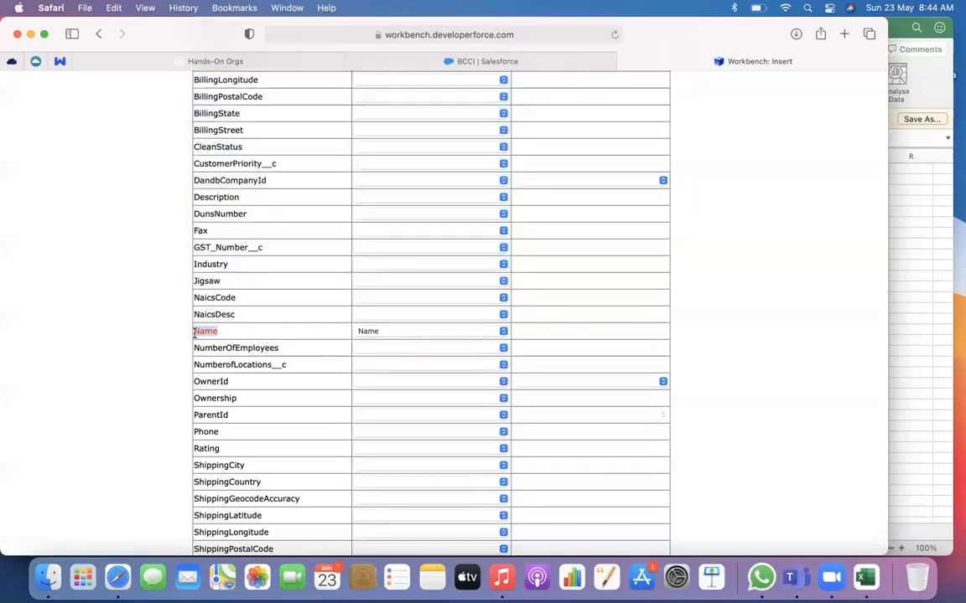
click(866, 577)
click(149, 170)
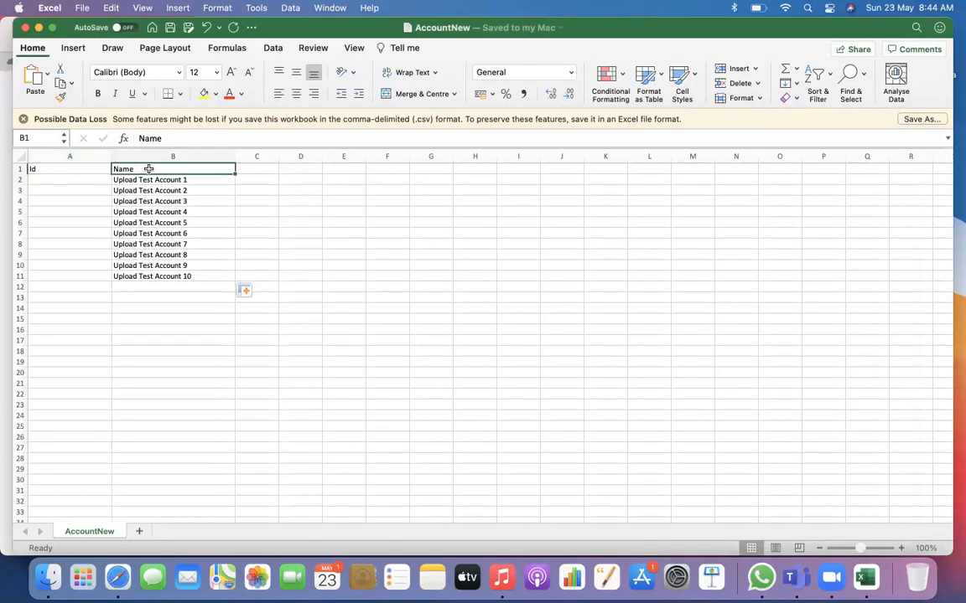
Return to Workbench in Safari and map the Name field to the Name column of the CSV
click(117, 577)
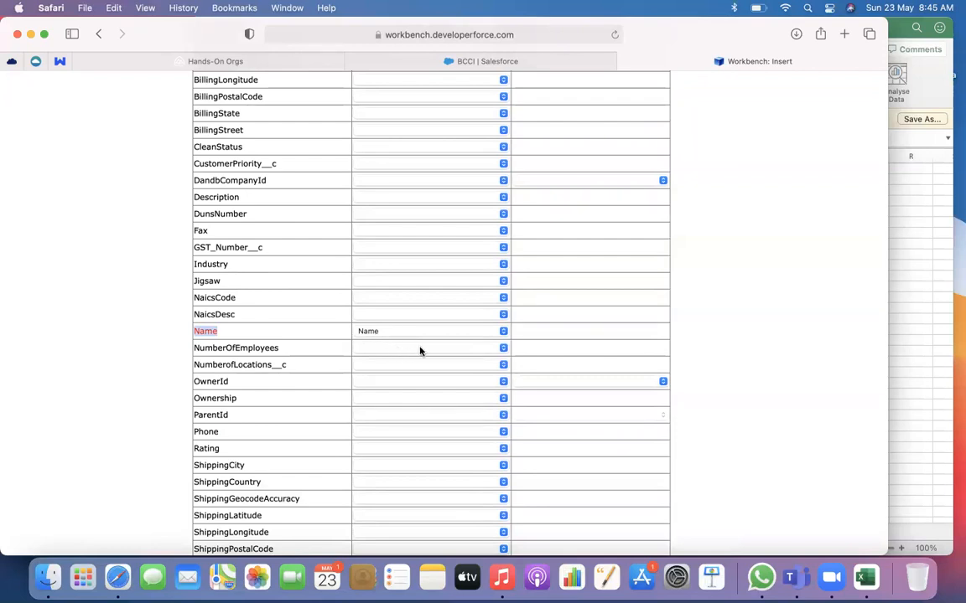
click(386, 333)
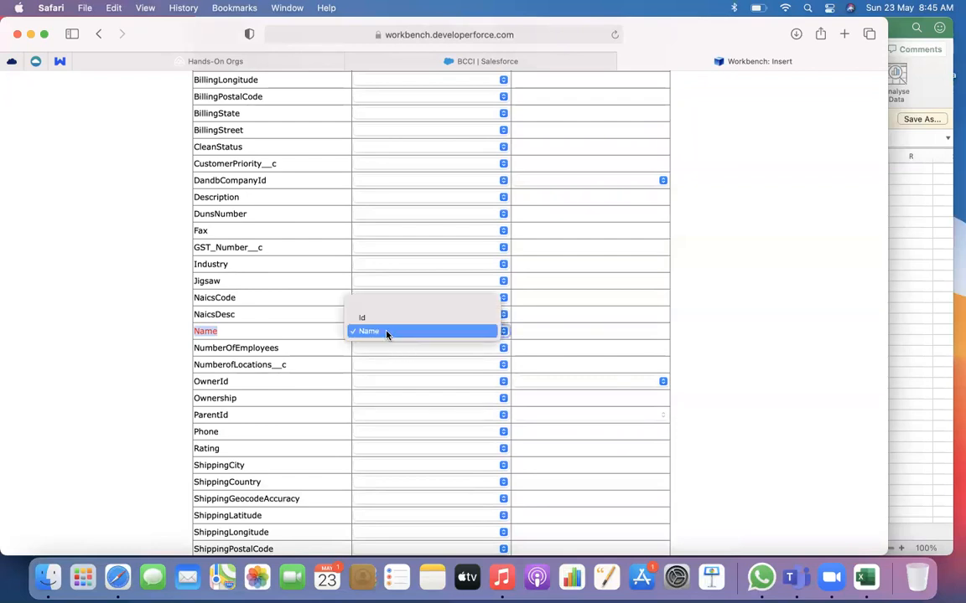
click(387, 333)
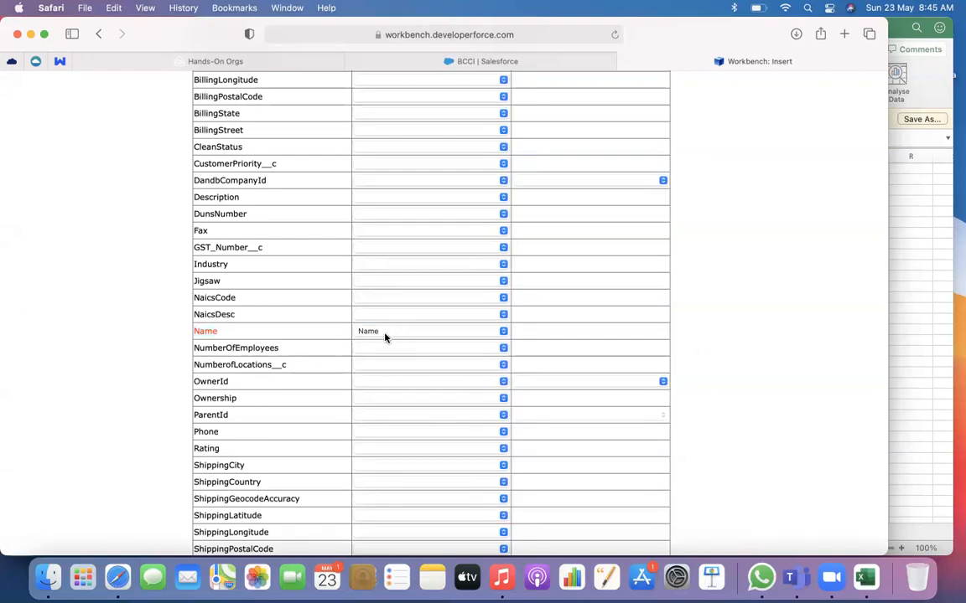
Submit the field mapping and confirm the Account insert without asynchronous Bulk API processing
scroll(716, 397, up, 3)
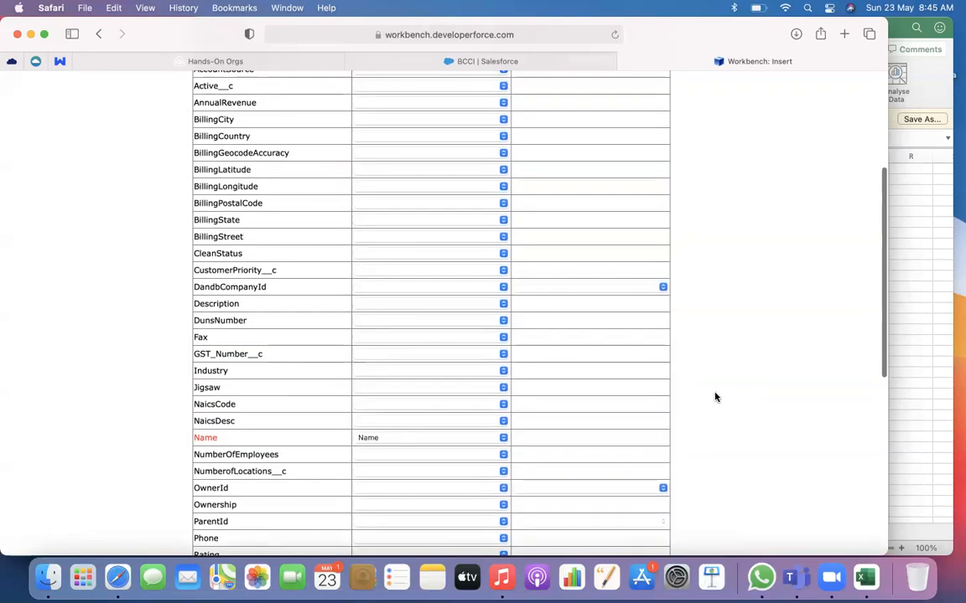
scroll(716, 396, up, 3)
scroll(716, 396, down, 4)
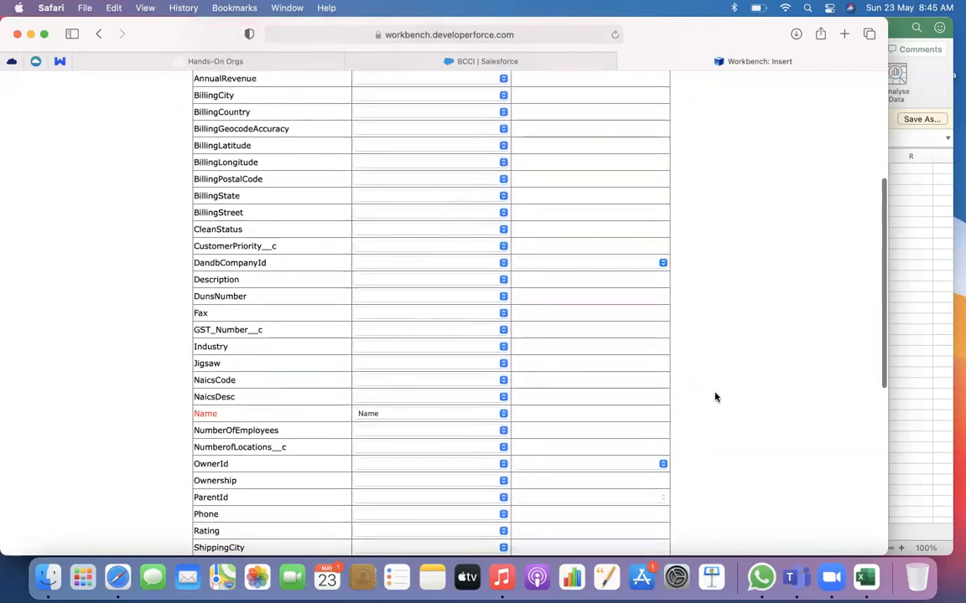
scroll(252, 176, up, 3)
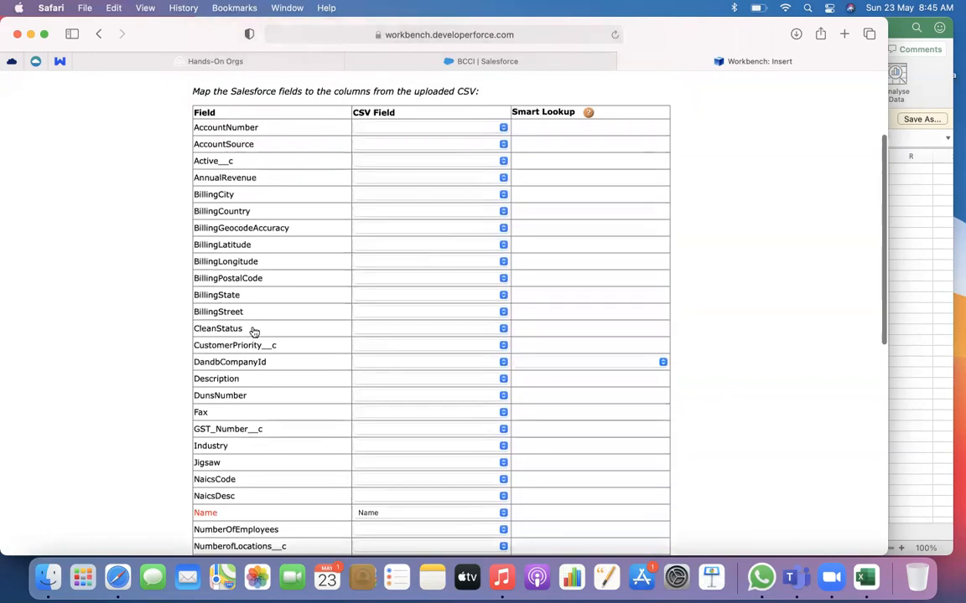
scroll(254, 331, down, 10)
scroll(253, 331, up, 10)
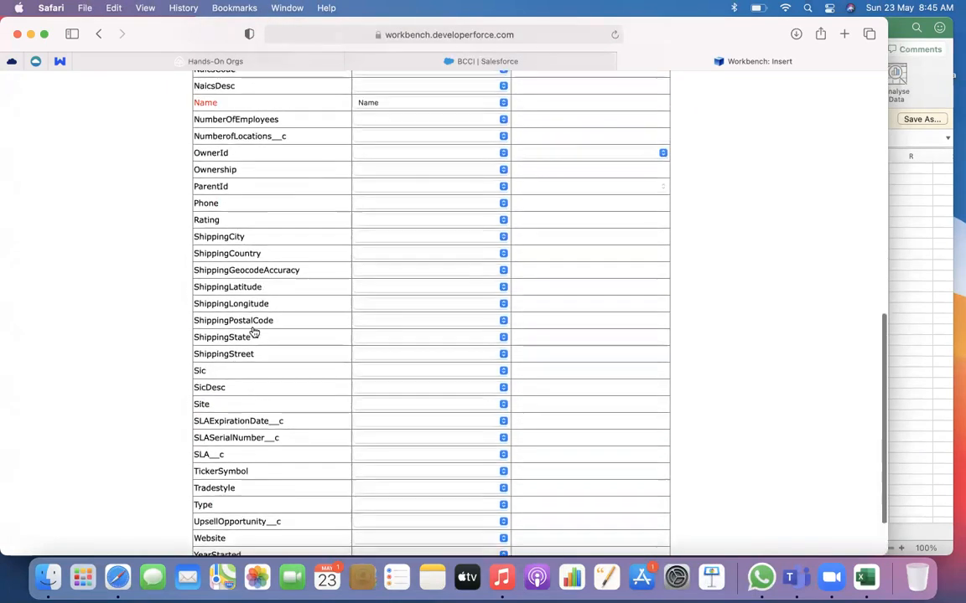
scroll(254, 332, down, 10)
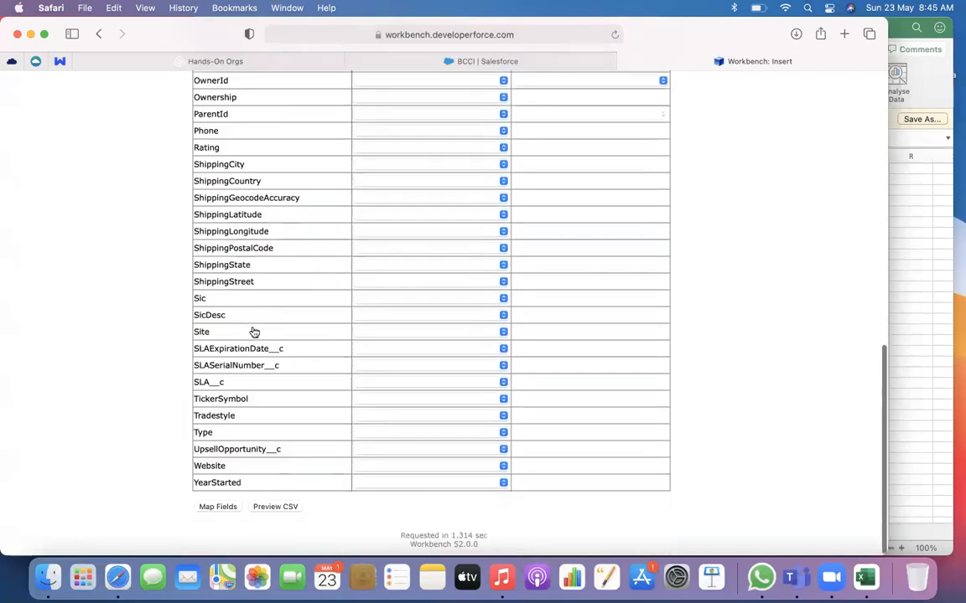
click(221, 510)
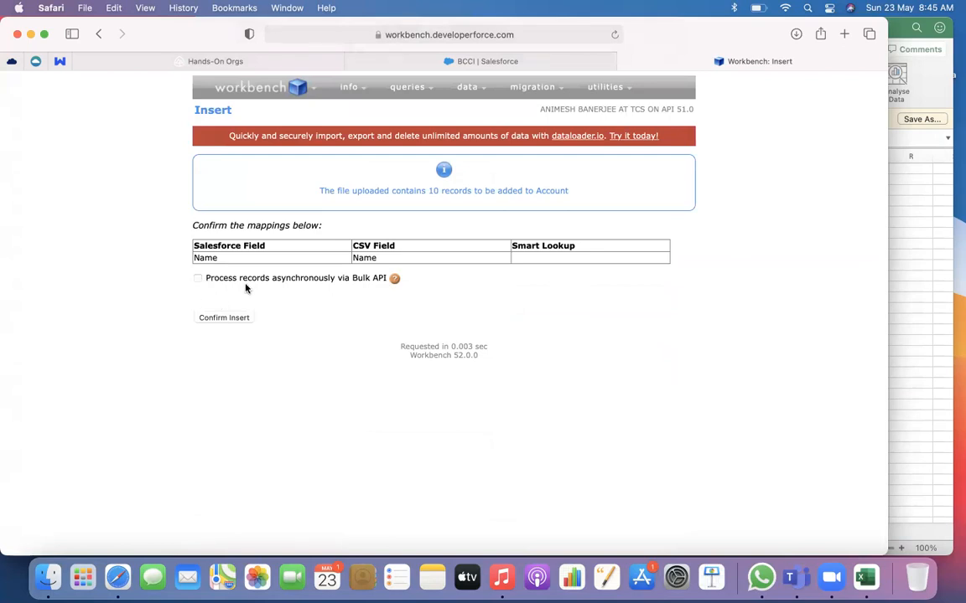
click(226, 318)
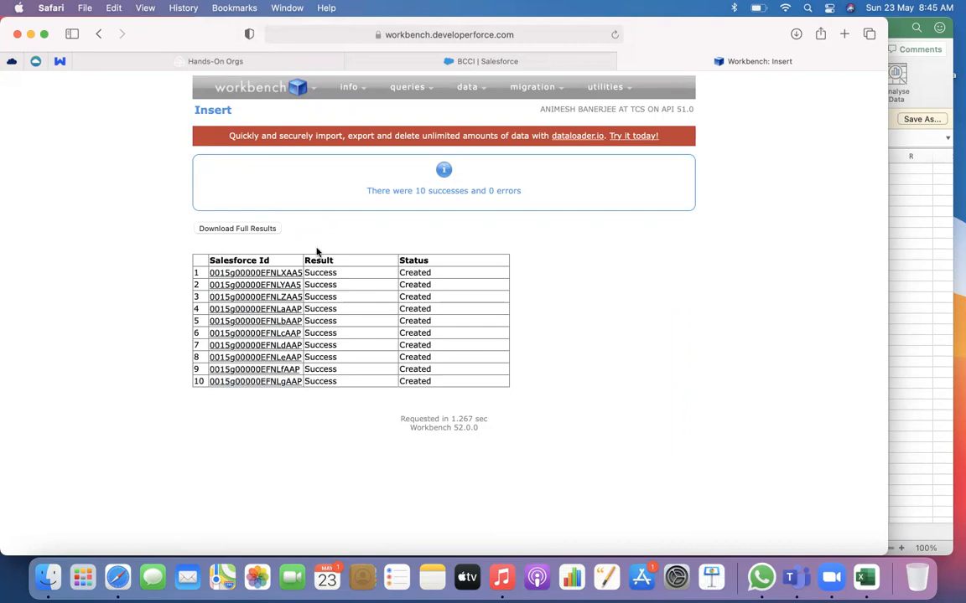
Download the full insert results and open create_results20210523031549.csv from Downloads in Microsoft Excel
click(237, 228)
click(47, 576)
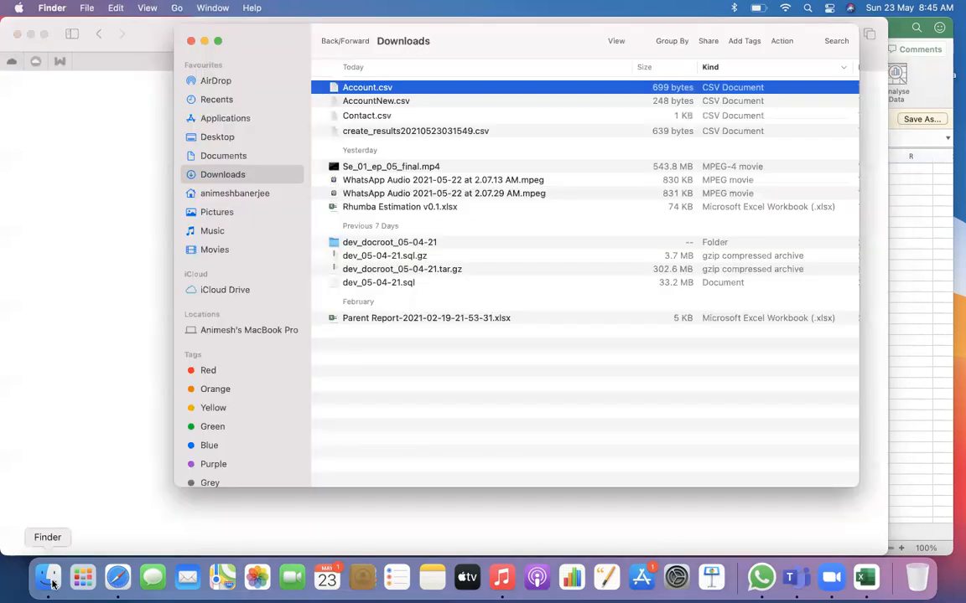
click(386, 132)
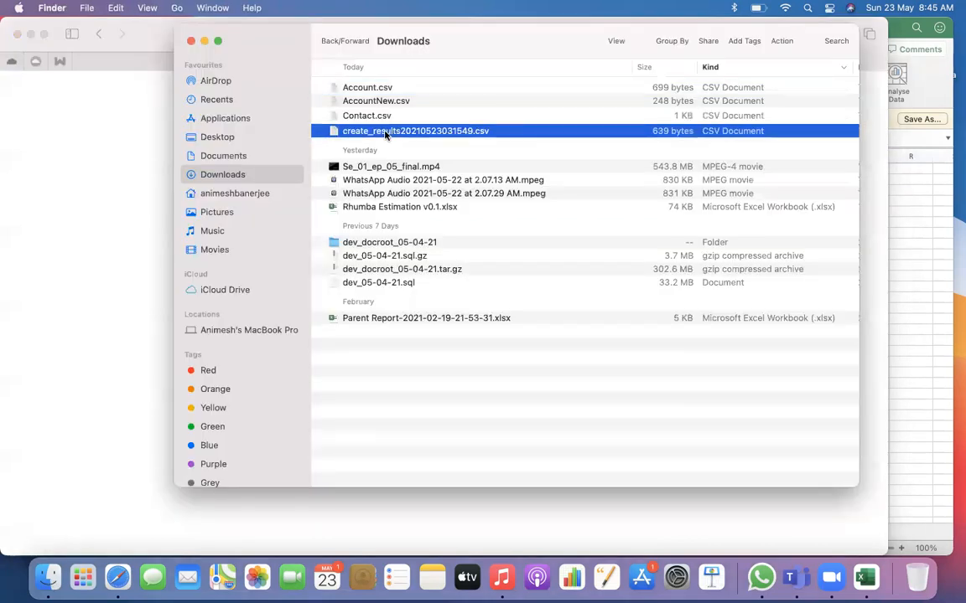
right_click(386, 134)
mouse_move(469, 154)
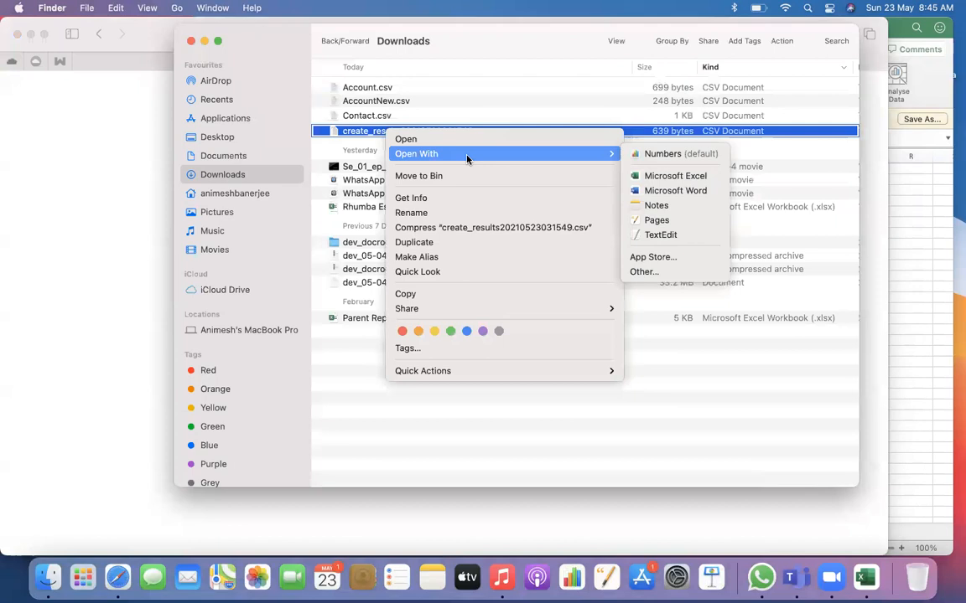
click(648, 175)
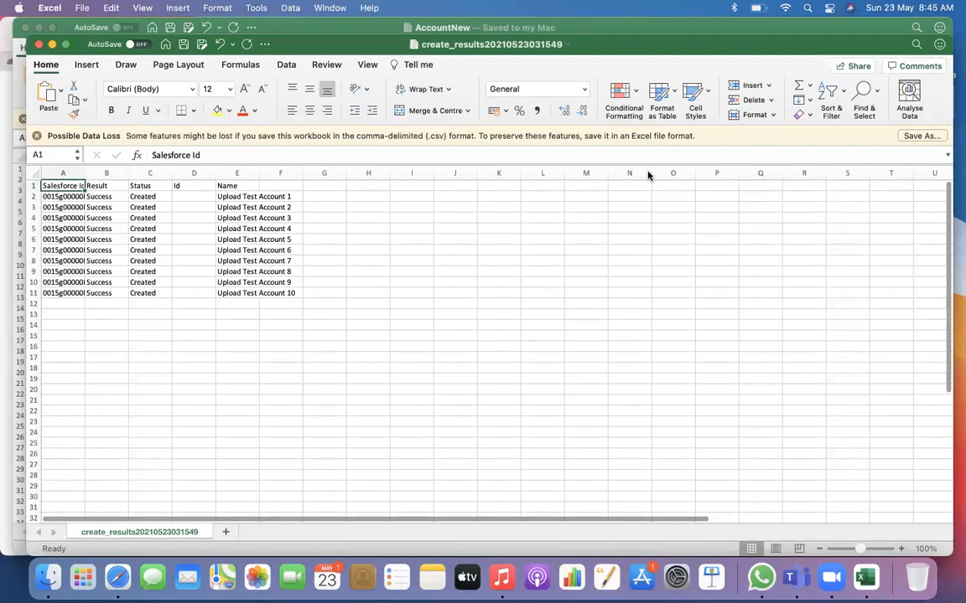
Widen the Salesforce Id and Name columns of the results sheet to fit their contents
drag(86, 175, 225, 174)
right_click(224, 174)
click(99, 303)
click(265, 325)
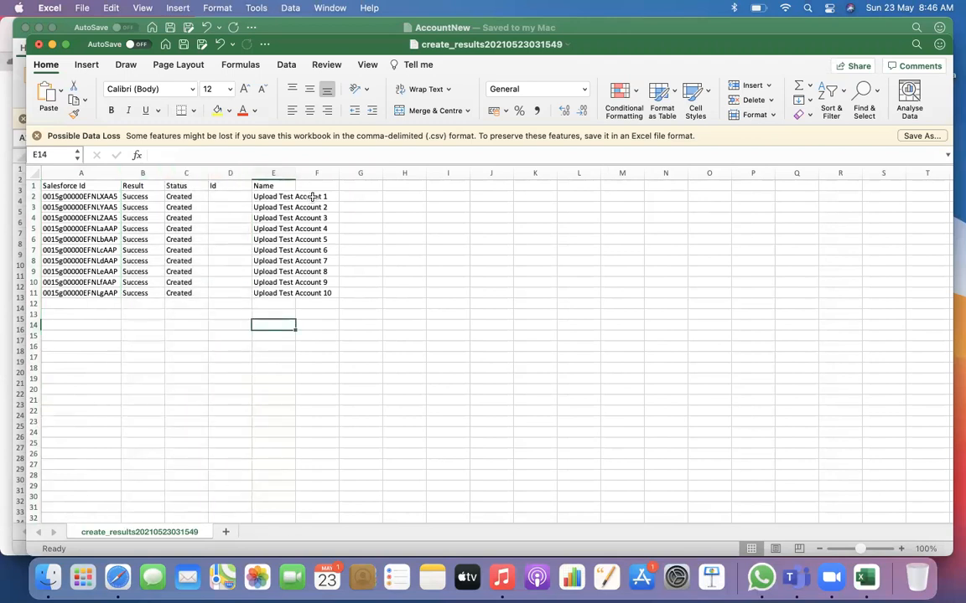
double_click(295, 172)
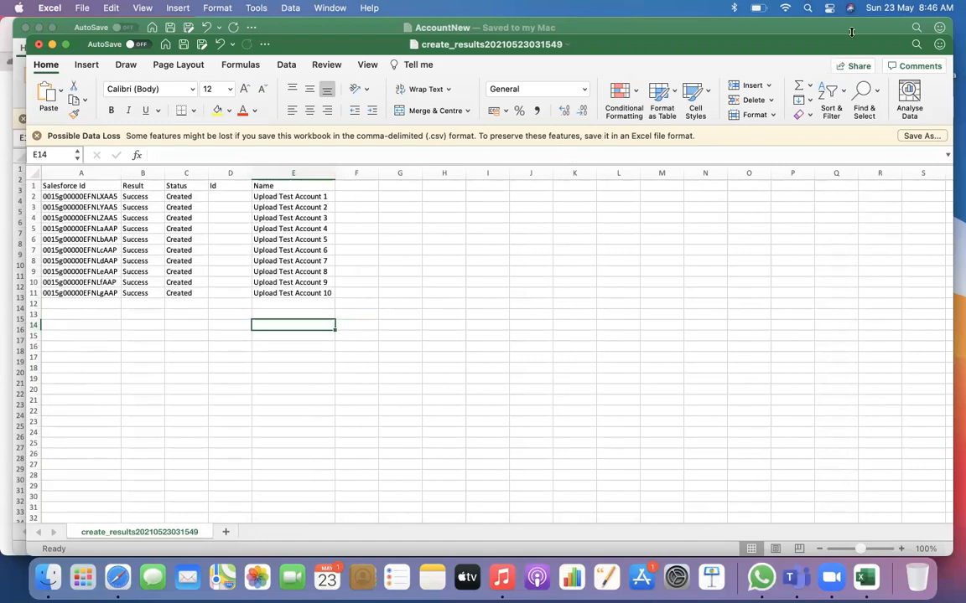
Close the AccountNew workbook and close the insert results workbook without saving its changes
click(807, 31)
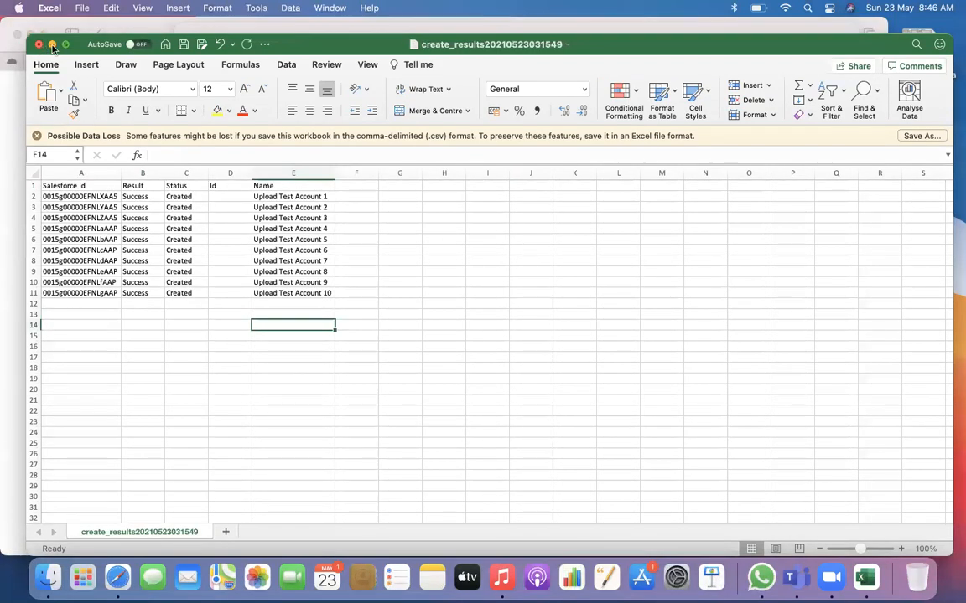
click(37, 44)
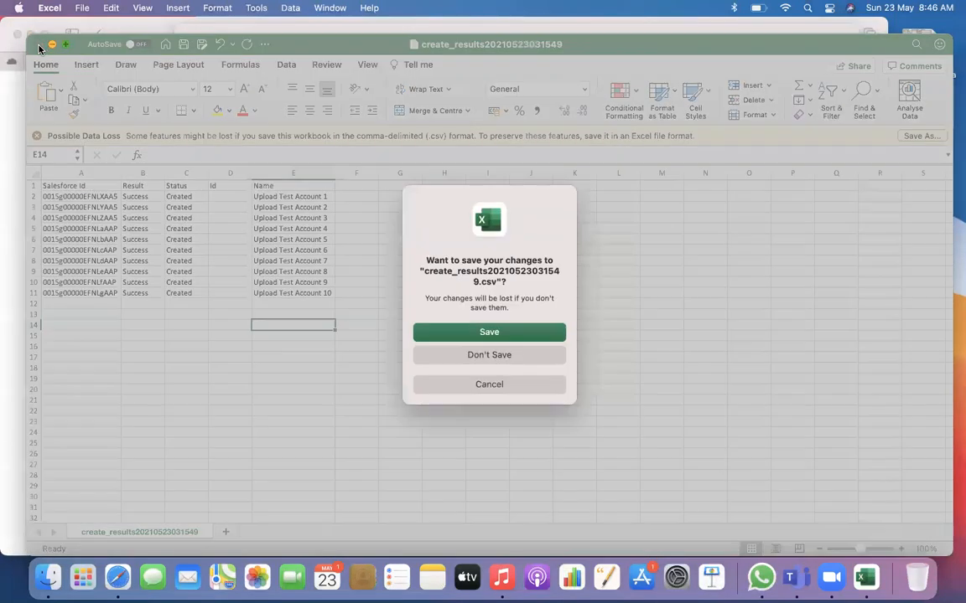
click(493, 353)
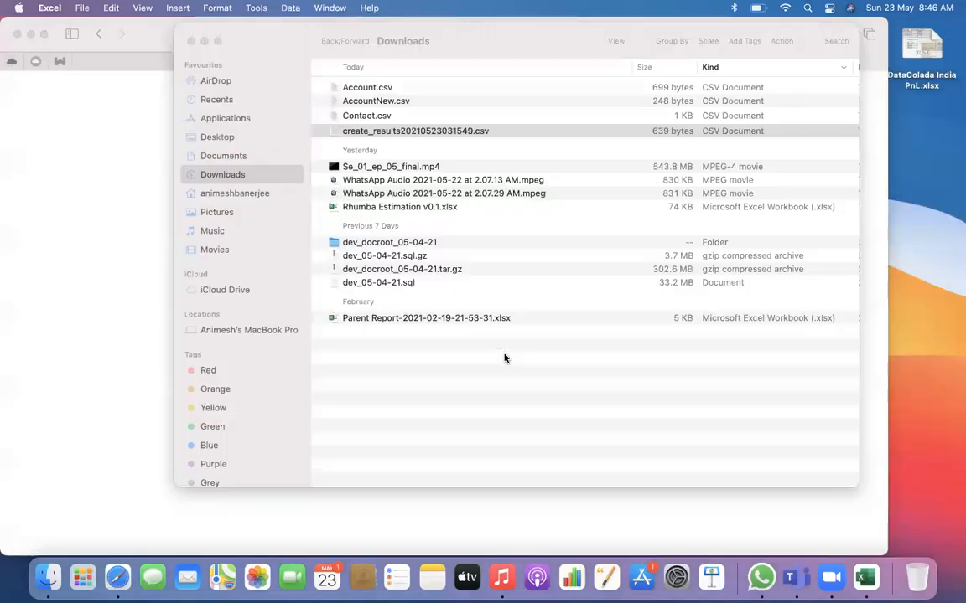
Switch to Workbench in Safari, open the SOQL query builder, and set the query object to Account
click(119, 577)
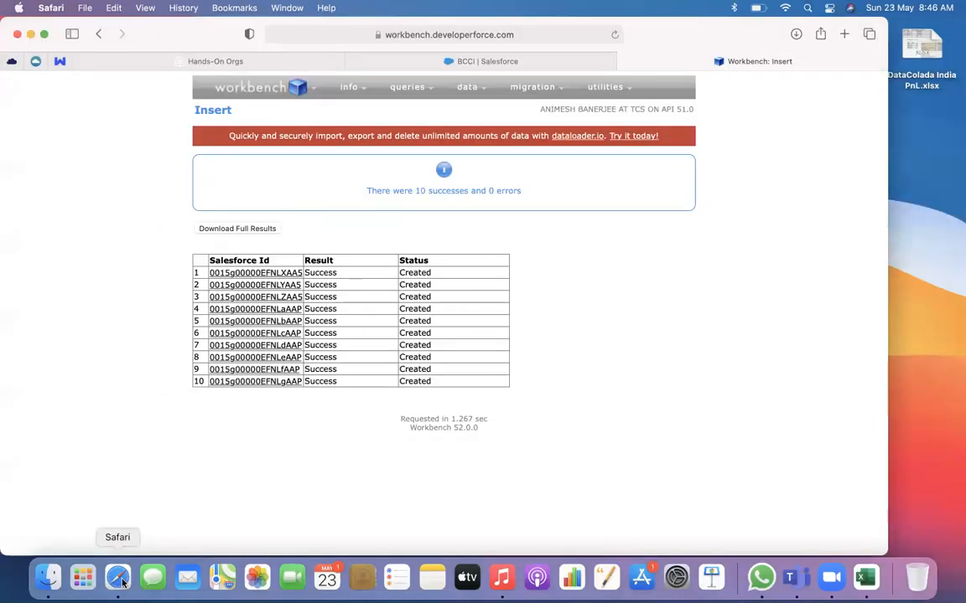
mouse_move(475, 100)
mouse_move(406, 91)
click(410, 111)
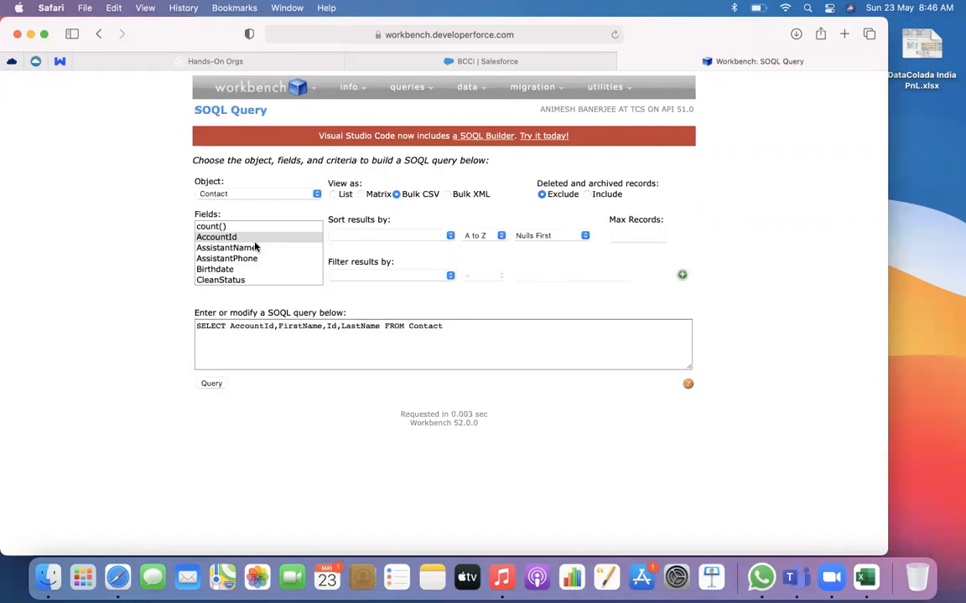
click(277, 191)
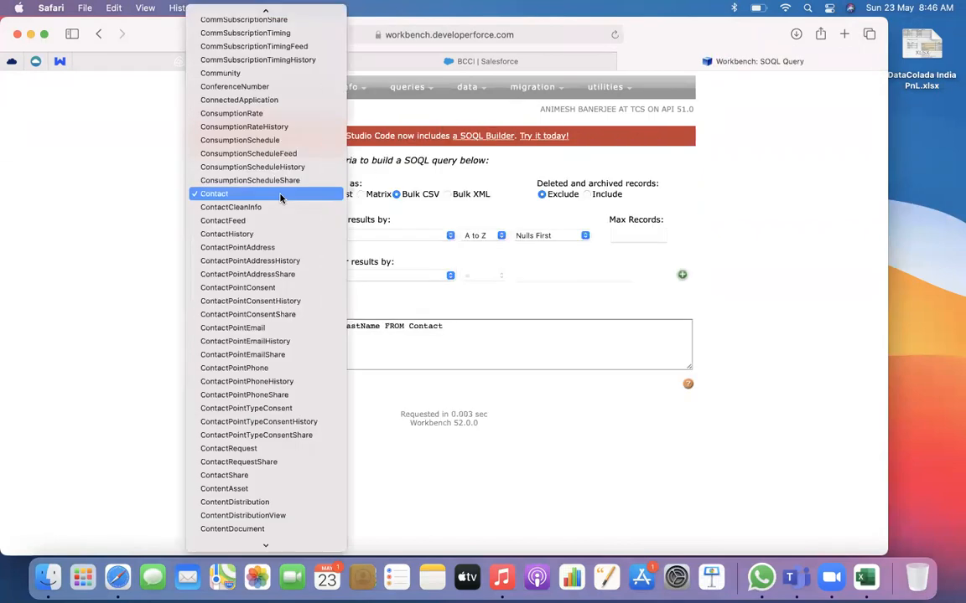
key(a)
click(252, 37)
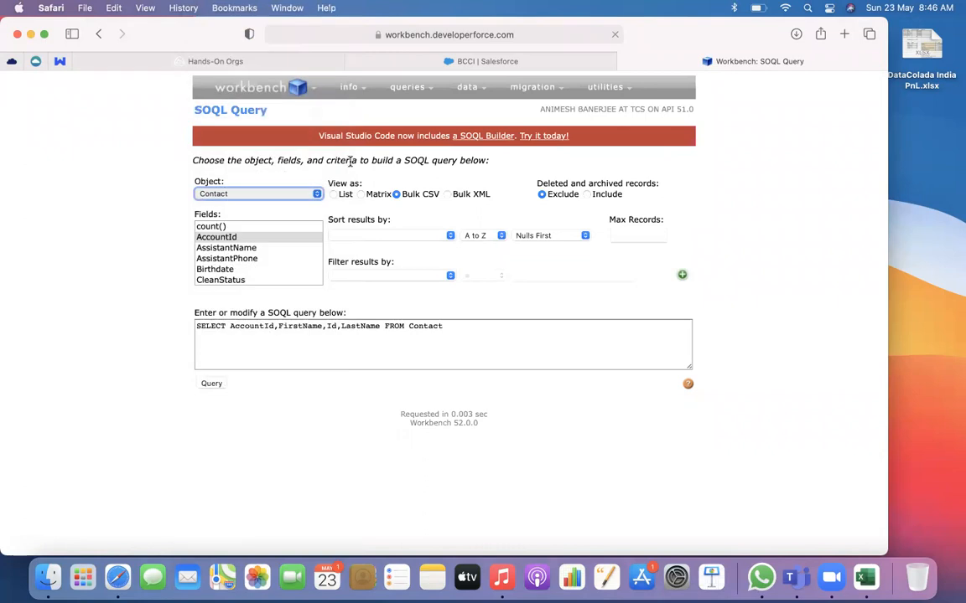
Select the Id and Name fields for the Account query and run it with results viewed as a list
scroll(260, 254, down, 8)
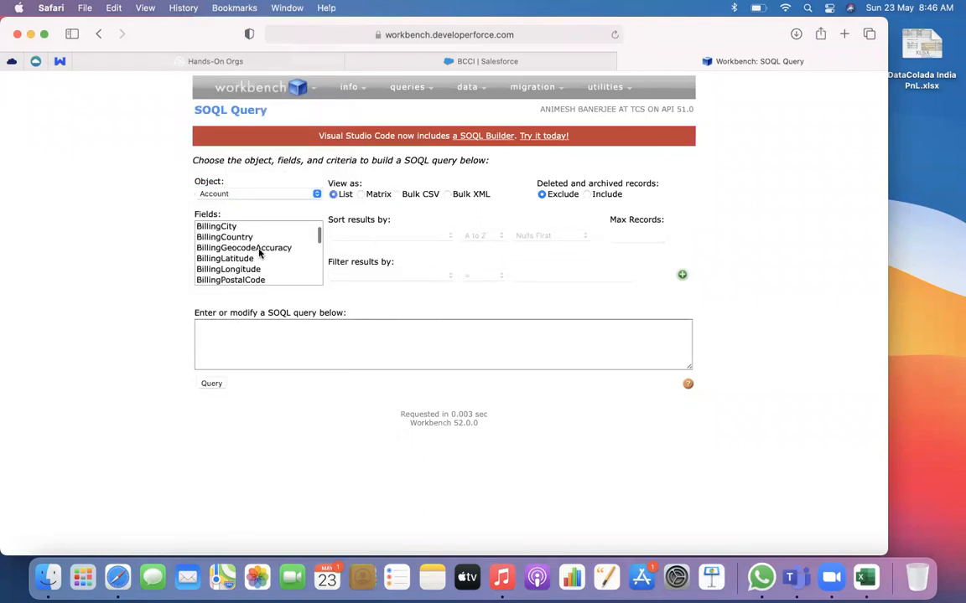
scroll(260, 251, down, 6)
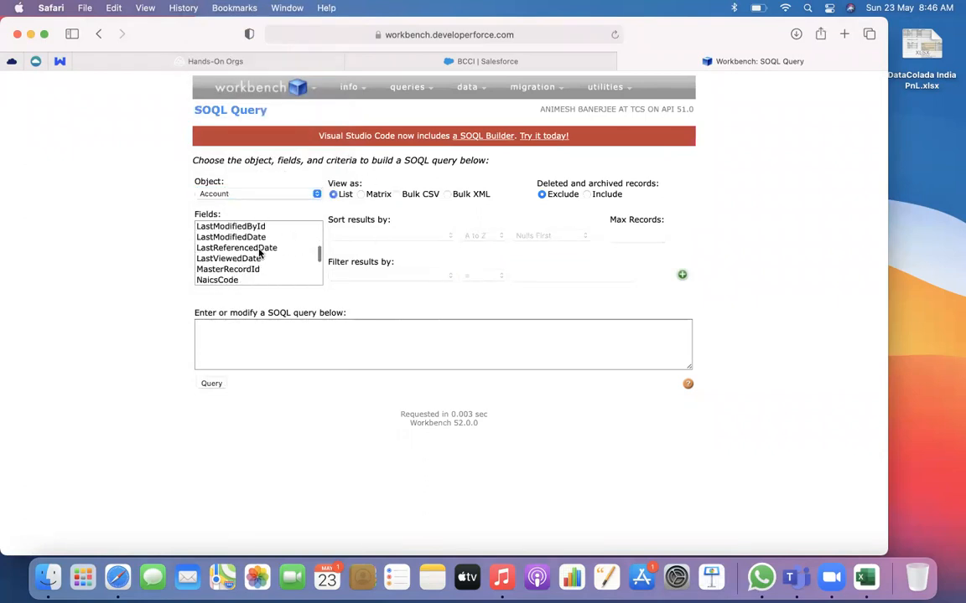
scroll(260, 251, up, 3)
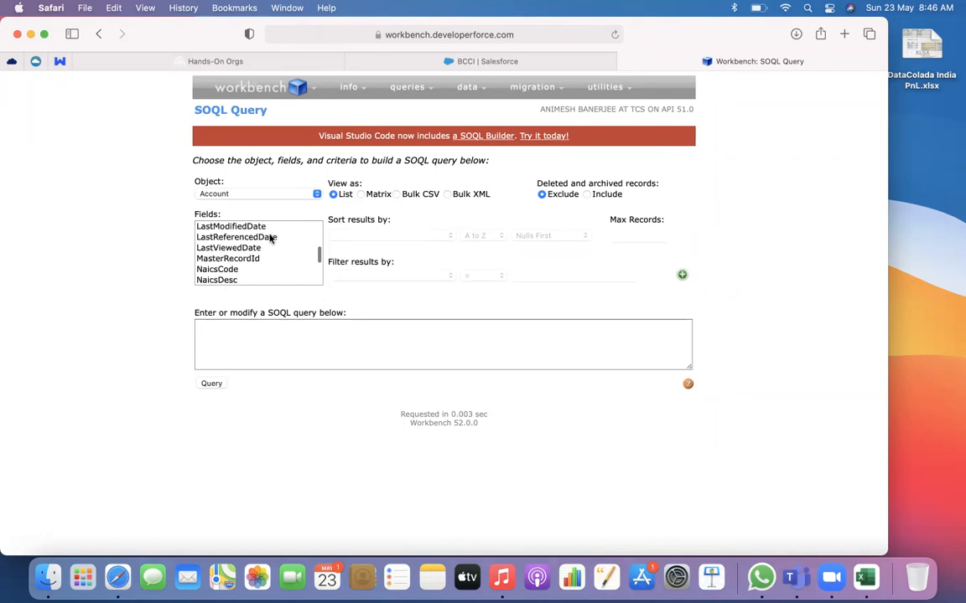
scroll(258, 242, up, 2)
scroll(258, 242, up, 2)
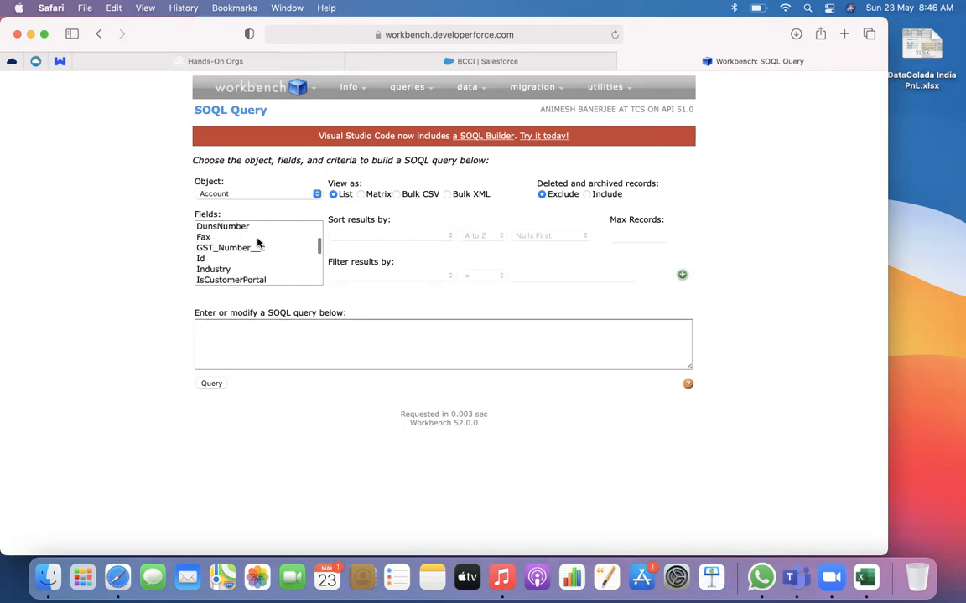
click(252, 258)
scroll(251, 256, down, 4)
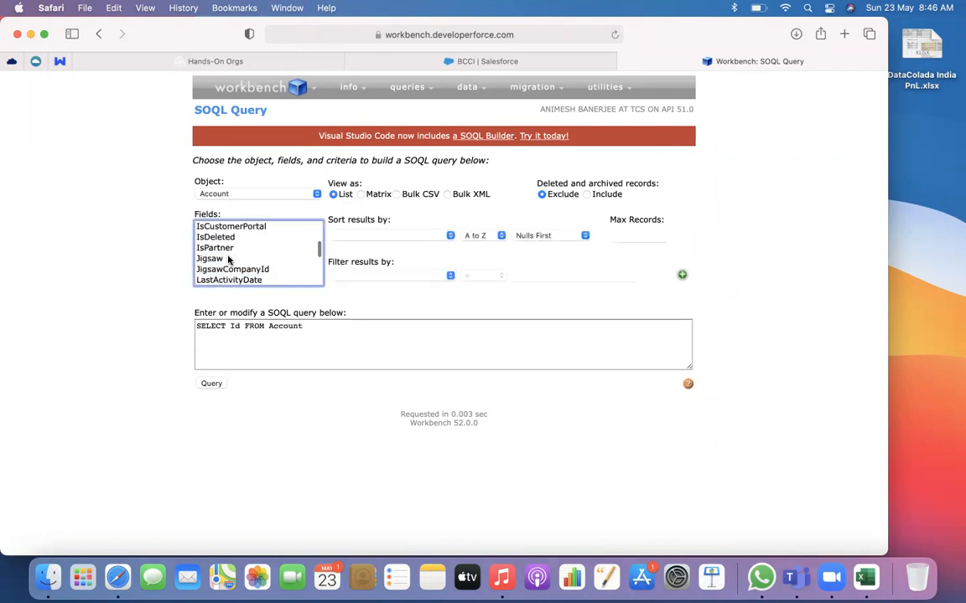
scroll(228, 260, down, 2)
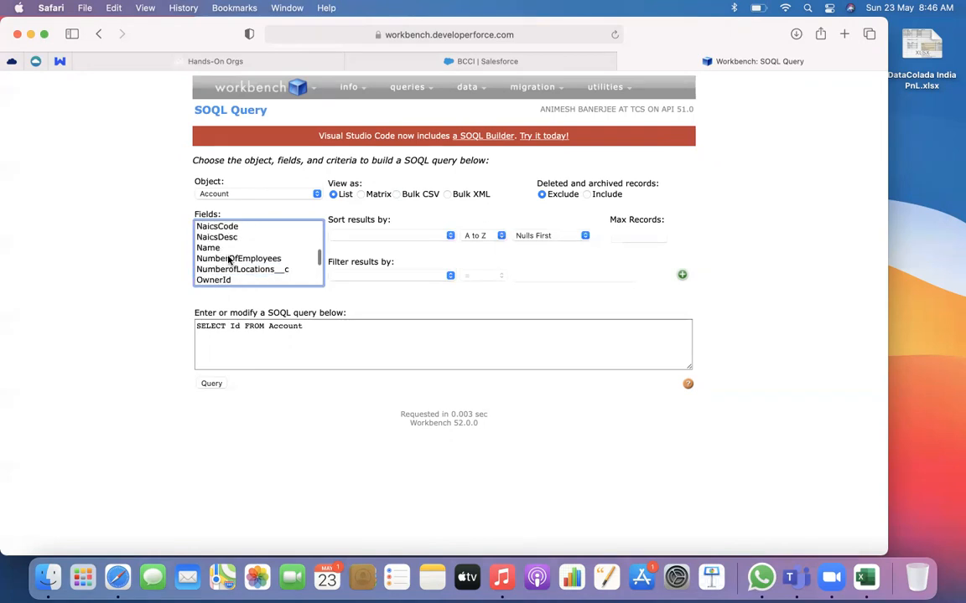
super+click(209, 252)
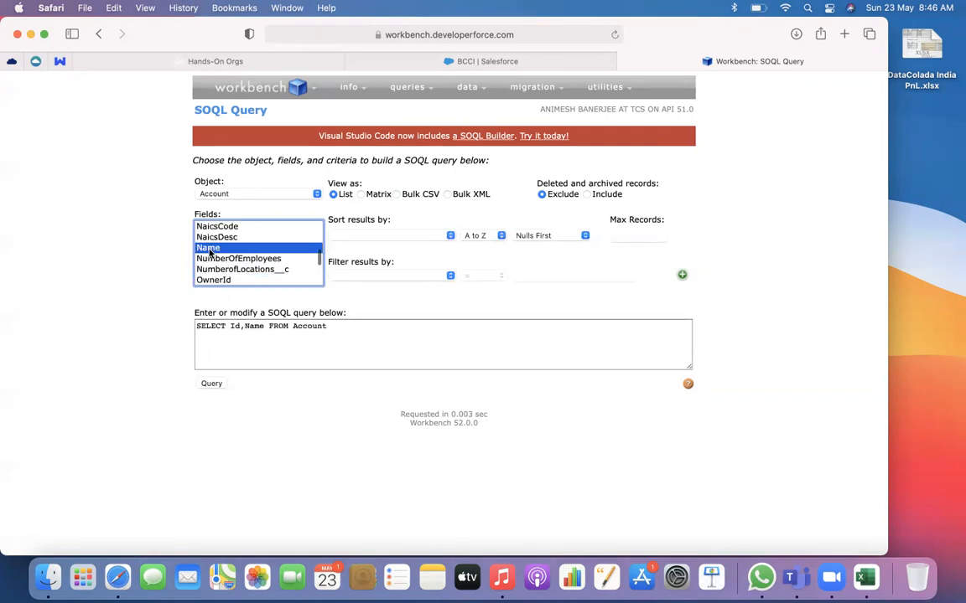
click(213, 384)
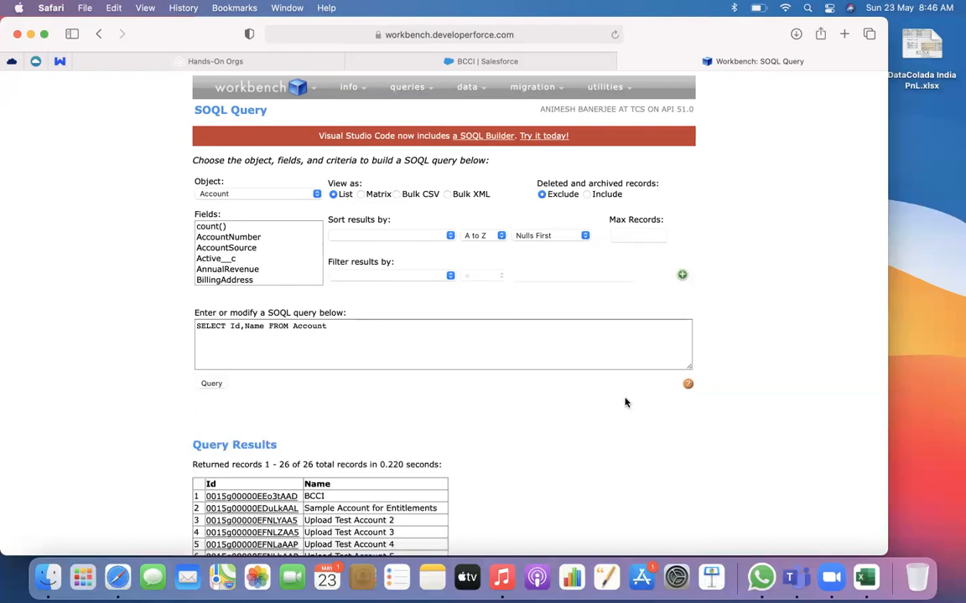
Examine the query results for the inserted Upload Test Account records and highlight their rows
scroll(531, 461, down, 5)
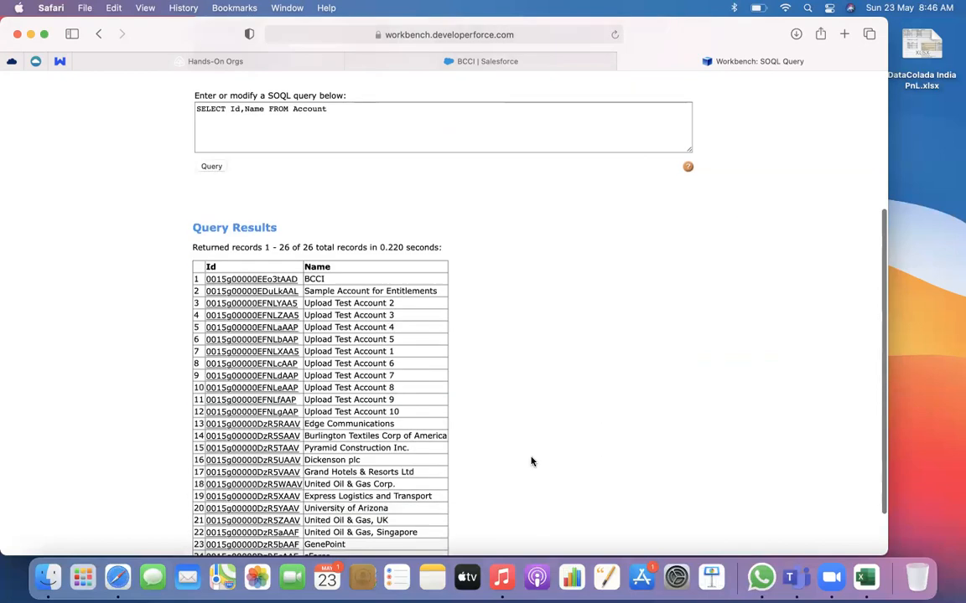
scroll(531, 461, down, 2)
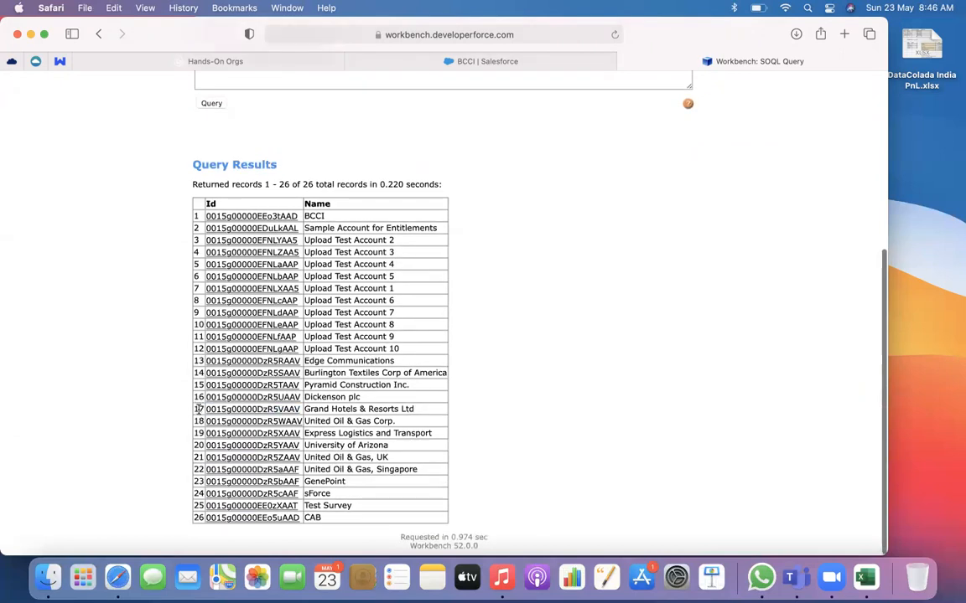
drag(366, 240, 379, 350)
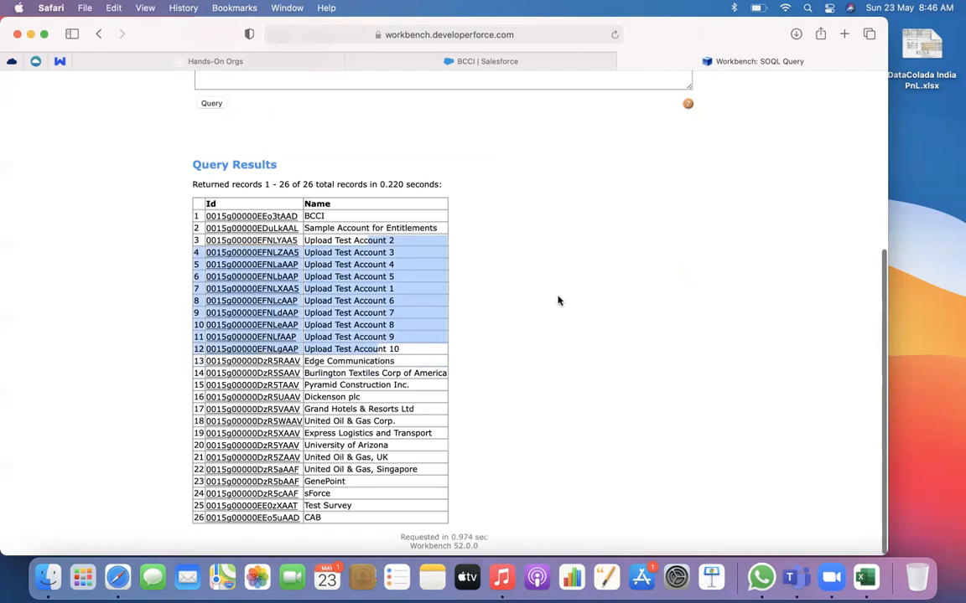
scroll(558, 300, up, 5)
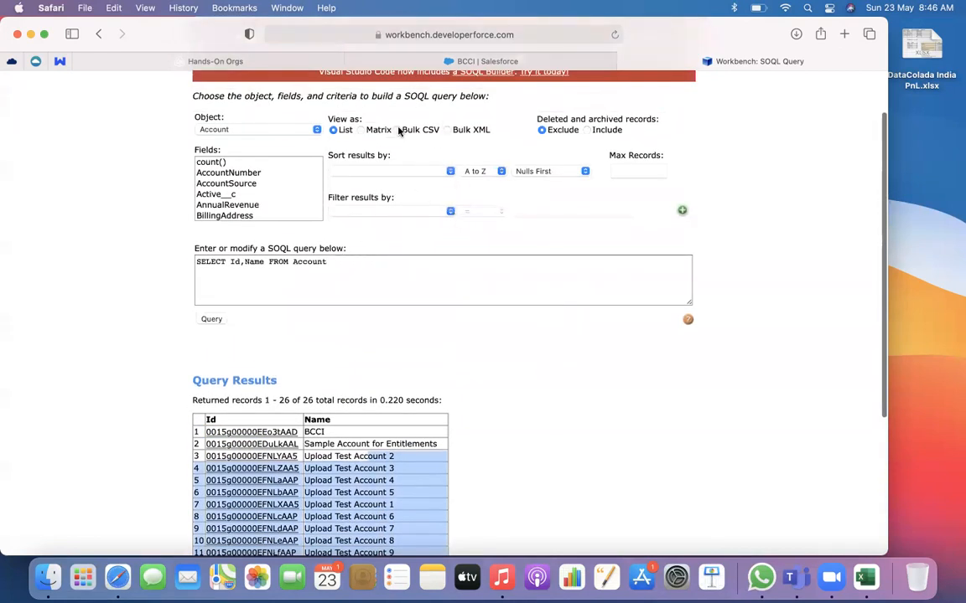
scroll(387, 337, down, 5)
Rerun the Account Id and Name query as Bulk CSV and download the completed batch's result file
scroll(385, 336, up, 7)
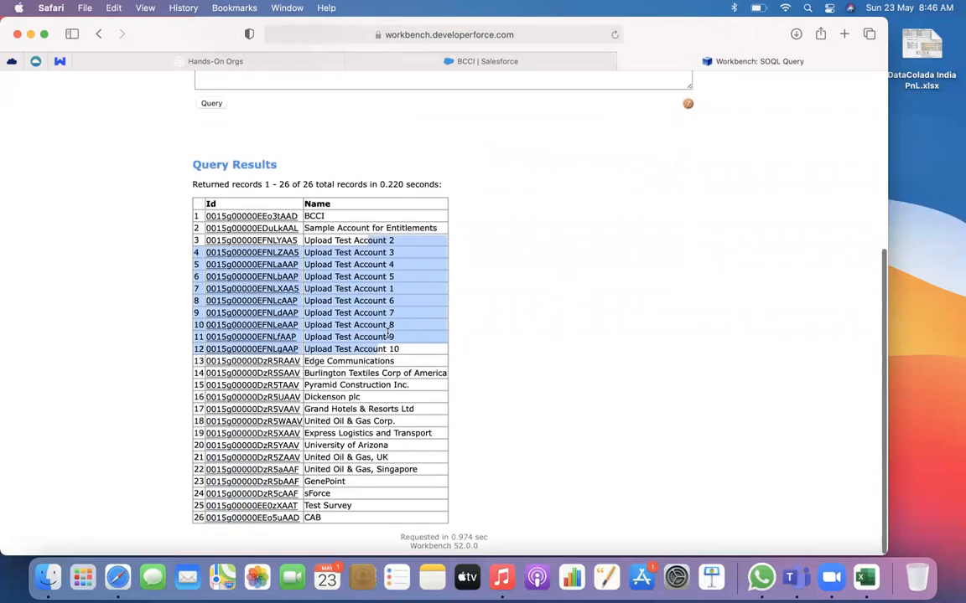
click(210, 385)
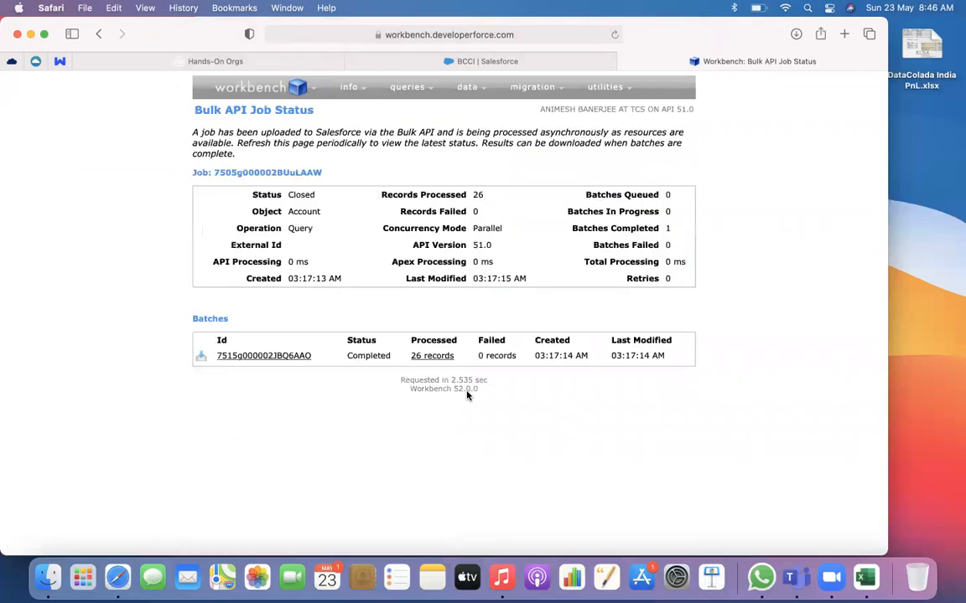
click(201, 359)
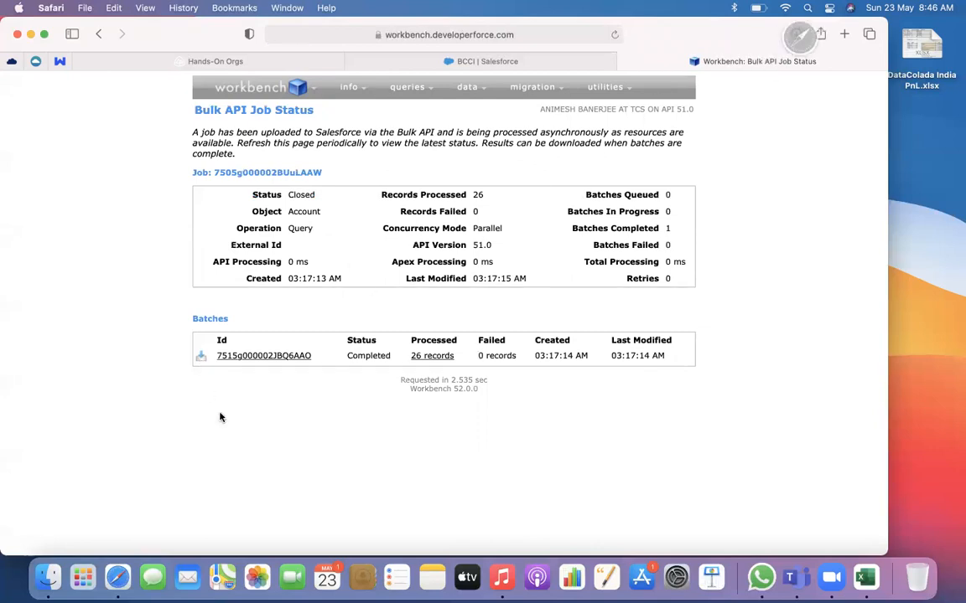
Move the old Account.csv file in the Downloads folder to the Bin
click(47, 576)
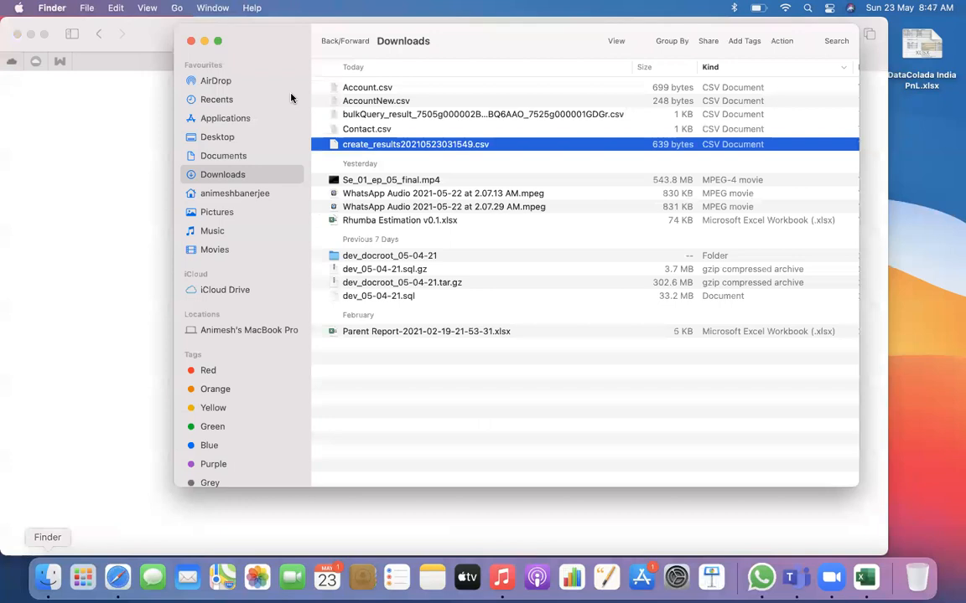
click(413, 116)
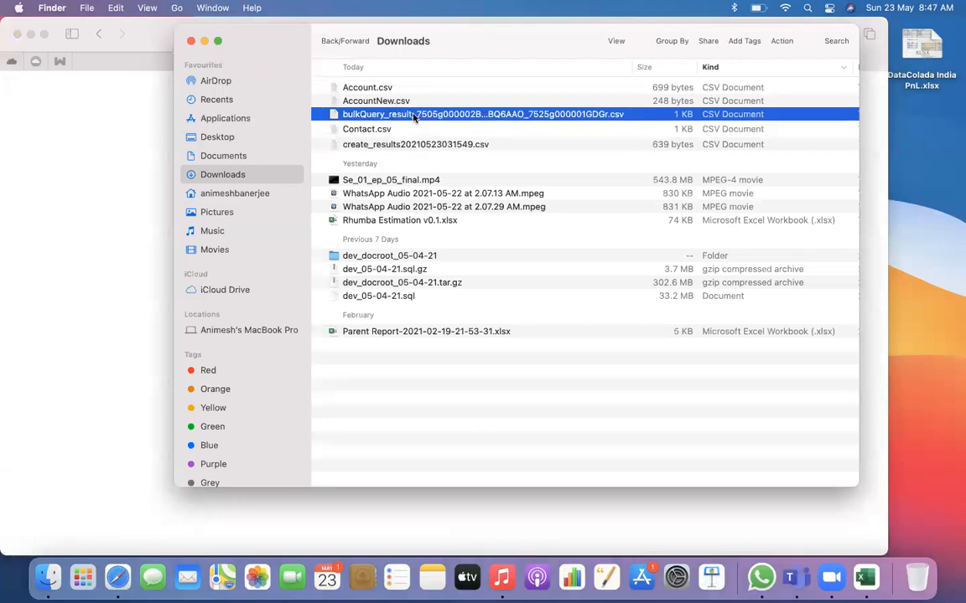
click(366, 89)
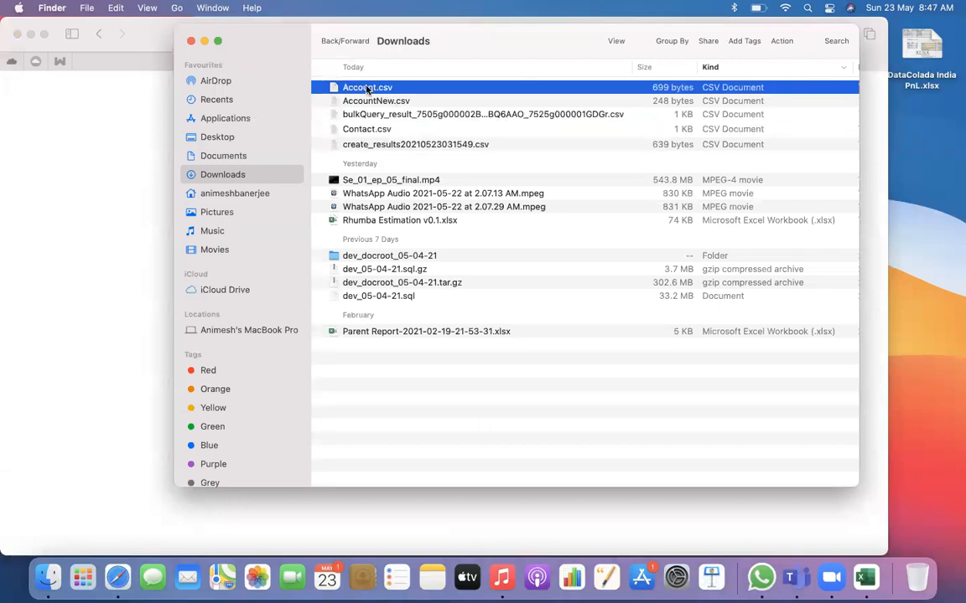
right_click(370, 88)
click(431, 132)
Rename the downloaded bulkQuery_result CSV file as Account.csv
click(429, 101)
right_click(427, 102)
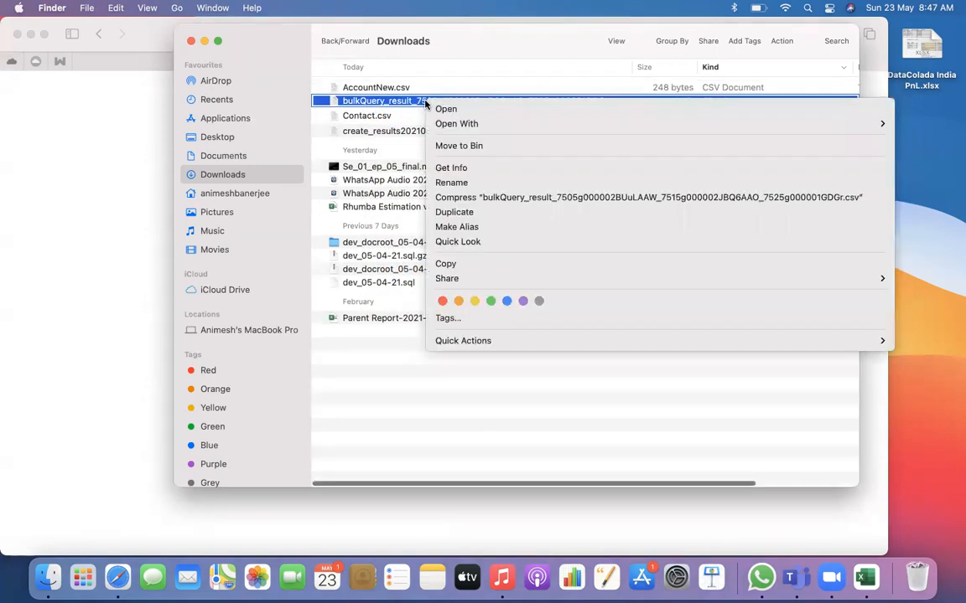
click(462, 183)
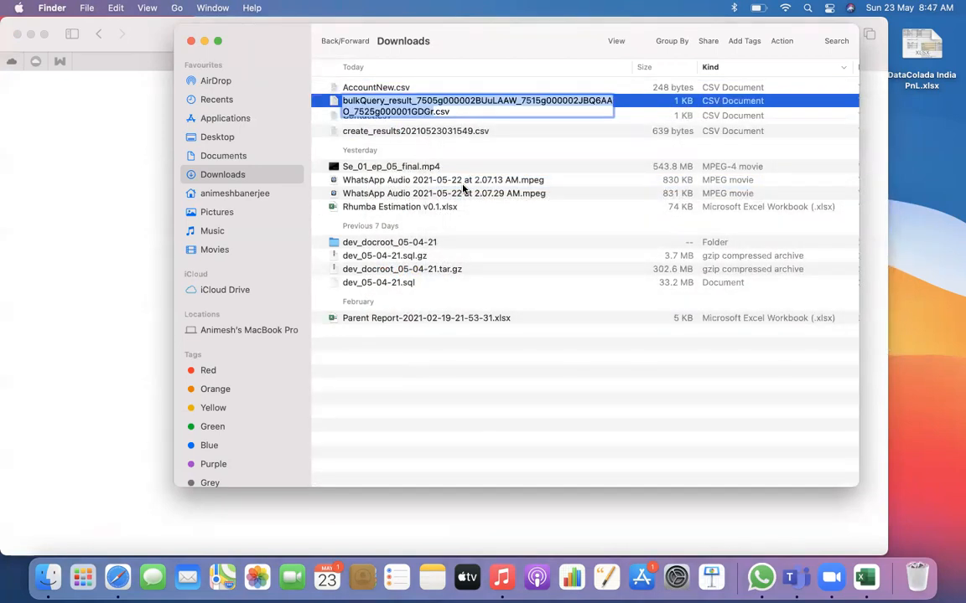
text(Account)
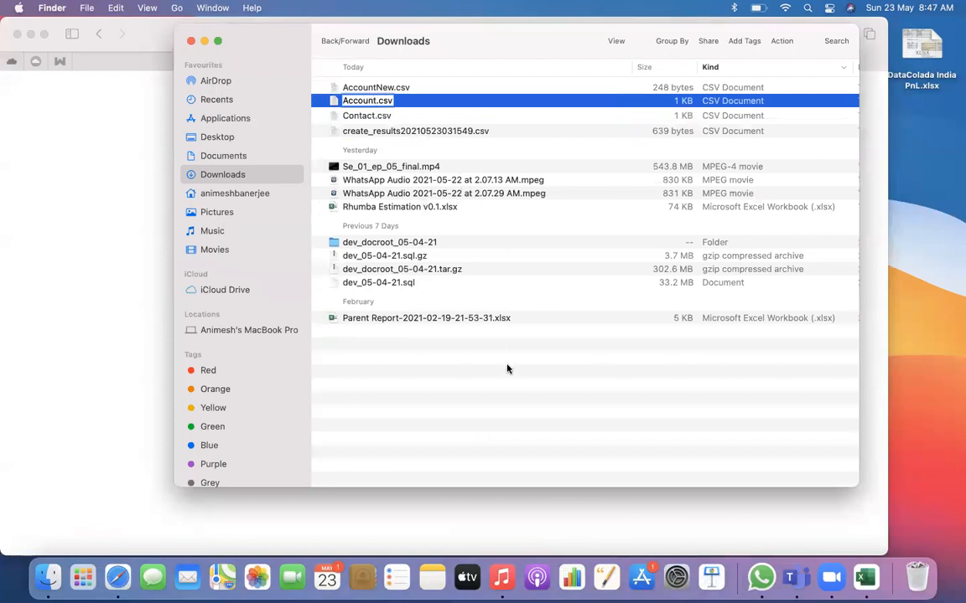
key(Return)
Open the renamed Account.csv file from Downloads in Microsoft Excel
right_click(381, 90)
mouse_move(500, 118)
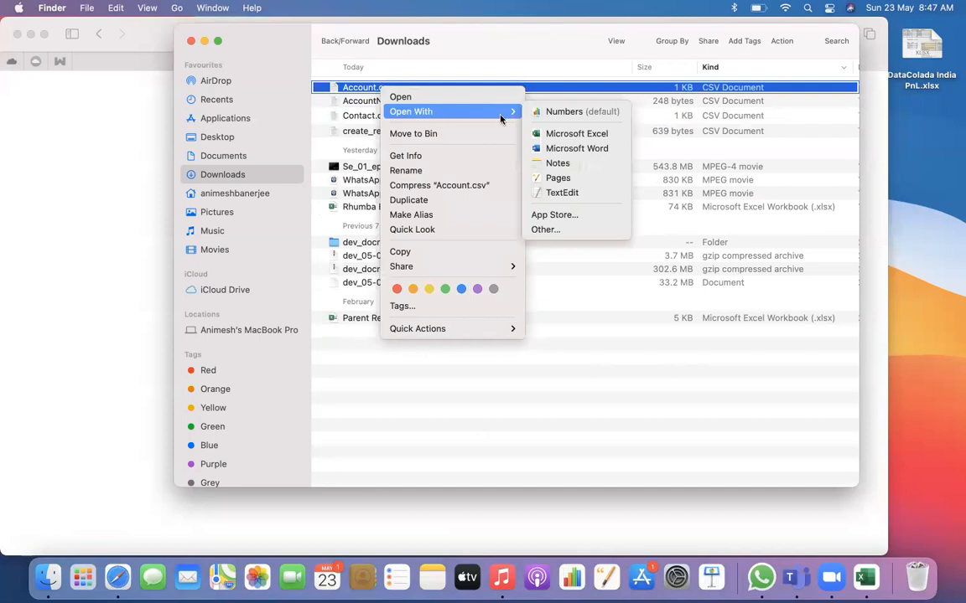
click(576, 133)
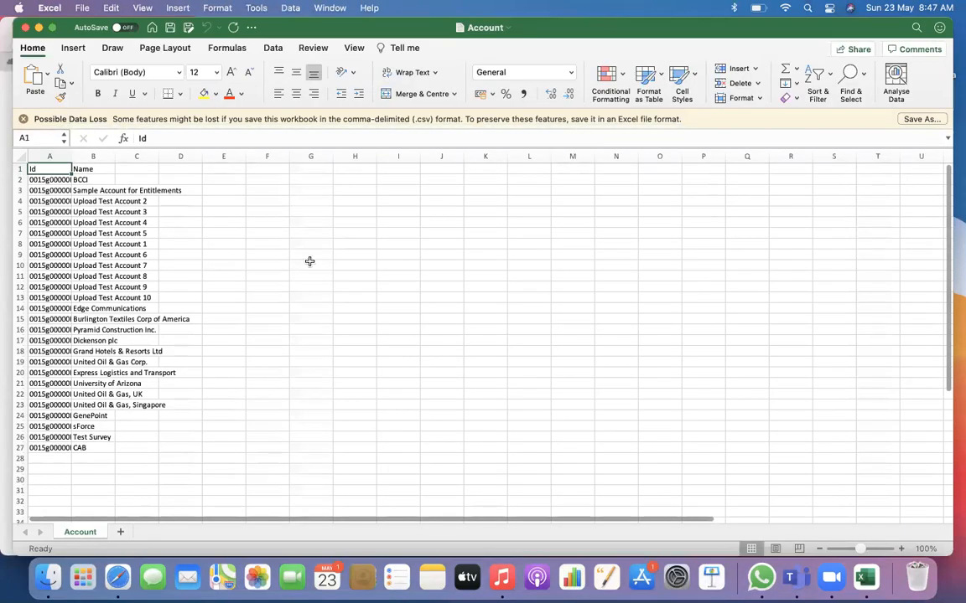
Fit the Id and Name columns to their contents and select the Upload Test Account names in B4:B13
double_click(72, 157)
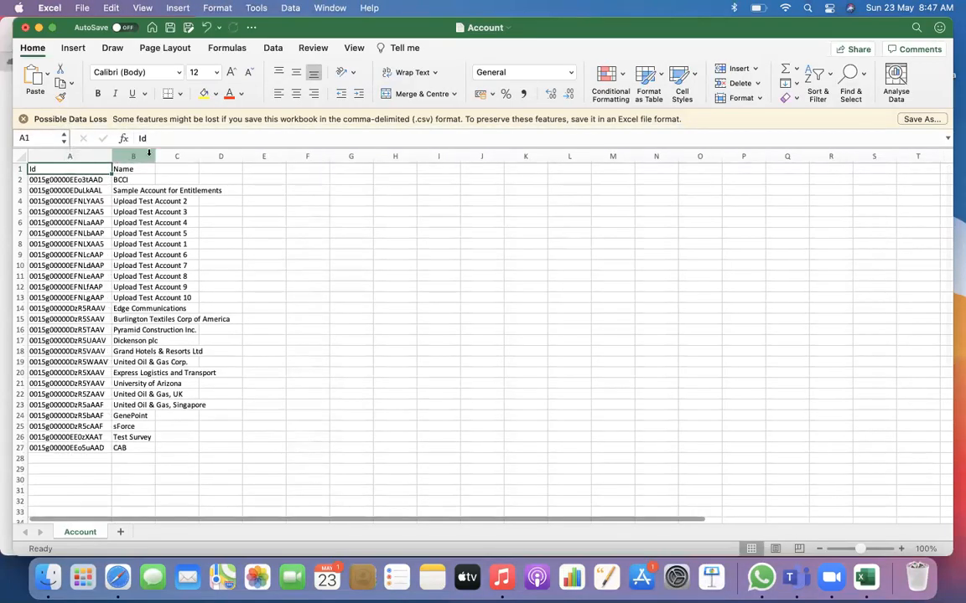
double_click(155, 157)
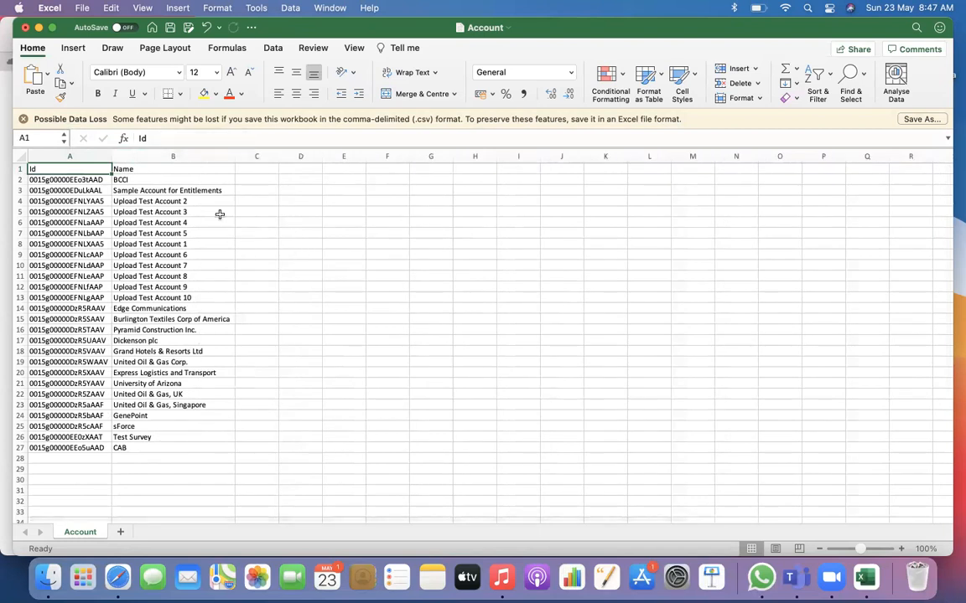
drag(216, 204, 218, 295)
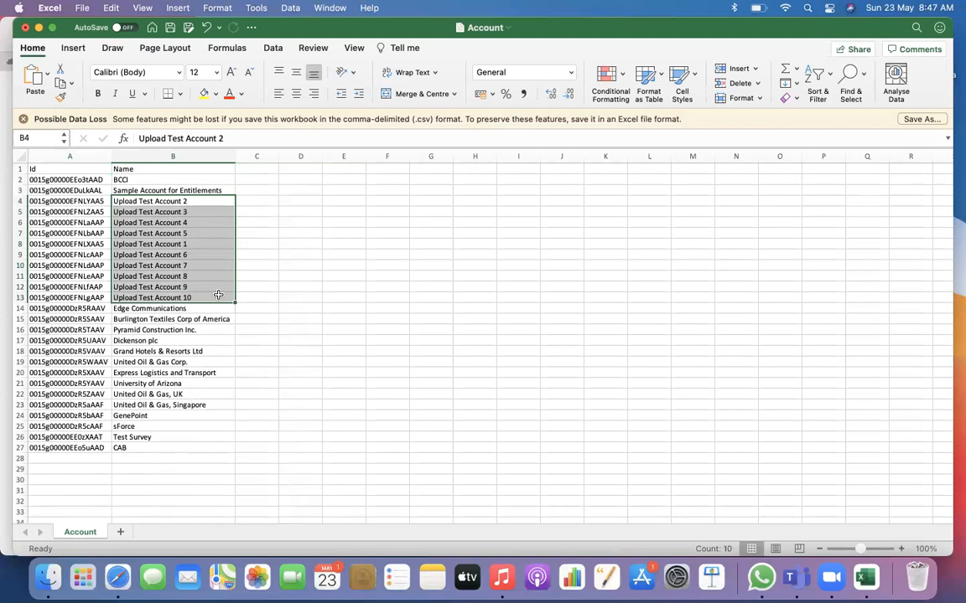
scroll(334, 295, up, 1)
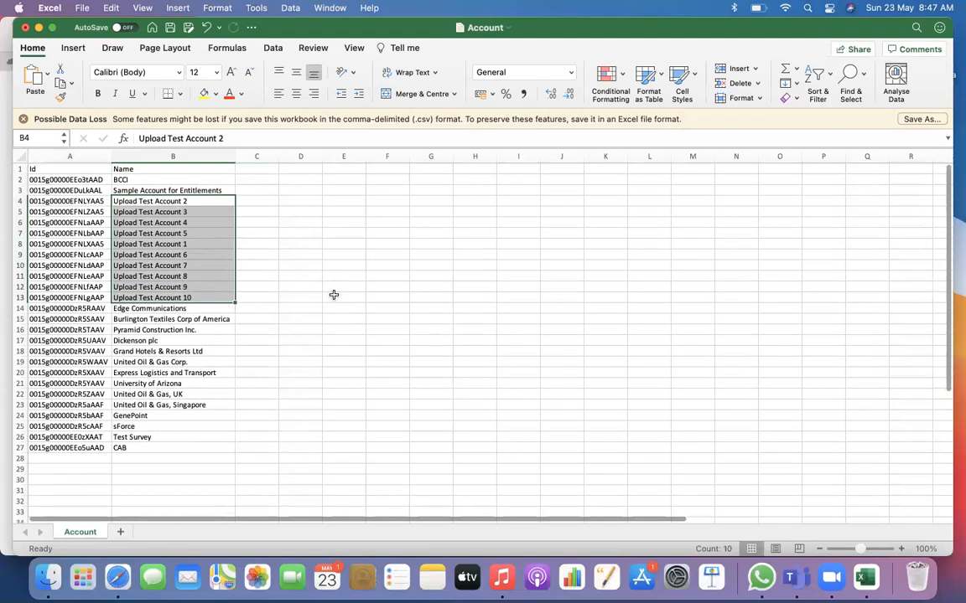
Switch to the Salesforce org in Safari and display the All Accounts list view of the Accounts object
click(118, 577)
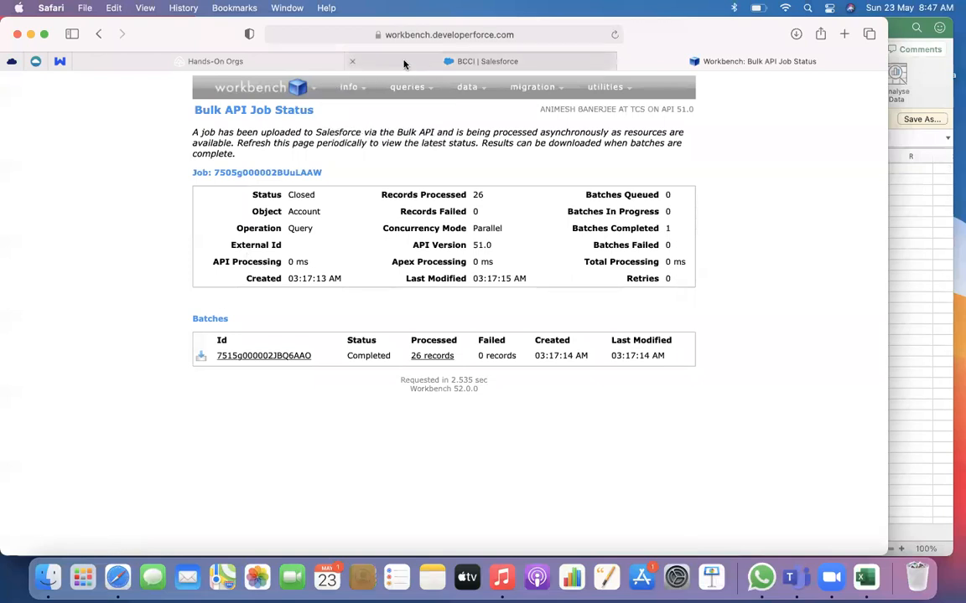
click(355, 57)
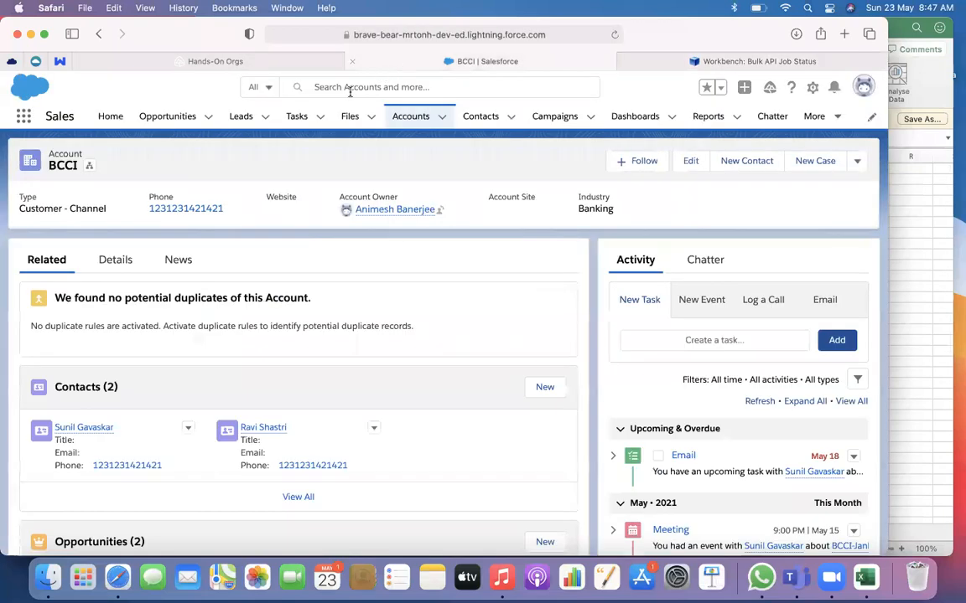
click(410, 117)
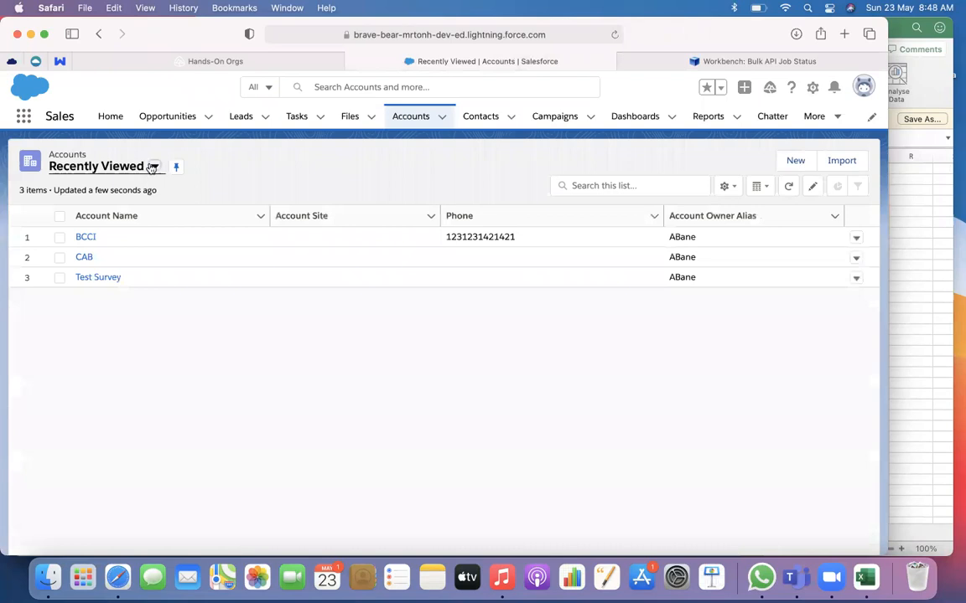
click(153, 168)
click(101, 212)
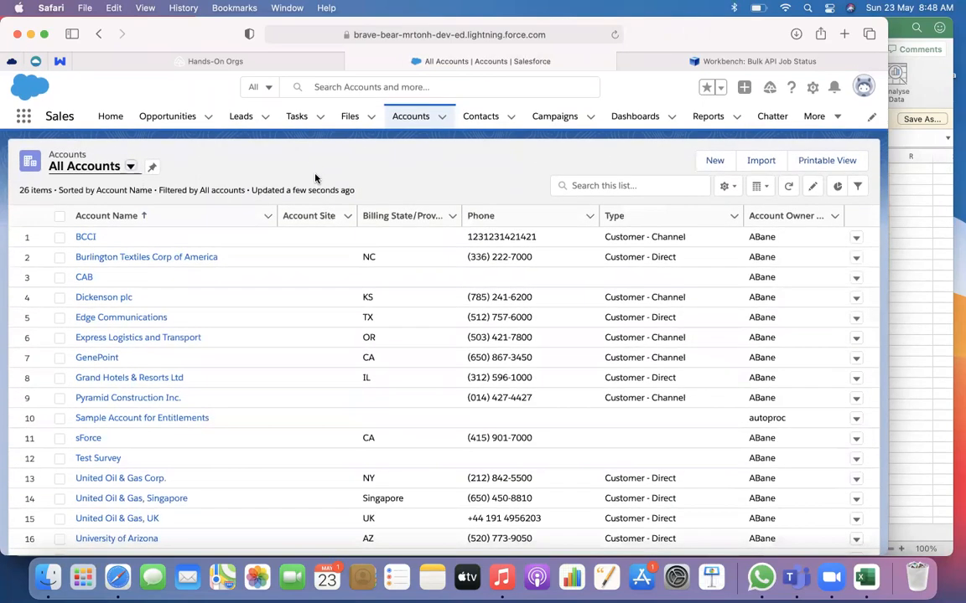
Reload the All Accounts list and compare its records, including the Upload Test Accounts, with the exported Account.csv in Excel
click(614, 34)
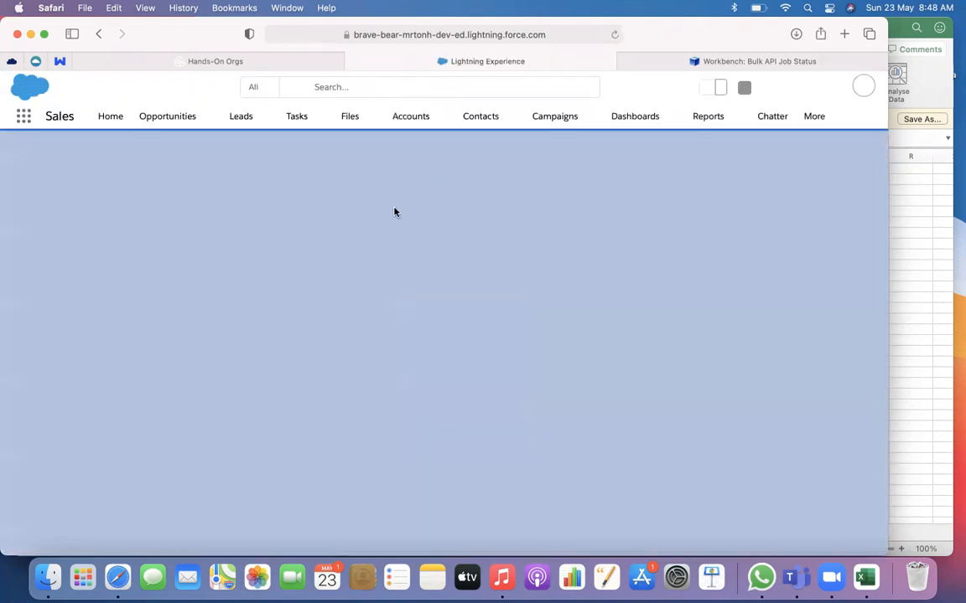
scroll(274, 295, down, 5)
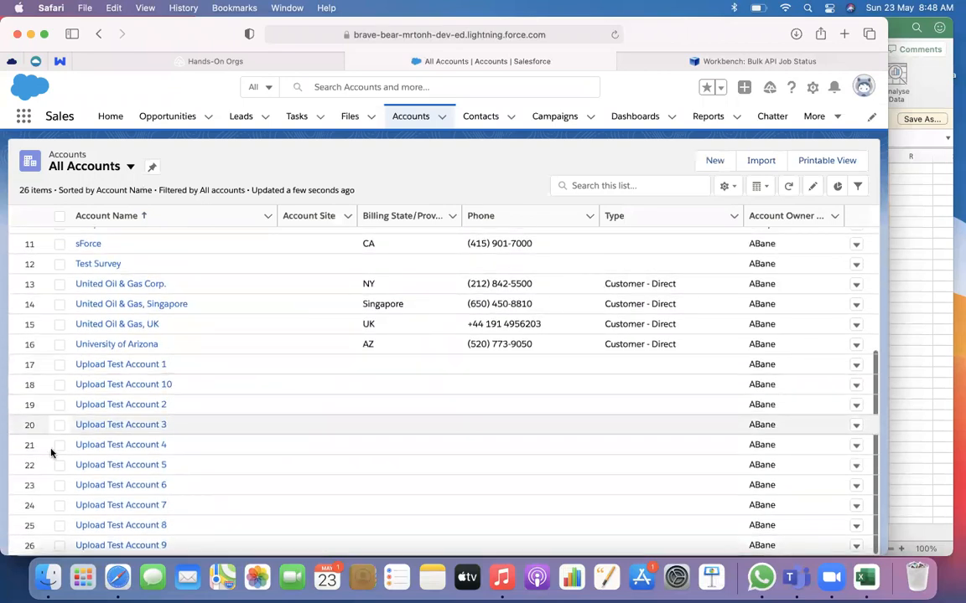
click(683, 61)
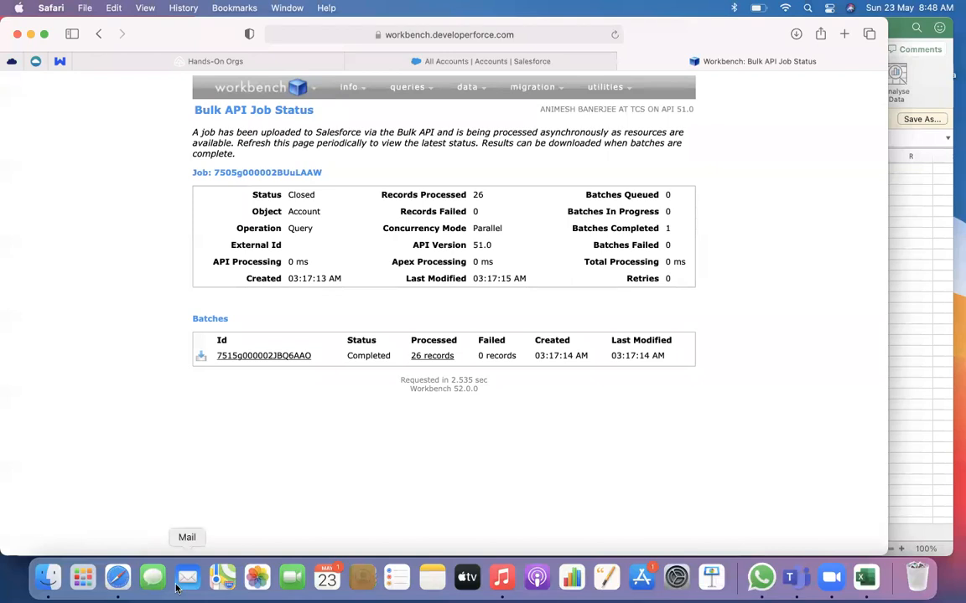
key(super+Tab)
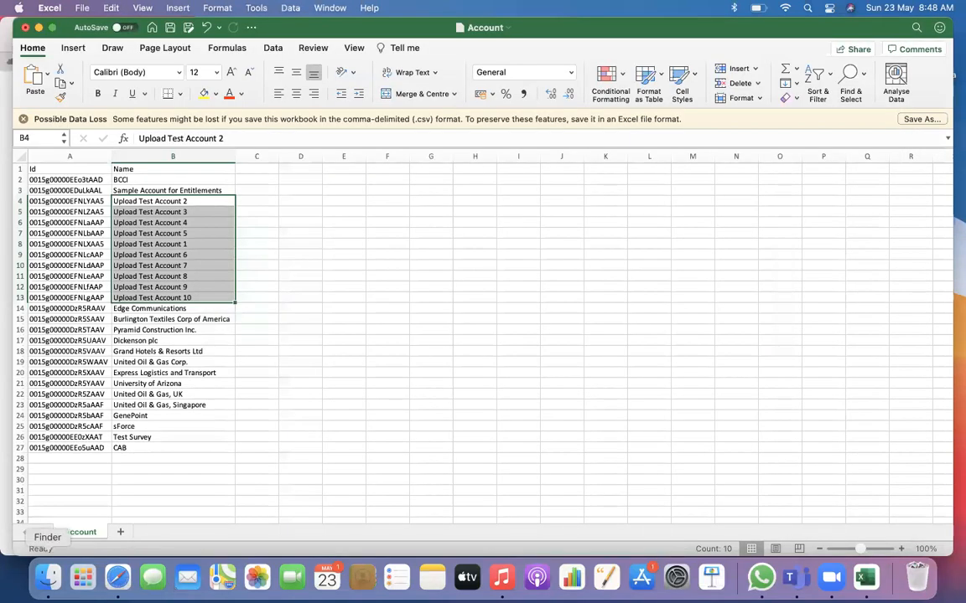
click(54, 449)
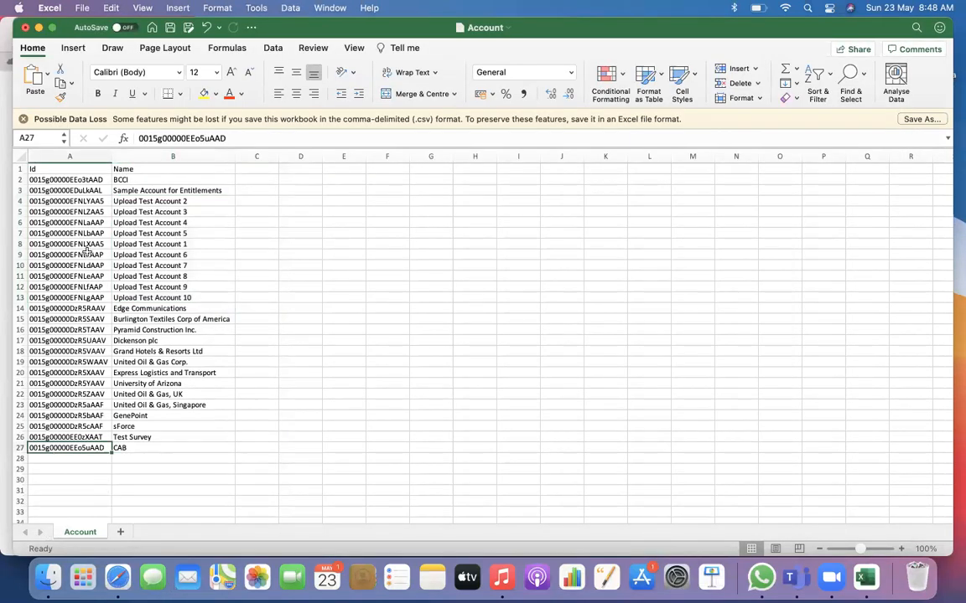
key(super+Tab)
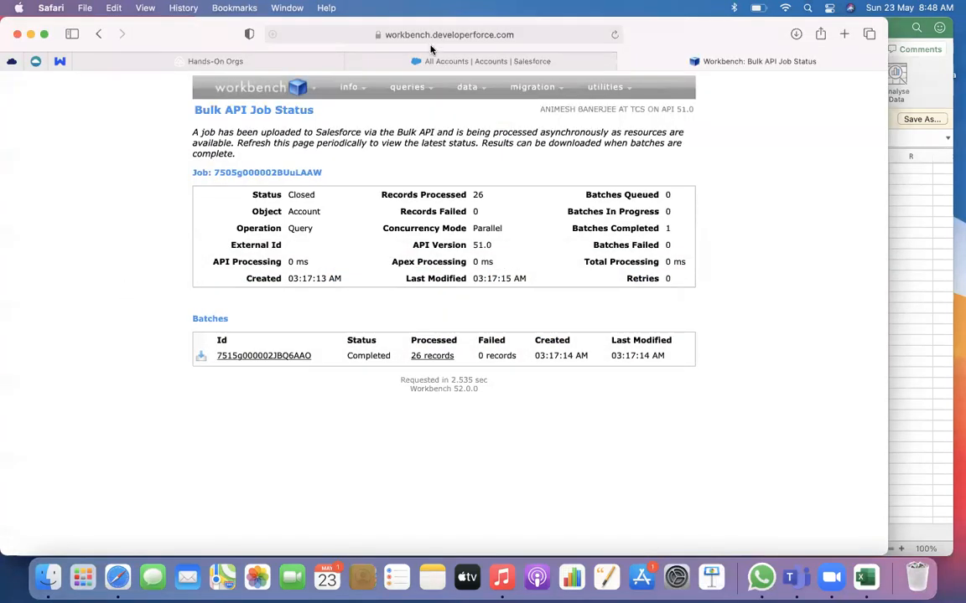
click(431, 59)
scroll(226, 271, up, 5)
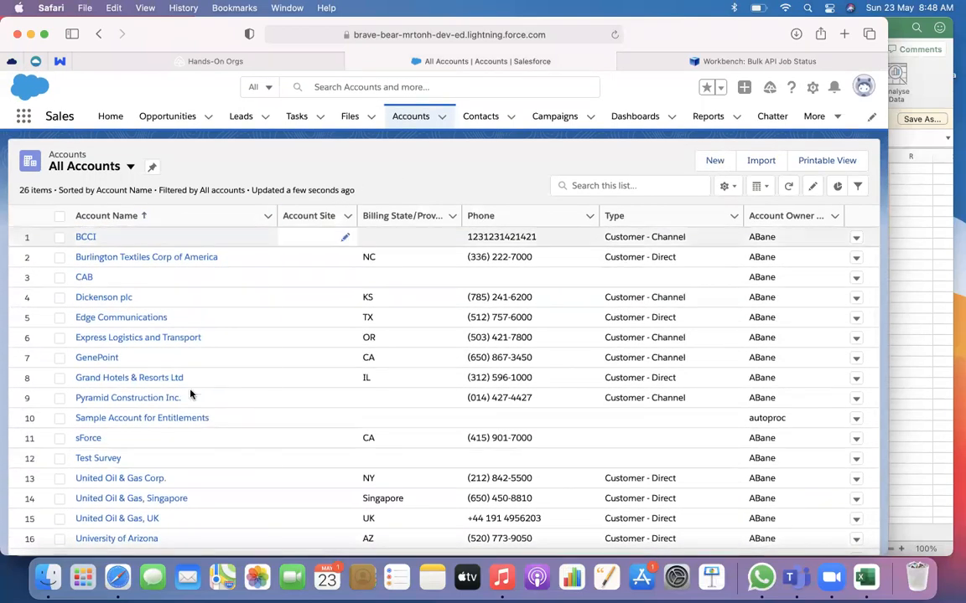
scroll(191, 394, down, 5)
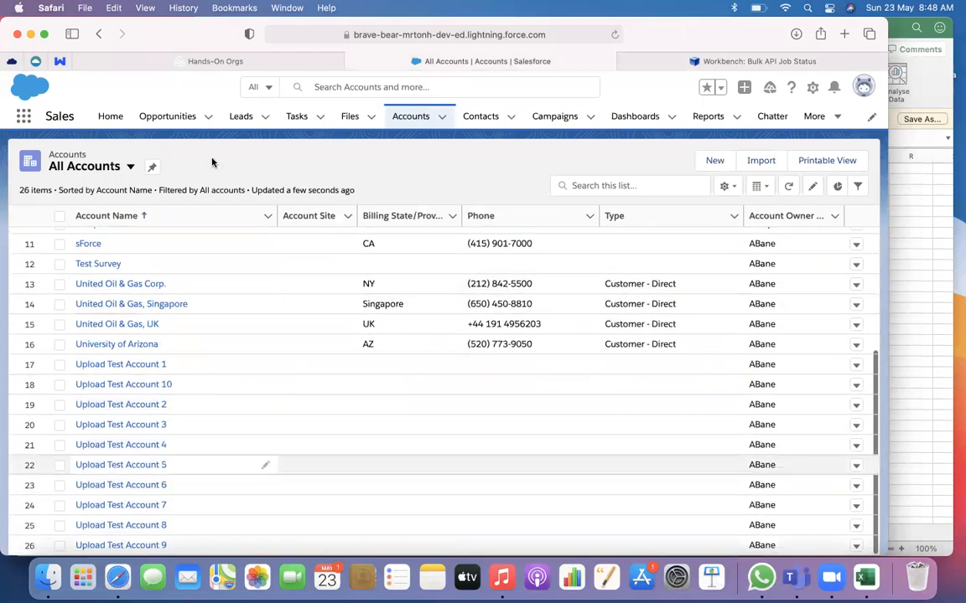
scroll(311, 416, up, 5)
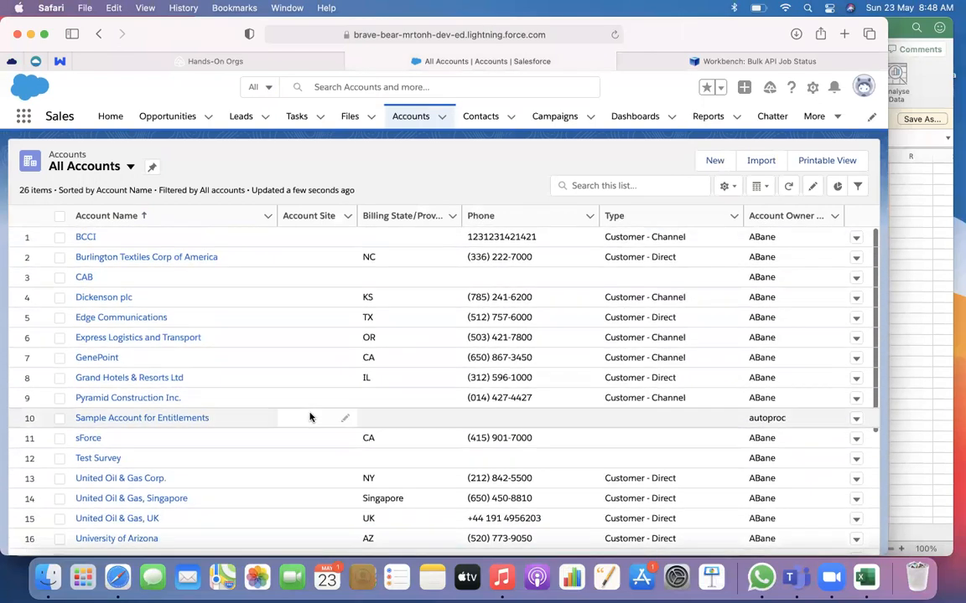
Start a Salesforce data import for Accounts and Contacts that adds new records from a comma-separated CSV file
click(763, 162)
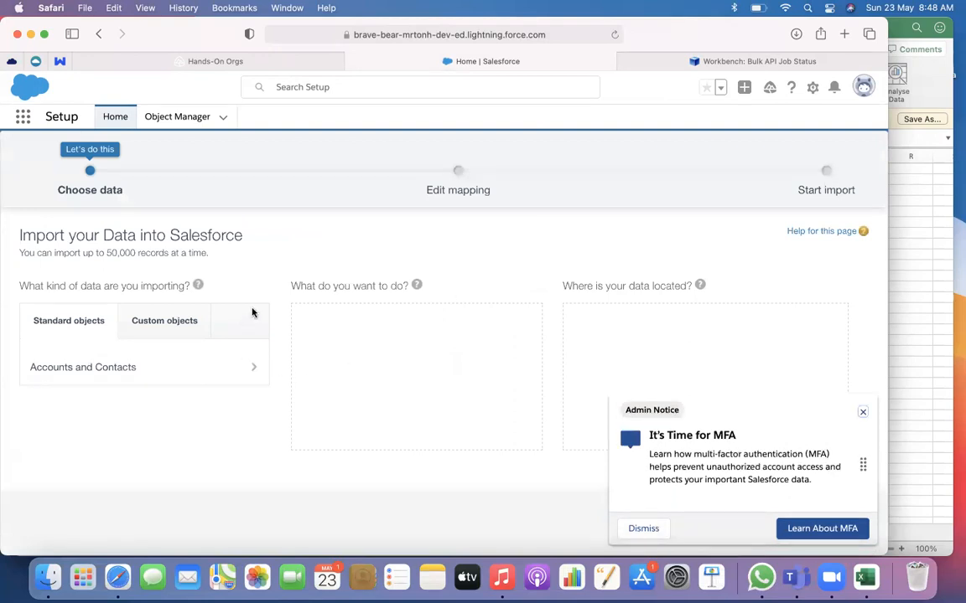
click(862, 412)
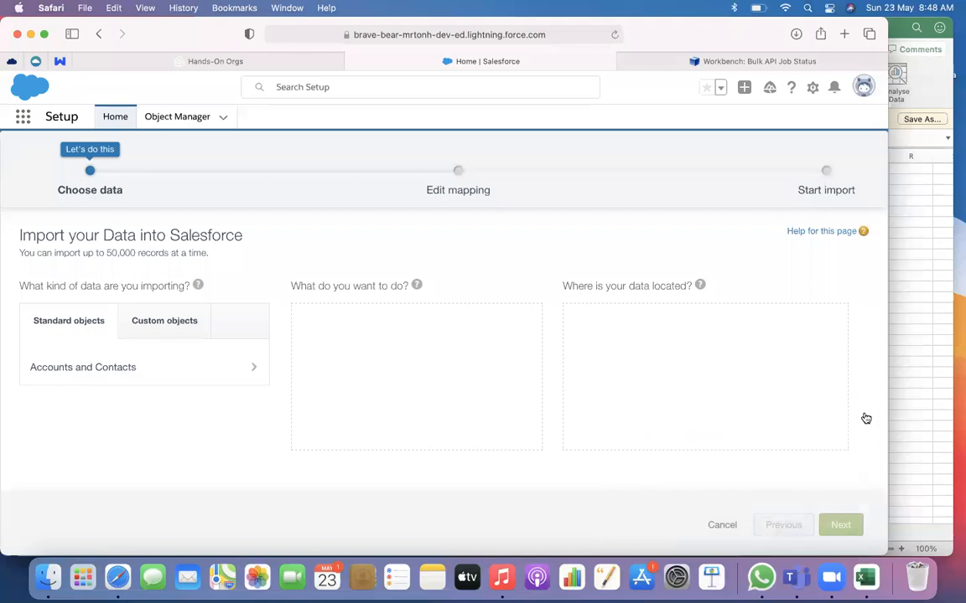
click(147, 369)
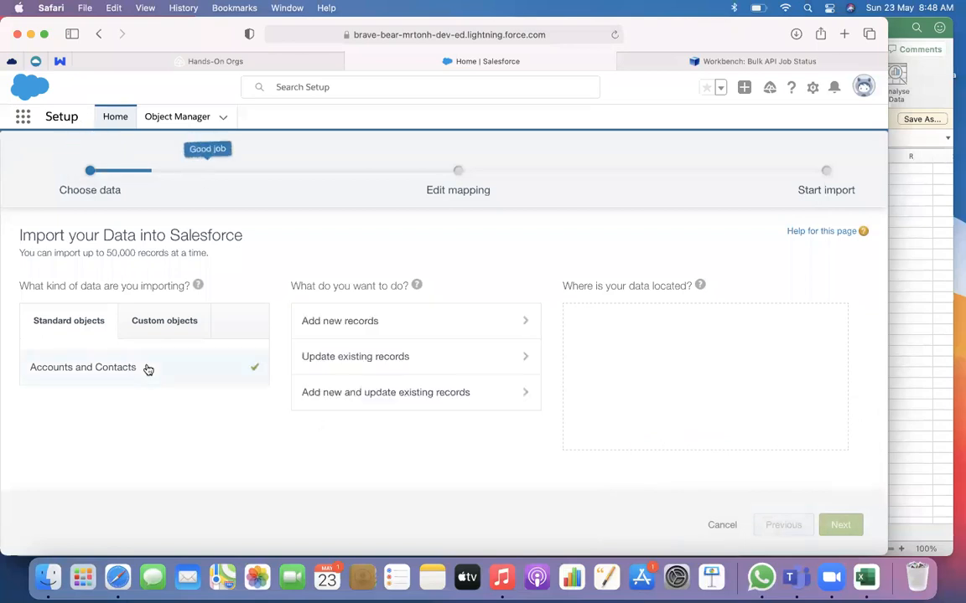
click(382, 330)
click(638, 374)
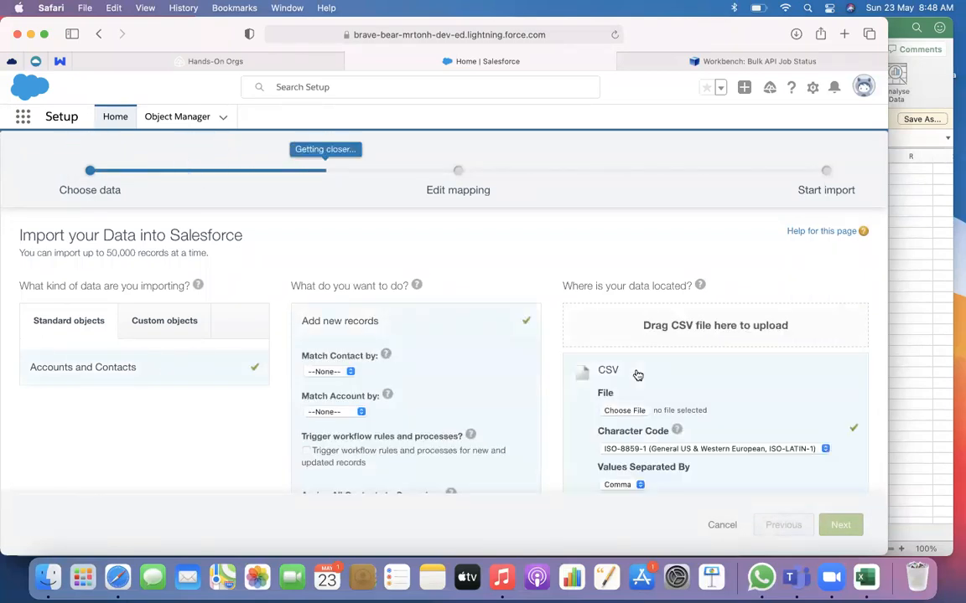
scroll(637, 377, down, 2)
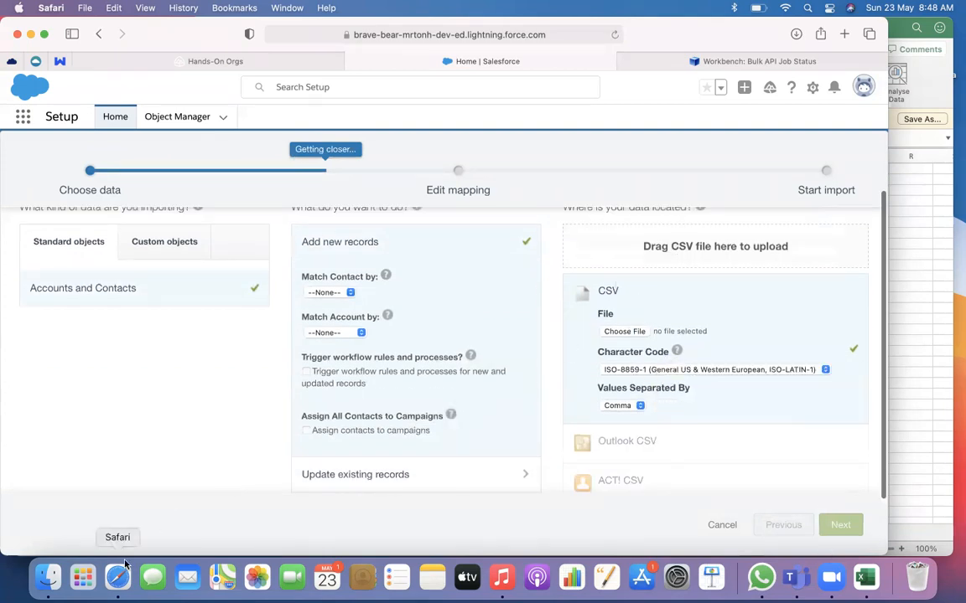
Switch to Finder and open AccountNew.csv from Downloads in Microsoft Excel
click(48, 578)
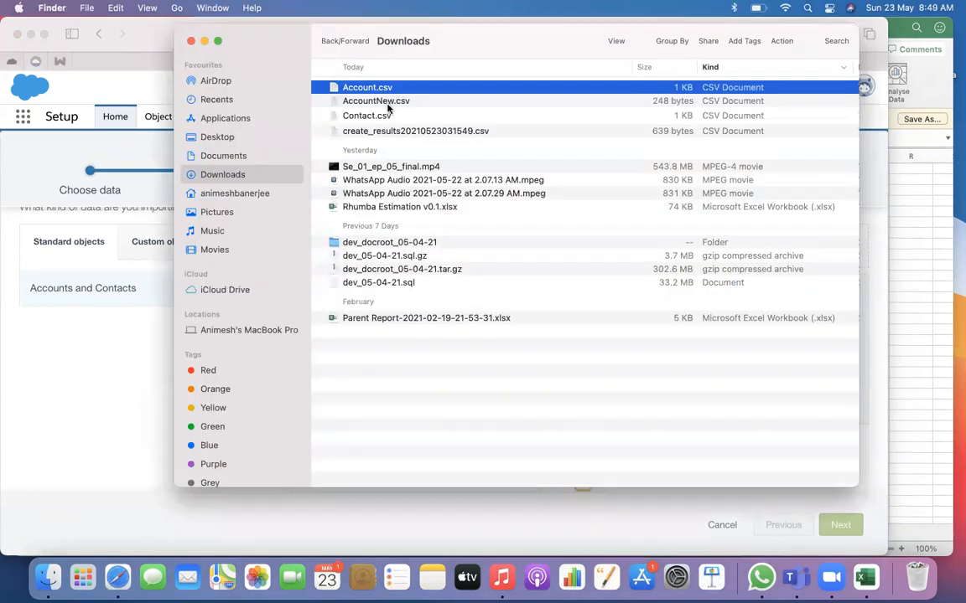
click(388, 102)
right_click(390, 102)
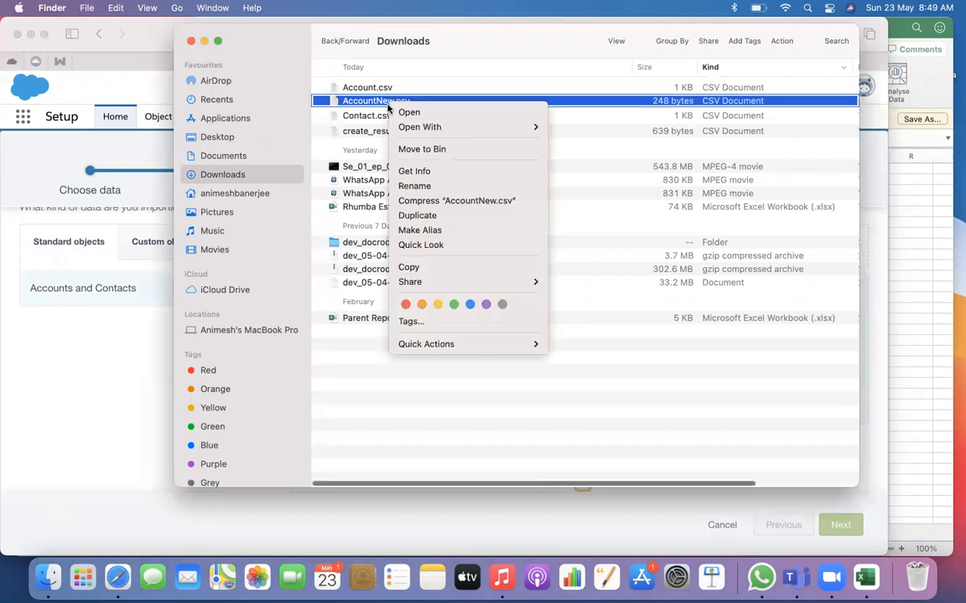
mouse_move(485, 127)
click(599, 149)
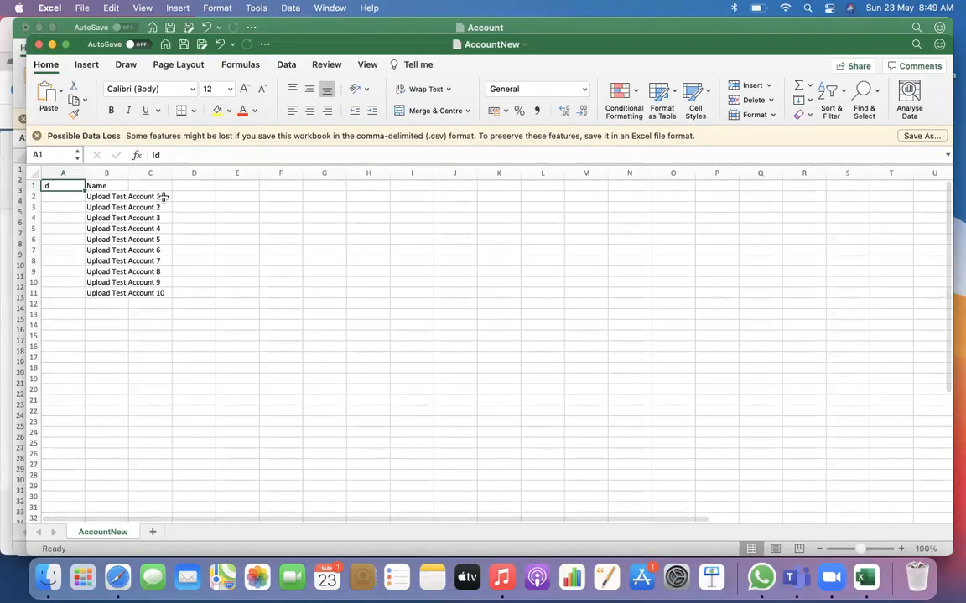
Widen the Name column in AccountNew so that the full account names fit
double_click(163, 196)
click(193, 250)
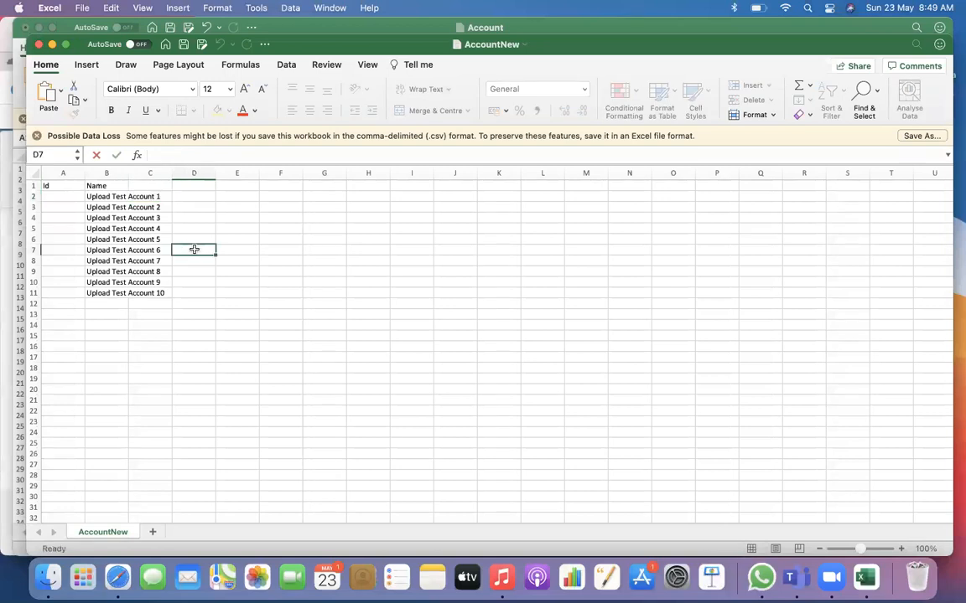
drag(126, 173, 165, 174)
Renumber the names in B2:B11 as Upload Test Account 11 to Upload Test Account 20 and save the CSV file
double_click(161, 196)
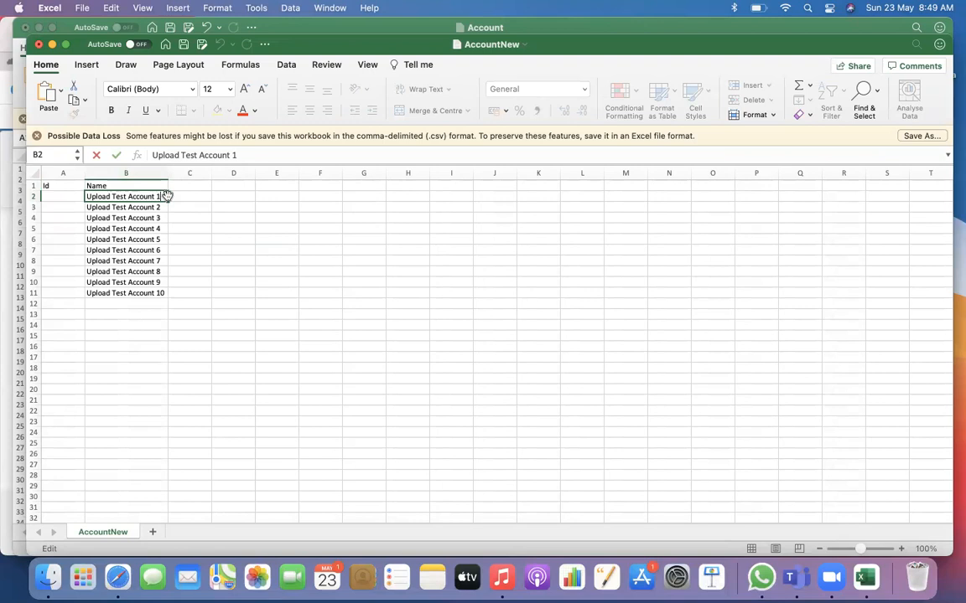
click(165, 208)
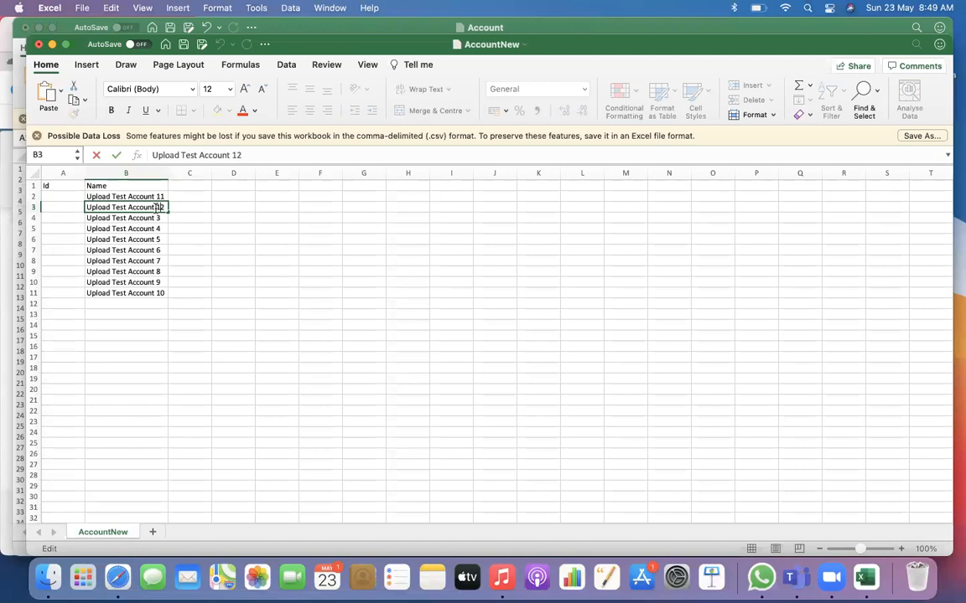
click(226, 228)
drag(164, 196, 171, 296)
key(super+s)
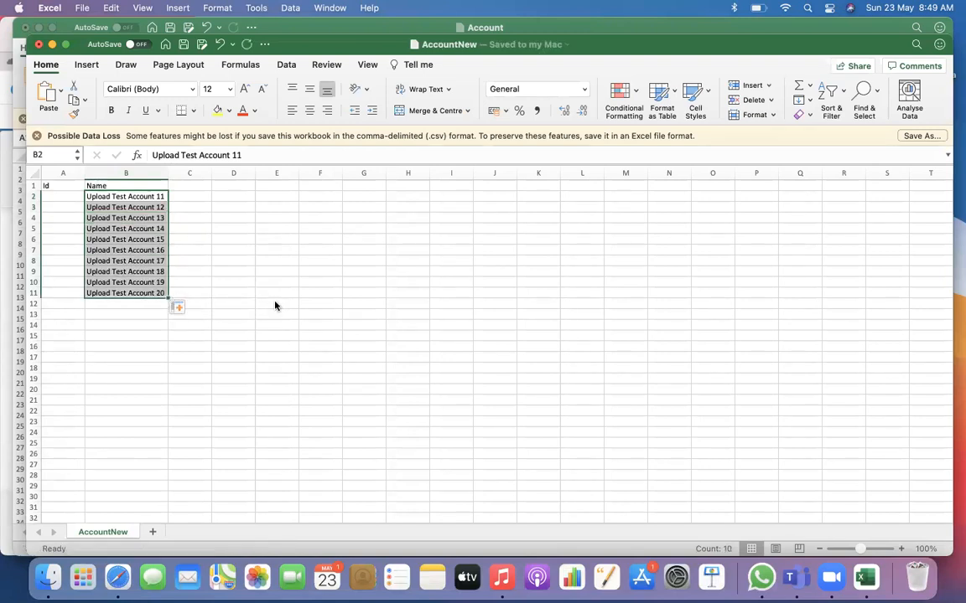
click(253, 315)
Switch back to Safari, choose AccountNew.csv from Downloads as the import file and continue to the field mapping
click(132, 568)
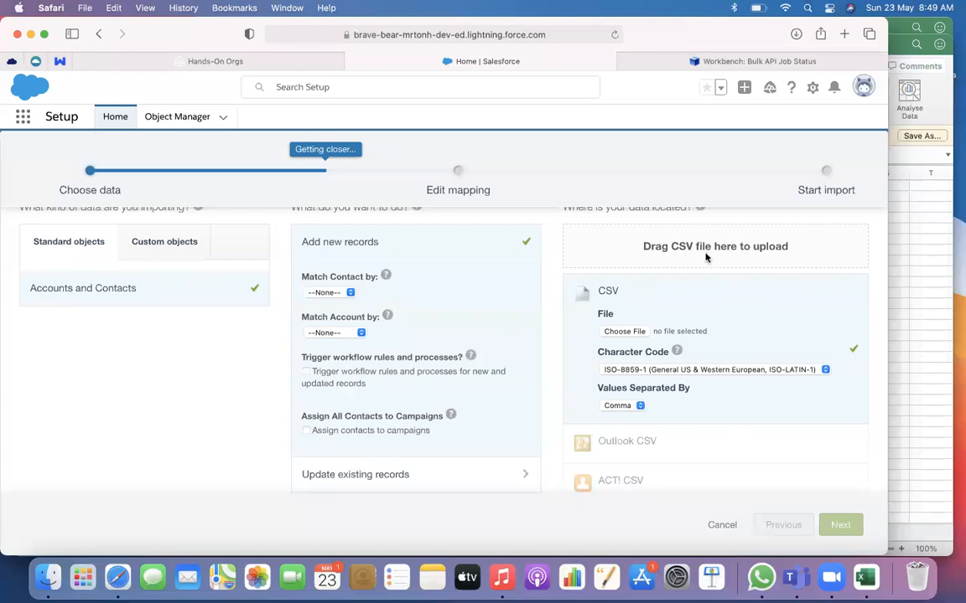
click(625, 331)
click(171, 203)
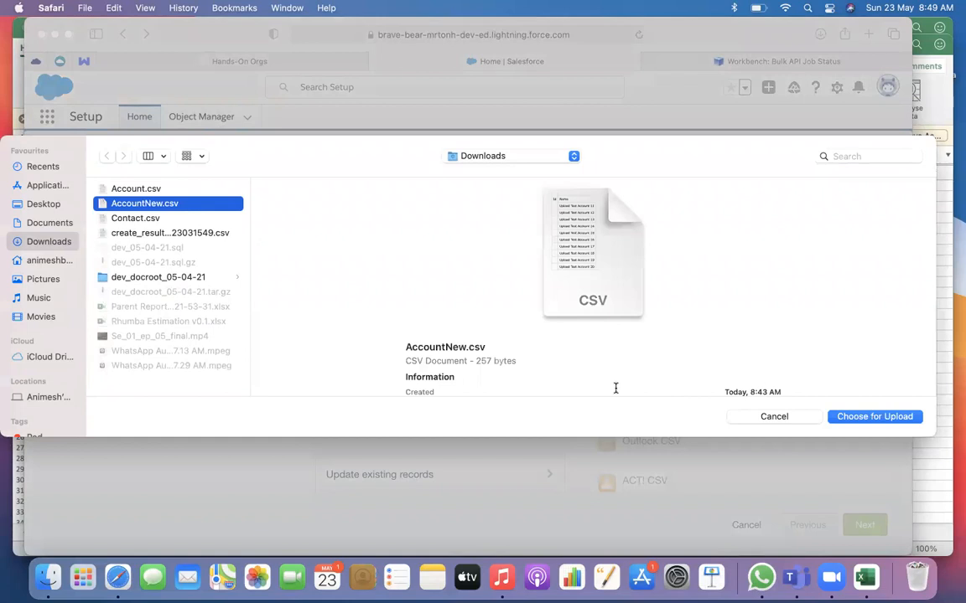
click(875, 413)
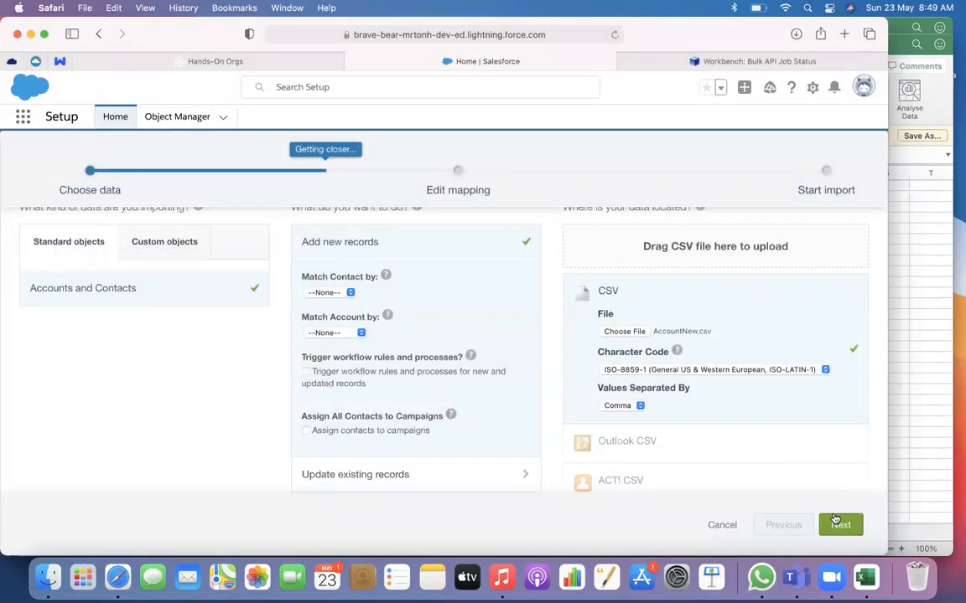
click(839, 525)
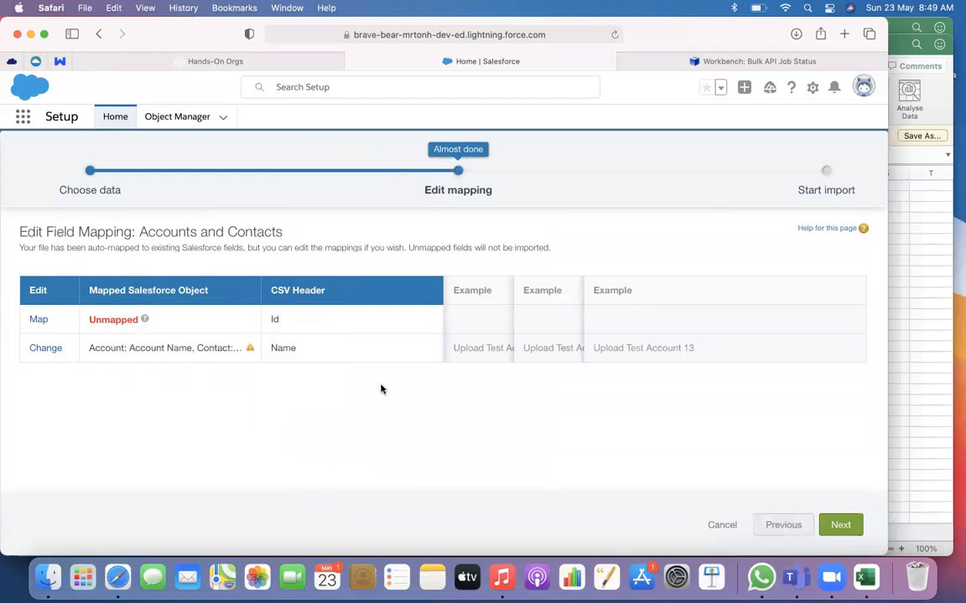
Remove Contact: Name from the Name column's mapping so that it maps only to Account: Account Name
mouse_move(249, 349)
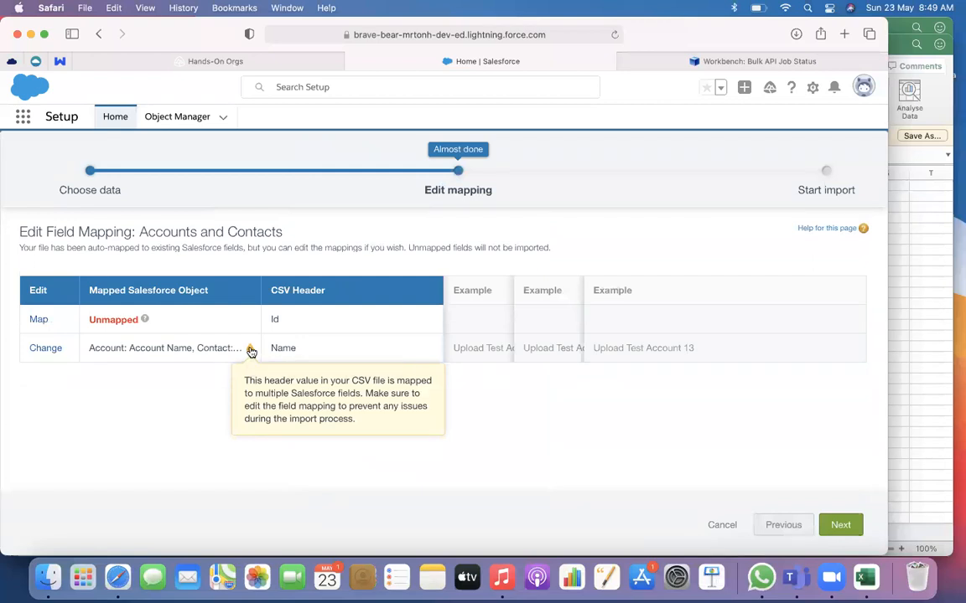
click(40, 352)
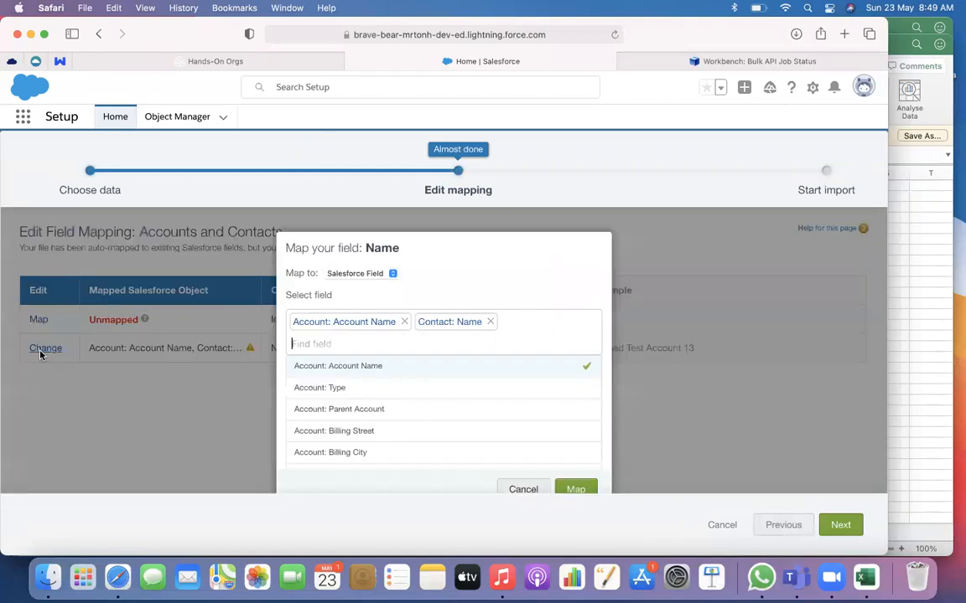
click(490, 322)
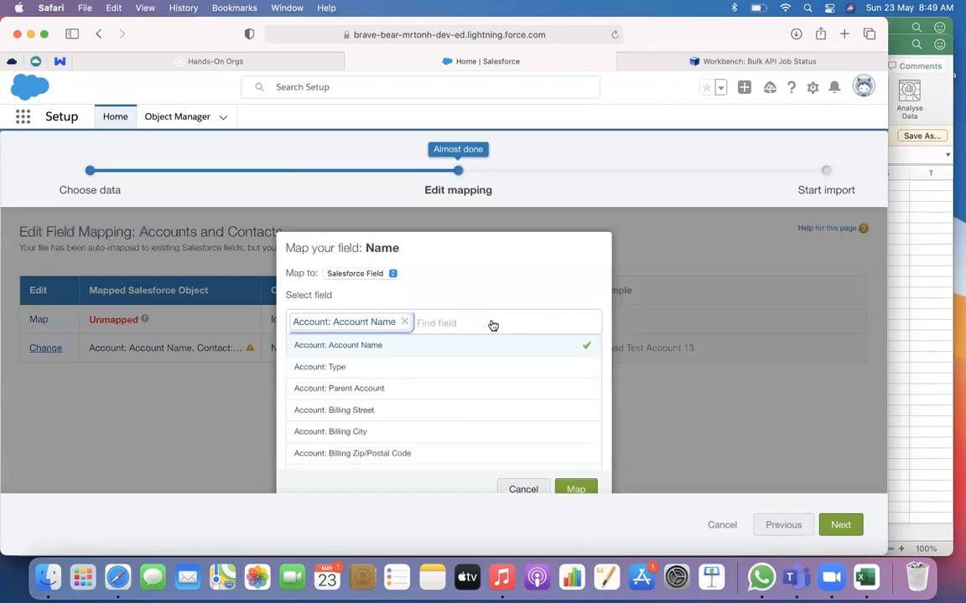
click(575, 491)
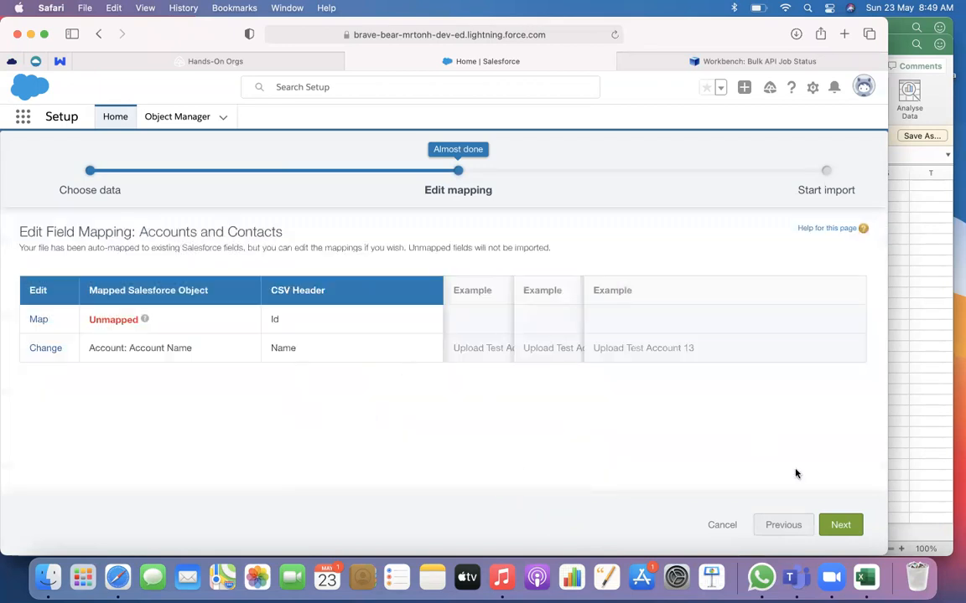
Continue to the import review, start the import and proceed to the Bulk Data Load Jobs page
click(850, 524)
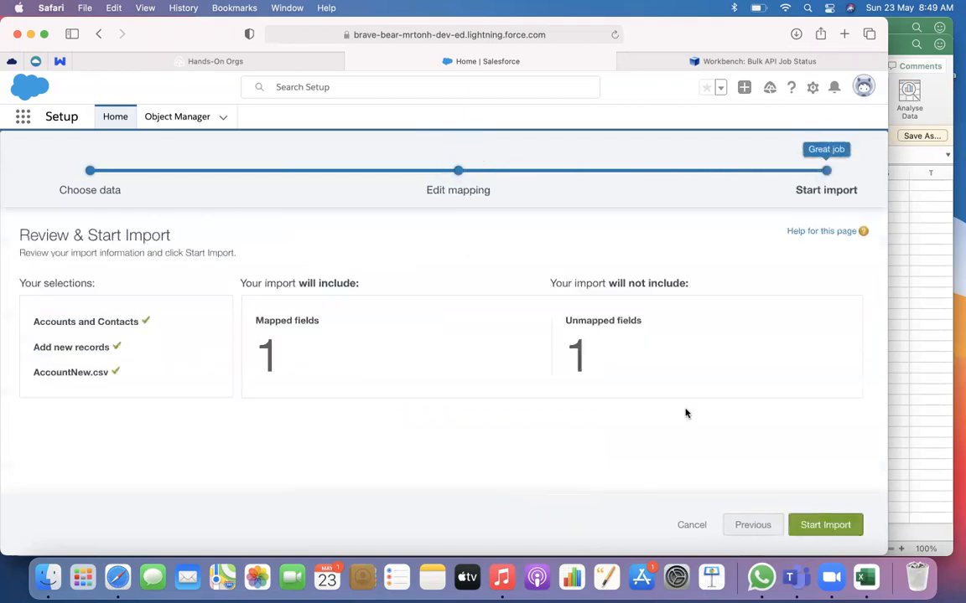
click(833, 525)
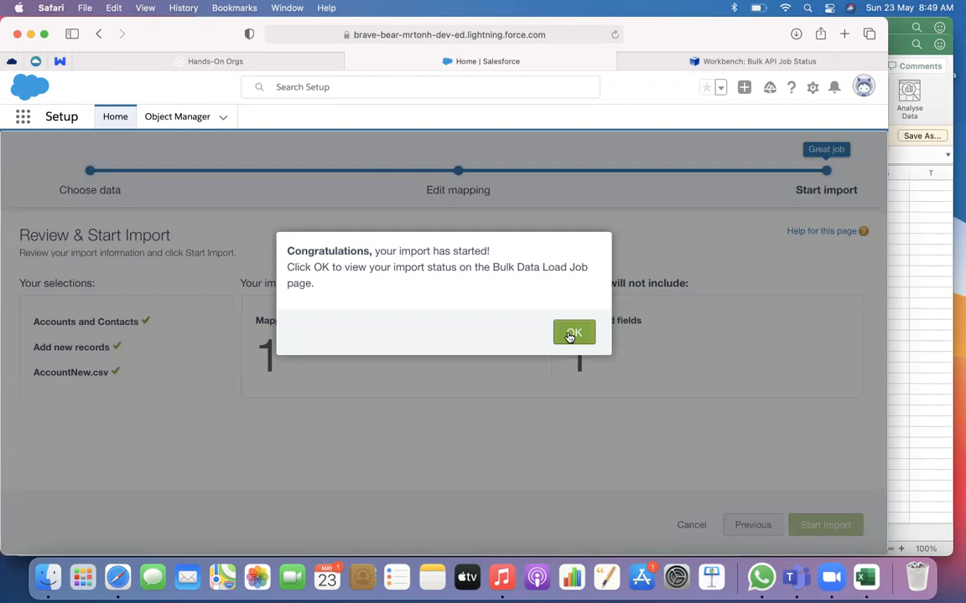
click(571, 334)
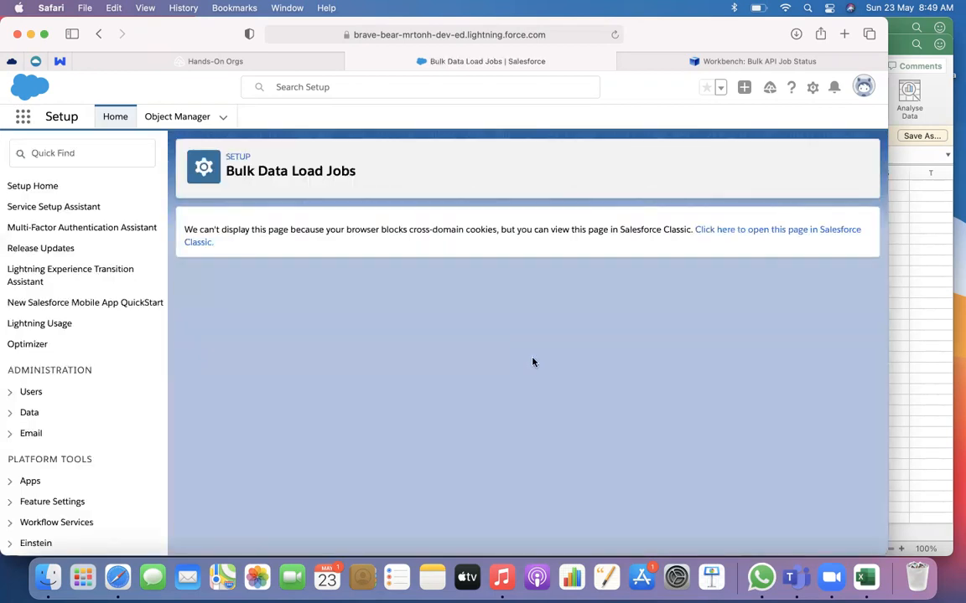
Open the bulk data load job in Salesforce Classic, review its job details and batches, and return to the Lightning Setup page
click(737, 235)
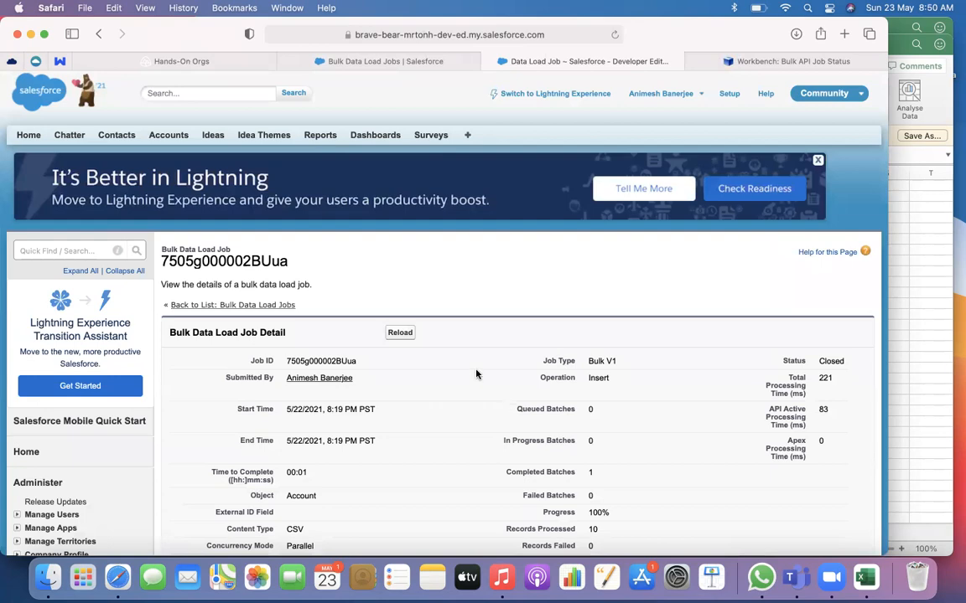
scroll(503, 378, down, 2)
scroll(530, 385, down, 10)
scroll(530, 385, up, 10)
scroll(530, 385, down, 2)
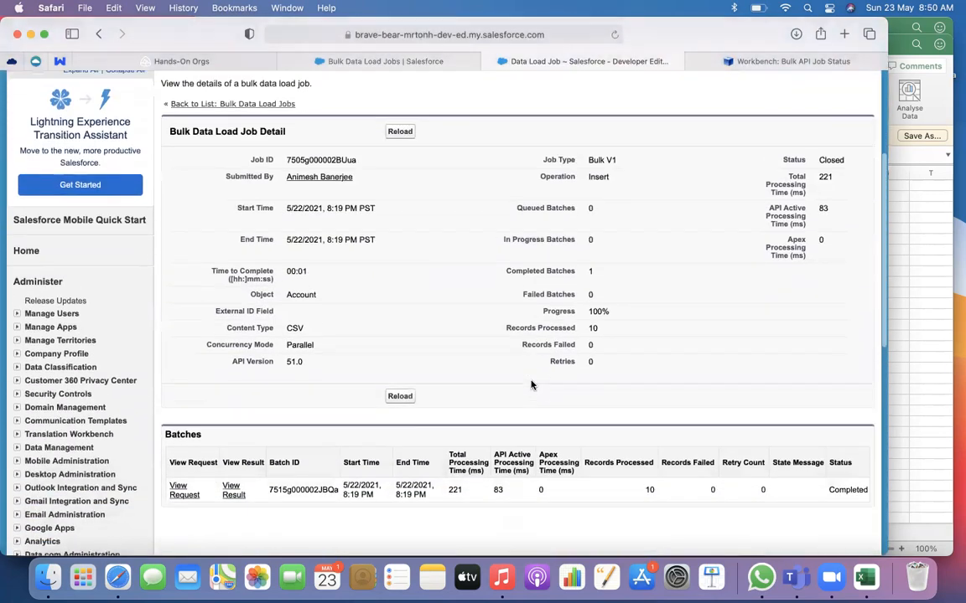
scroll(530, 386, up, 5)
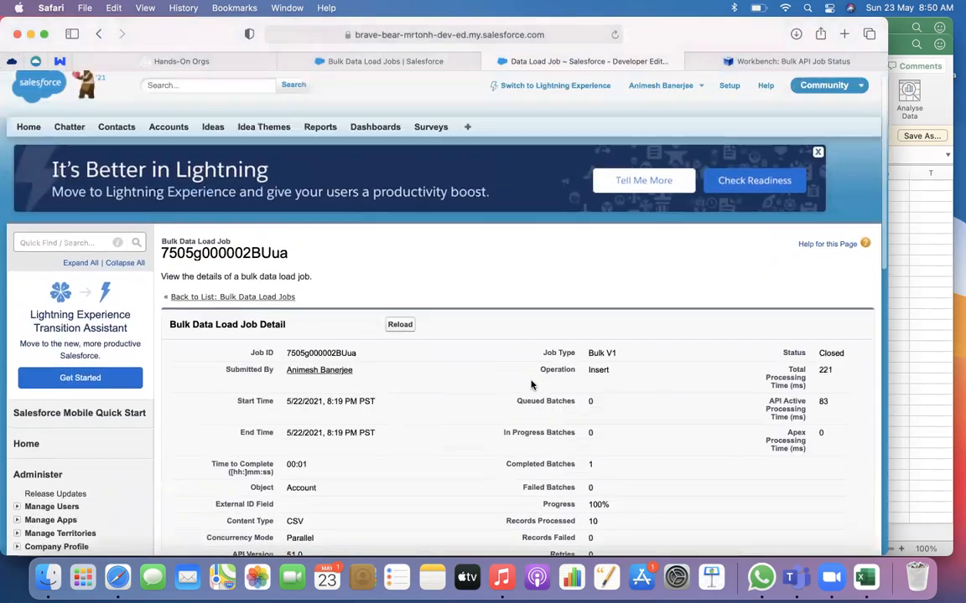
click(374, 64)
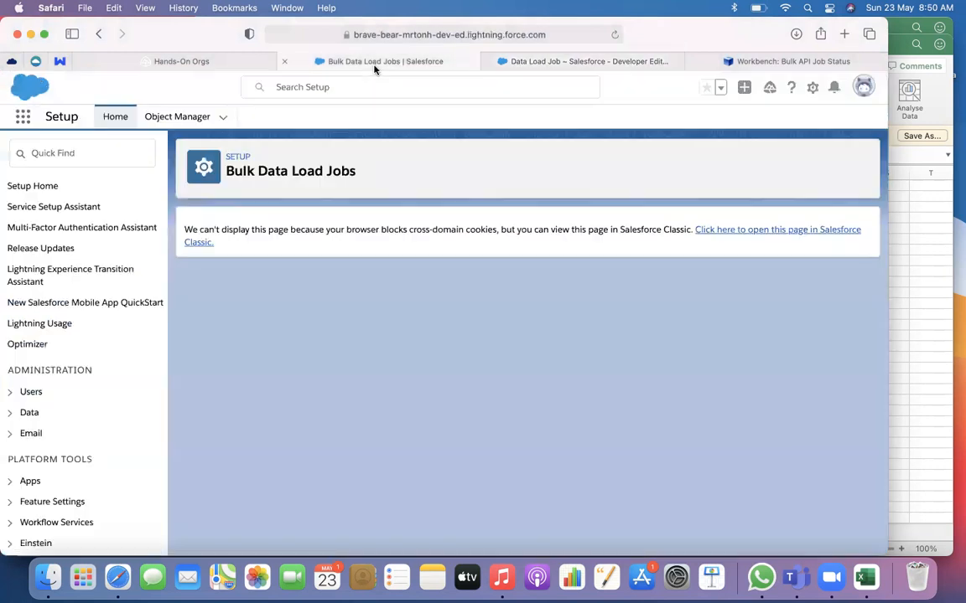
In Workbench, open a SOQL query on Account and try to count its records with count() as Bulk CSV
click(557, 64)
click(787, 61)
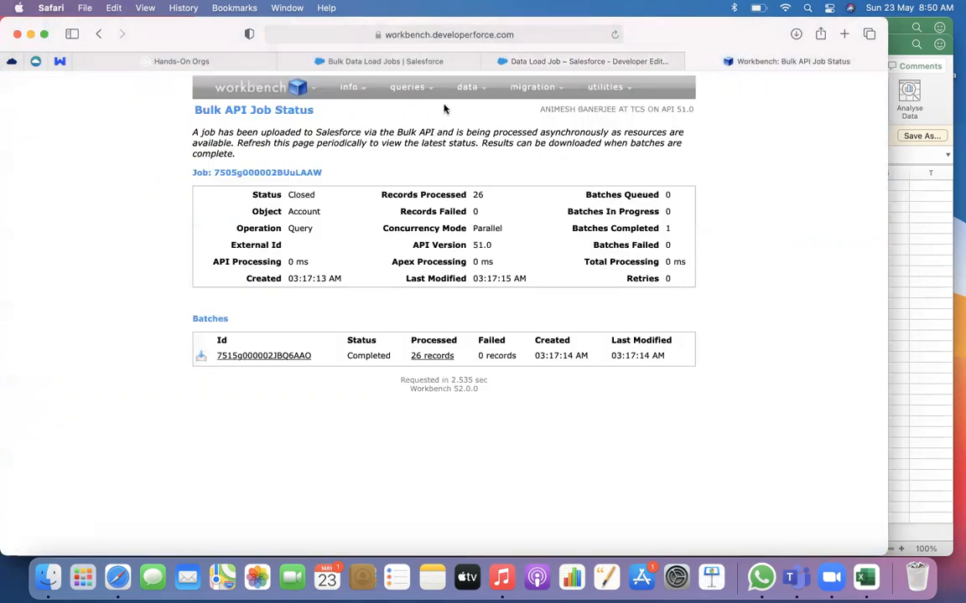
mouse_move(401, 92)
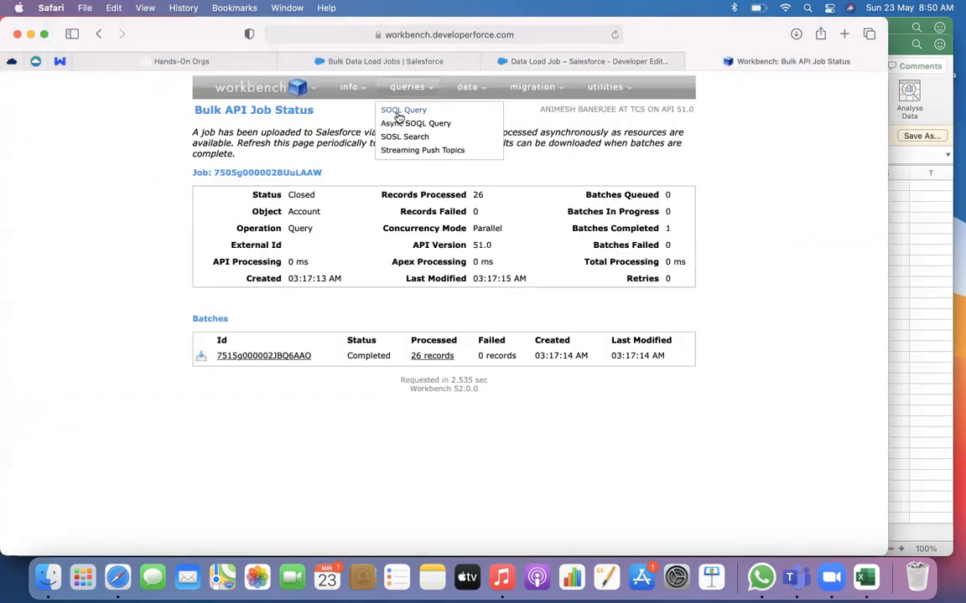
click(399, 113)
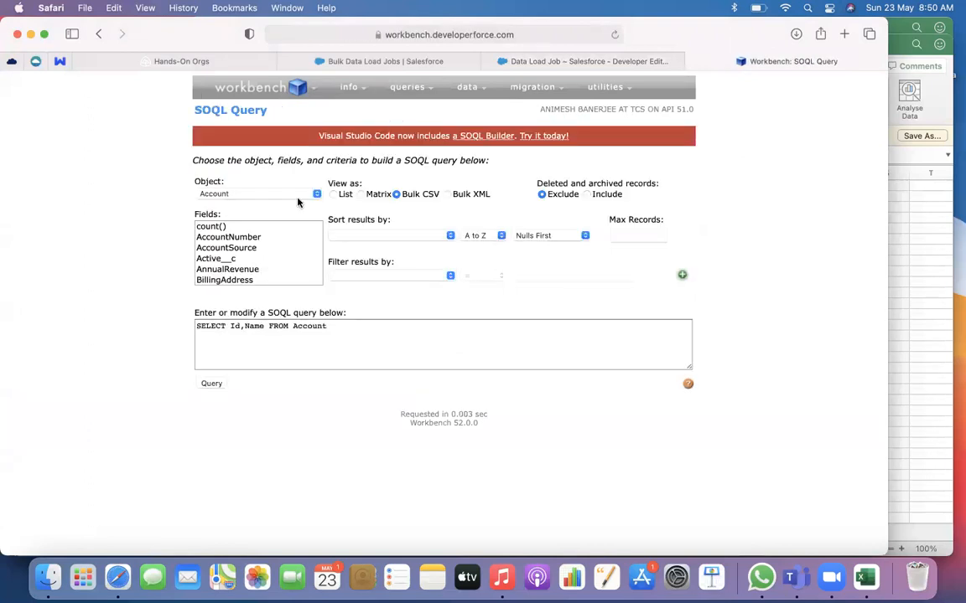
click(224, 237)
click(225, 230)
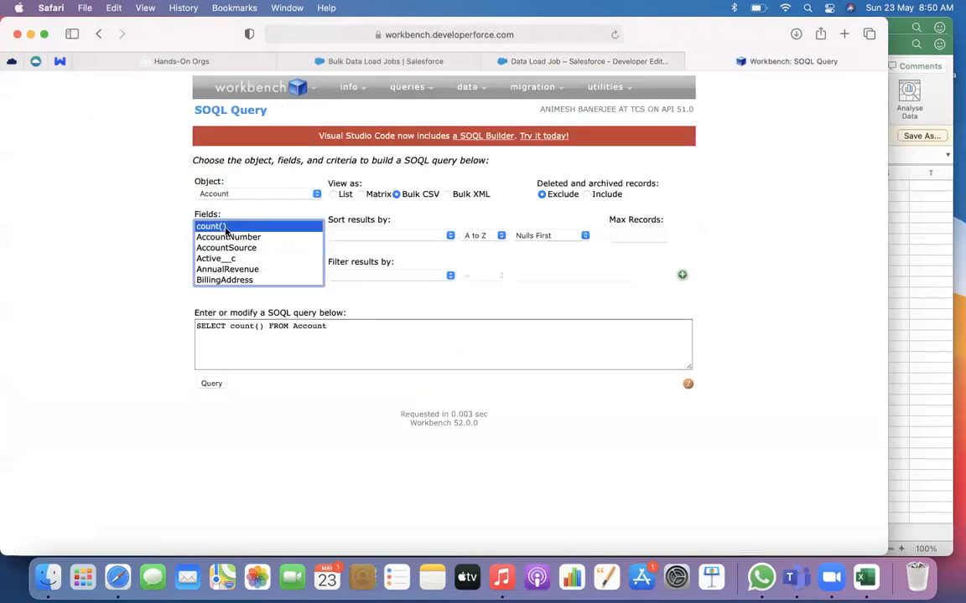
click(211, 383)
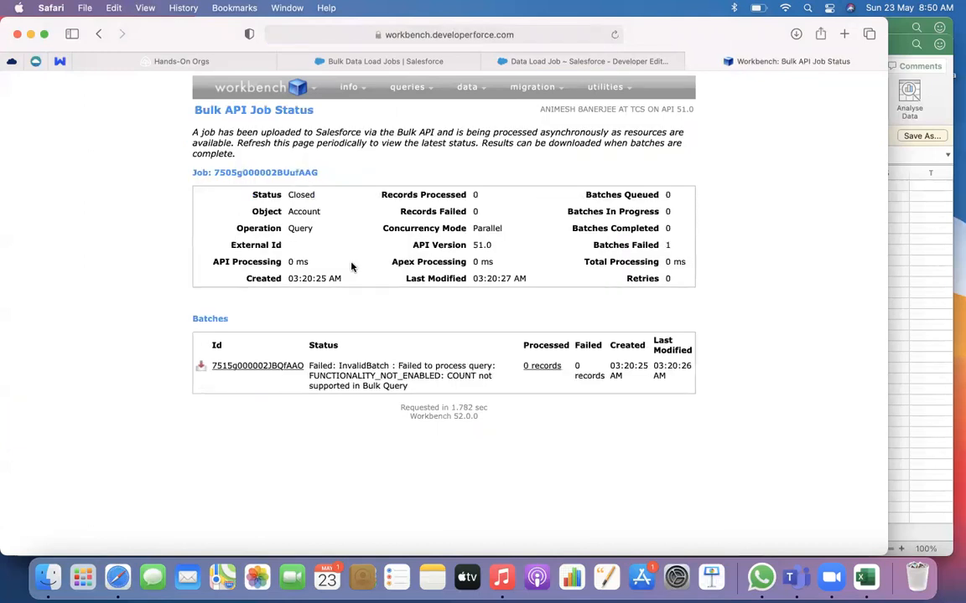
Reopen the SOQL Query page and retry the Account count() query with Bulk CSV output
mouse_move(396, 87)
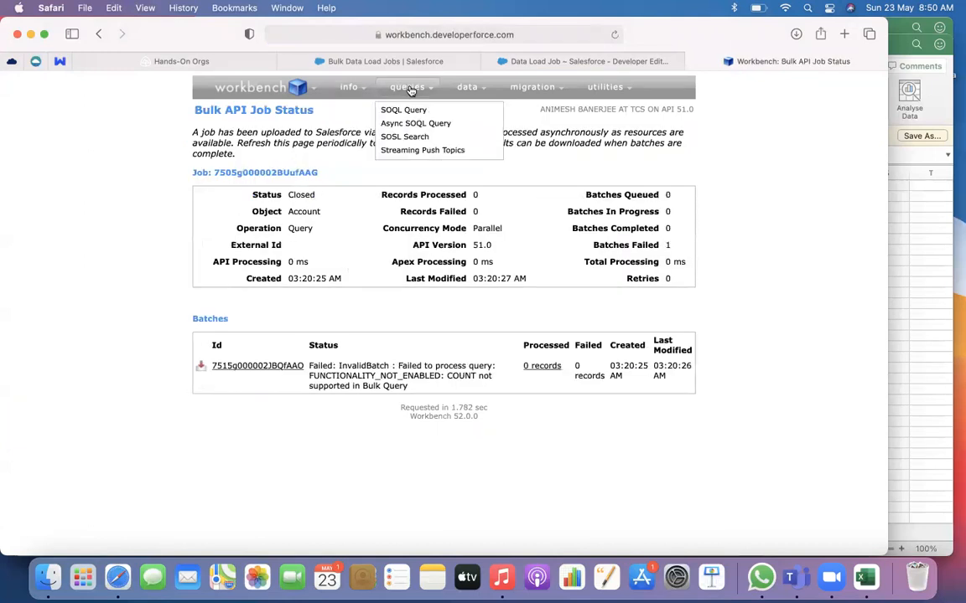
click(395, 110)
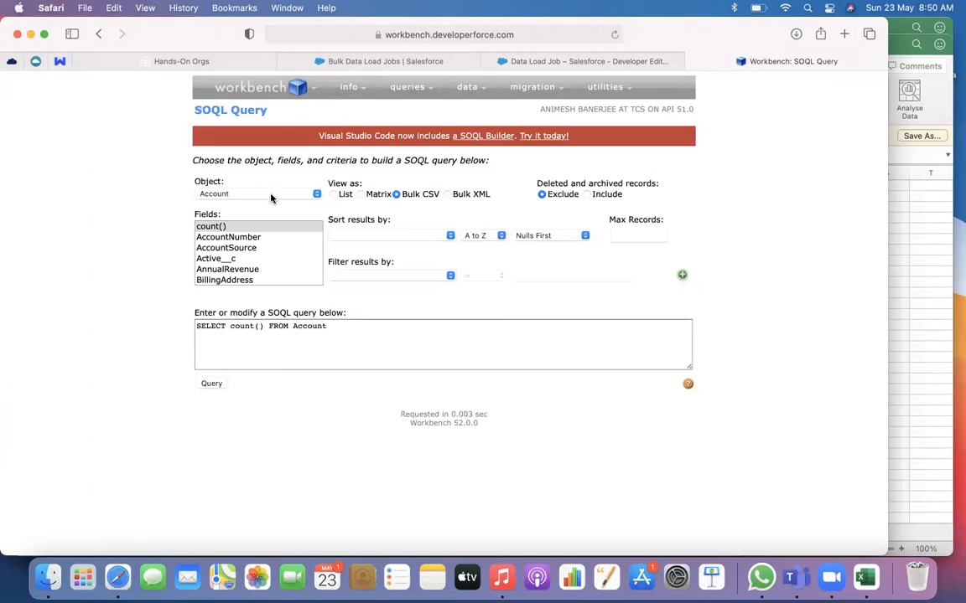
click(256, 238)
click(217, 226)
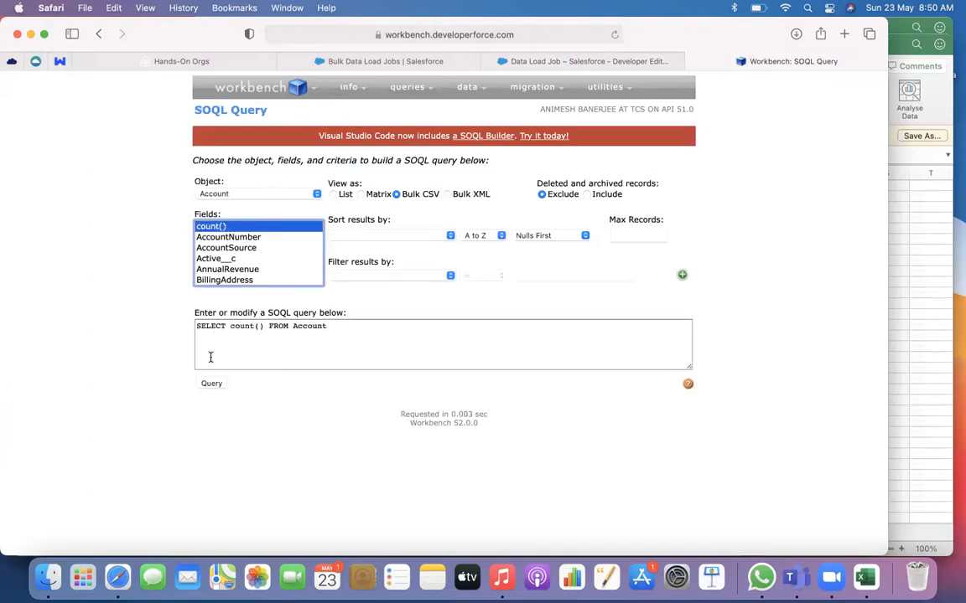
click(211, 384)
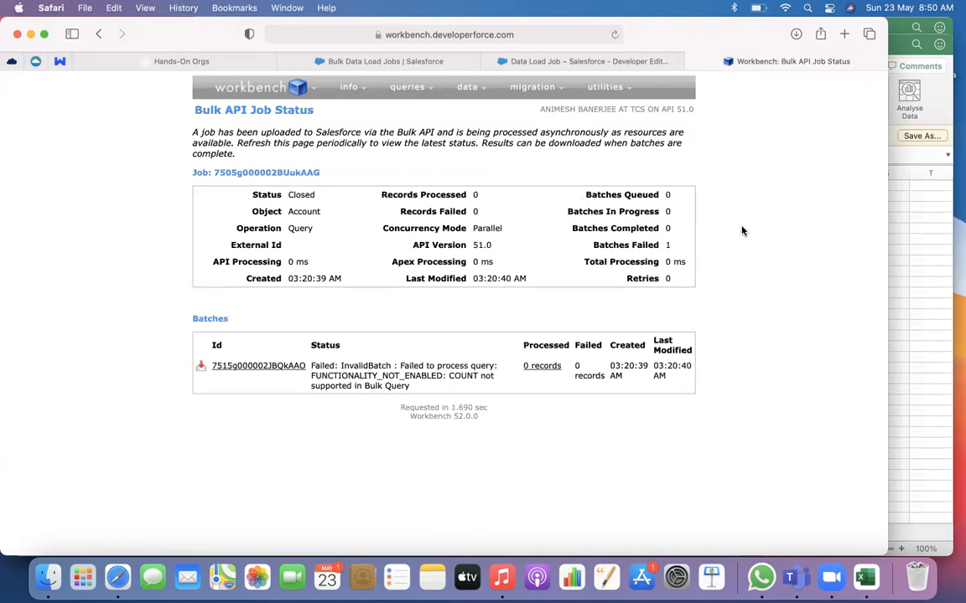
Glance at the Salesforce data load job page, return to Workbench and reopen the SOQL Query page
click(539, 63)
click(708, 67)
mouse_move(358, 97)
mouse_move(411, 89)
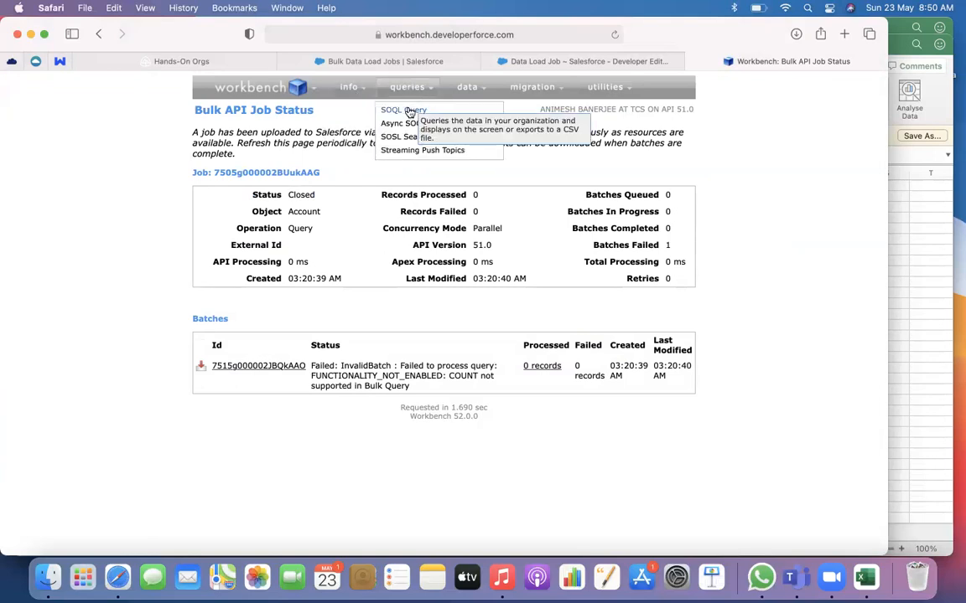
click(408, 111)
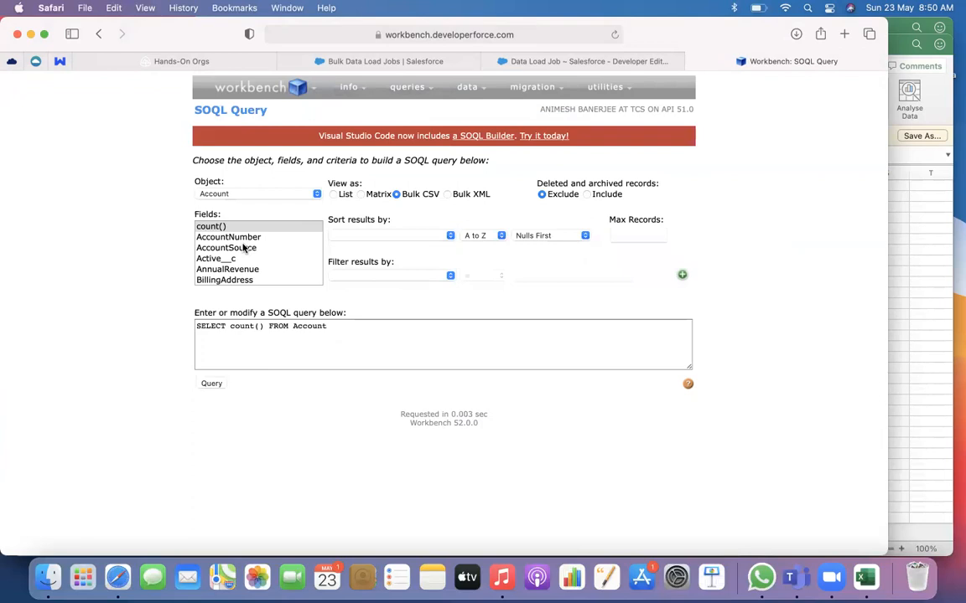
scroll(243, 247, down, 10)
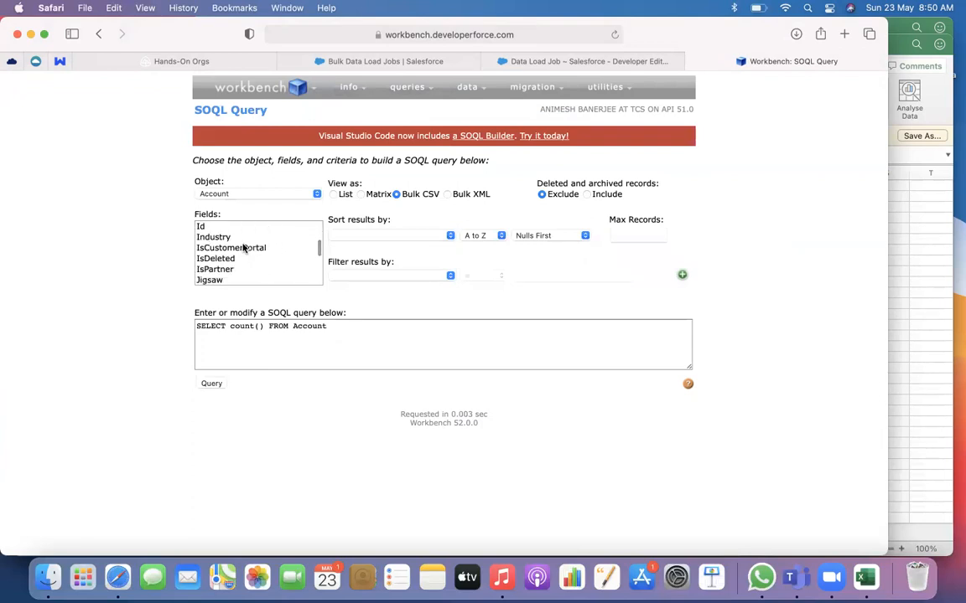
click(222, 227)
scroll(228, 253, down, 3)
scroll(223, 257, down, 3)
scroll(223, 256, up, 15)
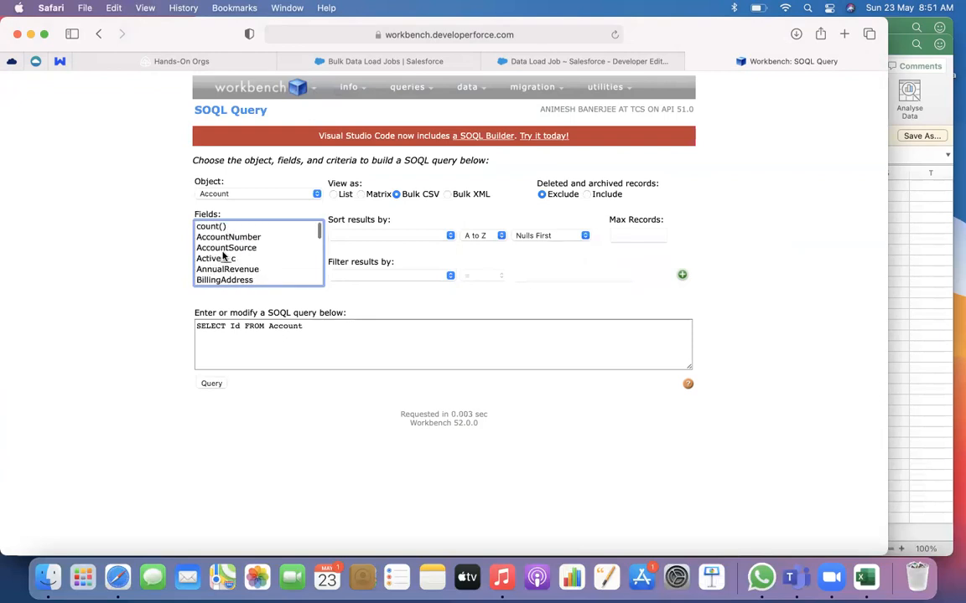
click(118, 295)
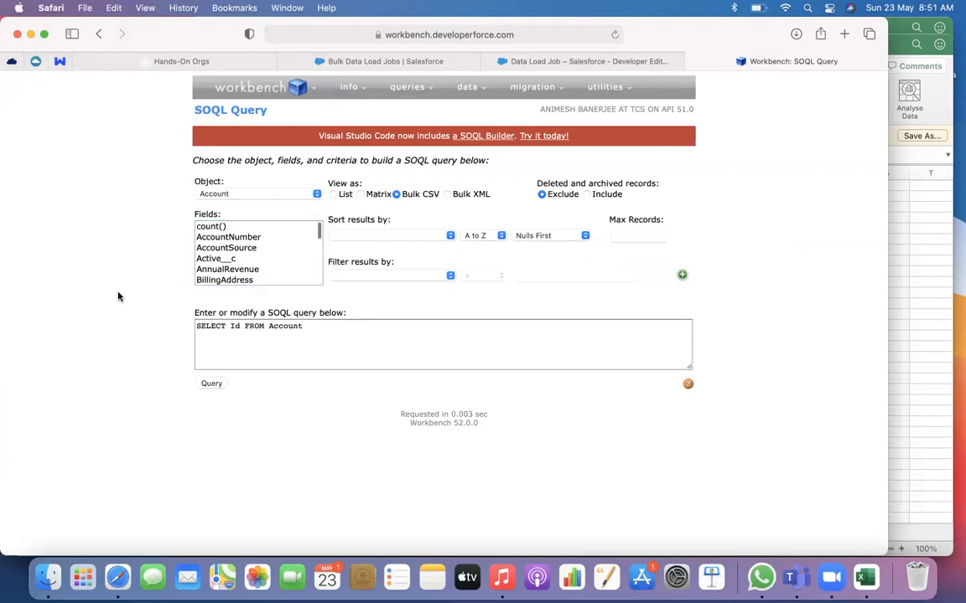
Select count() for the Account object, set the results to view as List and run the query
click(205, 226)
click(303, 177)
click(333, 196)
click(212, 384)
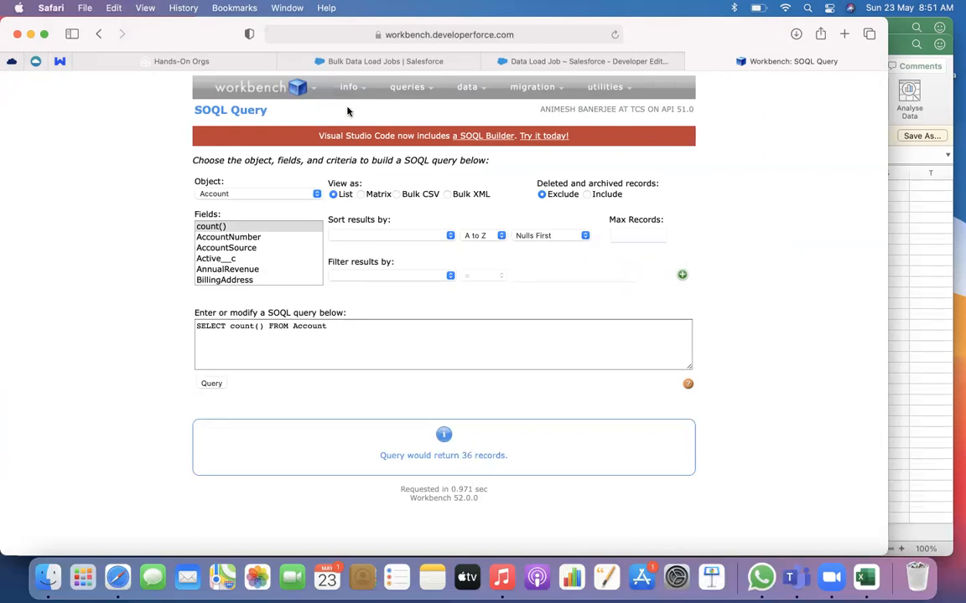
Switch to Salesforce Lightning, open the Sales app and show the All Accounts list view
click(334, 61)
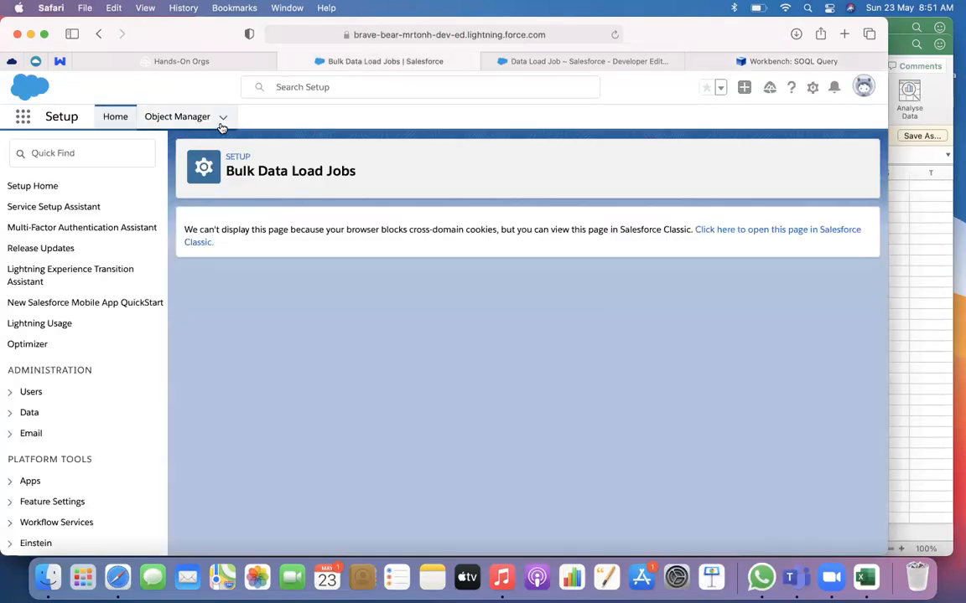
click(500, 63)
click(369, 61)
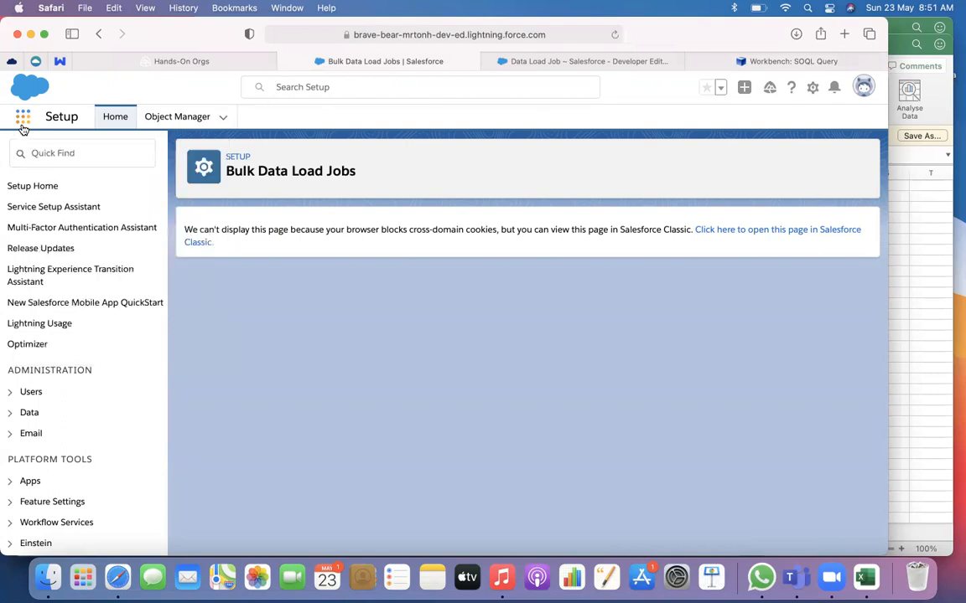
click(22, 124)
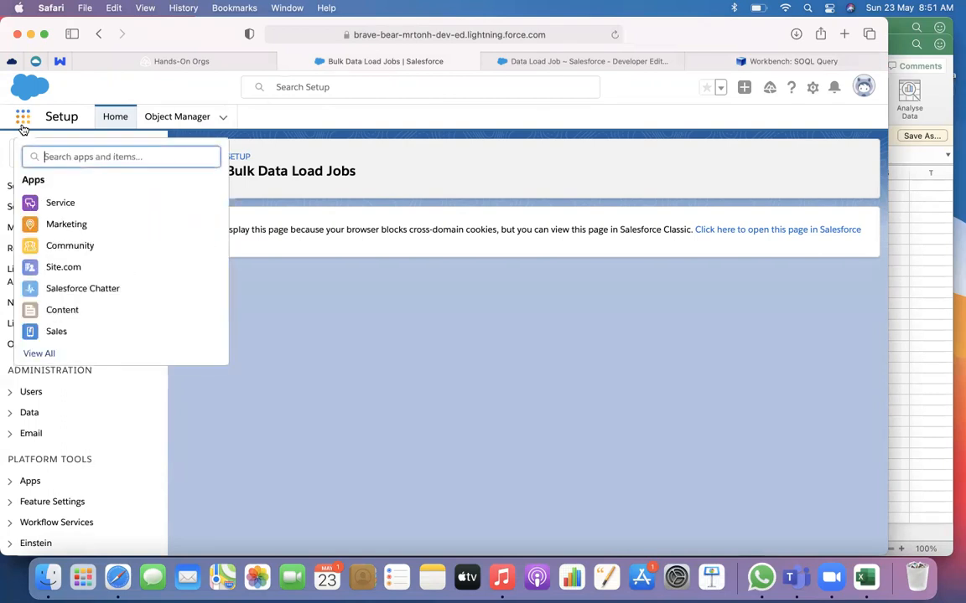
click(56, 332)
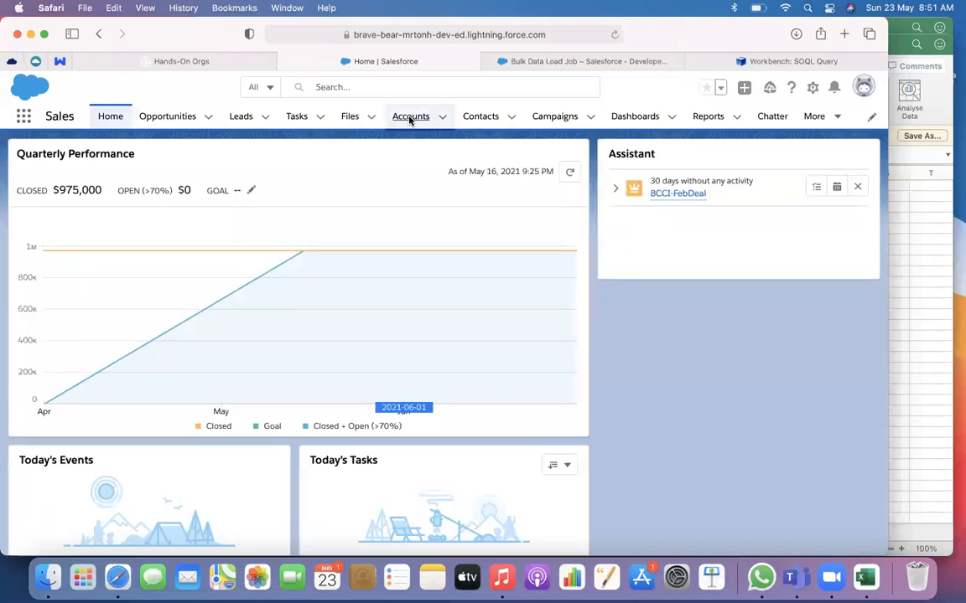
click(409, 119)
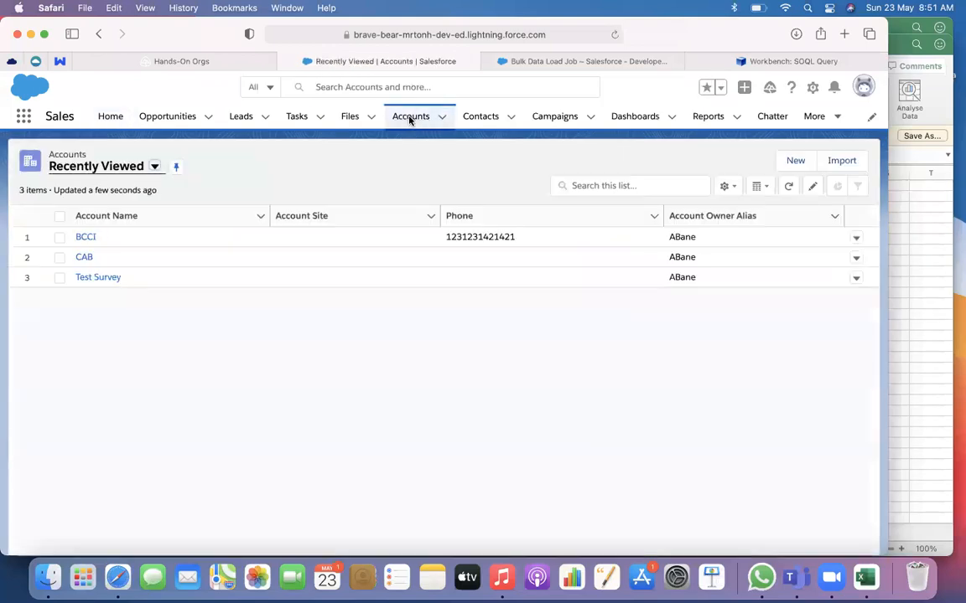
click(153, 165)
click(118, 213)
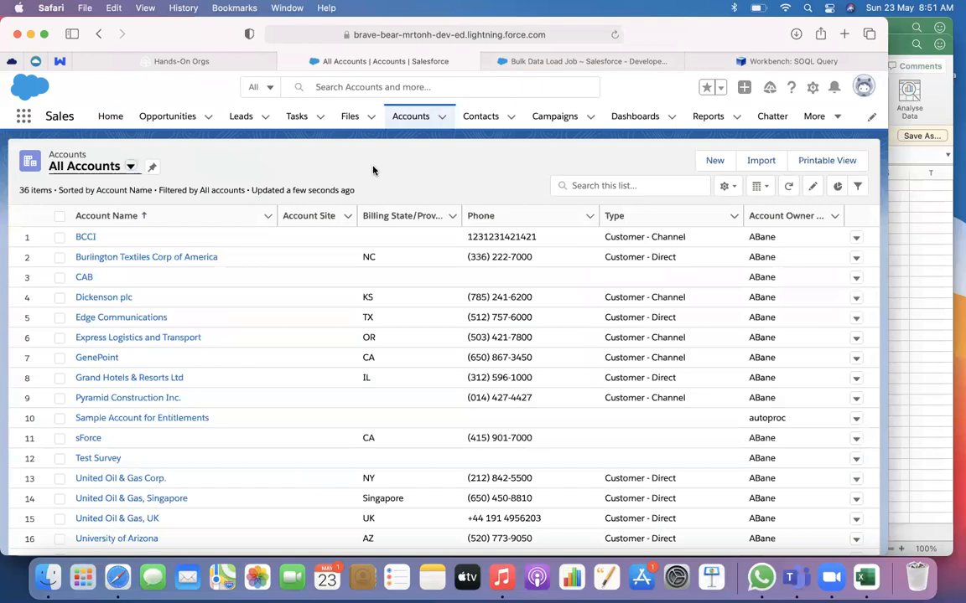
Reload the All Accounts list and look through it for the uploaded test accounts
click(615, 34)
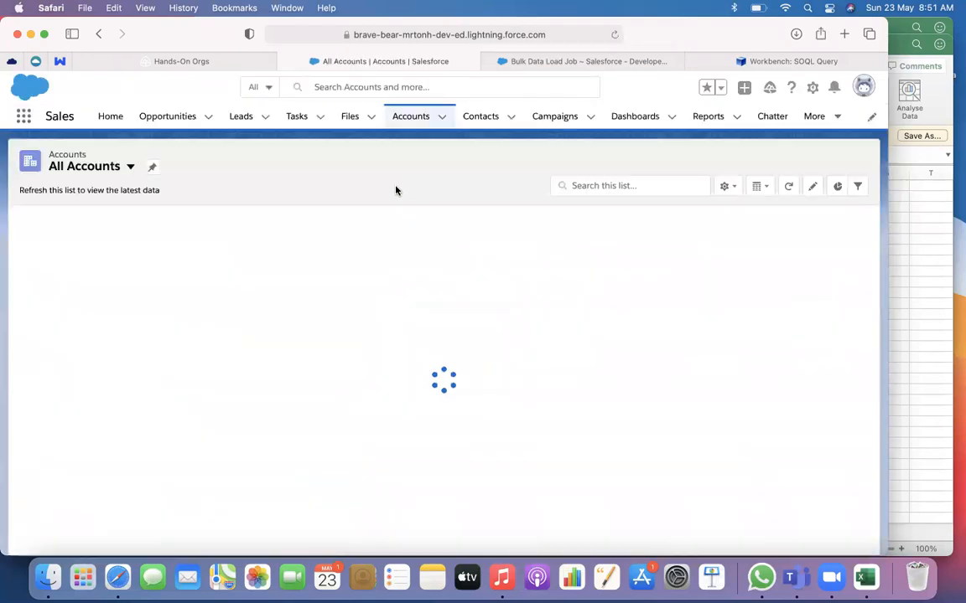
scroll(233, 322, down, 10)
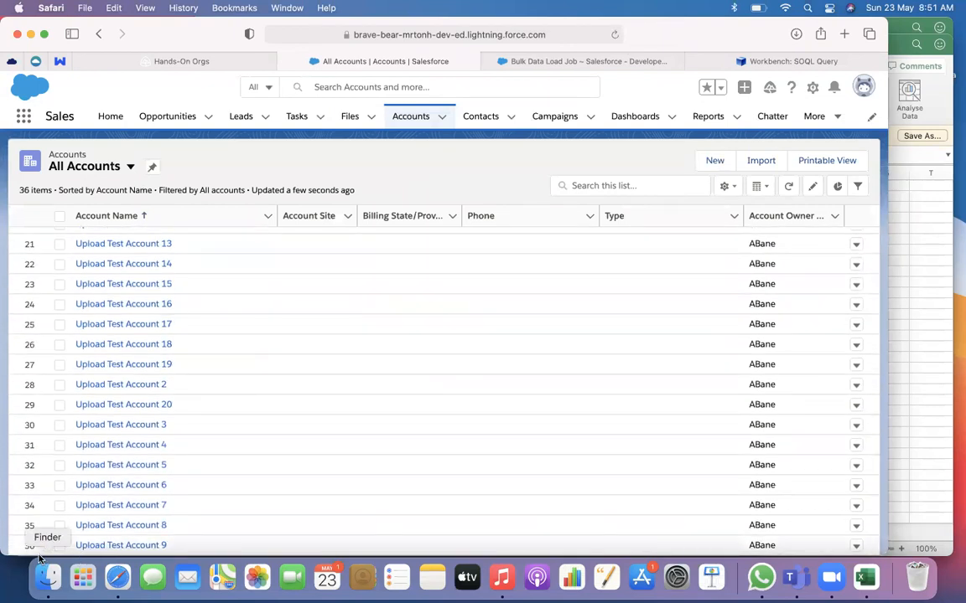
scroll(283, 344, up, 8)
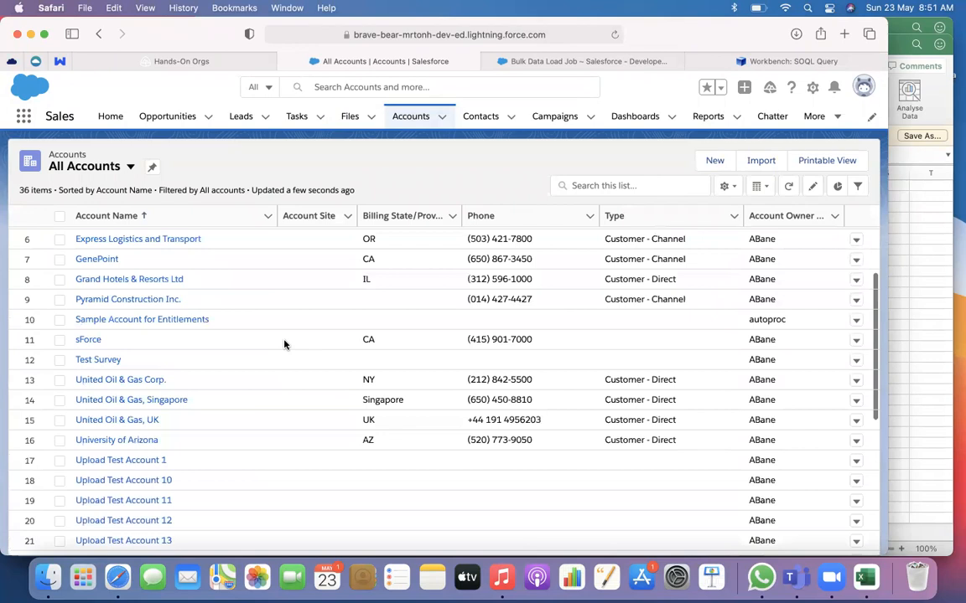
scroll(283, 343, up, 3)
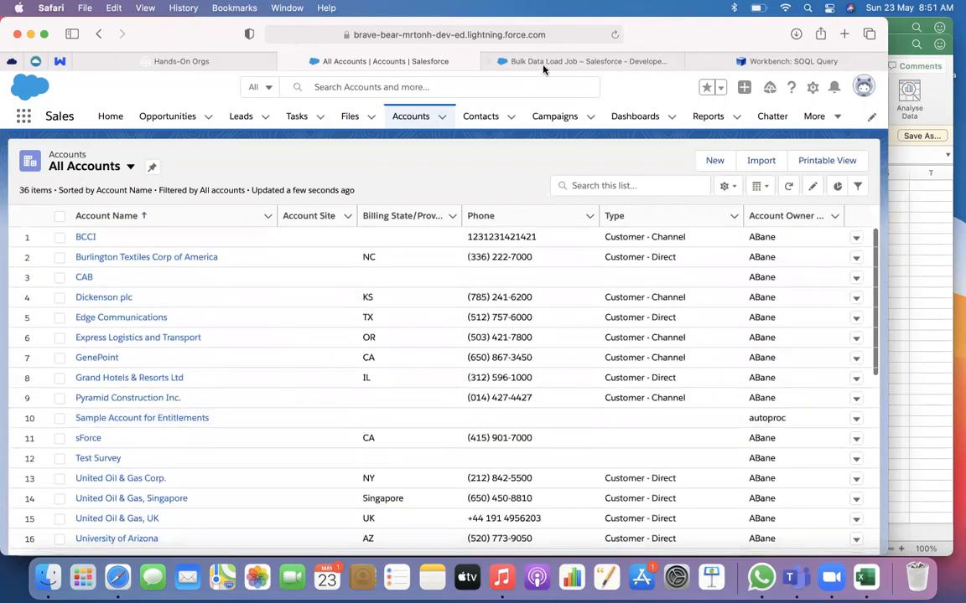
Return to Workbench, run a List query for the Id and Name of Account records, and view the results
click(544, 62)
click(725, 67)
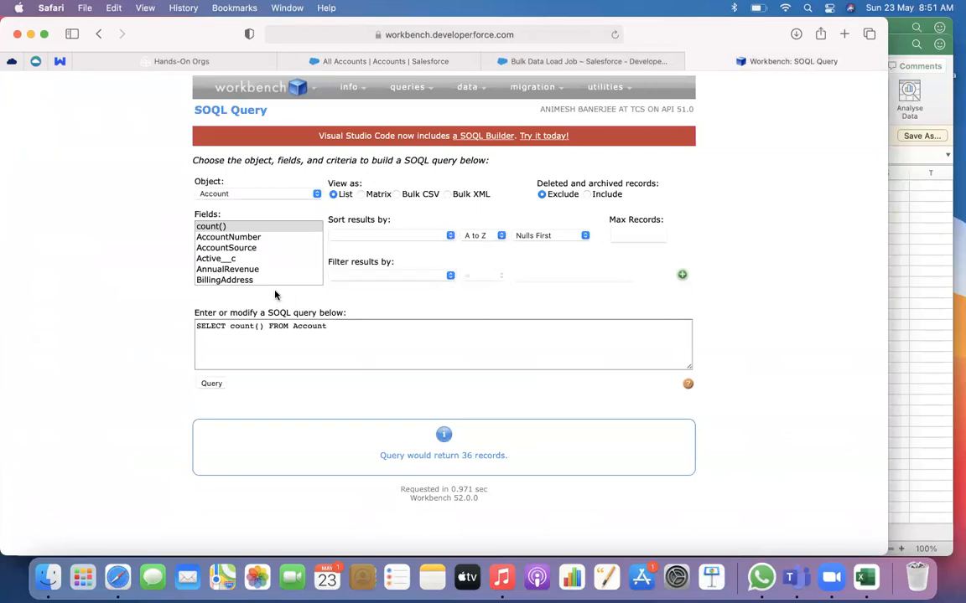
scroll(265, 275, down, 5)
scroll(266, 275, down, 4)
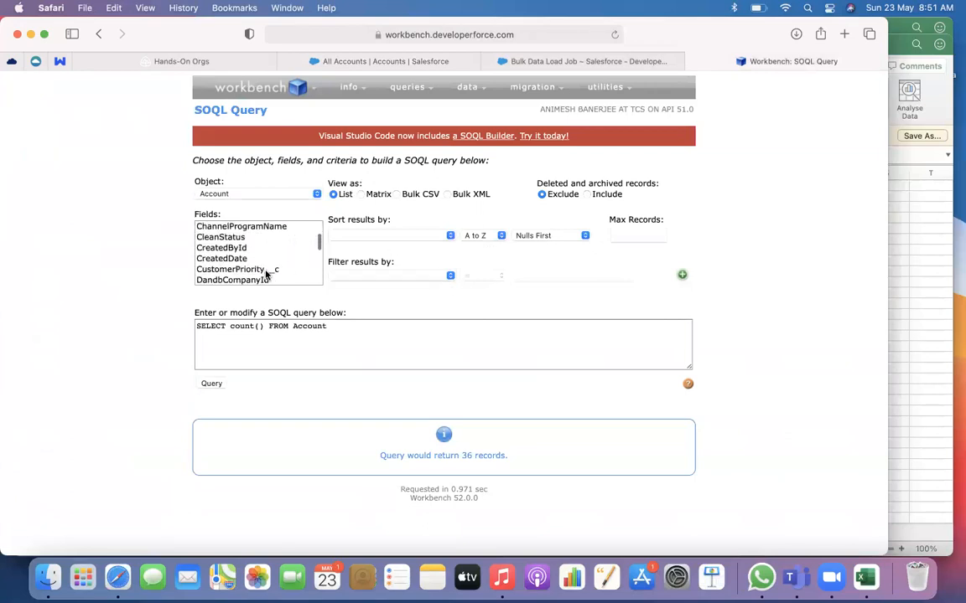
click(244, 271)
scroll(244, 277, down, 5)
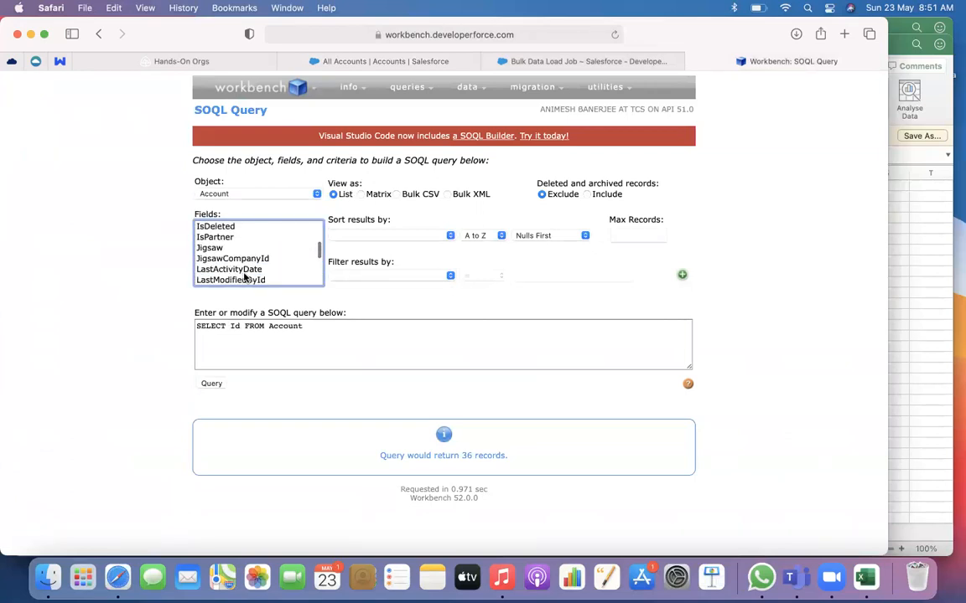
super+click(235, 279)
click(211, 384)
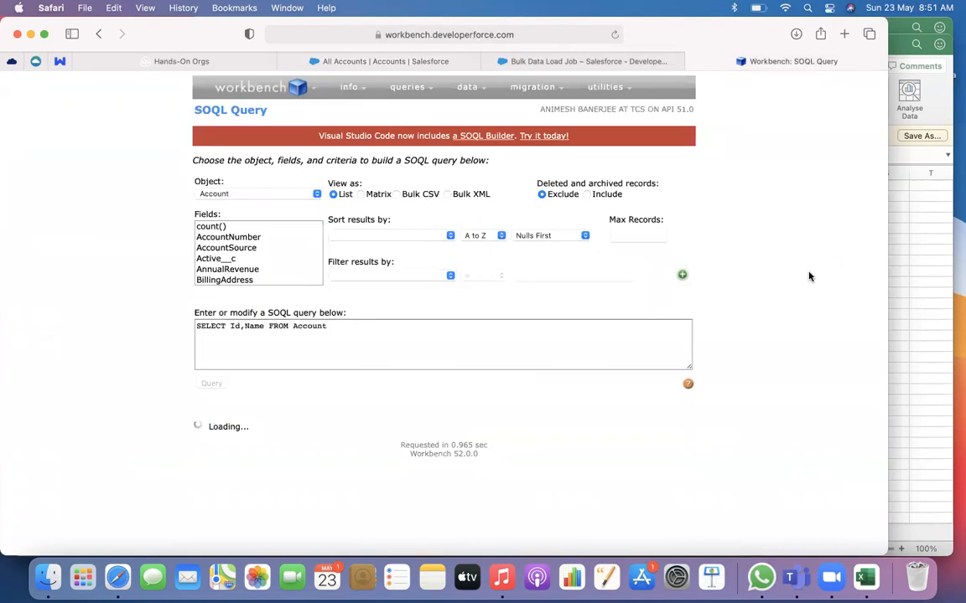
scroll(809, 276, down, 10)
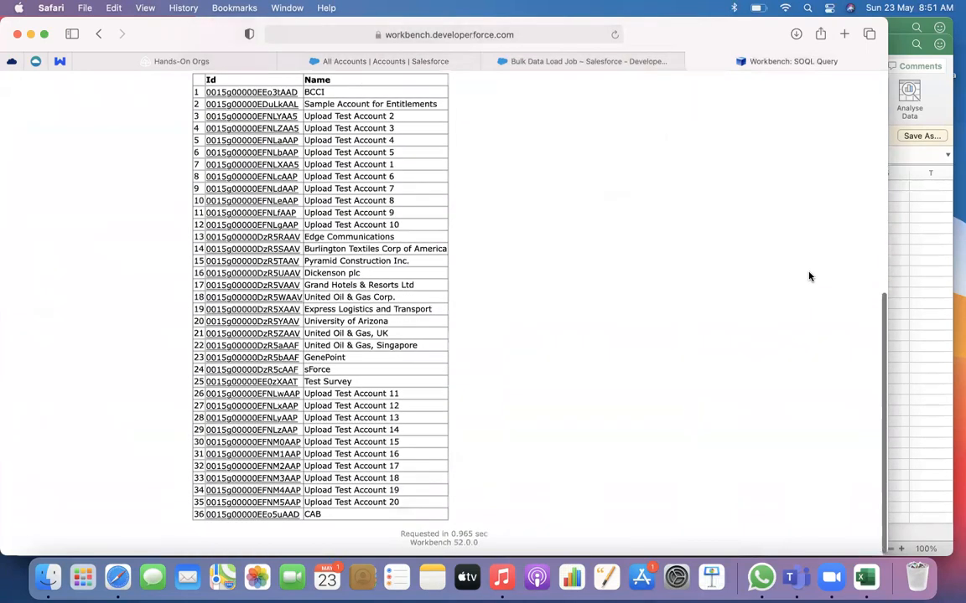
Compare the All Accounts list with the Workbench query results and go to the Bulk Data Load Job page in Salesforce Classic
click(369, 63)
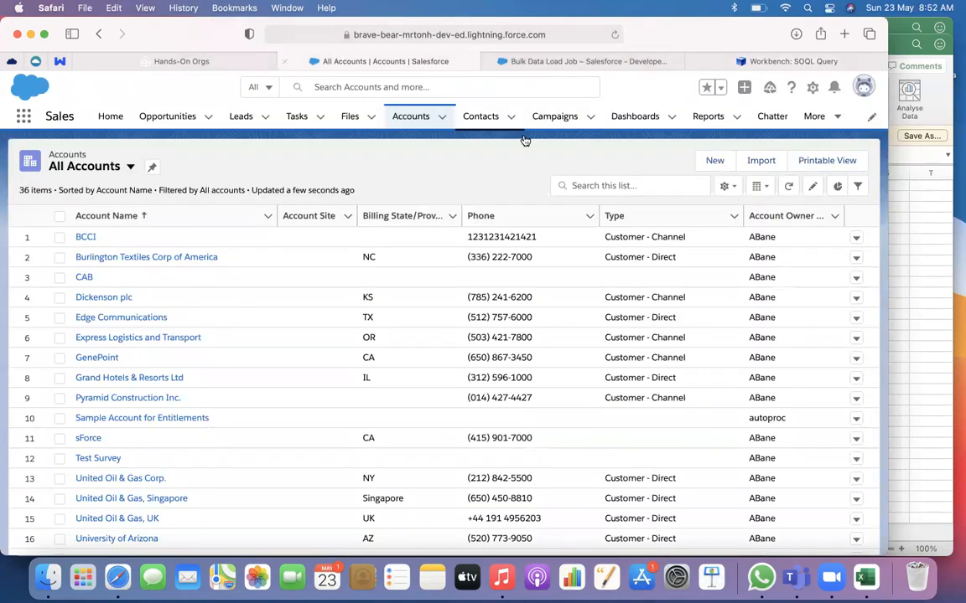
click(746, 62)
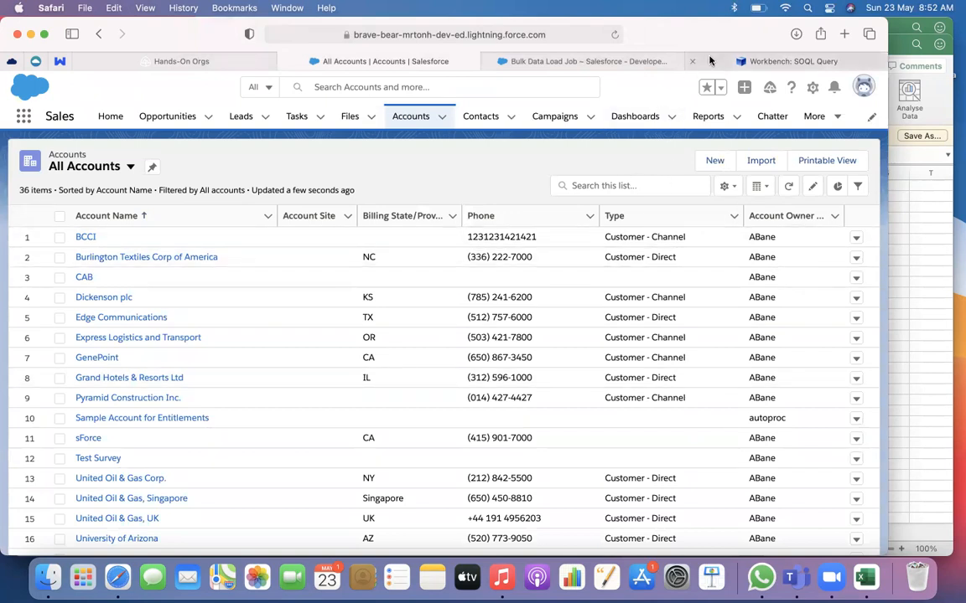
scroll(610, 244, up, 10)
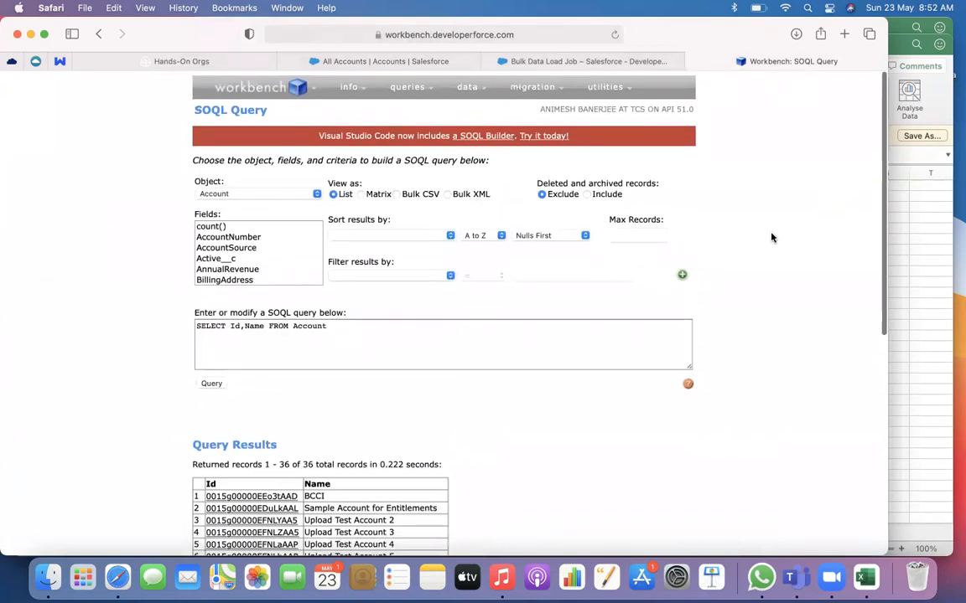
click(327, 65)
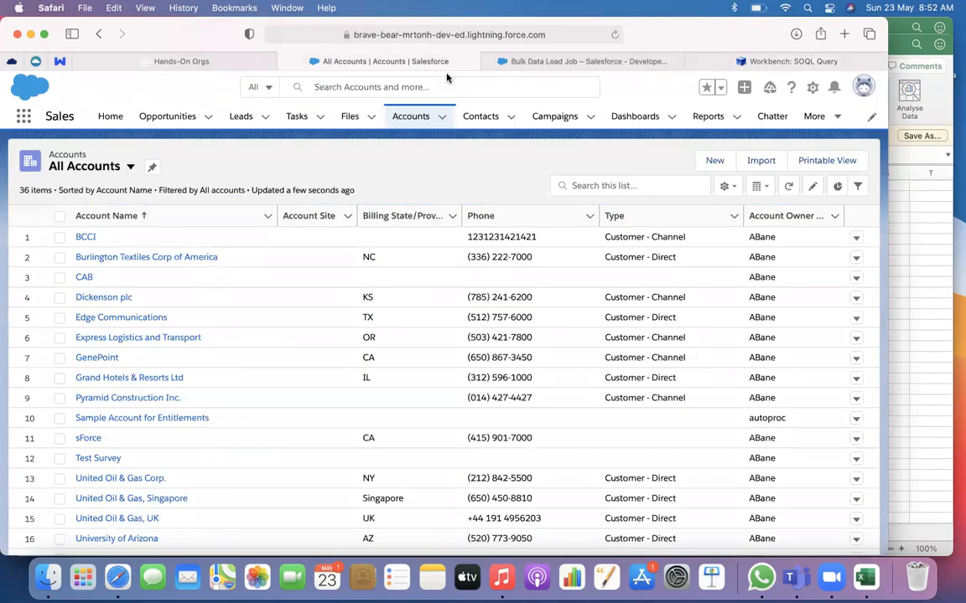
key(ctrl+Tab)
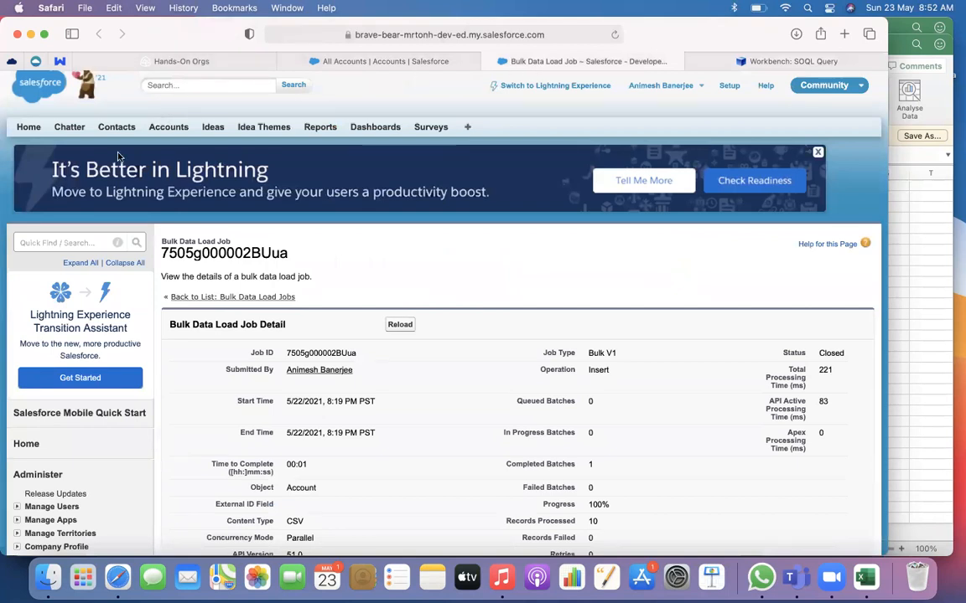
Search Setup for "data load", open the Data Loader page and review its Windows and Mac download options
click(60, 243)
text(data load)
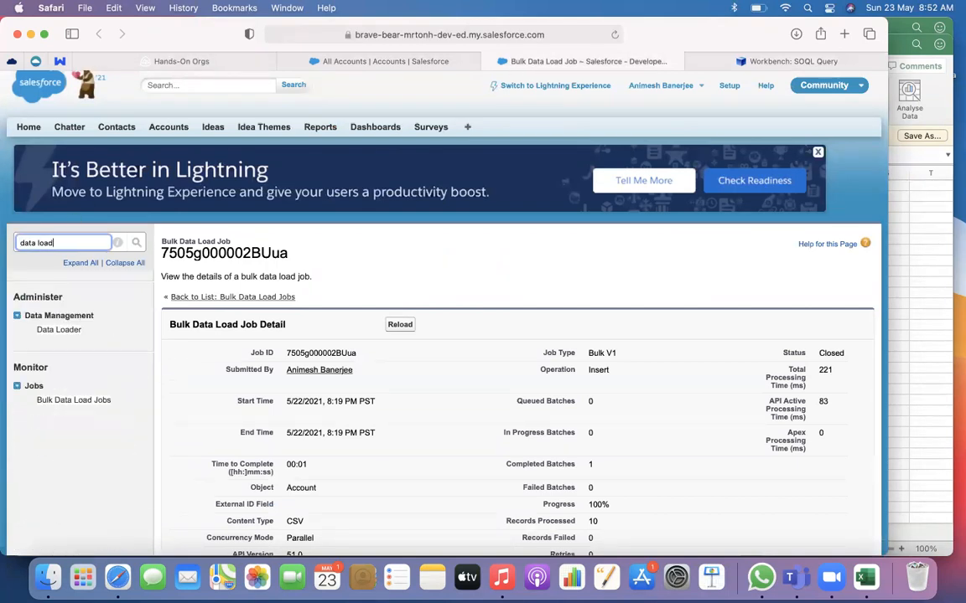
click(56, 330)
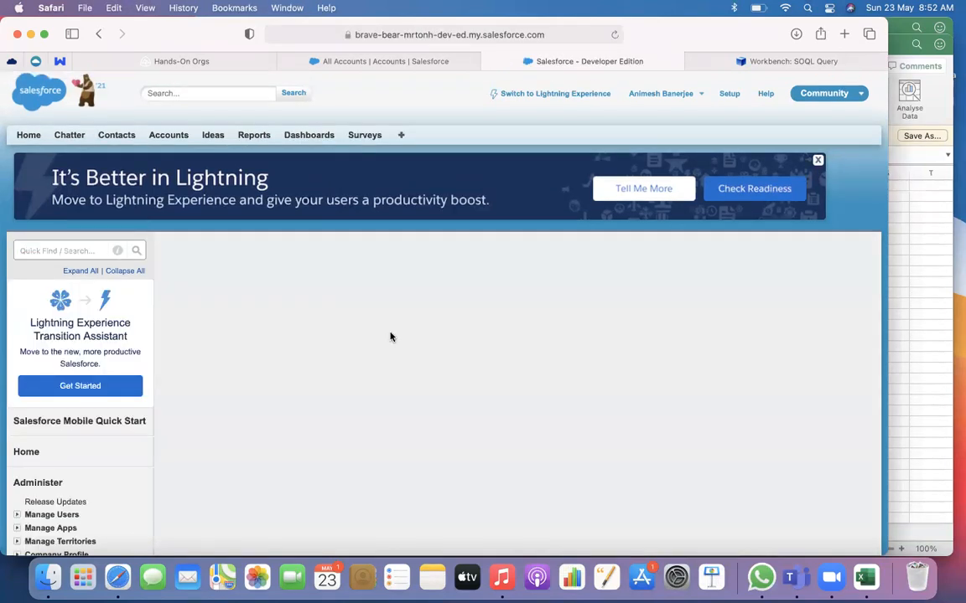
scroll(389, 336, down, 4)
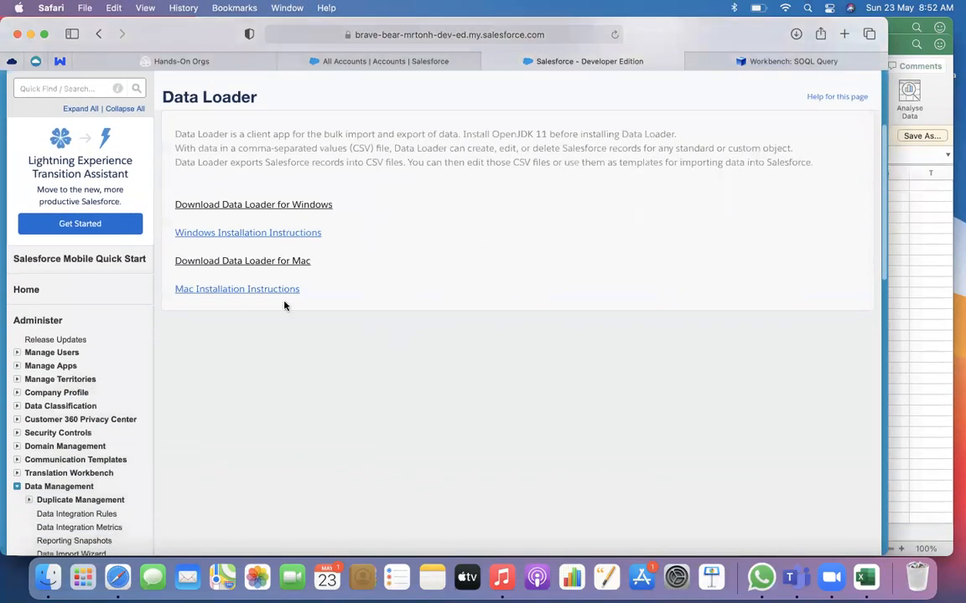
scroll(285, 305, up, 2)
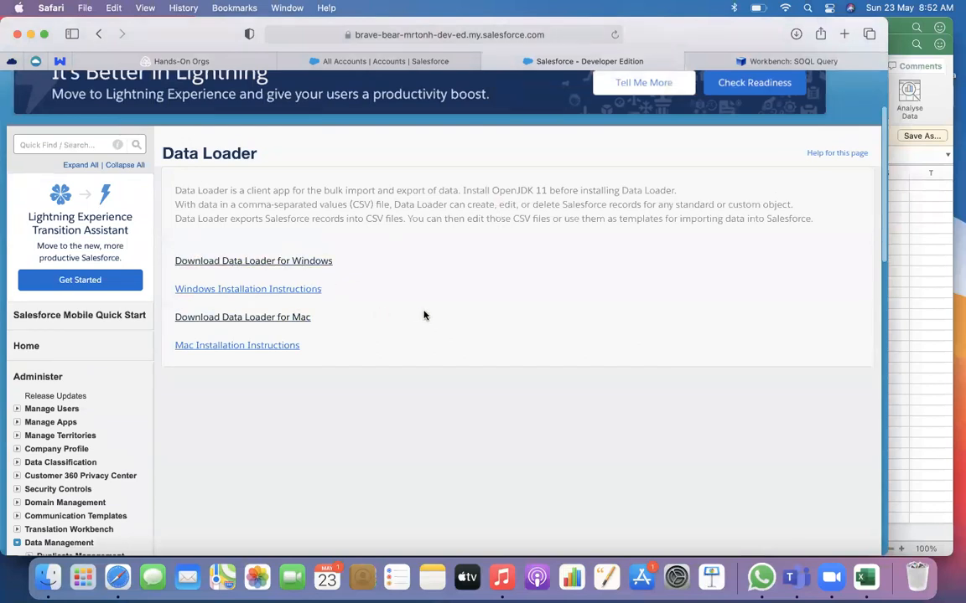
scroll(423, 315, up, 3)
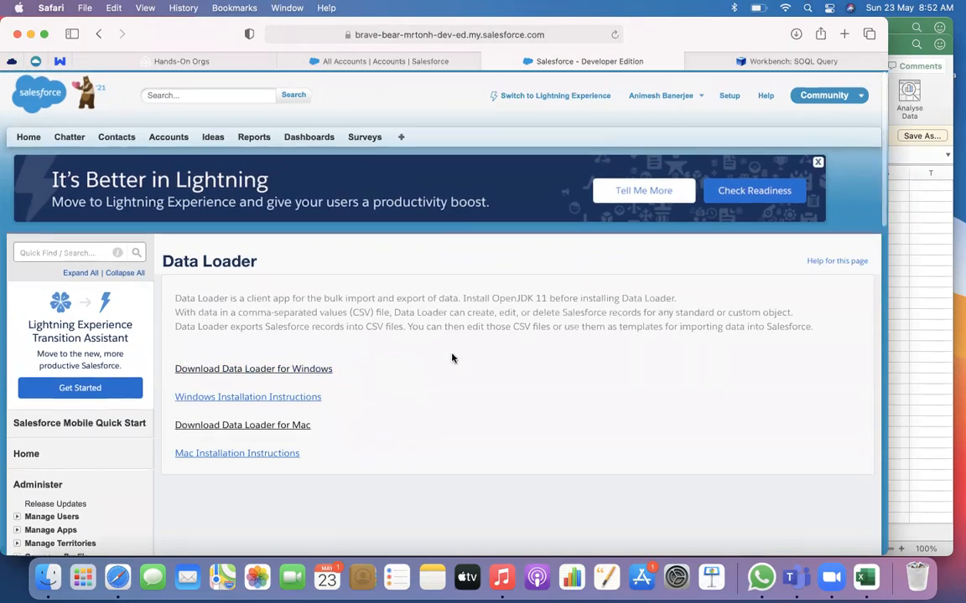
Look back at the Workbench SOQL query page and return to the All Accounts list in Salesforce Lightning
click(715, 60)
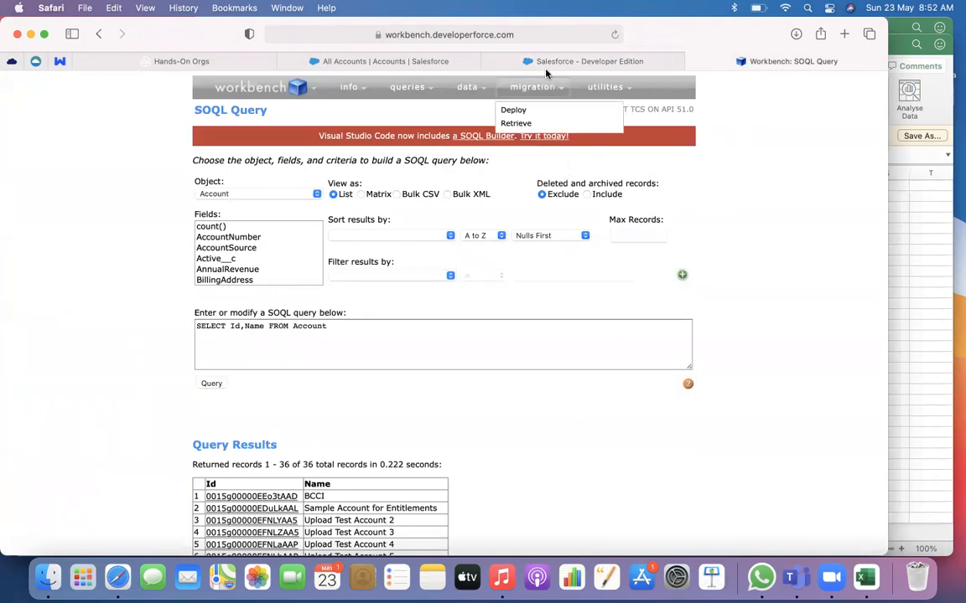
click(490, 61)
click(360, 61)
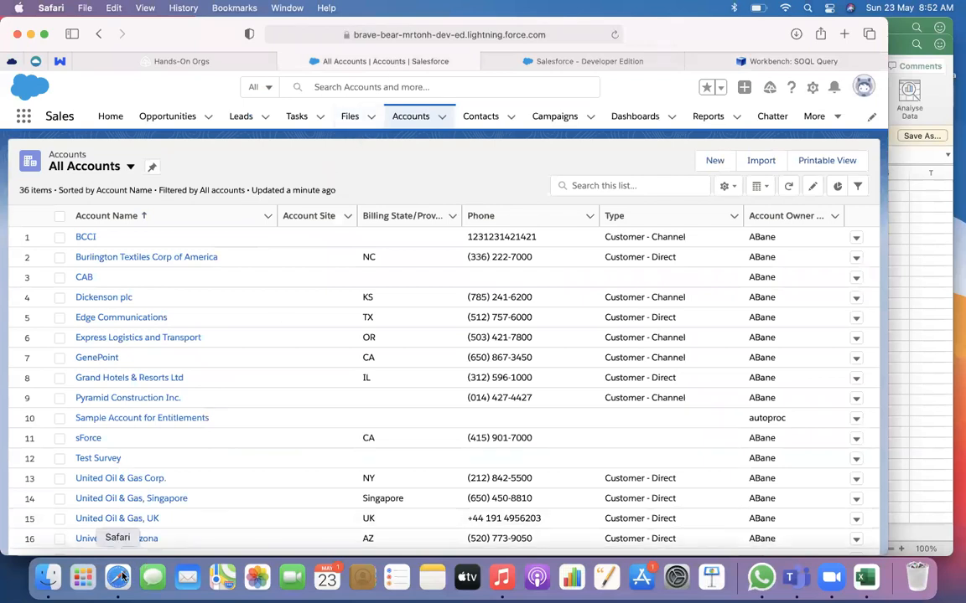
Switch to Finder and move create_results20210523031549.csv from the Downloads folder to the Bin
click(83, 581)
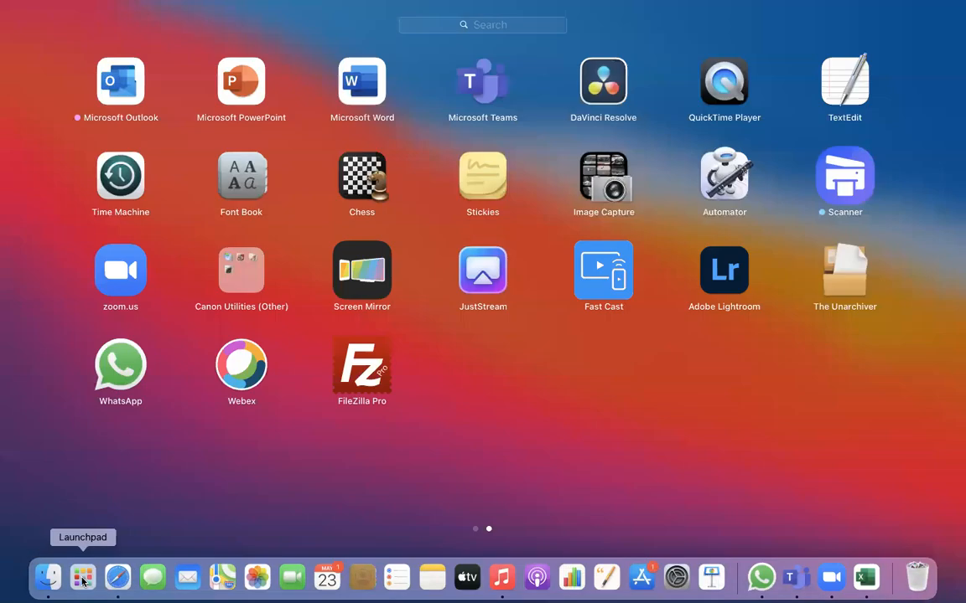
click(46, 578)
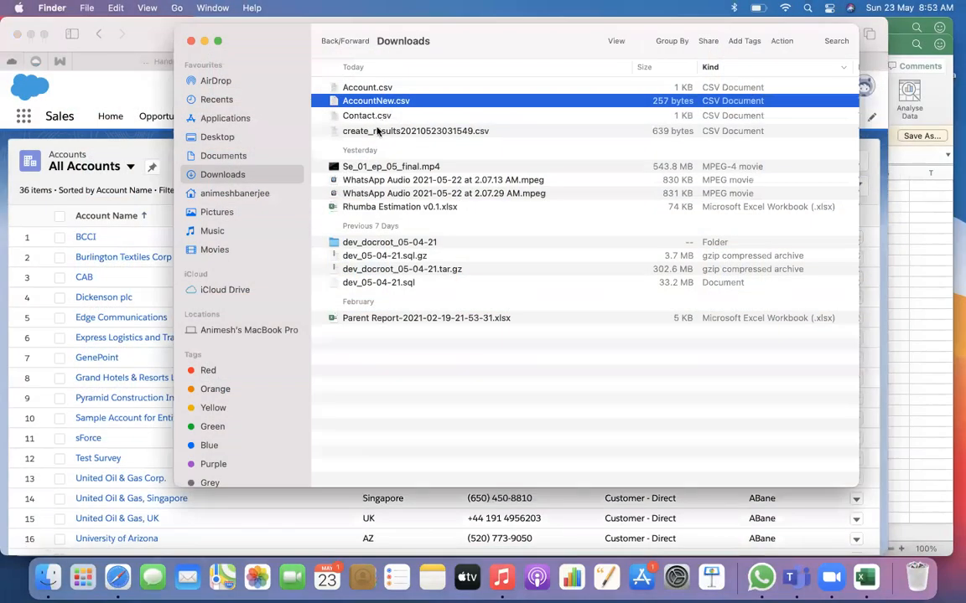
click(377, 130)
right_click(379, 132)
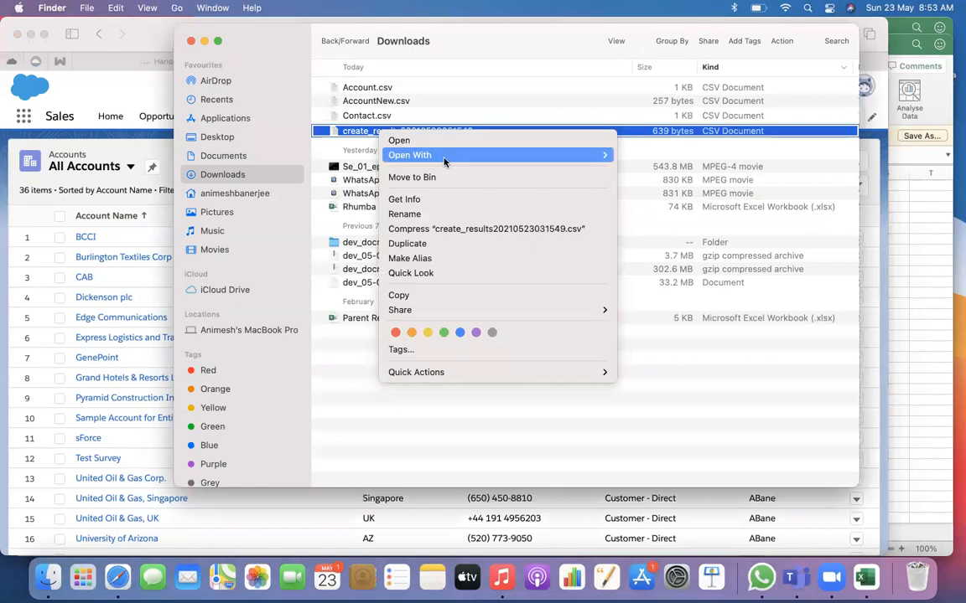
click(444, 177)
Open Contact.csv from the Downloads folder in Microsoft Excel
click(382, 117)
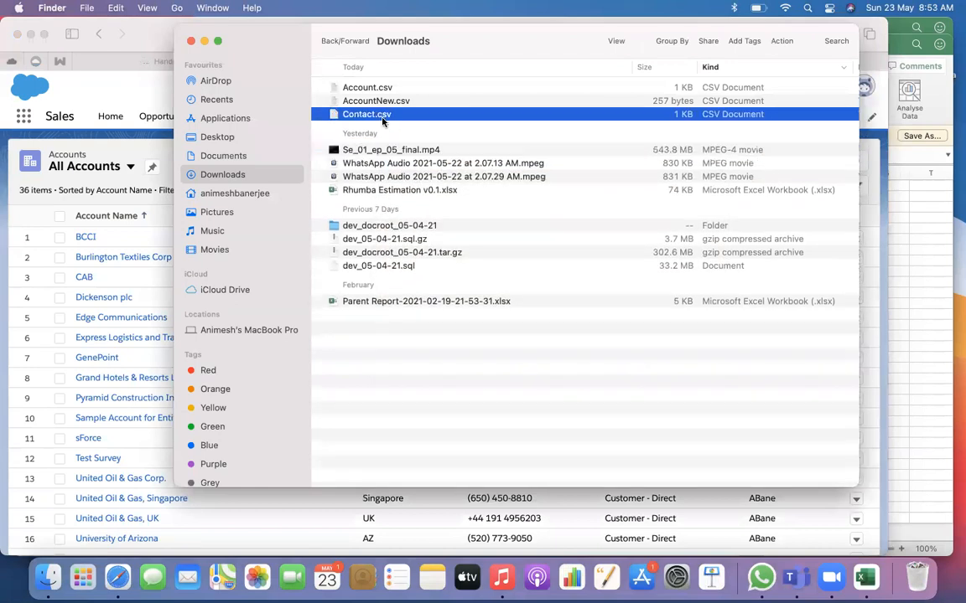
right_click(384, 118)
mouse_move(469, 140)
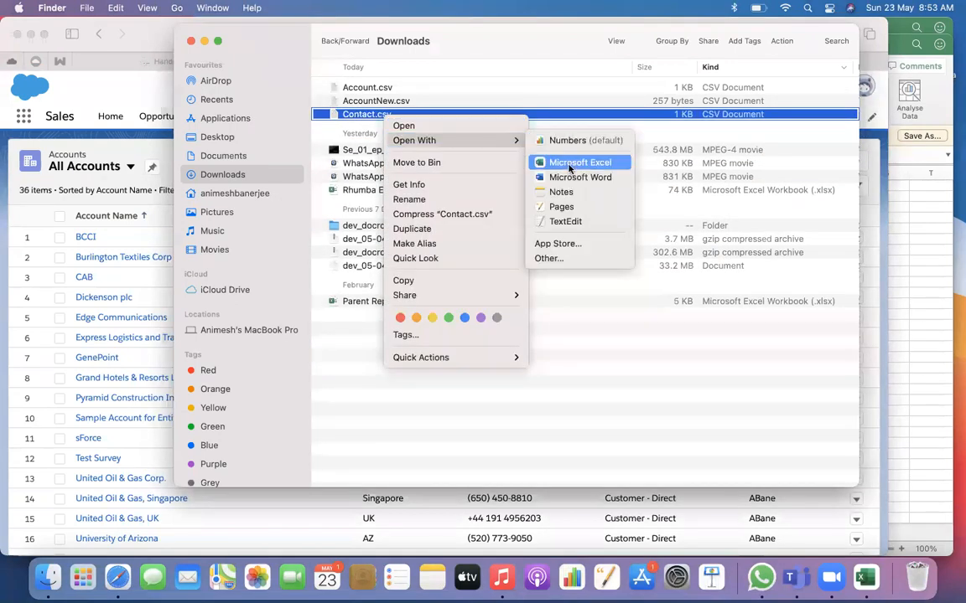
click(563, 162)
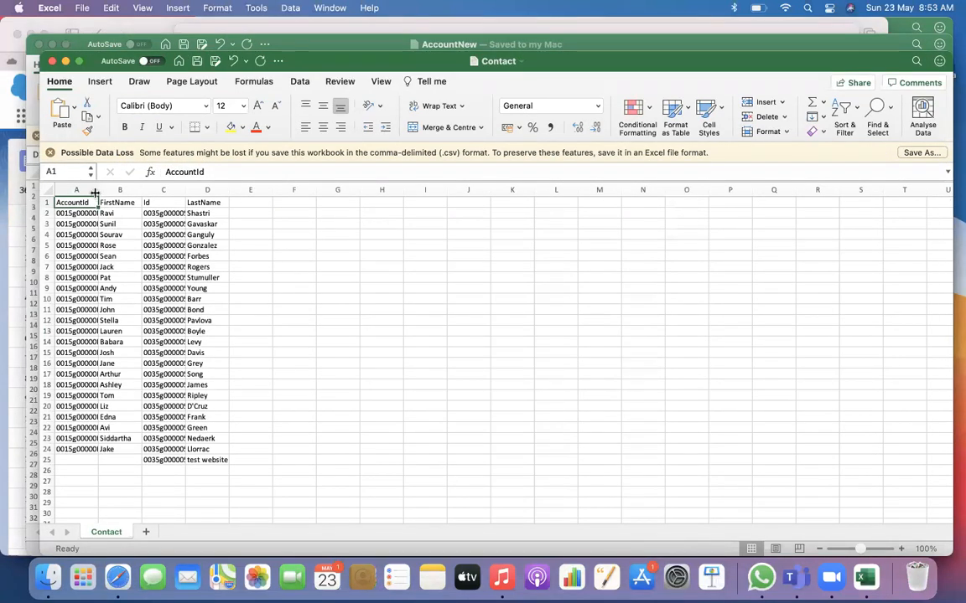
Widen the AccountId and Id columns of the Contact sheet to fit their full record IDs
drag(94, 193, 139, 192)
drag(217, 190, 217, 190)
double_click(216, 190)
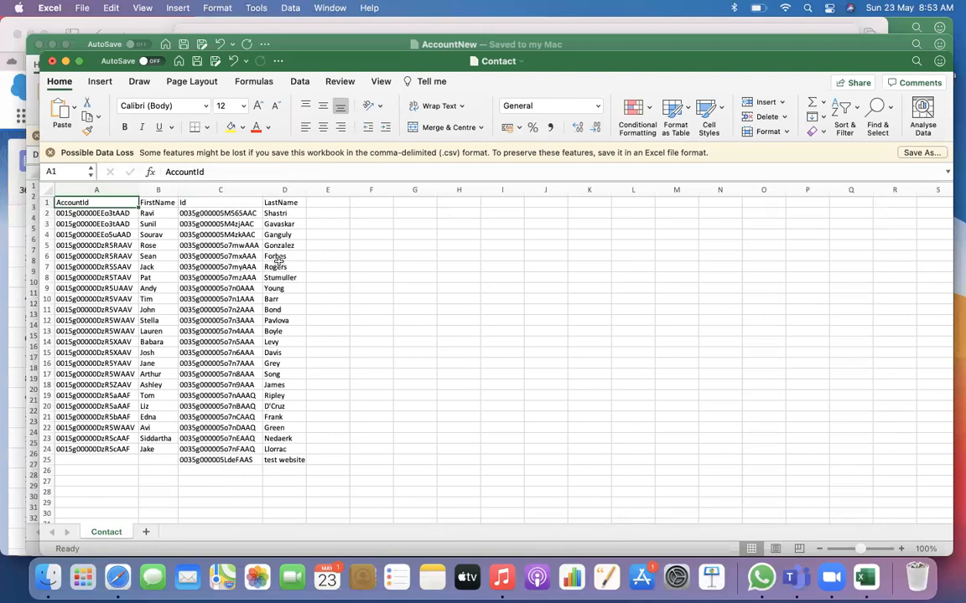
Check the blank AccountId and the LastName of the "test website" contact and select its entire row 25
click(81, 463)
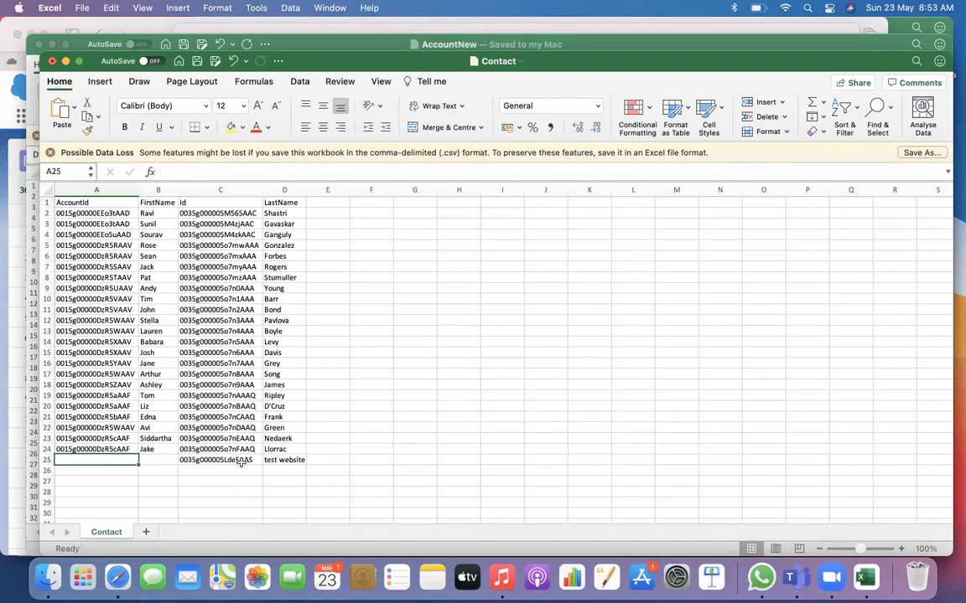
click(287, 462)
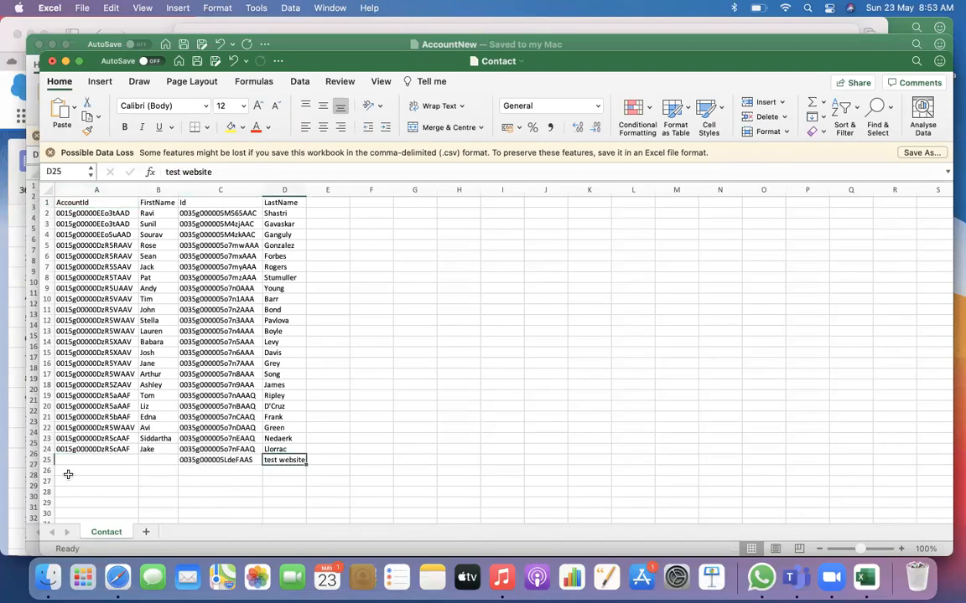
click(46, 460)
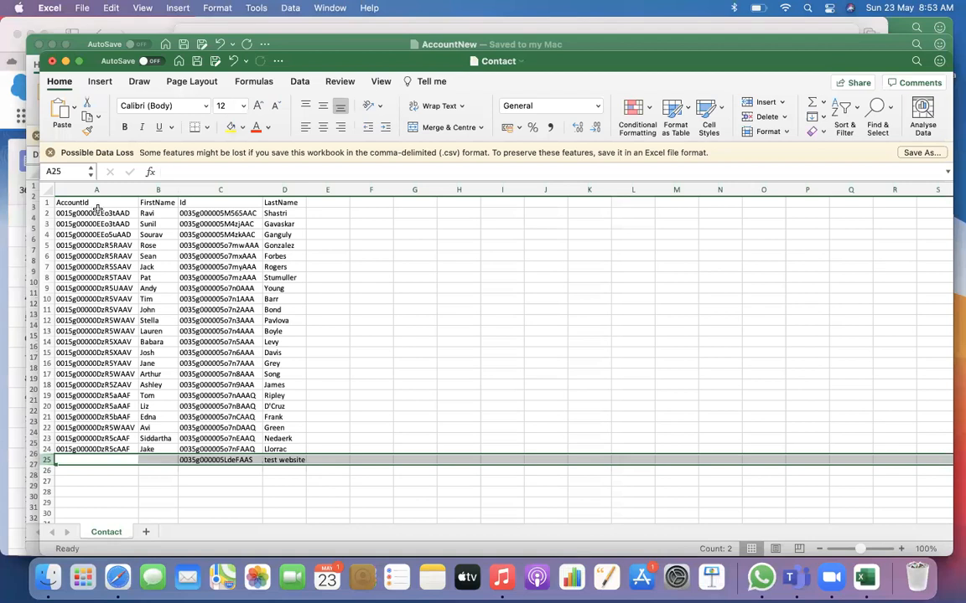
Examine the contact records in rows 2 to 24, comparing the AccountId and Id values of the first two contacts
drag(84, 213, 297, 454)
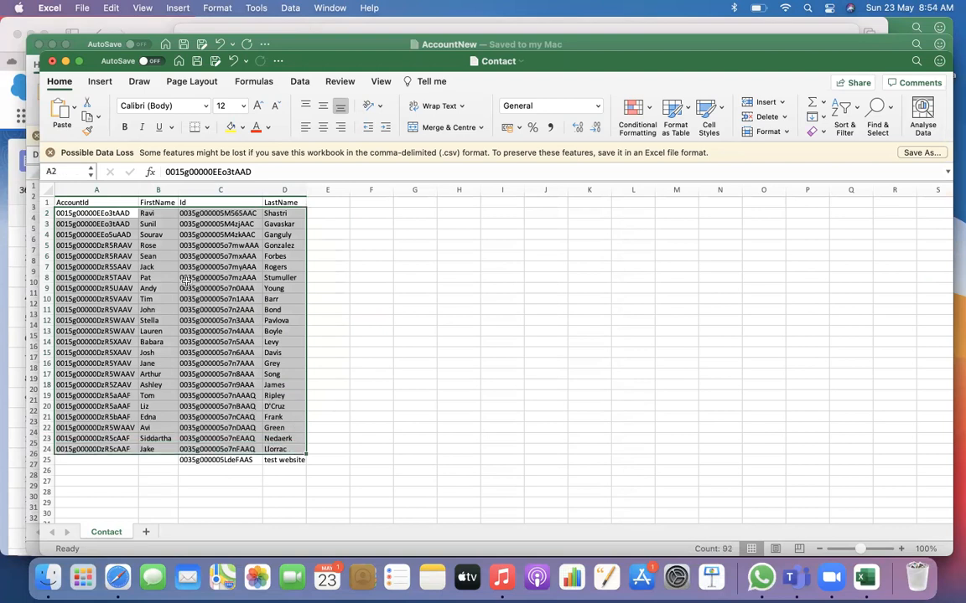
click(113, 213)
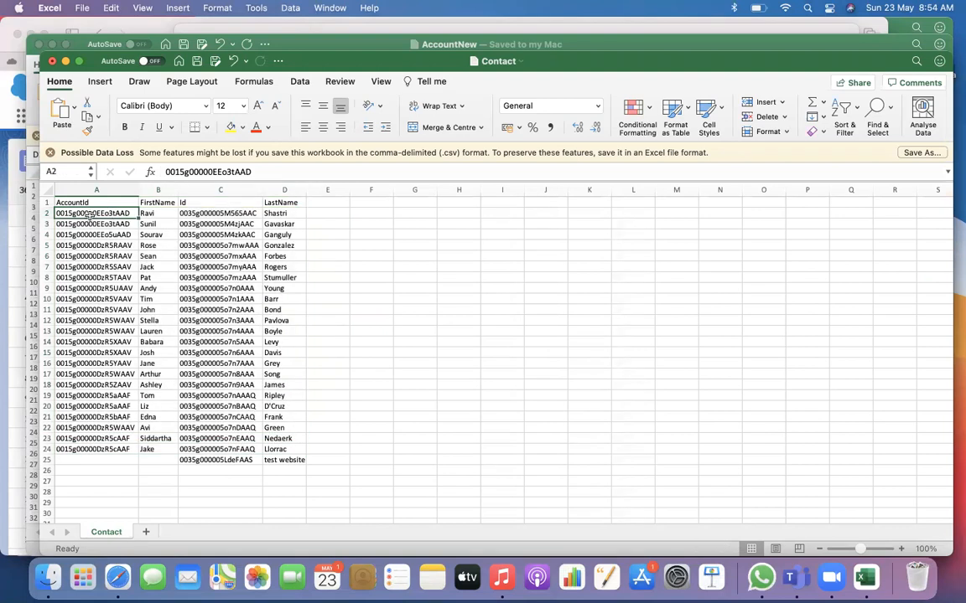
drag(97, 213, 102, 453)
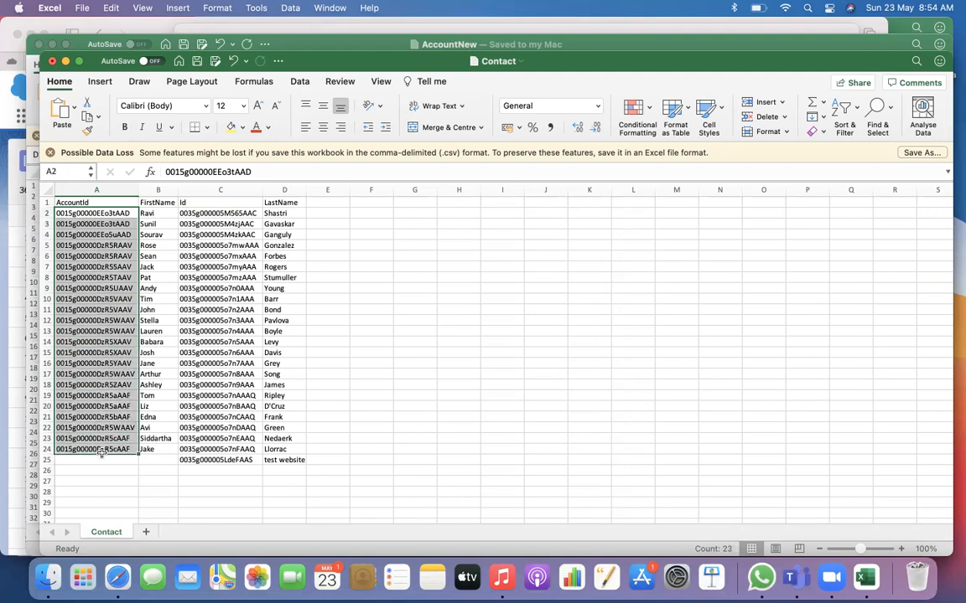
click(100, 310)
drag(113, 214, 124, 353)
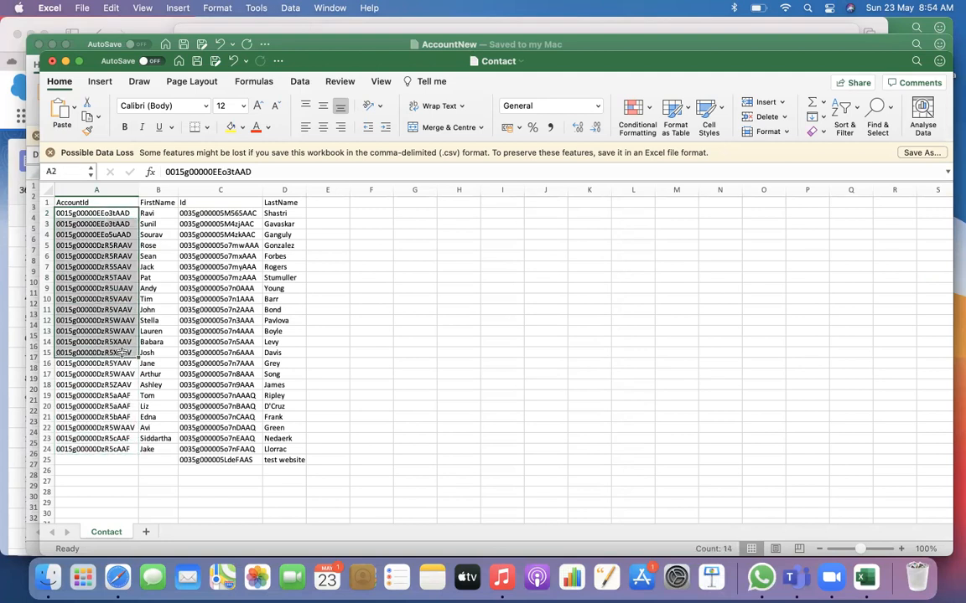
click(125, 213)
drag(126, 213, 128, 224)
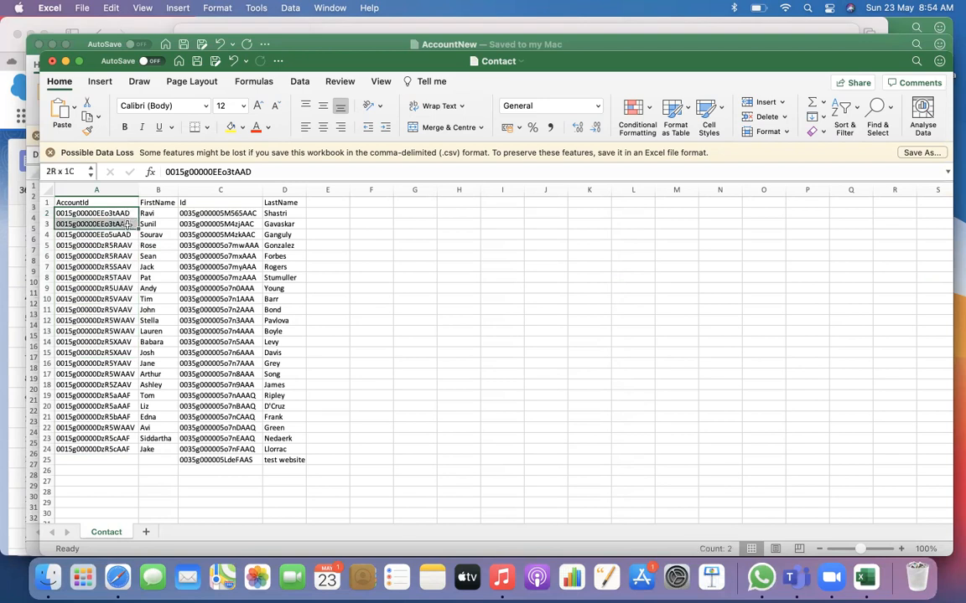
drag(212, 214, 214, 225)
drag(119, 213, 119, 221)
click(113, 472)
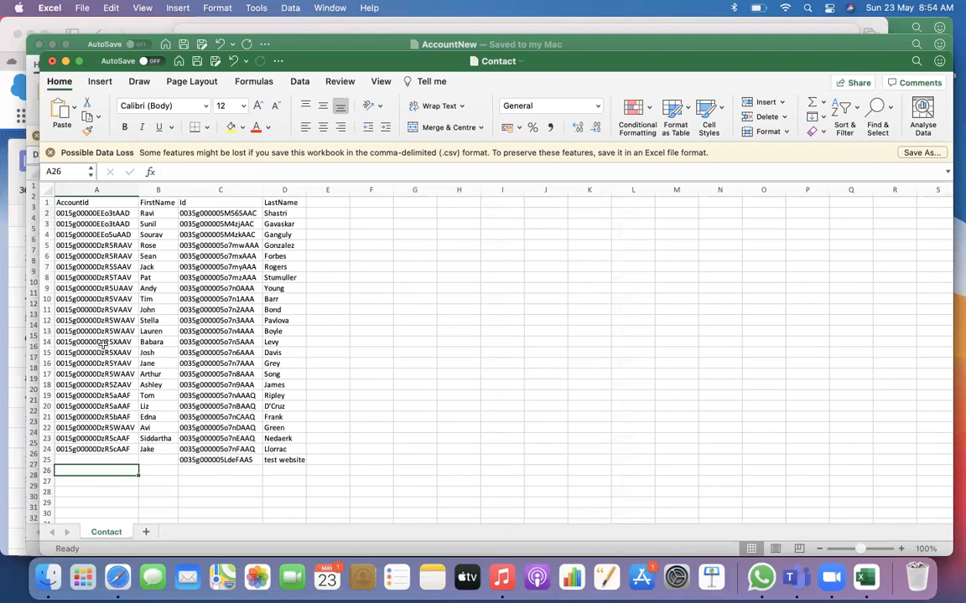
Delete all contact records in rows 2 to 25 of the Contact sheet, keeping the header row
drag(46, 213, 53, 467)
right_click(46, 422)
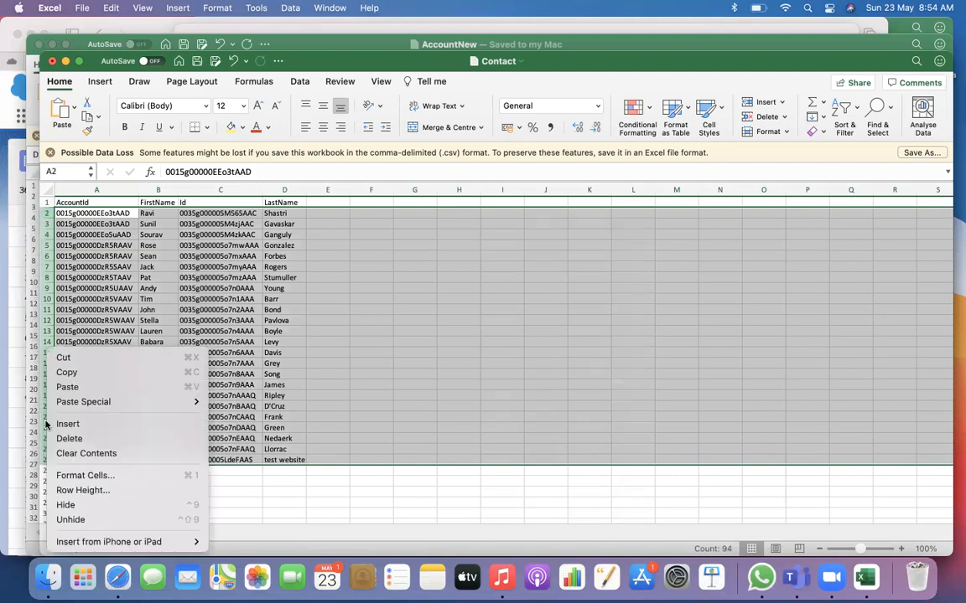
click(59, 438)
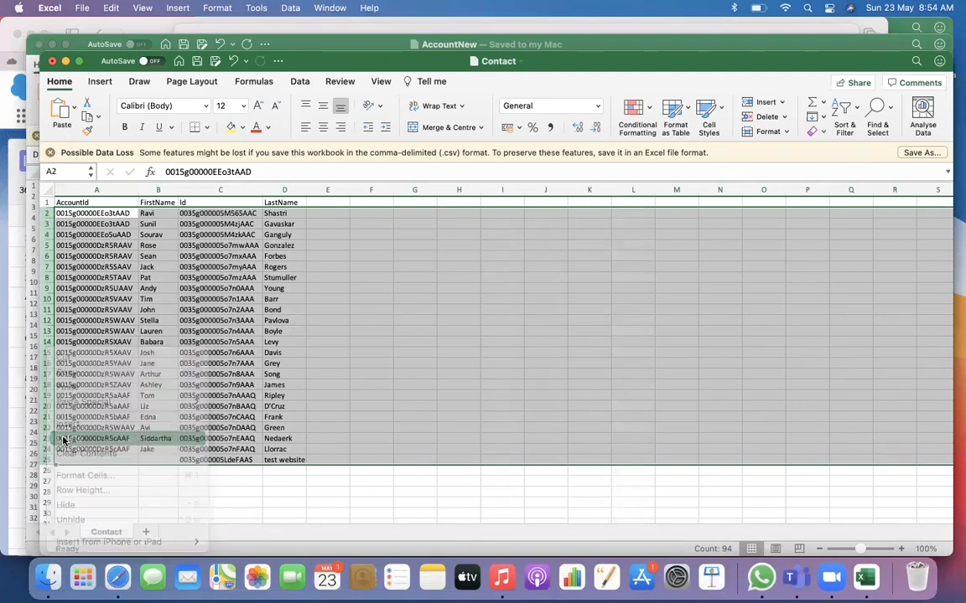
click(119, 255)
Enter "Upload" as the FirstName in row 2 of the Contact sheet
click(168, 211)
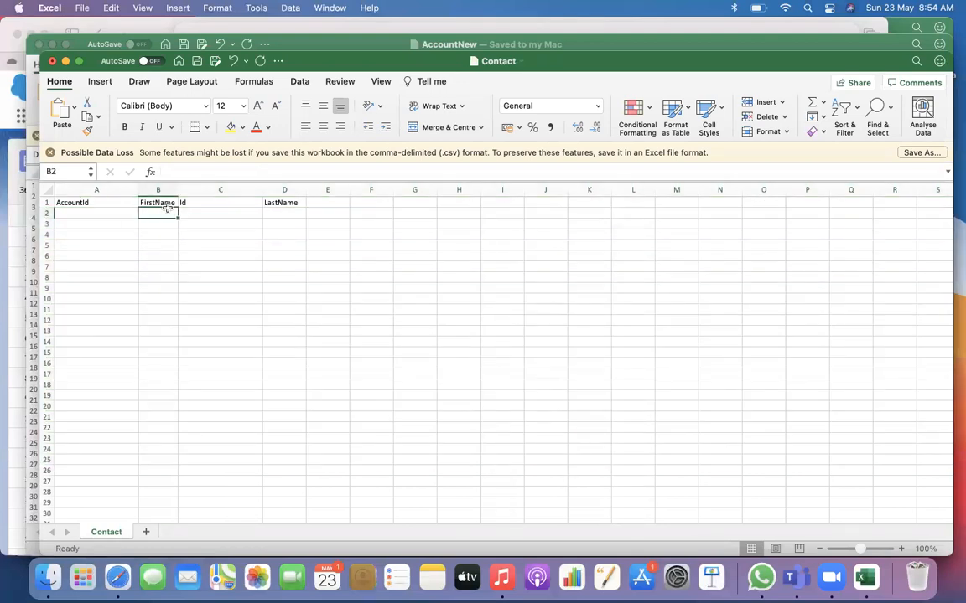
text(Uploa)
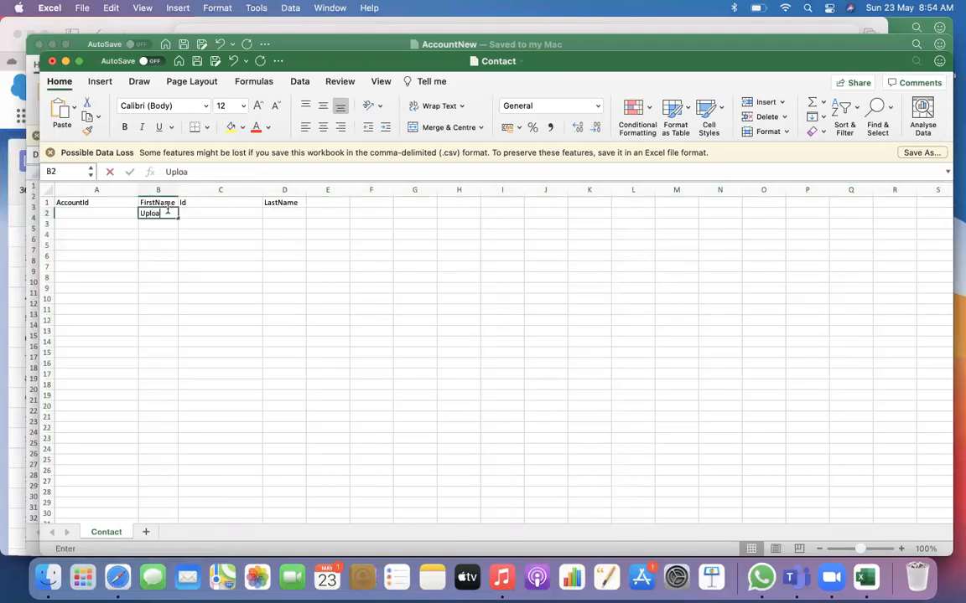
text(d)
Enter "Test 1" as the LastName in row 2 and fill the series down to "Test 10" in row 11
click(280, 214)
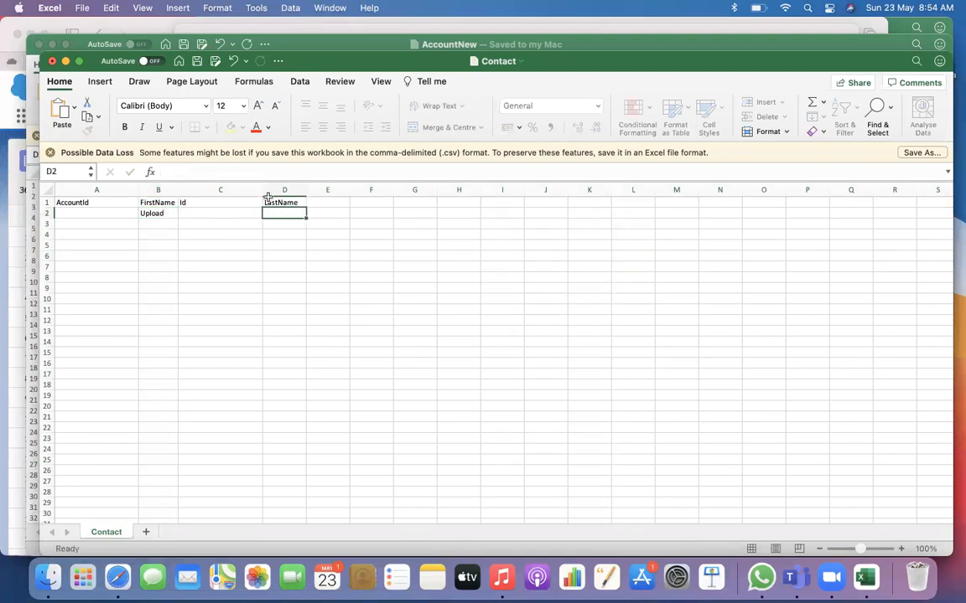
text(Test)
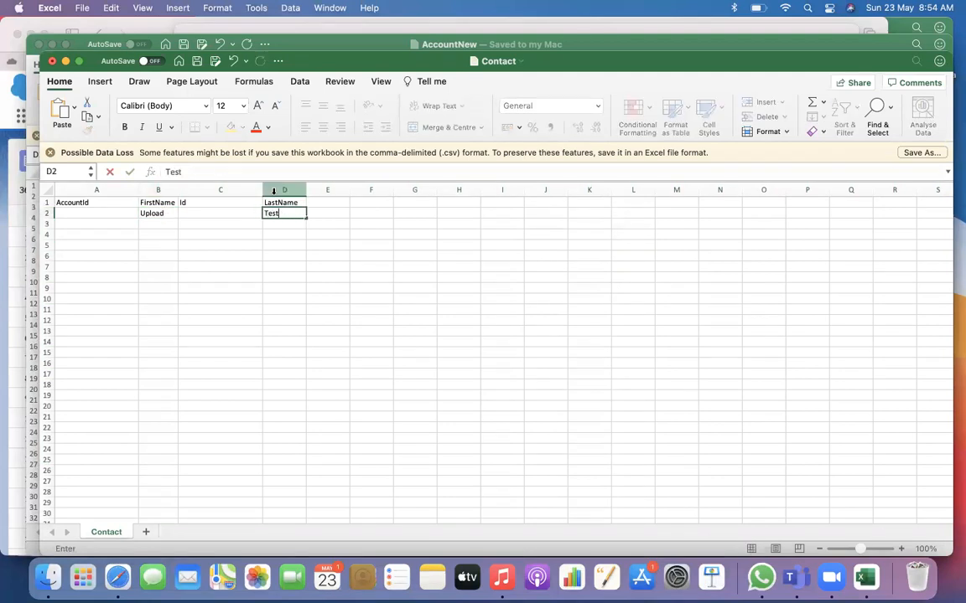
key(Return)
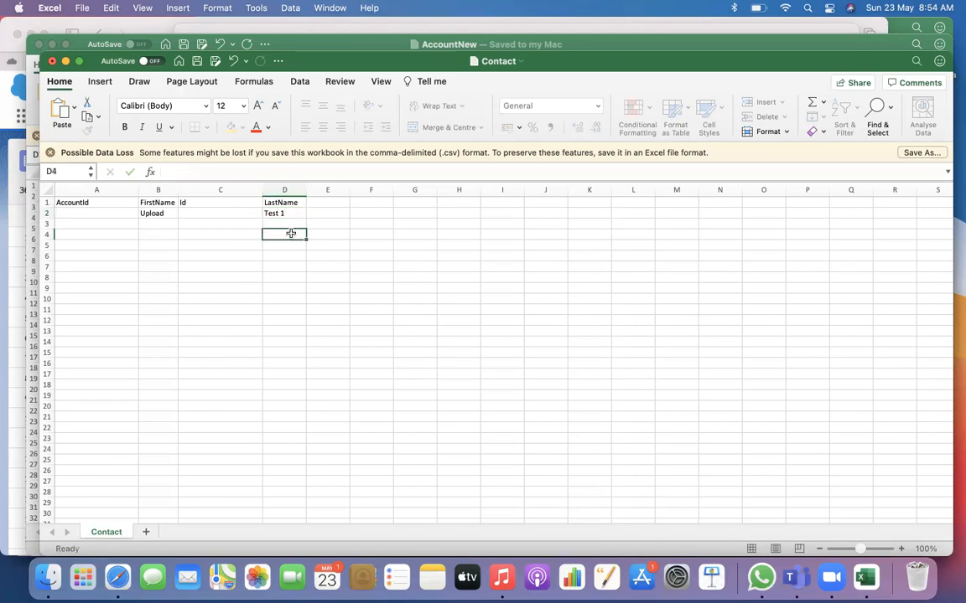
click(286, 216)
drag(305, 222, 306, 312)
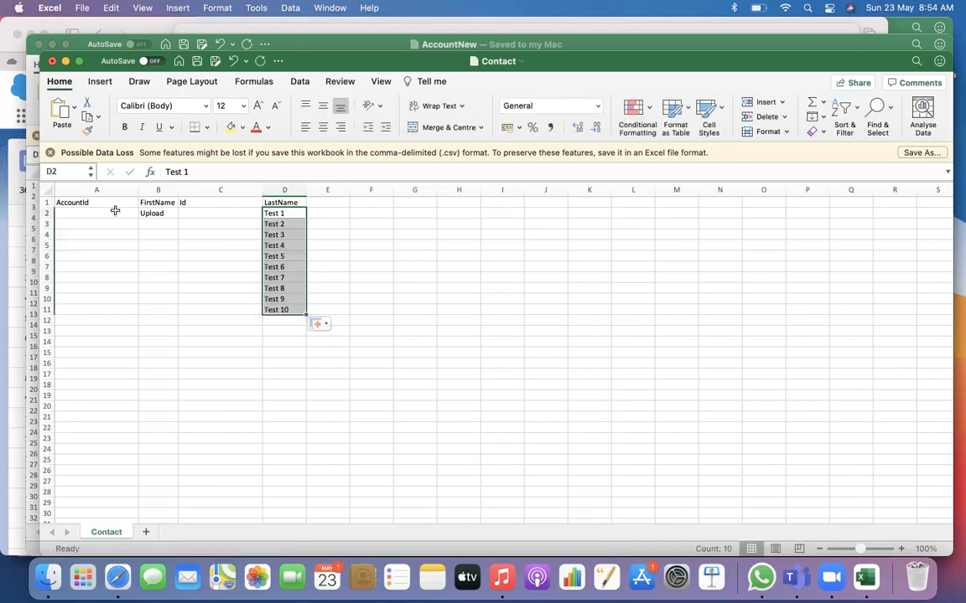
Change the FirstName in row 2 to "Upload 1" and fill the series down to "Upload 10" in row 11
click(160, 219)
click(167, 214)
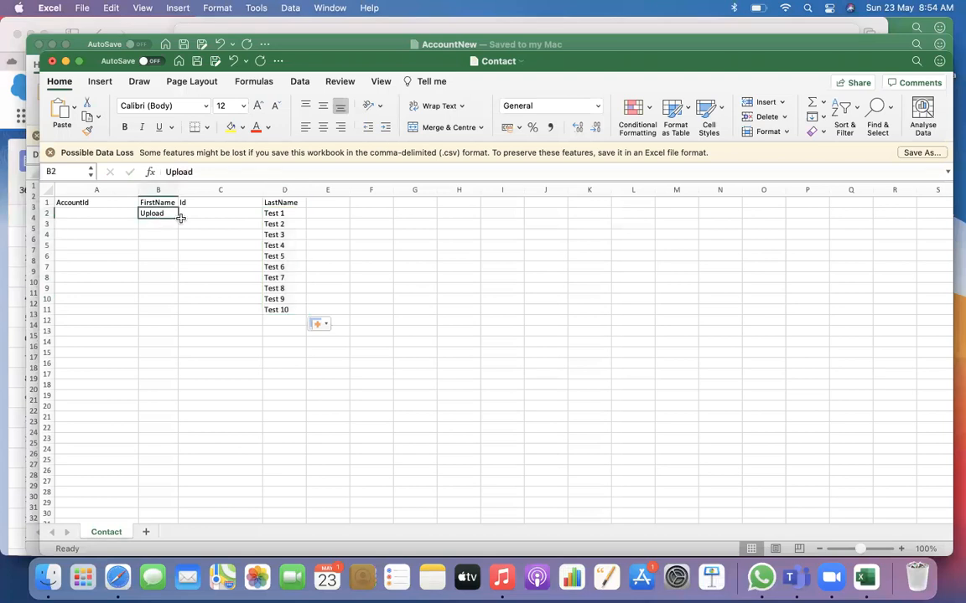
drag(178, 217, 177, 312)
drag(166, 212, 178, 312)
double_click(171, 213)
text(1)
click(196, 350)
click(182, 202)
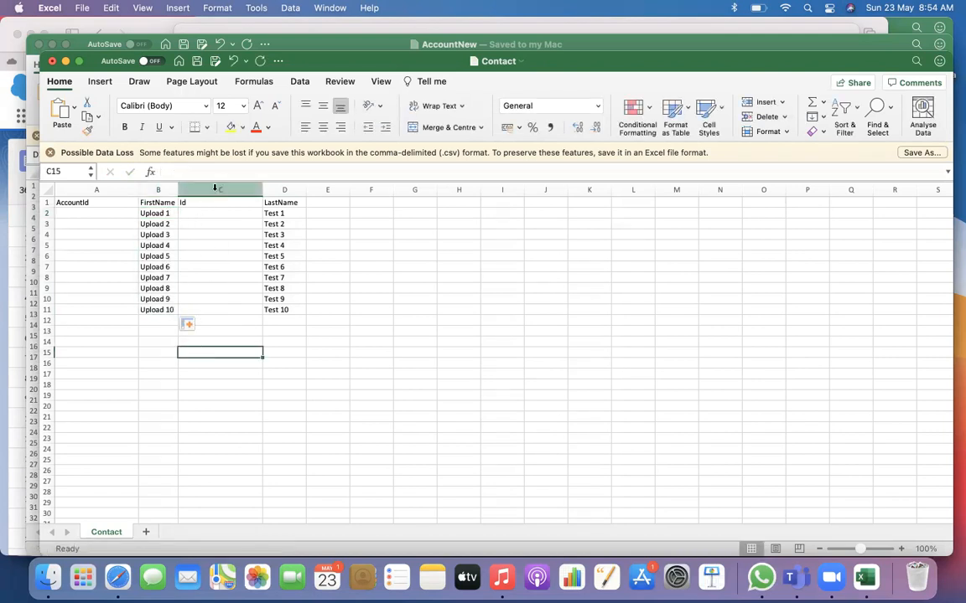
click(195, 190)
click(394, 349)
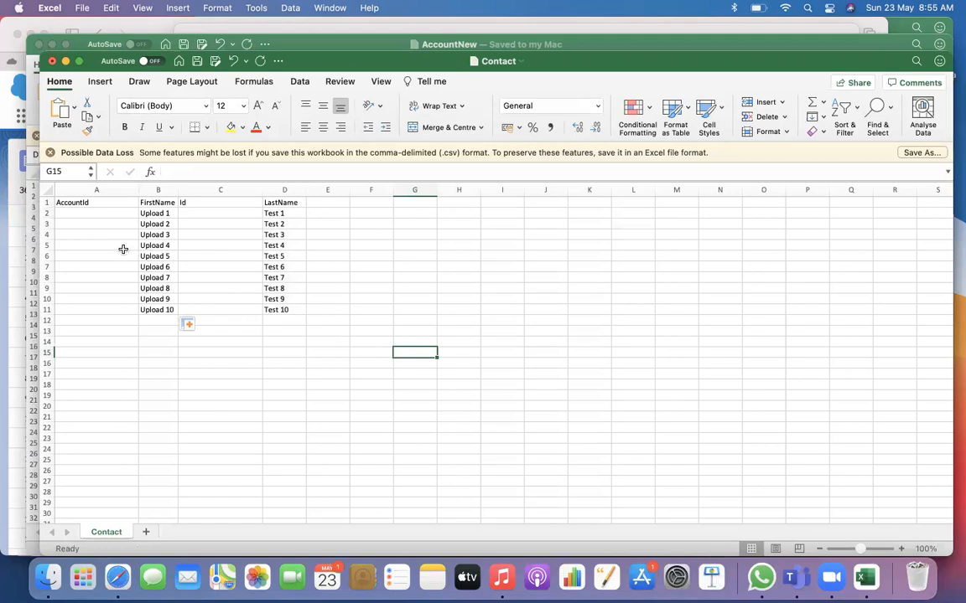
Select the first empty AccountId cell in the Contact sheet and close the AccountNew workbook
click(100, 214)
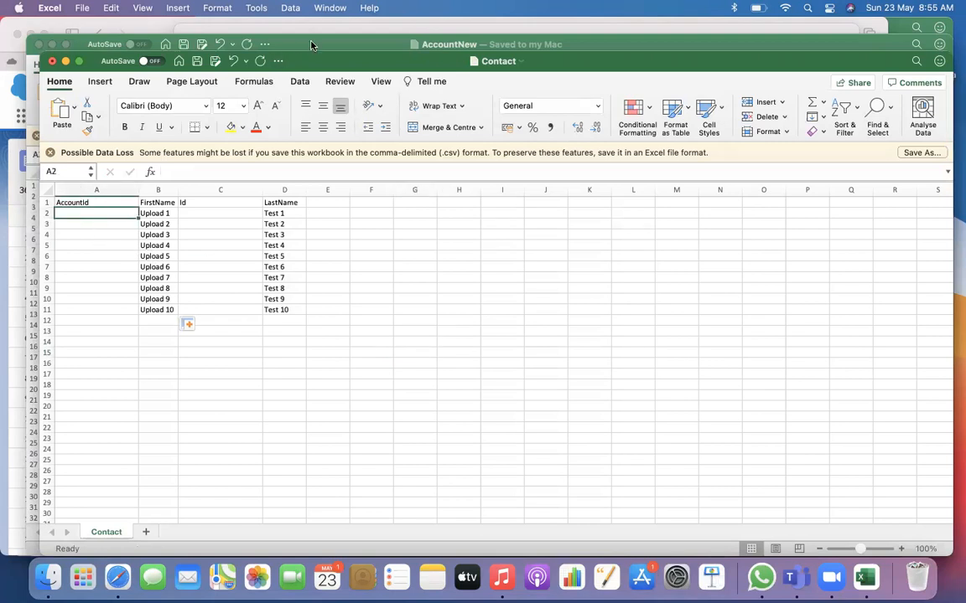
click(279, 43)
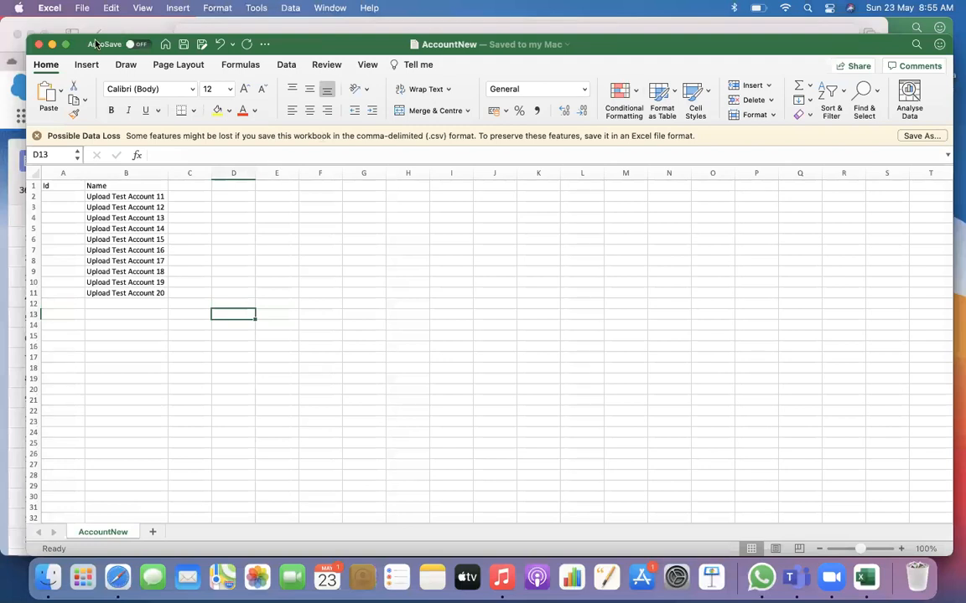
click(39, 45)
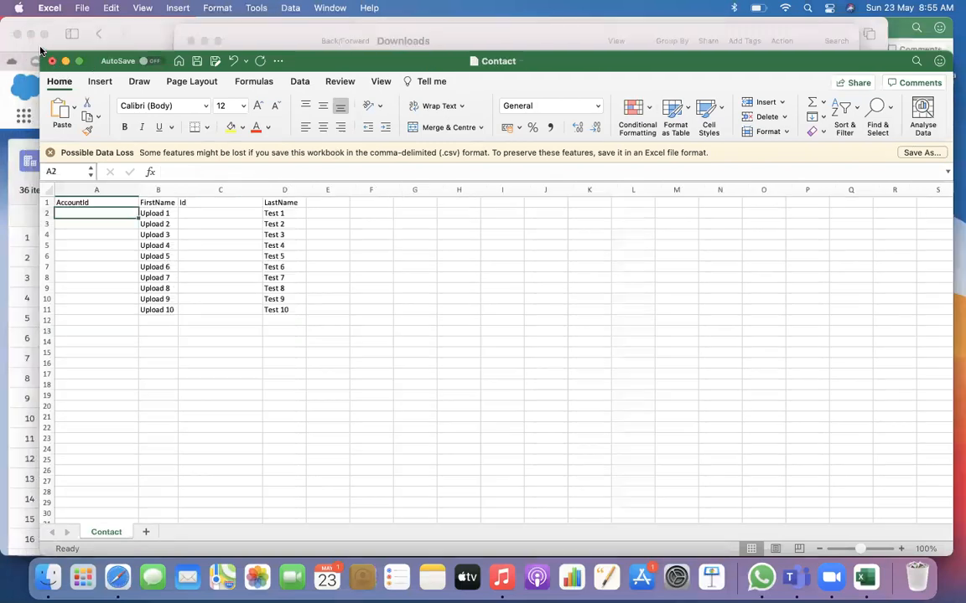
Switch to Finder and open Account.csv from the Downloads folder in Microsoft Excel
click(327, 36)
click(374, 88)
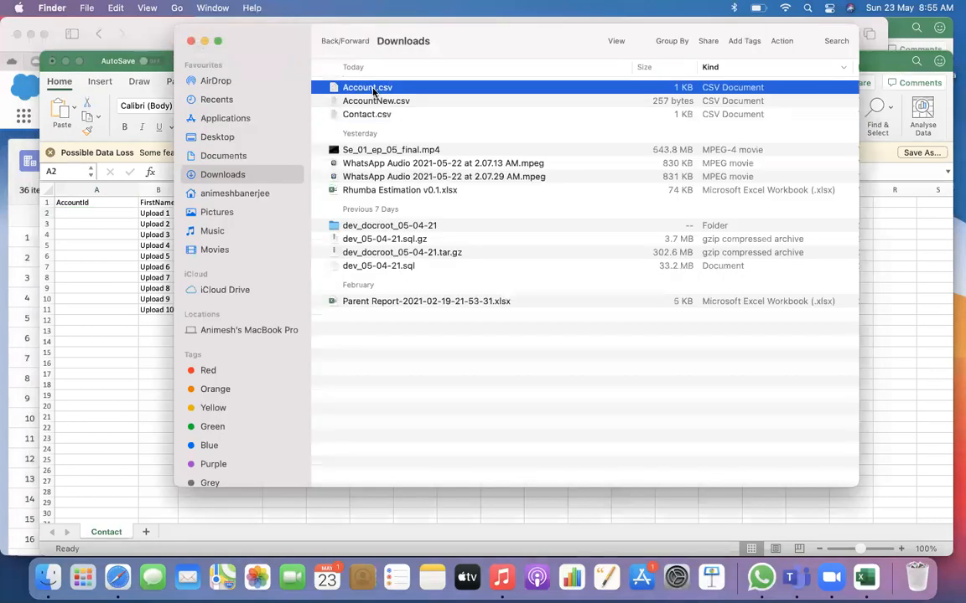
right_click(374, 89)
mouse_move(441, 111)
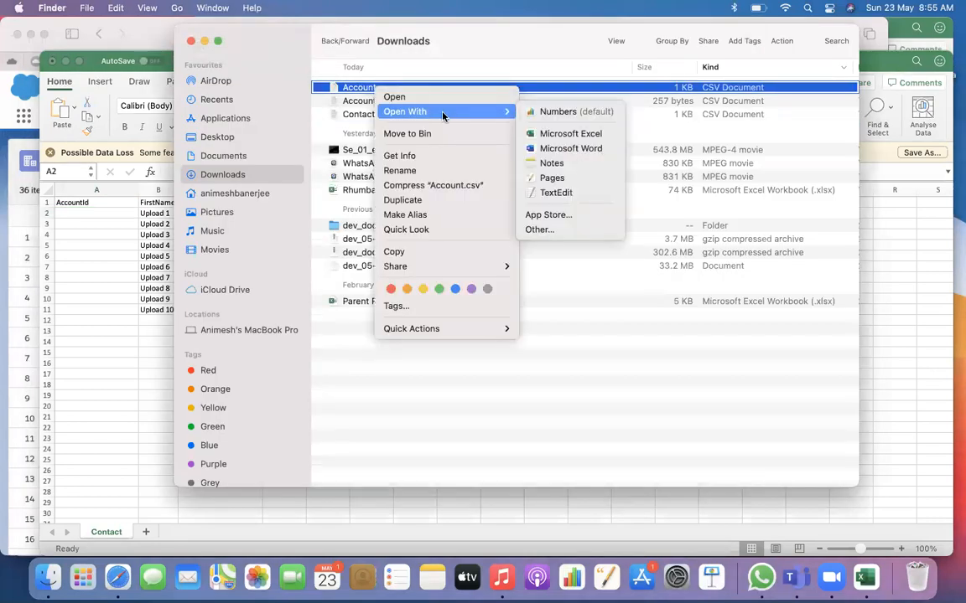
click(544, 134)
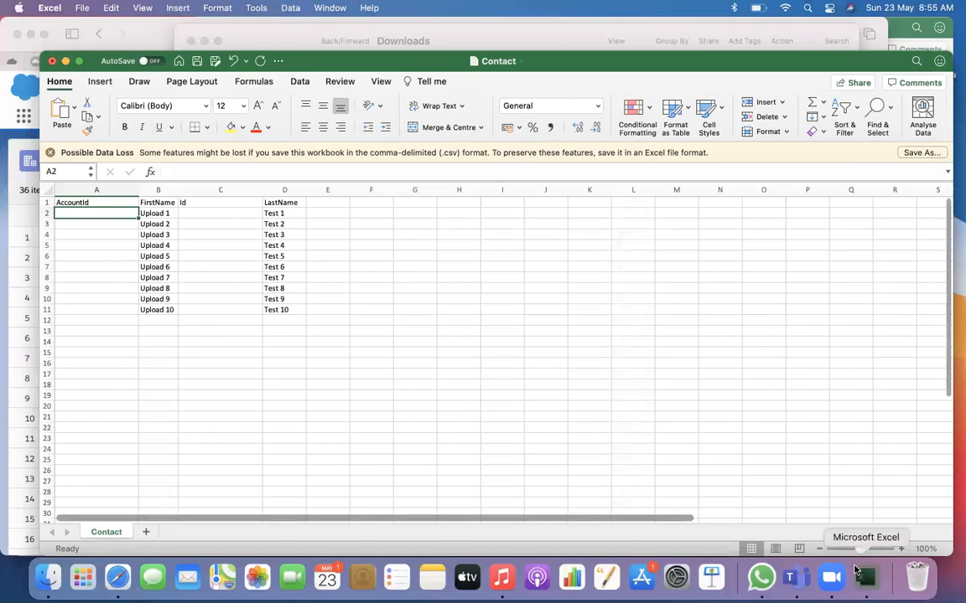
click(315, 32)
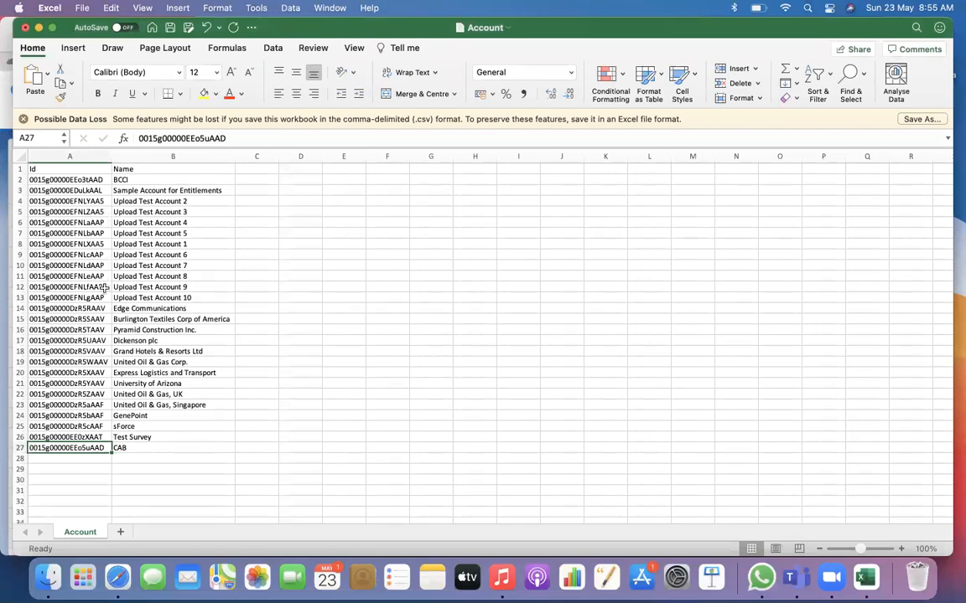
Copy the Id of Upload Test Account 2 from the Account sheet
click(92, 202)
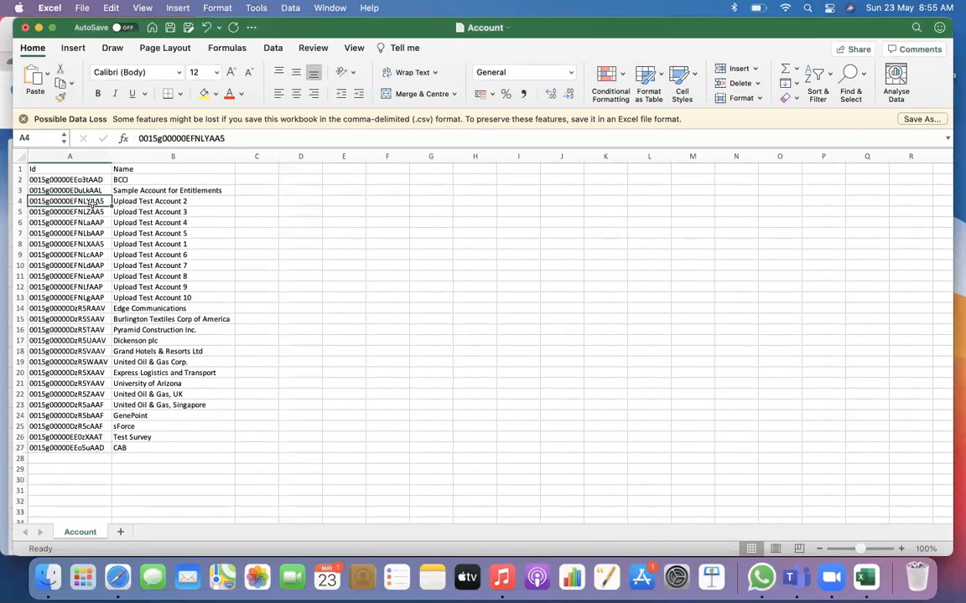
key(super+c)
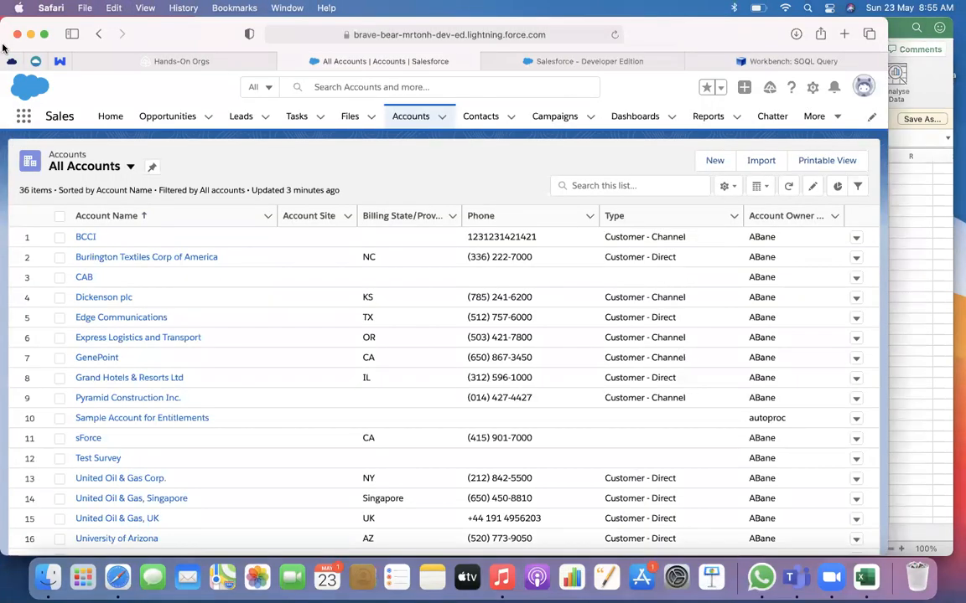
click(5, 45)
key(super+Tab)
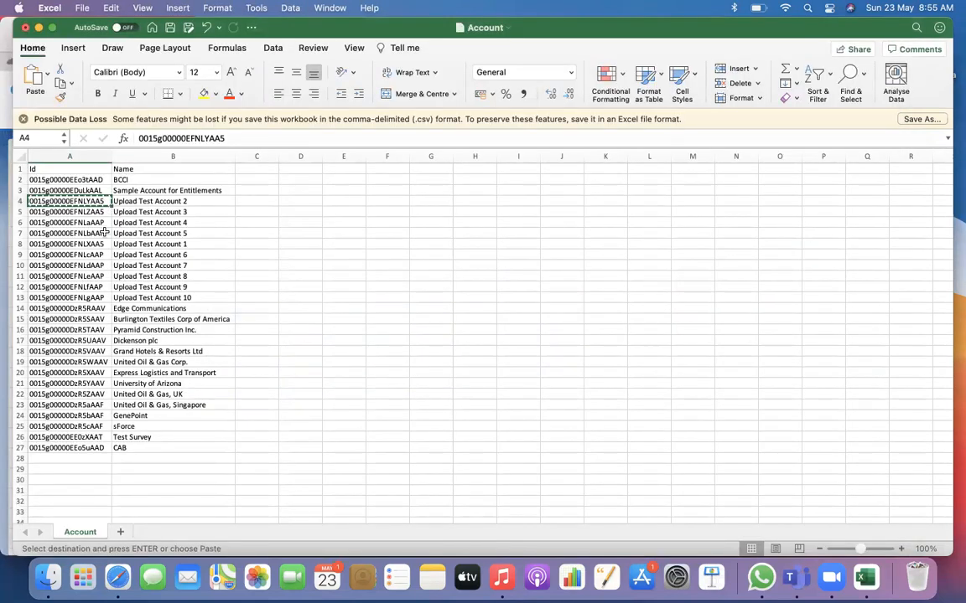
scroll(94, 216, down, 2)
scroll(95, 216, up, 2)
Copy the Id of the BCCI account from cell A2 of the Account sheet
click(73, 181)
key(super+c)
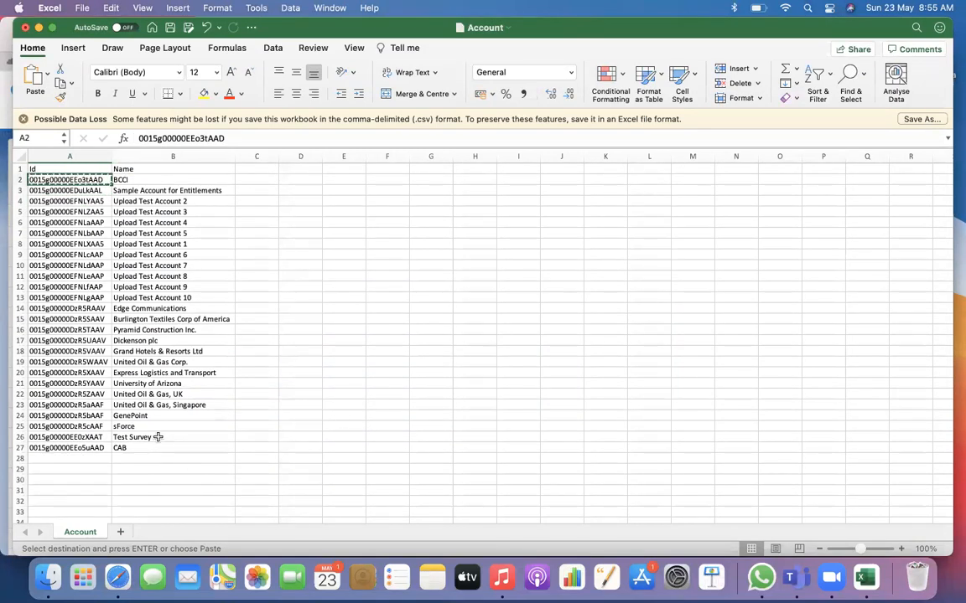
click(96, 436)
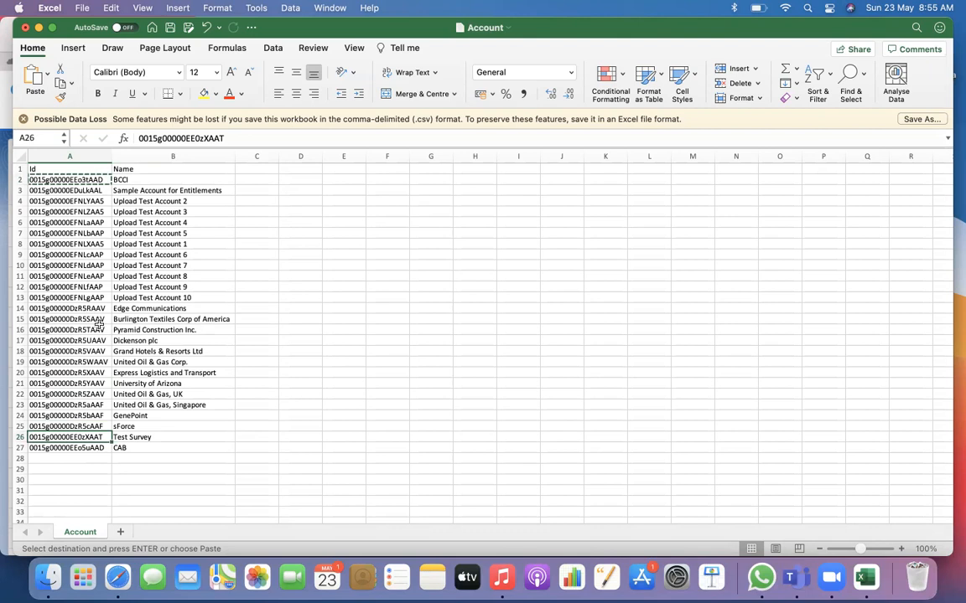
click(48, 169)
click(47, 180)
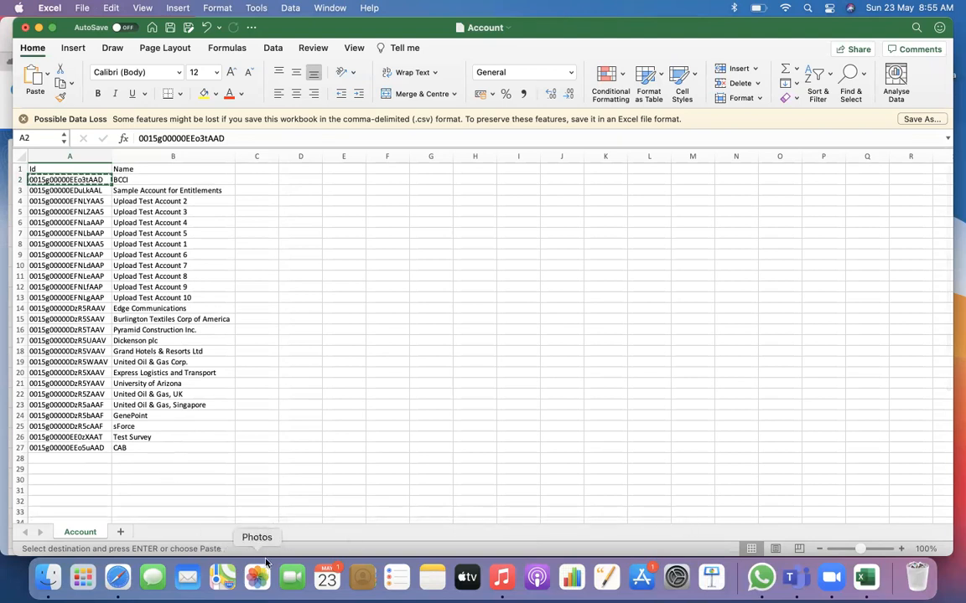
key(super+Tab)
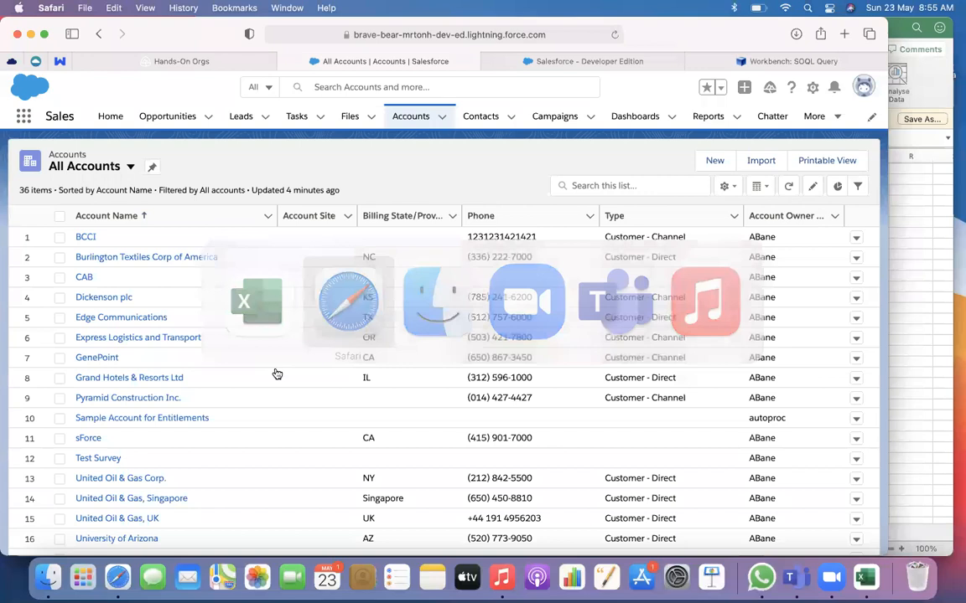
key(super+Tab)
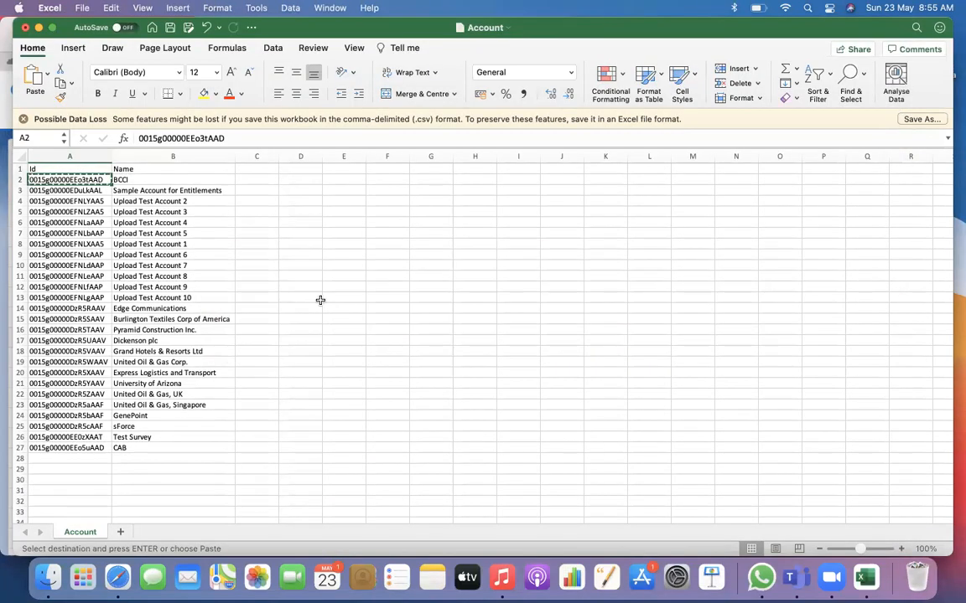
click(6, 42)
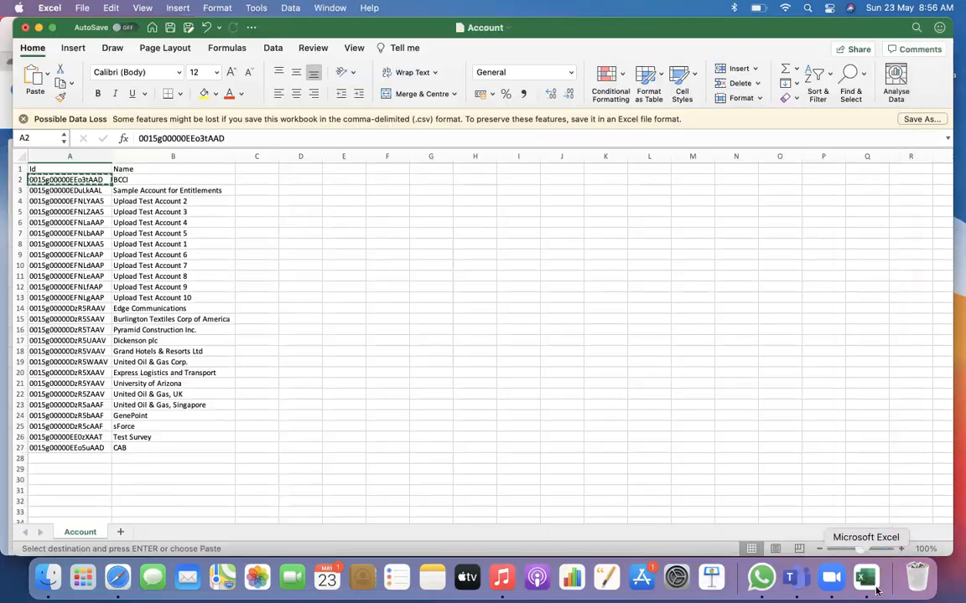
click(898, 369)
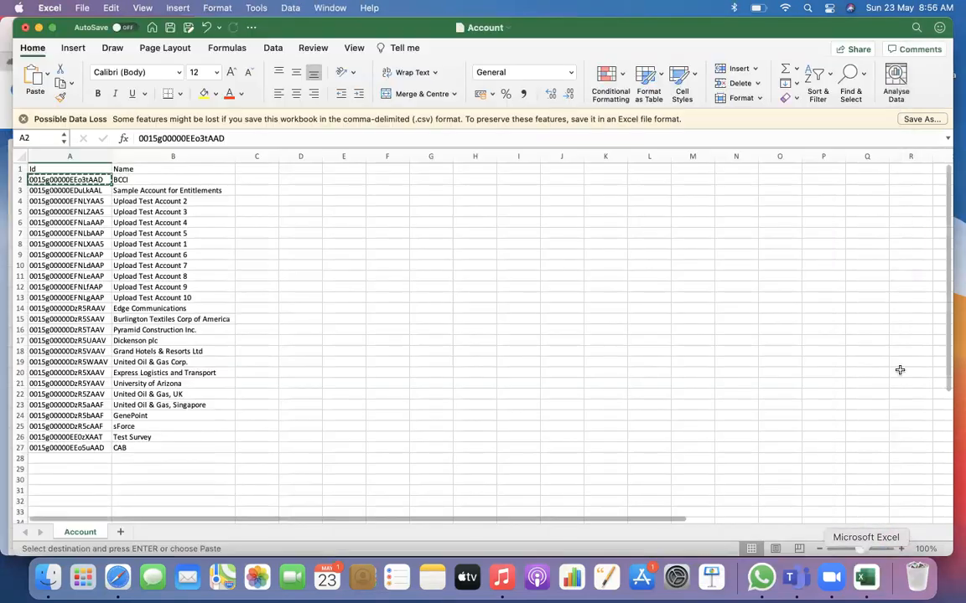
Paste the copied BCCI account Id into the Contact sheet's AccountId cells A2 through A6, covering contacts Upload 1 to Upload 5
drag(296, 30, 472, 40)
click(87, 57)
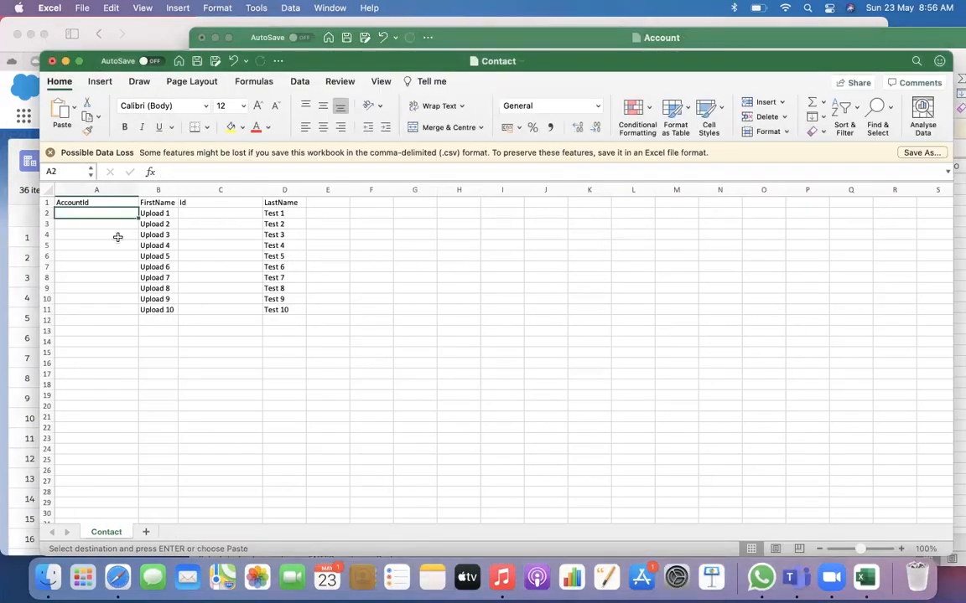
key(super+v)
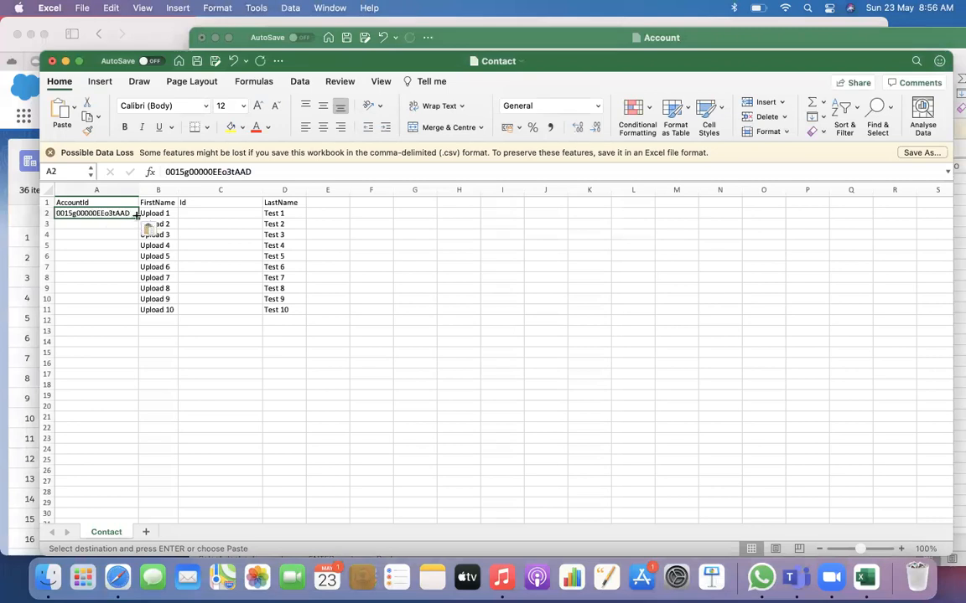
key(super+c)
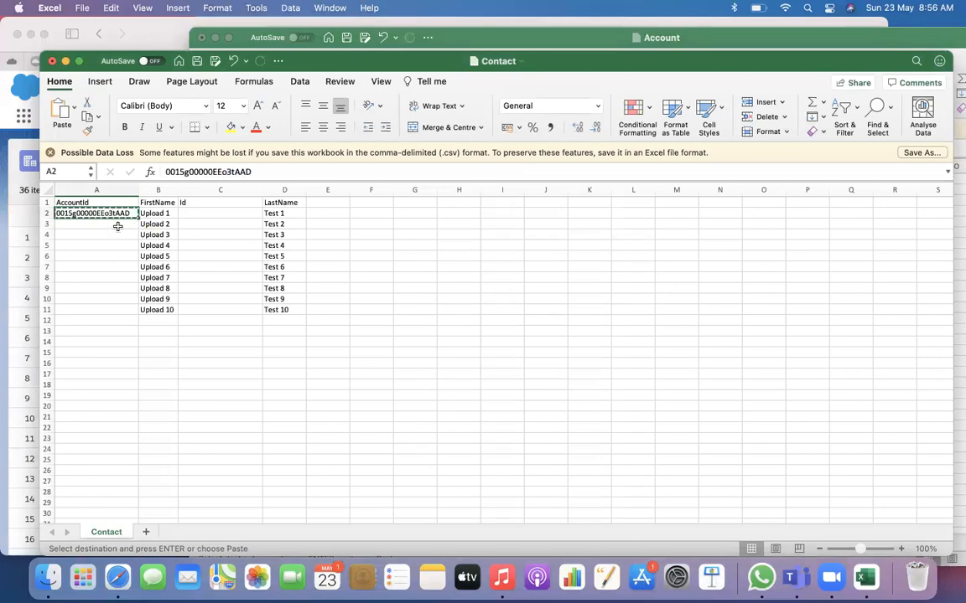
drag(116, 223, 123, 259)
key(super+v)
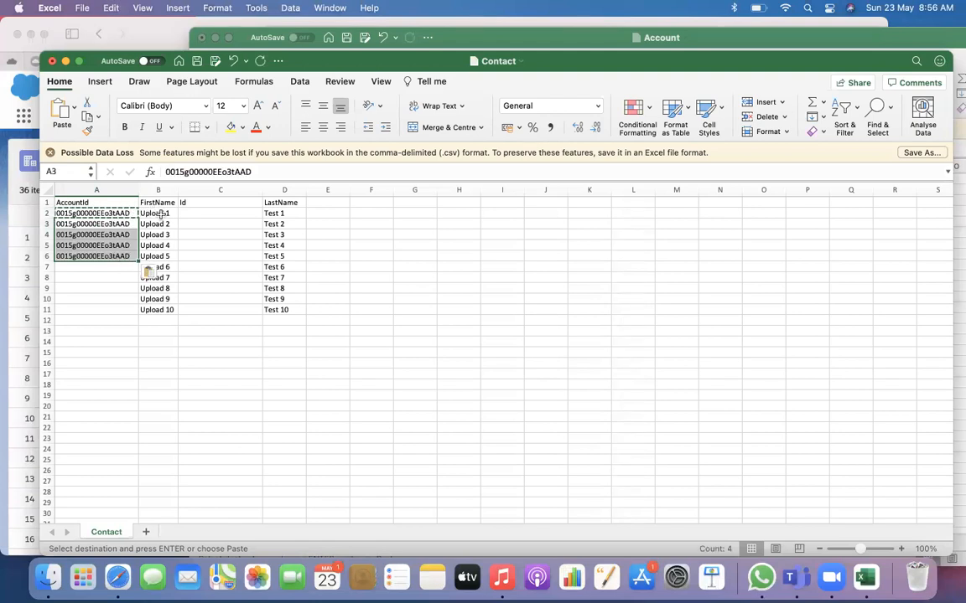
drag(48, 213, 49, 257)
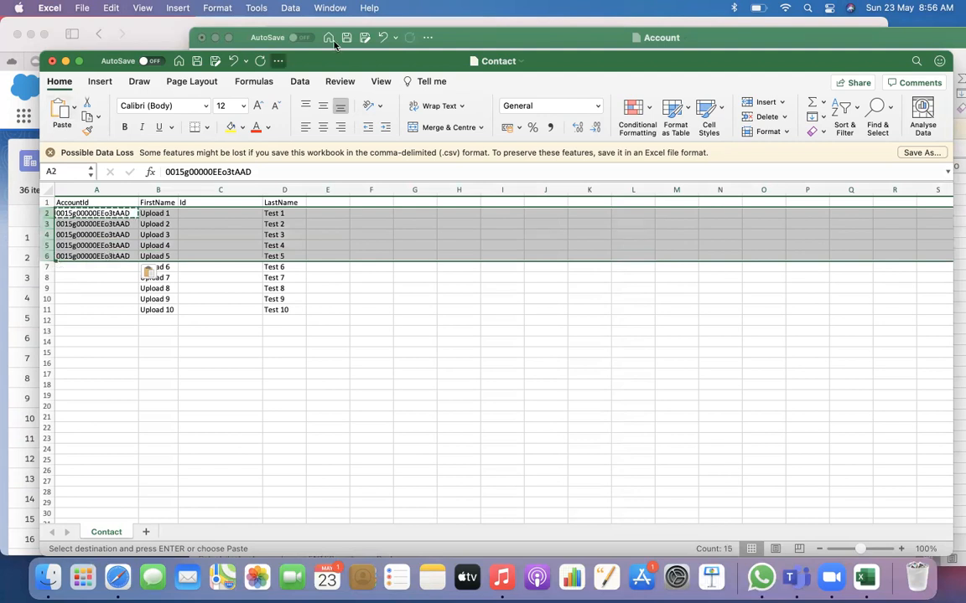
Copy the Sample Account for Entitlements Id from the Account sheet into Contact cells A7 through A11 and save the Contact file
click(421, 35)
click(276, 201)
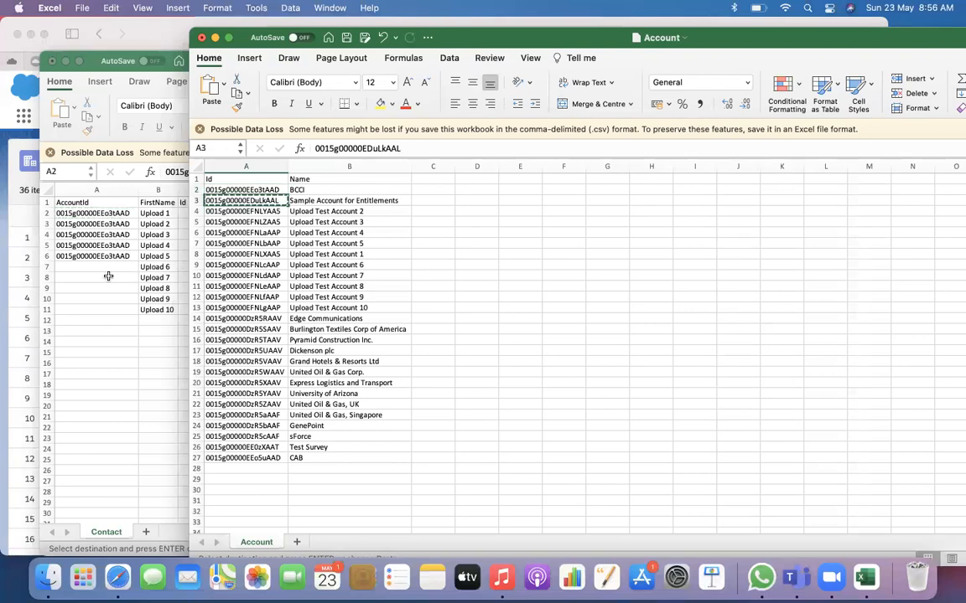
click(109, 274)
click(123, 267)
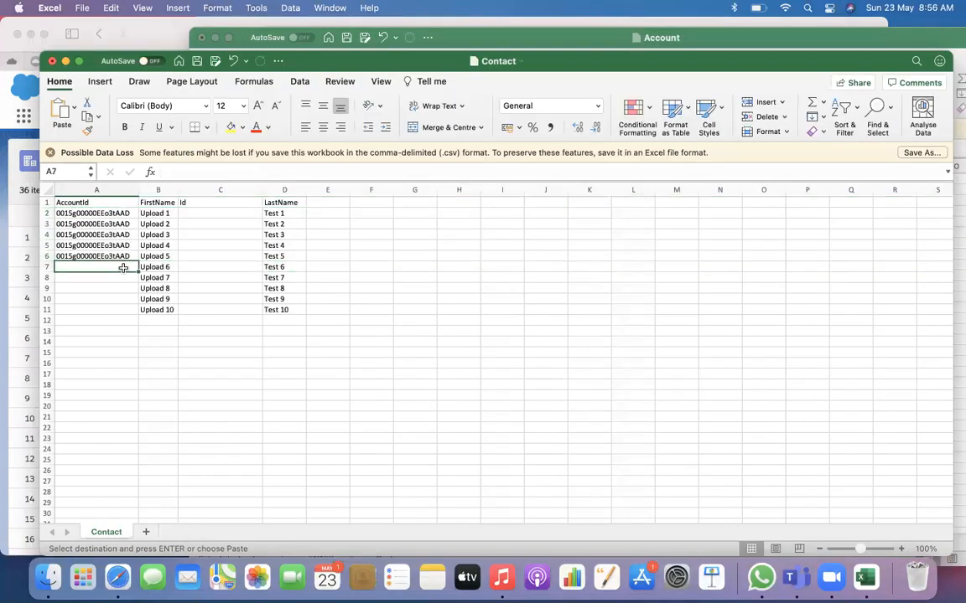
drag(123, 268, 129, 306)
key(super+v)
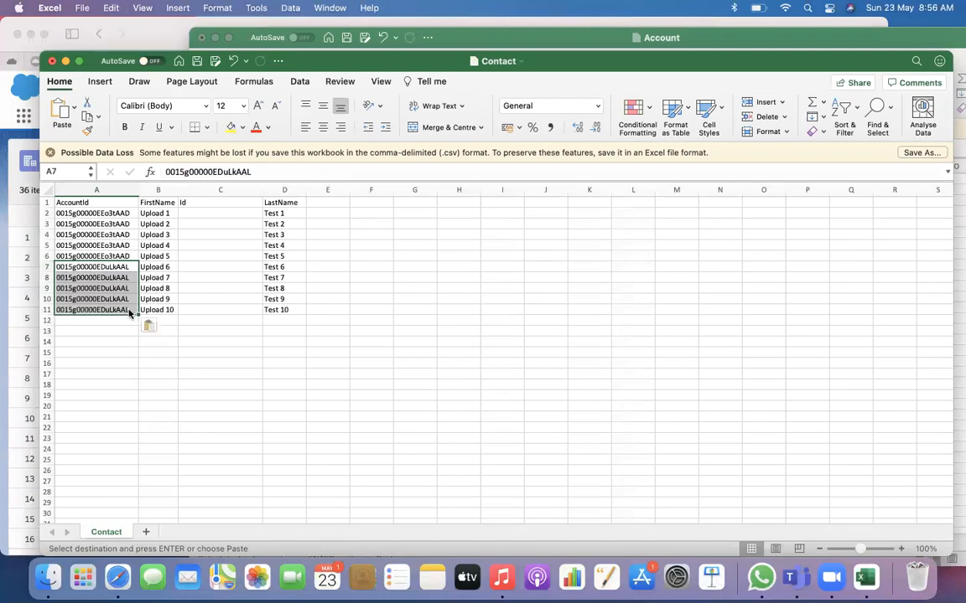
click(173, 338)
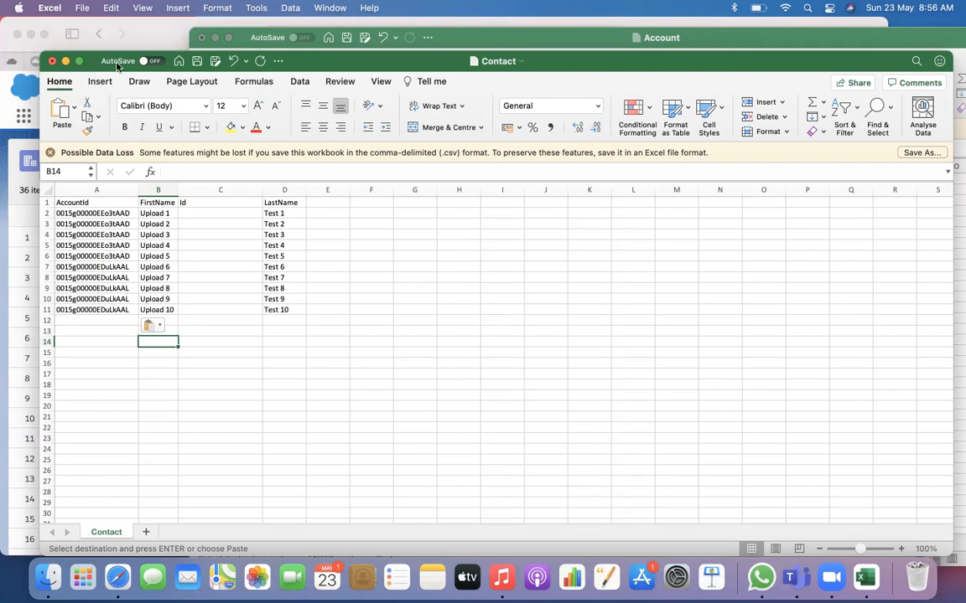
click(216, 202)
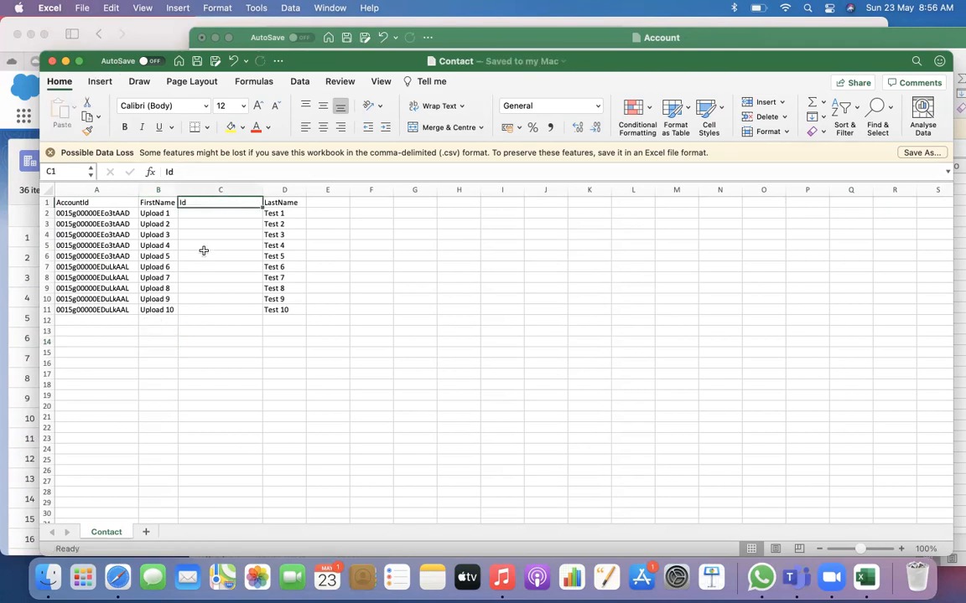
Switch to Workbench in Safari and start a data Insert with Contact as the object type
click(120, 578)
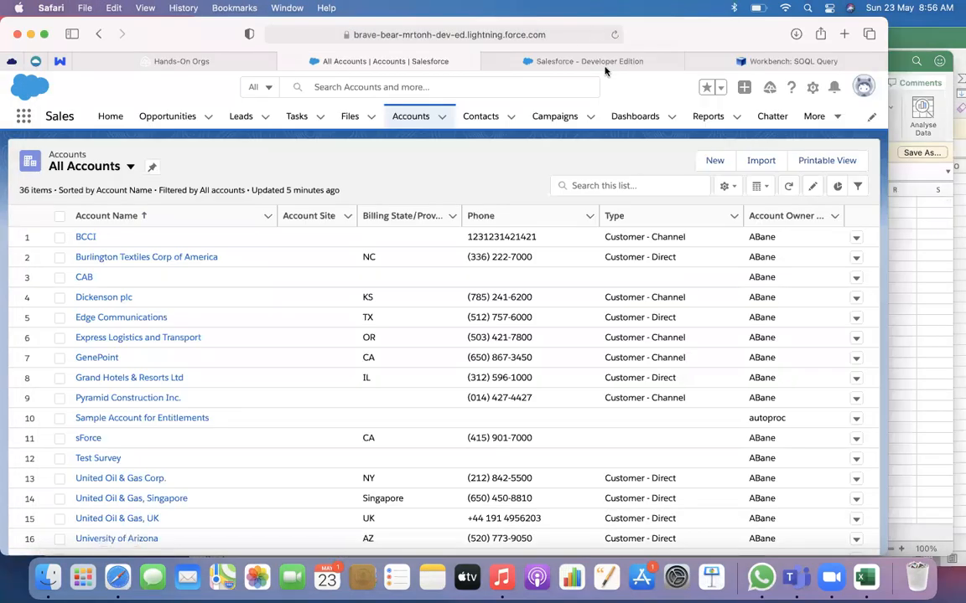
click(779, 61)
mouse_move(467, 87)
click(461, 111)
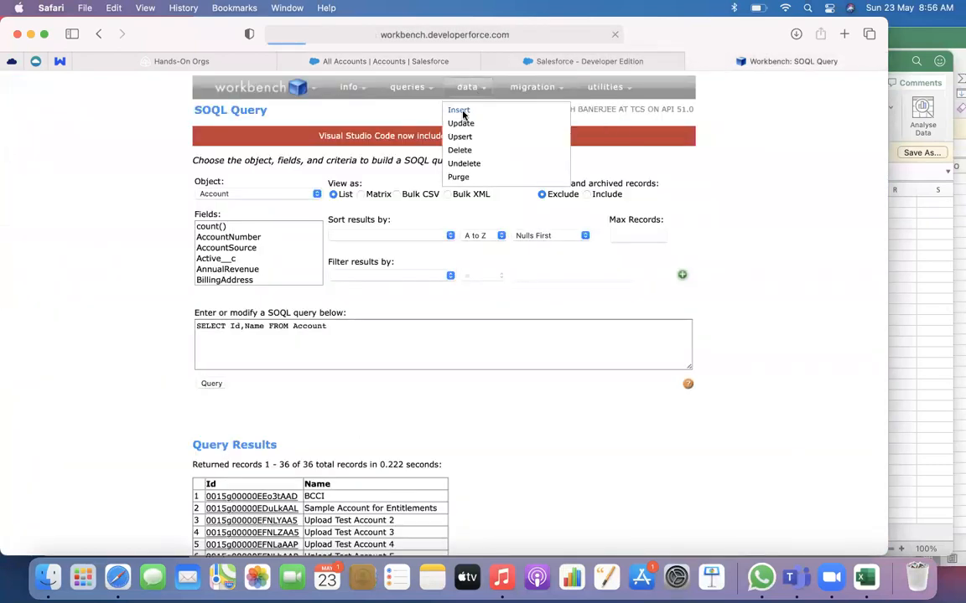
click(339, 208)
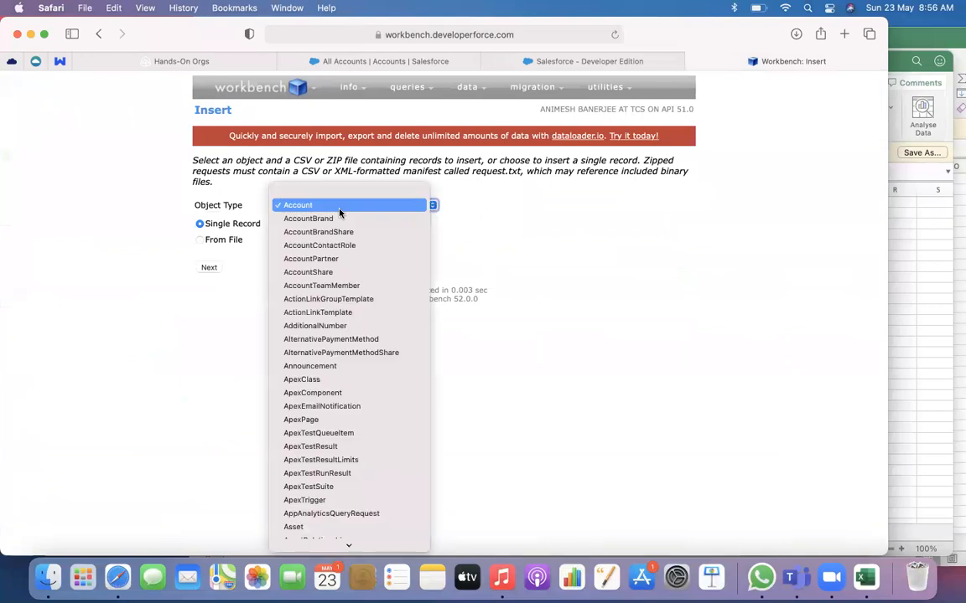
text(con)
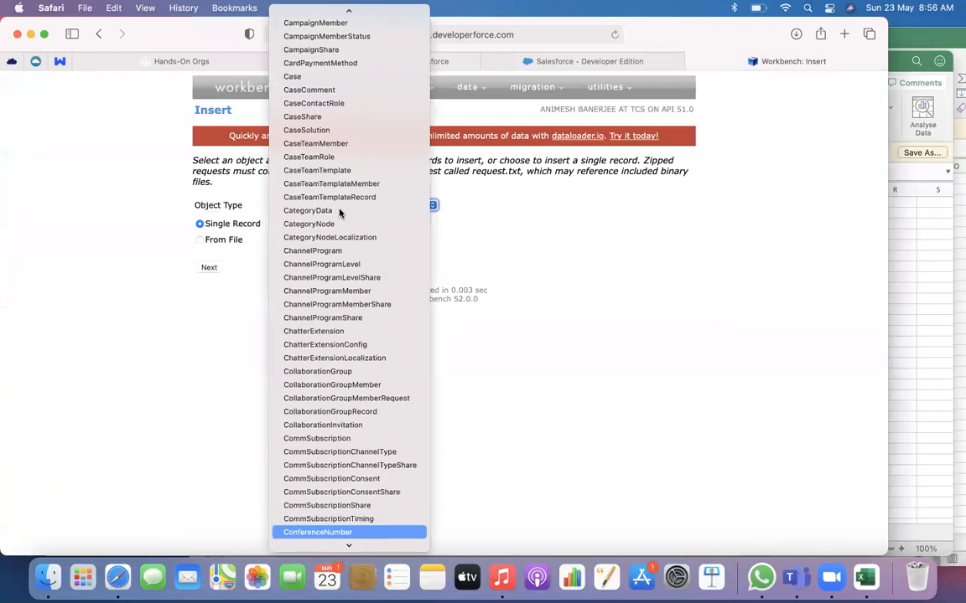
scroll(340, 213, down, 5)
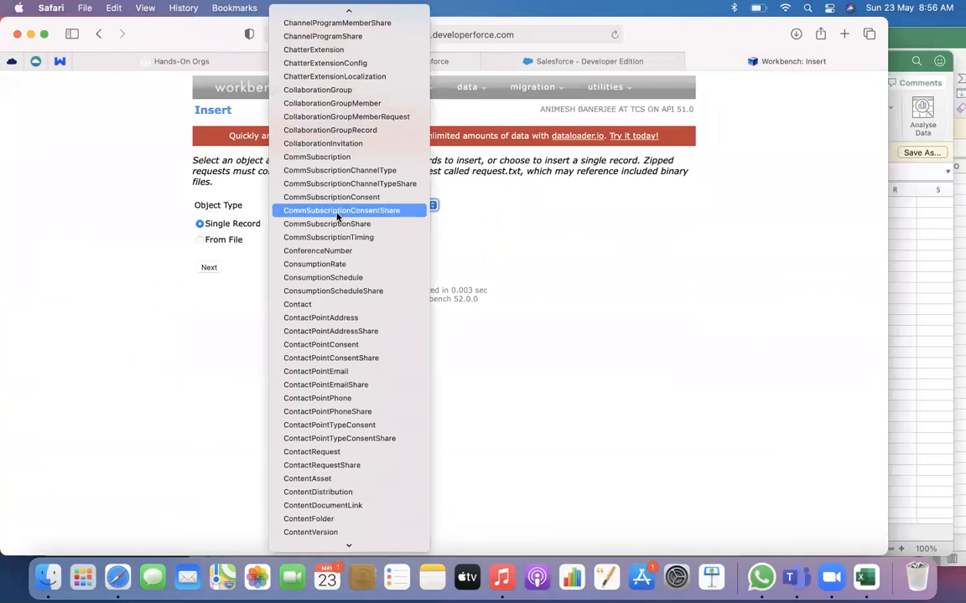
scroll(338, 216, down, 8)
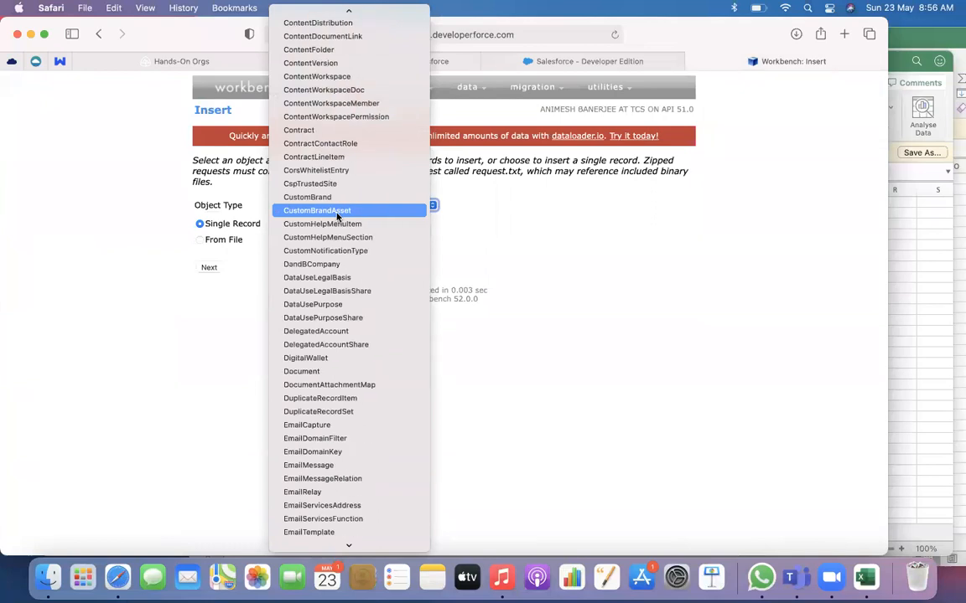
scroll(324, 142, up, 4)
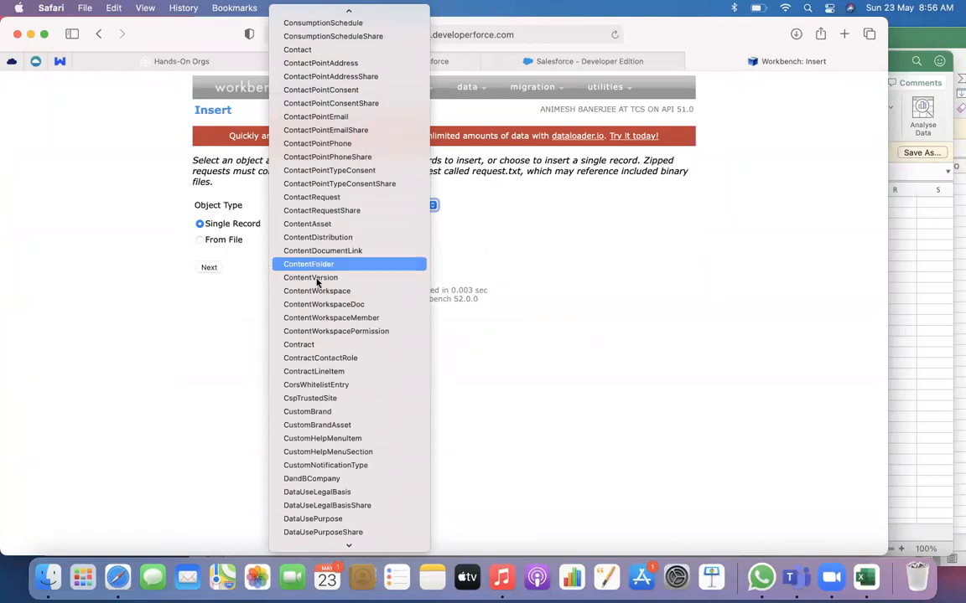
scroll(302, 251, up, 2)
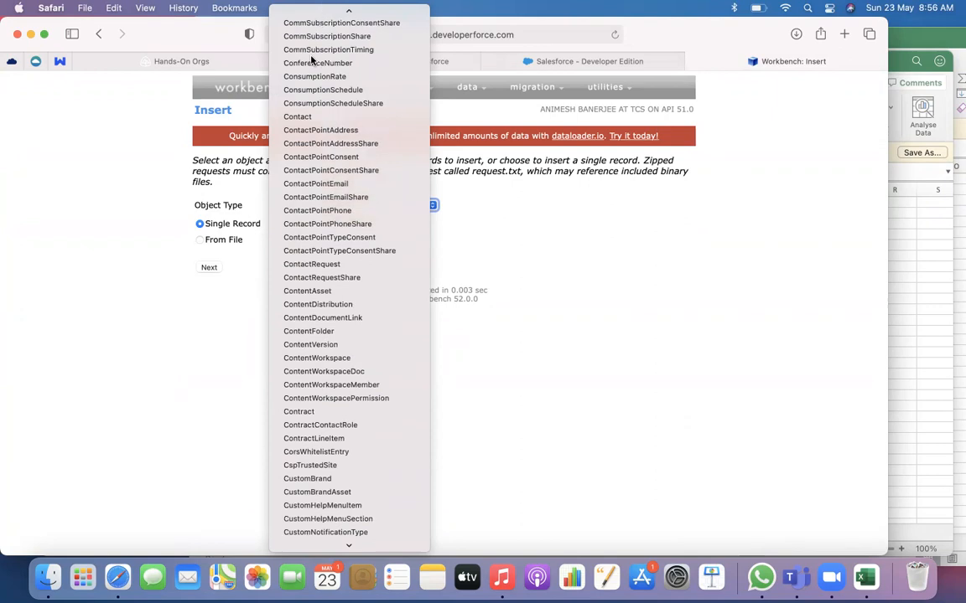
click(302, 121)
Set the insert source to From File and upload Contact.csv from the Downloads folder
click(208, 240)
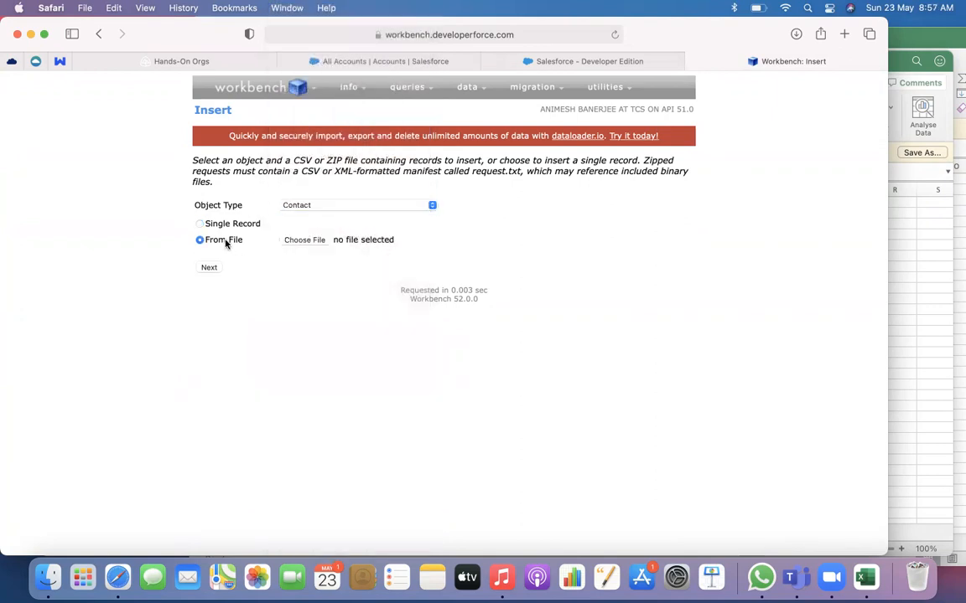
click(308, 248)
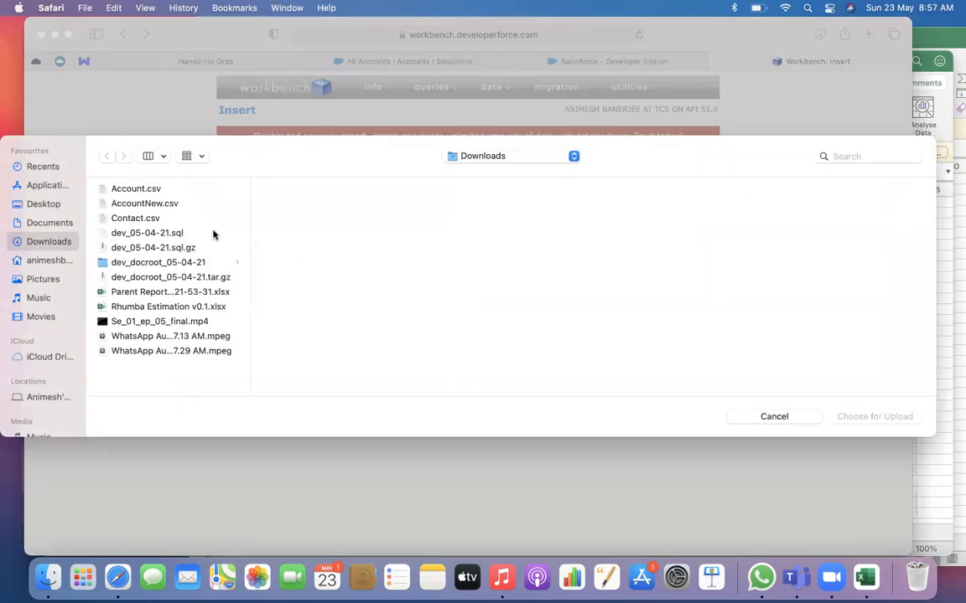
click(172, 219)
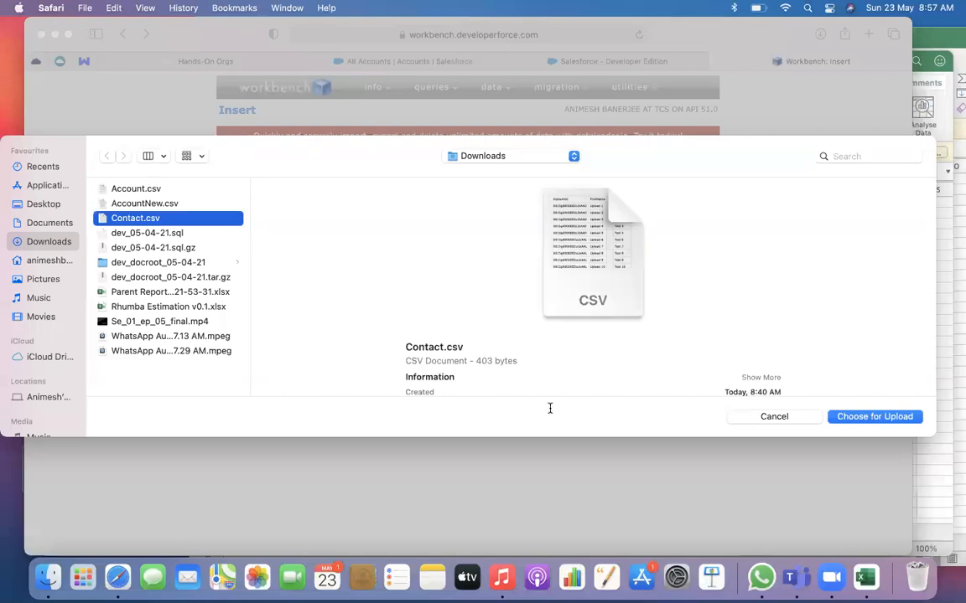
click(895, 417)
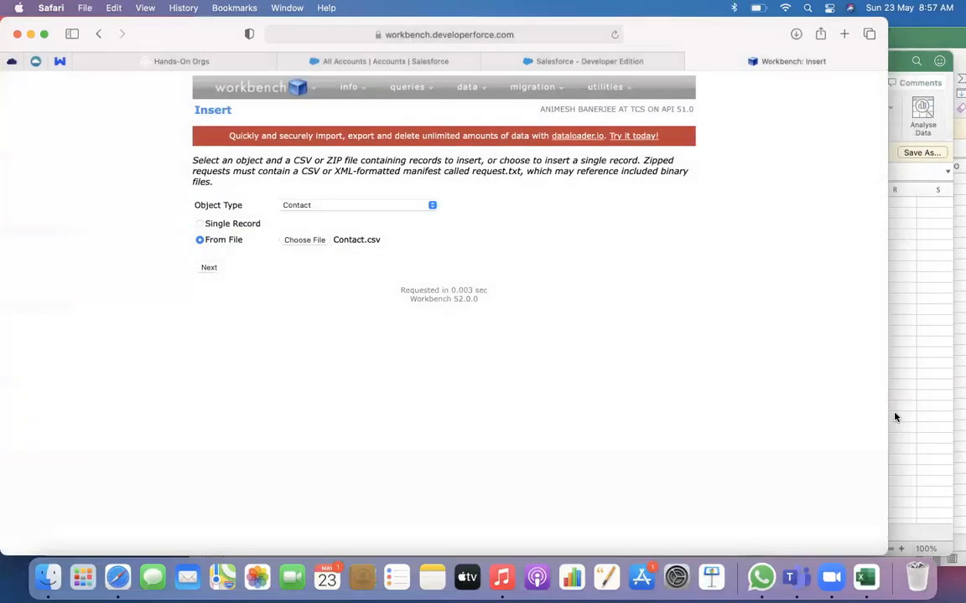
click(209, 268)
Review and accept the AccountId, FirstName and LastName field mappings, and confirm the Contact insert
scroll(632, 238, down, 2)
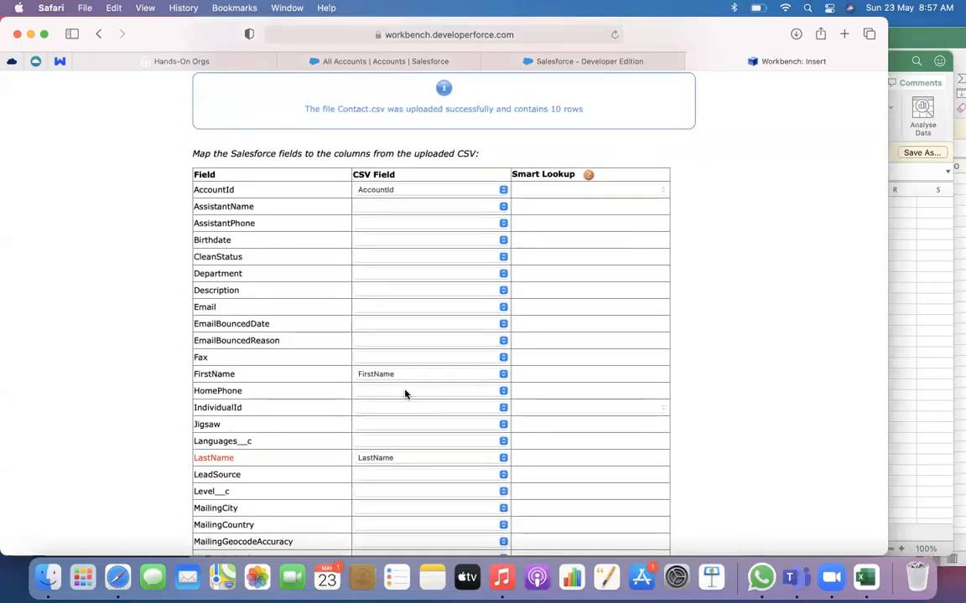
scroll(370, 376, down, 3)
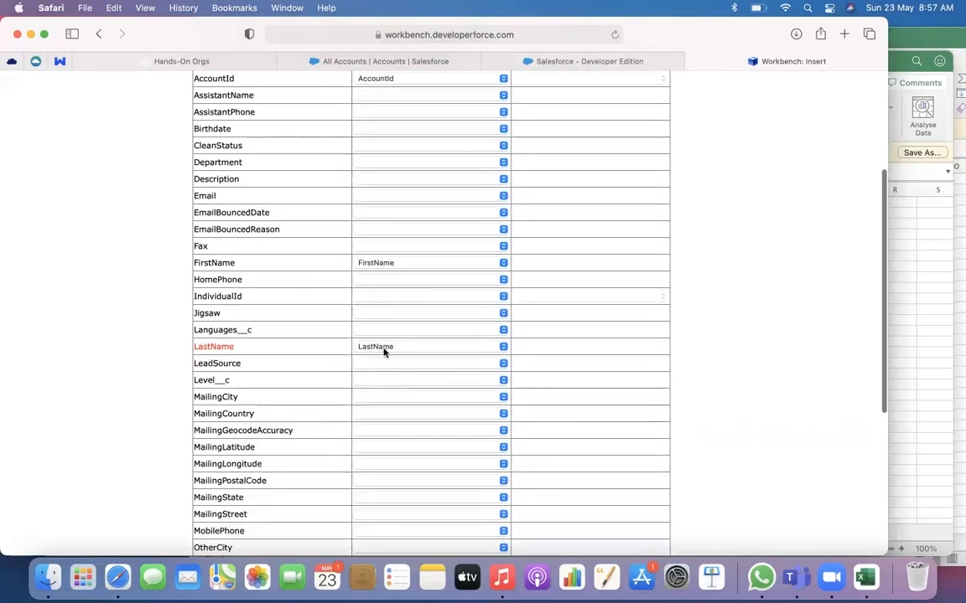
scroll(383, 352, down, 5)
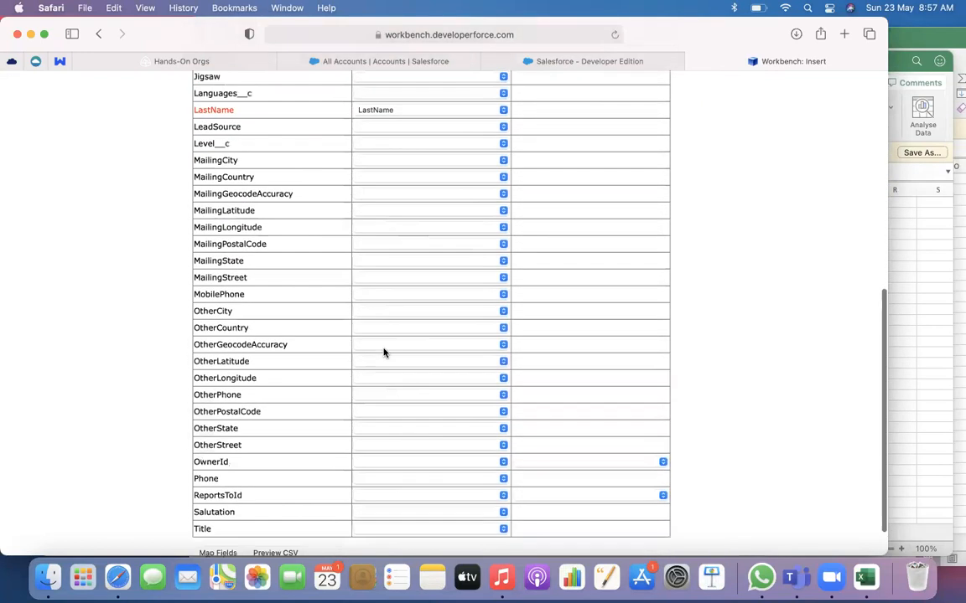
scroll(237, 143, up, 3)
scroll(238, 142, up, 8)
scroll(237, 141, down, 13)
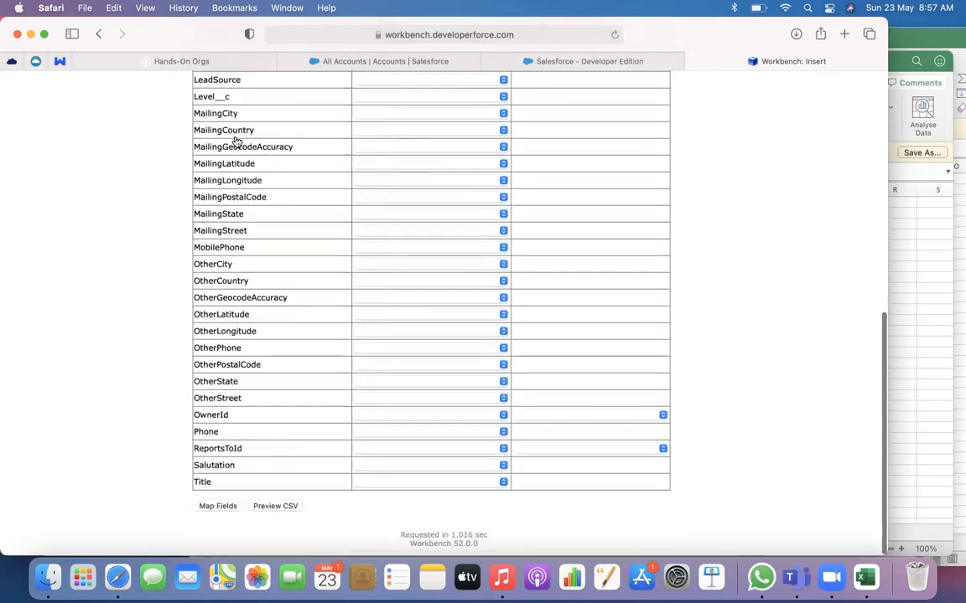
click(217, 507)
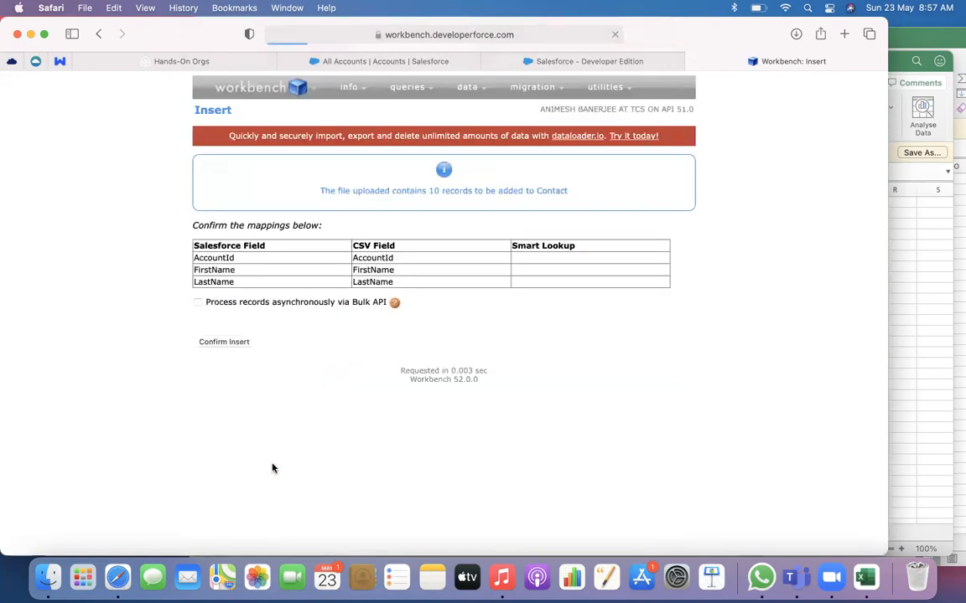
click(238, 342)
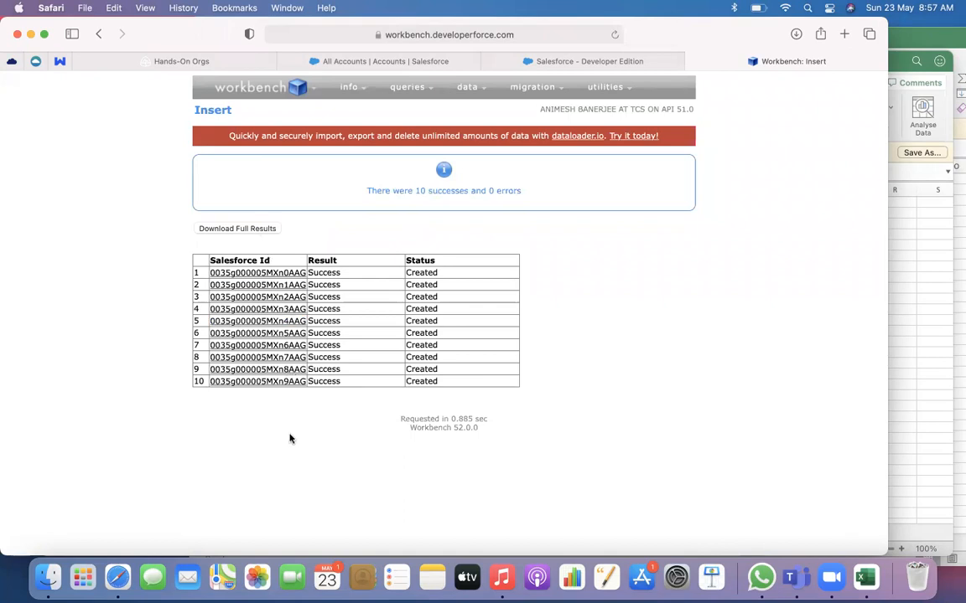
Open the BCCI account in Salesforce and view its full list of related contacts
click(376, 62)
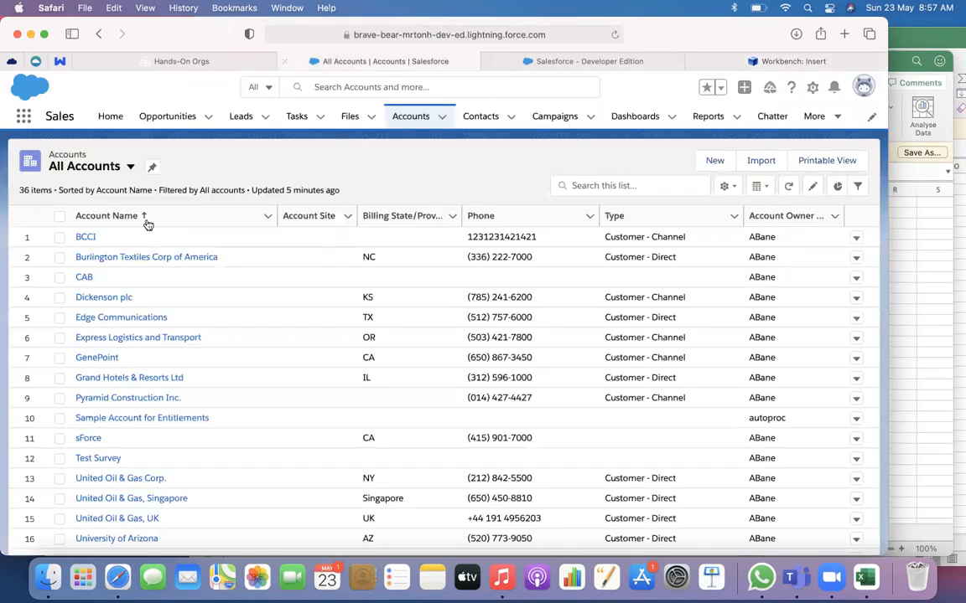
click(87, 238)
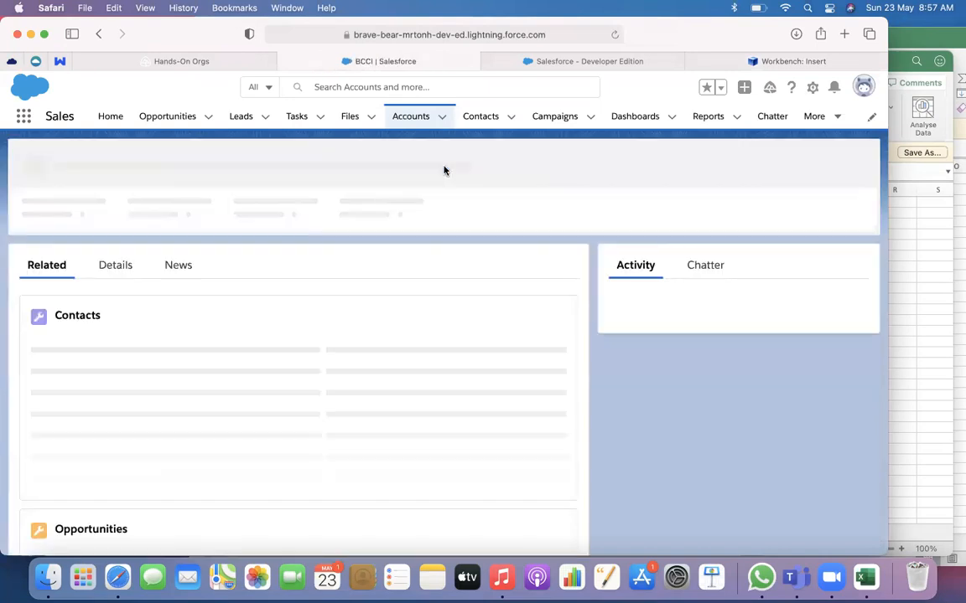
scroll(202, 338, down, 3)
scroll(201, 338, down, 2)
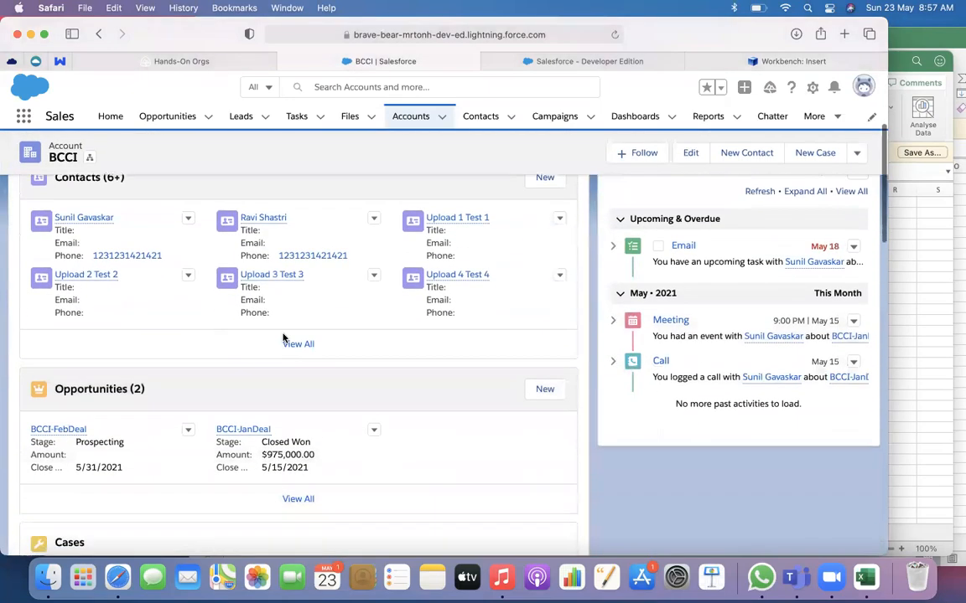
click(298, 345)
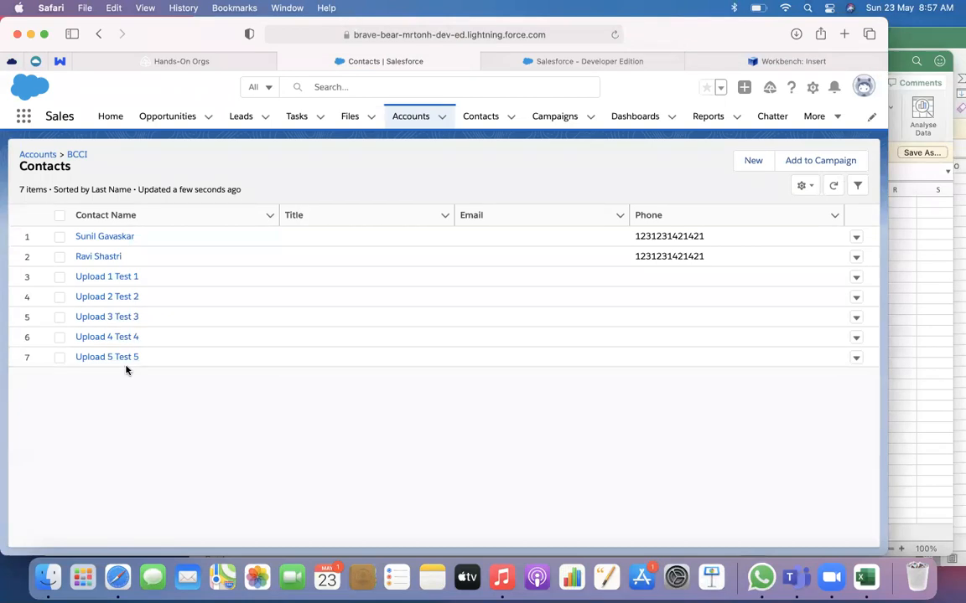
Return to the Accounts object and display the All Accounts list view
click(399, 122)
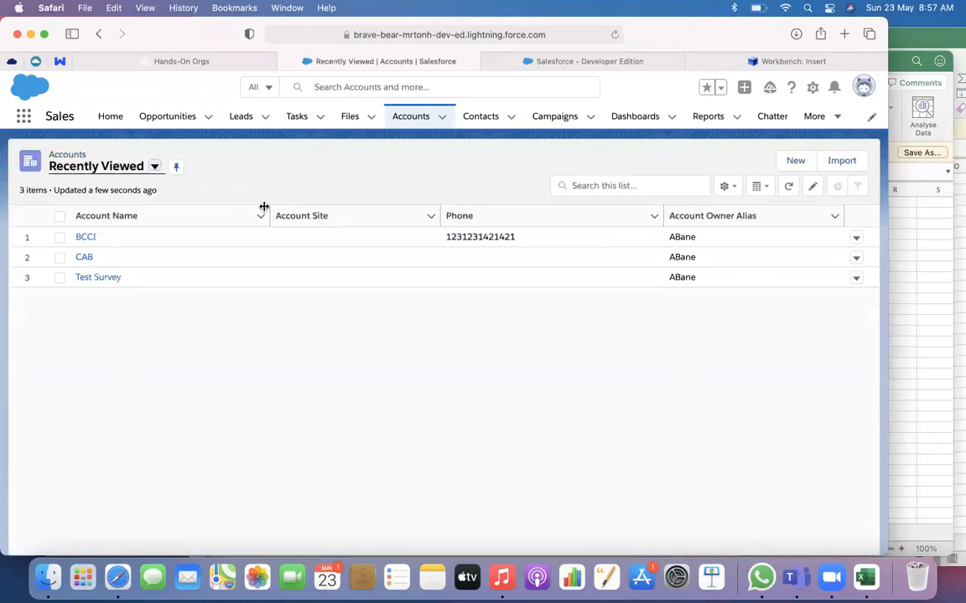
click(154, 166)
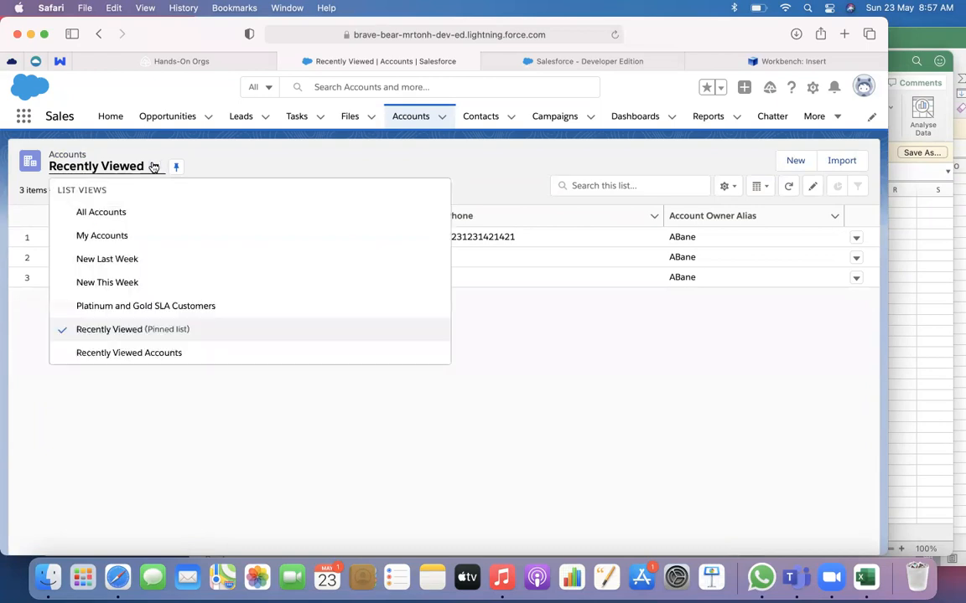
click(127, 222)
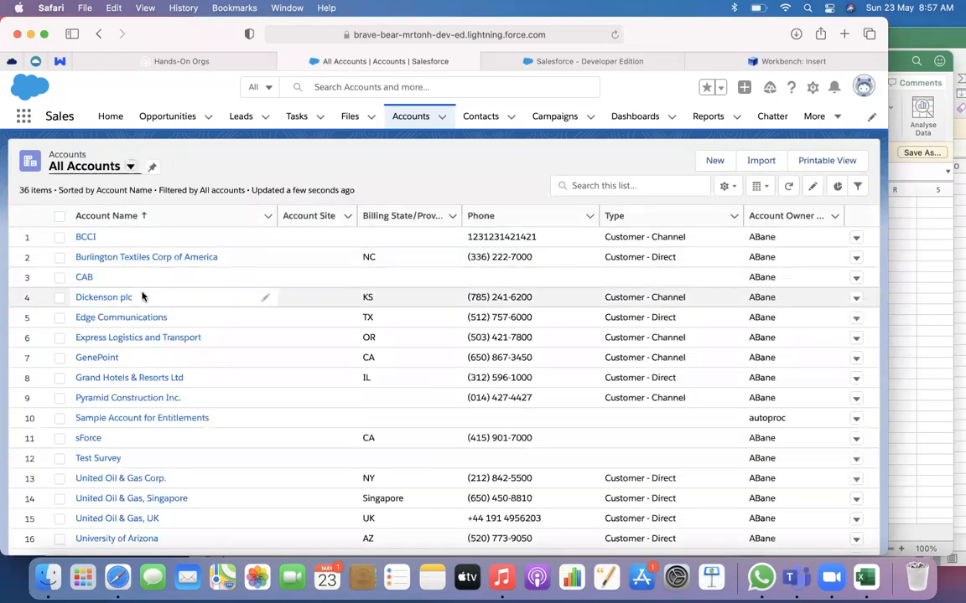
Open Sample Account for Entitlements from the accounts list and view its full list of related contacts
scroll(142, 297, down, 5)
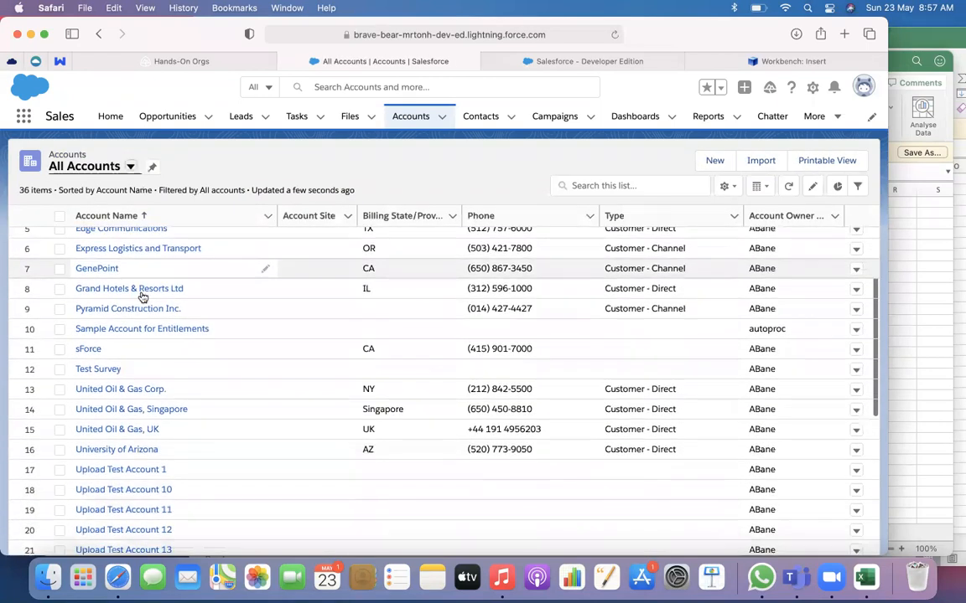
scroll(142, 296, down, 3)
scroll(143, 297, up, 3)
scroll(142, 297, up, 5)
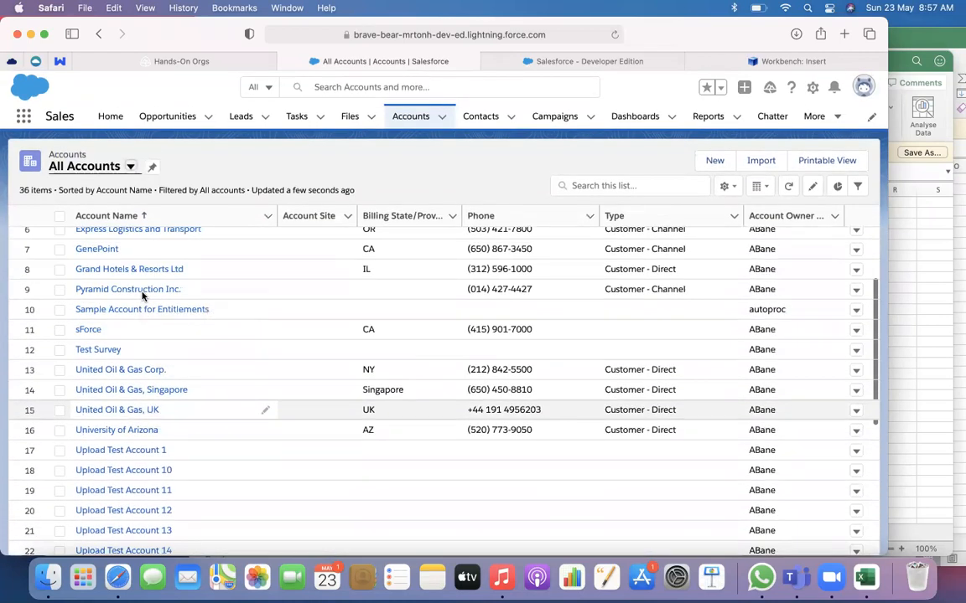
click(142, 311)
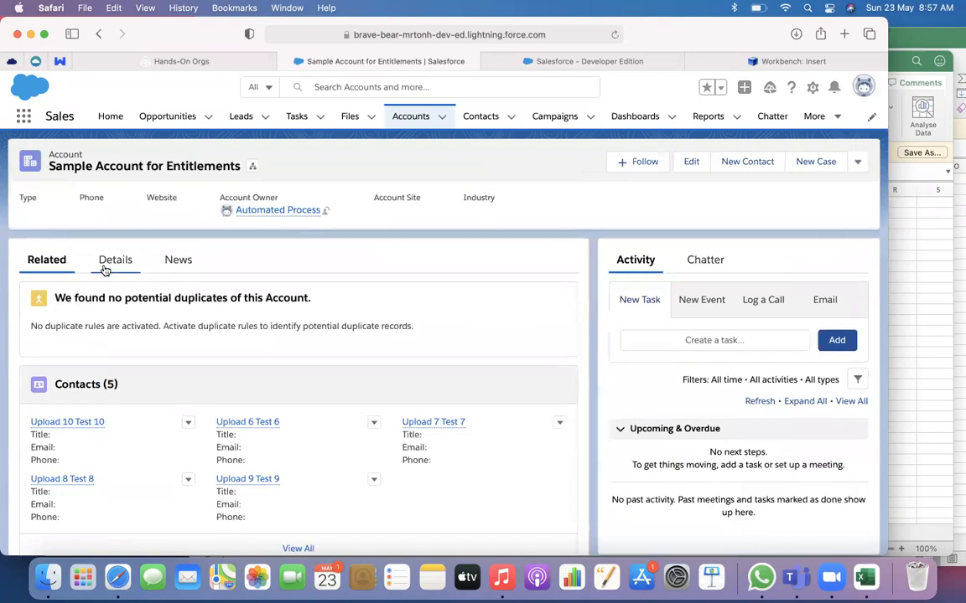
scroll(244, 455, down, 3)
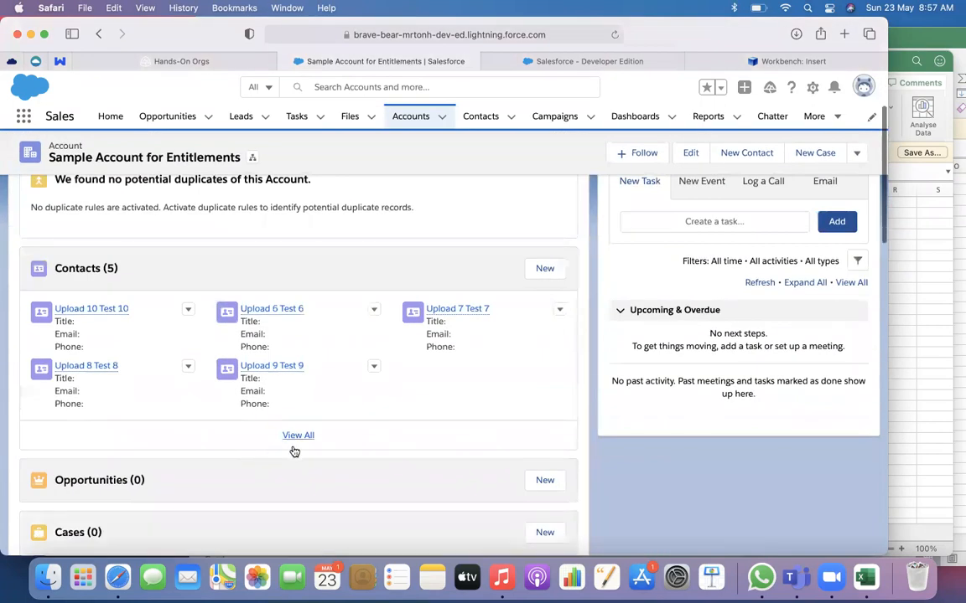
click(292, 435)
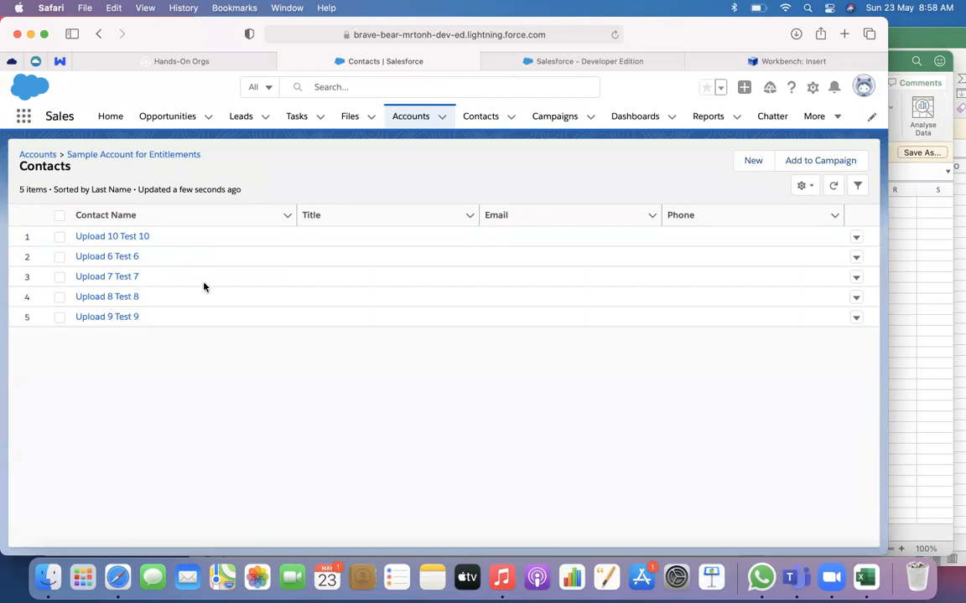
Switch to Workbench and start a SOQL query on the Contact object
click(707, 61)
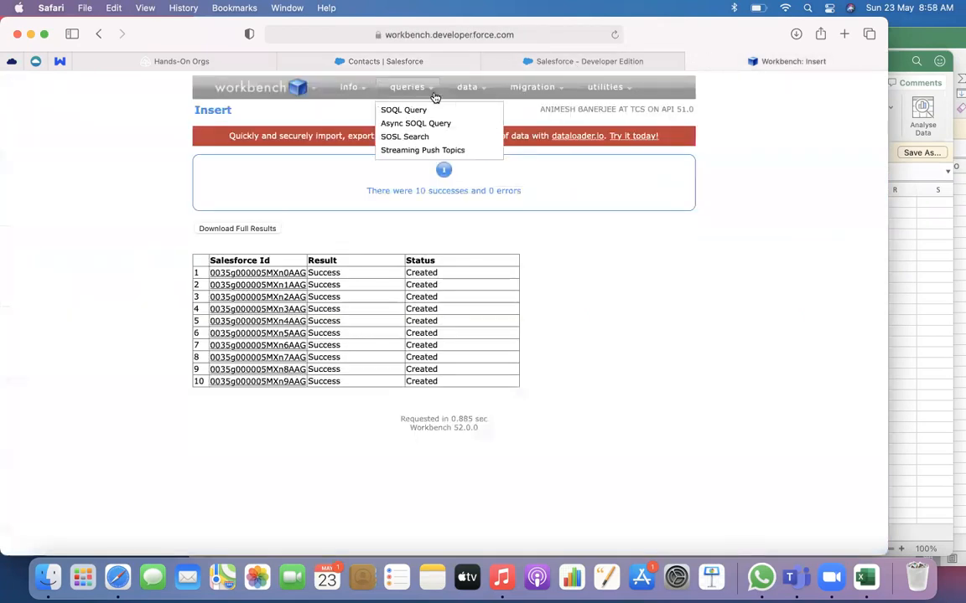
mouse_move(459, 95)
mouse_move(416, 93)
click(402, 110)
click(295, 195)
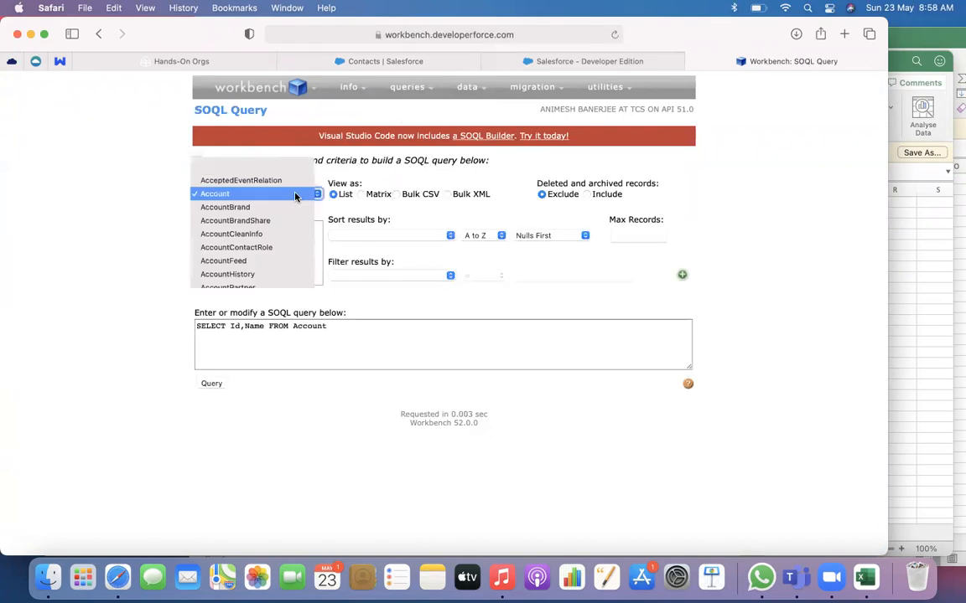
text(con)
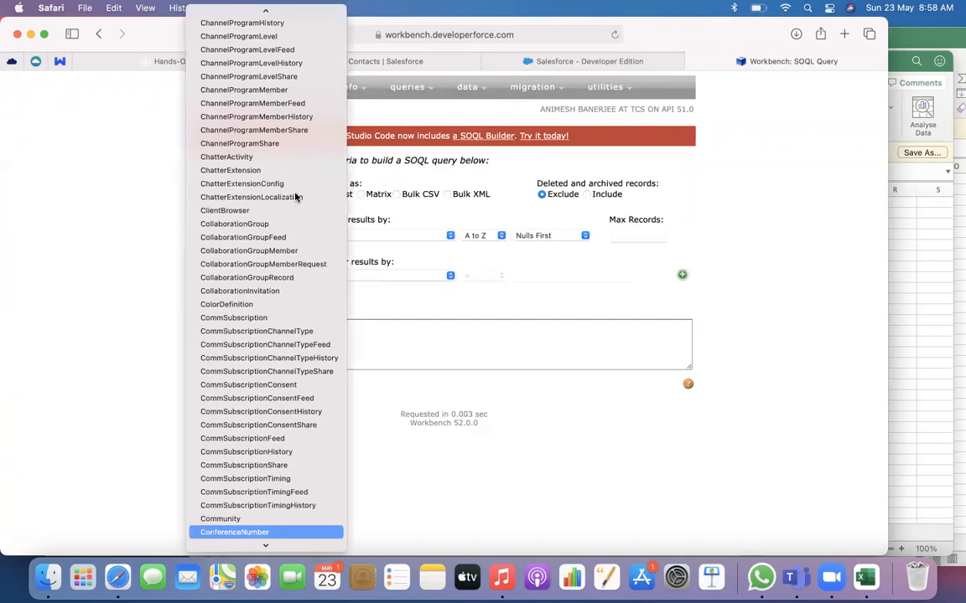
key(Down)
key(Down)
key(Down)
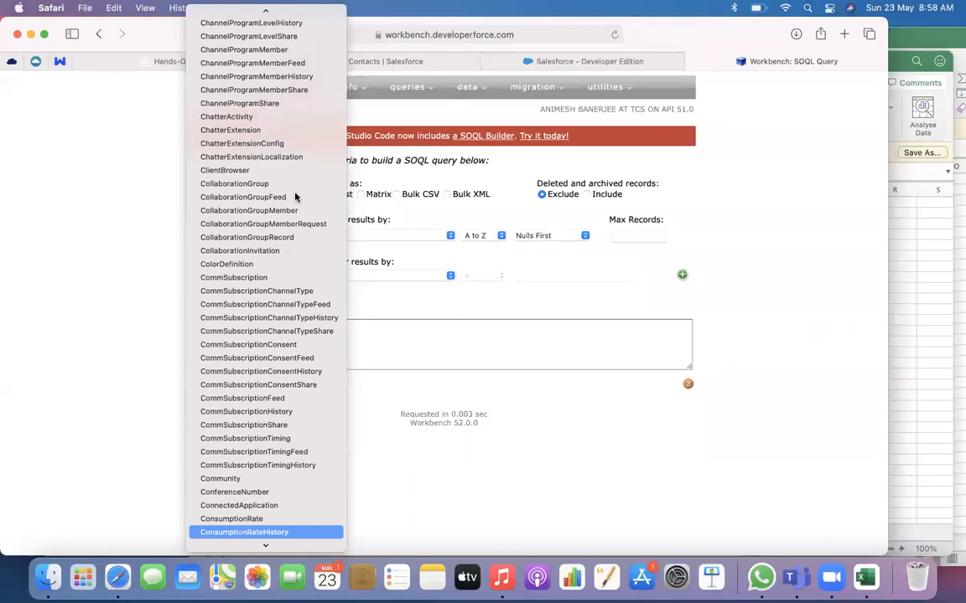
key(Down)
key(Down)
key(Down)
key(Down)
key(Down)
key(Down)
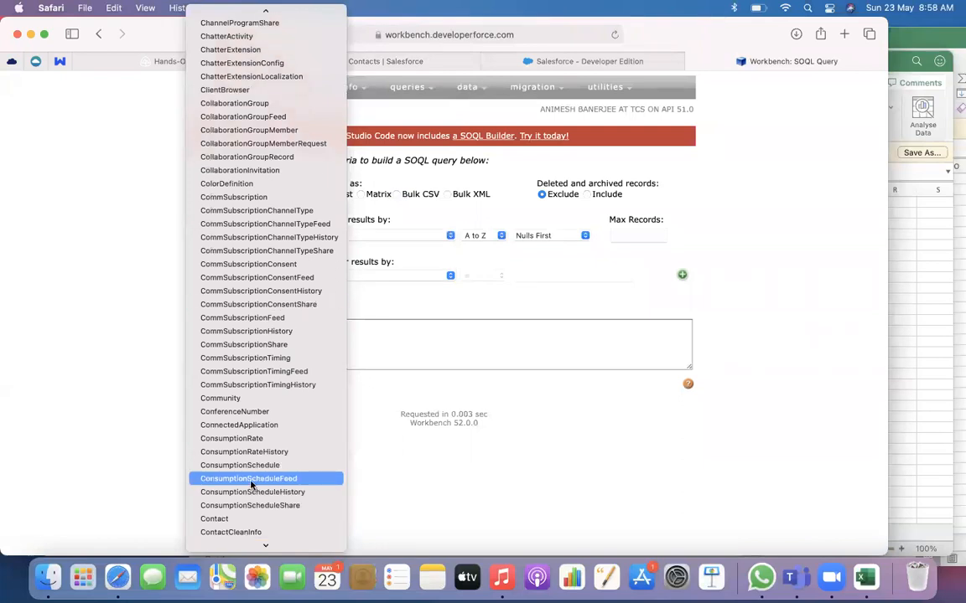
click(236, 518)
Include the Id, AccountId, FirstName and LastName fields in the Contact query
scroll(245, 246, down, 5)
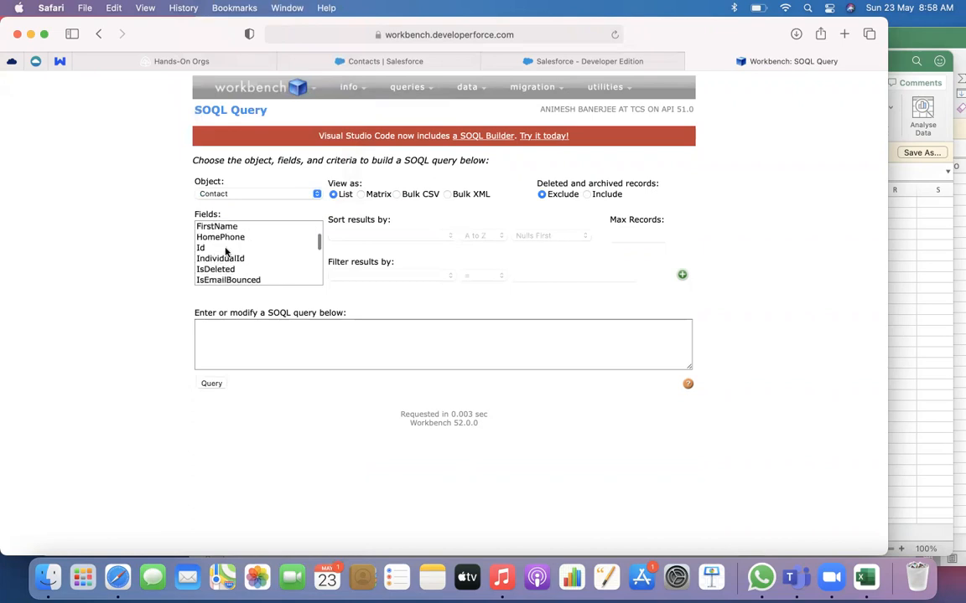
click(223, 248)
scroll(227, 251, down, 3)
scroll(224, 251, down, 3)
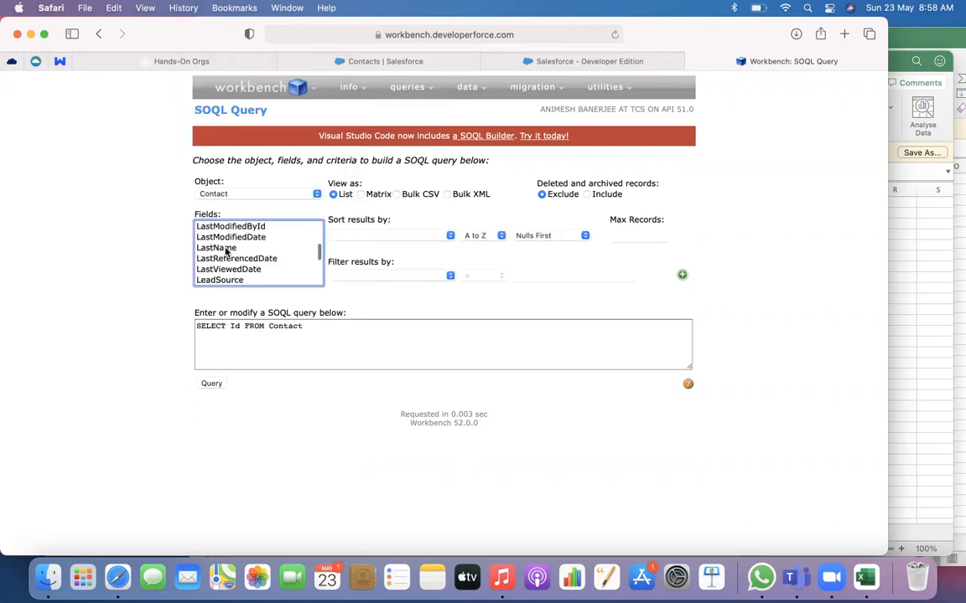
scroll(224, 252, up, 10)
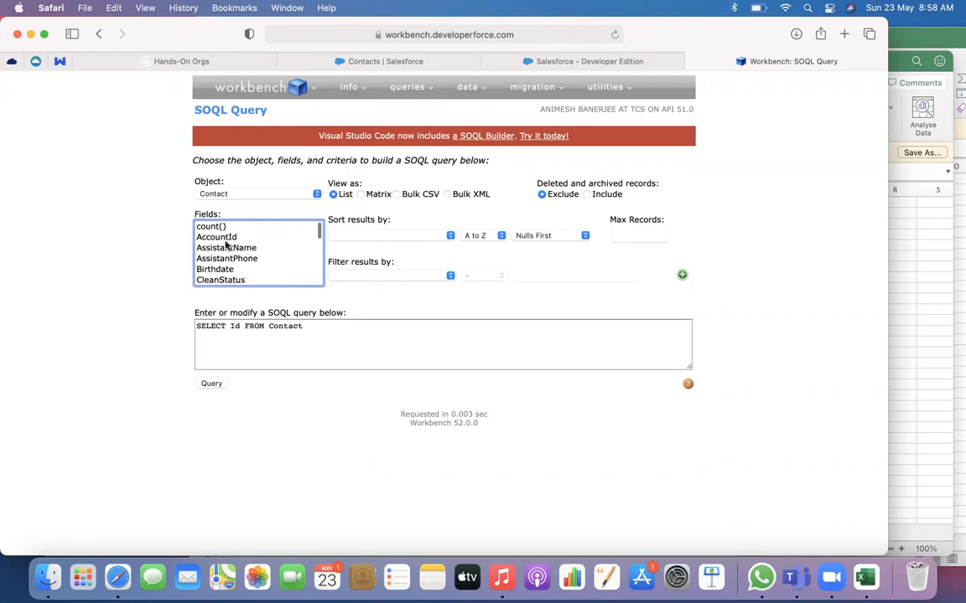
super+click(225, 238)
scroll(225, 239, down, 5)
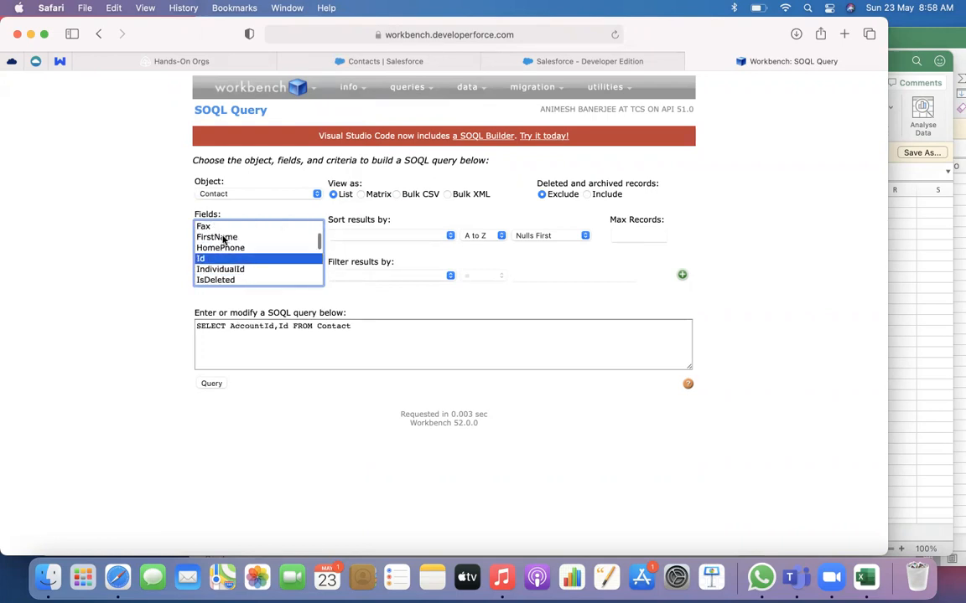
super+click(225, 237)
scroll(225, 241, down, 3)
scroll(225, 240, down, 2)
super+click(215, 261)
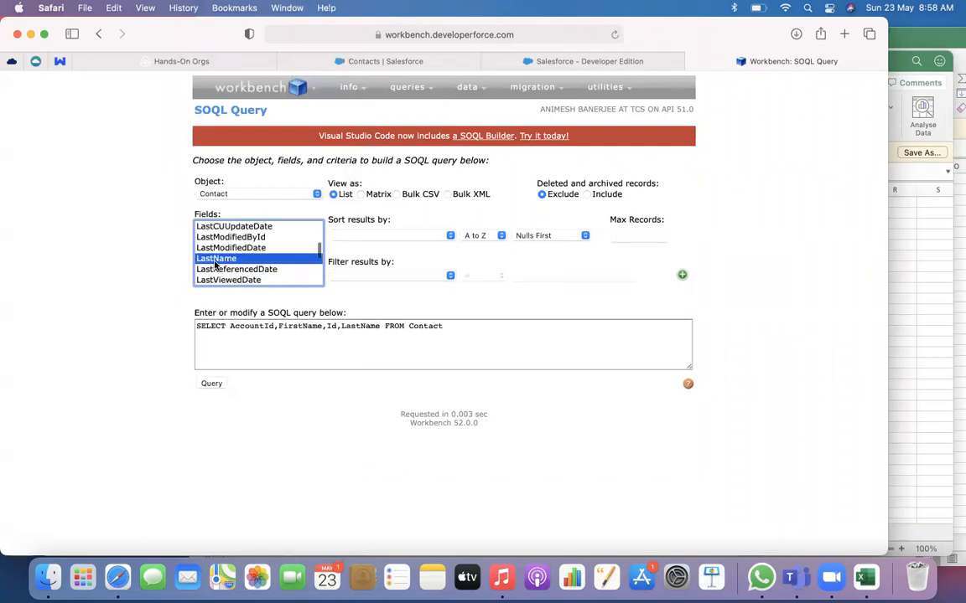
Run the Contact query as Bulk CSV and download the completed batch's result file
click(397, 194)
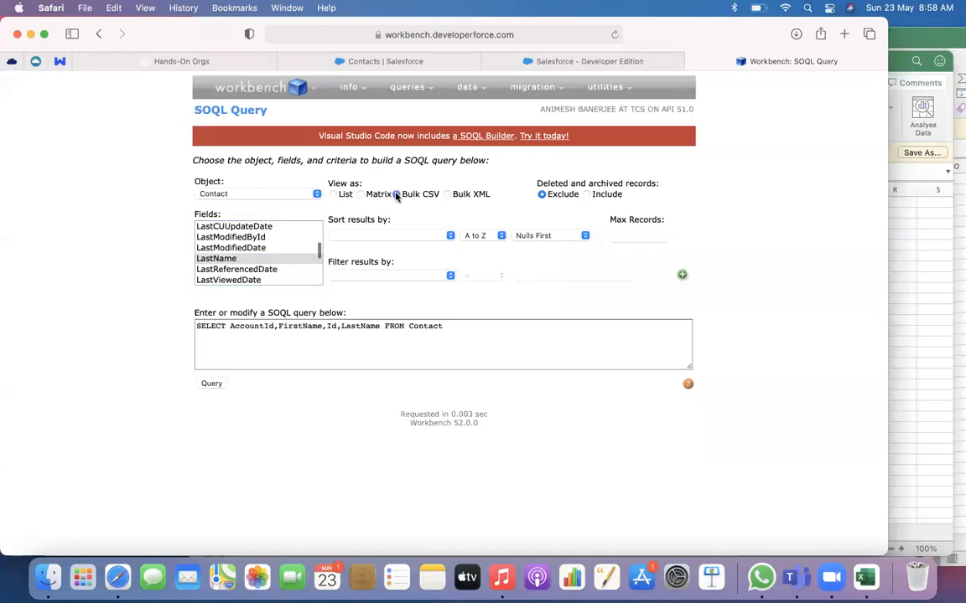
click(214, 386)
click(49, 578)
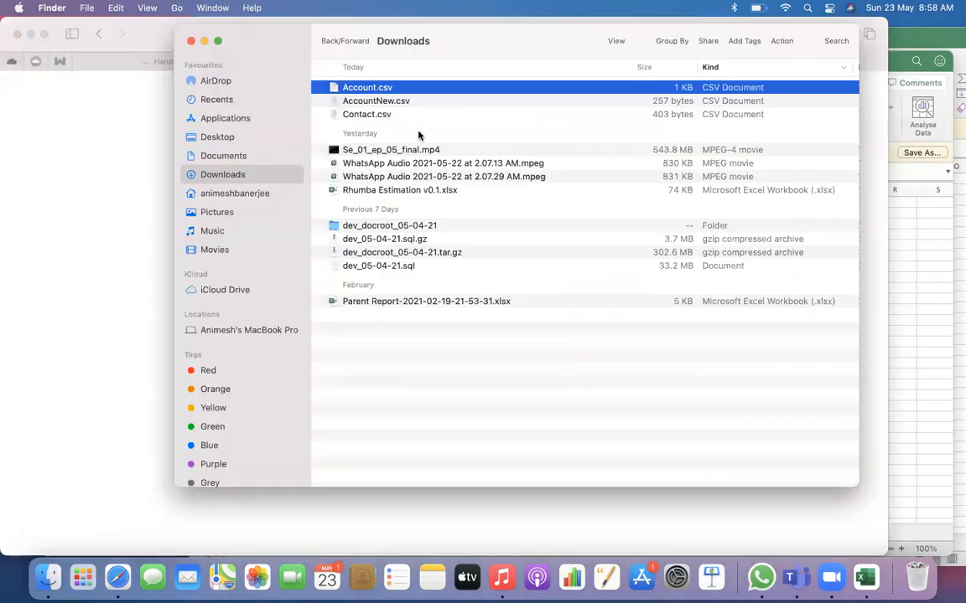
click(118, 578)
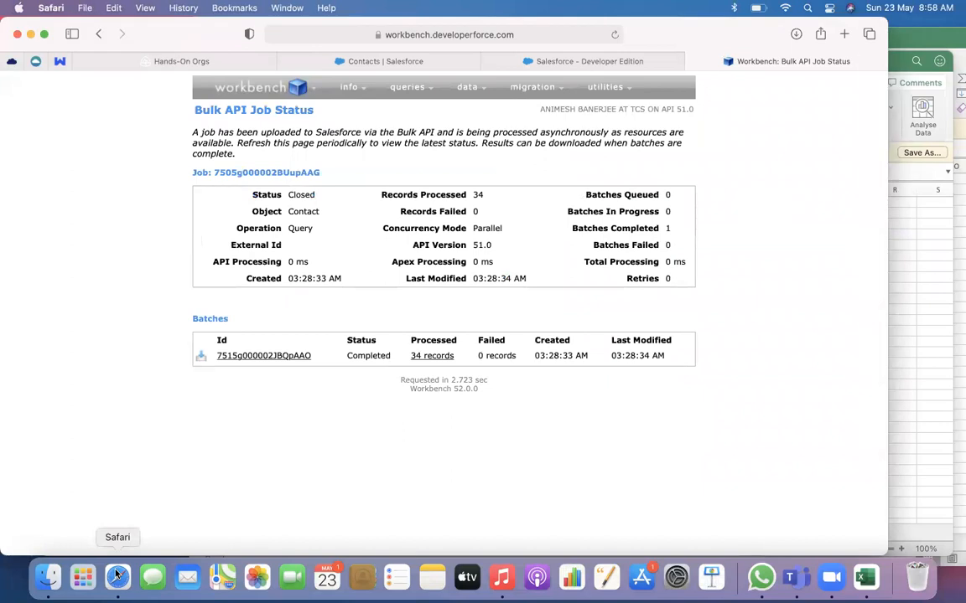
key(super+r)
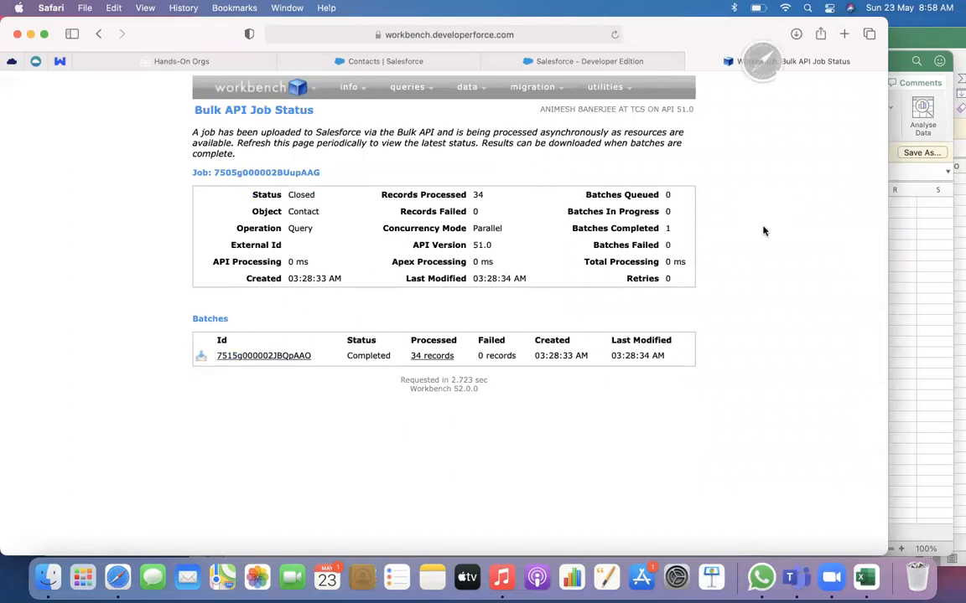
Move the old Contact.csv file from the Downloads folder to the Bin in Finder
click(48, 578)
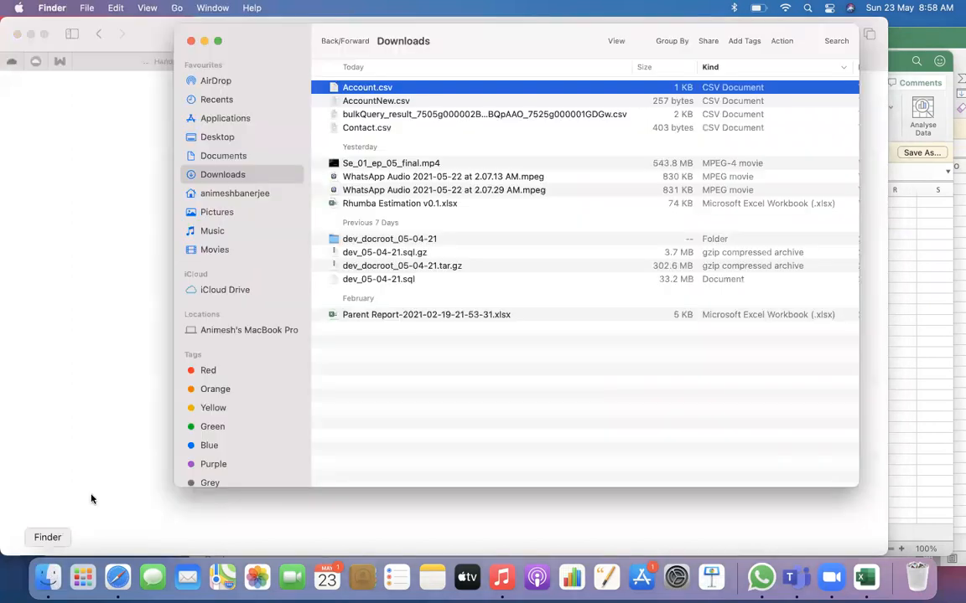
click(385, 127)
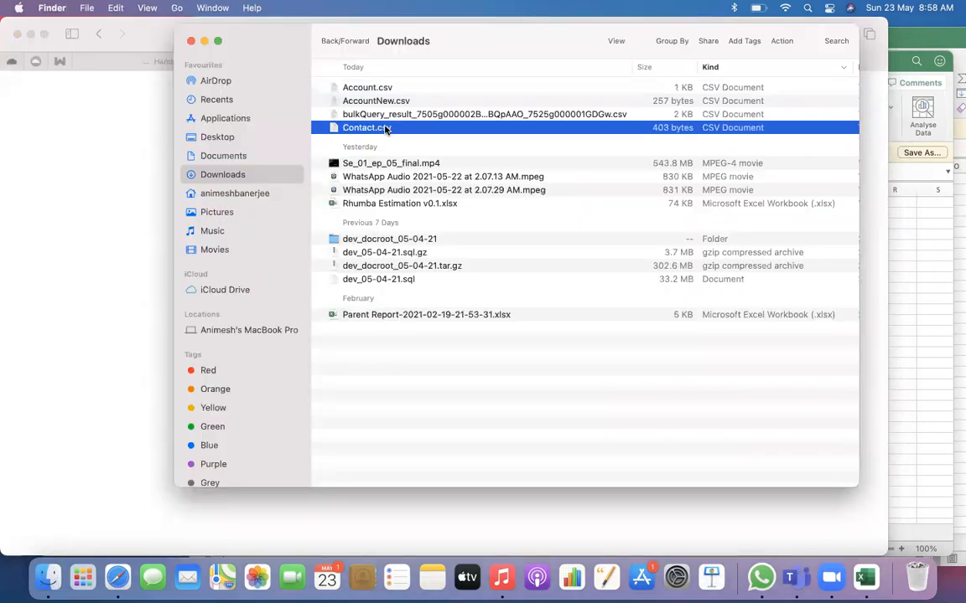
right_click(386, 127)
mouse_move(453, 151)
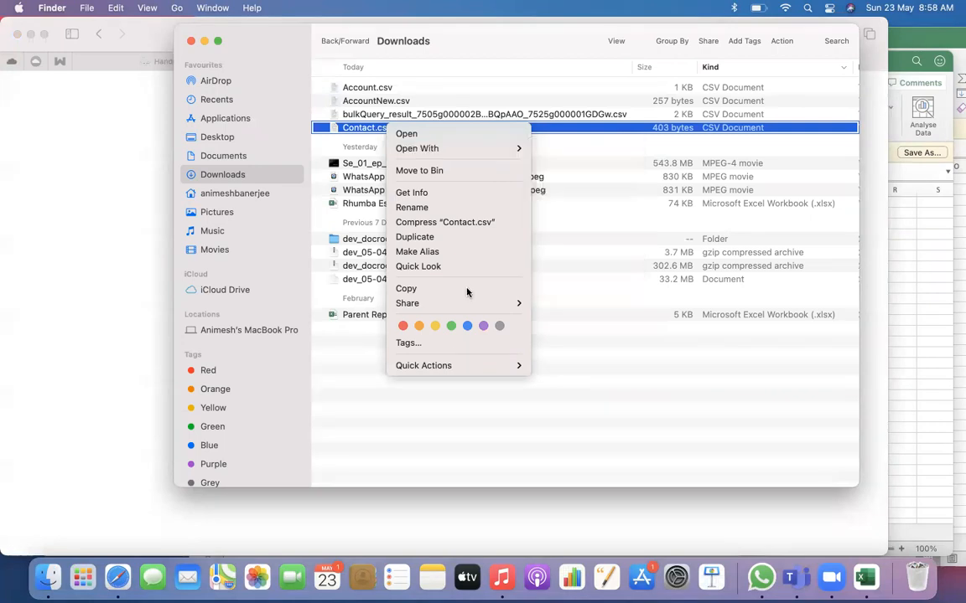
click(433, 171)
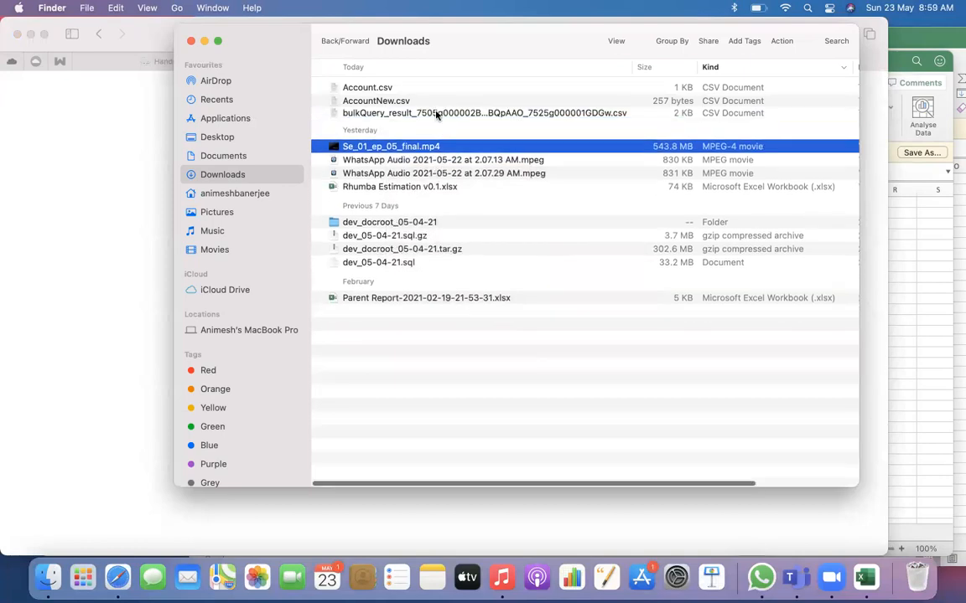
Rename the downloaded bulkQuery_result CSV file as Contact.csv
right_click(437, 114)
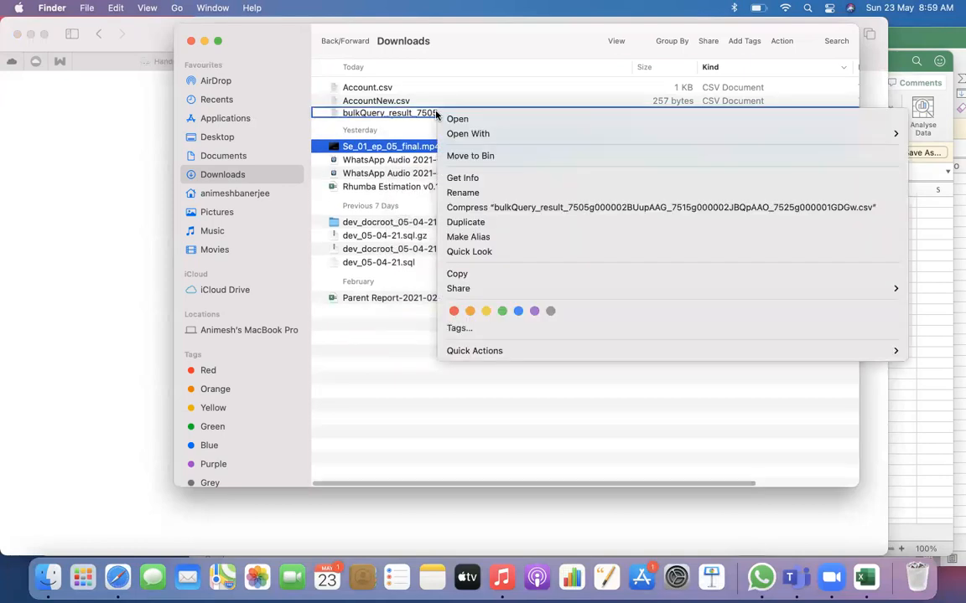
click(451, 192)
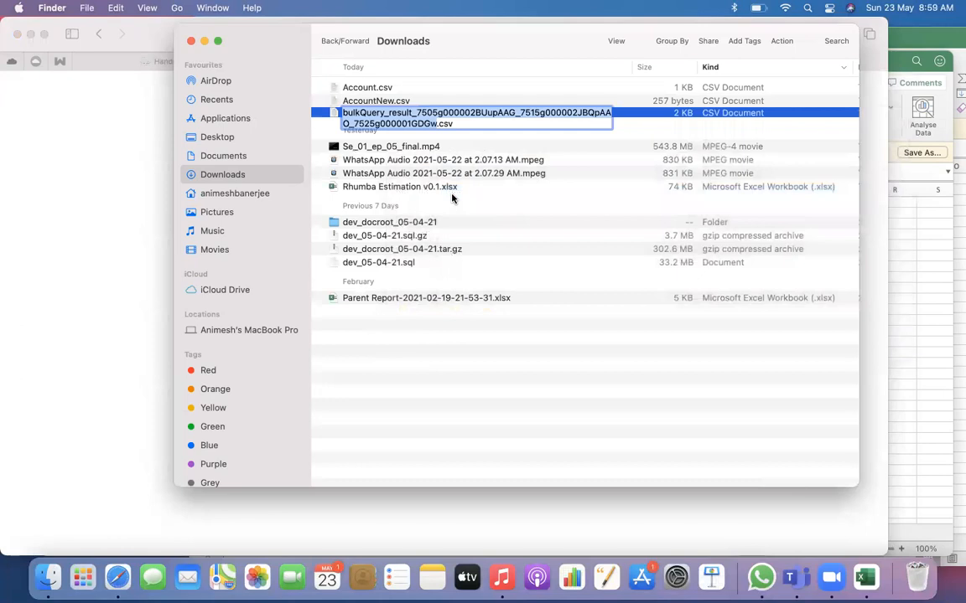
text(Co)
text(ntact)
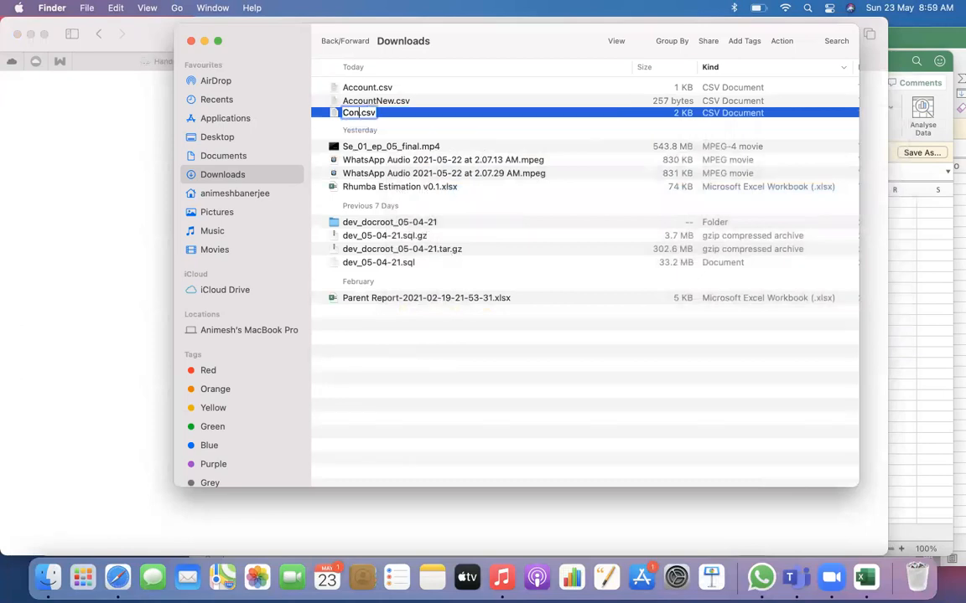
key(Return)
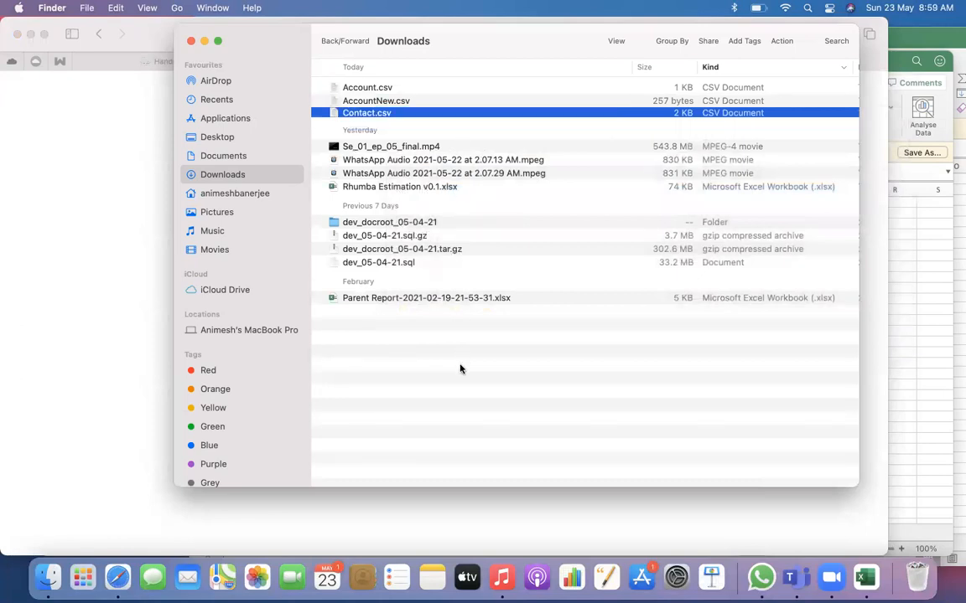
Import Contact.csv into Notes and display it from the Imported Notes folder
right_click(386, 119)
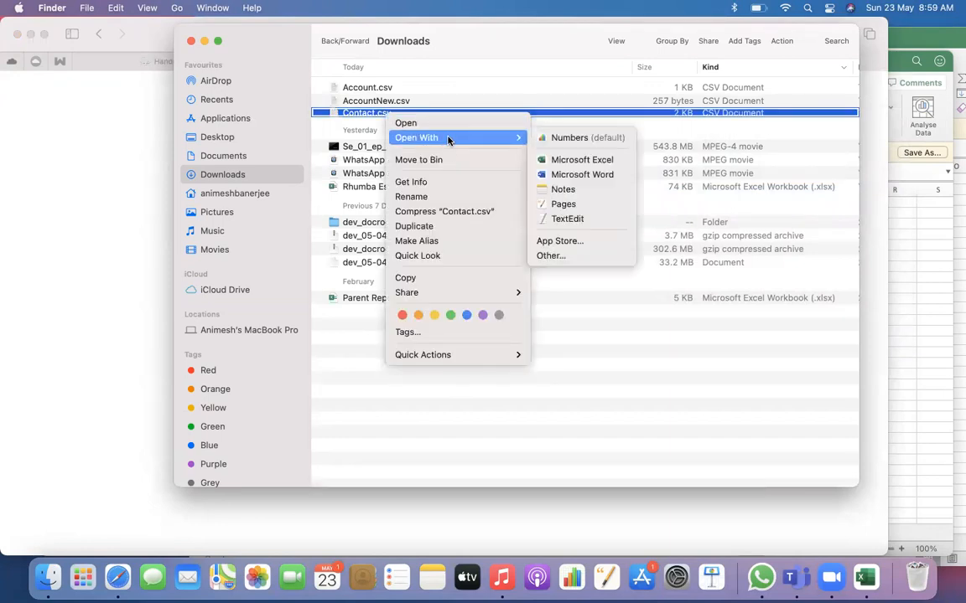
click(577, 191)
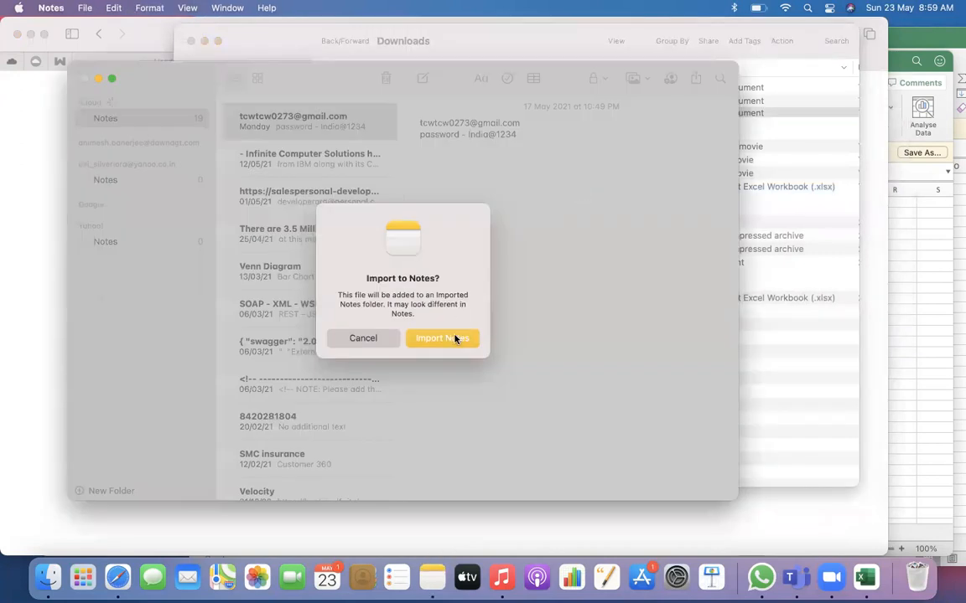
click(455, 337)
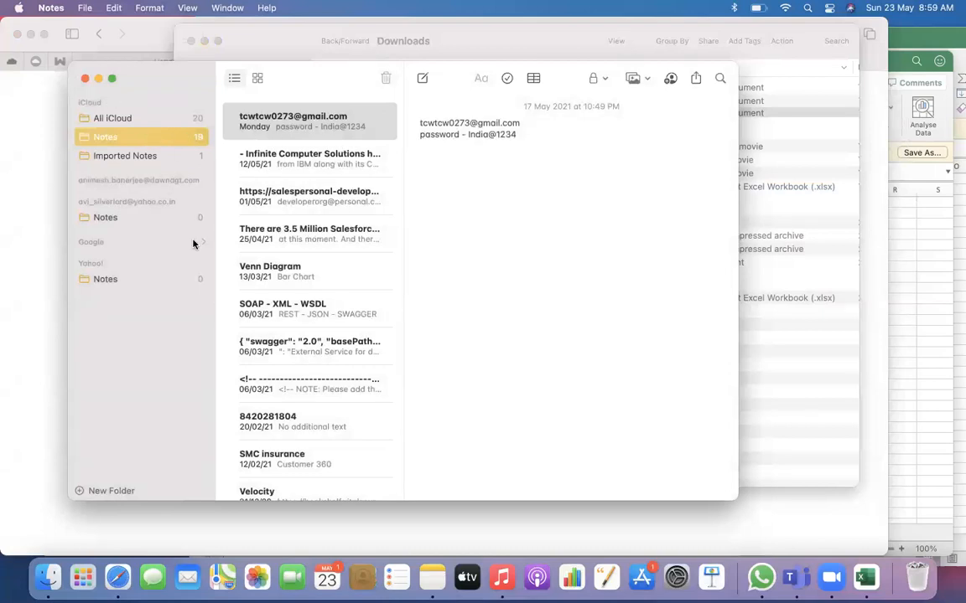
click(125, 156)
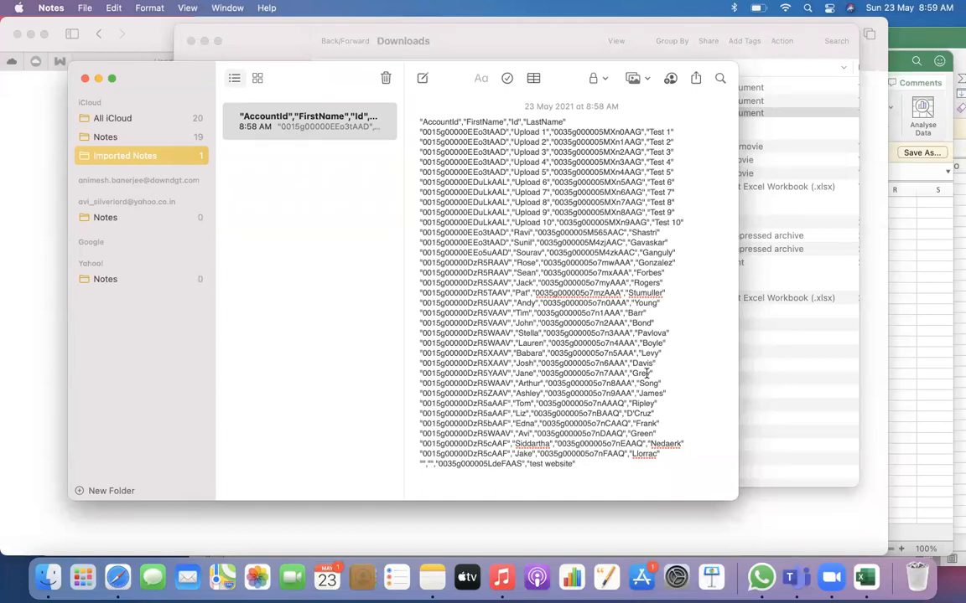
Check the Contact sheet in Excel, then add a blank line after the last record of the imported contact list in Notes
key(super+Tab)
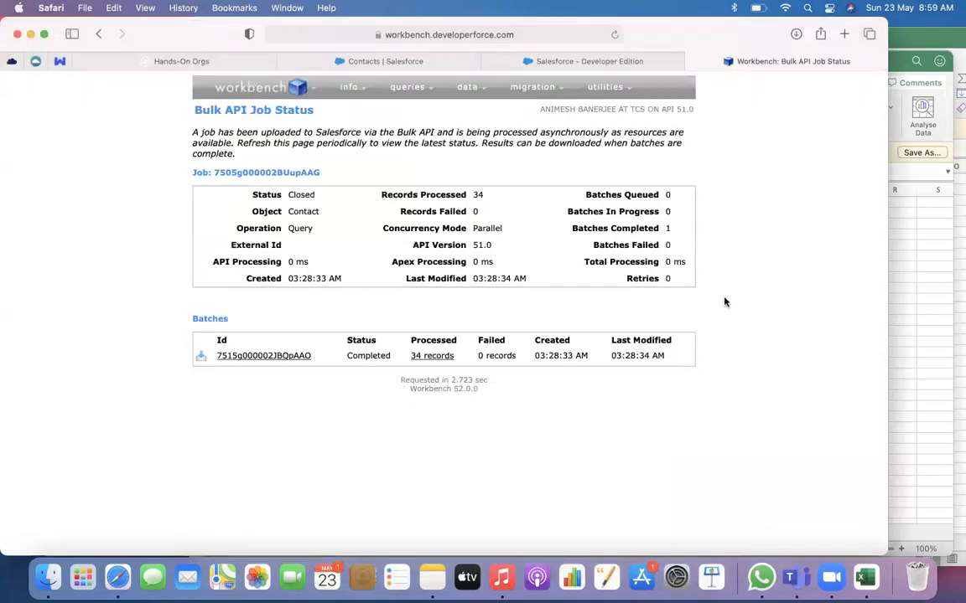
key(super+Tab)
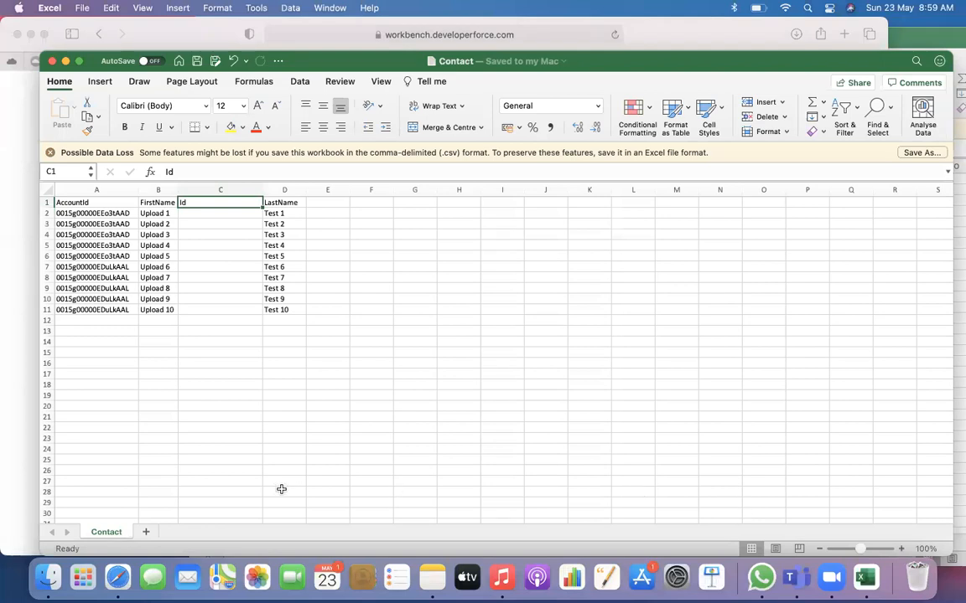
key(super+Tab)
key(super+Tab)
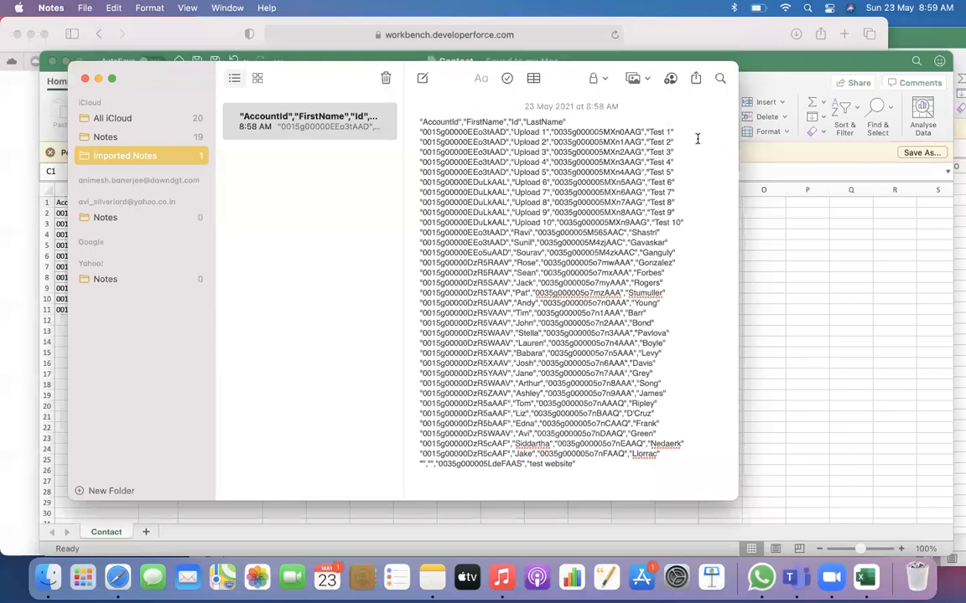
click(577, 464)
key(Return)
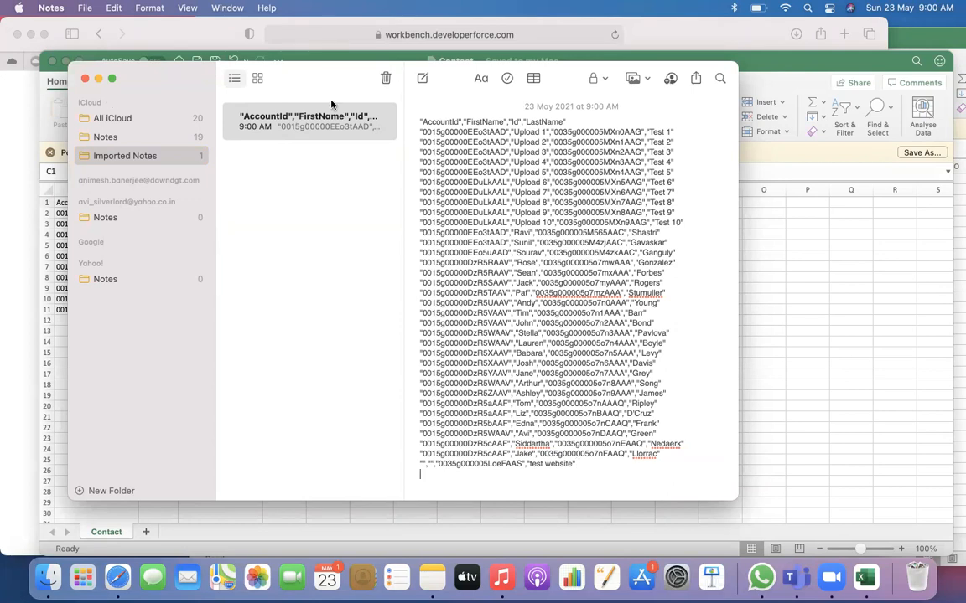
Close the Notes window and examine the AccountId values in the Contact sheet in Excel
click(83, 77)
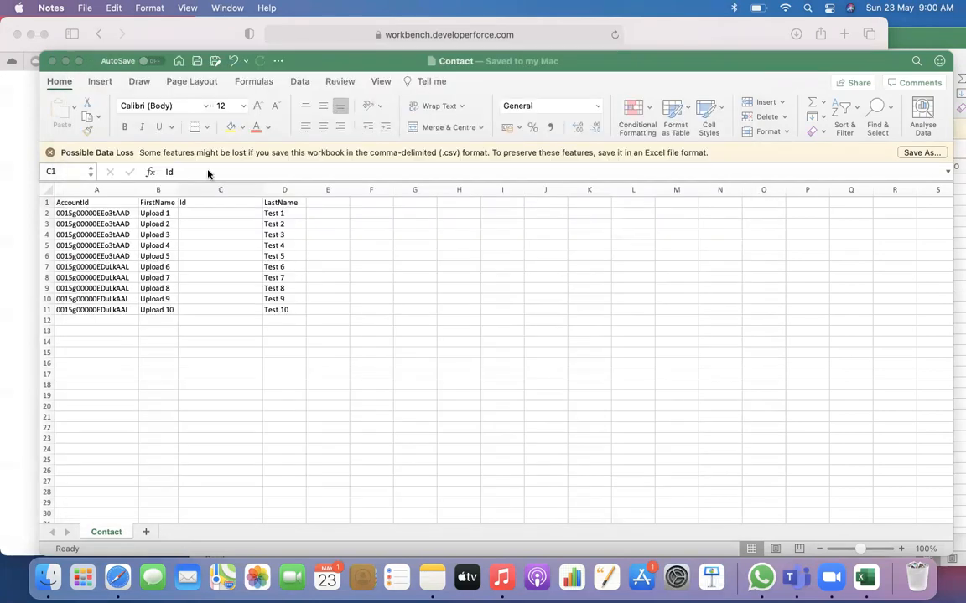
click(248, 329)
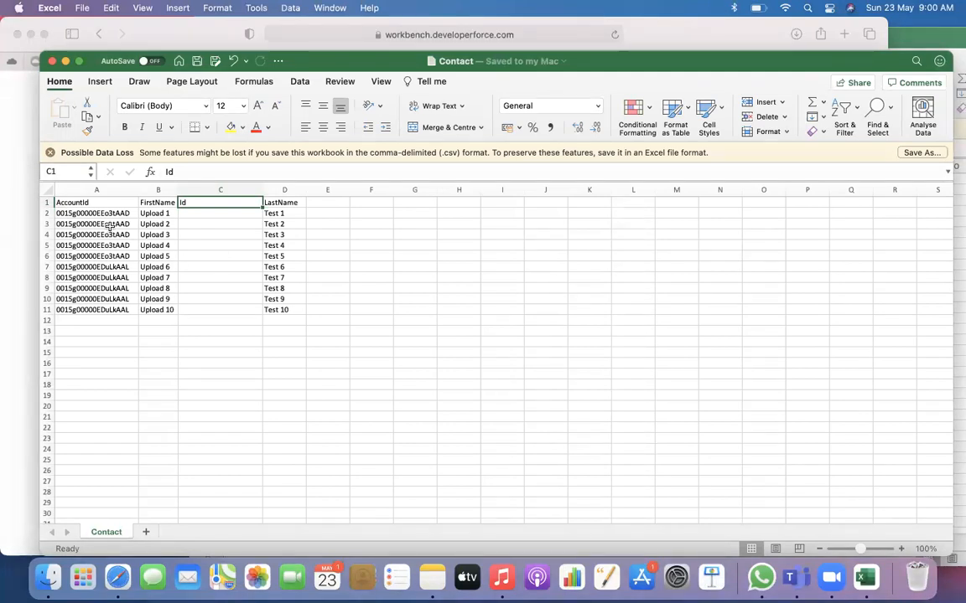
drag(99, 214, 112, 245)
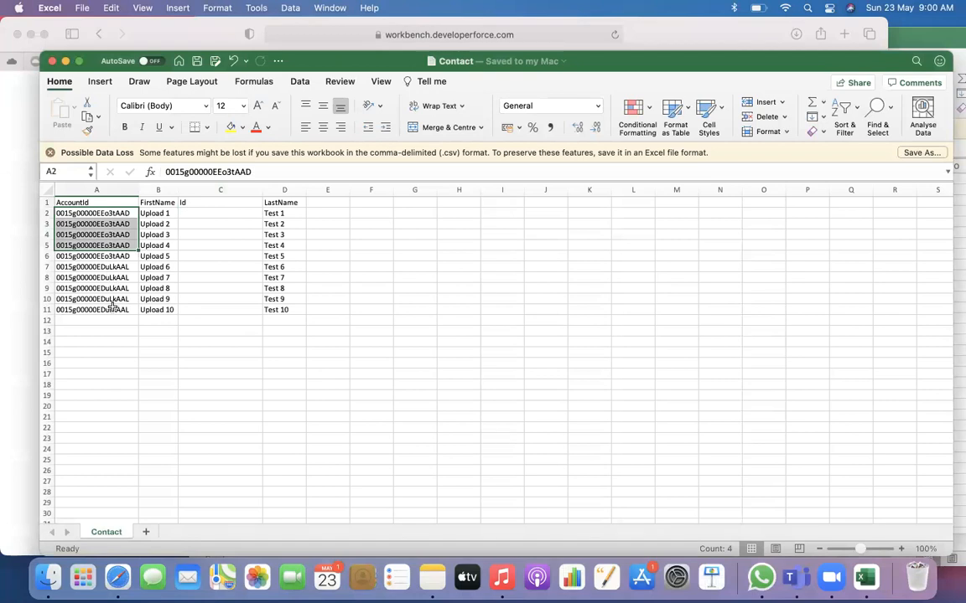
click(132, 331)
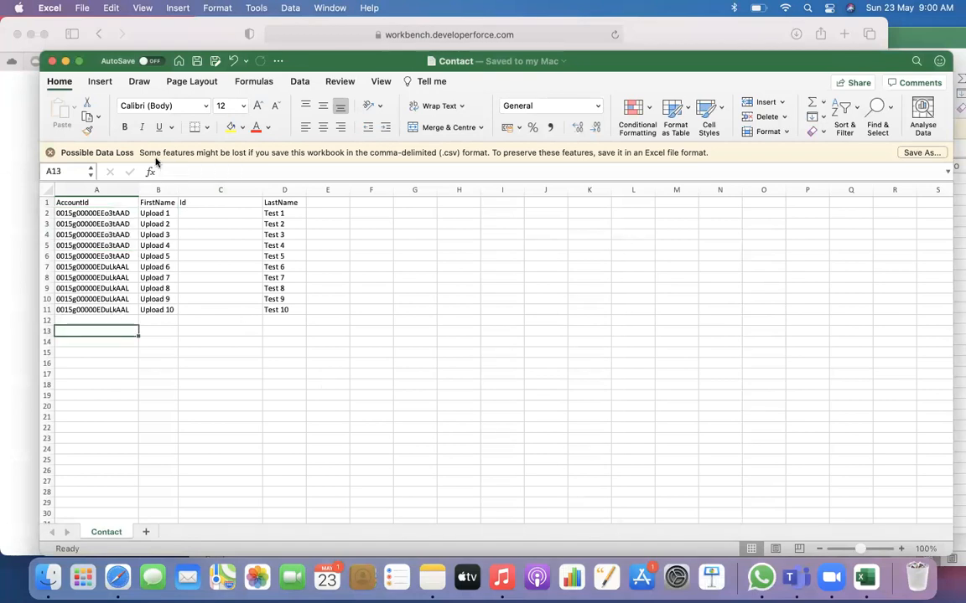
Switch to Finder and open Account.csv from the Downloads folder in Microsoft Excel
click(28, 127)
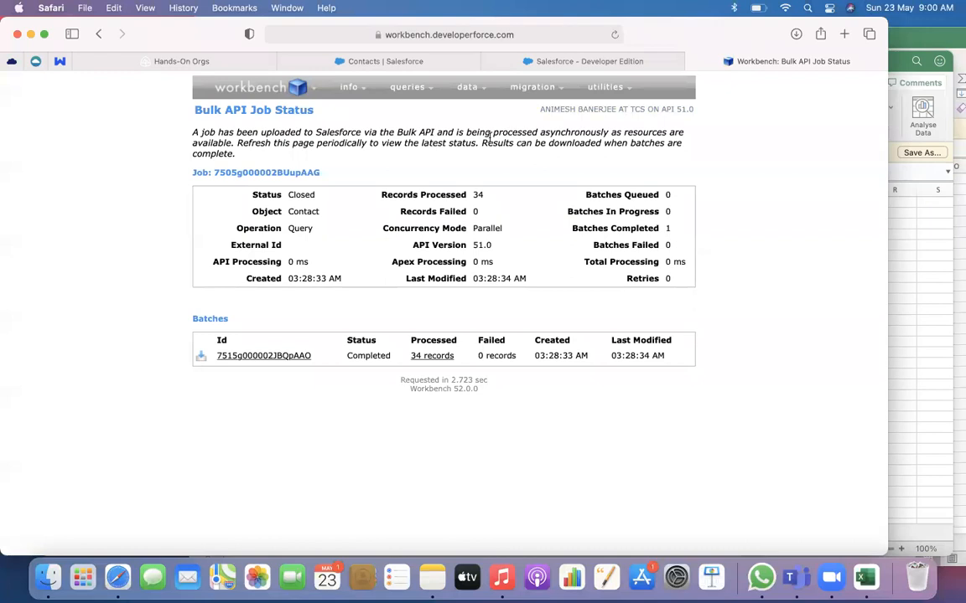
click(81, 580)
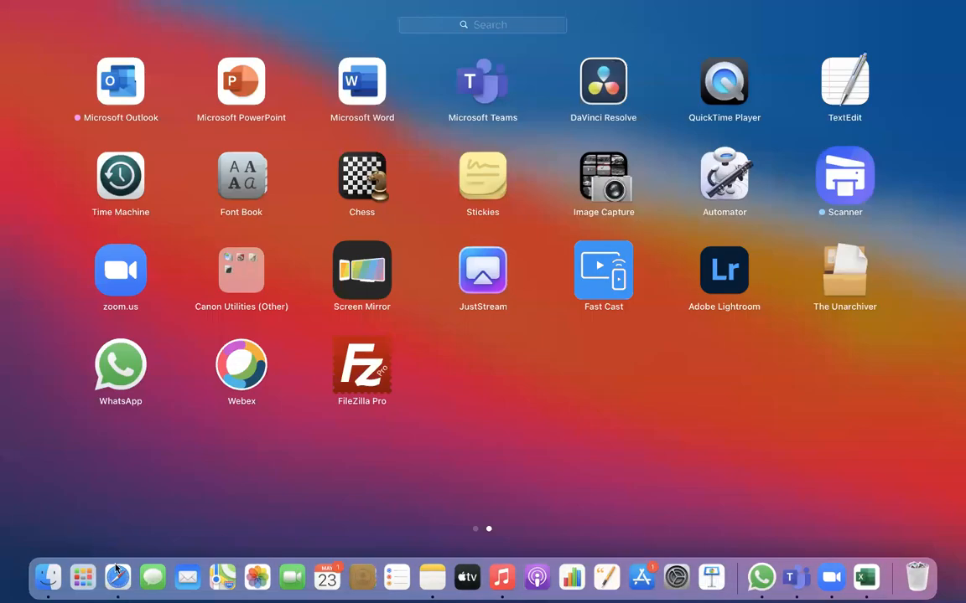
click(48, 579)
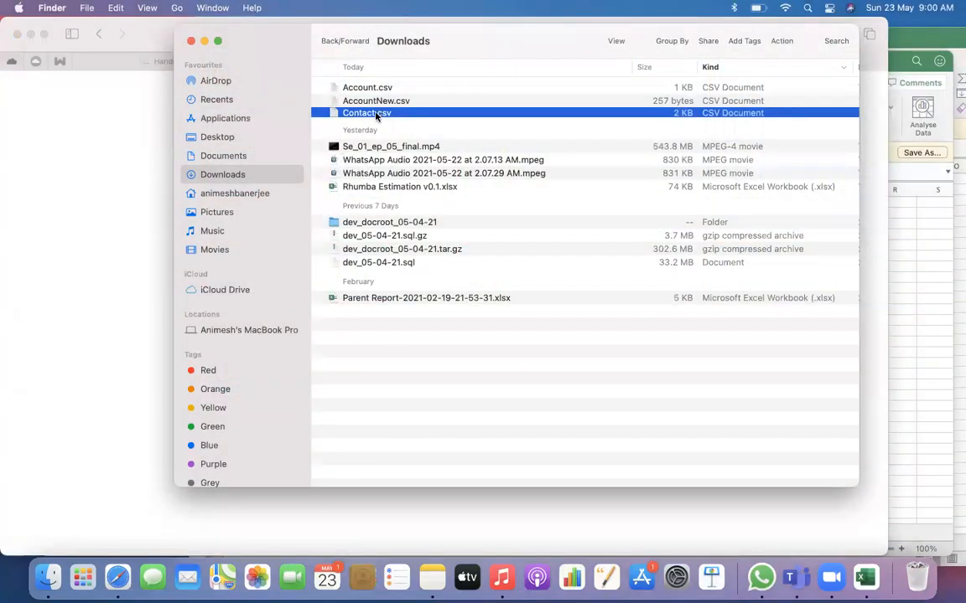
click(383, 89)
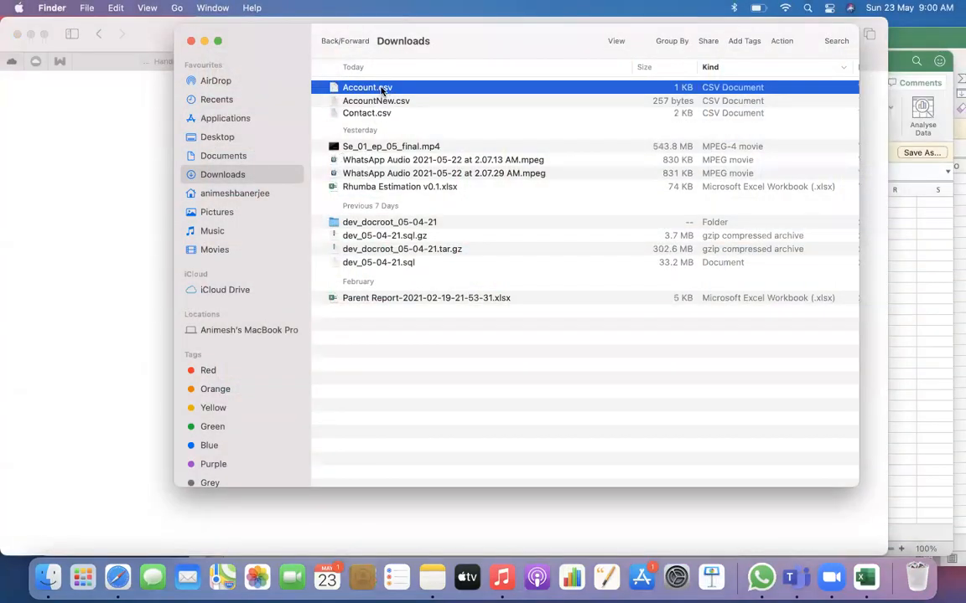
right_click(381, 89)
mouse_move(463, 112)
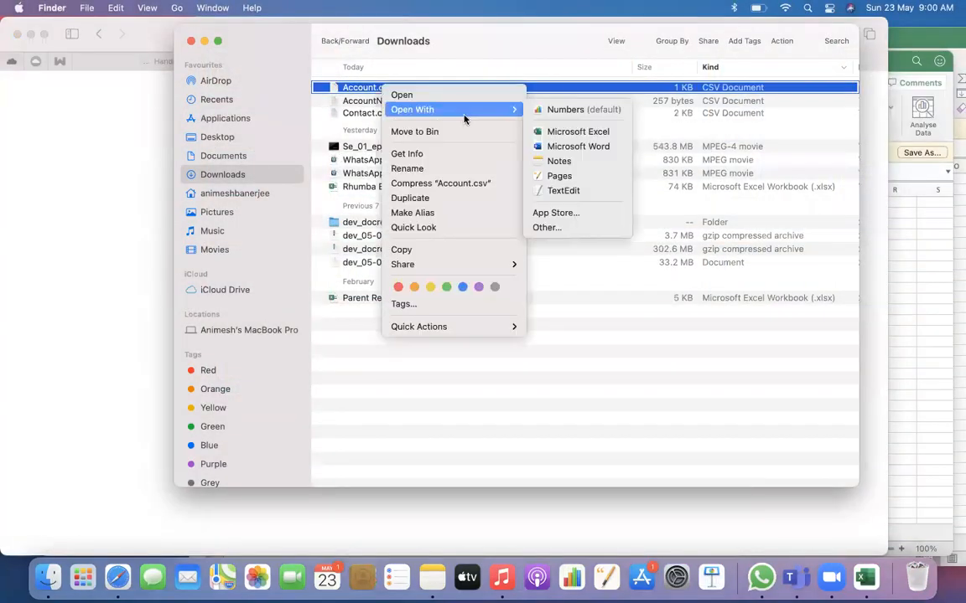
click(578, 131)
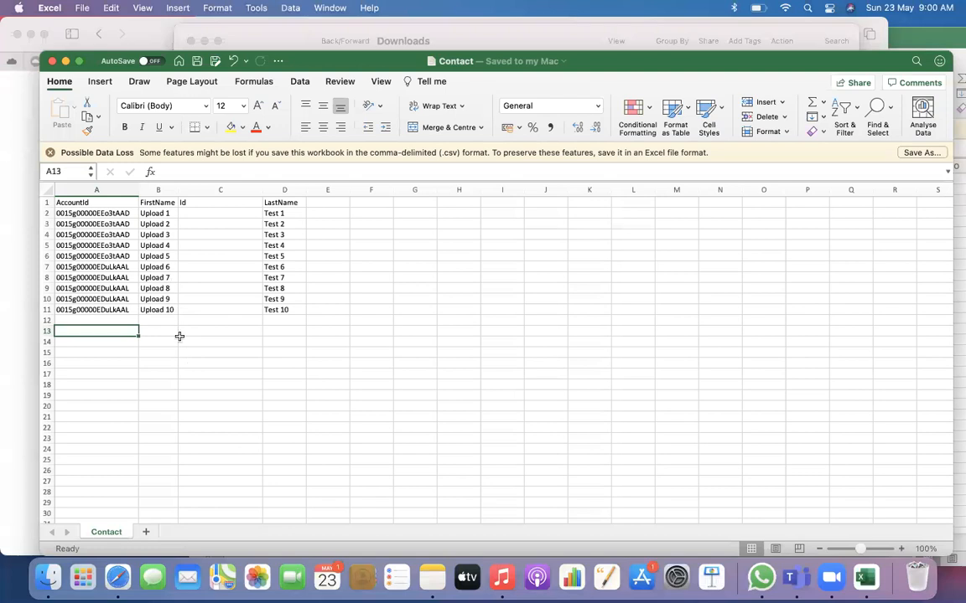
Bring the Account workbook to the front in Excel, ahead of the Contact workbook
click(256, 34)
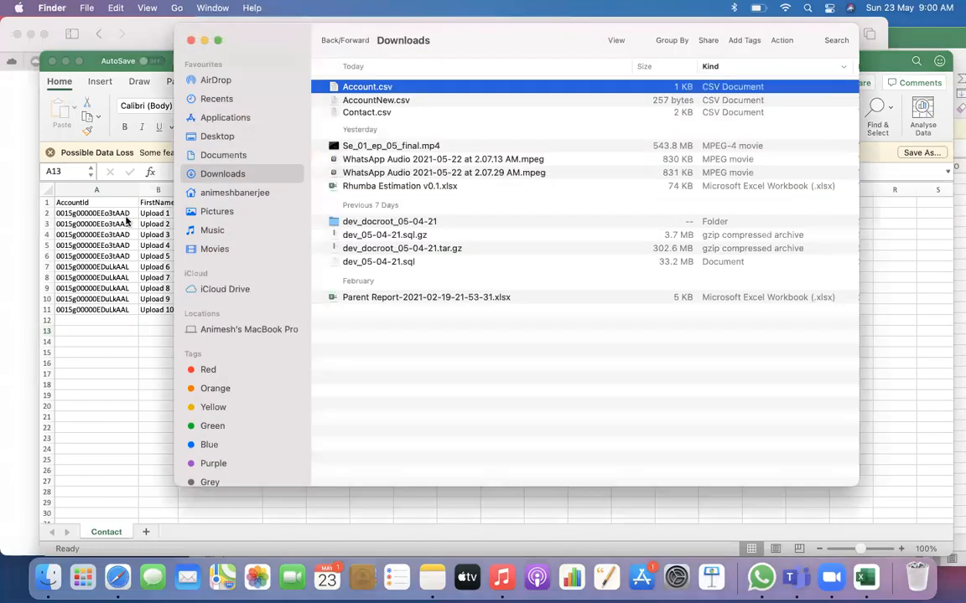
click(20, 225)
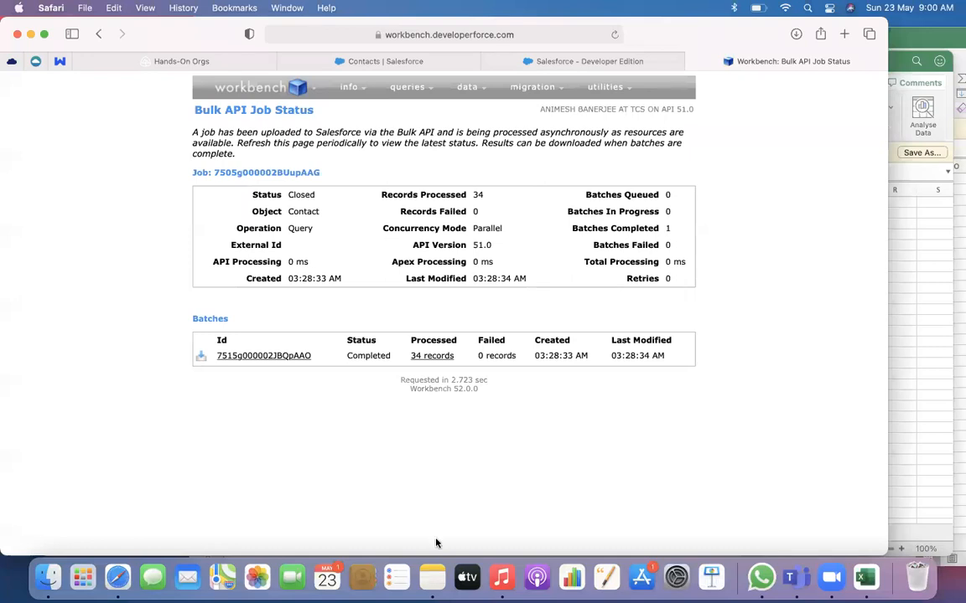
click(863, 587)
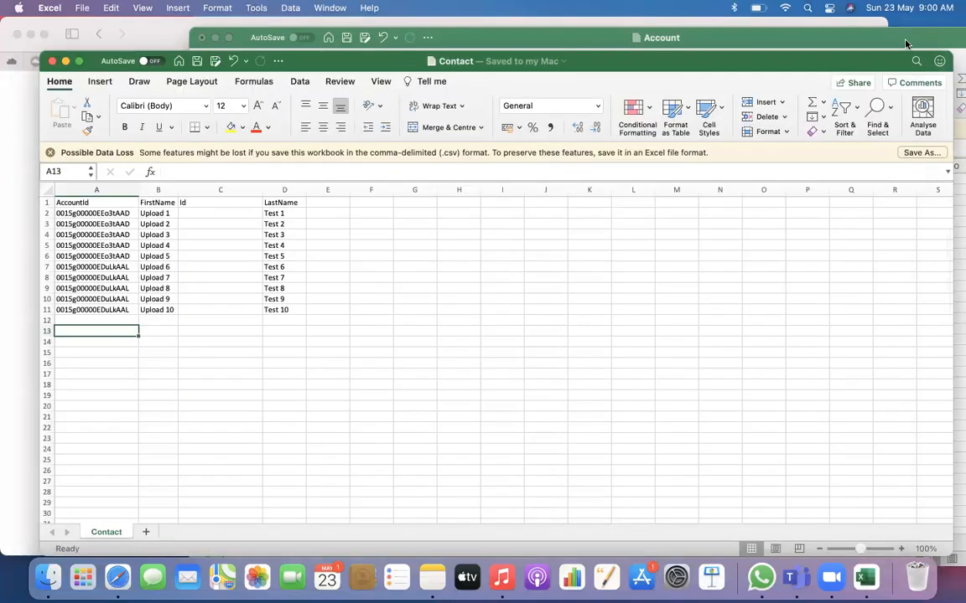
click(814, 35)
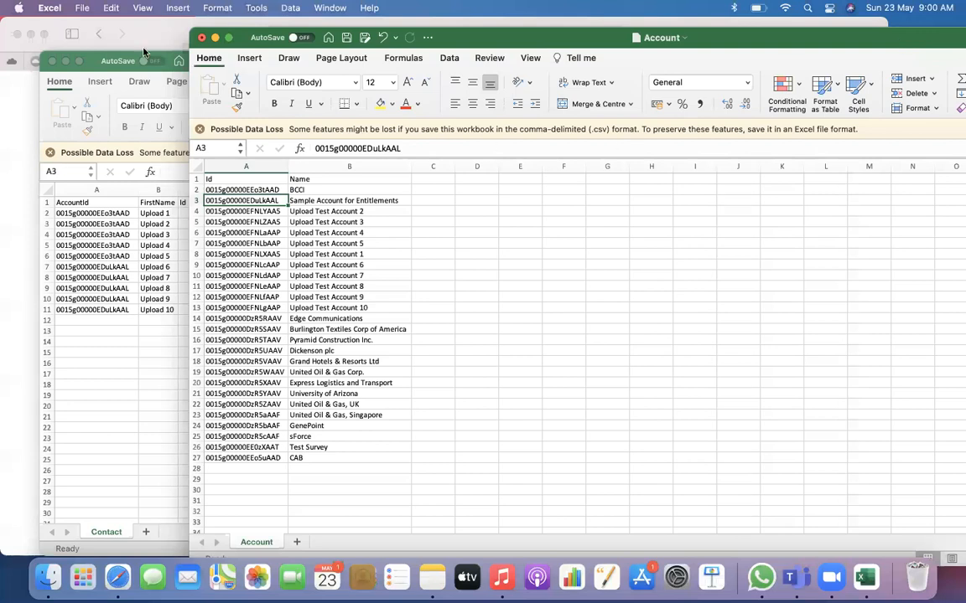
click(104, 59)
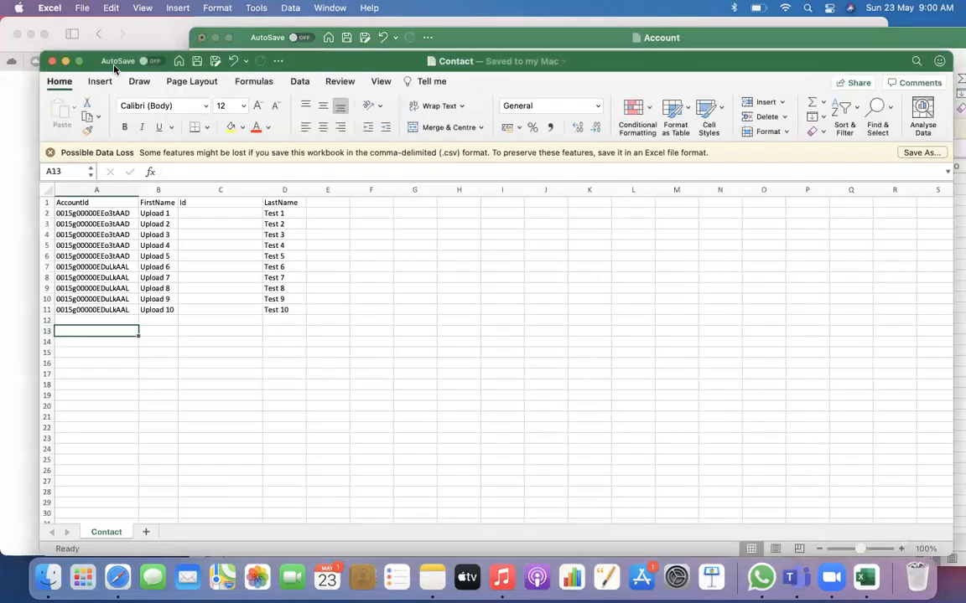
click(826, 39)
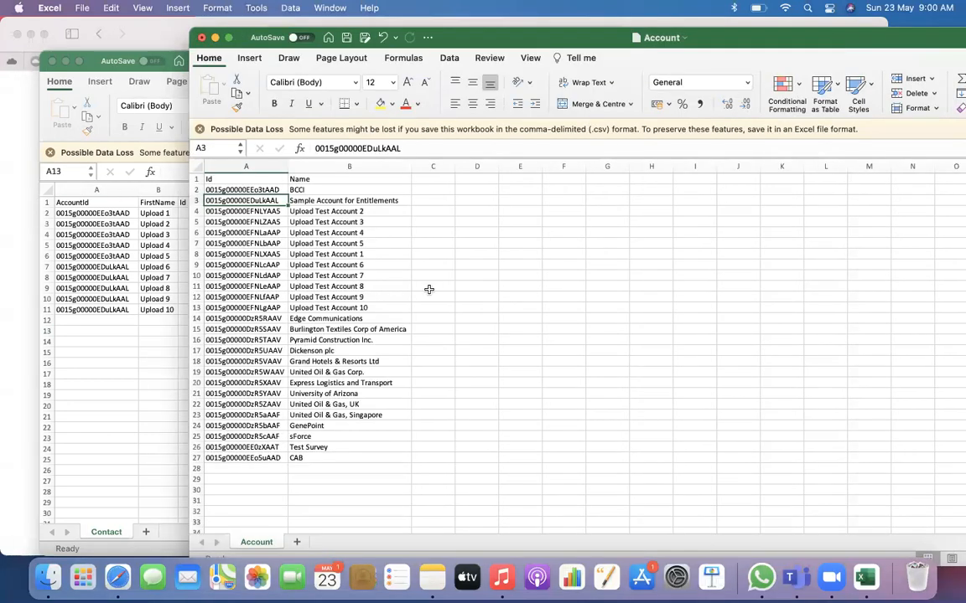
click(335, 222)
click(347, 211)
double_click(347, 211)
drag(363, 211, 288, 212)
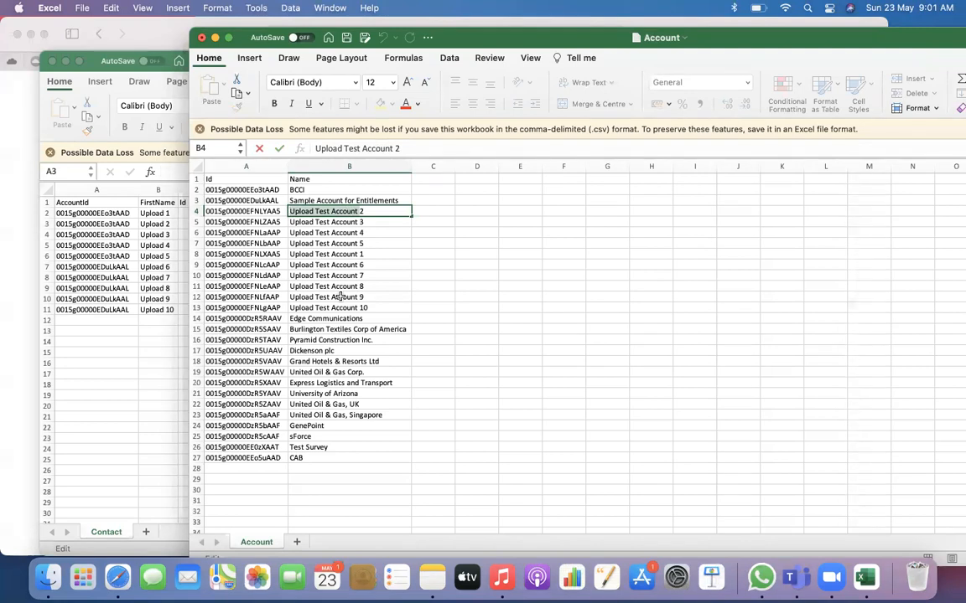
key(Return)
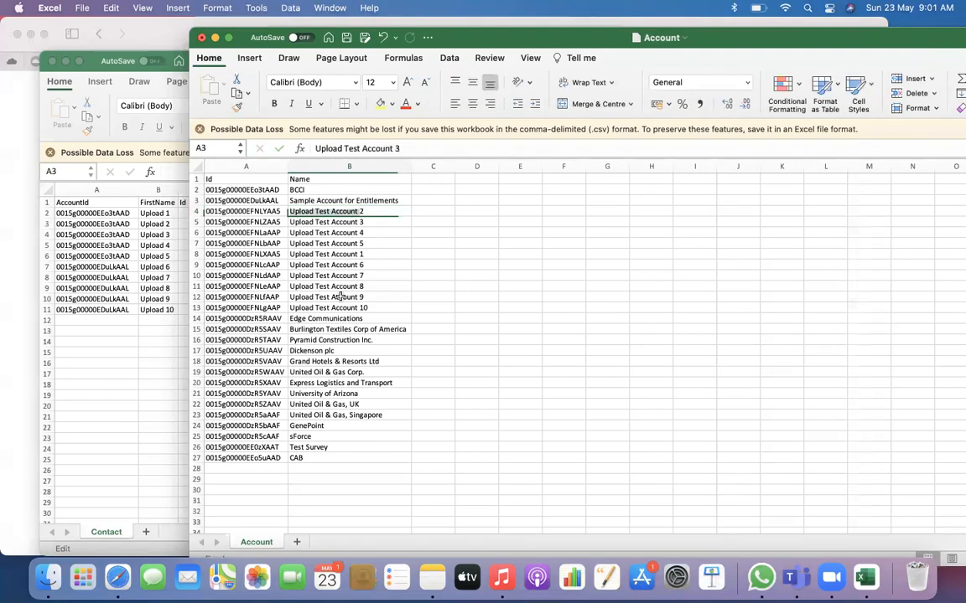
Change the account name in cell B4 to Upload Account 2
double_click(367, 211)
drag(362, 212, 335, 214)
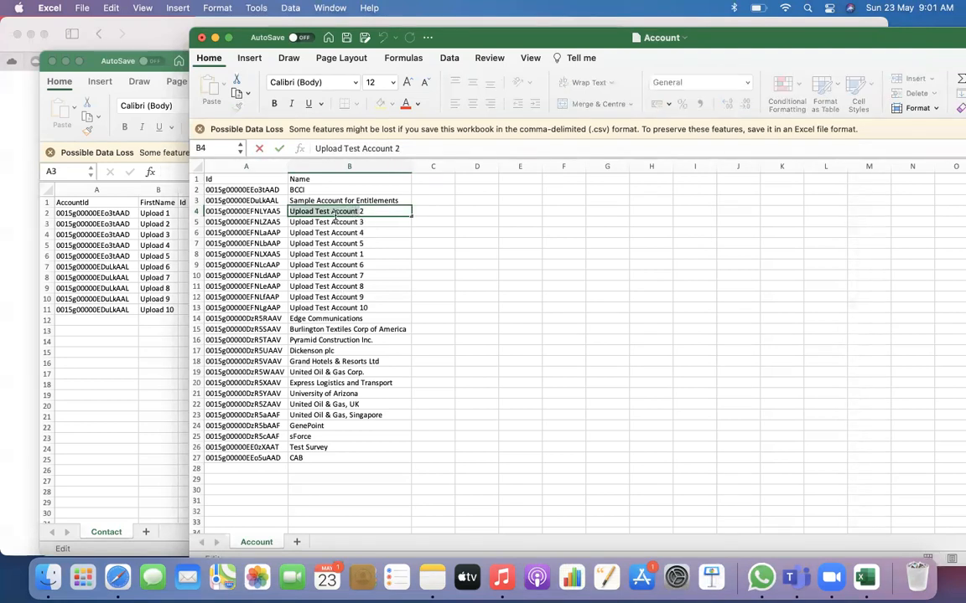
click(323, 213)
key(BackSpace)
key(BackSpace)
key(BackSpace)
key(BackSpace)
Change the account names in cells B5 and B6 to Upload Account 3 and Upload Account 4
key(BackSpace)
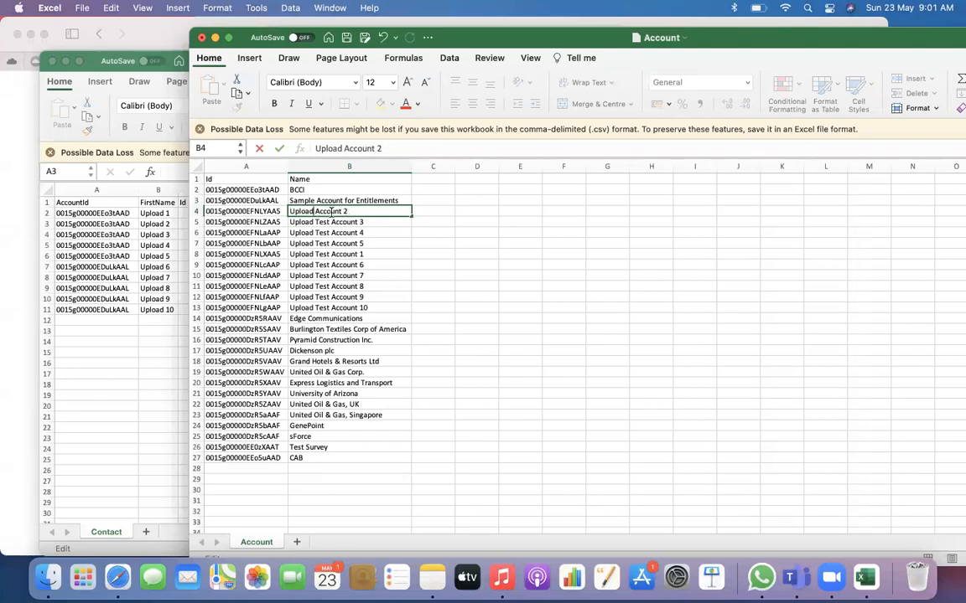
key(Return)
double_click(329, 222)
key(BackSpace)
key(BackSpace)
key(BackSpace)
key(BackSpace)
key(BackSpace)
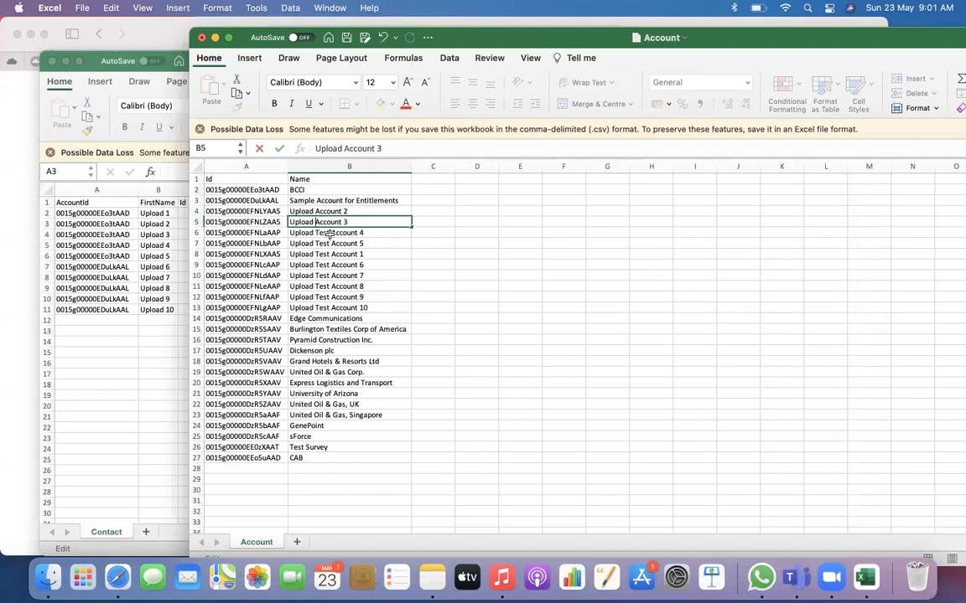
double_click(331, 232)
key(BackSpace)
key(BackSpace)
key(BackSpace)
key(BackSpace)
key(BackSpace)
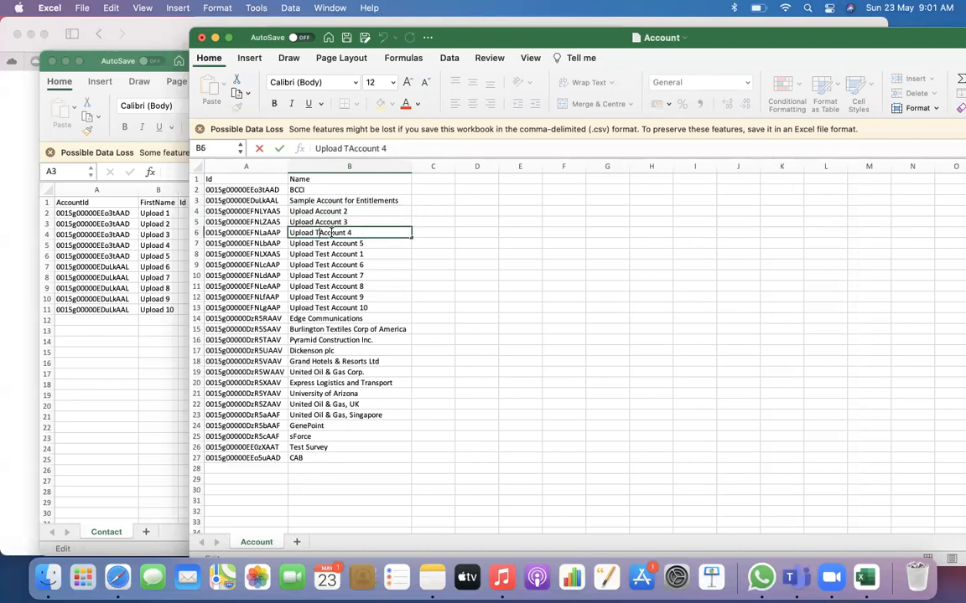
key(Return)
Change the account names in cells B7 and B8 to Upload Account 5 and Upload Account 1
double_click(330, 243)
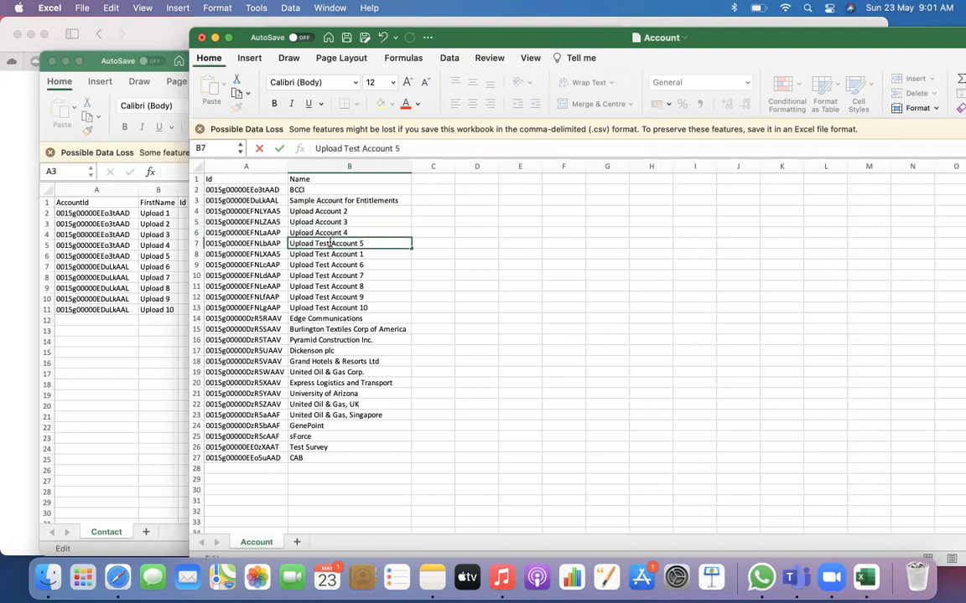
key(BackSpace)
key(BackSpace)
key(BackSpace)
key(BackSpace)
key(BackSpace)
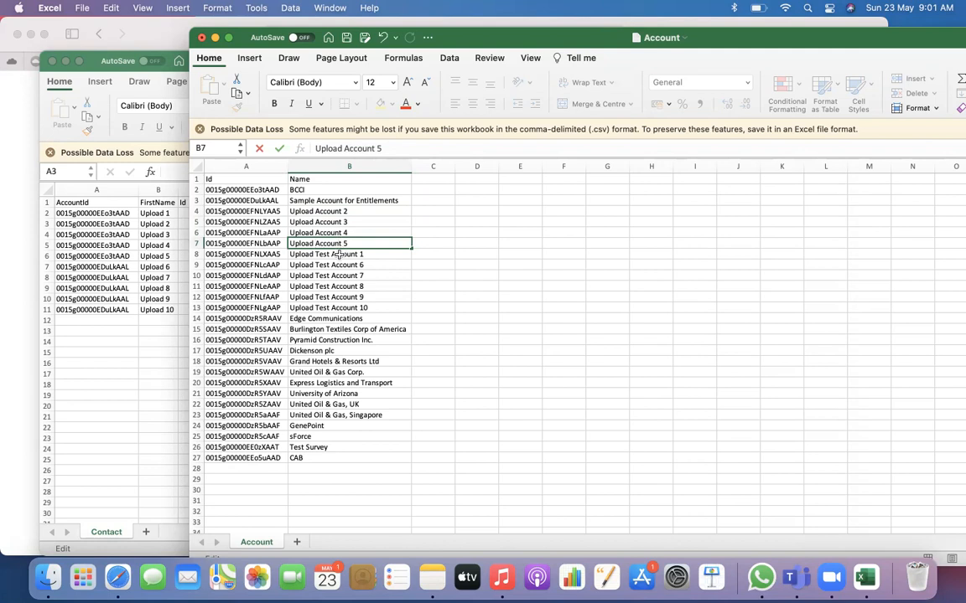
key(Return)
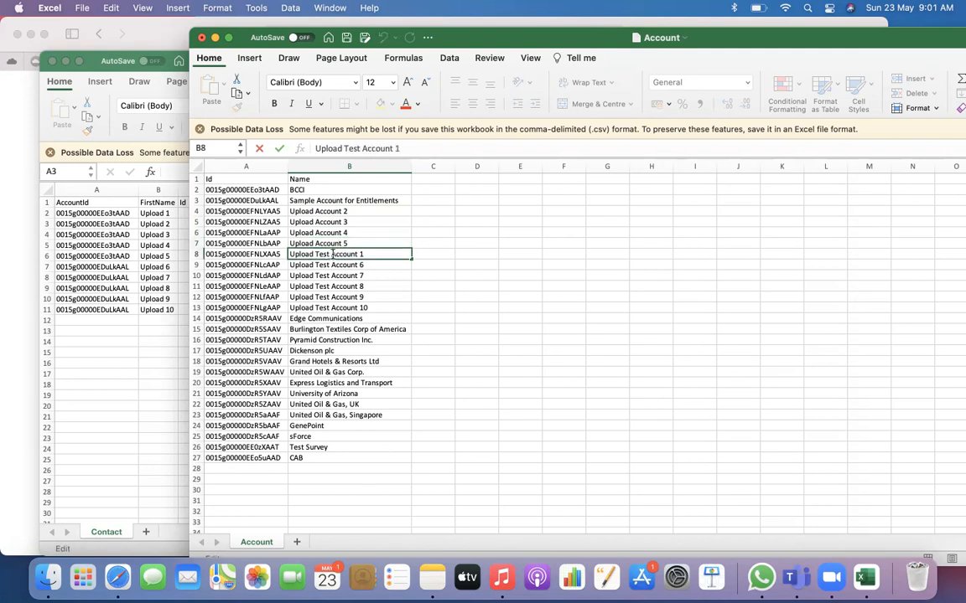
double_click(316, 254)
key(Delete)
key(Delete)
key(Delete)
key(Delete)
key(Delete)
key(Return)
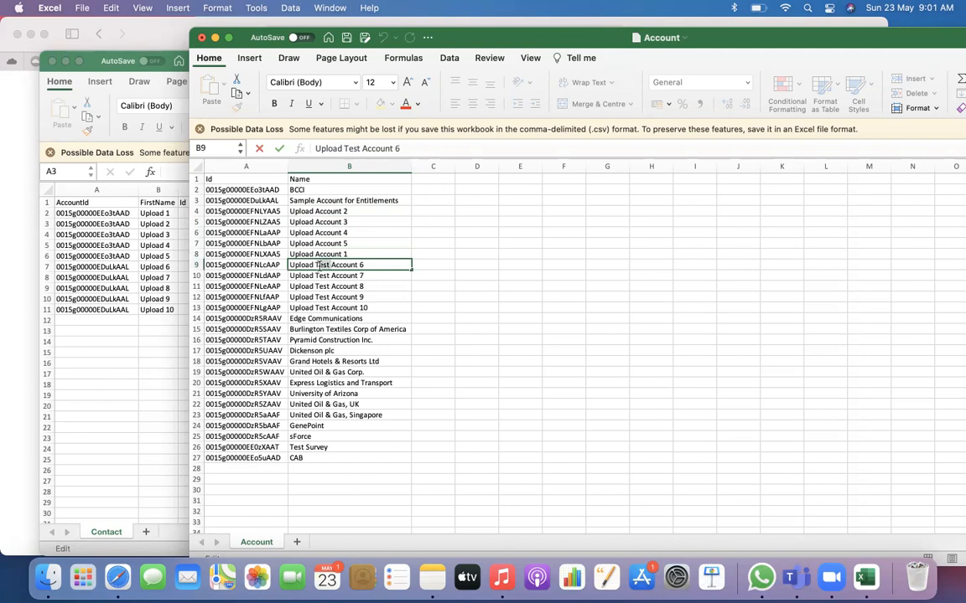
Change the account names in cells B9 and B10 to Upload Account 6 and Upload Account 7
key(Delete)
key(Delete)
key(Delete)
key(Delete)
key(Delete)
key(Return)
double_click(330, 275)
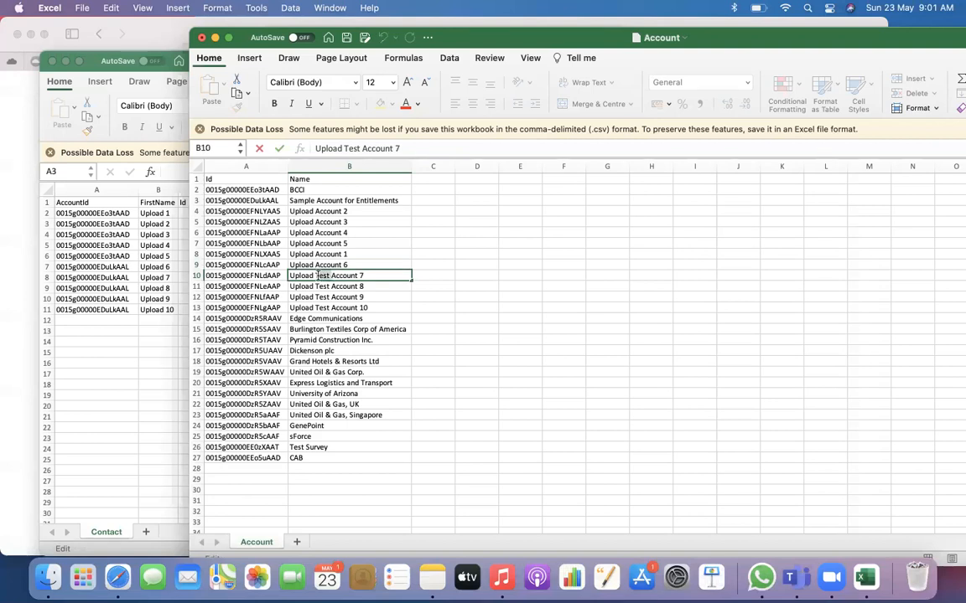
click(314, 276)
key(Delete)
key(Delete)
key(Delete)
key(Delete)
key(Delete)
key(Return)
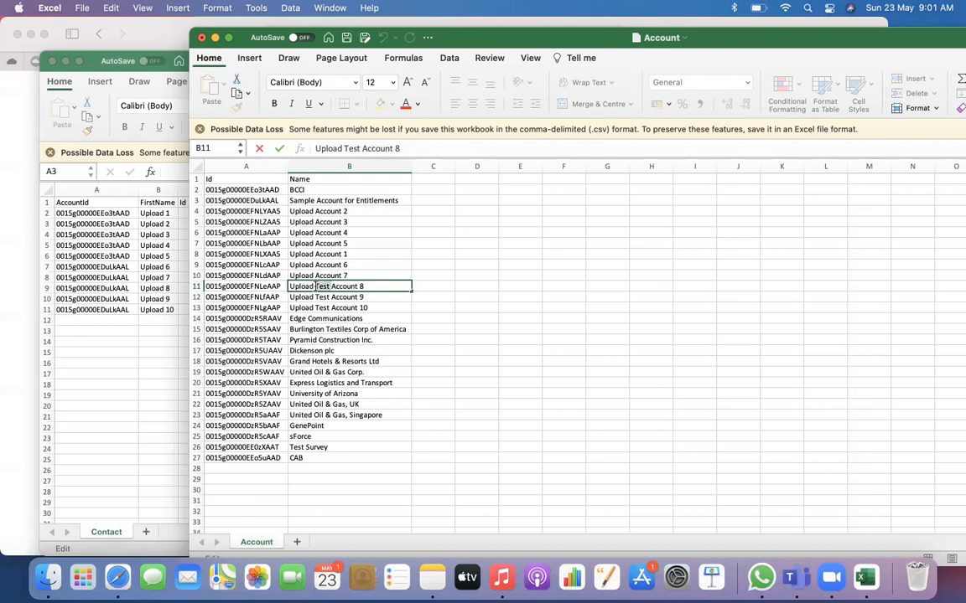
Change the account names in cells B11 to B13 to Upload Account 8, Upload Account 9 and Upload Account 10
click(315, 286)
key(Delete)
key(Delete)
key(Delete)
key(Delete)
key(Delete)
key(Return)
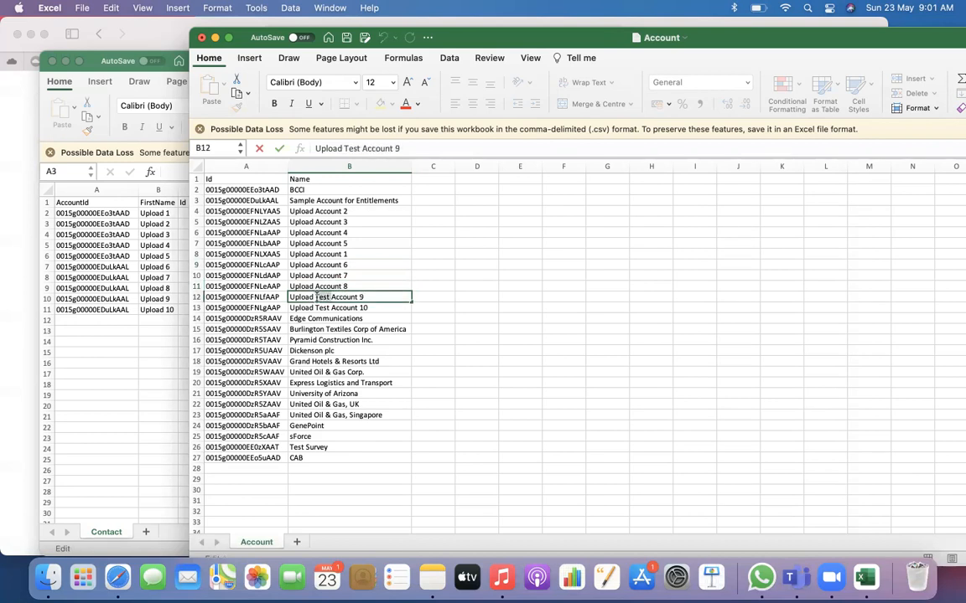
double_click(315, 297)
key(Delete)
key(Delete)
key(Delete)
key(Delete)
key(Delete)
key(Return)
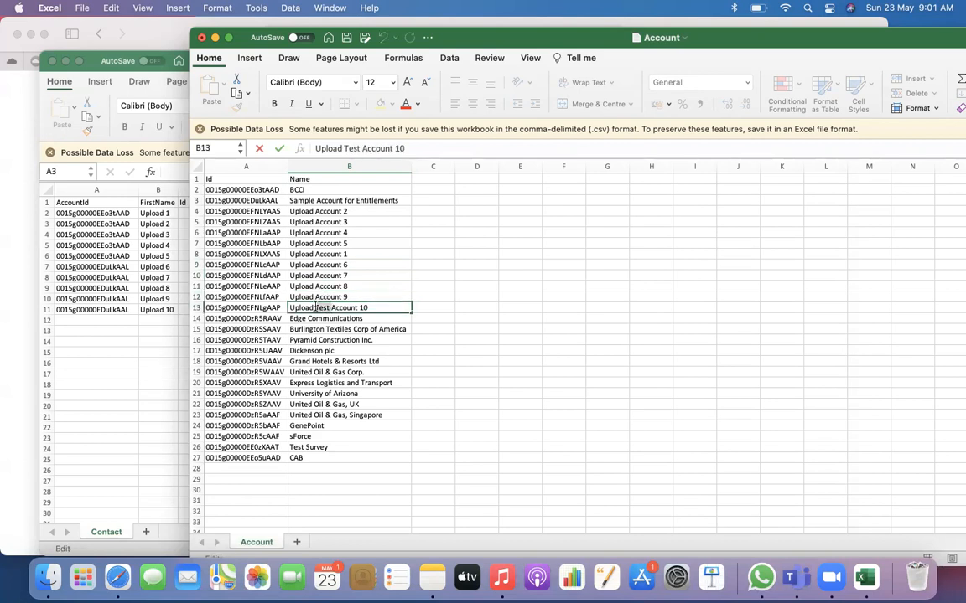
key(Delete)
key(Delete)
key(Delete)
key(Delete)
key(Delete)
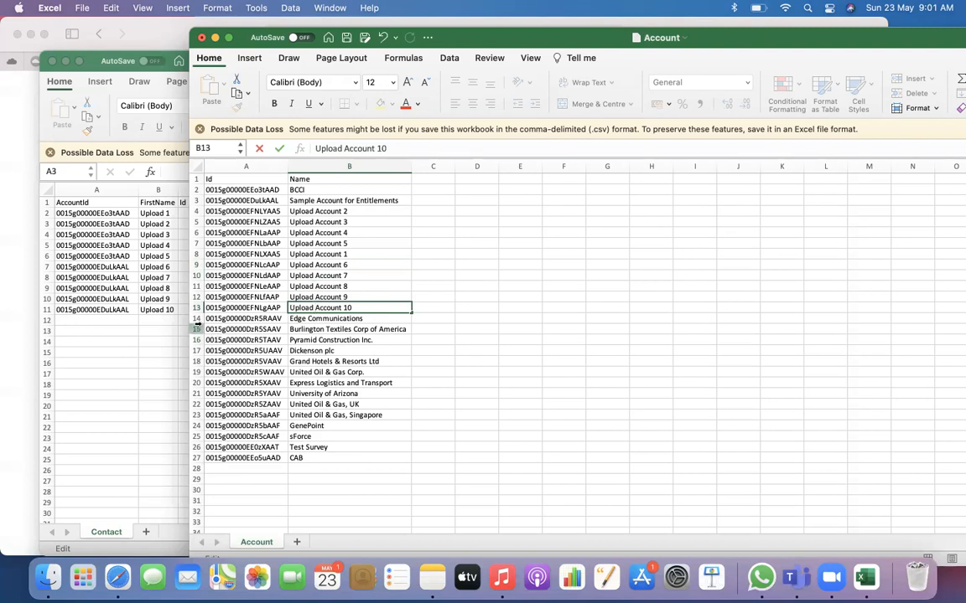
Delete rows 14 to 28 and rows 2 to 3 of the Account sheet, leaving only the Upload Account records
drag(197, 318, 198, 469)
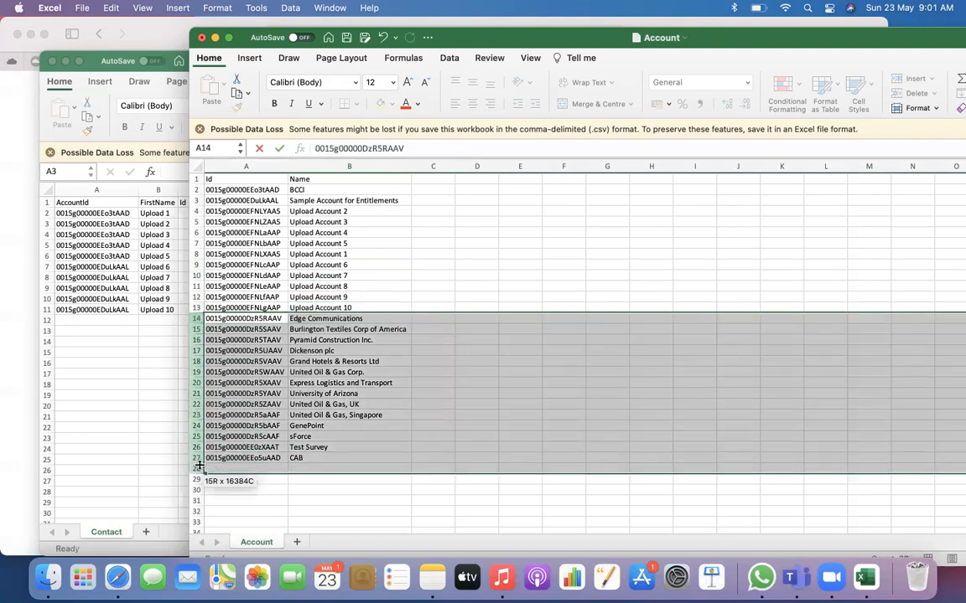
right_click(198, 416)
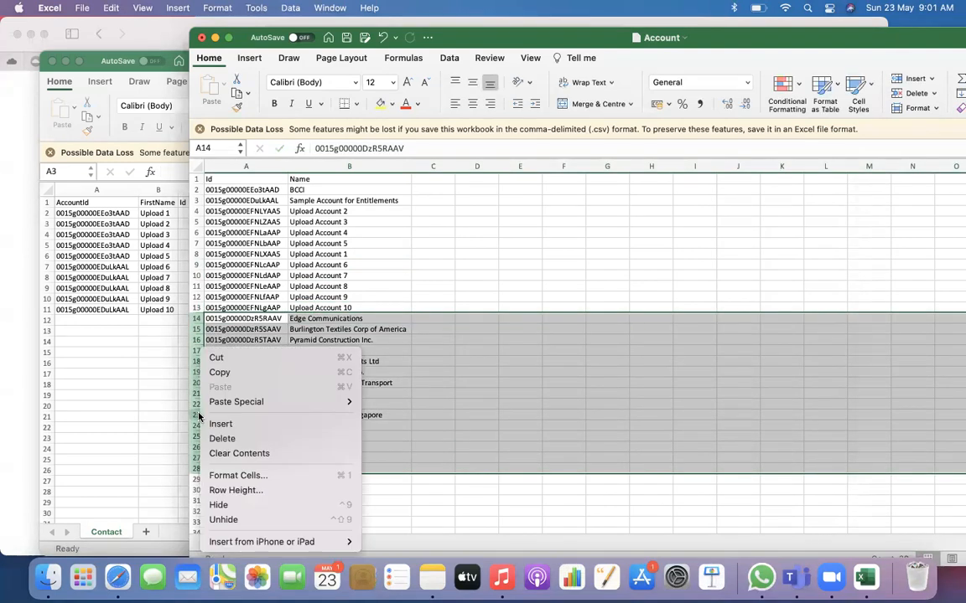
click(238, 439)
drag(196, 189, 197, 200)
right_click(198, 200)
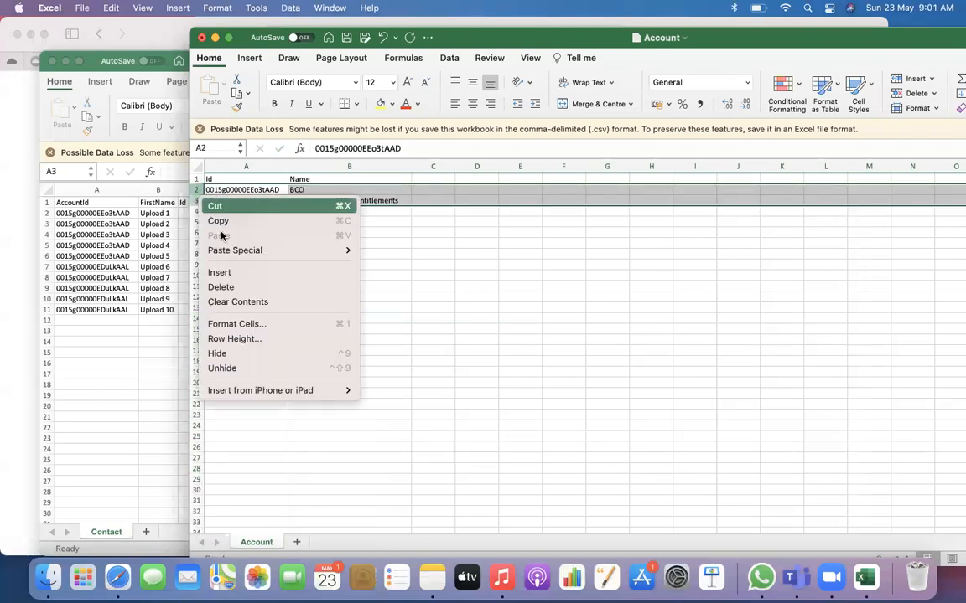
click(248, 287)
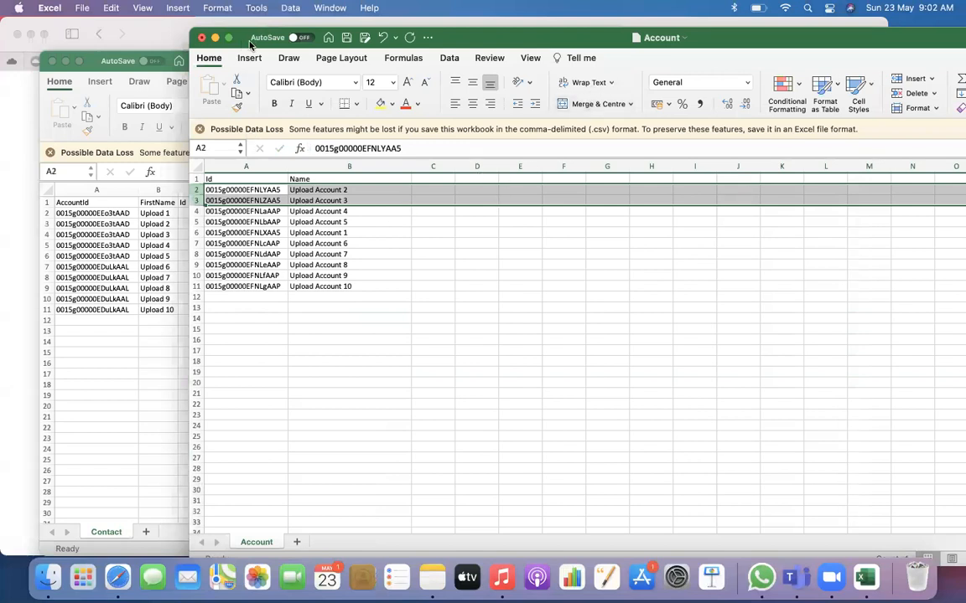
Save the shortened account names in Account.csv and deselect the rows
key(super+s)
click(429, 263)
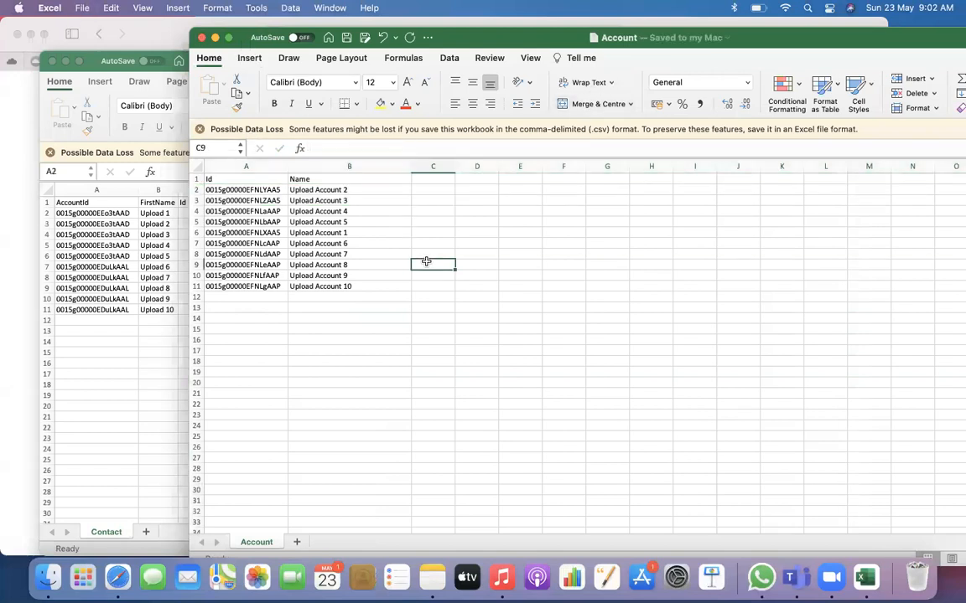
click(381, 425)
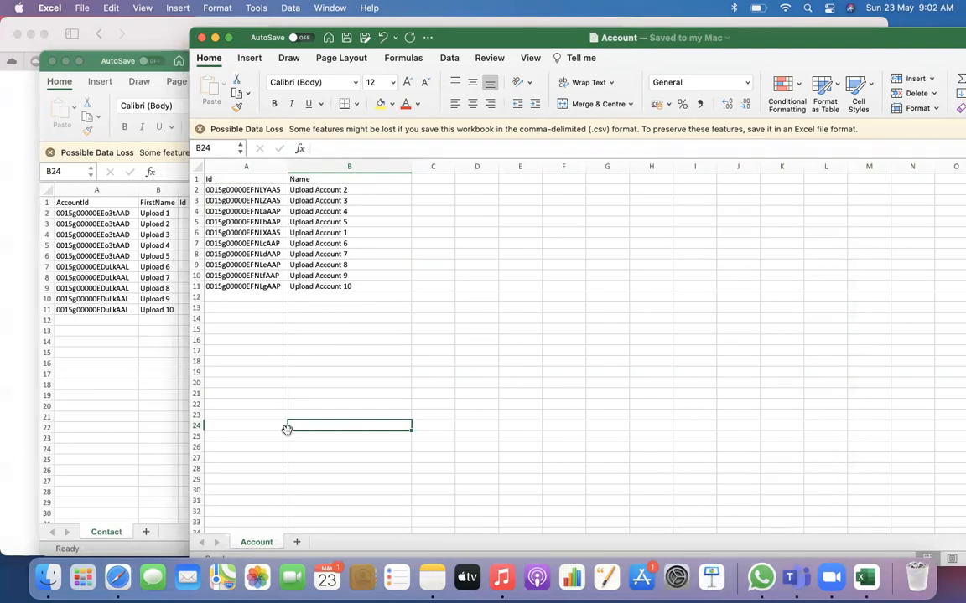
Switch to Workbench in Safari and set up an Update operation for the Account object with records from a file
click(117, 577)
mouse_move(466, 89)
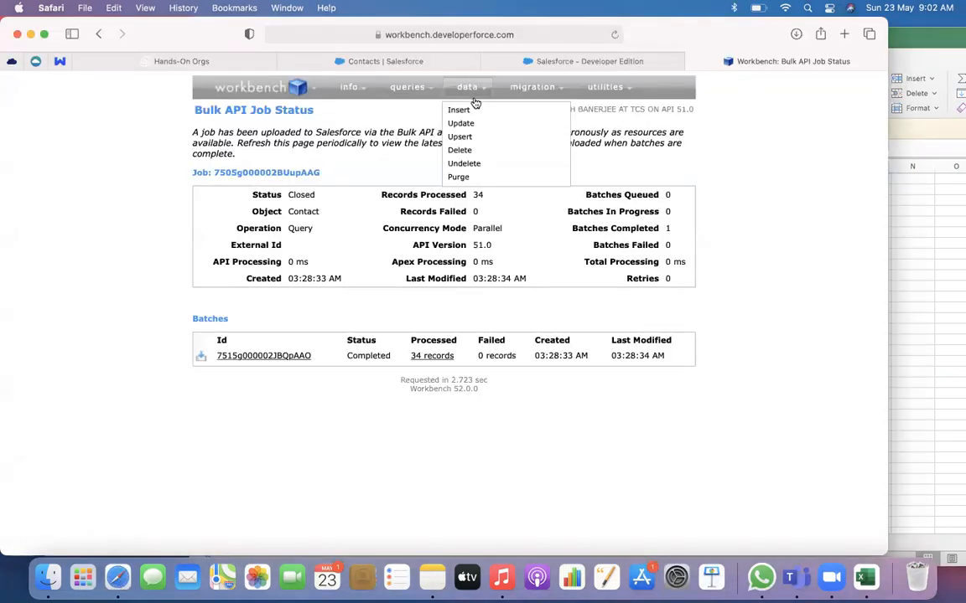
click(460, 123)
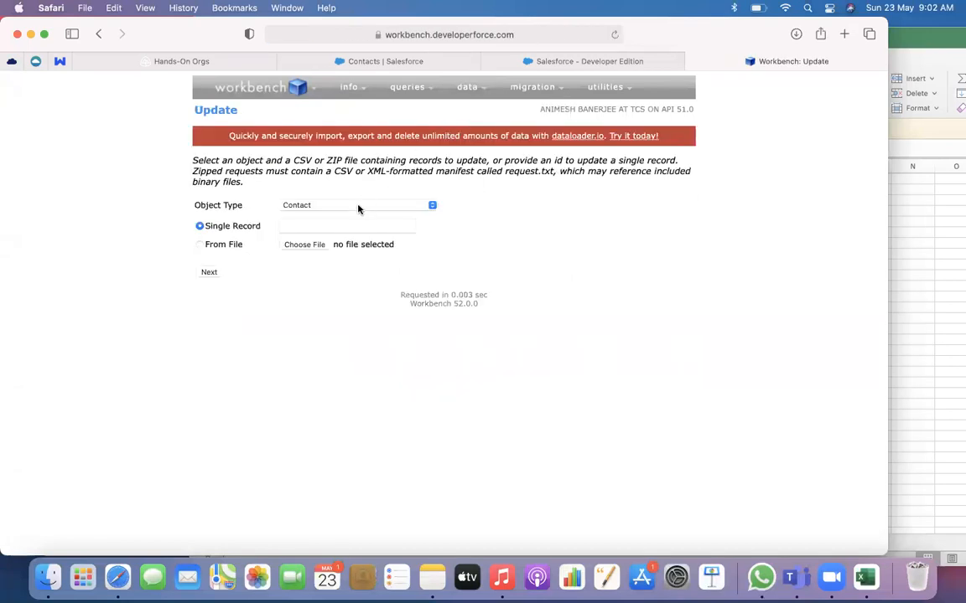
click(358, 207)
key(a)
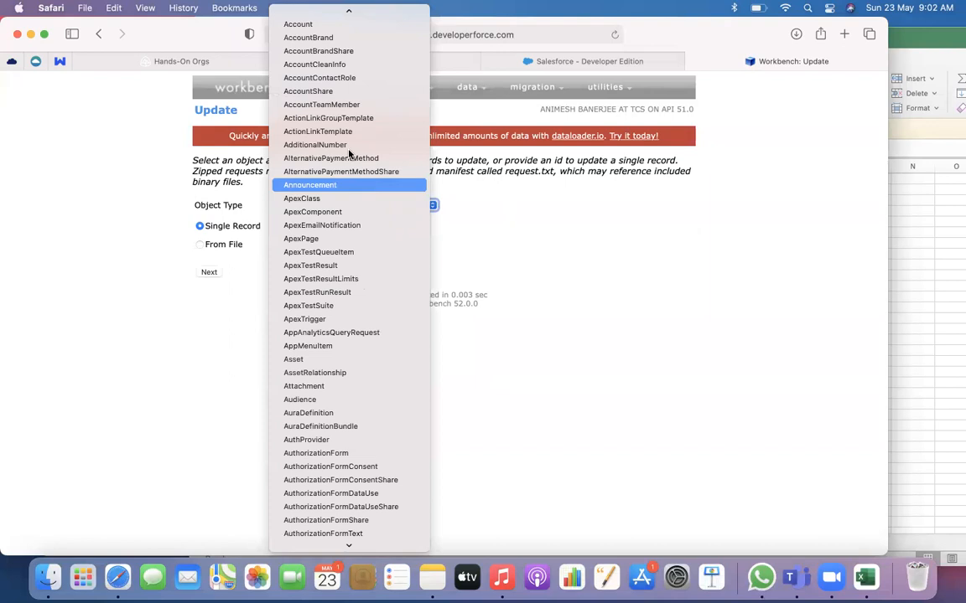
click(340, 27)
click(224, 245)
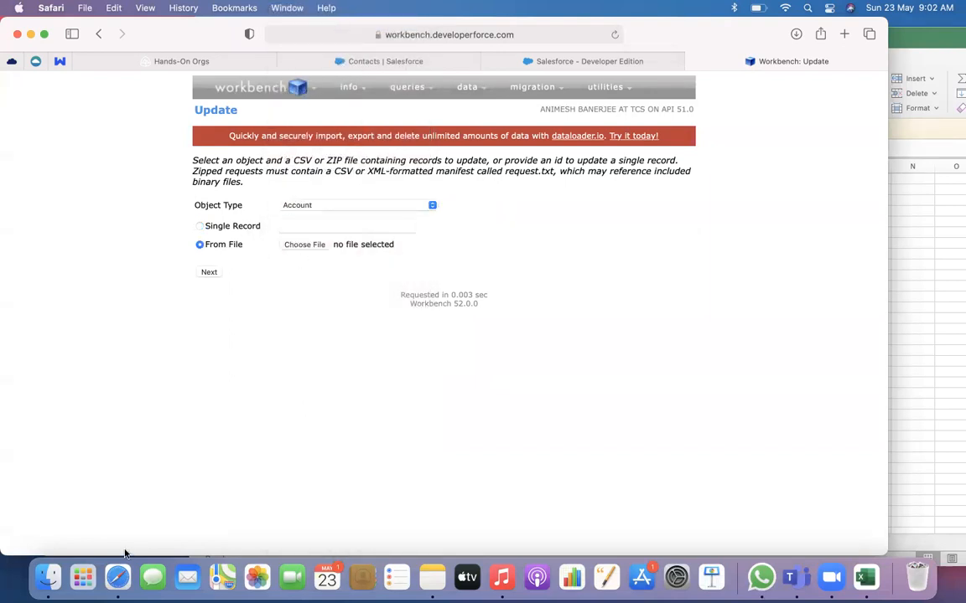
Glance at the Account sheet and try to proceed with the Account update without choosing a file
click(866, 578)
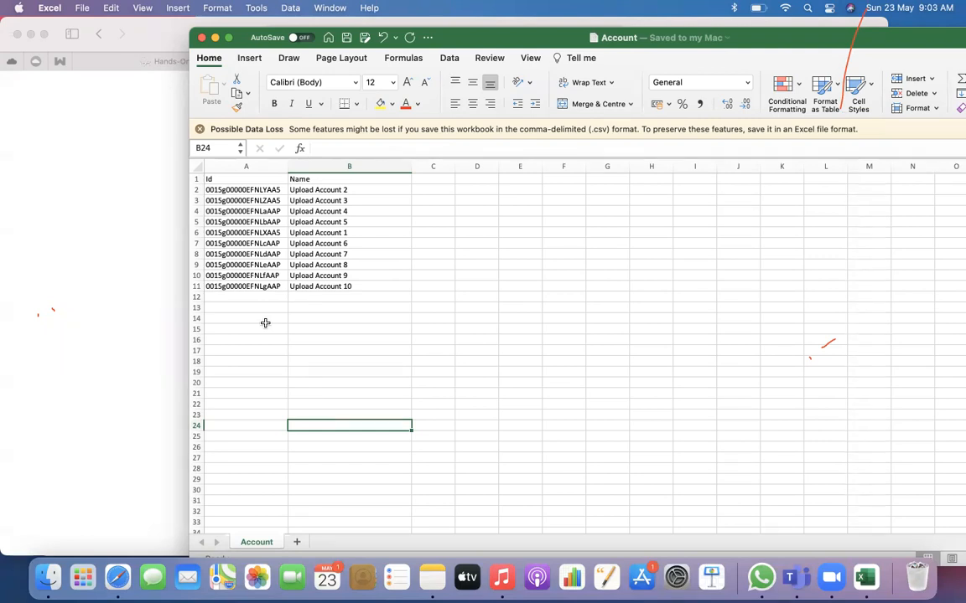
click(142, 303)
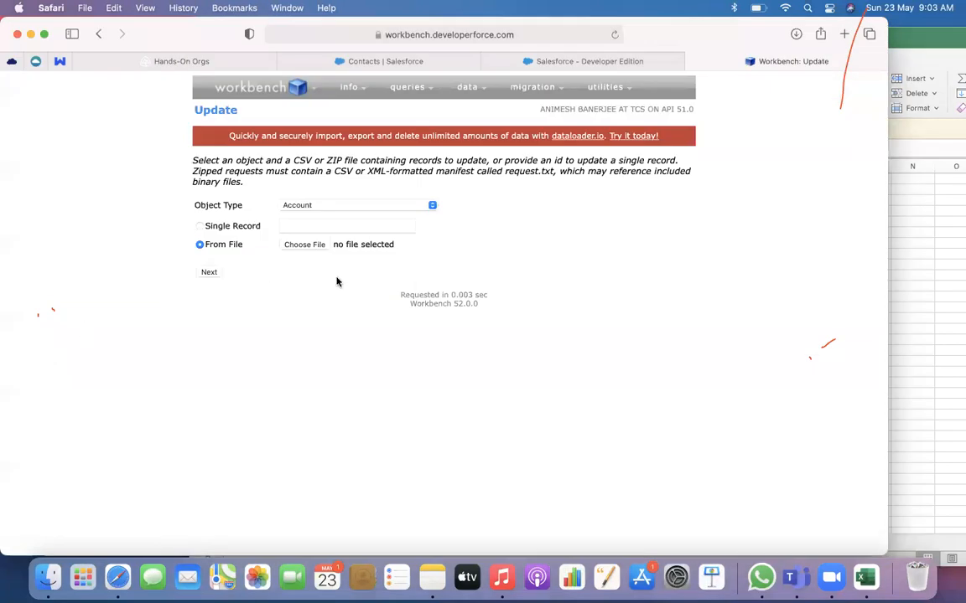
click(210, 273)
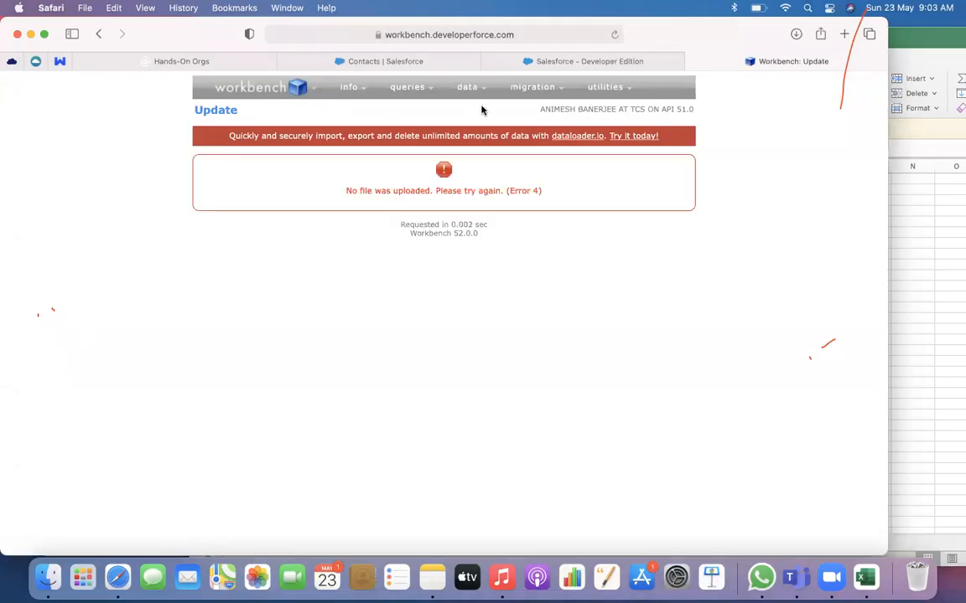
Restart the Account update in Workbench and upload Account.csv from Downloads as the source file
mouse_move(467, 87)
click(460, 126)
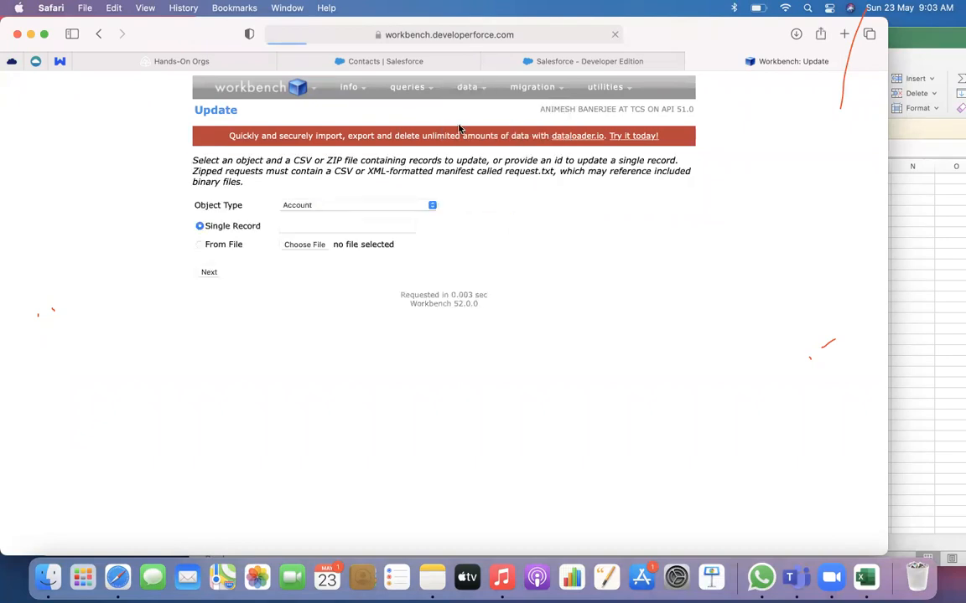
click(325, 246)
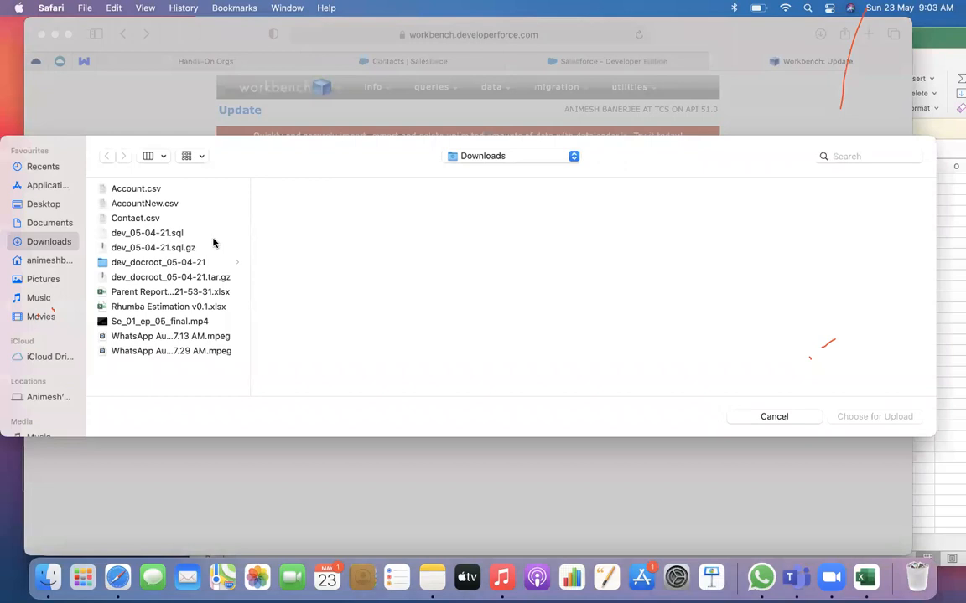
click(161, 188)
click(872, 416)
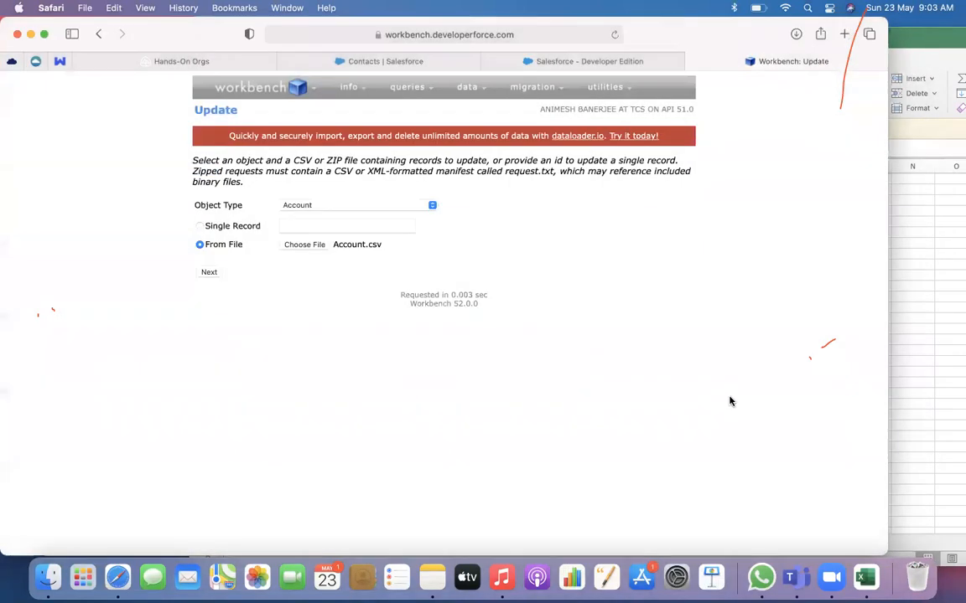
click(208, 275)
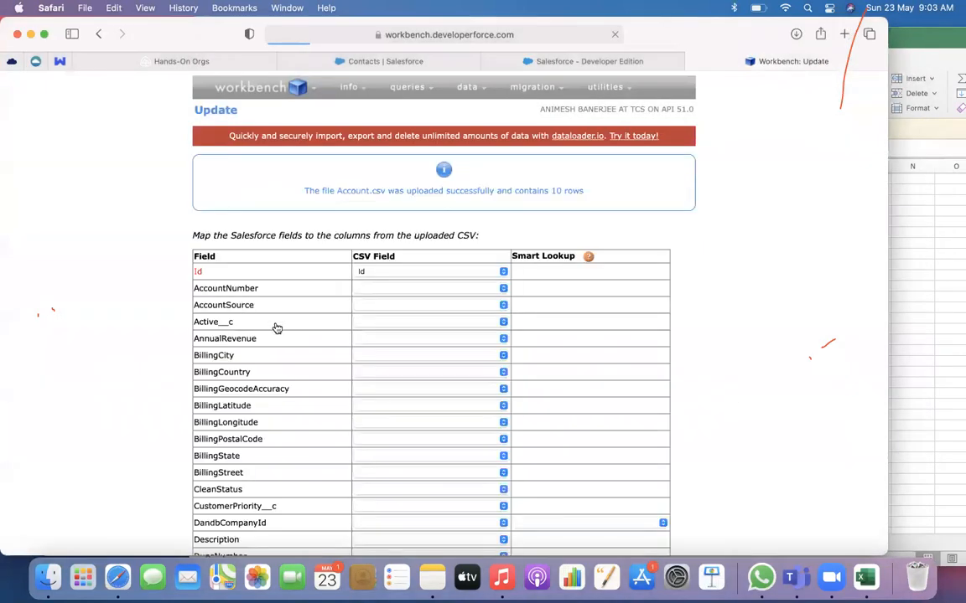
Accept the Id and Name field mappings and confirm the update of the Account records
scroll(379, 351, down, 3)
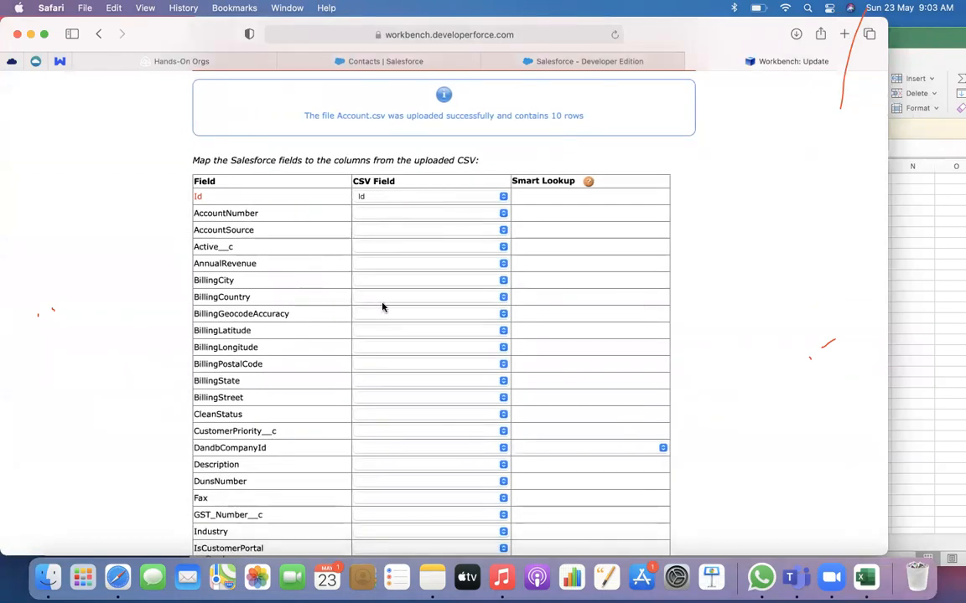
scroll(384, 308, down, 5)
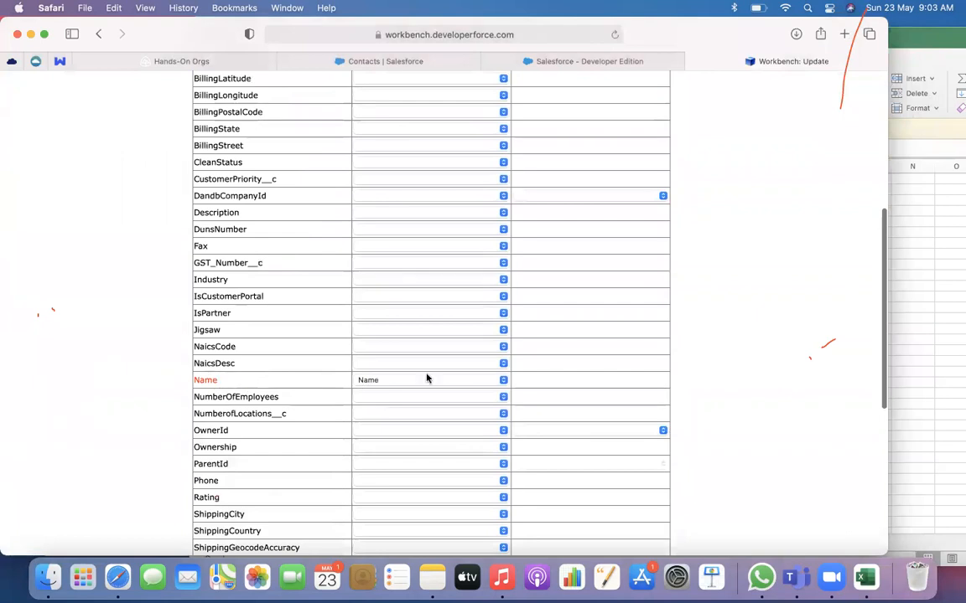
scroll(394, 387, down, 7)
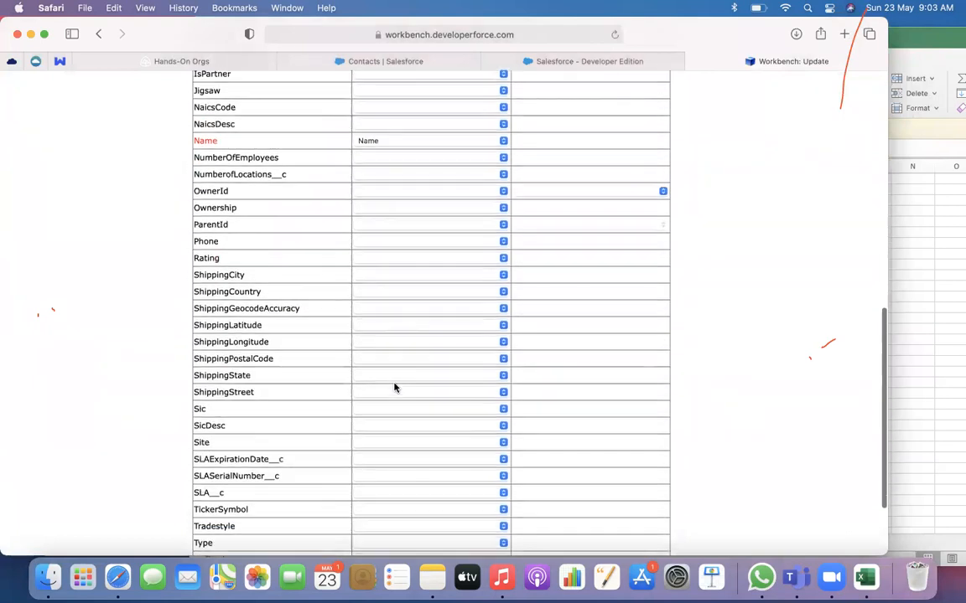
click(218, 509)
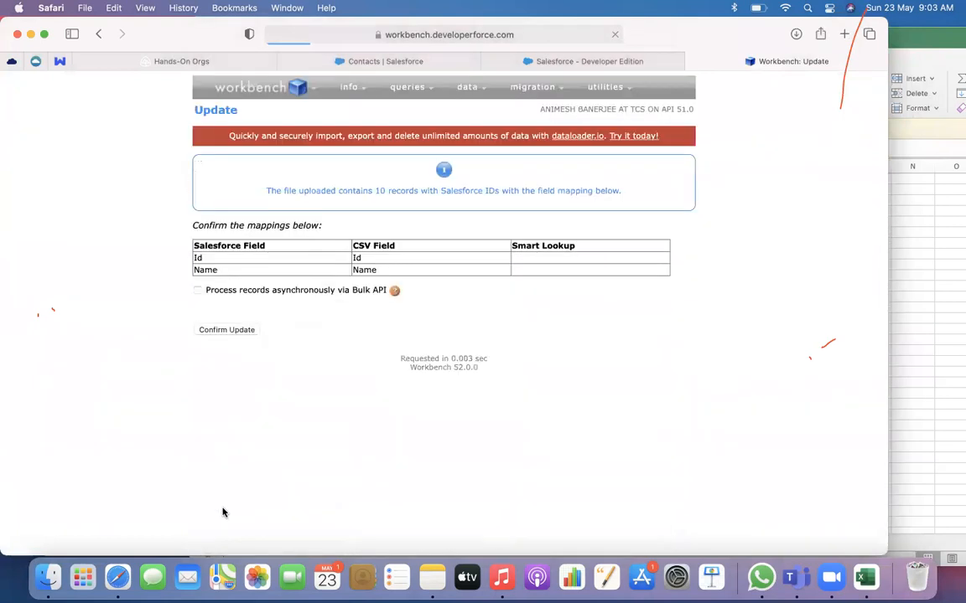
click(236, 331)
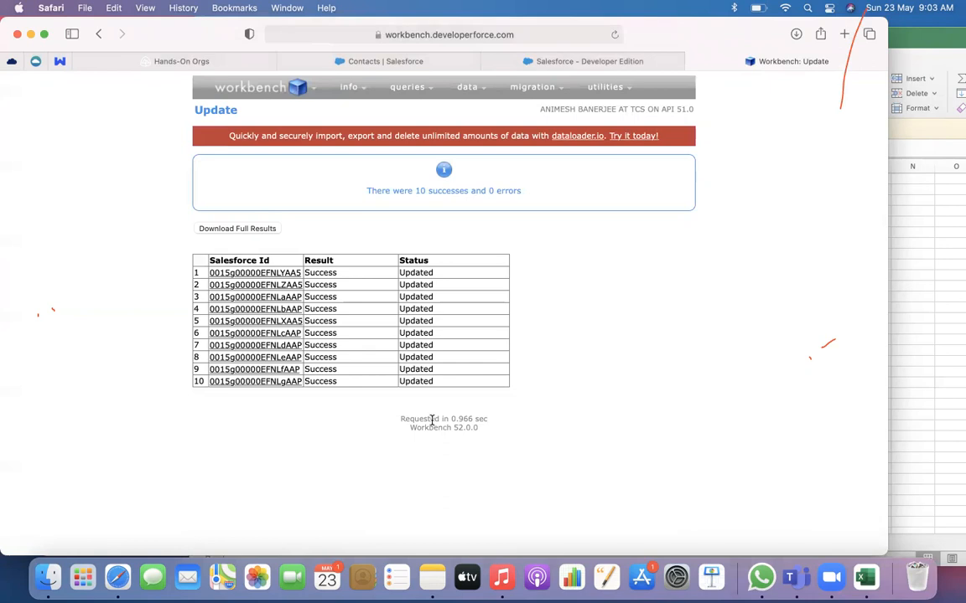
Check the renamed Upload Account records in the All Accounts list view of the Salesforce org
click(317, 62)
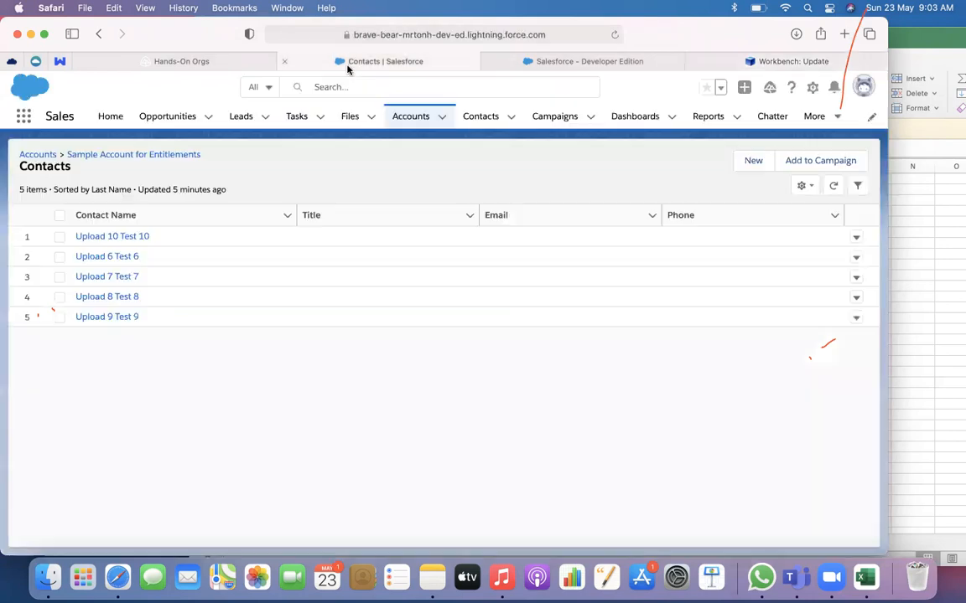
click(407, 123)
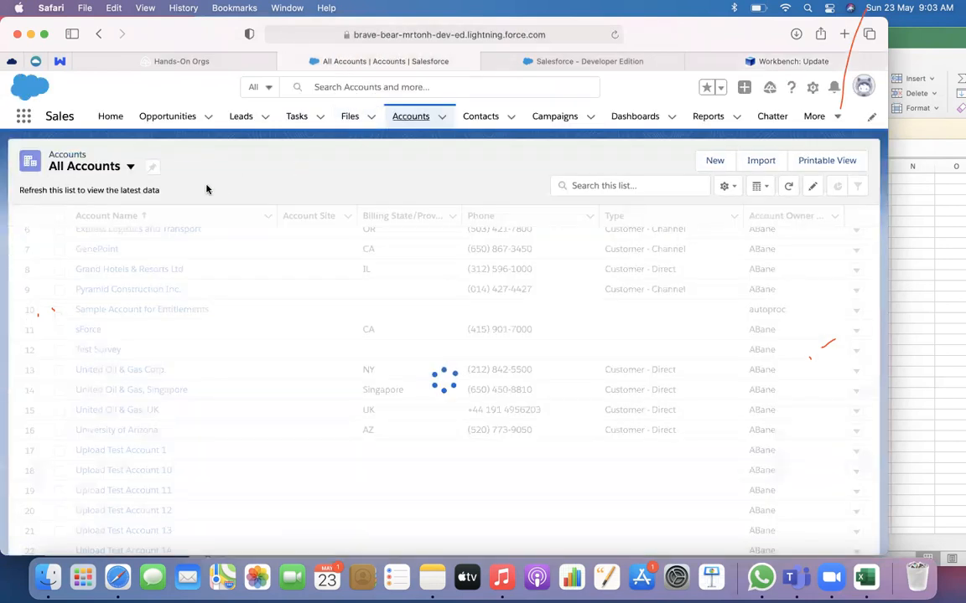
click(154, 166)
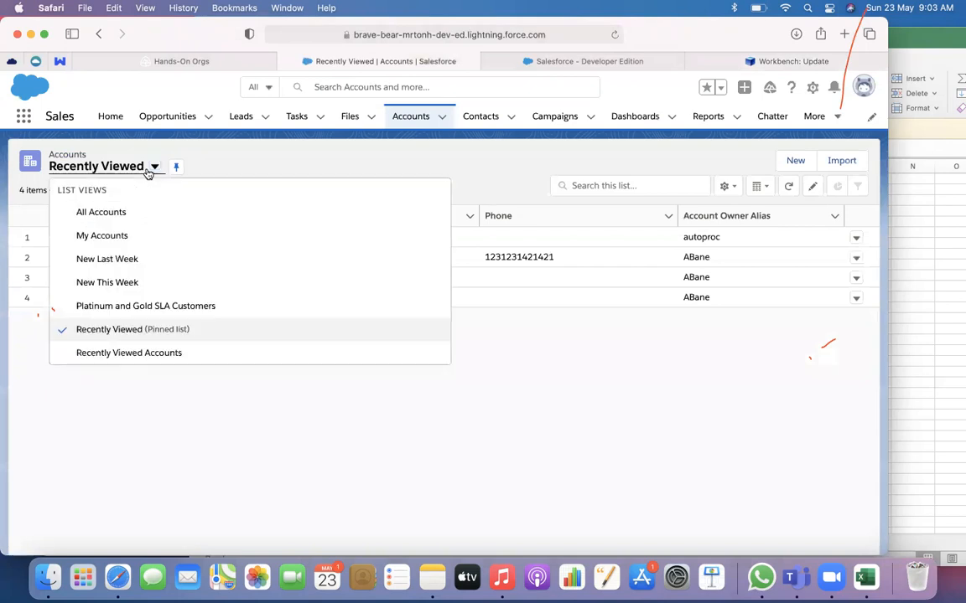
click(120, 211)
scroll(269, 441, down, 5)
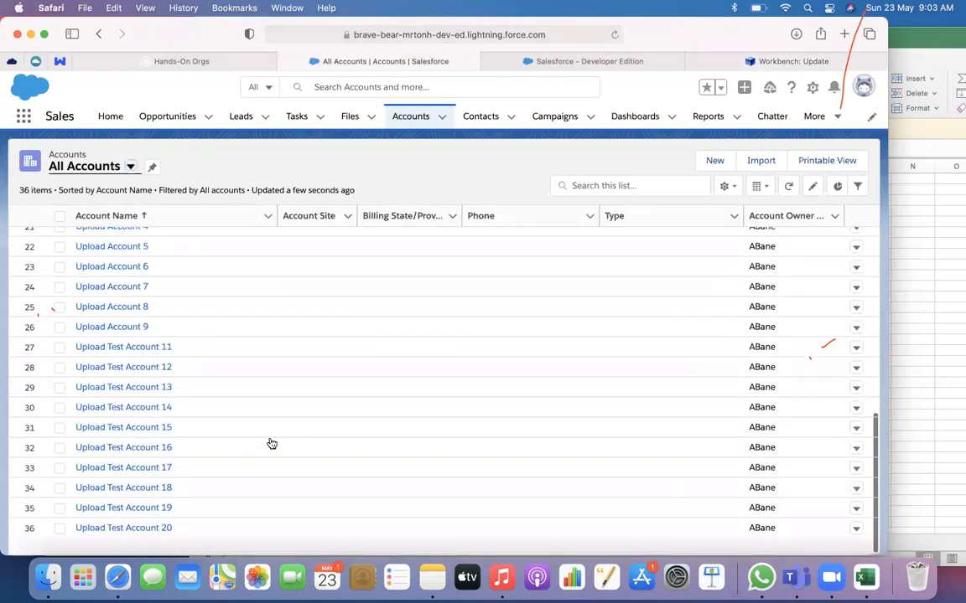
scroll(137, 327, up, 2)
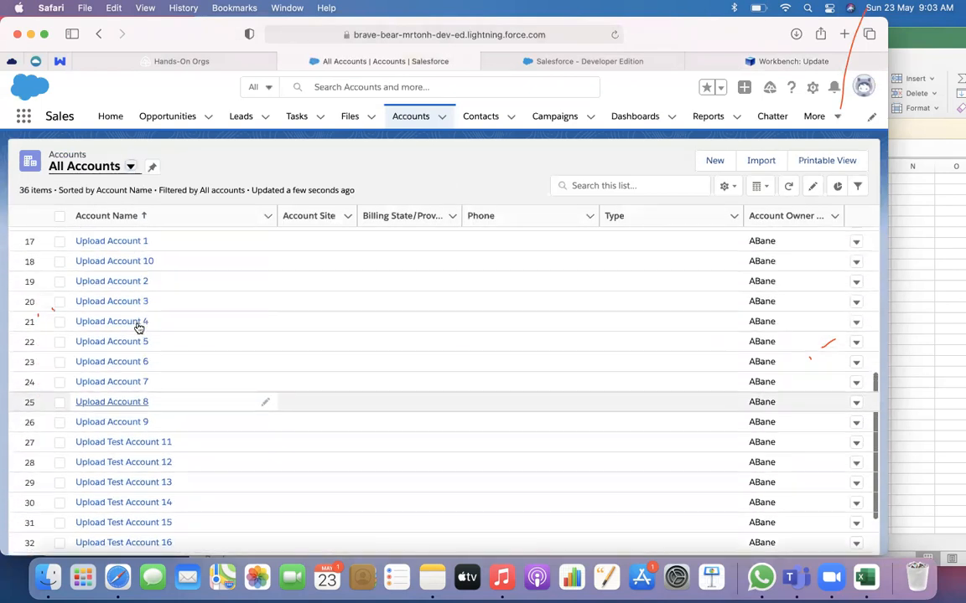
scroll(183, 327, up, 2)
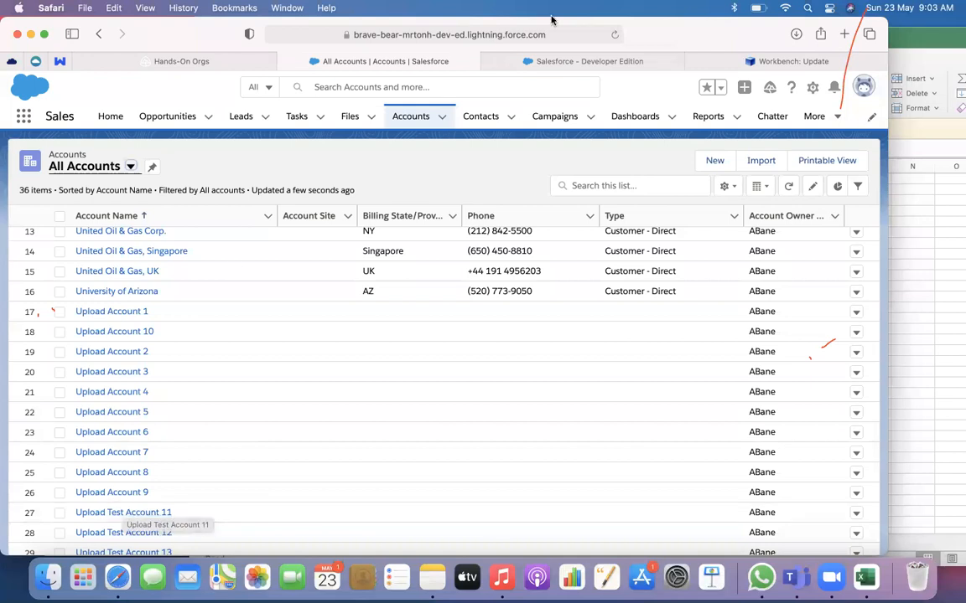
click(628, 71)
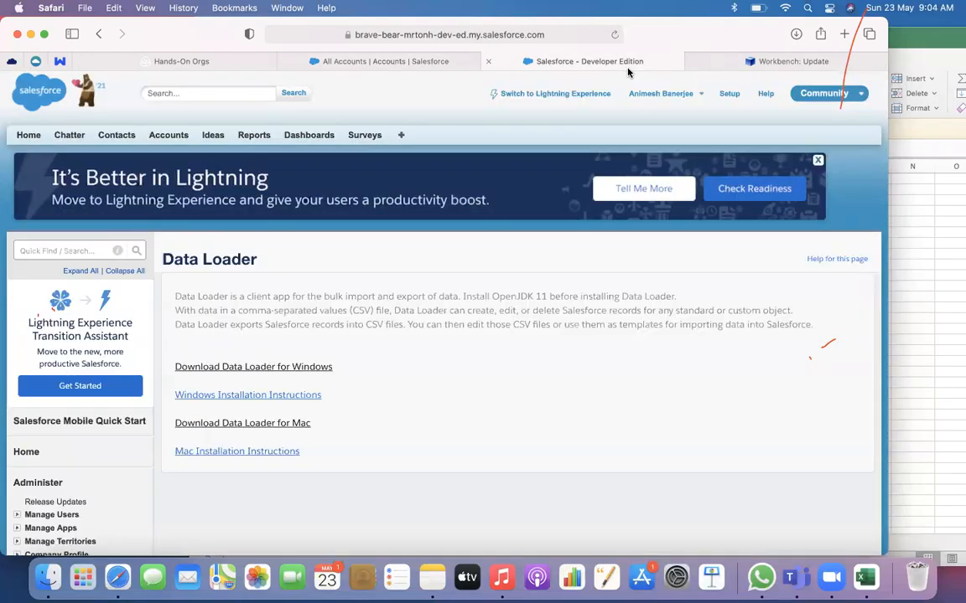
click(717, 64)
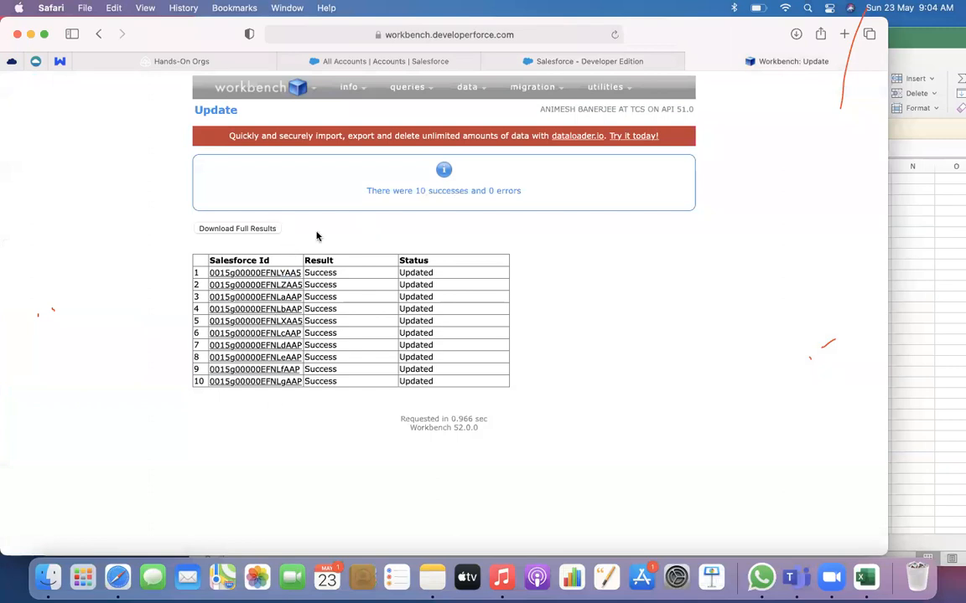
mouse_move(440, 88)
click(83, 577)
click(119, 577)
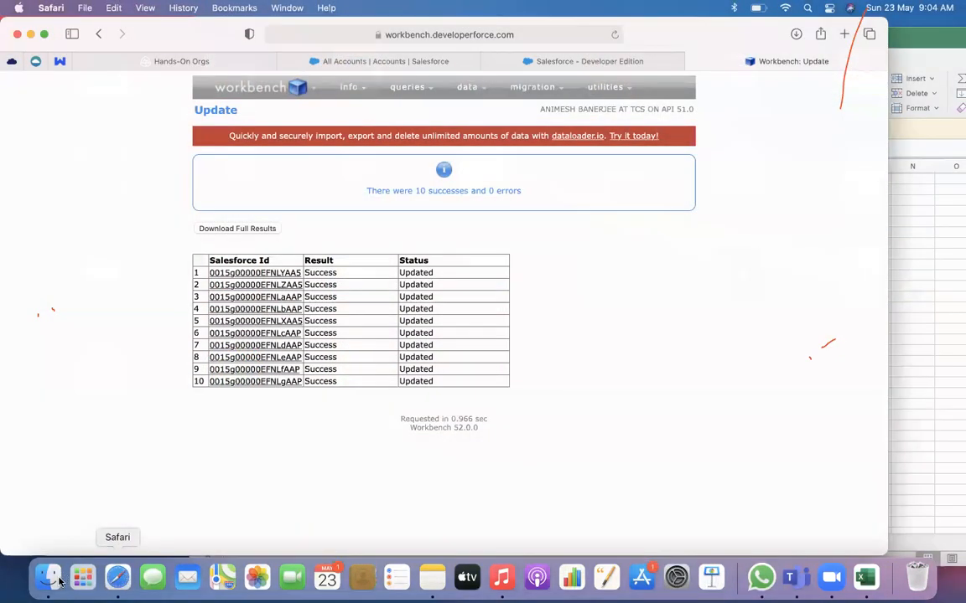
Open Account.csv from the Downloads folder in Microsoft Excel
click(48, 576)
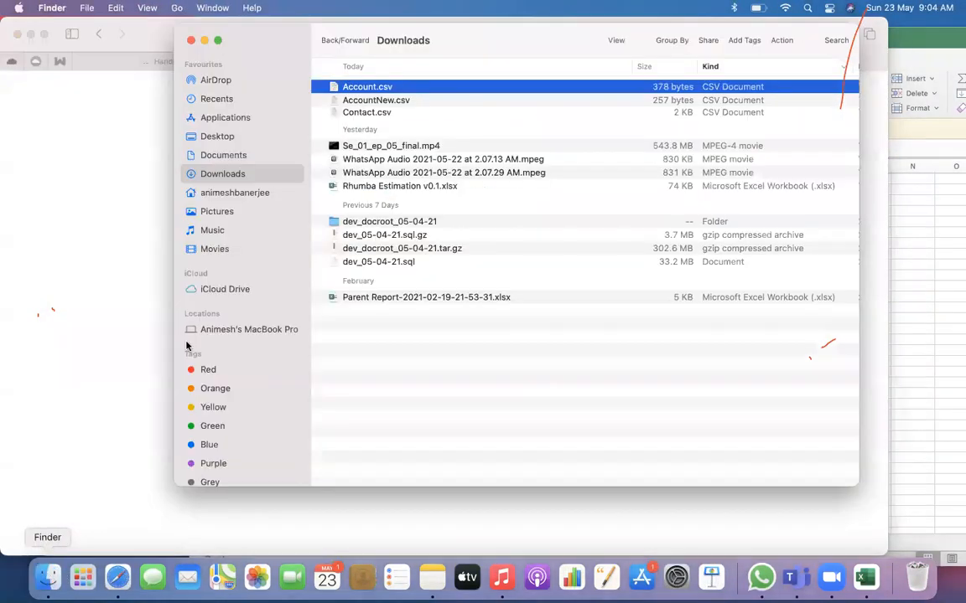
right_click(393, 88)
mouse_move(468, 107)
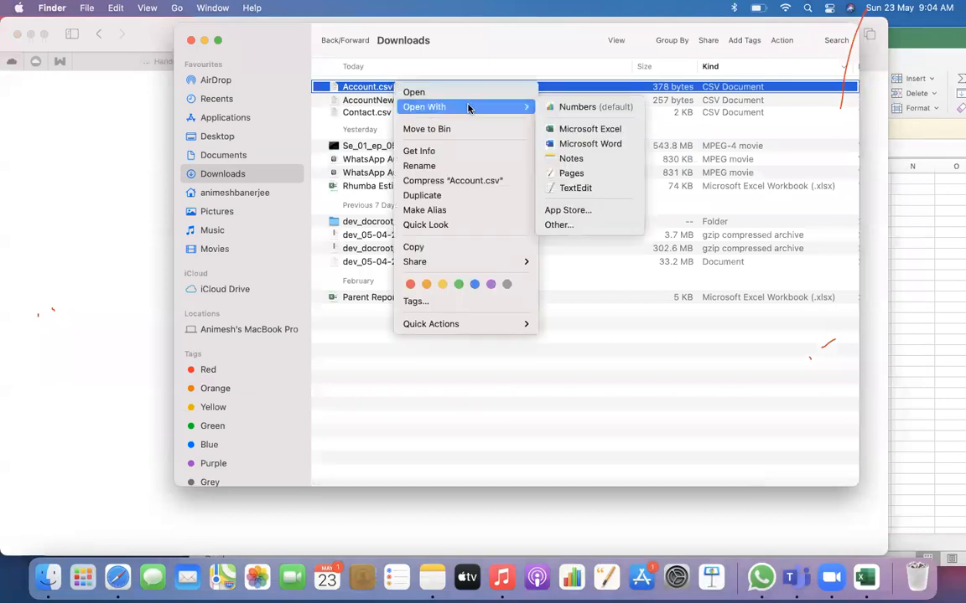
click(576, 129)
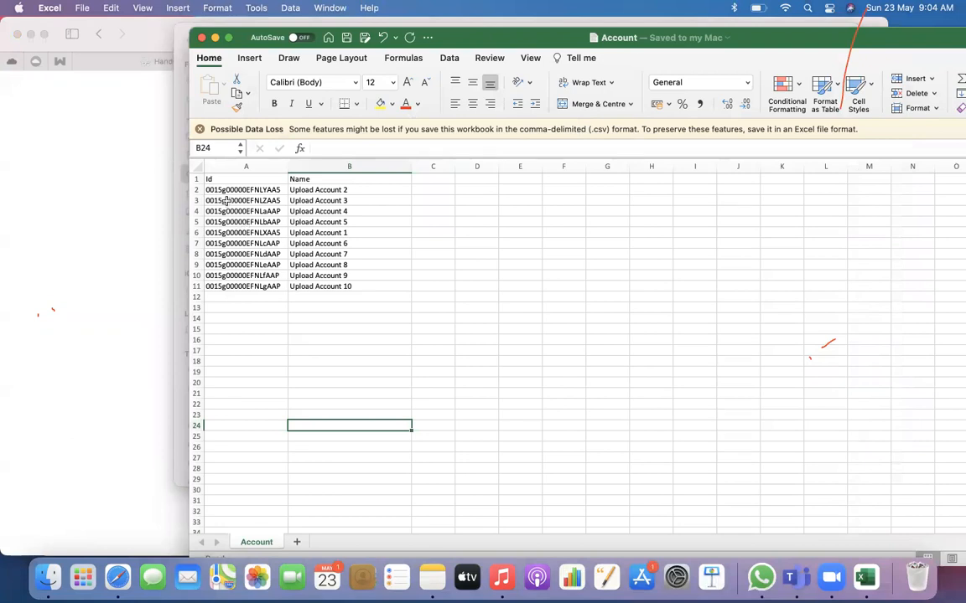
Enter the new account name Upload Account 21 in cell B12, leaving its Id blank
click(333, 297)
text(Upload Account)
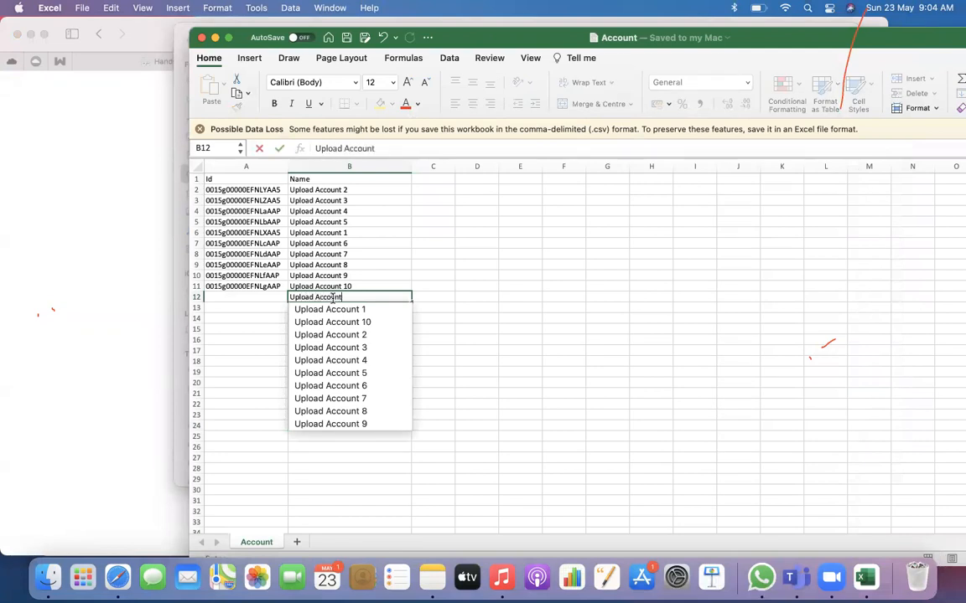
text( 21)
key(Return)
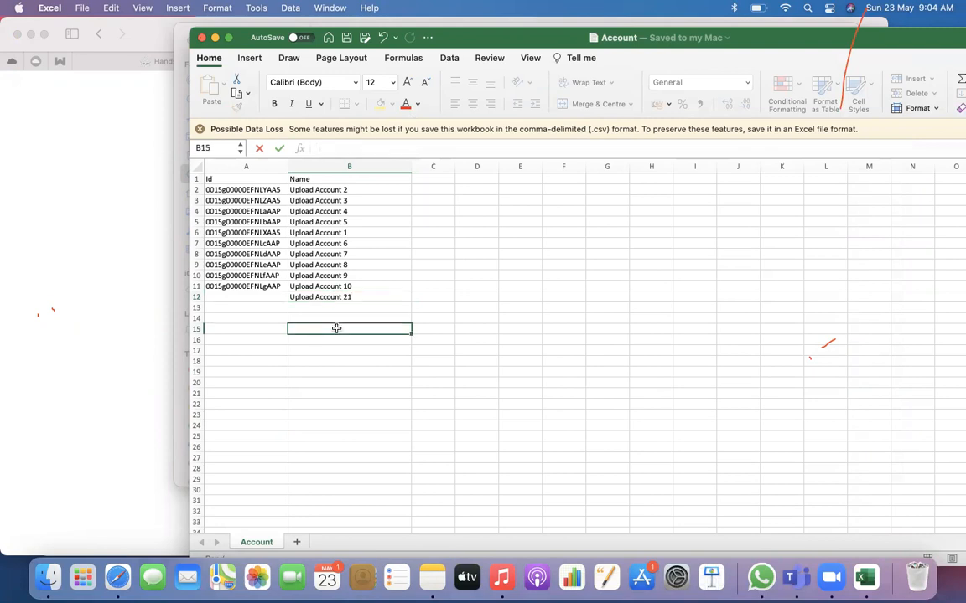
Fill the name series from B12 down to B21, ending with Upload Account 30, and save Account.csv
click(399, 298)
drag(411, 300, 408, 399)
click(388, 430)
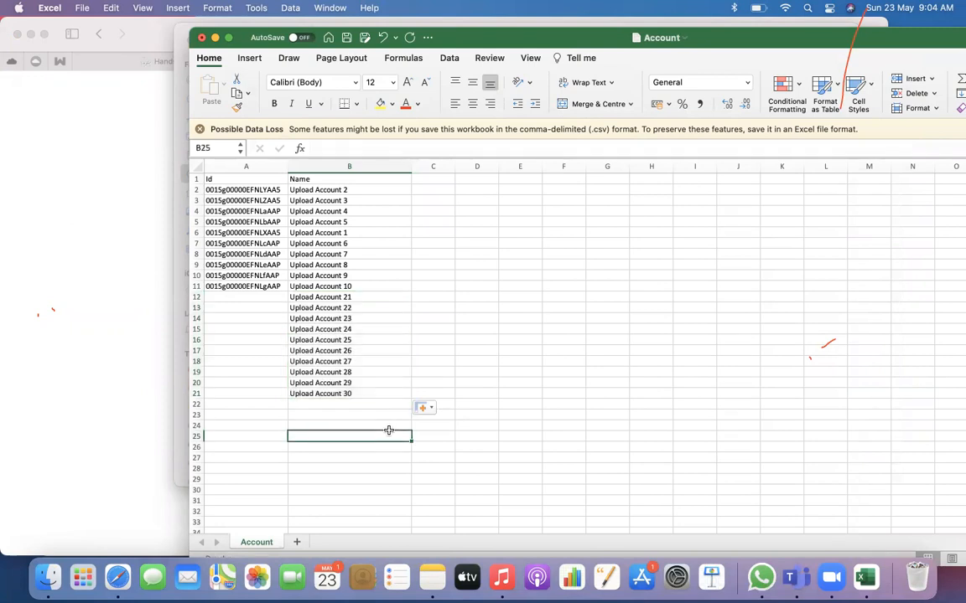
key(super+s)
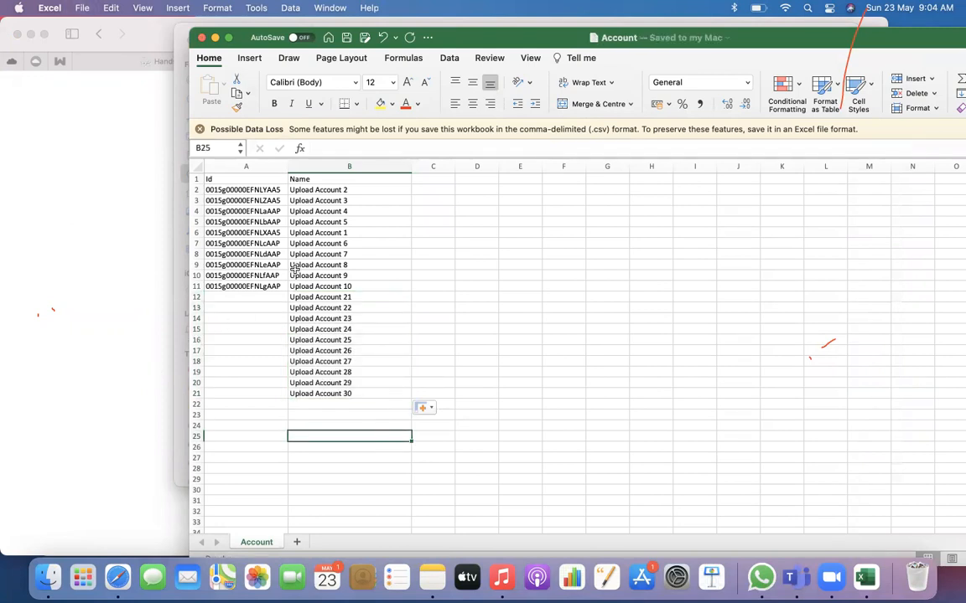
Rename the account in cell B2 to Upload Test Account 2
click(314, 188)
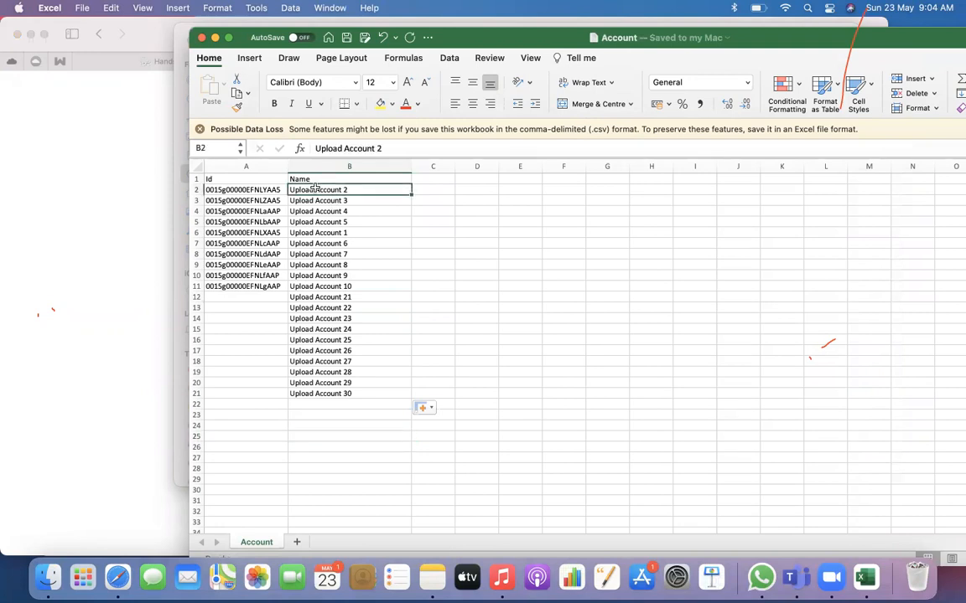
double_click(315, 189)
text(Test)
click(413, 213)
Try to fill the name series from B2 down to B11, and undo the fill
click(400, 192)
drag(412, 194, 410, 288)
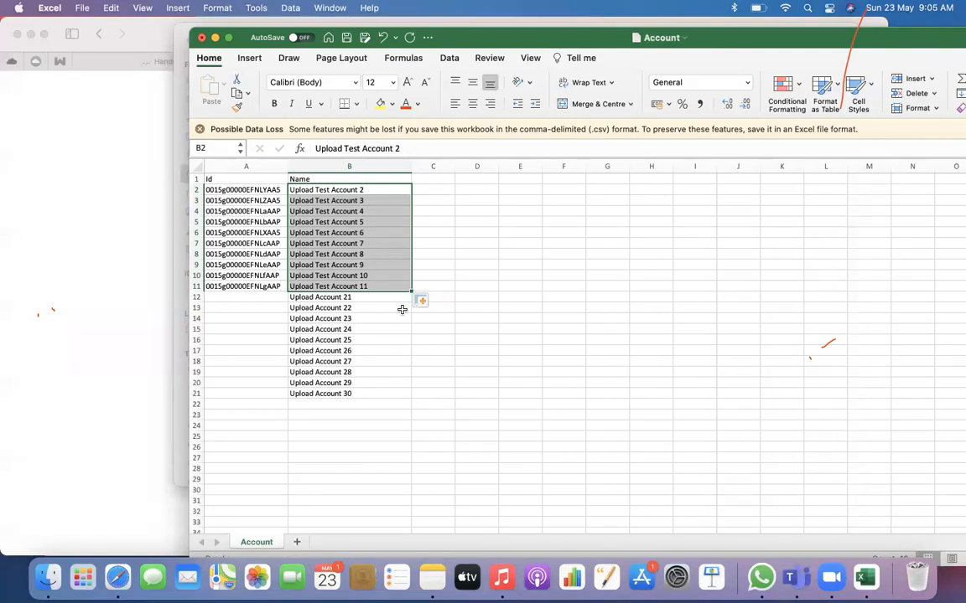
key(super+z)
Insert the word Test before Account in the names in cells B3, B4 and B5
click(387, 224)
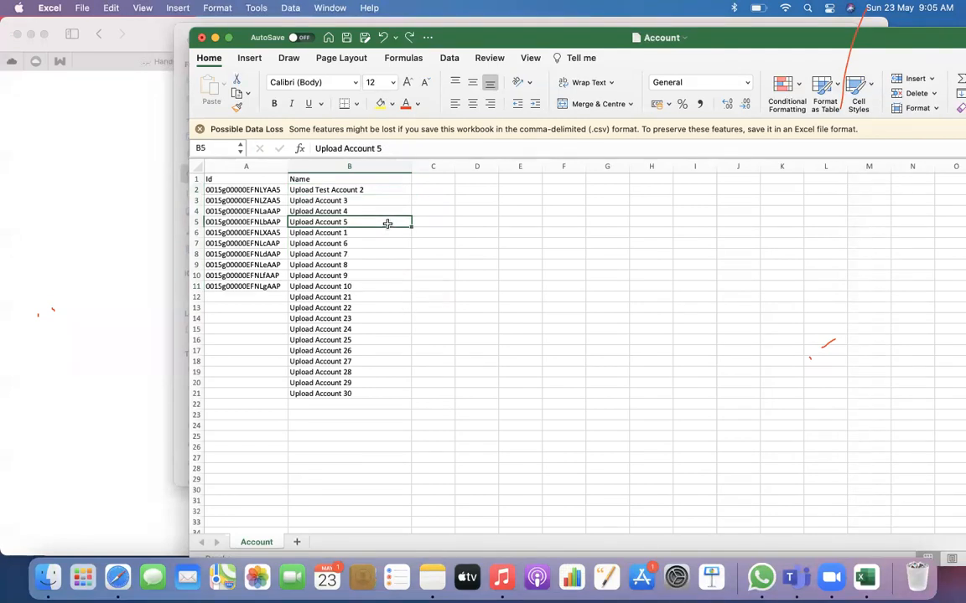
double_click(317, 201)
text(Test)
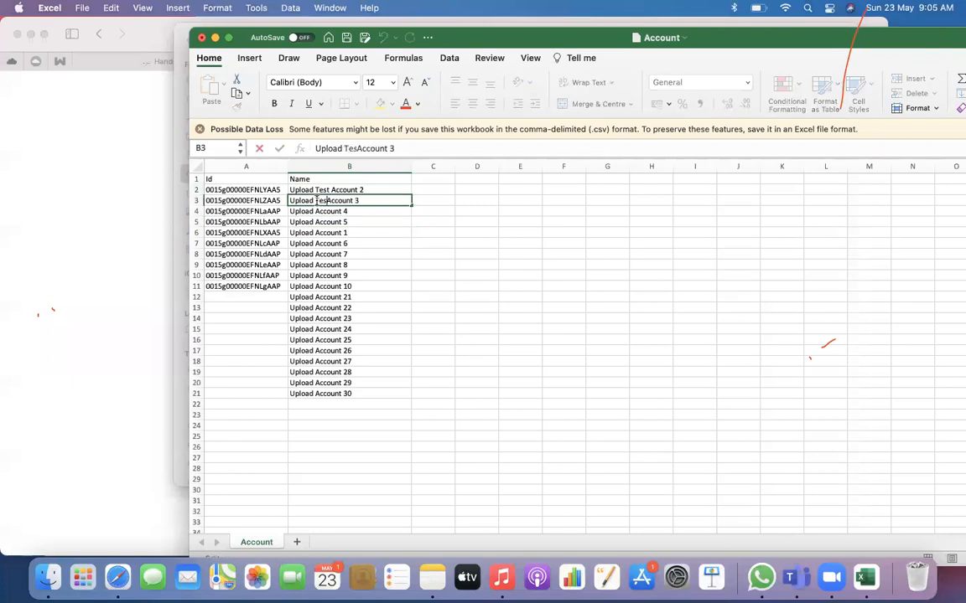
double_click(315, 212)
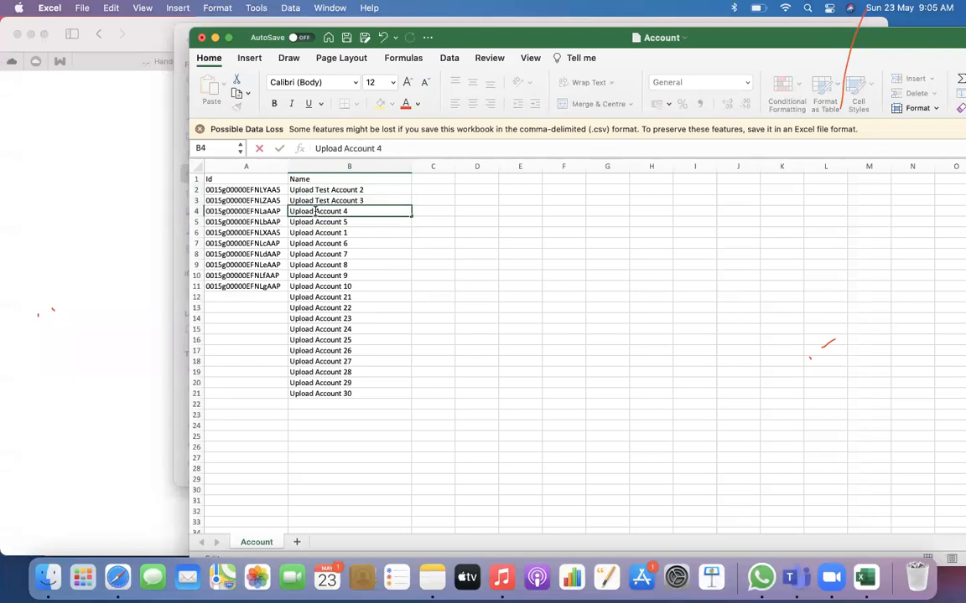
text(Test)
click(316, 221)
text(Test)
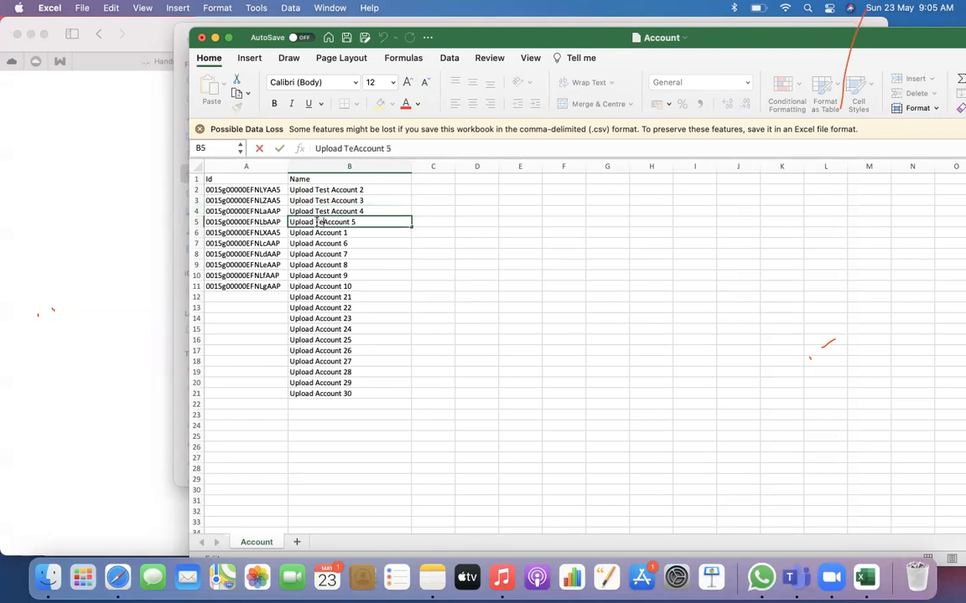
Insert the word Test before Account in the names in cells B6, B7 and B8, keeping their numbers
double_click(316, 232)
text(Test)
click(316, 243)
double_click(316, 243)
text(Test)
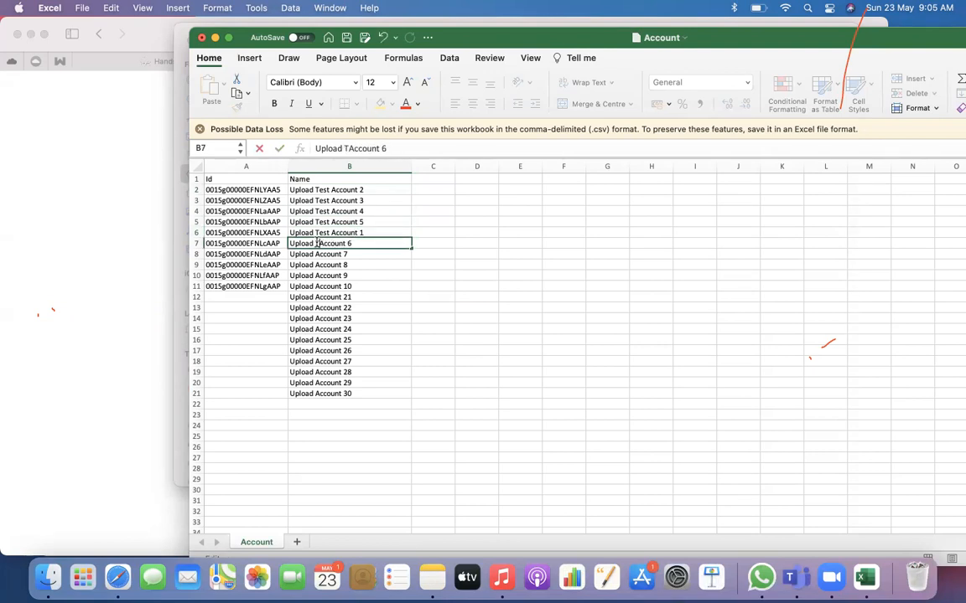
click(316, 254)
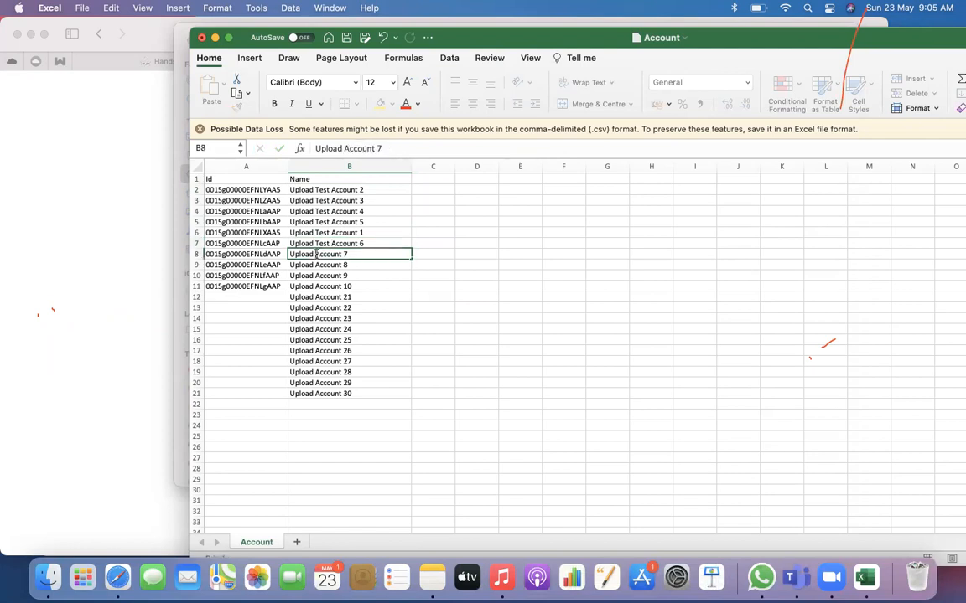
double_click(316, 254)
text(Testc)
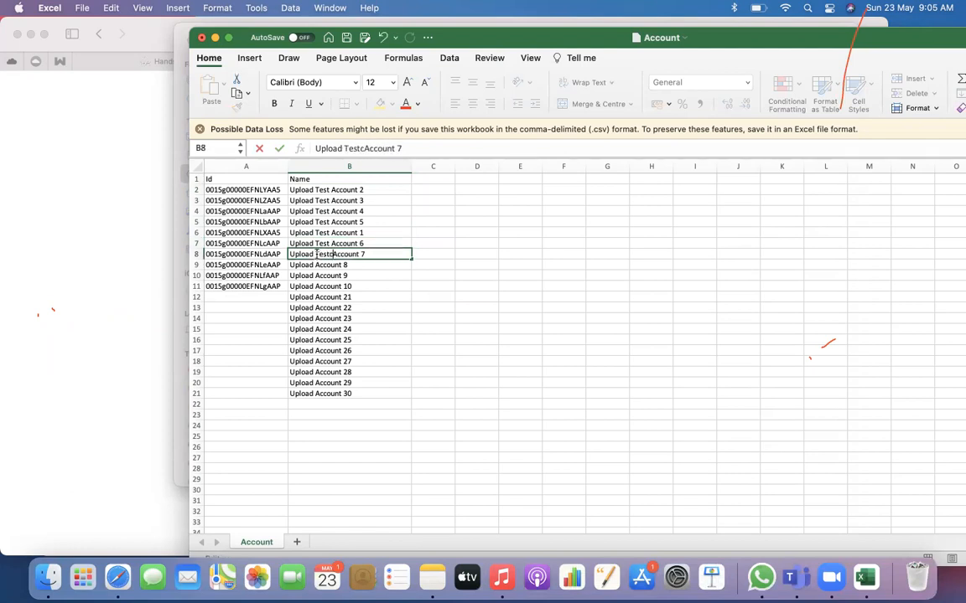
key(BackSpace)
Insert the word Test before Account in the names in cells B9, B10 and B11
click(316, 265)
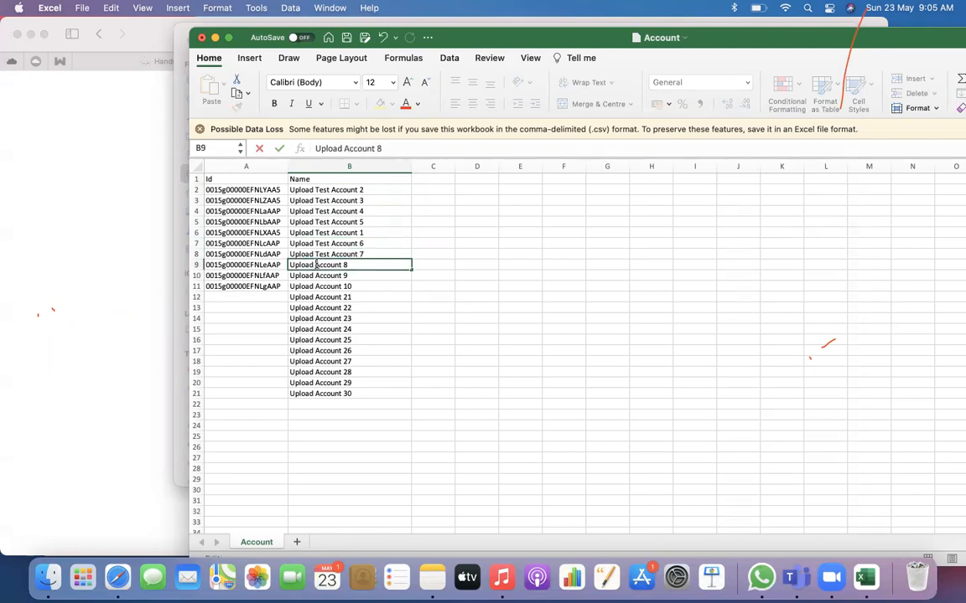
double_click(316, 265)
text(Testc)
key(BackSpace)
click(316, 275)
double_click(316, 276)
text(Test)
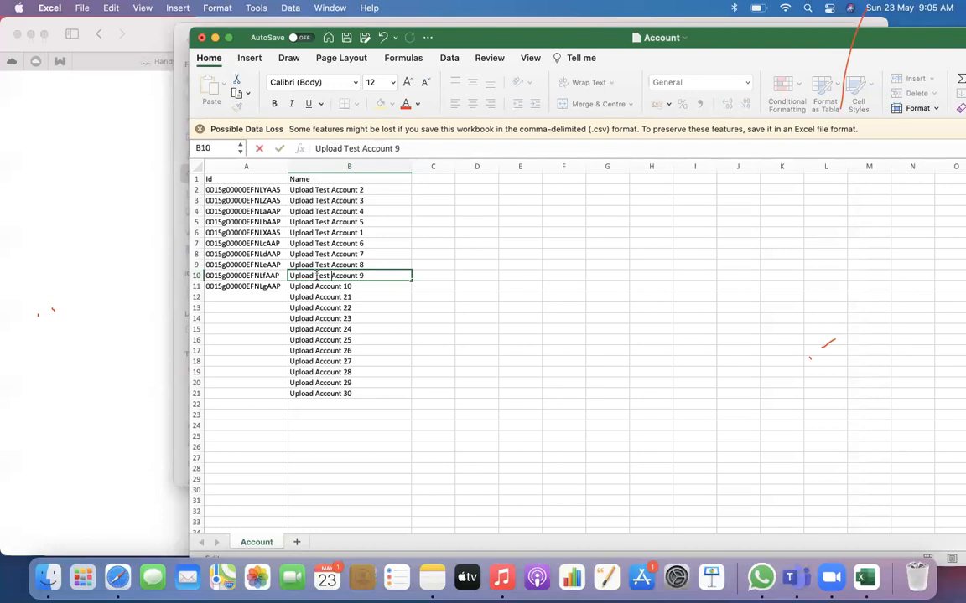
click(316, 287)
double_click(316, 287)
text(Test)
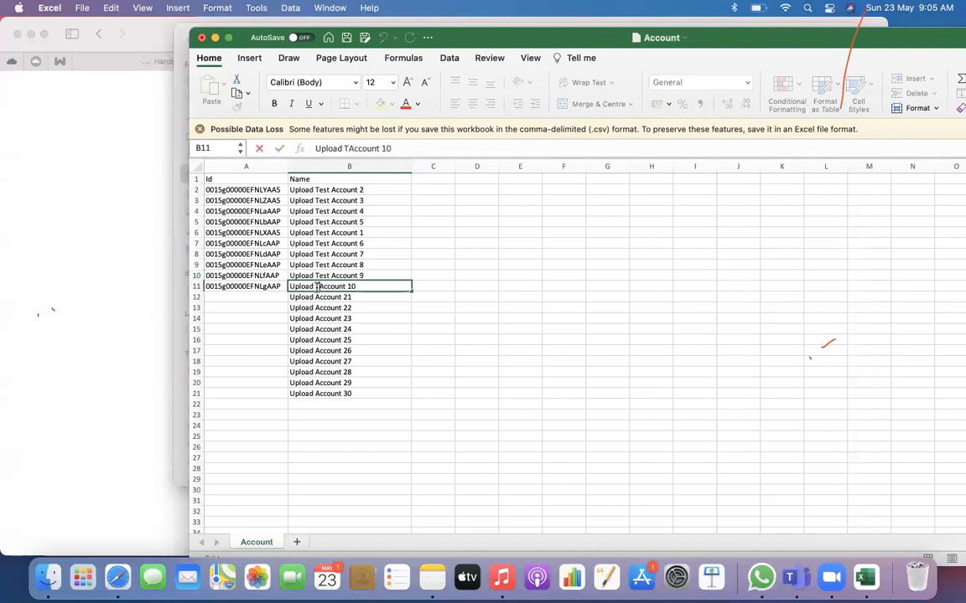
click(419, 319)
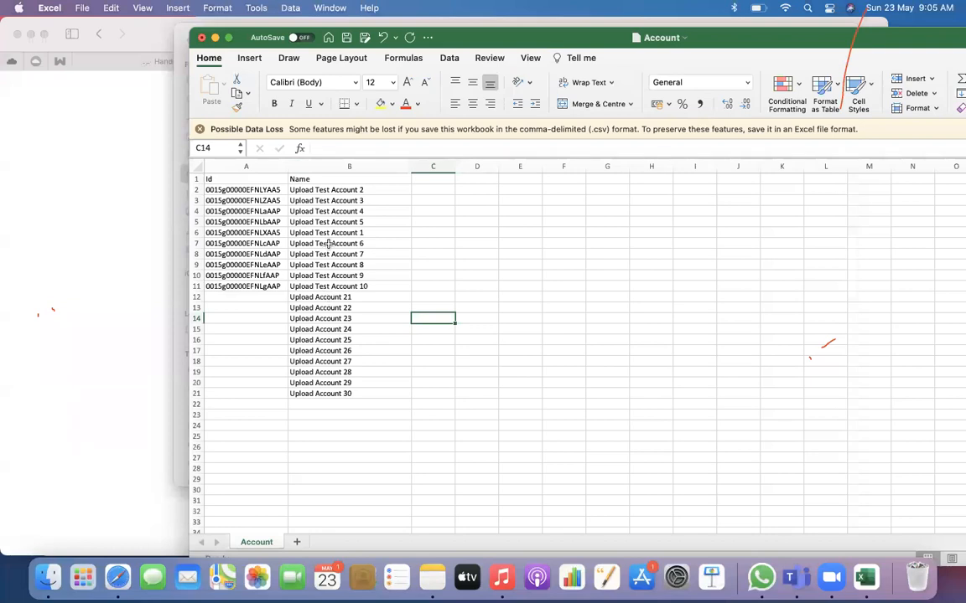
Check the existing accounts in B2:B11 and the new ones in B12:B21, and save Account.csv
click(325, 189)
drag(330, 187, 329, 213)
click(332, 288)
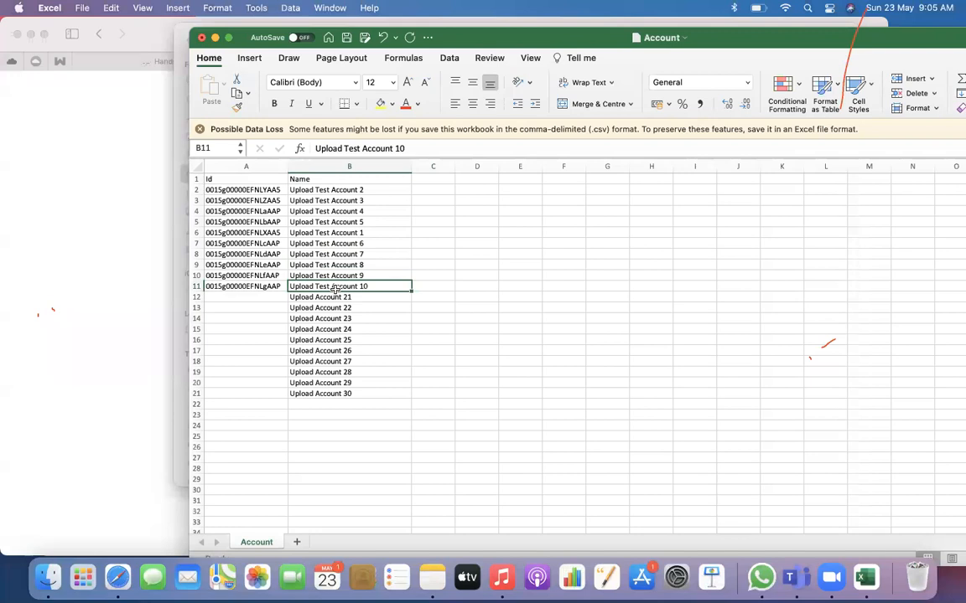
drag(323, 298, 323, 392)
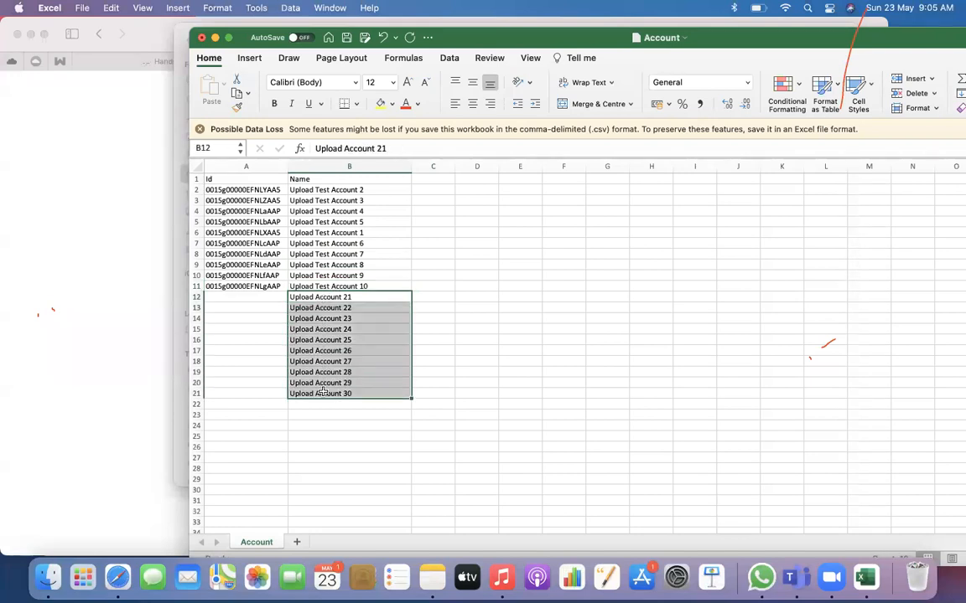
click(494, 306)
key(super+s)
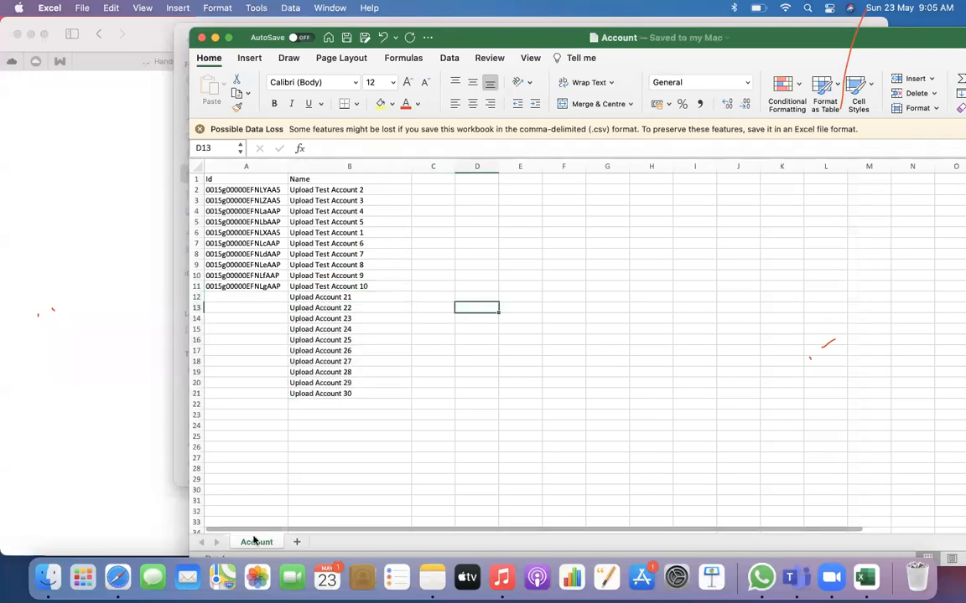
Switch to Workbench in Safari and start an Upsert on the Account object from the file Account.csv in Downloads
click(118, 577)
mouse_move(477, 96)
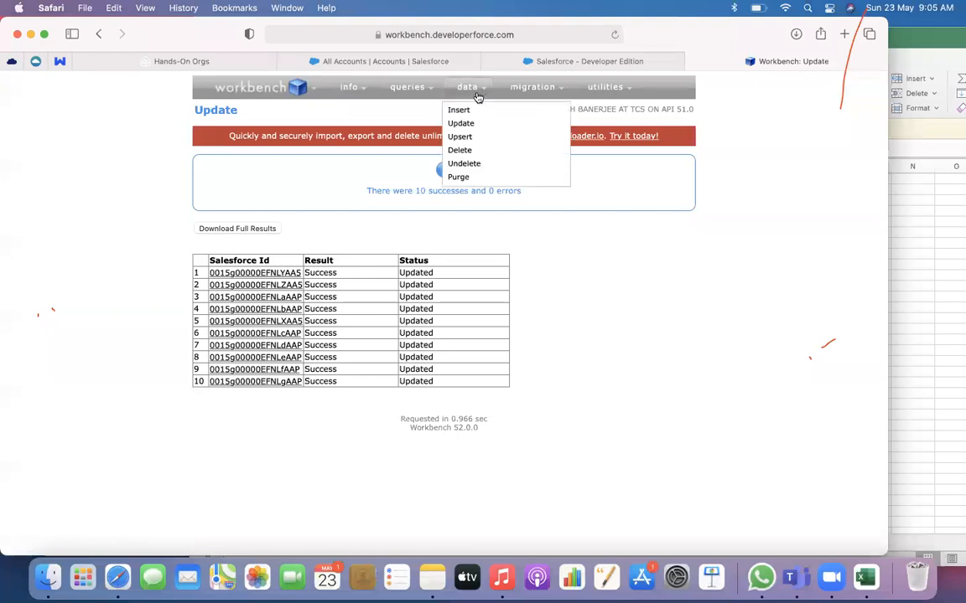
click(461, 136)
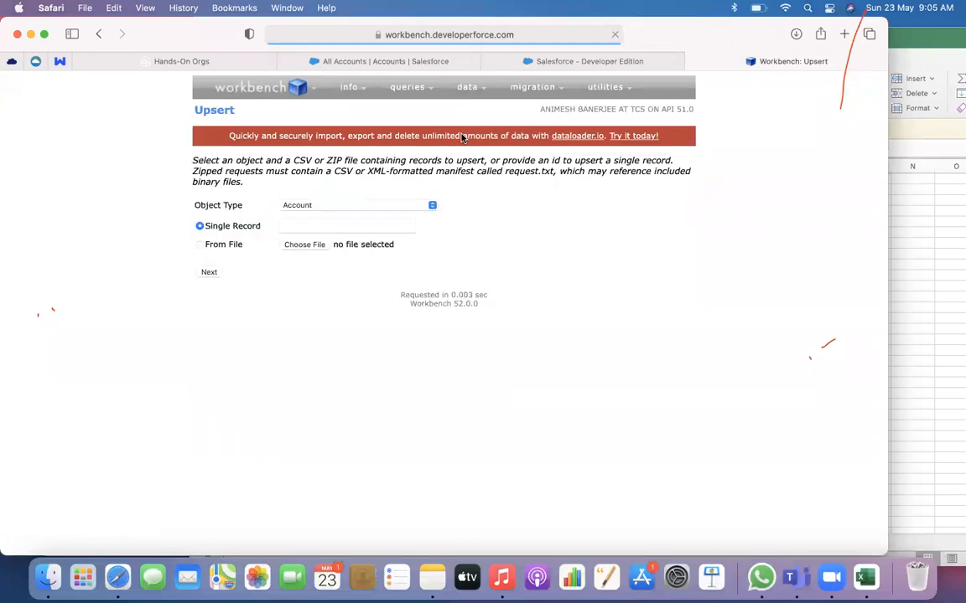
click(228, 247)
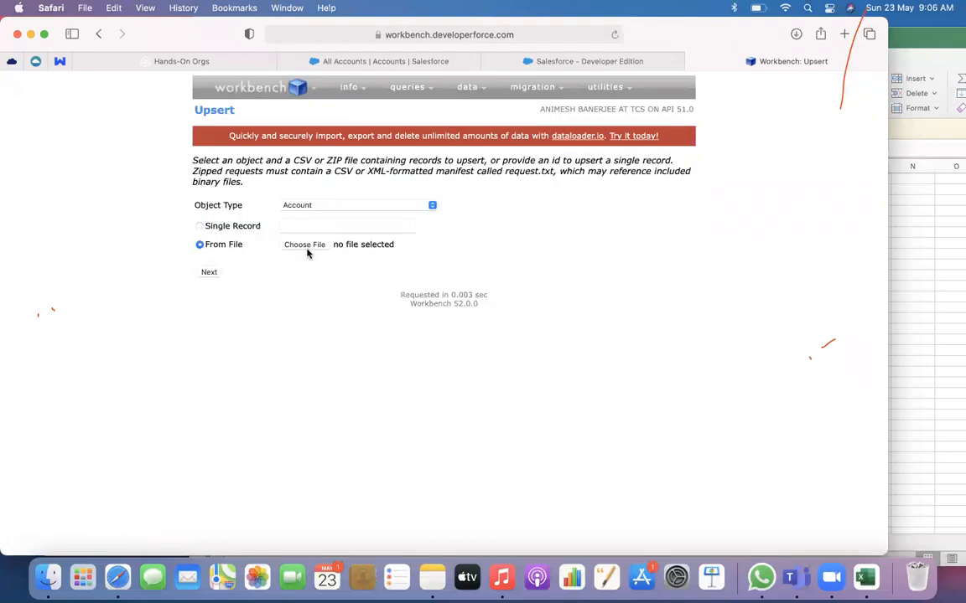
click(308, 245)
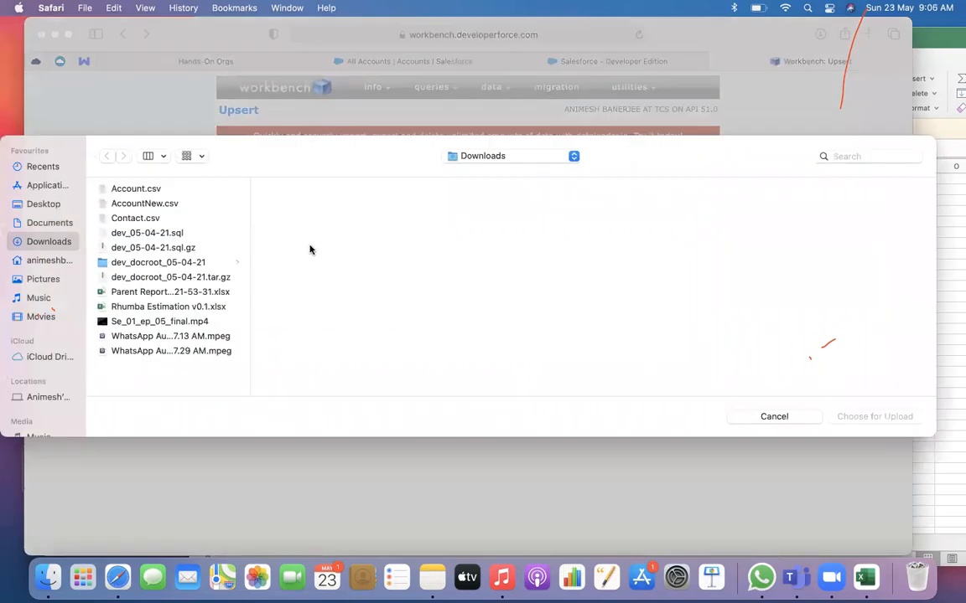
click(142, 188)
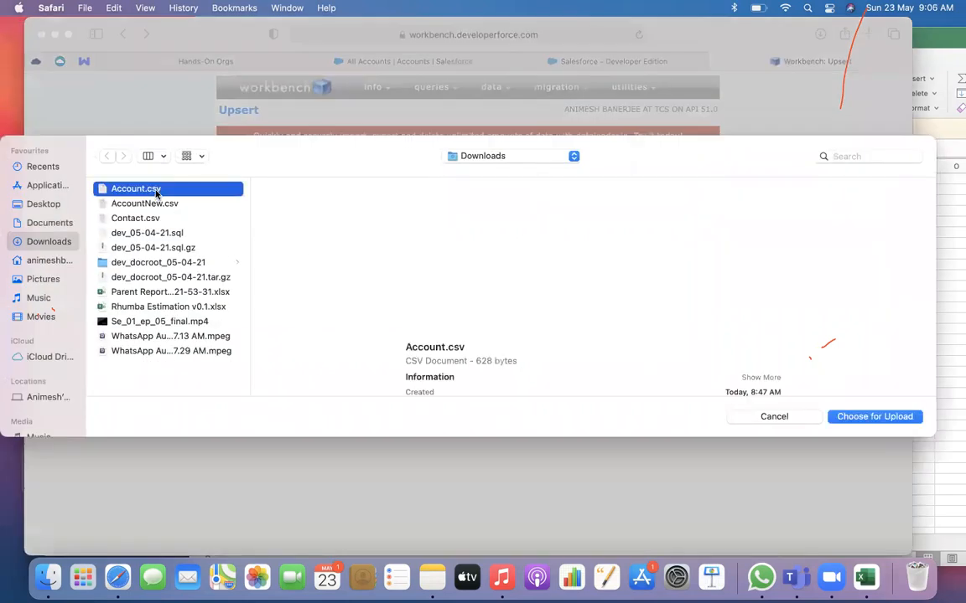
click(845, 417)
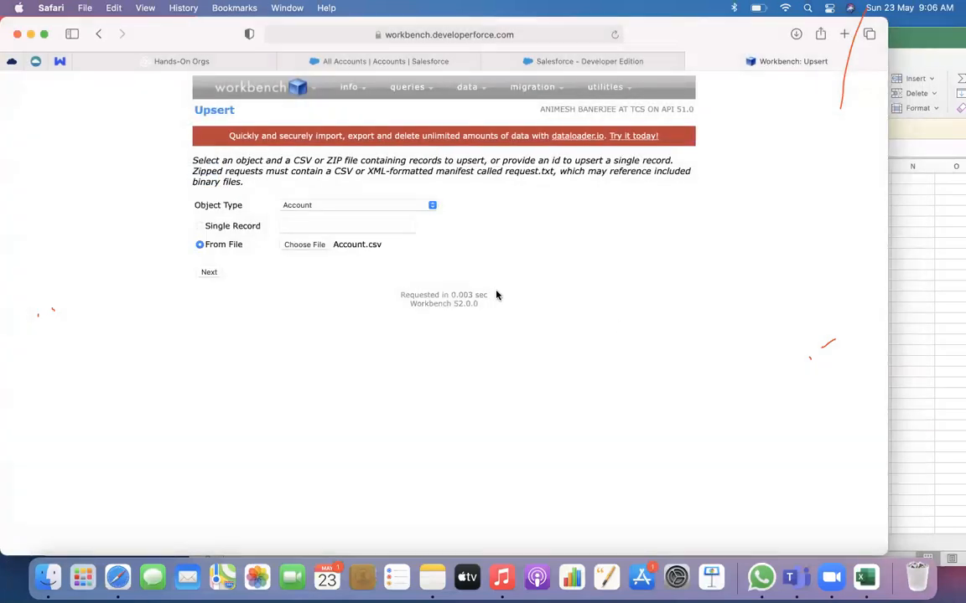
click(217, 274)
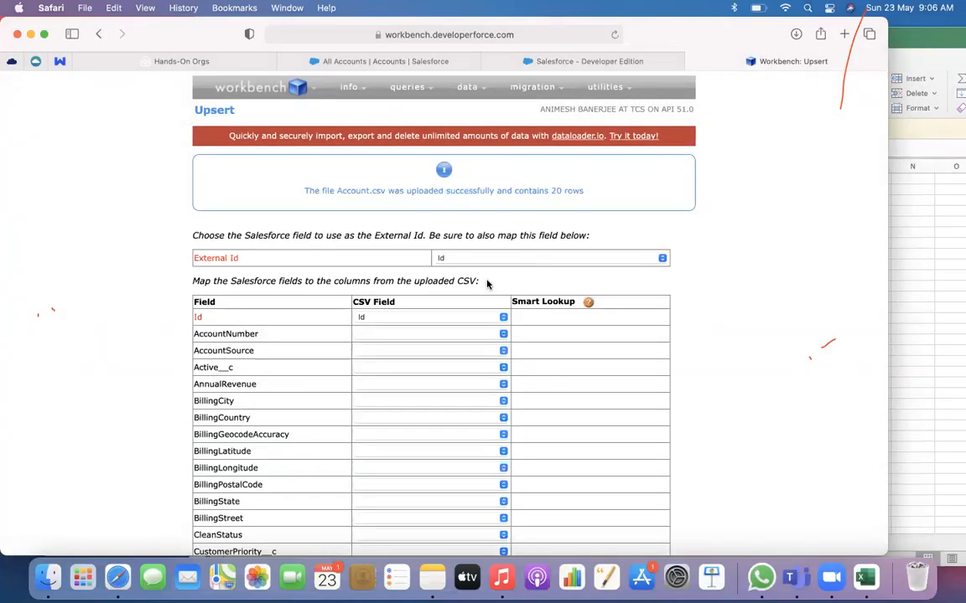
Accept the Id and Name field mappings with Id as the External Id, and confirm the upsert
scroll(493, 280, down, 3)
scroll(399, 324, down, 12)
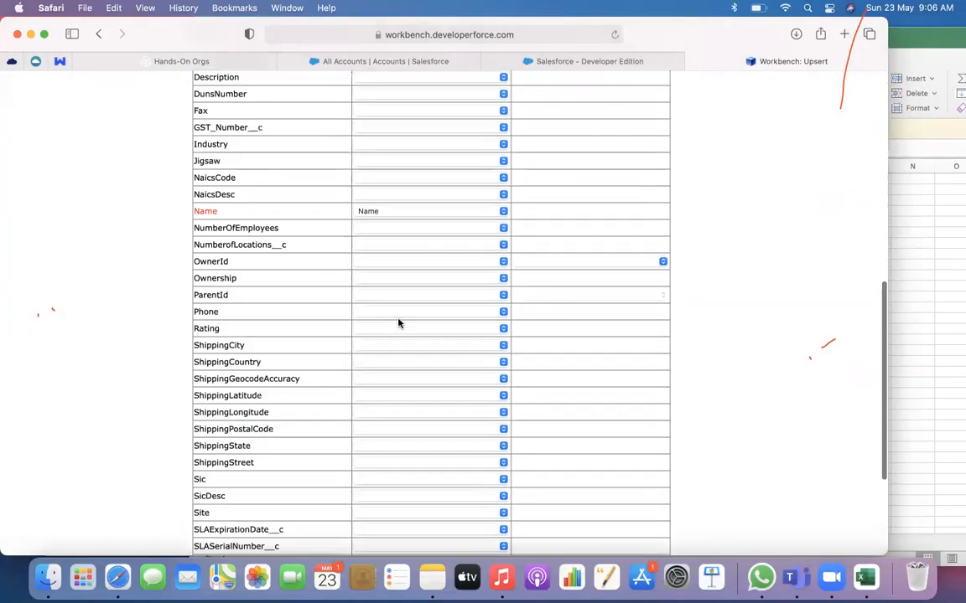
scroll(353, 132, down, 3)
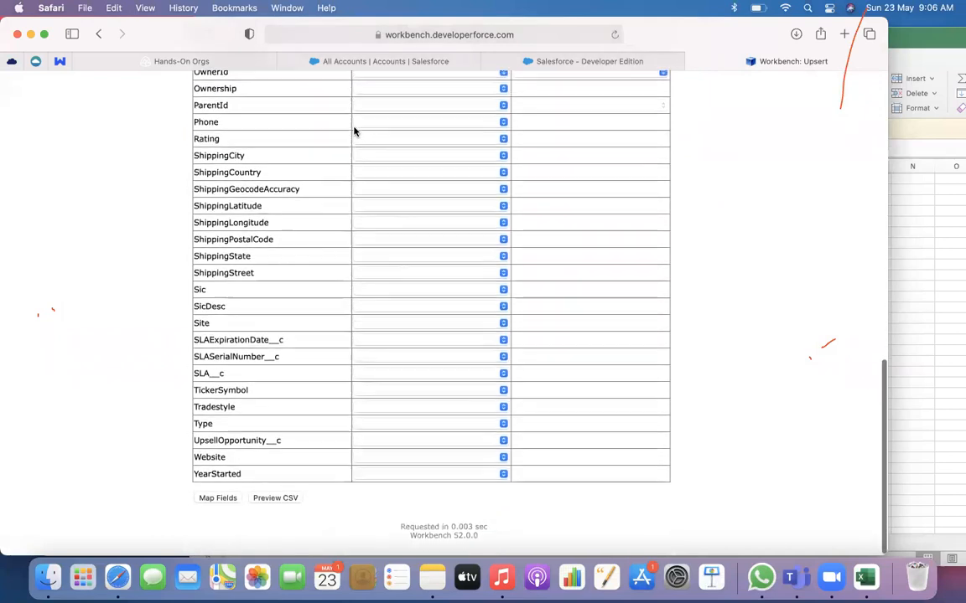
click(218, 509)
click(226, 350)
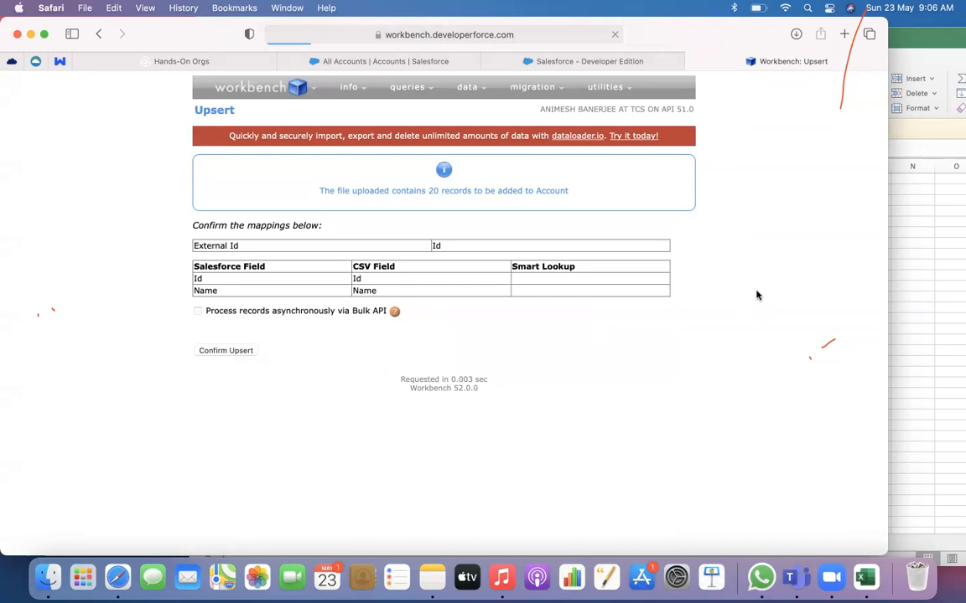
Review the upsert results table, comparing the status of the existing accounts with that of the new ones
drag(437, 269, 450, 366)
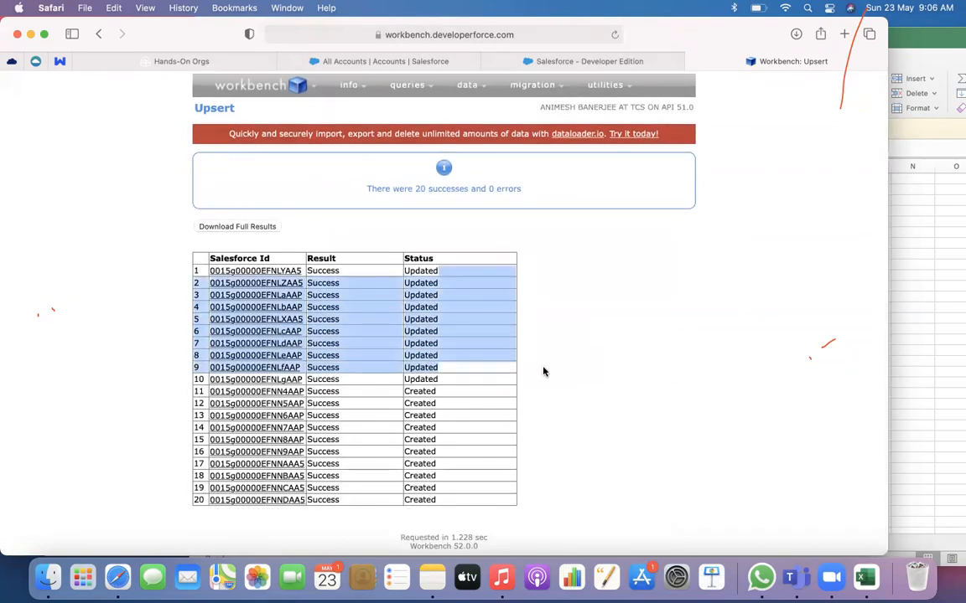
drag(435, 390, 440, 500)
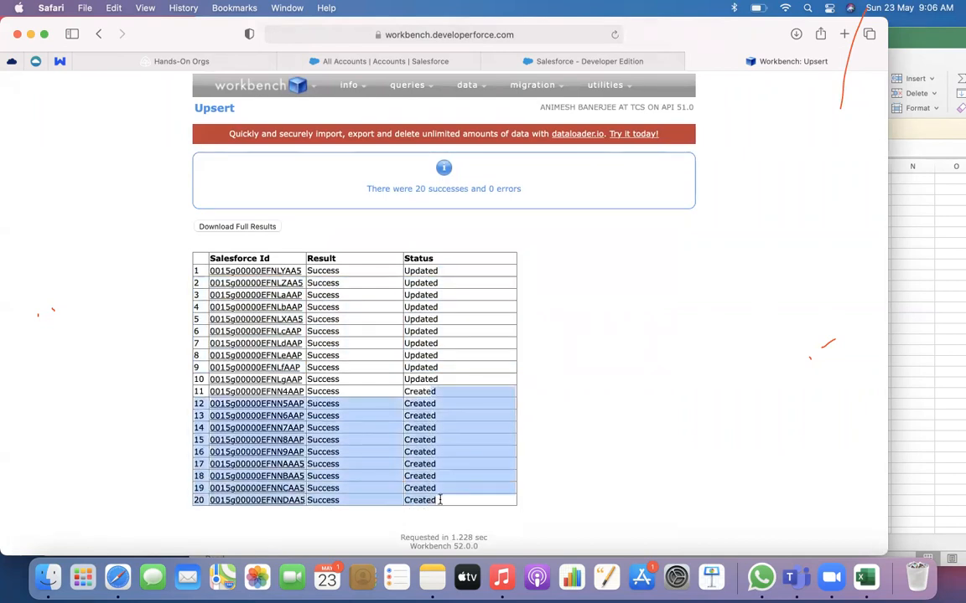
click(610, 411)
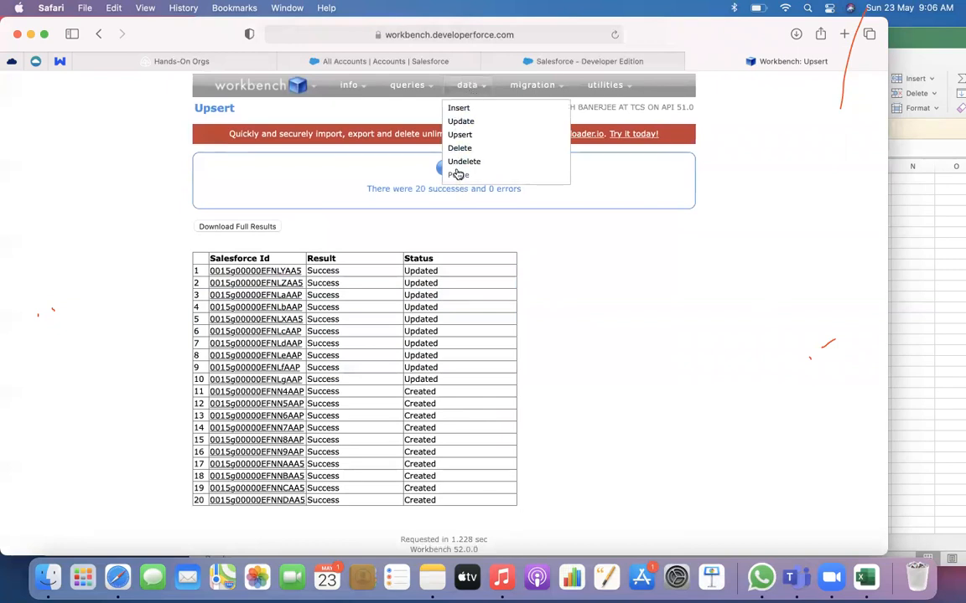
mouse_move(423, 97)
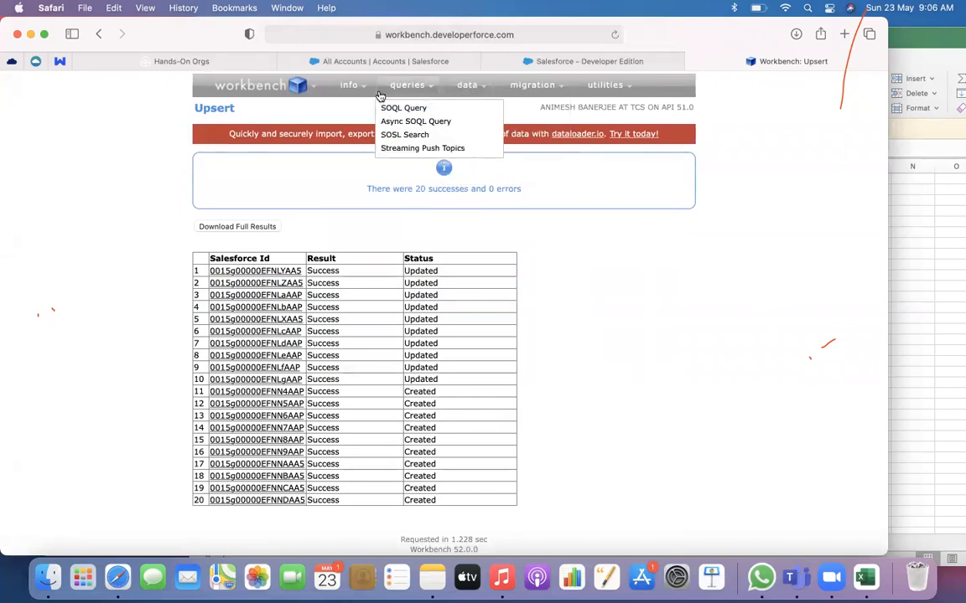
Download the full upsert results and select the upsert_results20210523033636.csv file in the Downloads folder in Finder
click(250, 227)
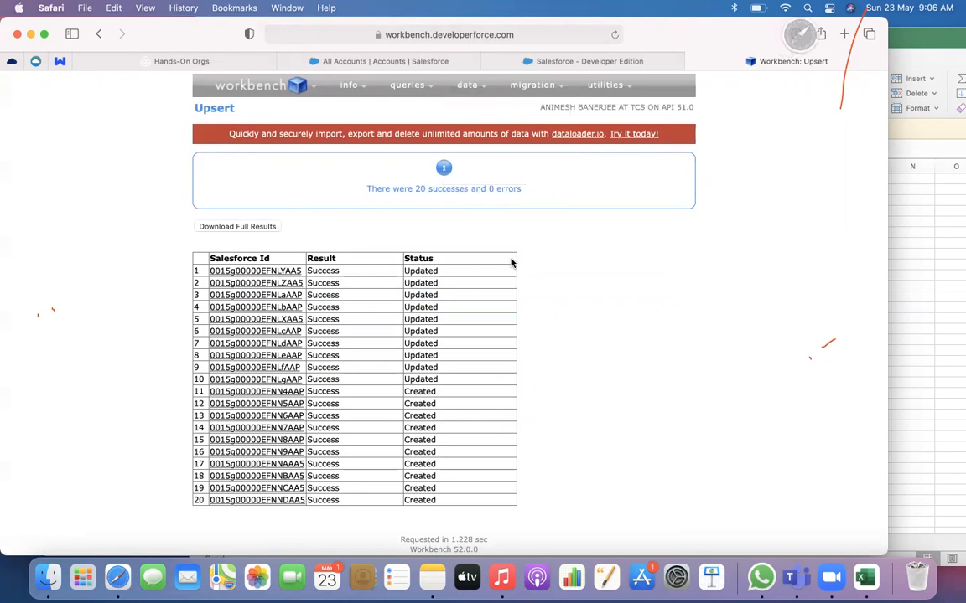
click(50, 581)
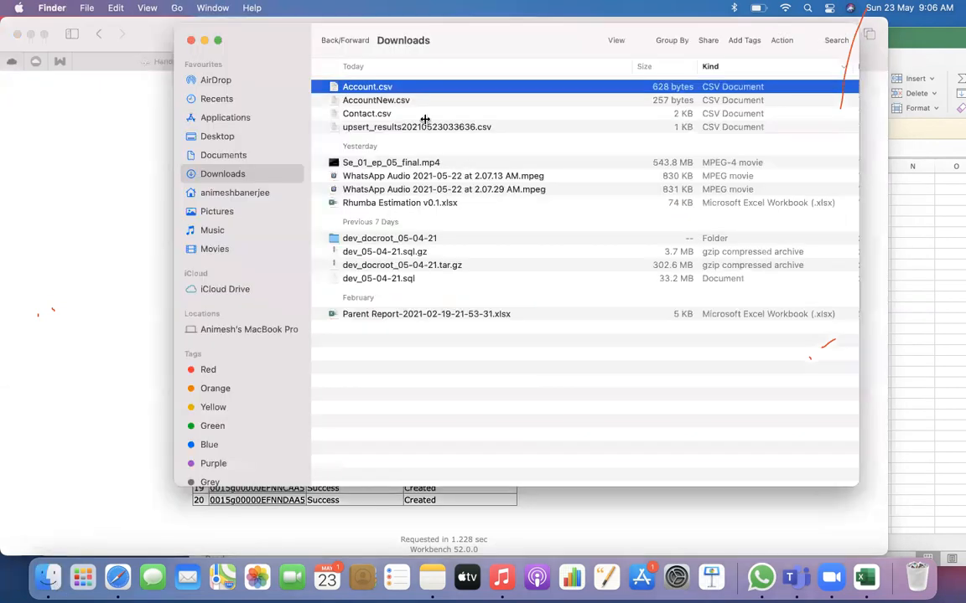
click(426, 126)
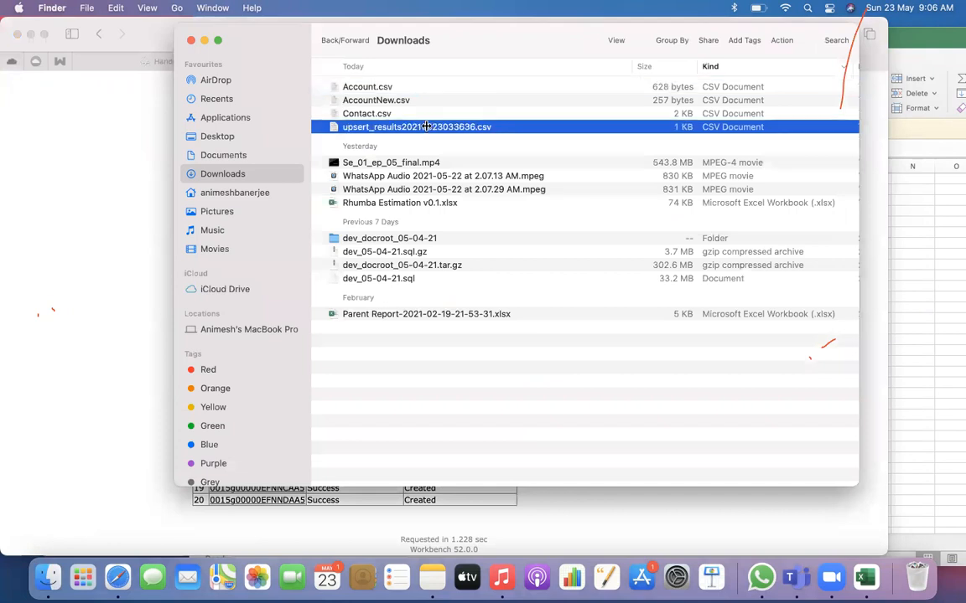
right_click(427, 127)
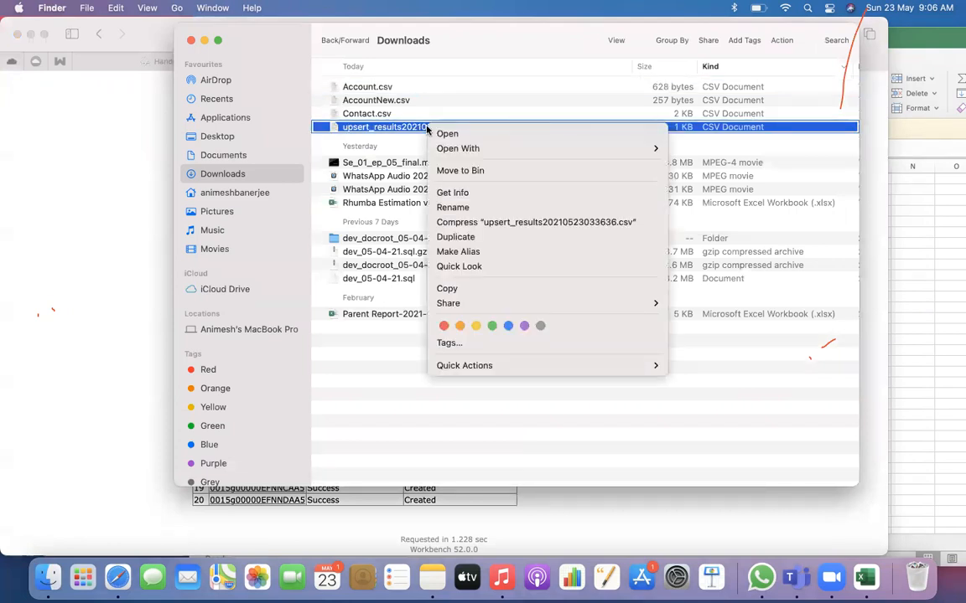
click(398, 132)
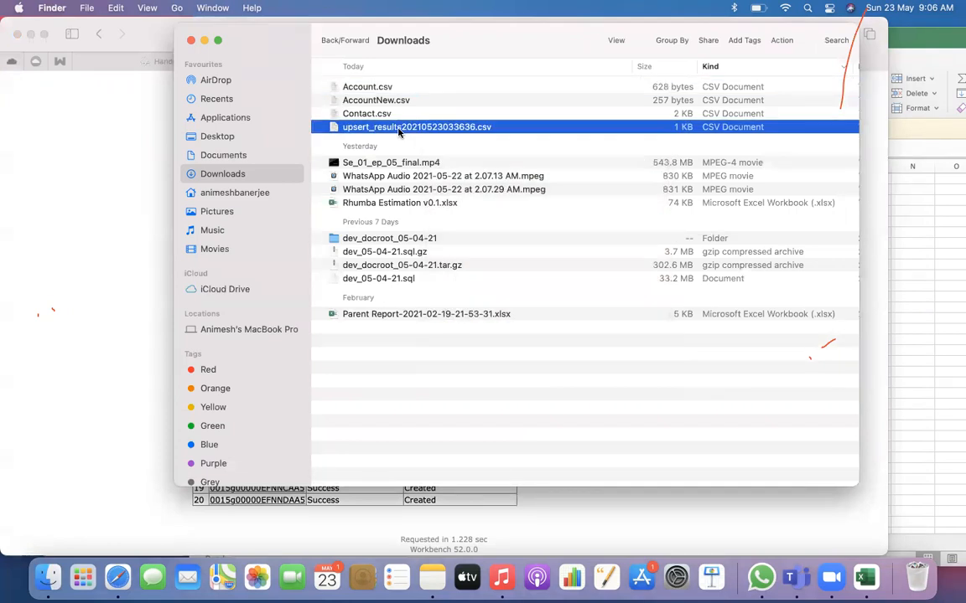
Rename the upsert_results20210523033636.csv file in Downloads as AccountDel.csv
right_click(398, 132)
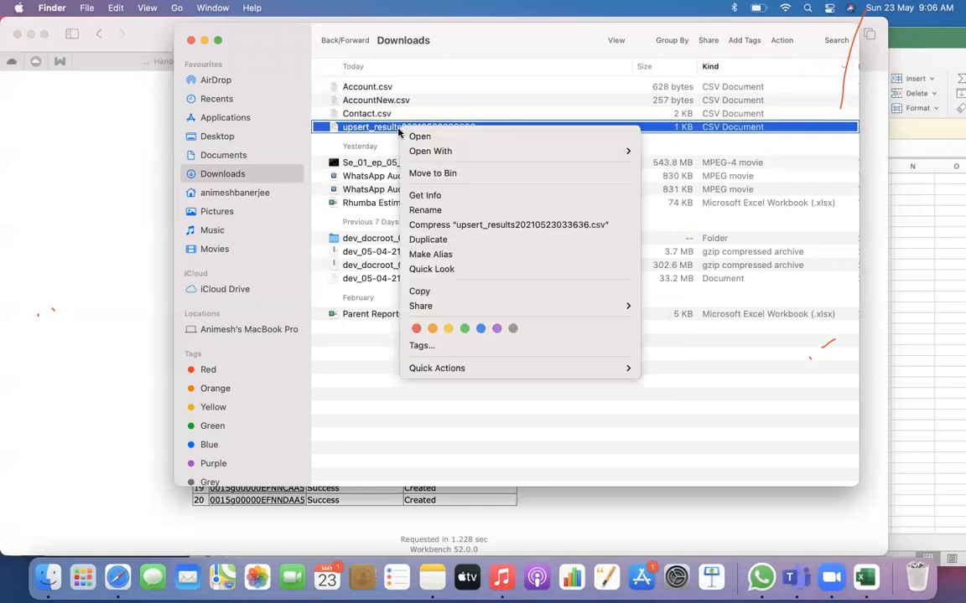
click(426, 210)
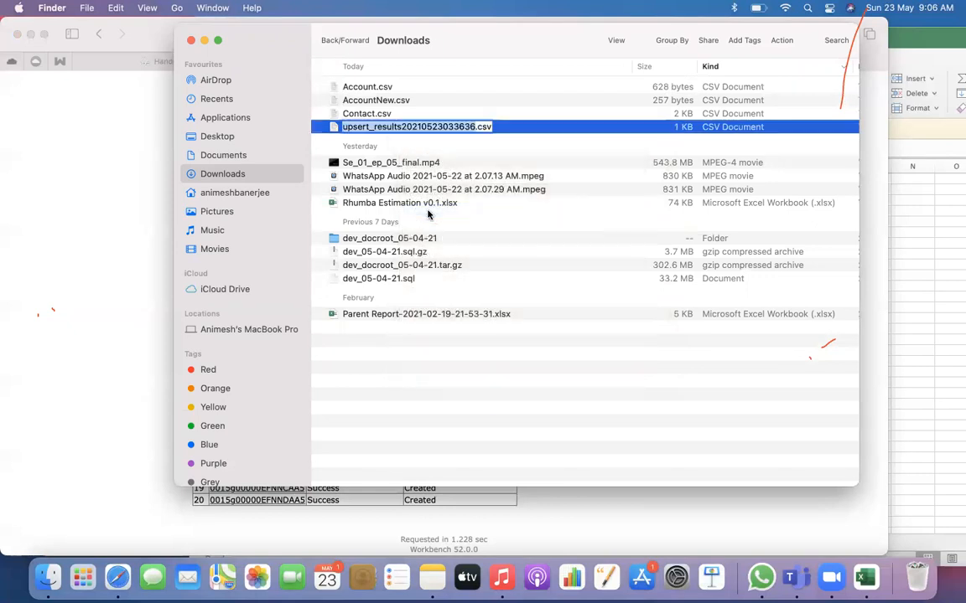
text(A)
text(ccount)
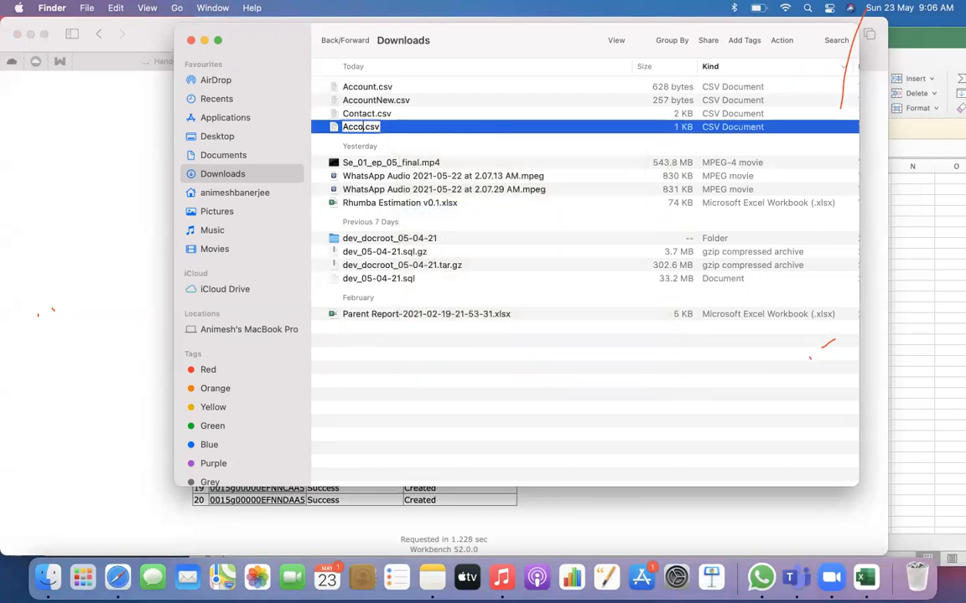
text(Del)
key(Return)
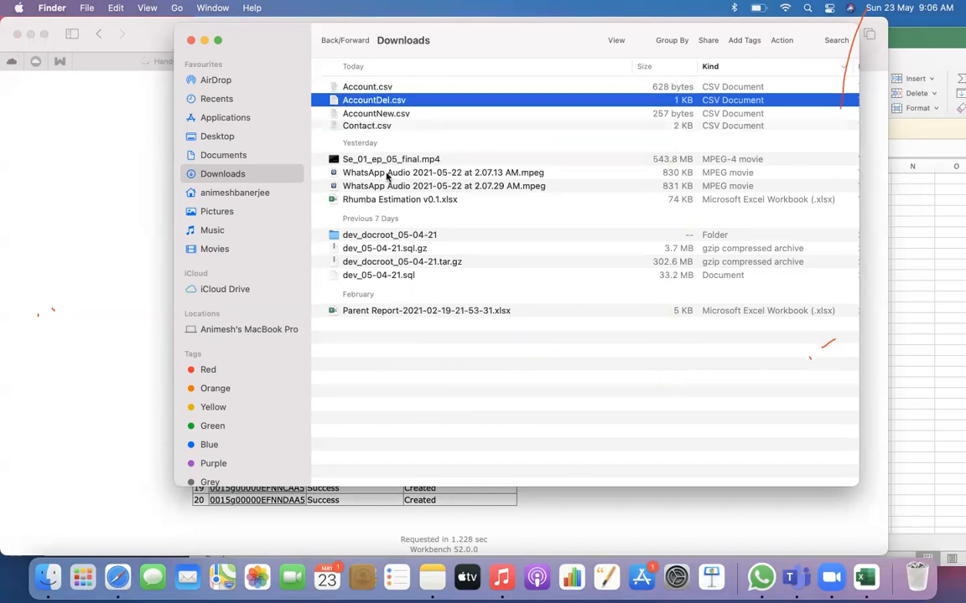
Open AccountDel.csv in Microsoft Excel and fit the Id, Name and Salesforce Id columns to the width of their contents
right_click(385, 102)
mouse_move(416, 123)
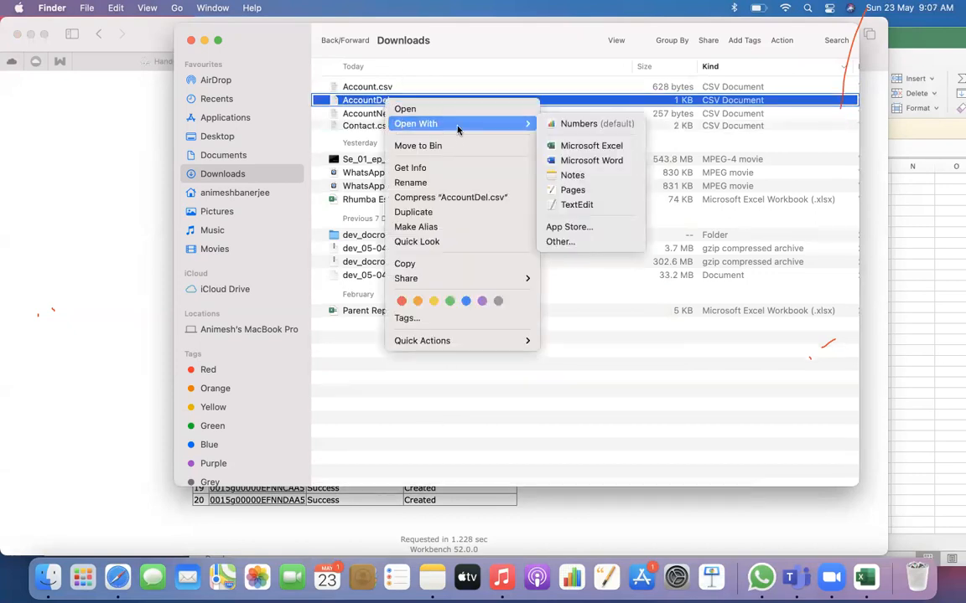
click(592, 146)
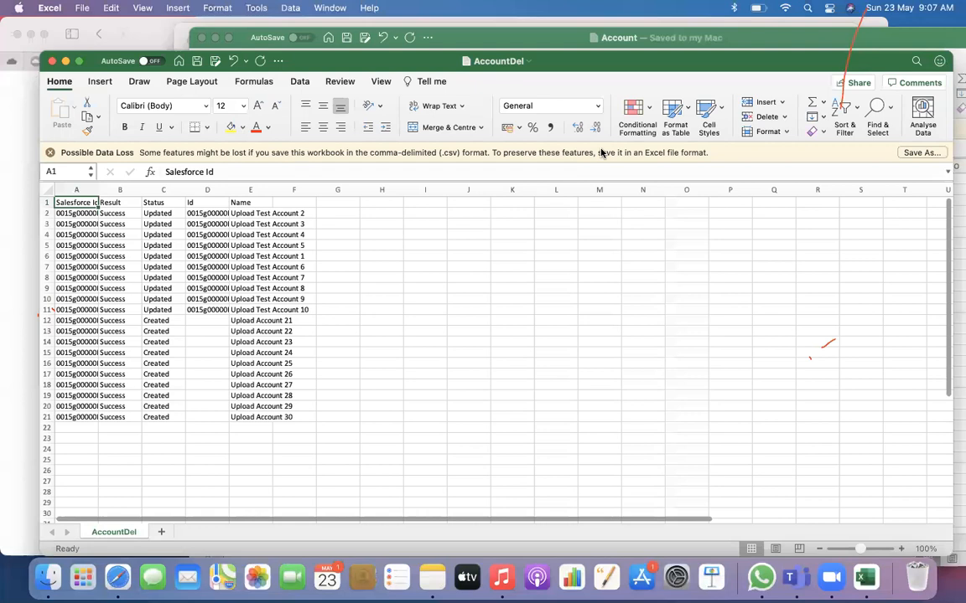
double_click(230, 191)
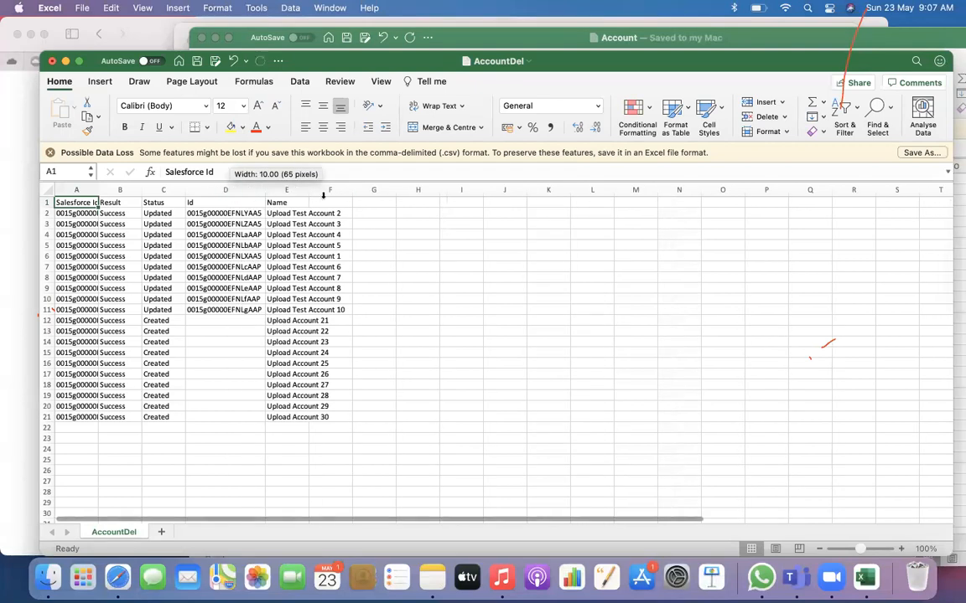
double_click(310, 190)
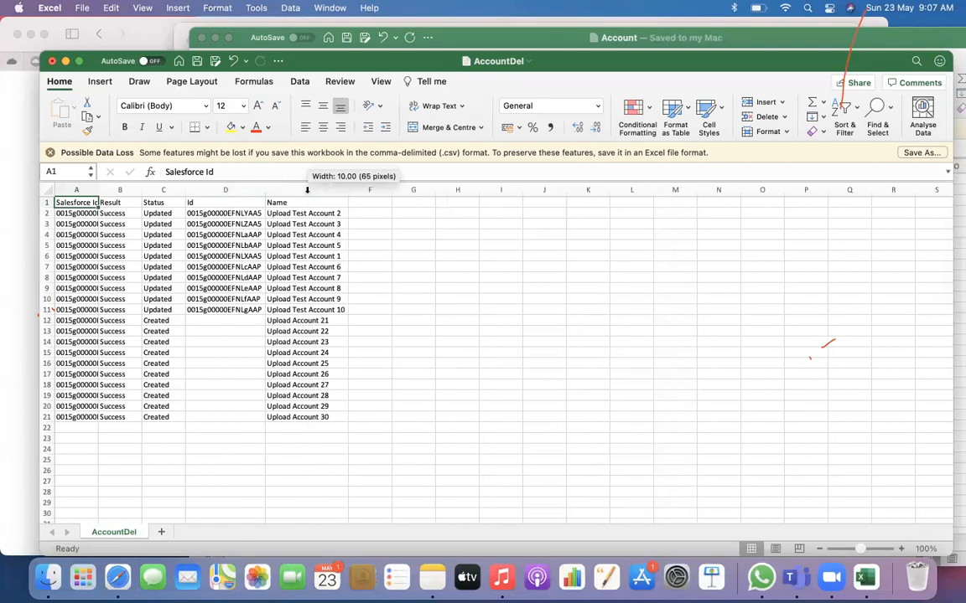
click(214, 188)
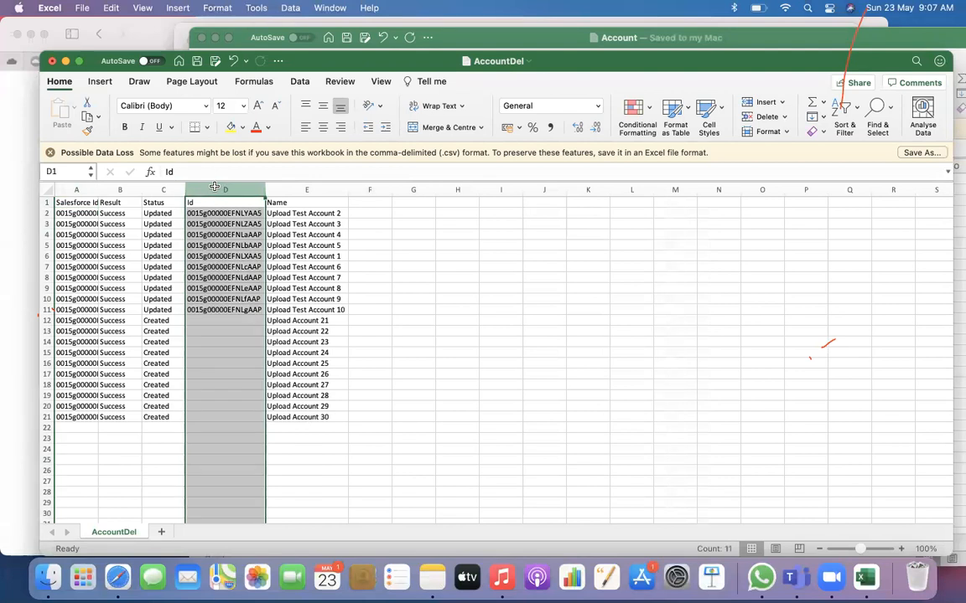
click(211, 329)
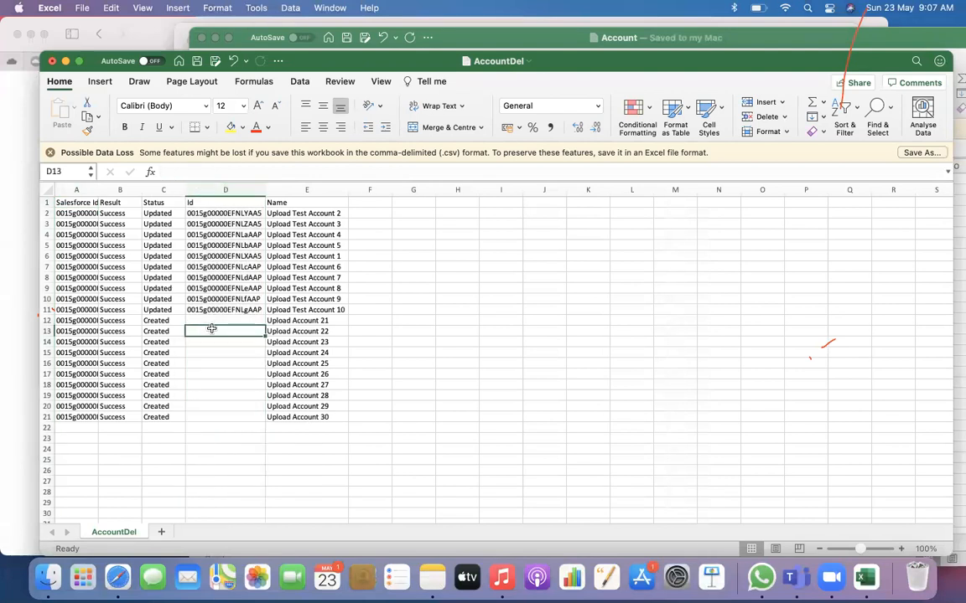
double_click(98, 189)
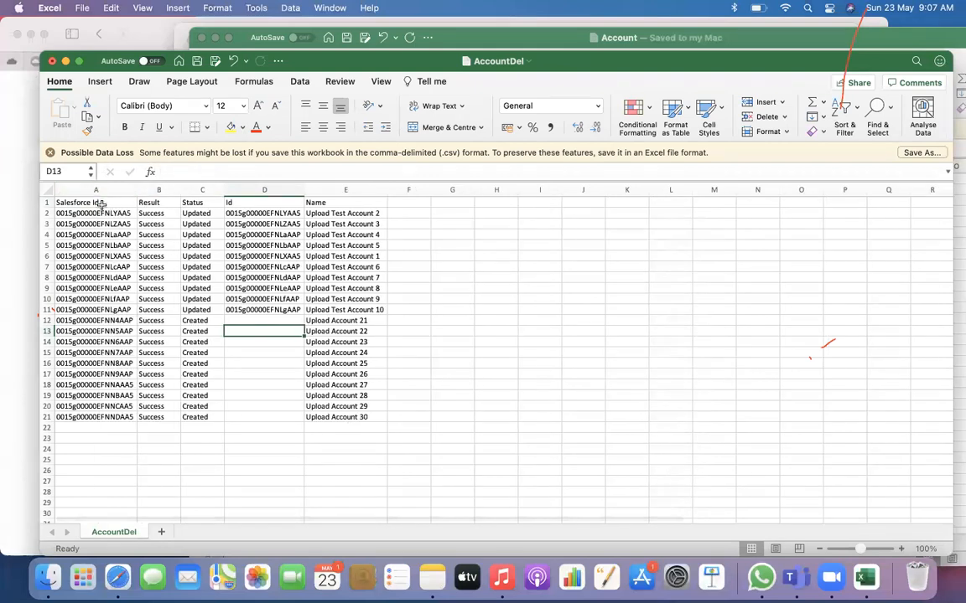
Delete the Result, Status and Id columns, keeping Salesforce Id and Name, and save the AccountDel file
click(253, 190)
drag(253, 190, 160, 190)
right_click(160, 190)
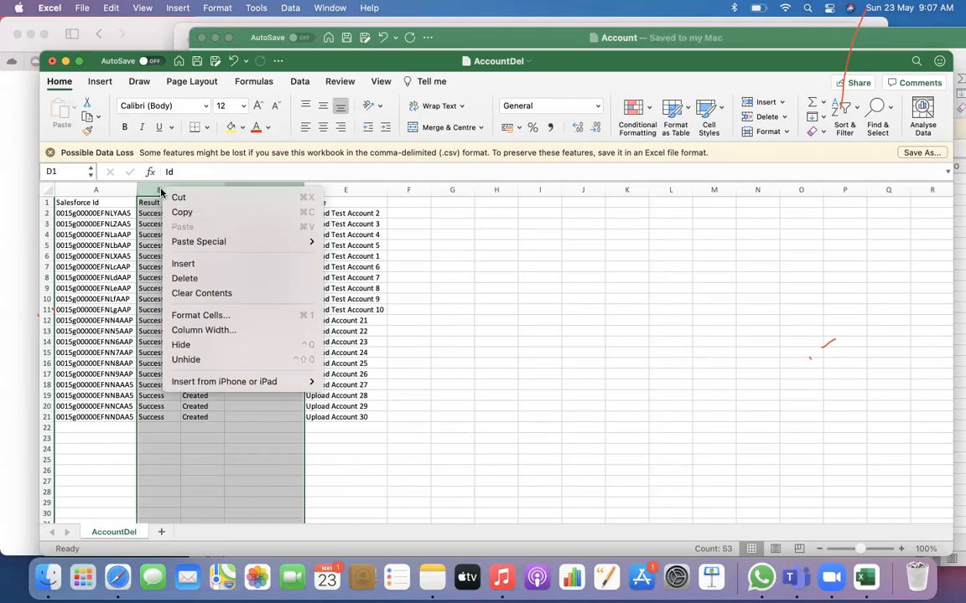
click(235, 278)
click(266, 277)
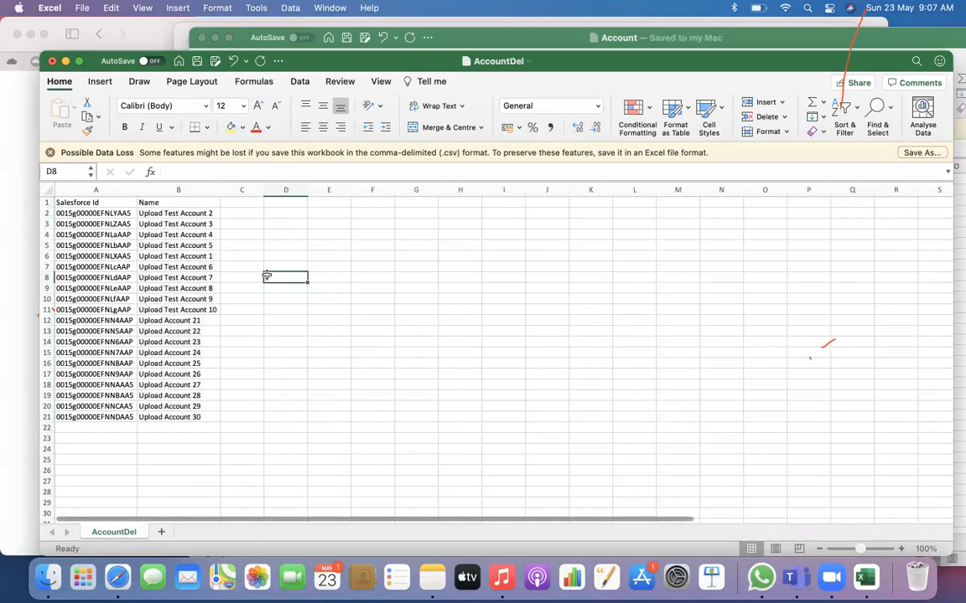
click(175, 189)
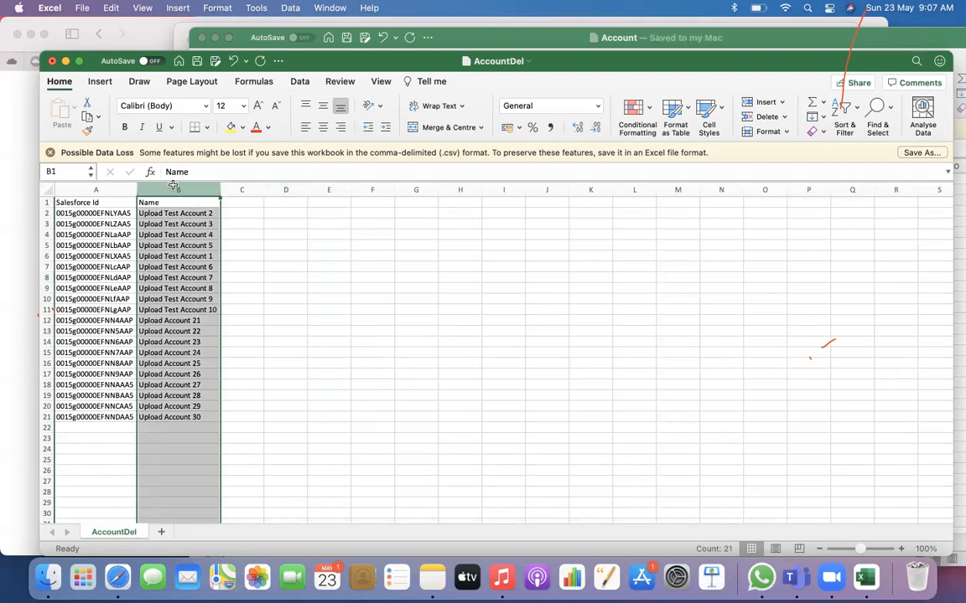
click(311, 307)
click(282, 309)
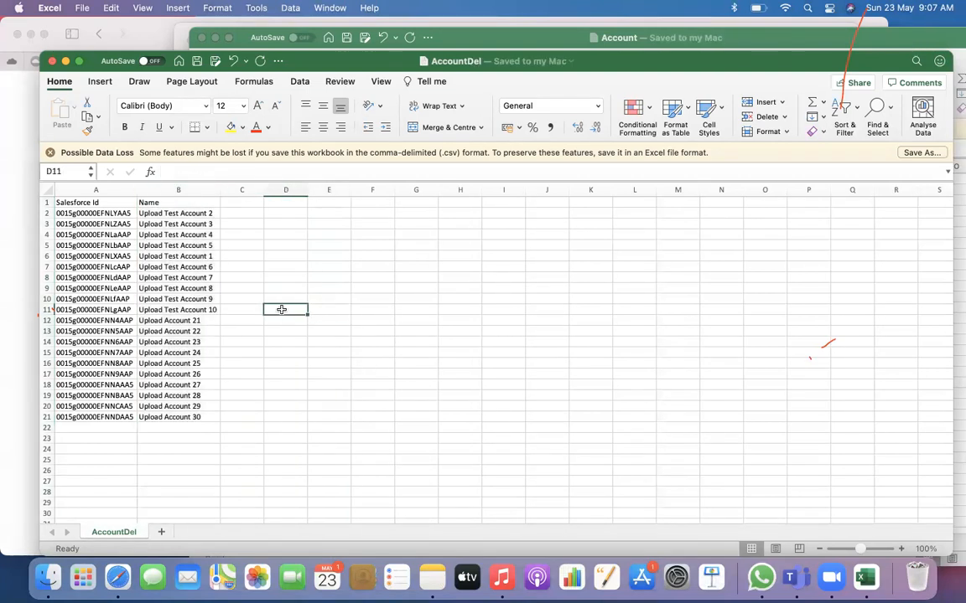
Switch to Workbench in Safari and start a Delete from the file AccountDel.csv in Downloads
click(118, 577)
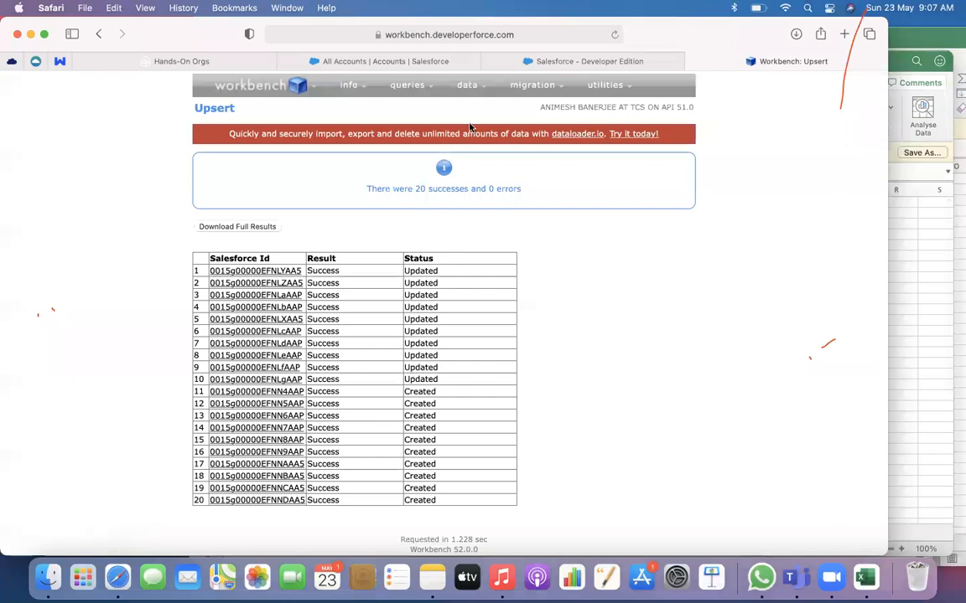
mouse_move(465, 85)
click(460, 149)
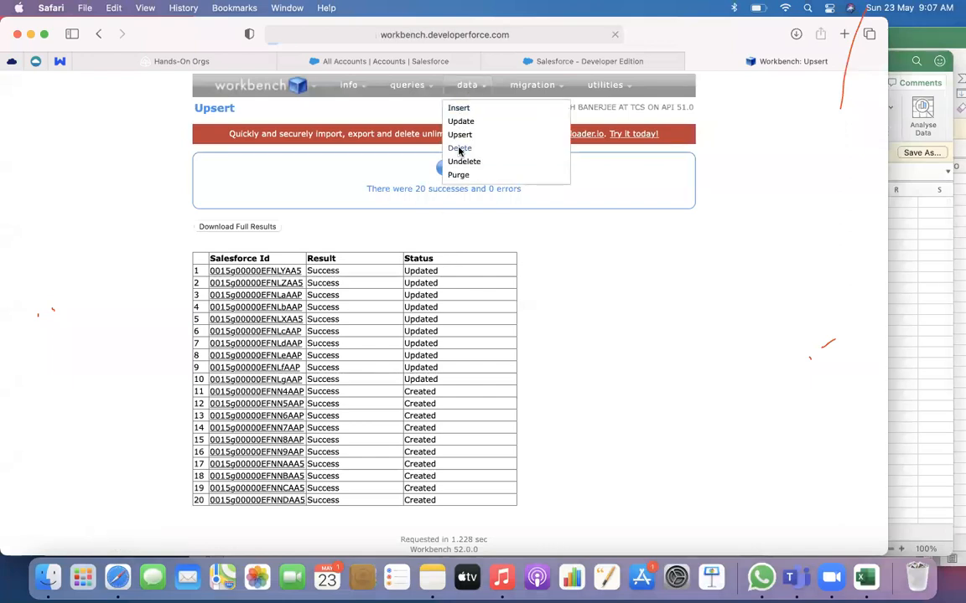
click(210, 214)
click(316, 217)
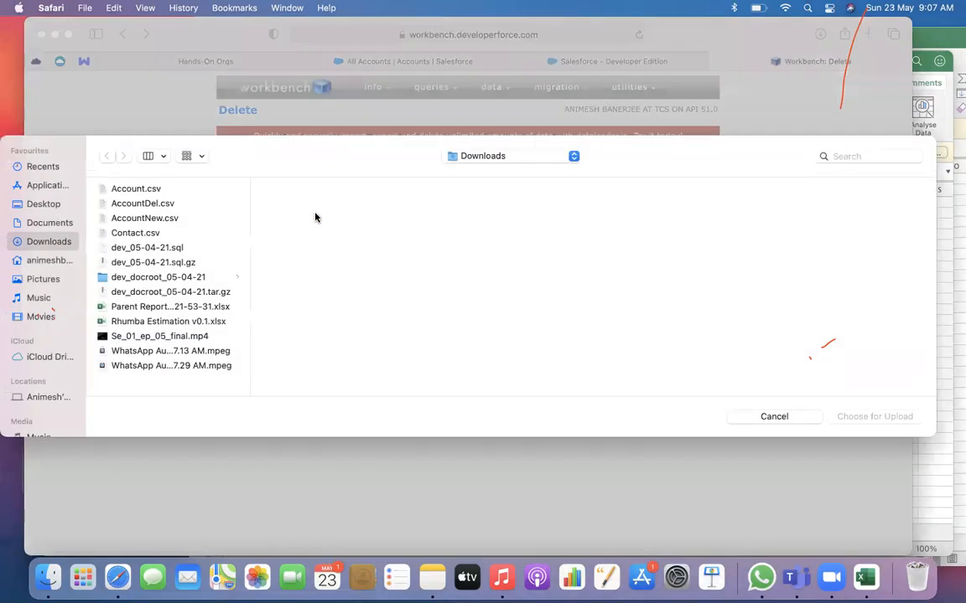
click(175, 204)
click(874, 417)
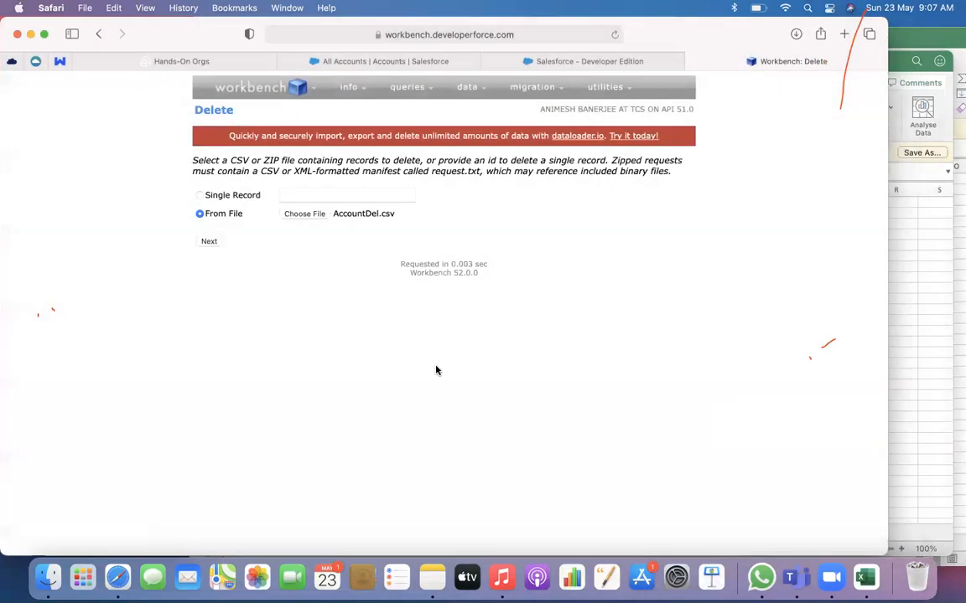
click(209, 242)
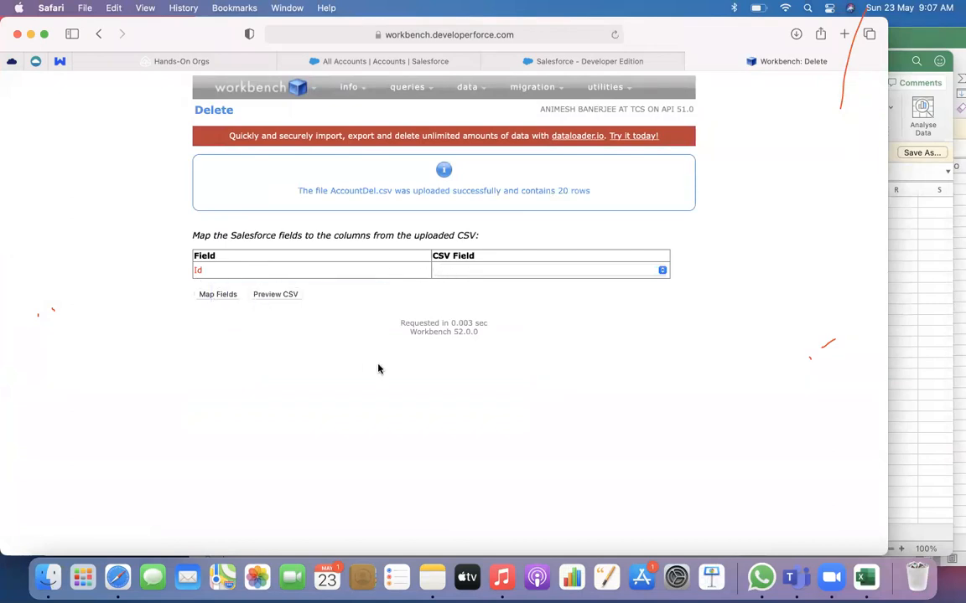
Check the column headings of AccountDel in Excel, and map the Id field to the Salesforce Id column in Workbench
key(super+Tab)
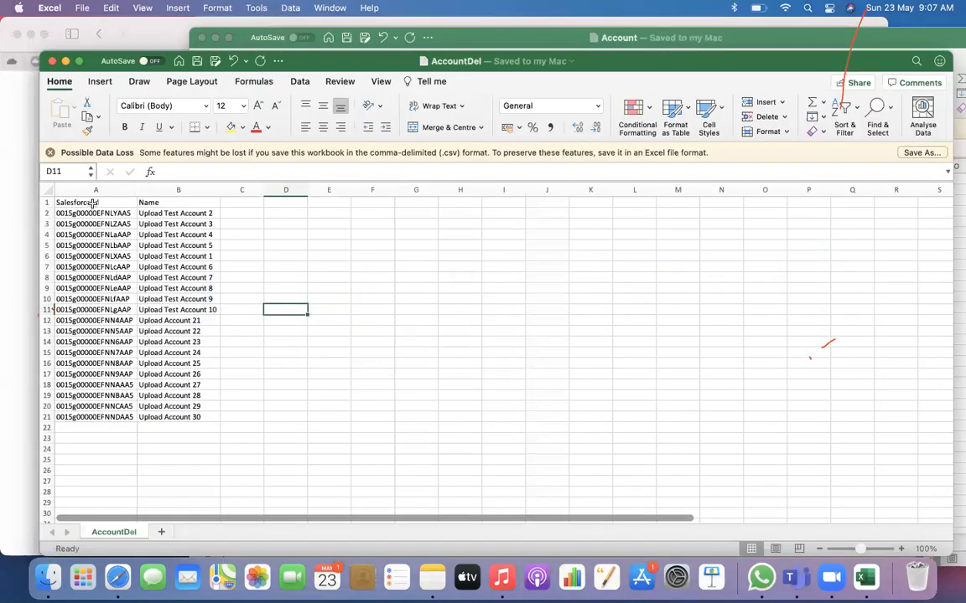
click(8, 216)
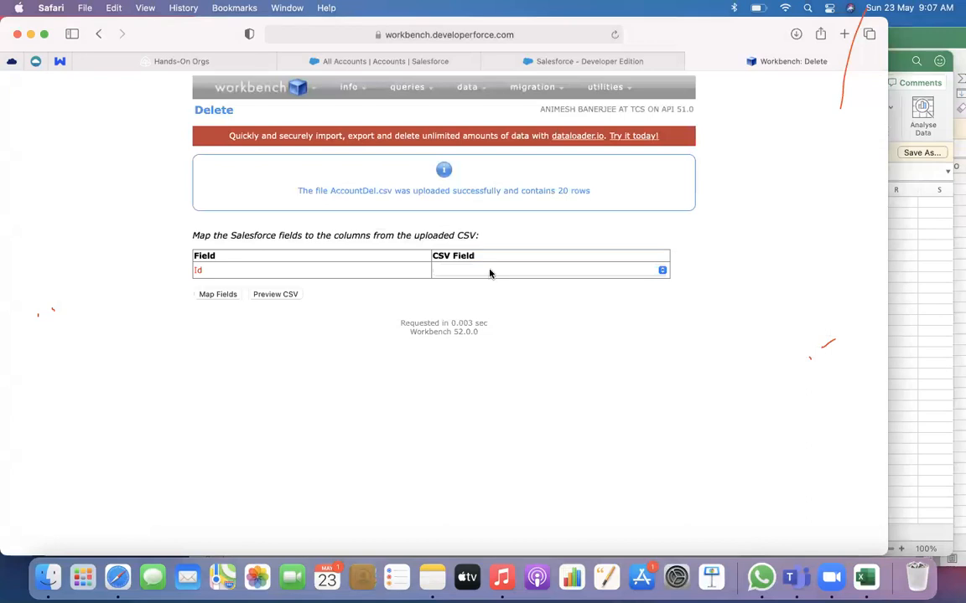
click(491, 271)
click(477, 285)
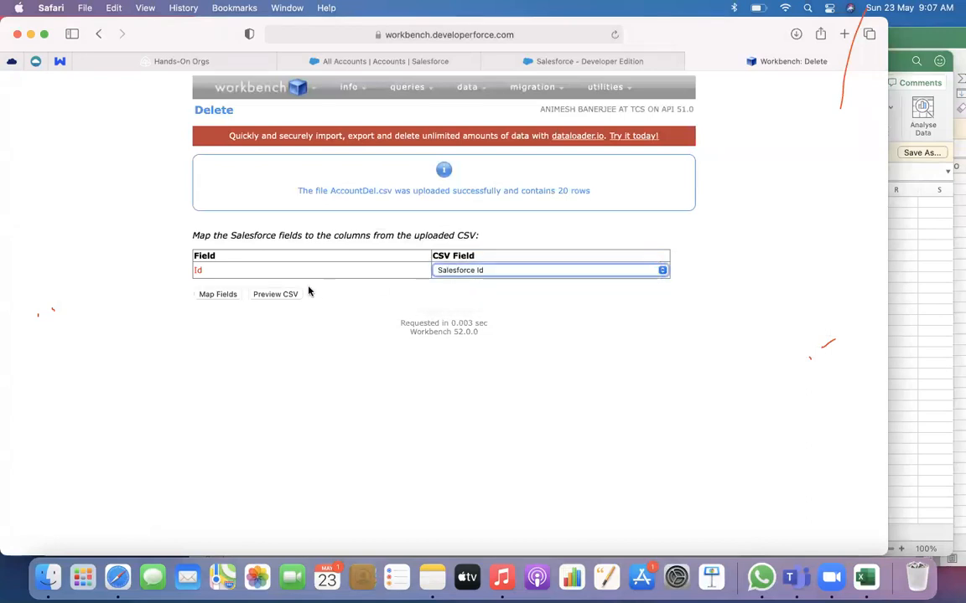
click(224, 296)
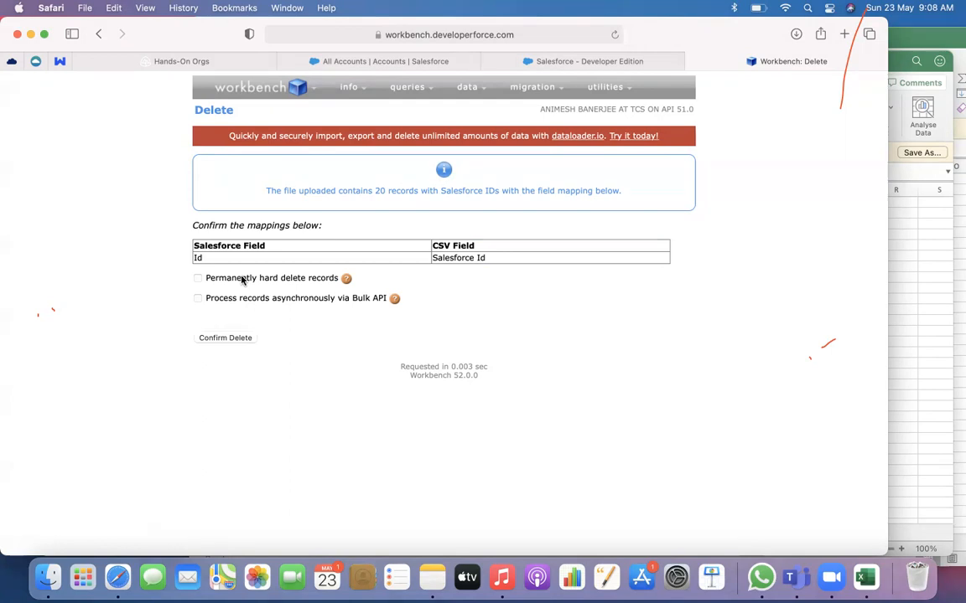
Confirm the deletion of the AccountDel.csv records with the Id to Salesforce Id mapping, and look through the results
click(224, 338)
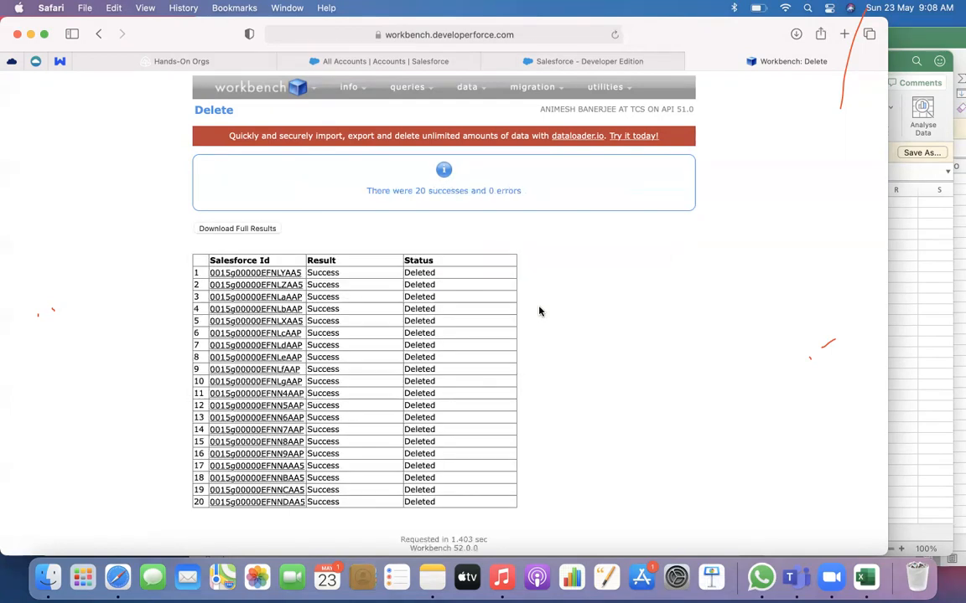
scroll(539, 312, down, 1)
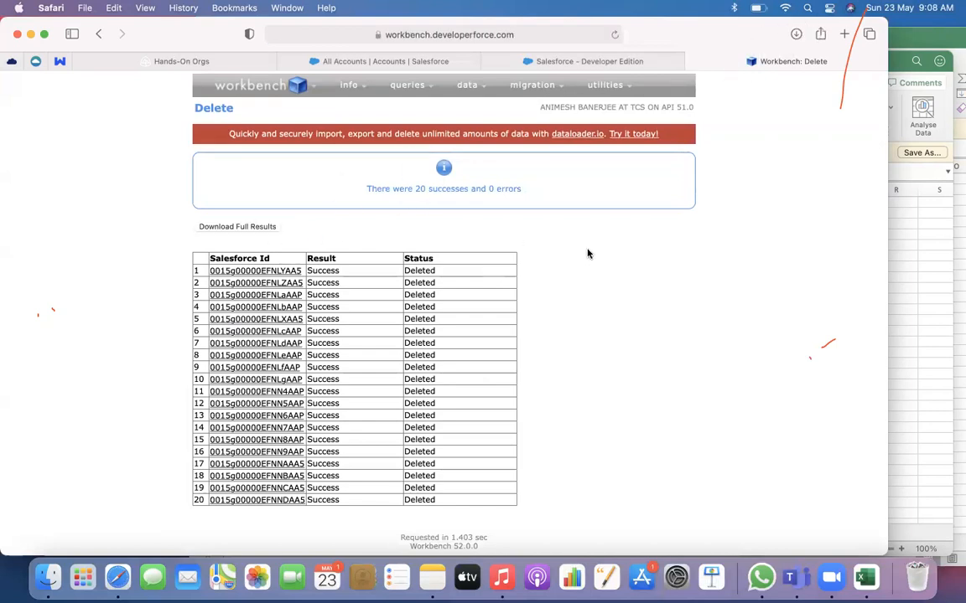
Reload the Salesforce accounts page and examine the All Accounts list for the deleted upload accounts
click(329, 61)
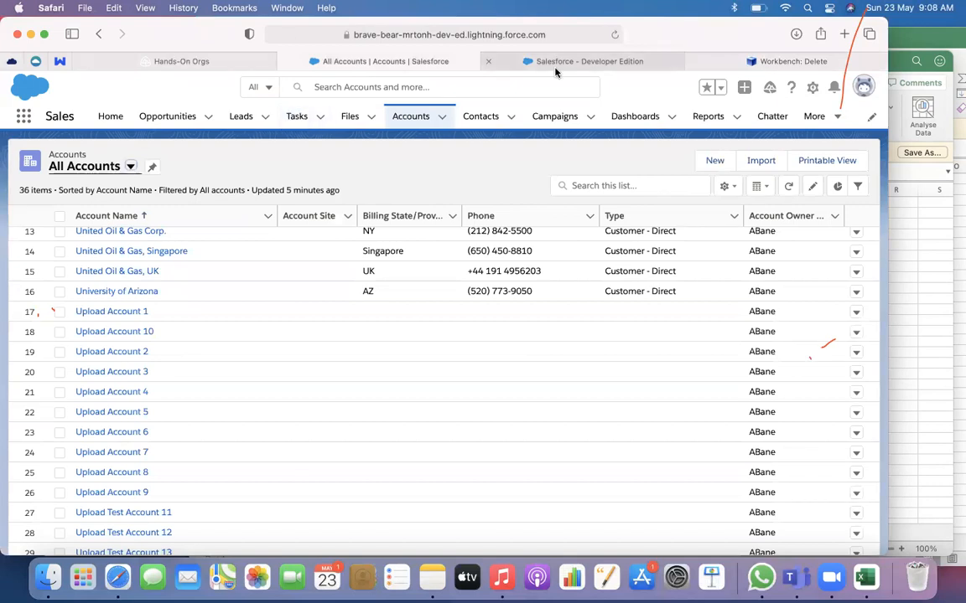
click(614, 36)
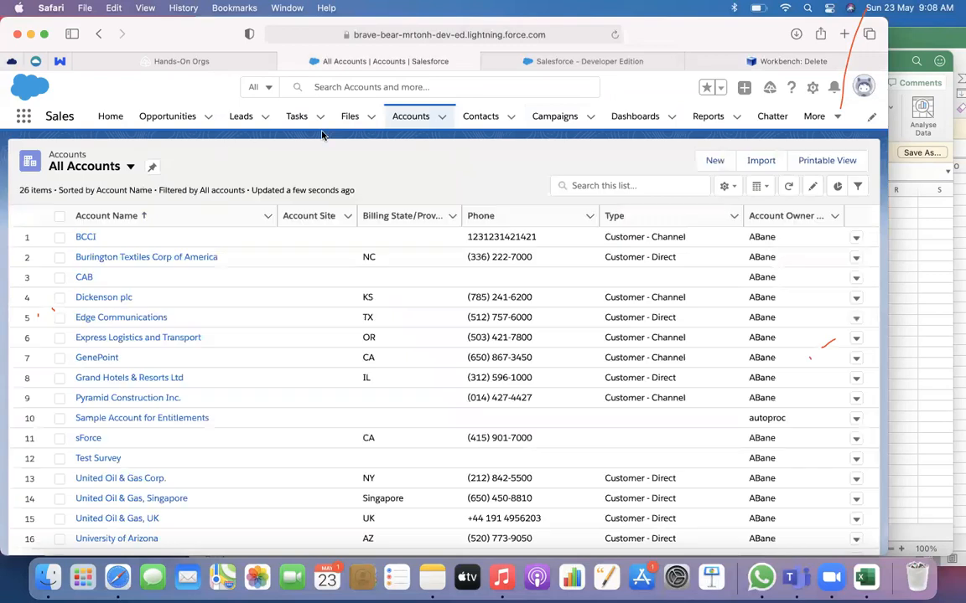
click(407, 121)
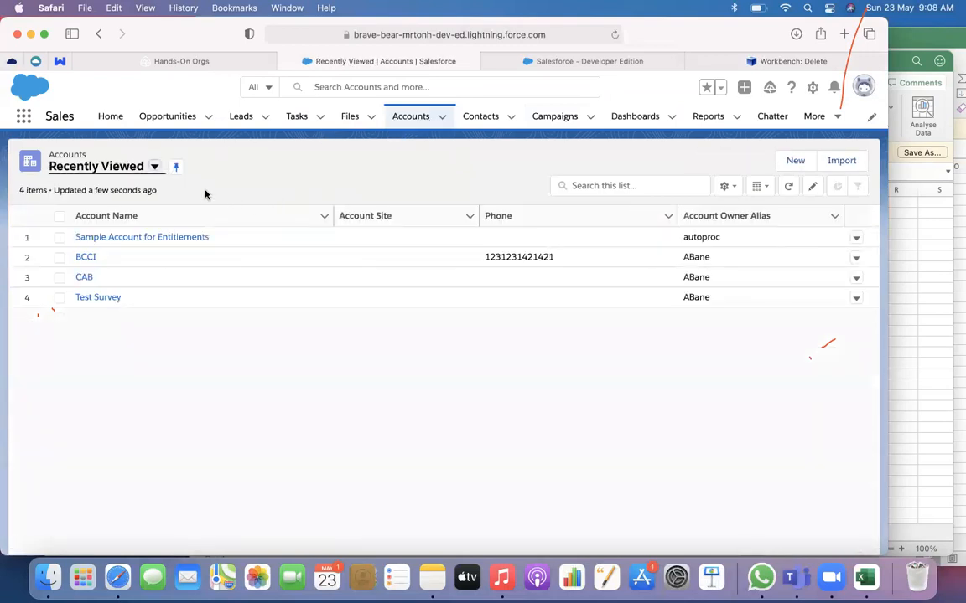
click(154, 166)
click(101, 212)
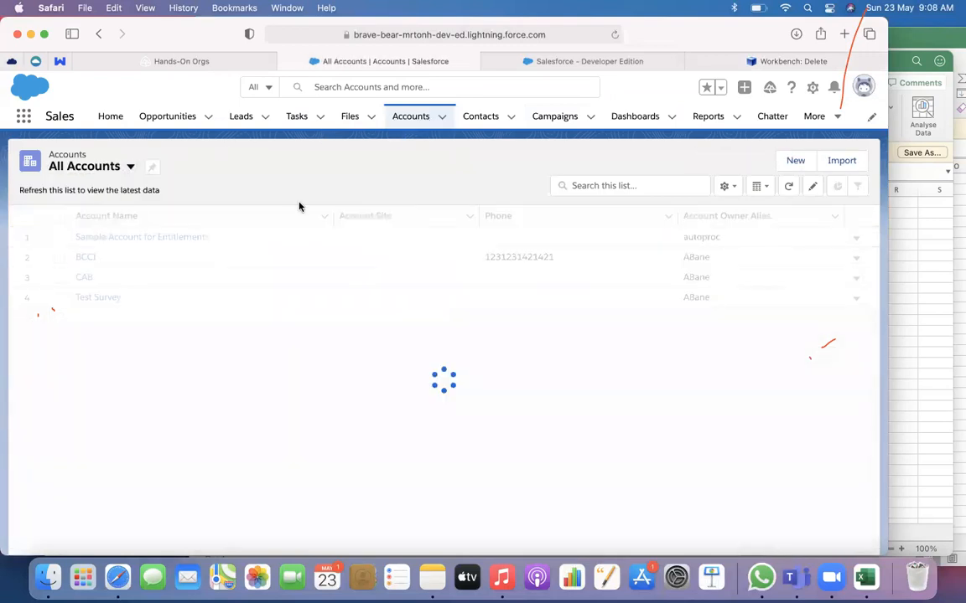
scroll(254, 377, down, 5)
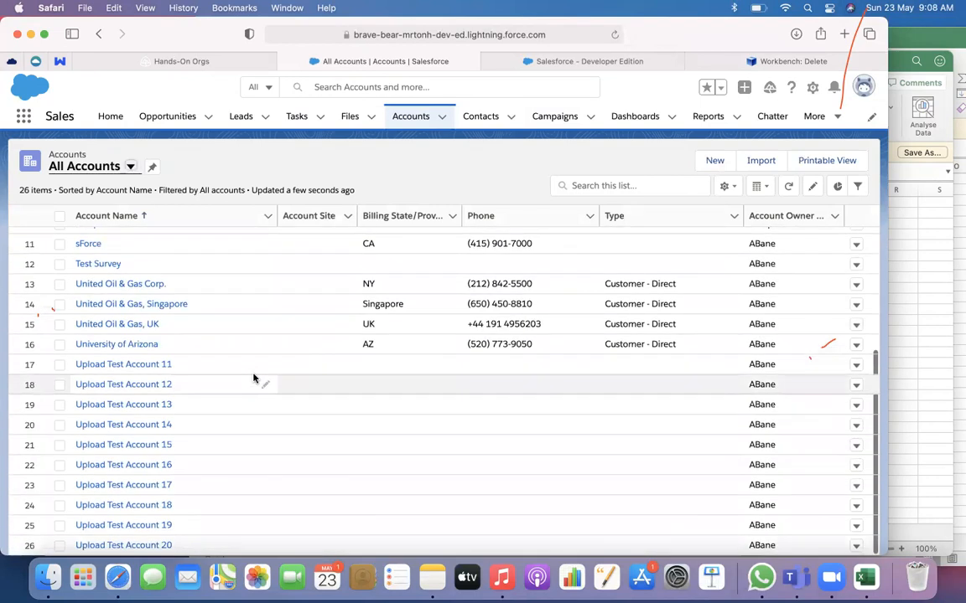
scroll(254, 377, up, 5)
scroll(230, 343, down, 5)
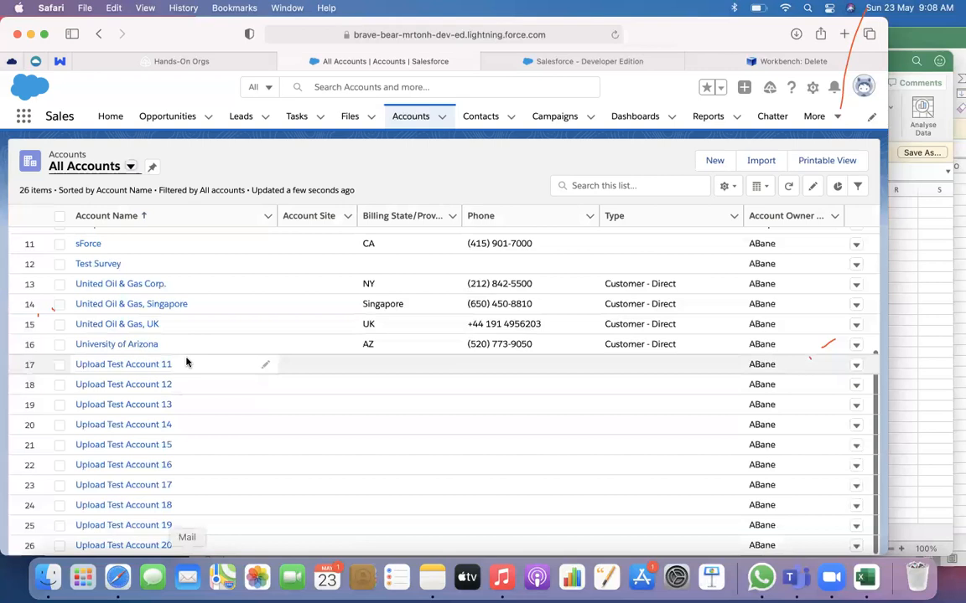
scroll(343, 405, up, 5)
scroll(343, 404, down, 5)
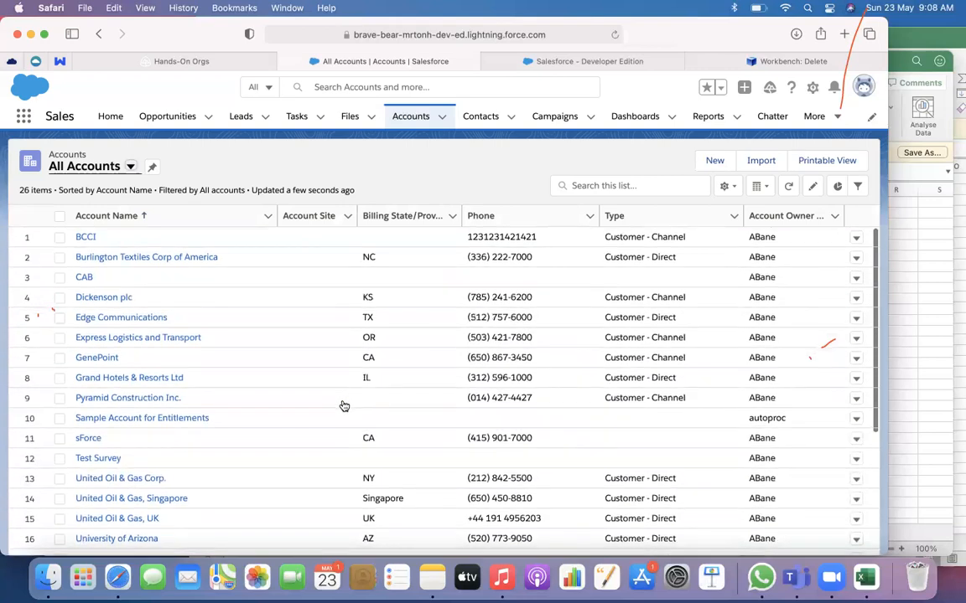
Return to the Workbench delete results and download the full results
click(605, 70)
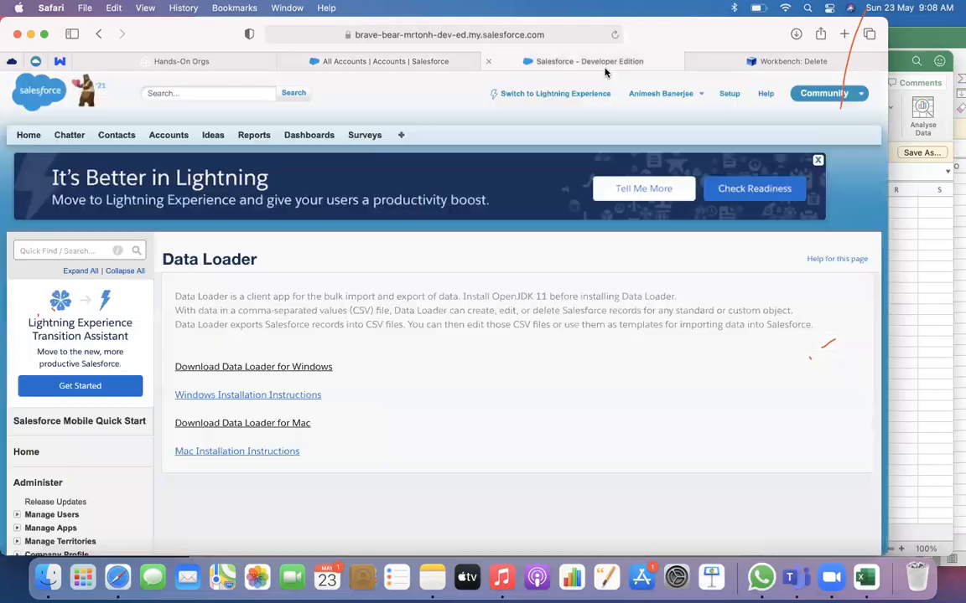
click(694, 64)
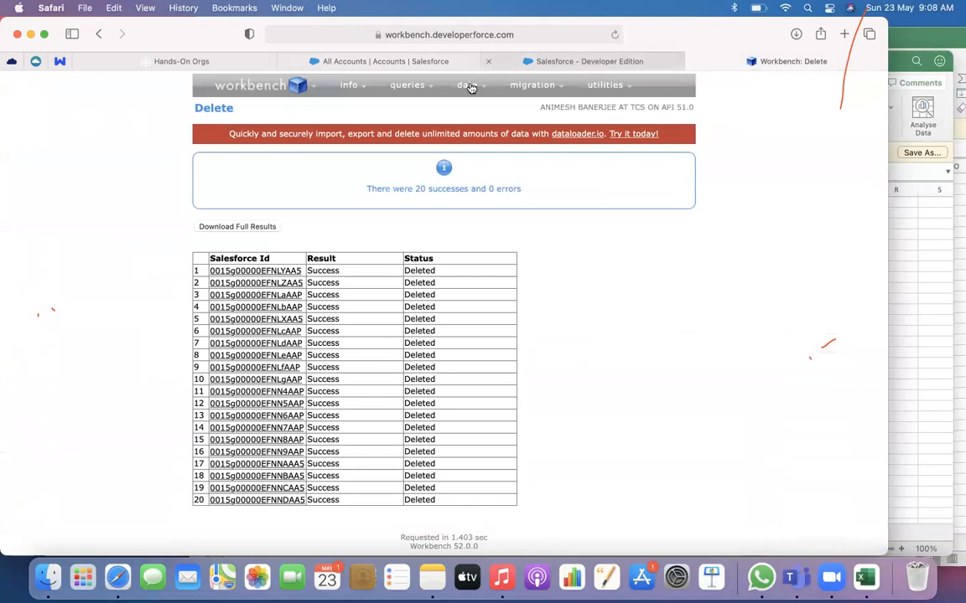
mouse_move(471, 88)
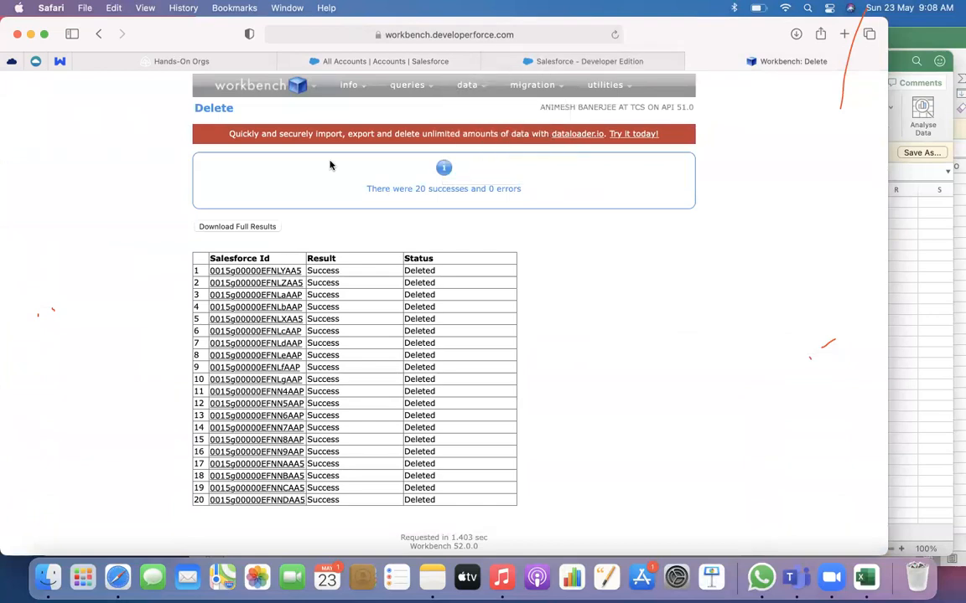
click(257, 228)
Start an Undelete in Workbench from the file AccountDel.csv in Downloads
mouse_move(487, 93)
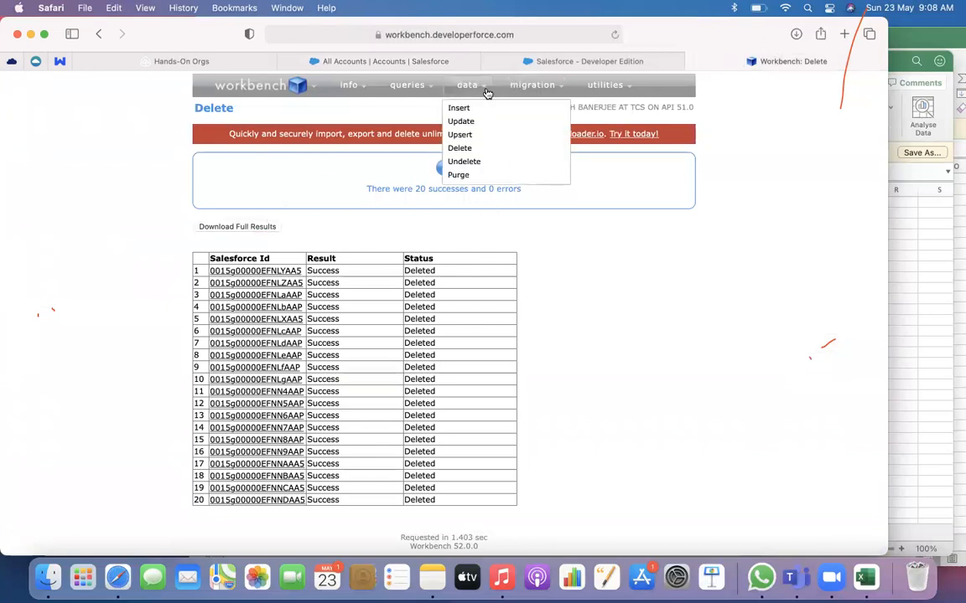
click(460, 164)
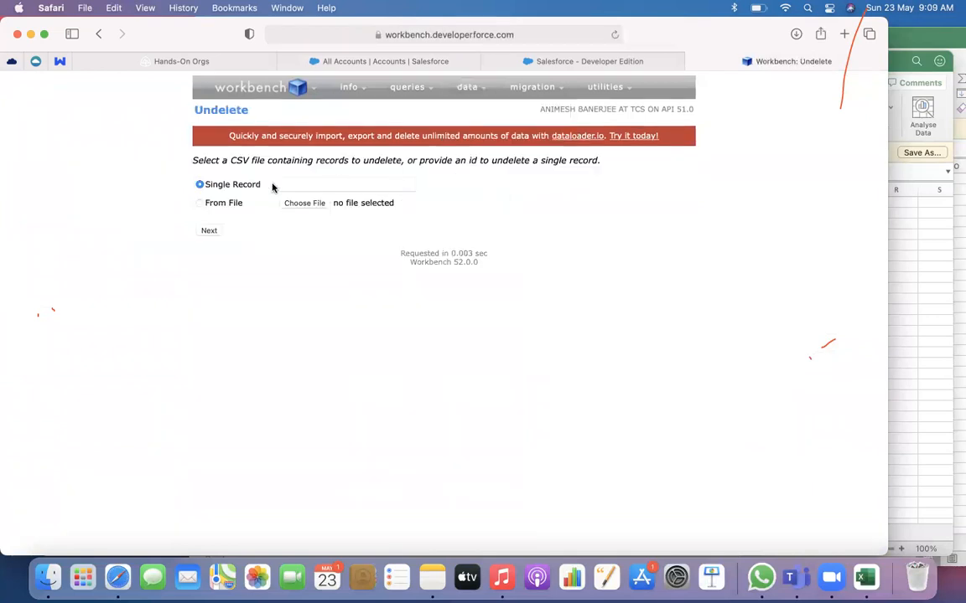
click(222, 205)
click(307, 207)
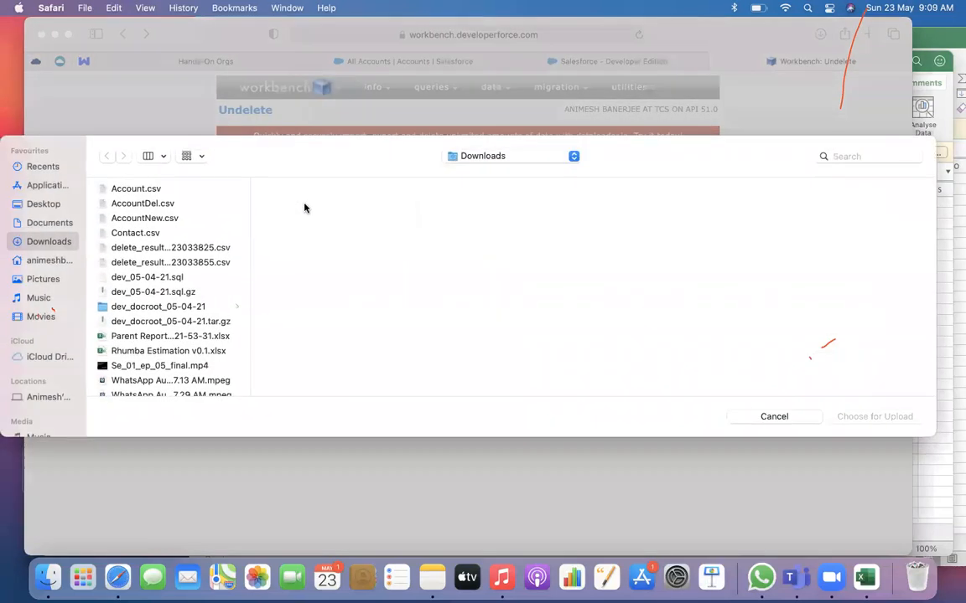
click(147, 203)
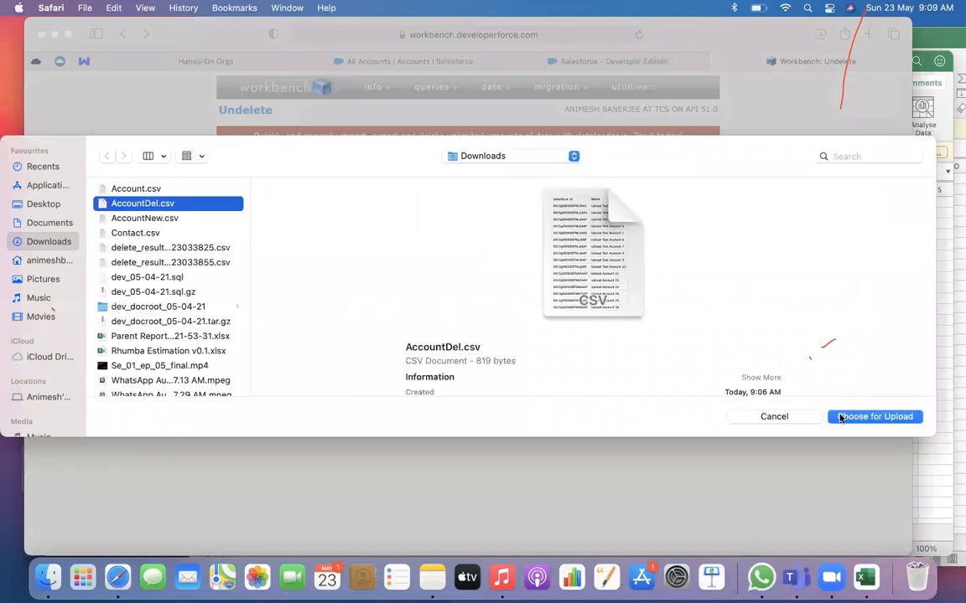
click(841, 416)
click(209, 231)
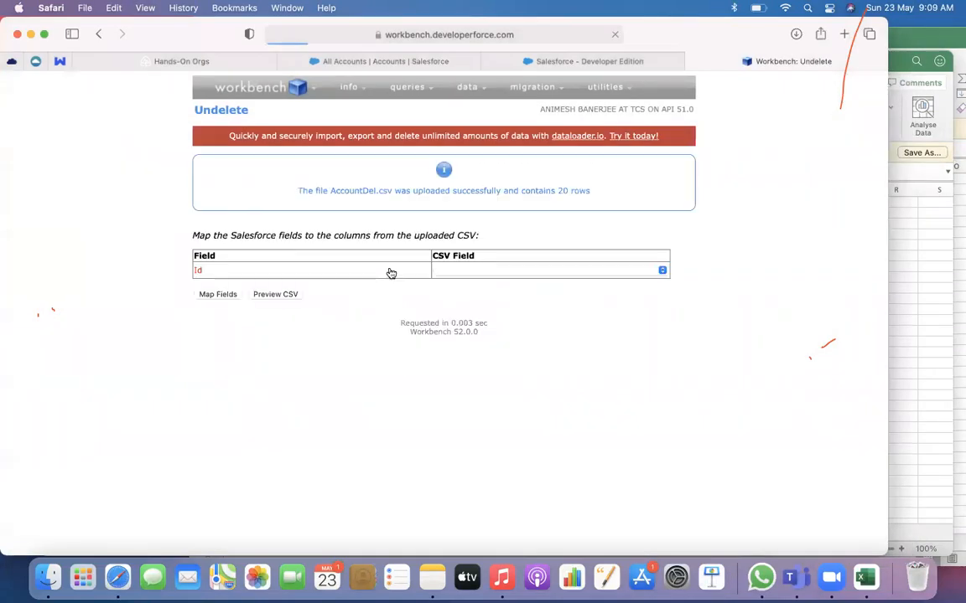
Map the Id field to the Salesforce Id column and run the undelete
click(493, 275)
click(470, 284)
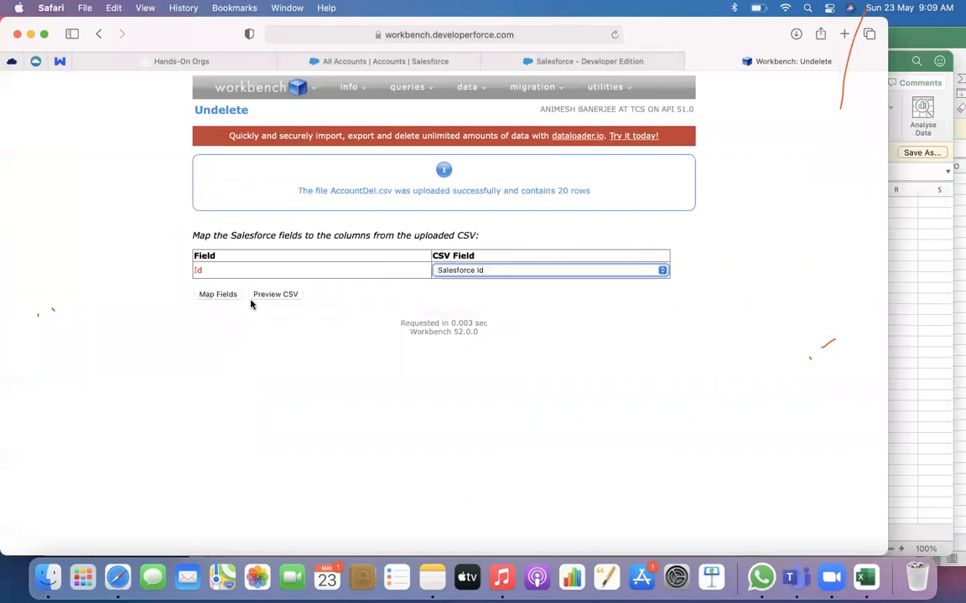
click(213, 299)
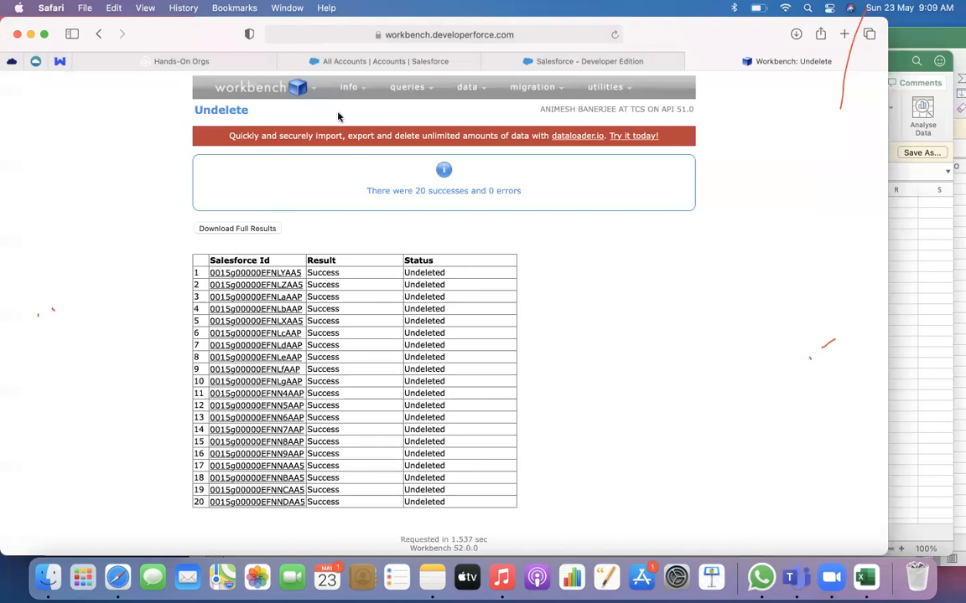
Reload the Salesforce All Accounts list and check it for the restored Upload Account and Upload Test Account records
click(313, 59)
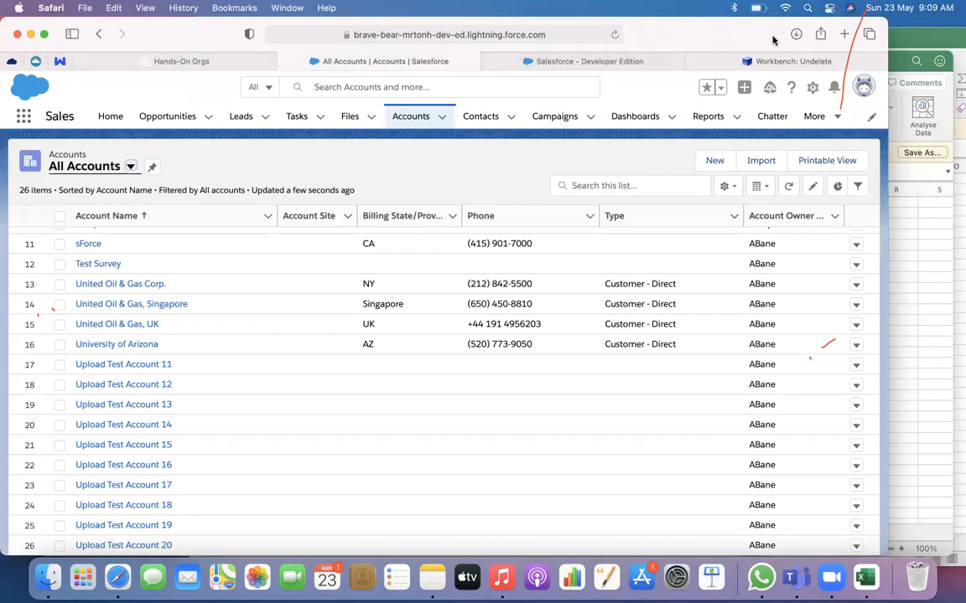
drag(773, 40, 785, 87)
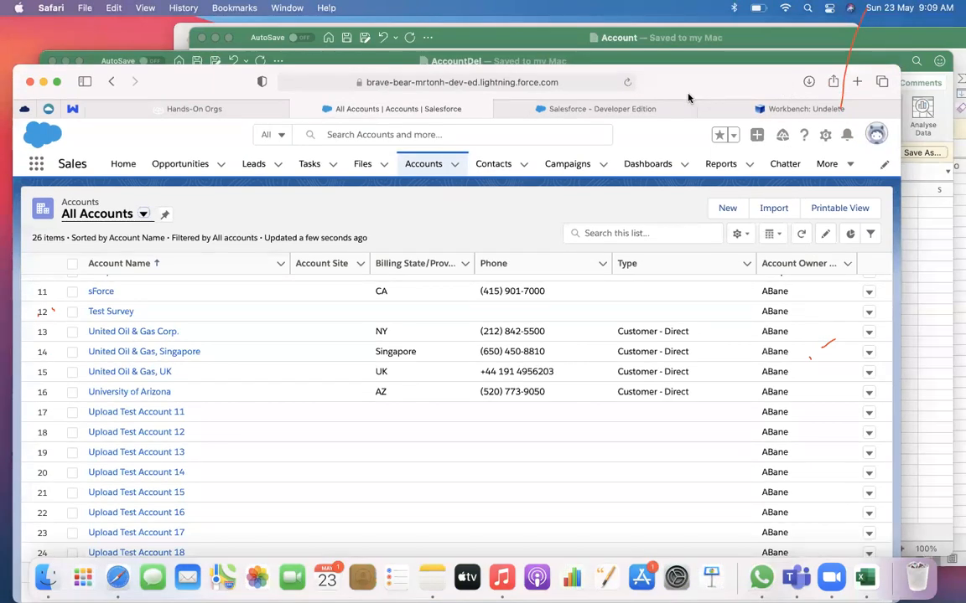
click(626, 82)
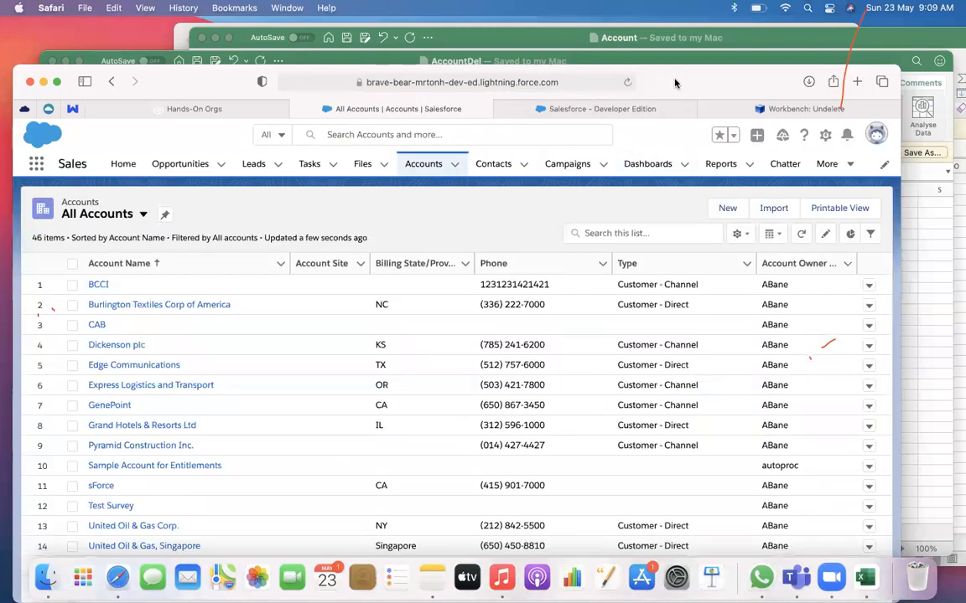
drag(674, 83, 687, 35)
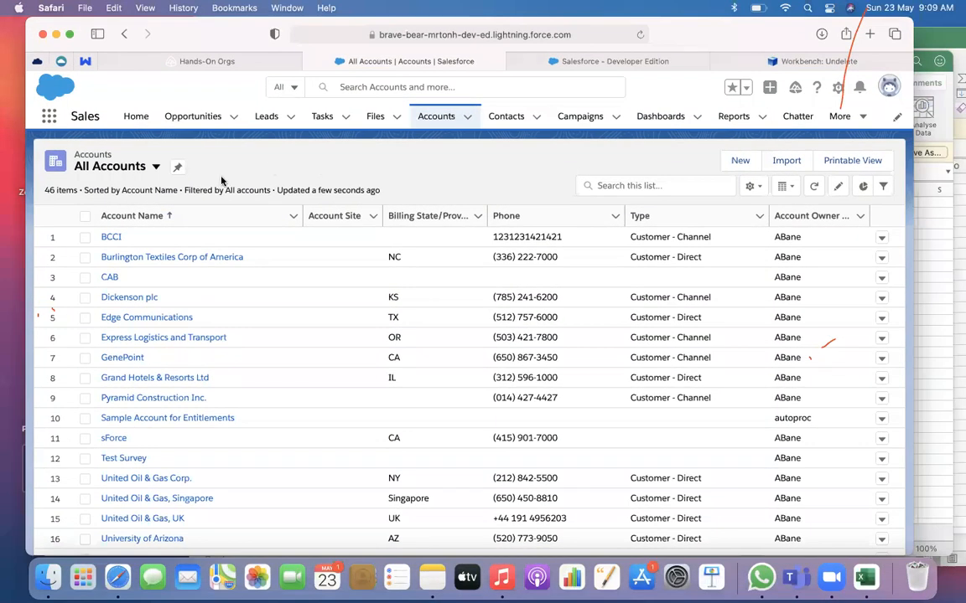
scroll(206, 289, down, 10)
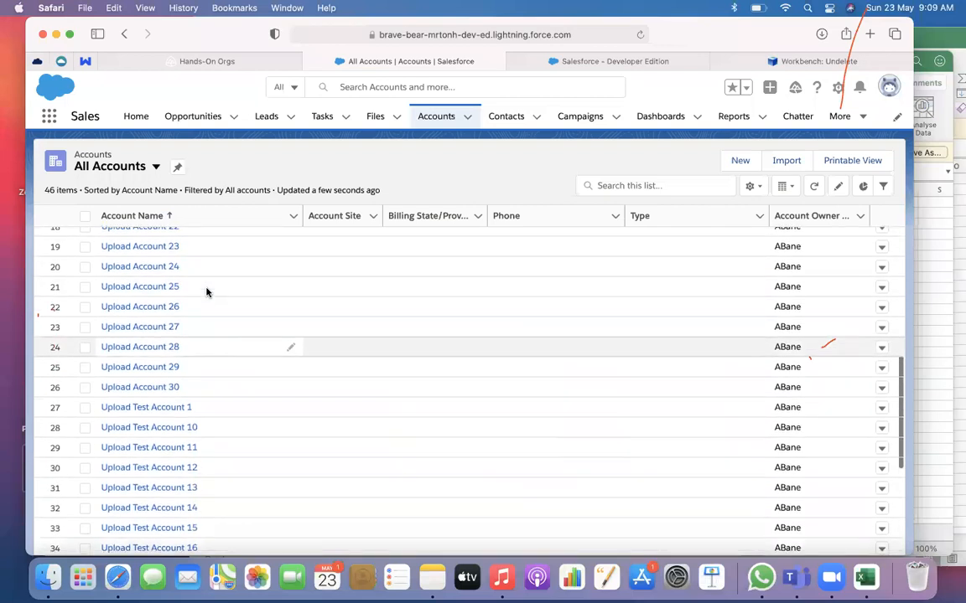
scroll(207, 291, down, 4)
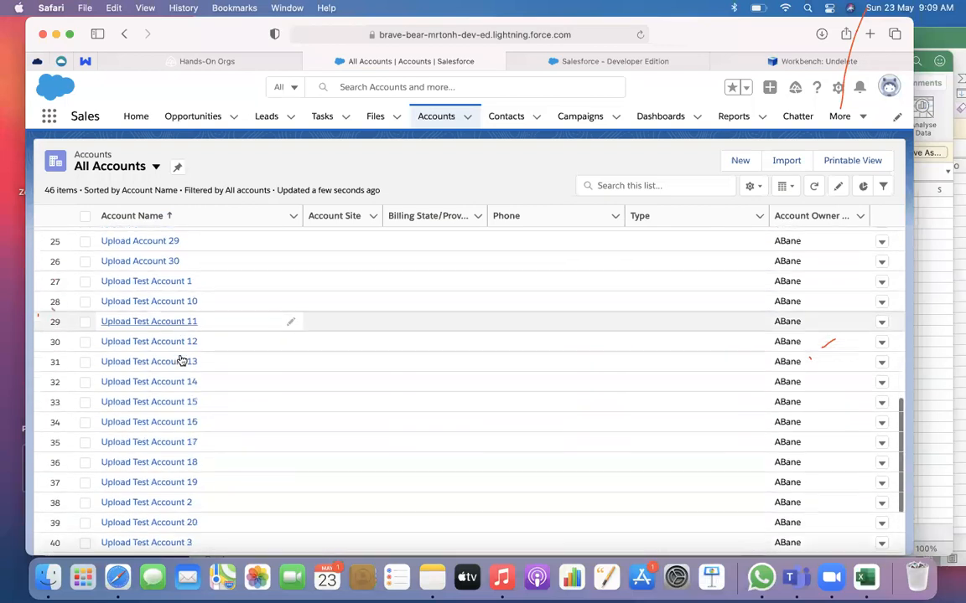
scroll(181, 360, down, 3)
scroll(240, 363, up, 10)
scroll(239, 363, down, 5)
scroll(240, 363, down, 1)
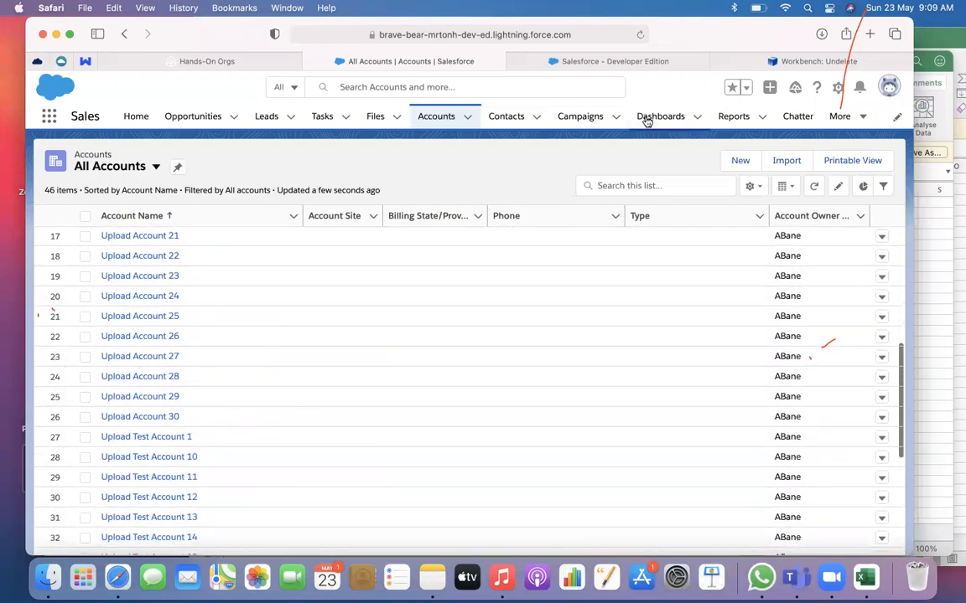
Return to Workbench and start a Purge from the file AccountDel.csv in Downloads
click(658, 62)
click(770, 60)
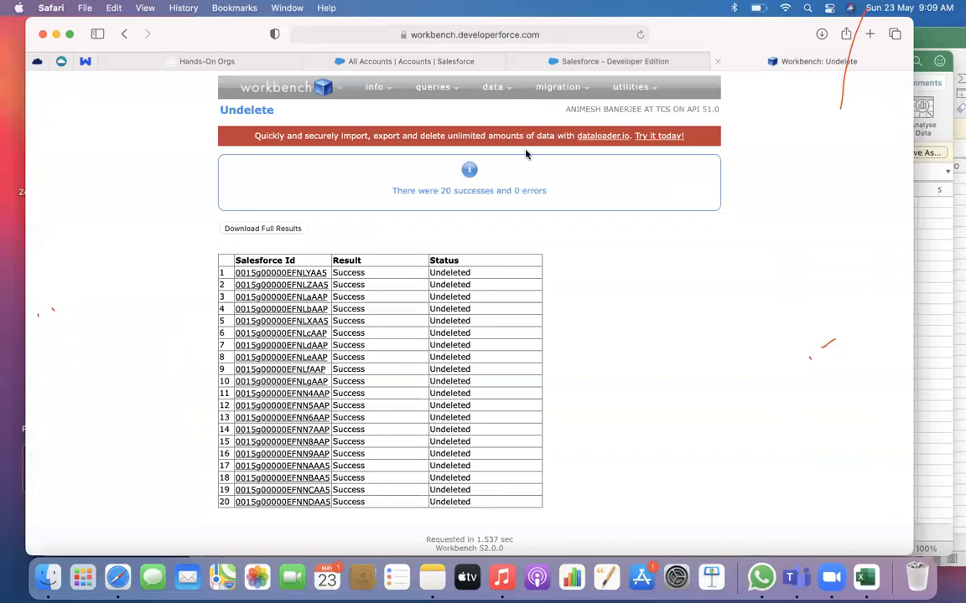
mouse_move(492, 88)
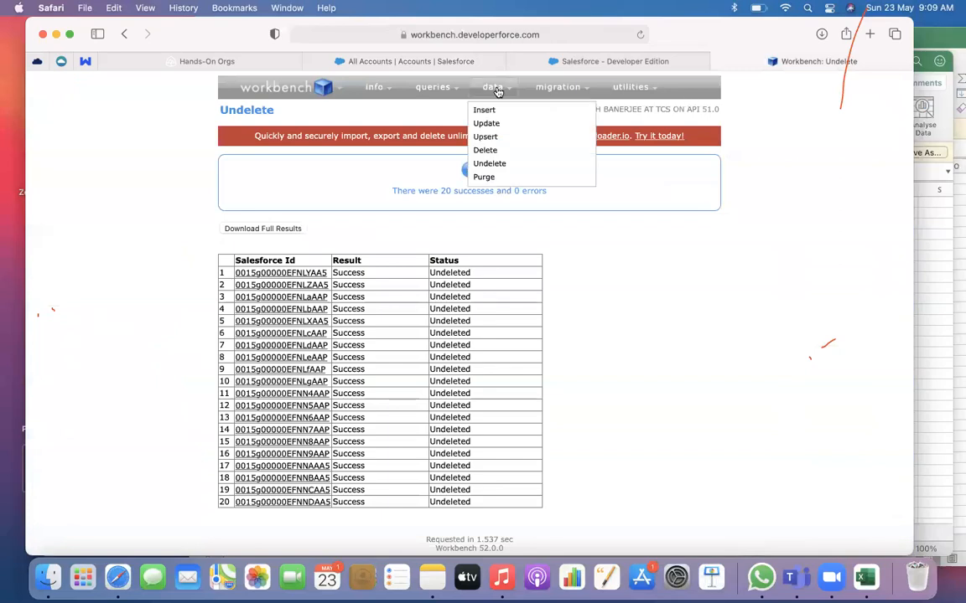
click(483, 178)
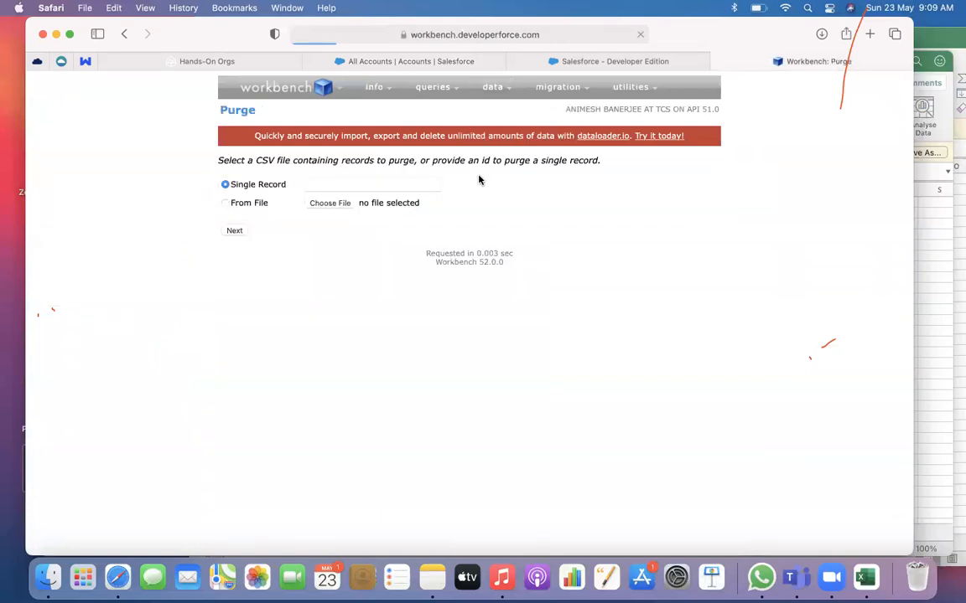
click(234, 203)
click(331, 202)
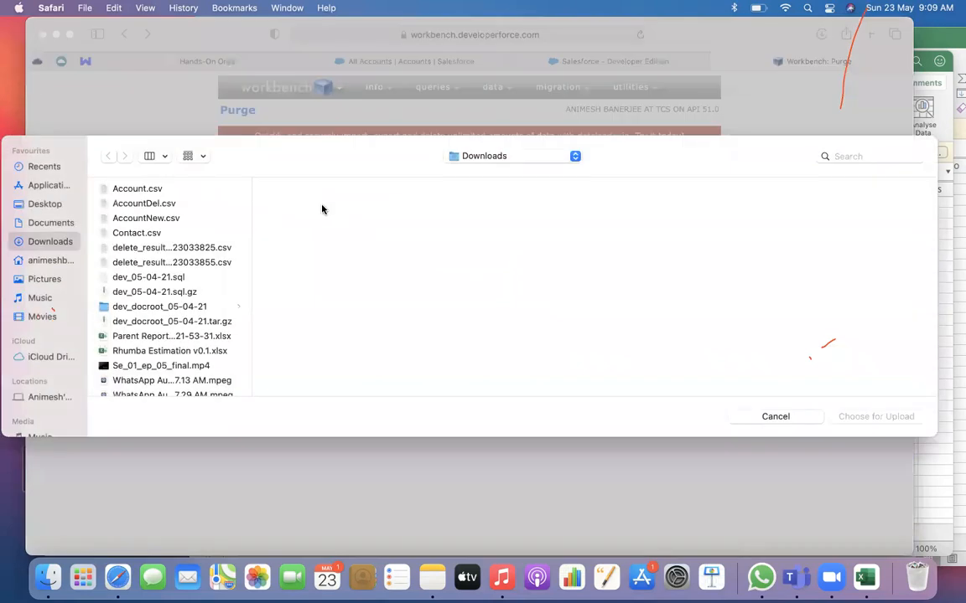
click(196, 204)
click(864, 416)
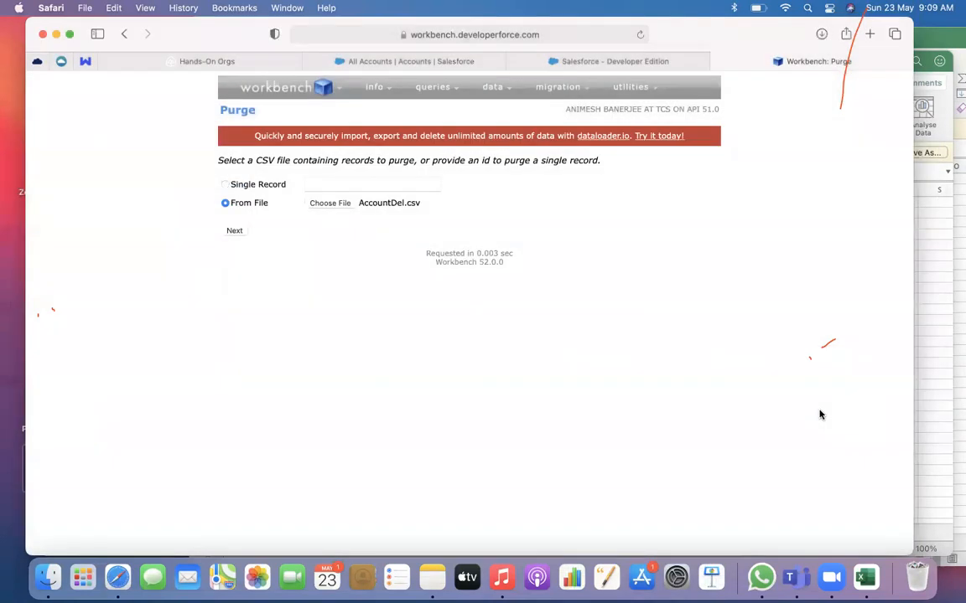
click(234, 235)
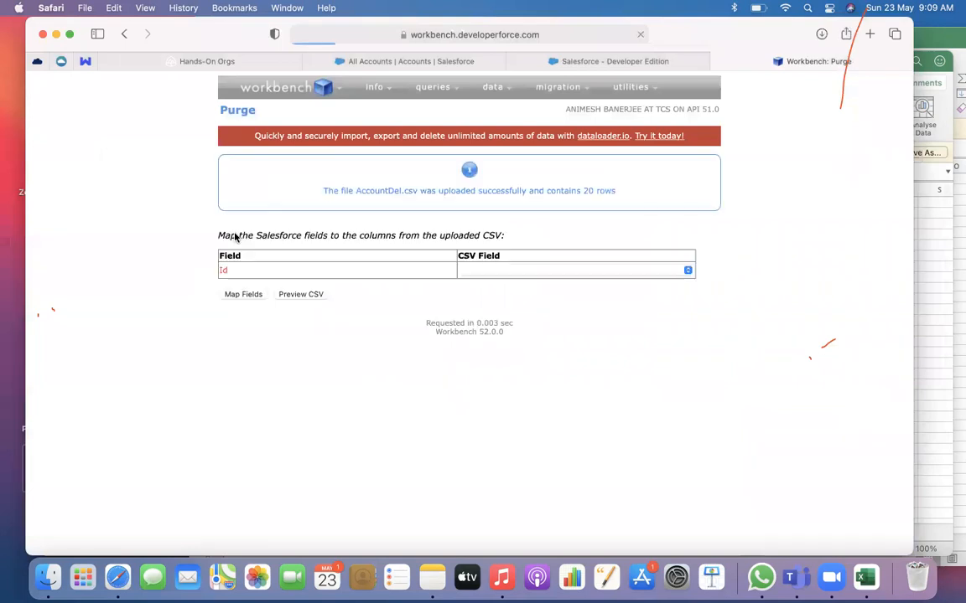
Map the Id field to the Salesforce Id column and try to purge the AccountDel.csv records
click(499, 268)
click(484, 285)
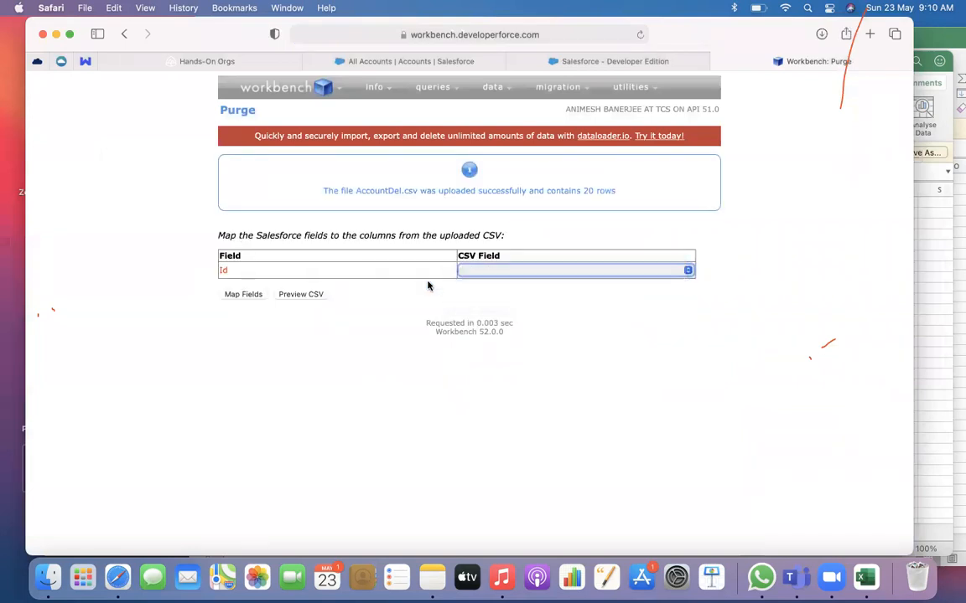
click(255, 295)
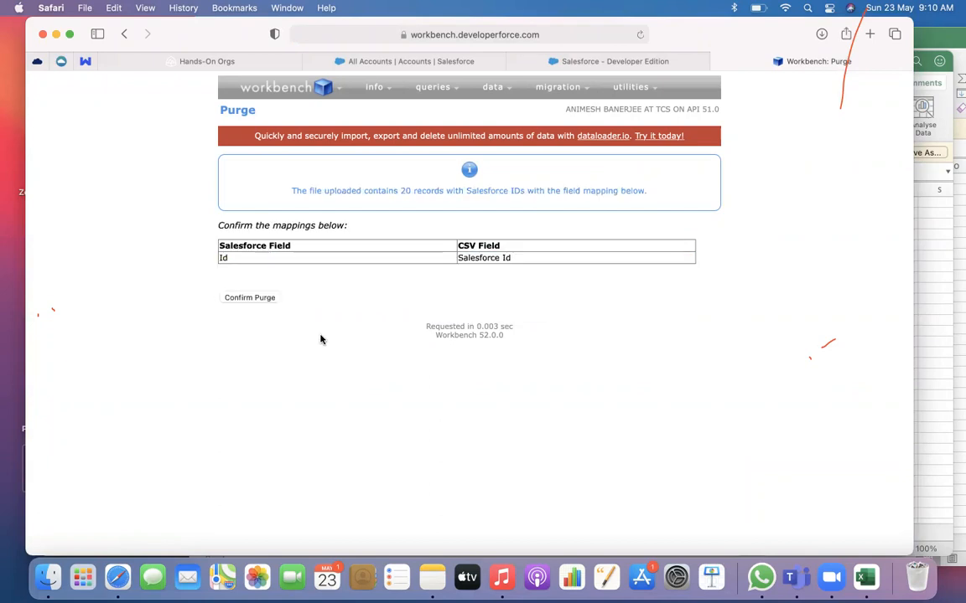
click(252, 298)
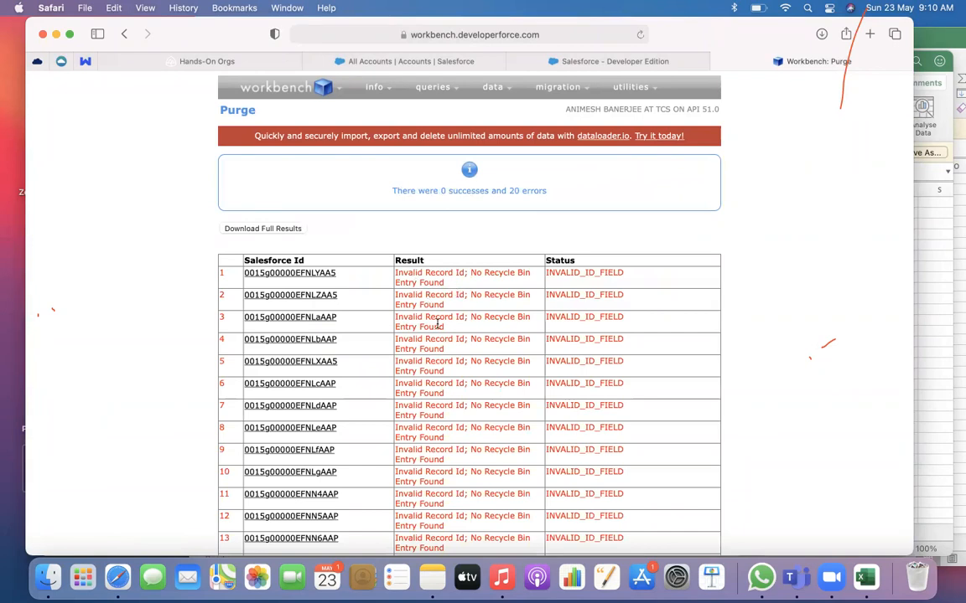
Review the purge errors and start a Delete from the file AccountDel.csv in Downloads
scroll(437, 325, down, 3)
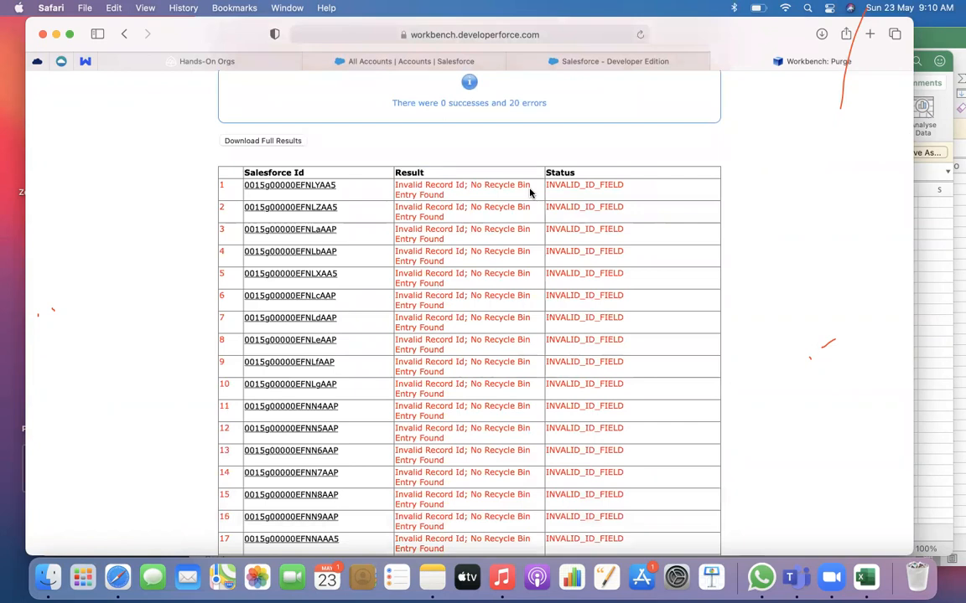
scroll(529, 194, up, 3)
mouse_move(493, 87)
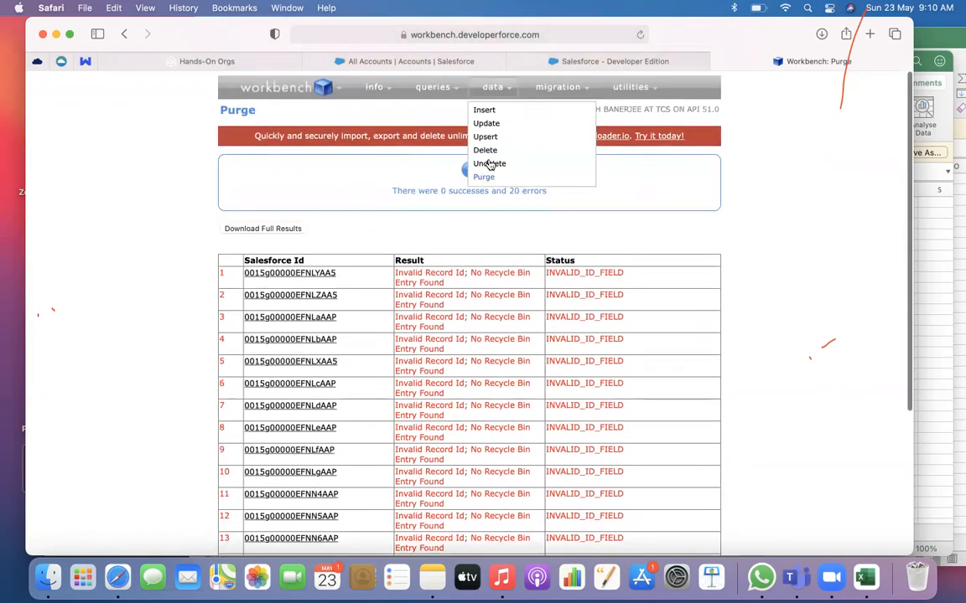
click(486, 151)
click(238, 214)
click(331, 215)
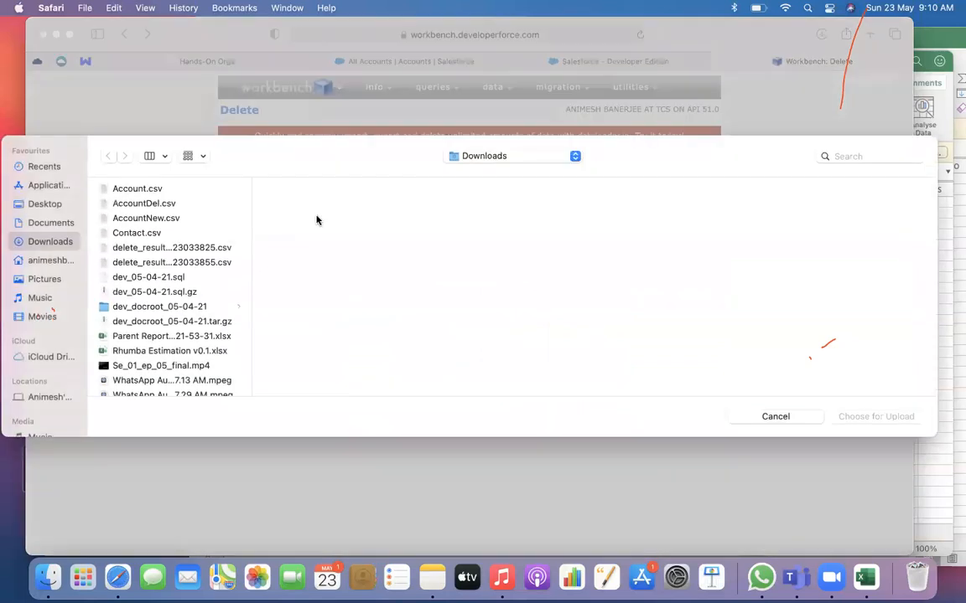
click(189, 206)
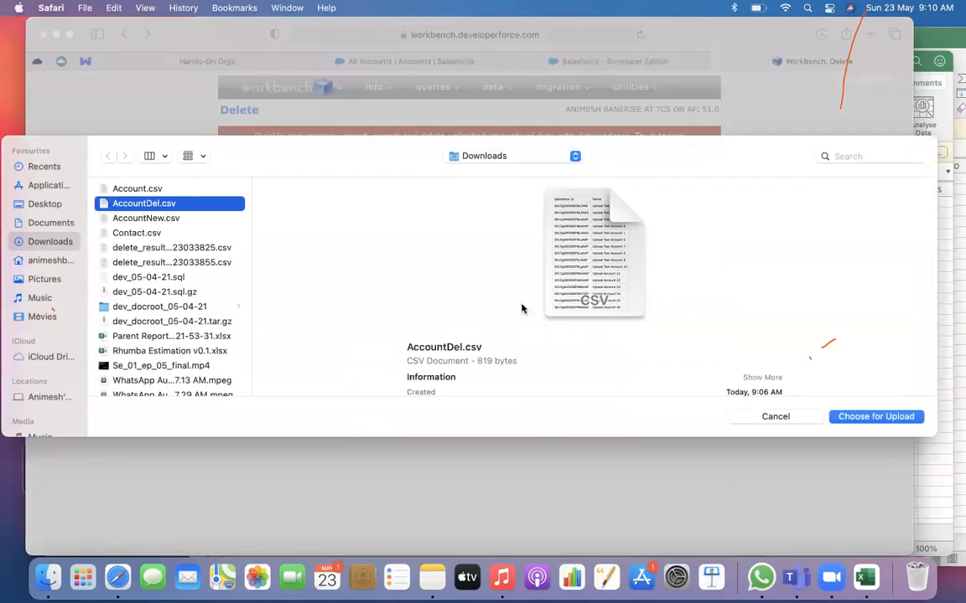
click(866, 417)
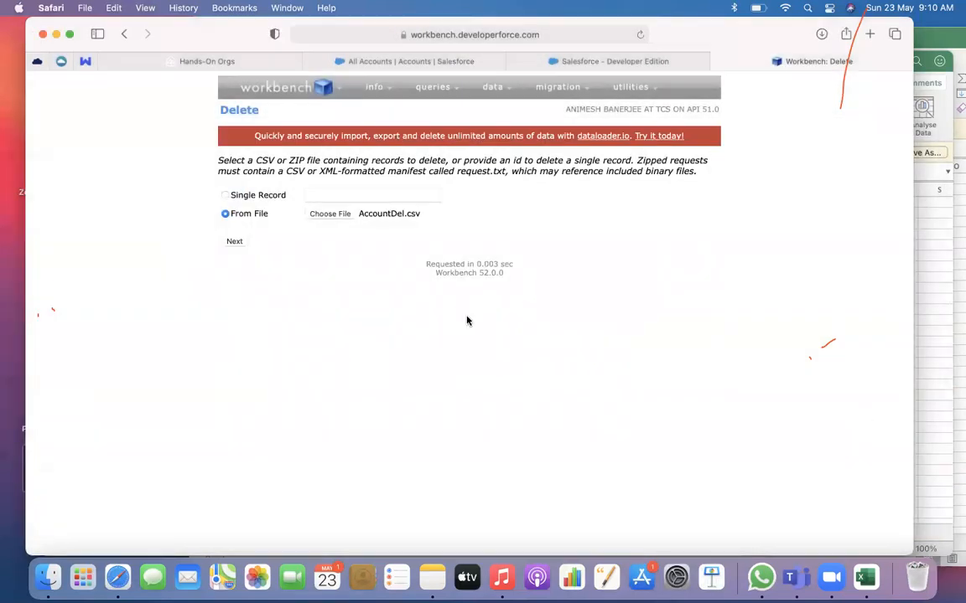
click(234, 242)
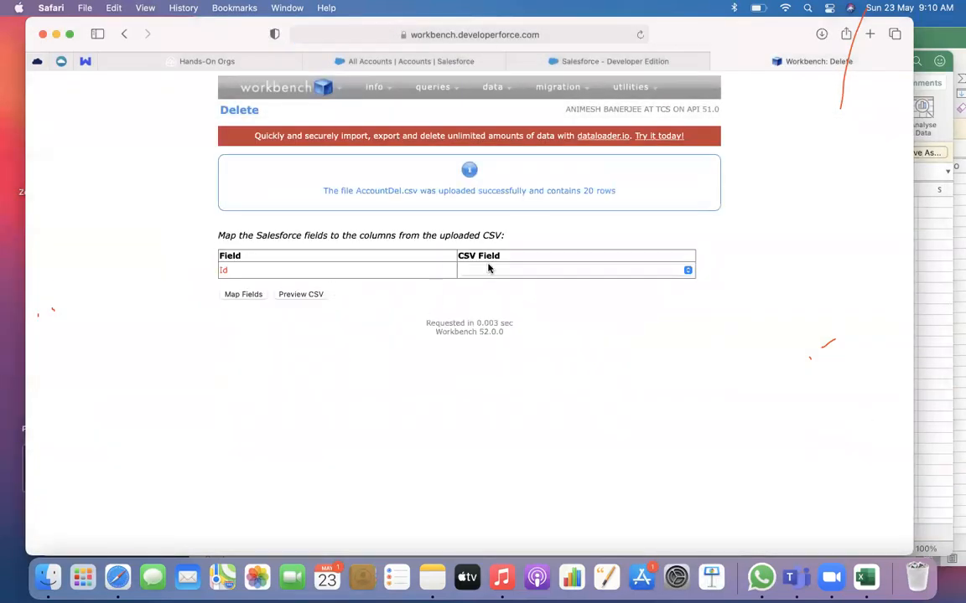
Map the Id field to the Salesforce Id column and run the delete without permanent hard deletion
click(487, 269)
click(482, 284)
click(310, 295)
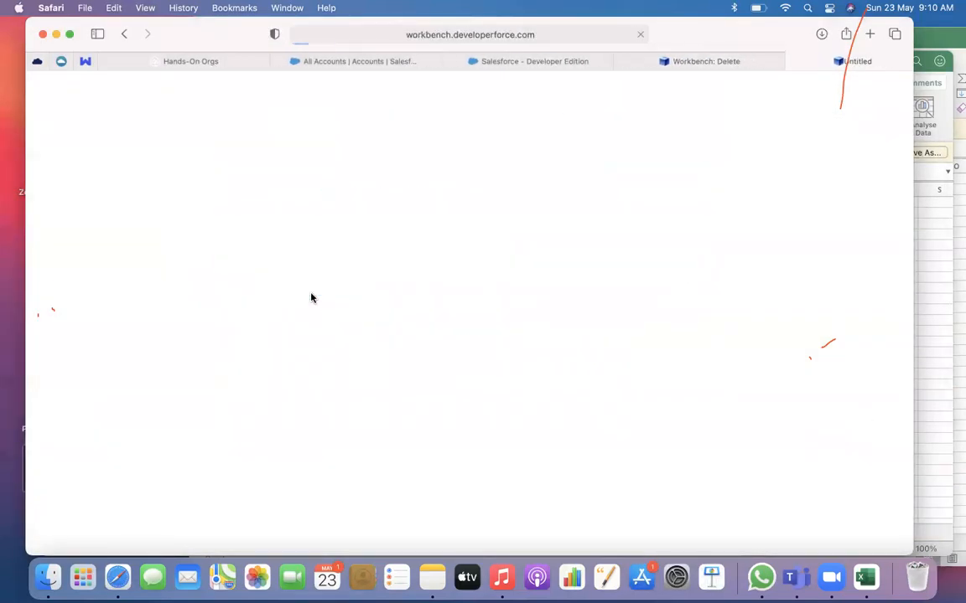
click(759, 61)
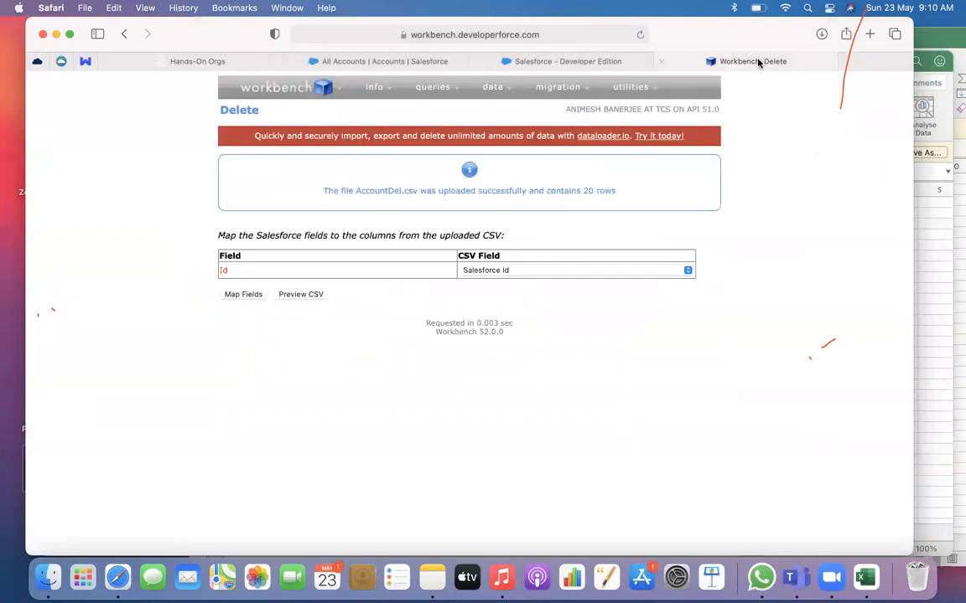
click(242, 294)
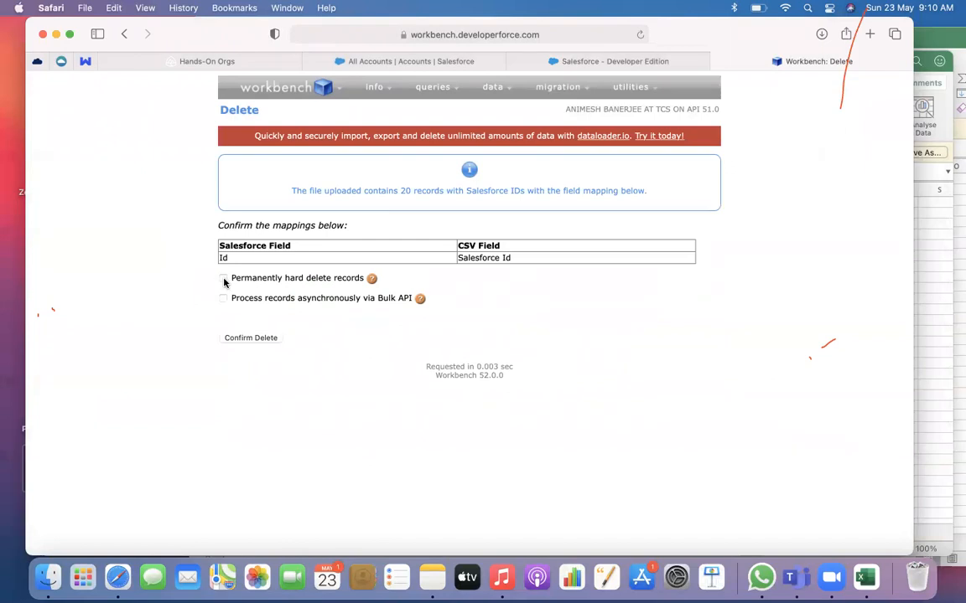
click(244, 339)
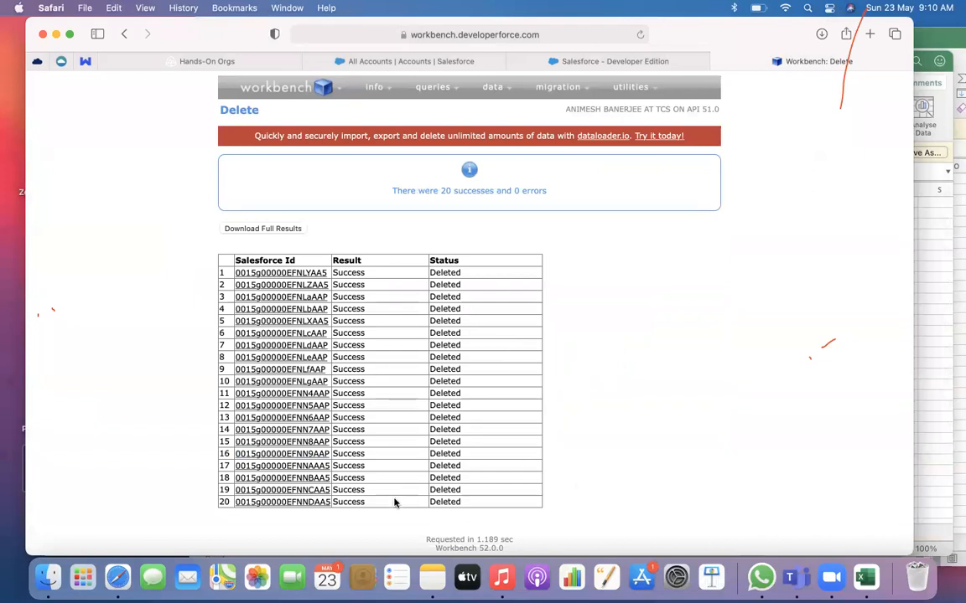
Start a Purge of the deleted records from the file AccountDel.csv in Downloads
mouse_move(494, 88)
click(485, 178)
click(249, 209)
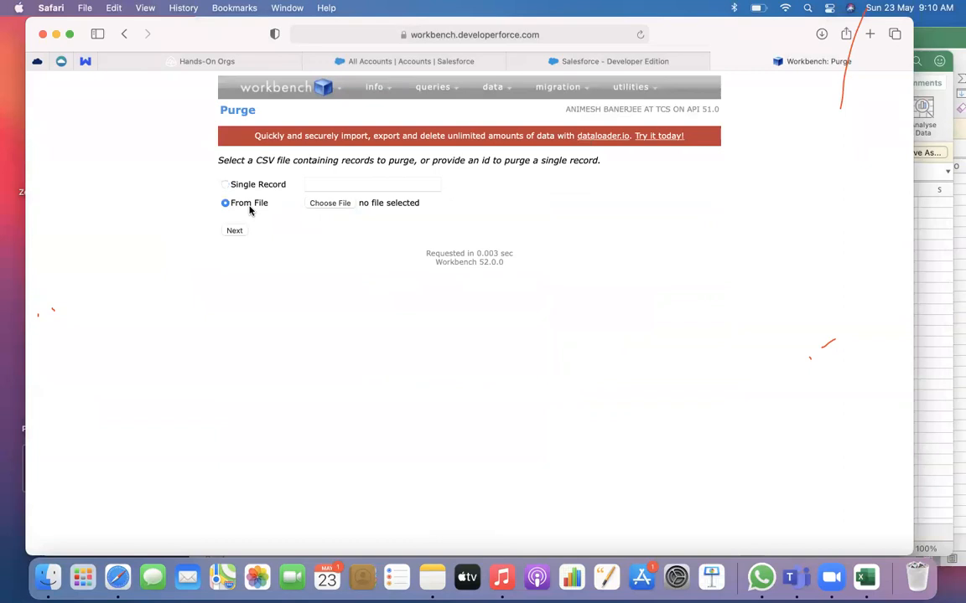
click(326, 206)
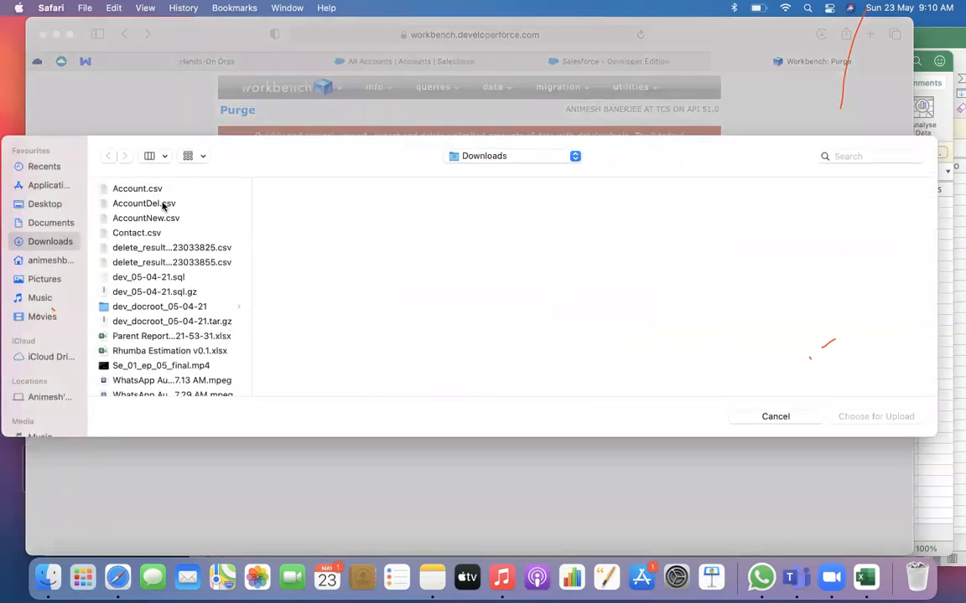
click(167, 204)
click(872, 422)
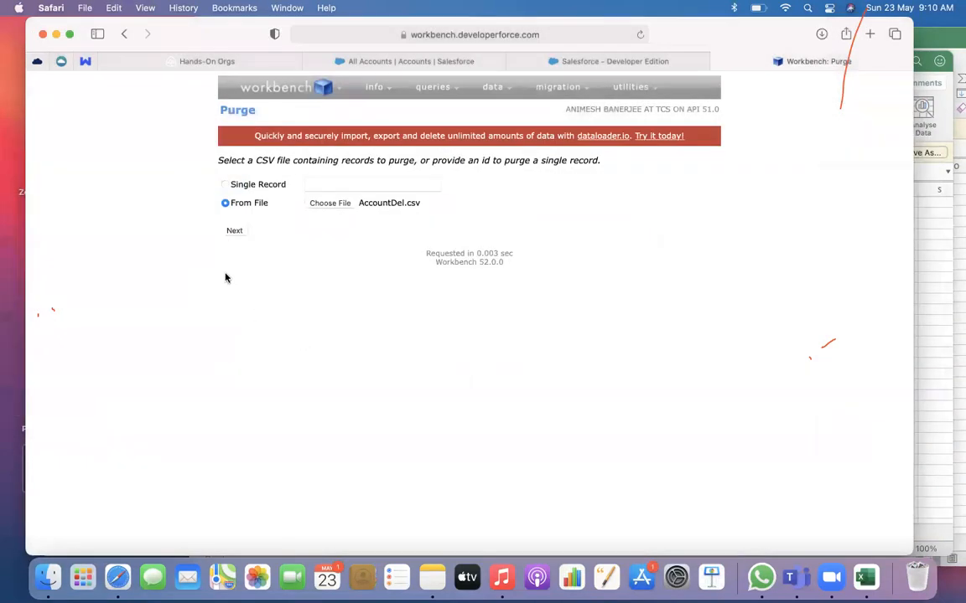
click(234, 231)
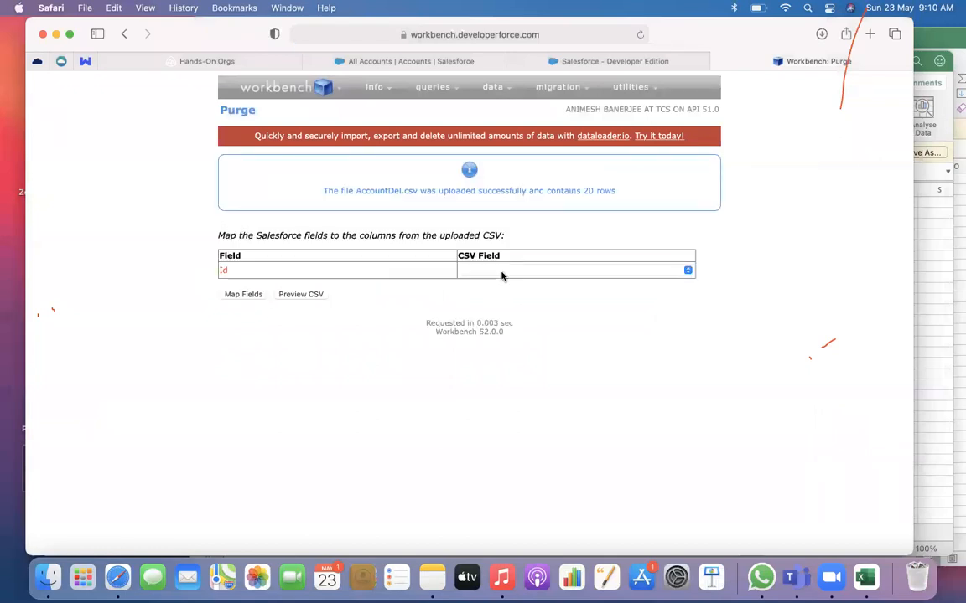
Map the Id field to the Salesforce Id column and run the purge
click(502, 272)
click(489, 285)
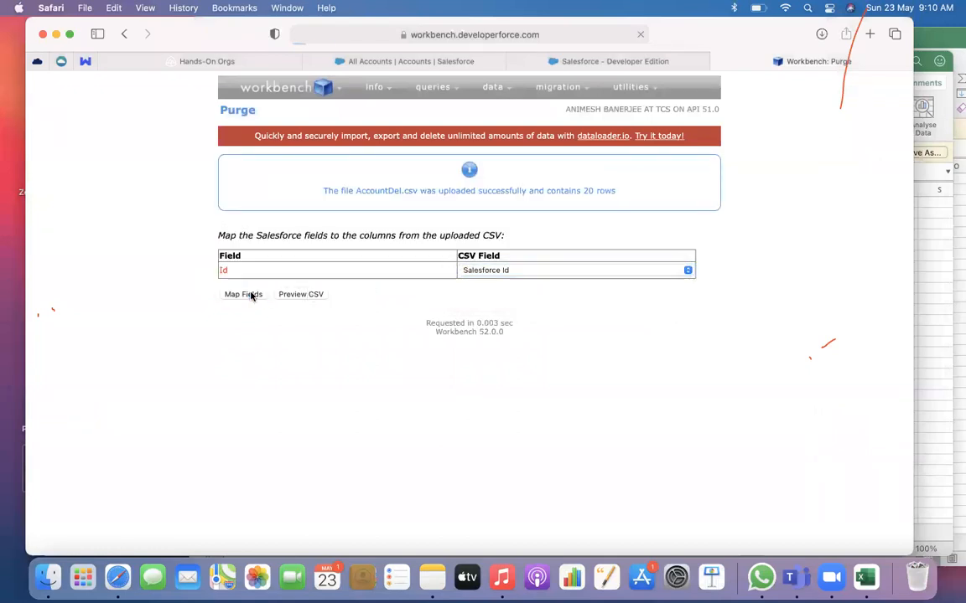
click(245, 295)
click(260, 298)
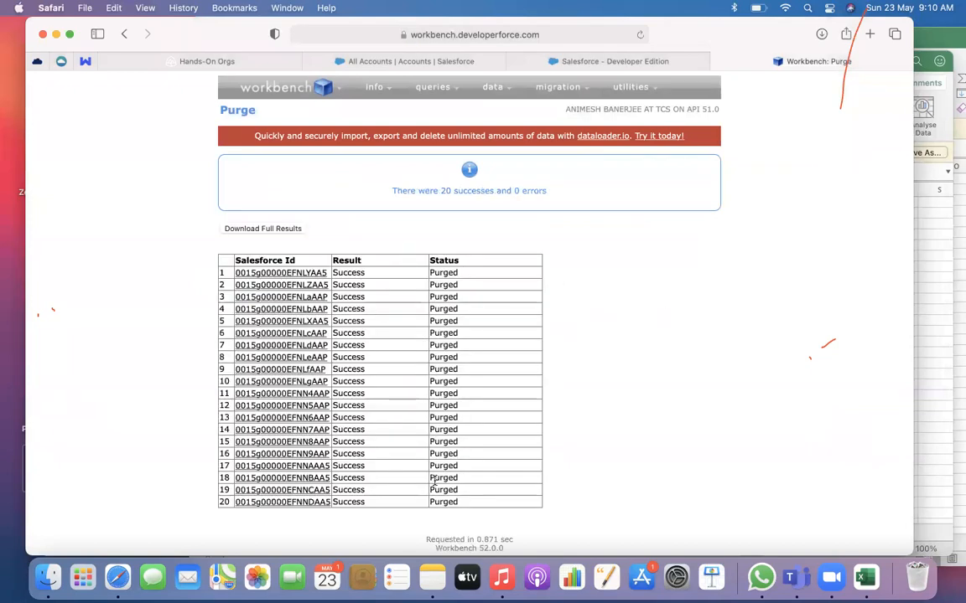
Reload the Salesforce All Accounts list and check whether the purged upload accounts are gone
click(360, 59)
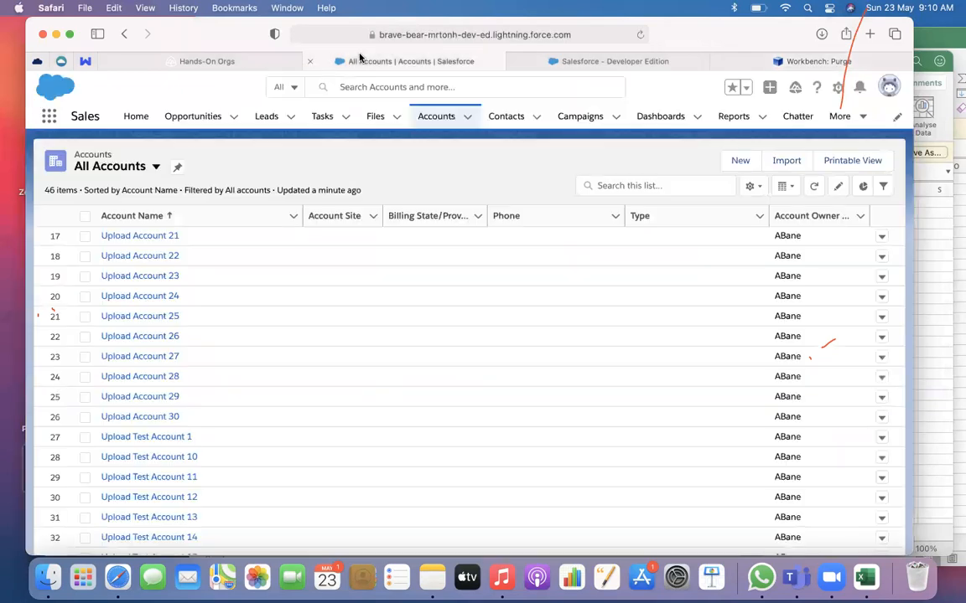
click(639, 37)
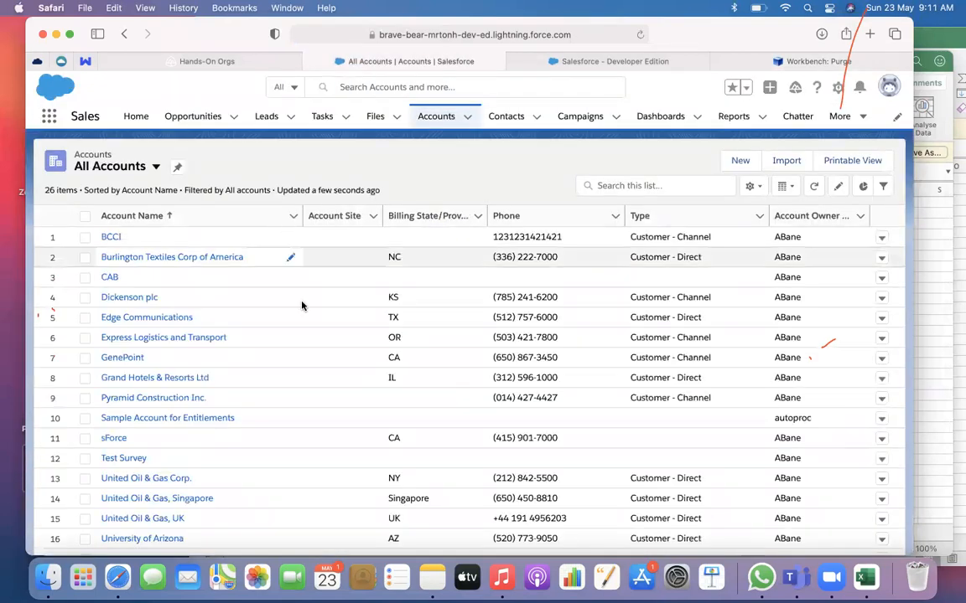
scroll(306, 352, down, 5)
scroll(310, 378, up, 5)
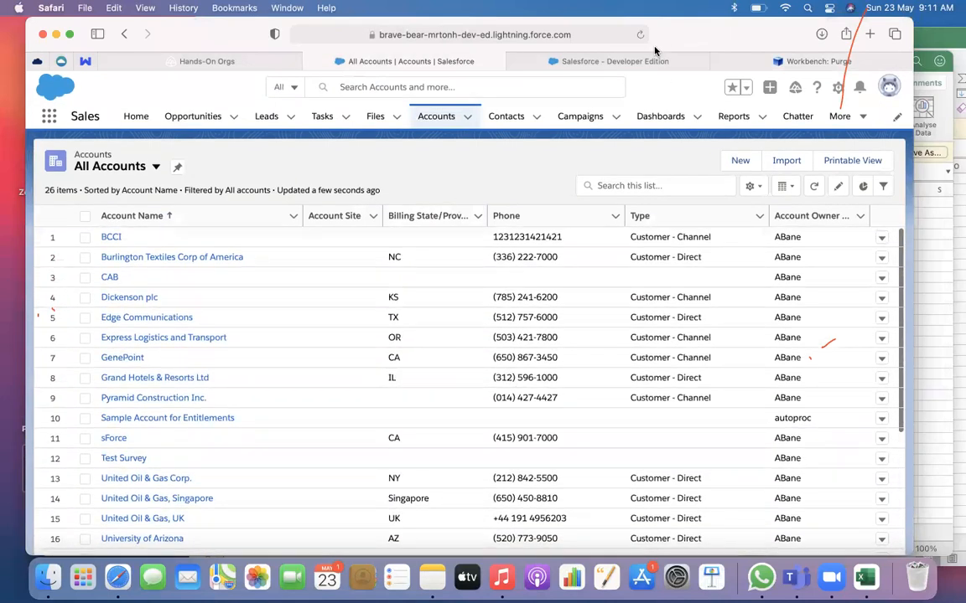
Return to Workbench and start an Undelete from the file AccountDel.csv in Downloads
click(655, 60)
click(754, 61)
mouse_move(497, 97)
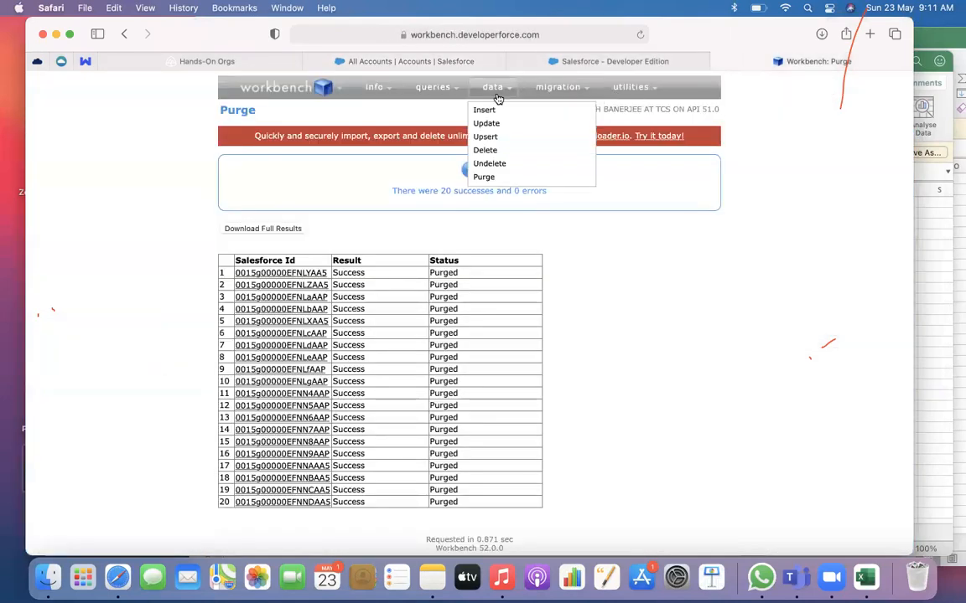
click(488, 163)
click(262, 204)
click(324, 203)
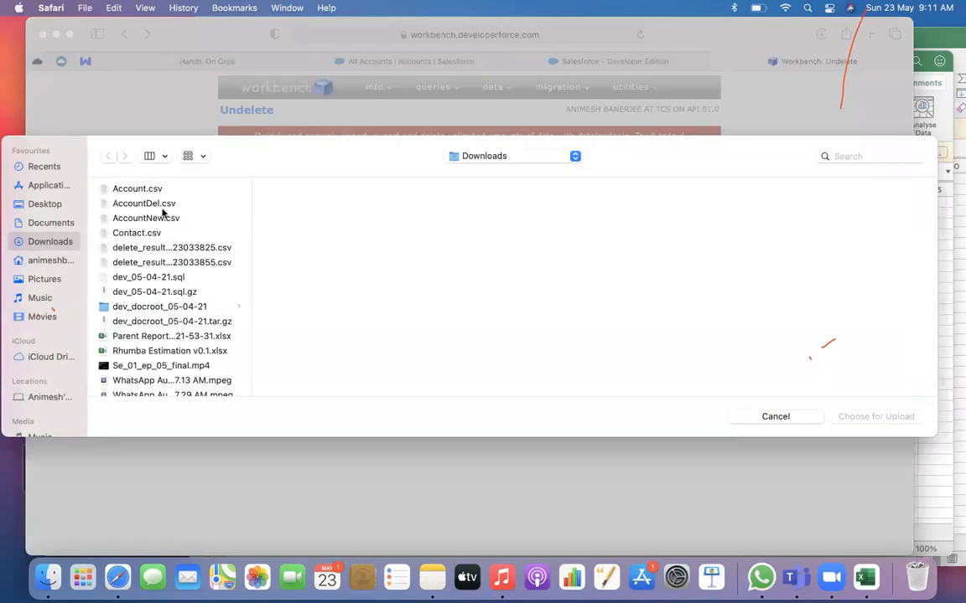
click(151, 204)
click(876, 417)
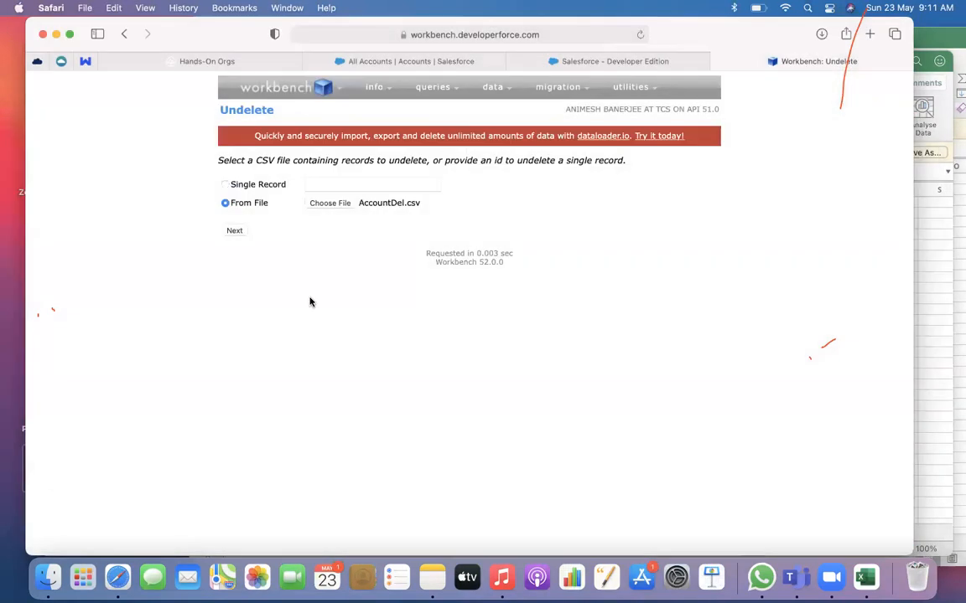
click(232, 231)
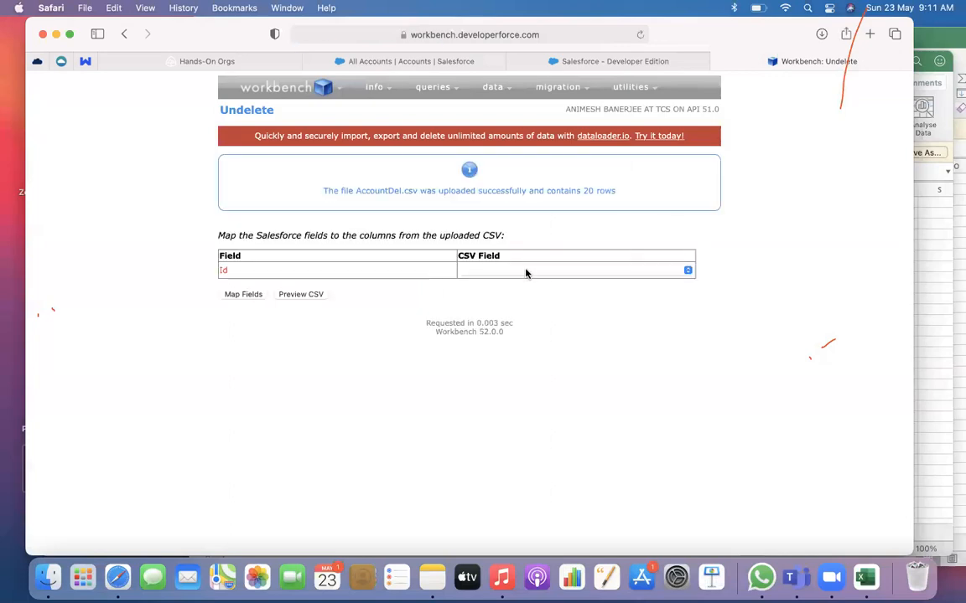
Map the Id field to the Salesforce Id column and try to undelete the purged AccountDel.csv records
click(525, 273)
click(506, 282)
click(243, 295)
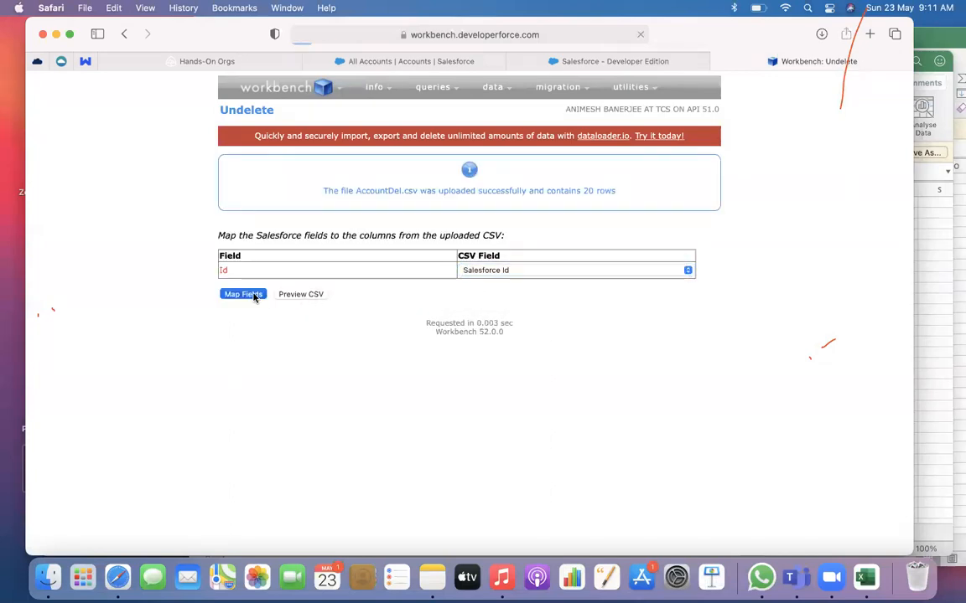
click(274, 300)
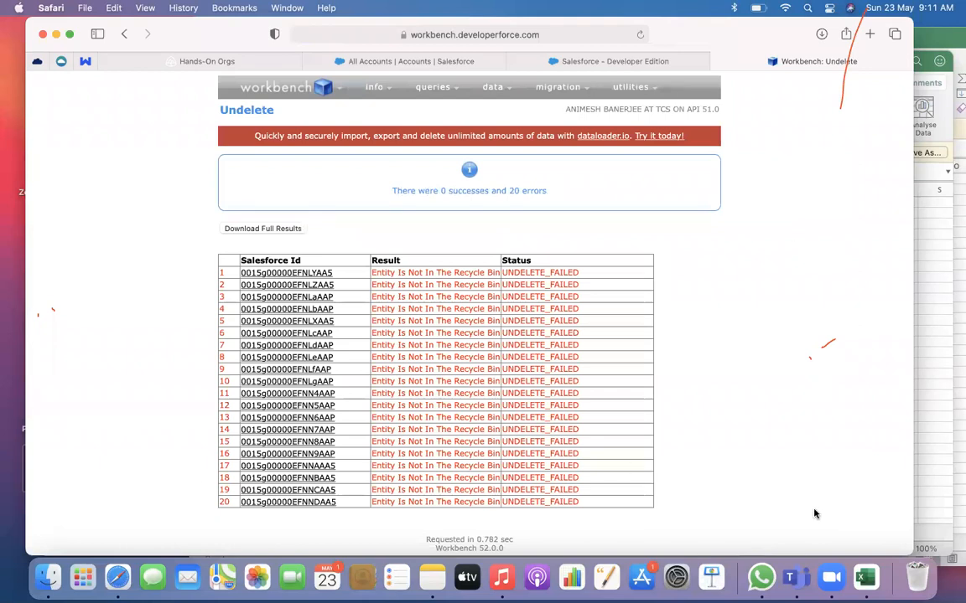
Switch to Excel and inspect the first Salesforce Id values in the AccountDel workbook
click(865, 575)
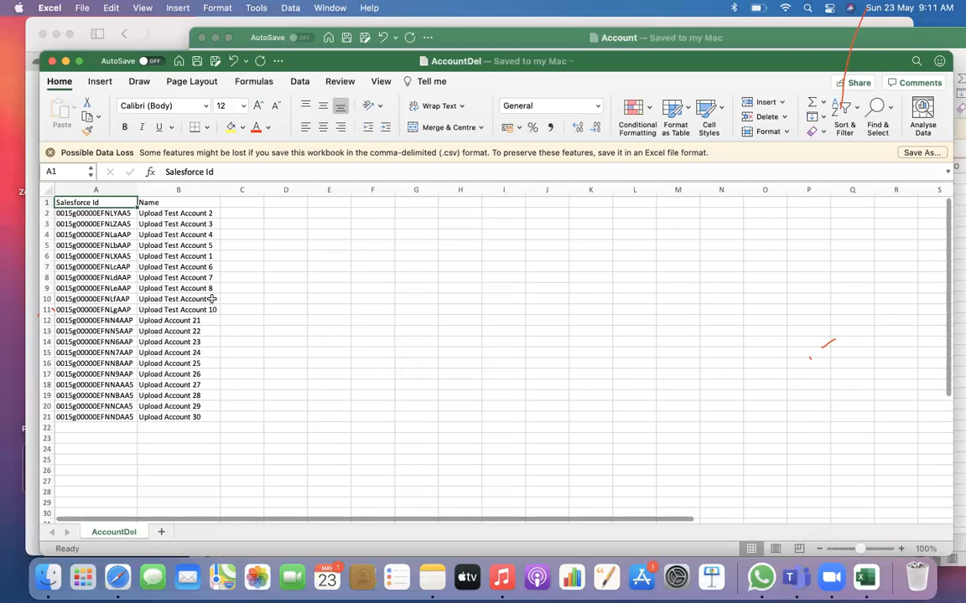
click(123, 225)
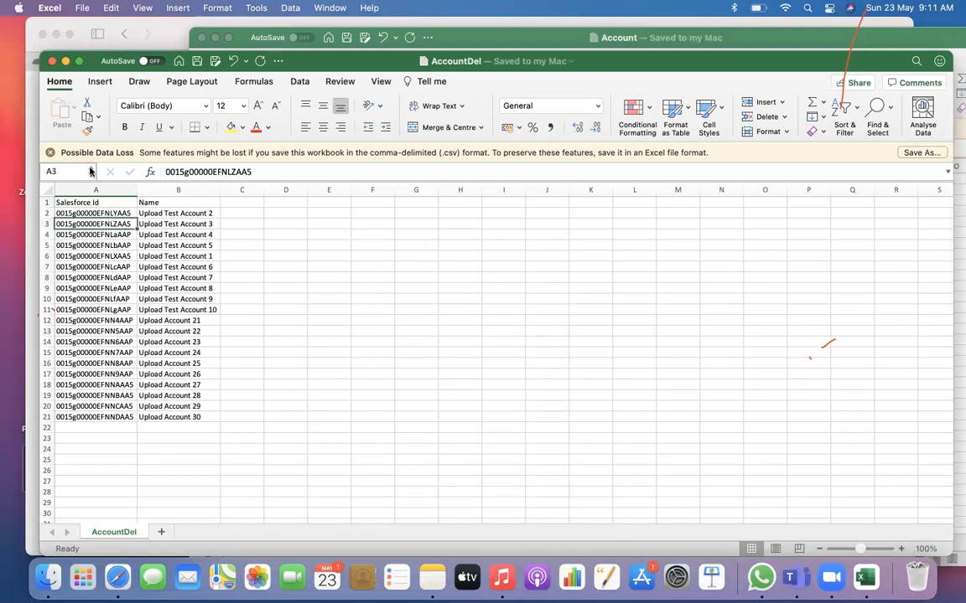
click(109, 211)
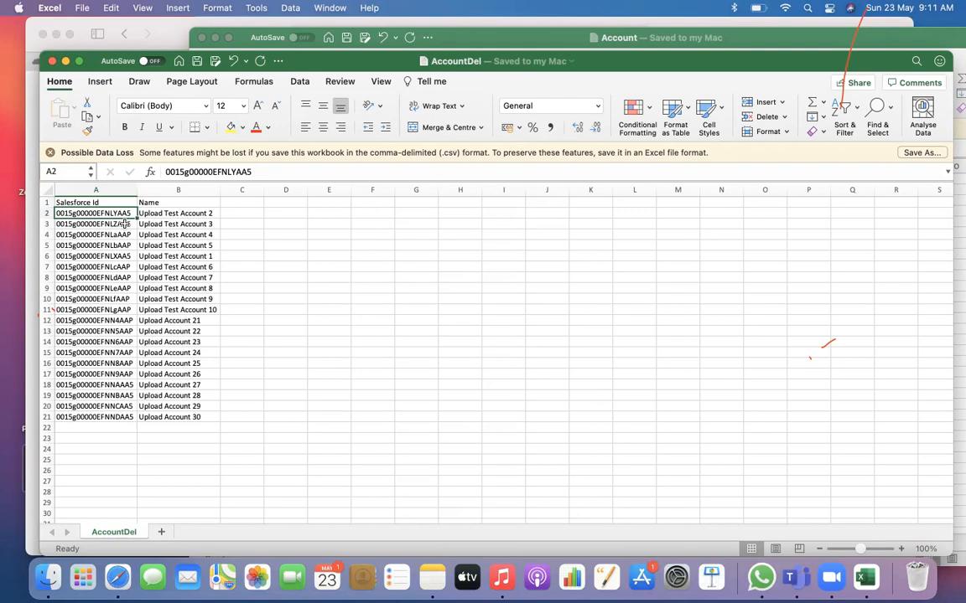
Close the AccountDel, Account and Contact workbooks
click(51, 62)
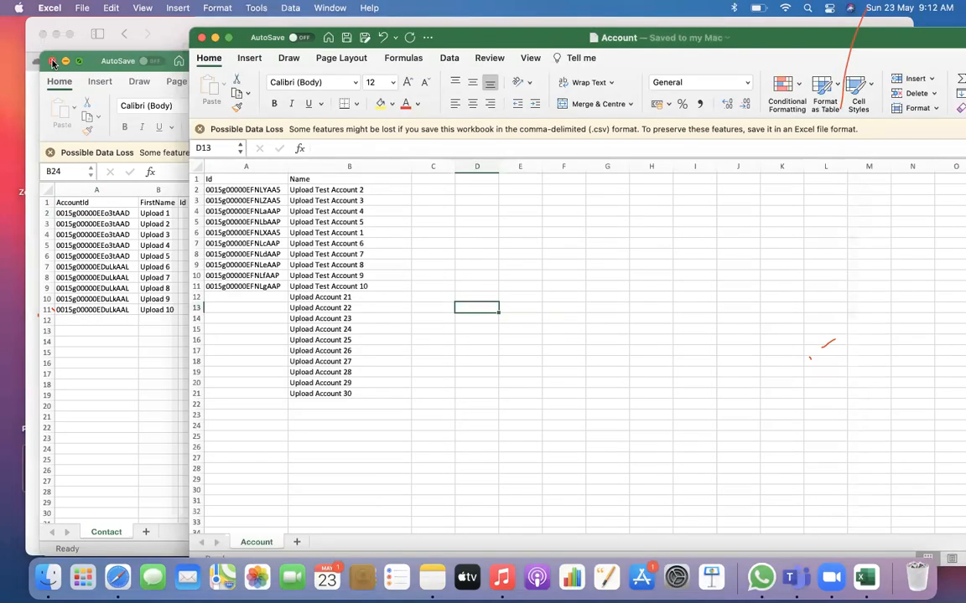
click(201, 39)
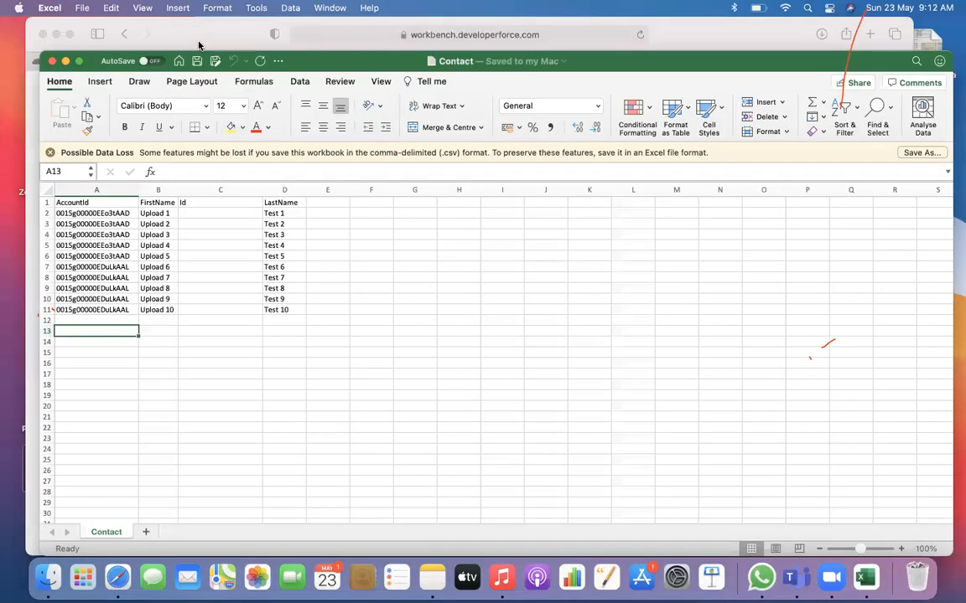
click(48, 57)
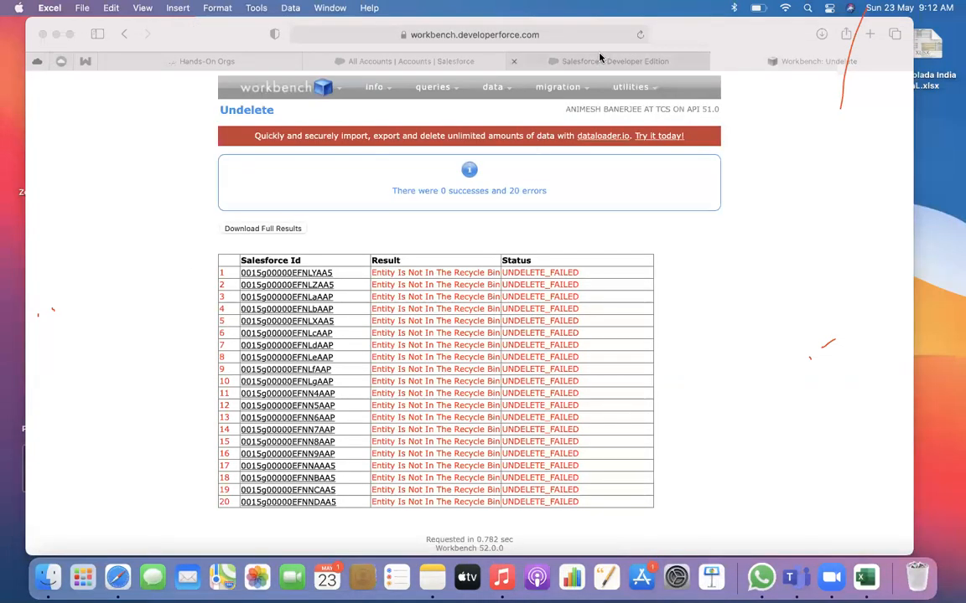
Open Salesforce Setup from the All Accounts page and close the old Salesforce - Developer Edition page
click(596, 60)
click(433, 66)
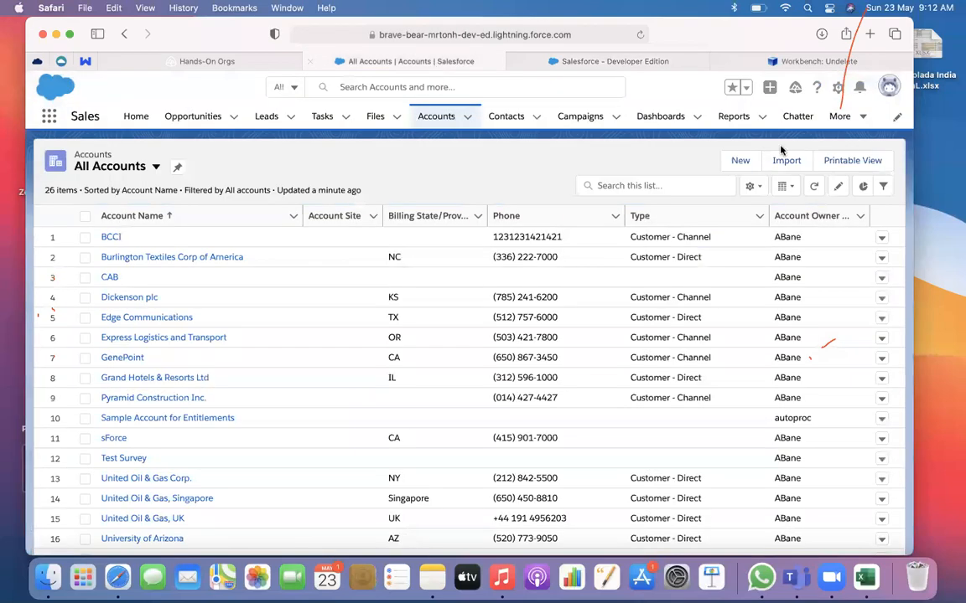
click(836, 89)
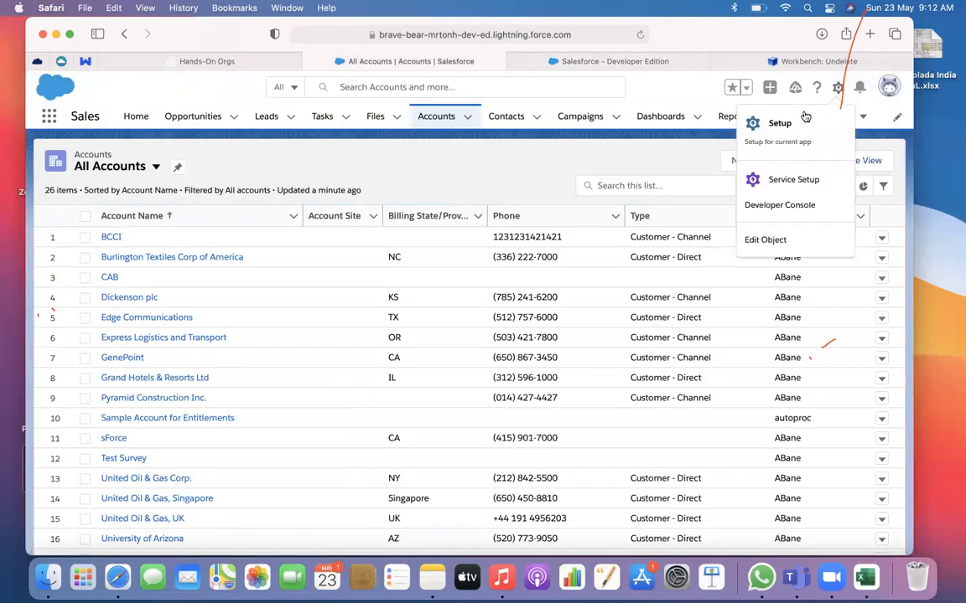
click(752, 124)
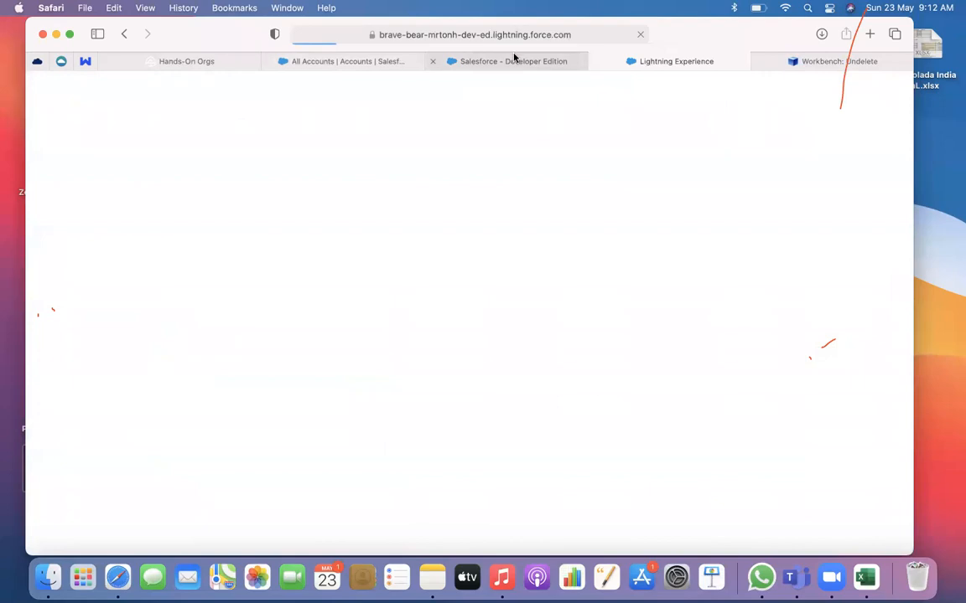
click(503, 60)
click(433, 62)
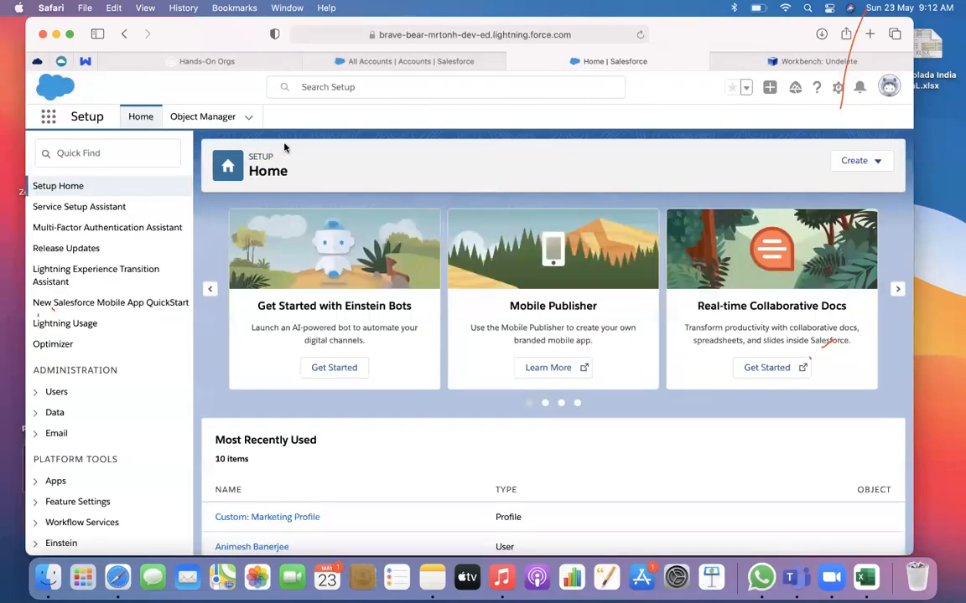
Open Object Manager and examine the standard and custom objects, including the Survey__c API name suffix
click(203, 117)
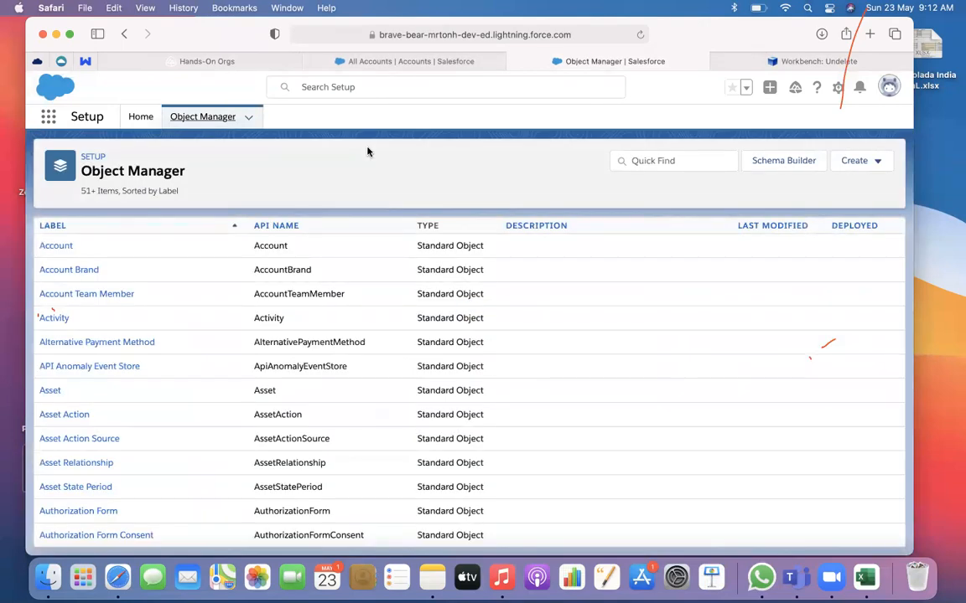
scroll(429, 358, down, 15)
scroll(430, 357, down, 15)
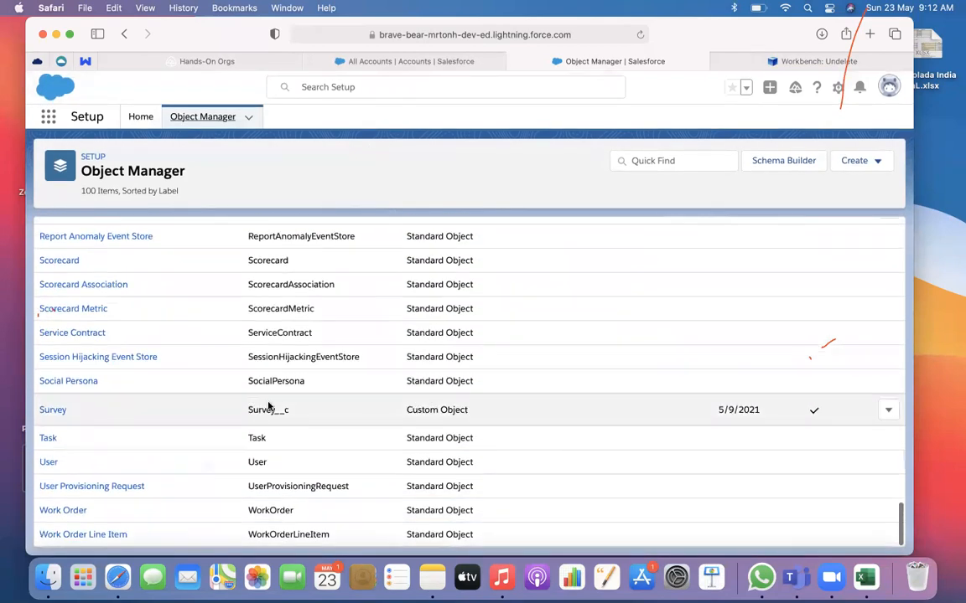
drag(275, 413, 291, 412)
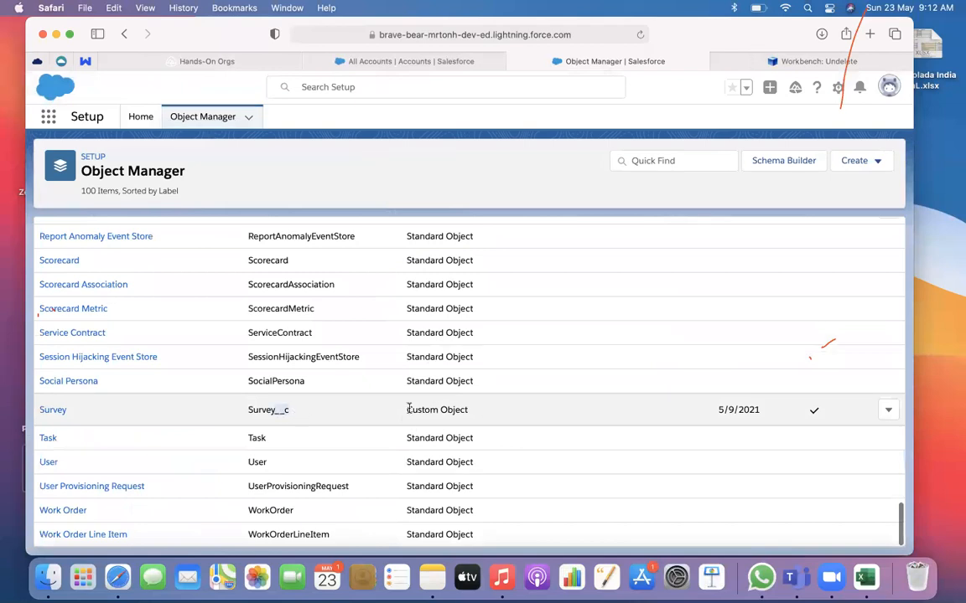
scroll(431, 398, up, 20)
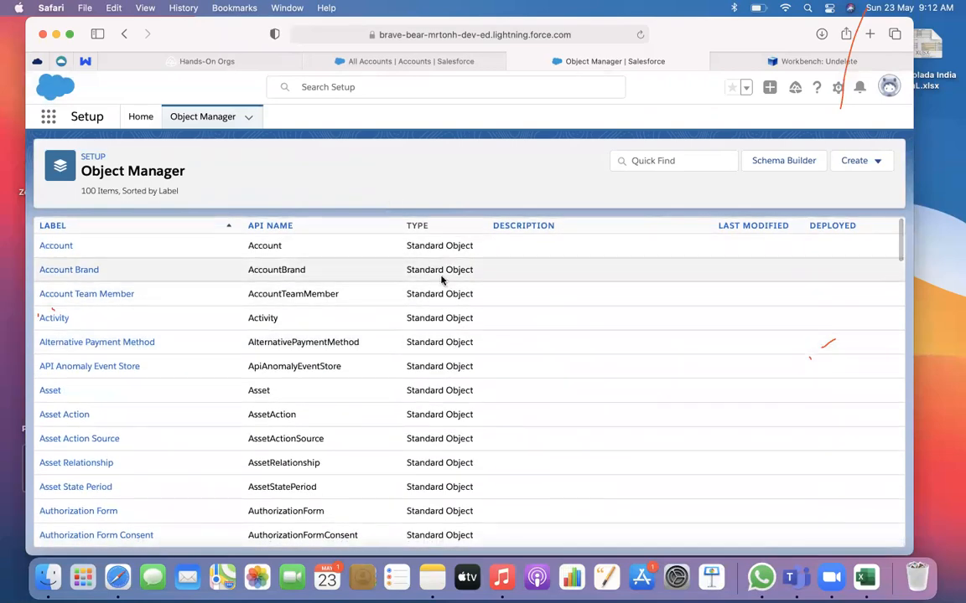
scroll(442, 416, down, 10)
scroll(444, 415, down, 15)
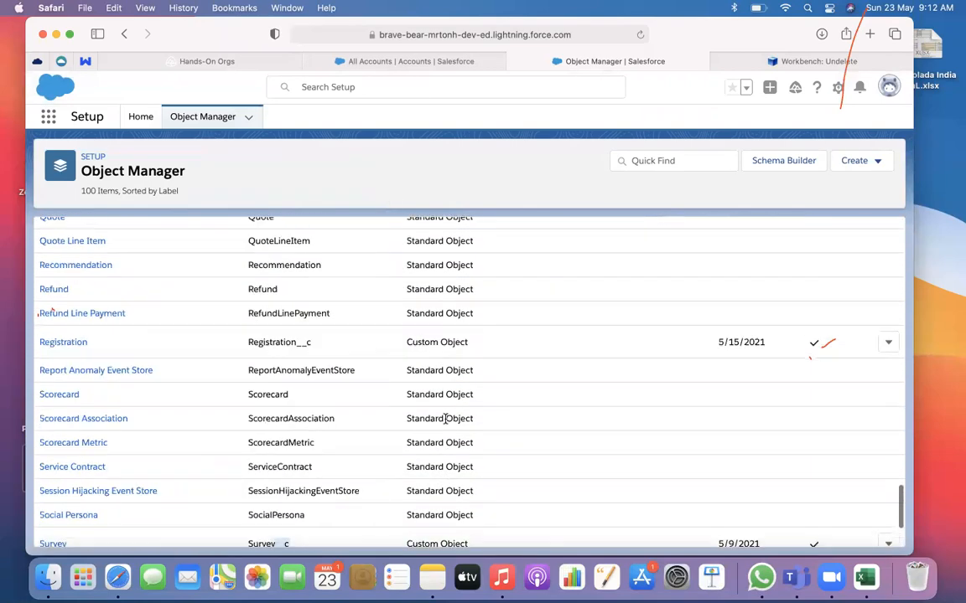
scroll(445, 419, up, 20)
scroll(445, 419, up, 10)
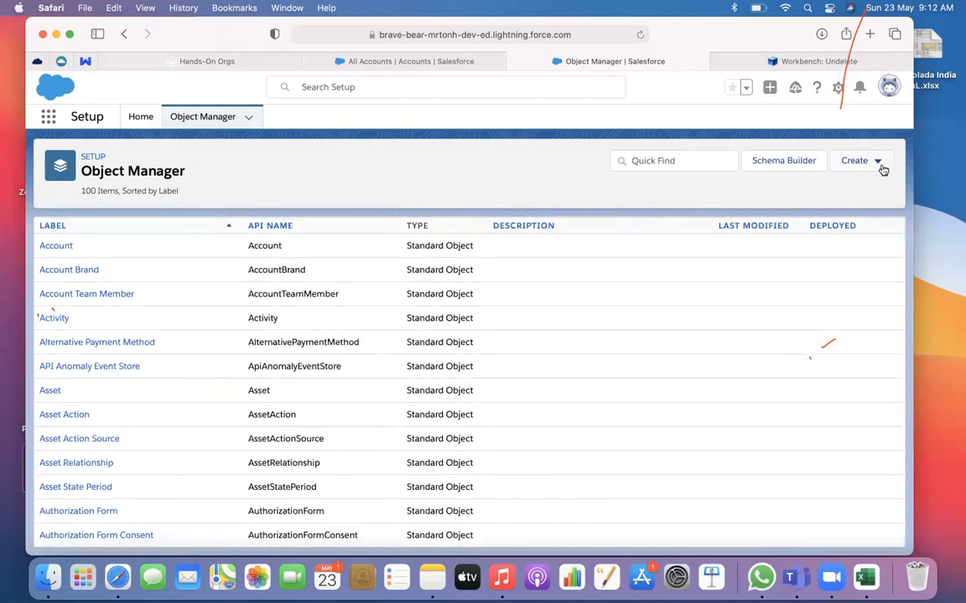
Search Object Manager for "order" and return to the Setup Home page
click(675, 161)
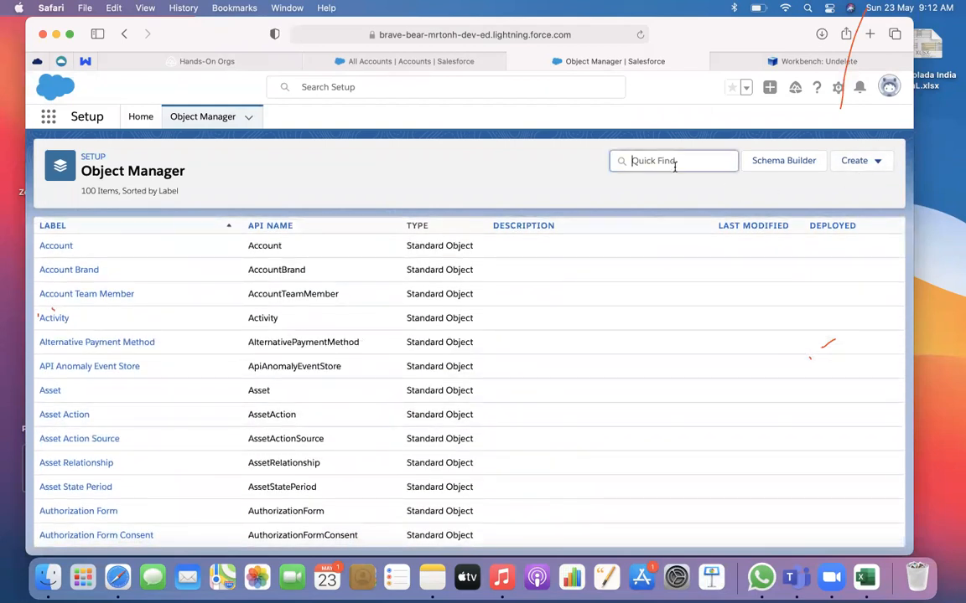
text(order)
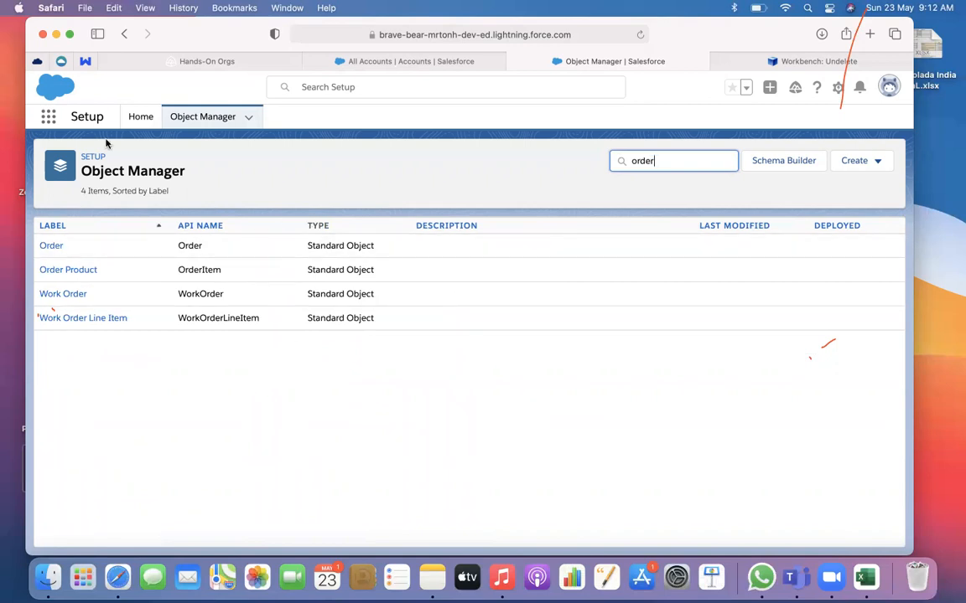
click(47, 119)
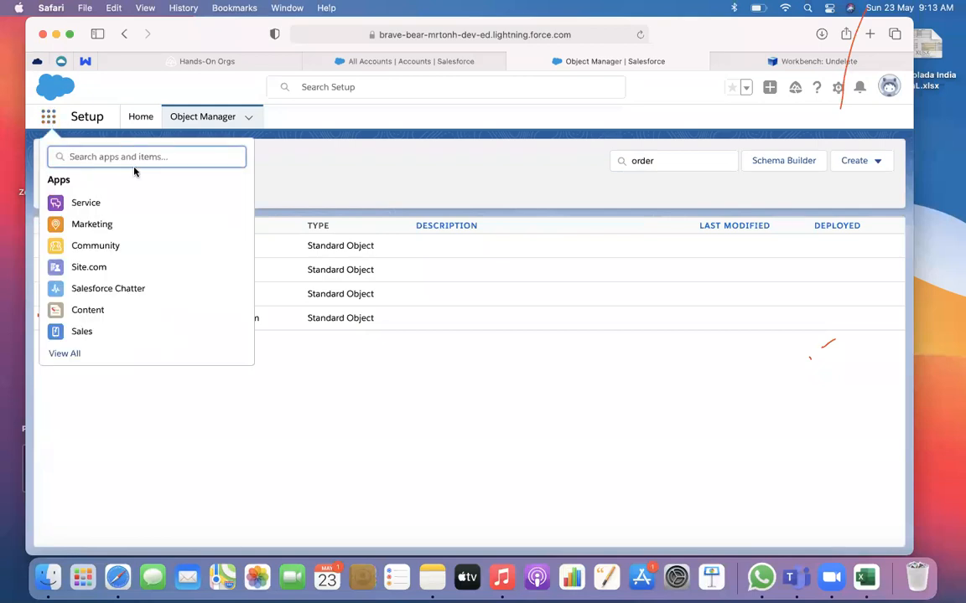
click(139, 120)
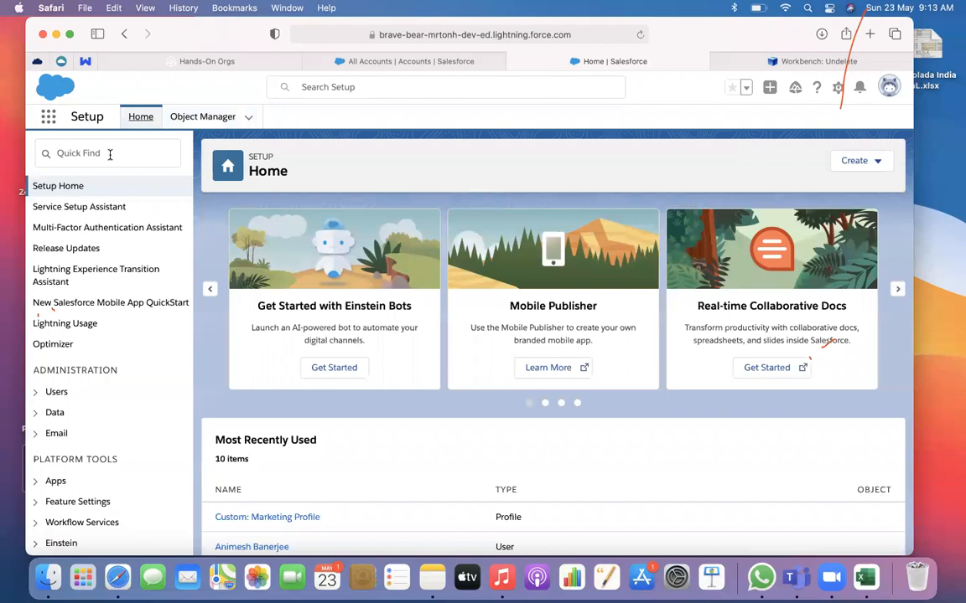
Search Setup for "app" and open App Manager
click(48, 116)
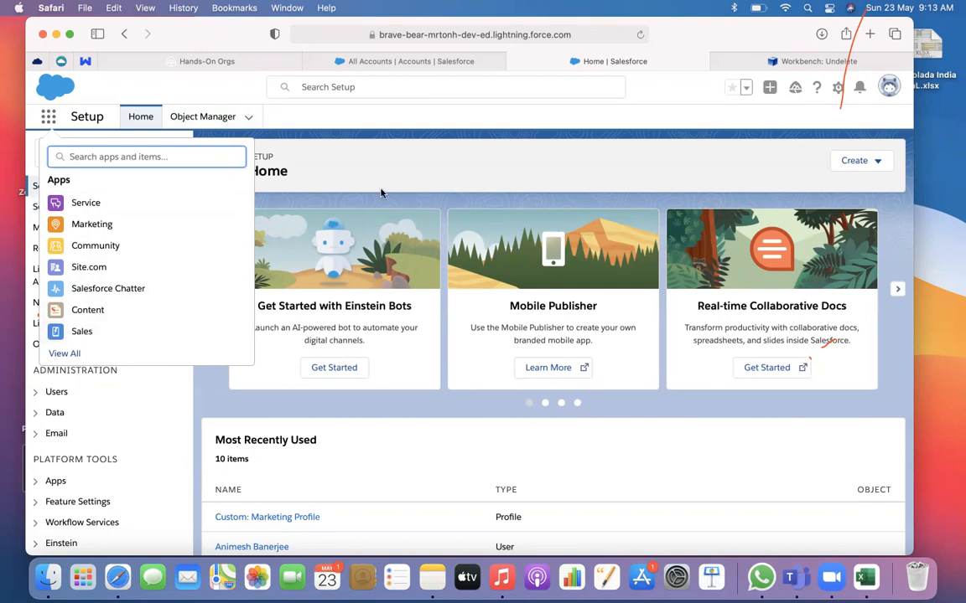
key(Escape)
click(149, 152)
text(app)
click(98, 286)
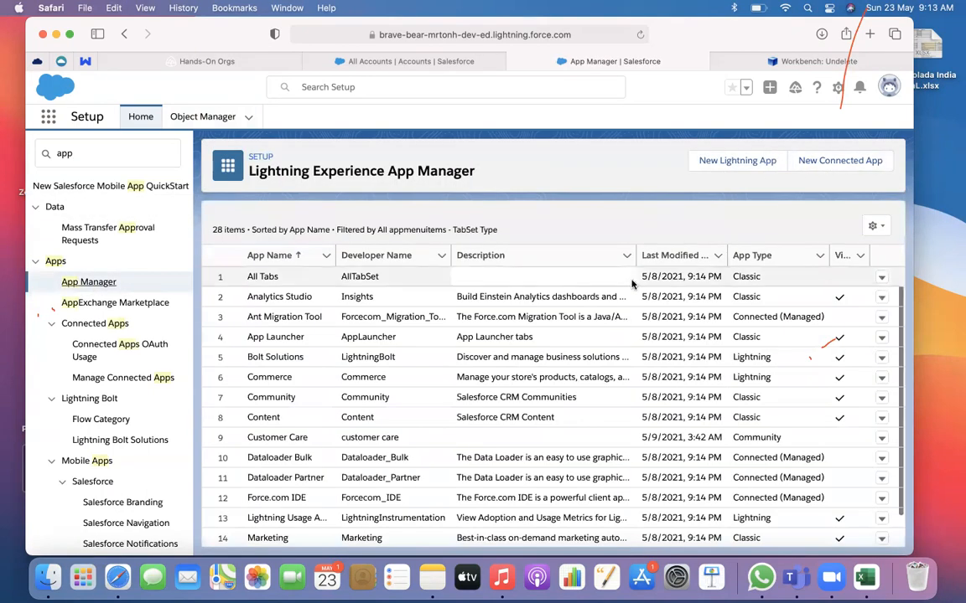
Open the Lightning version of the Sales app (LightningSales) for editing from the app list
scroll(319, 326, down, 5)
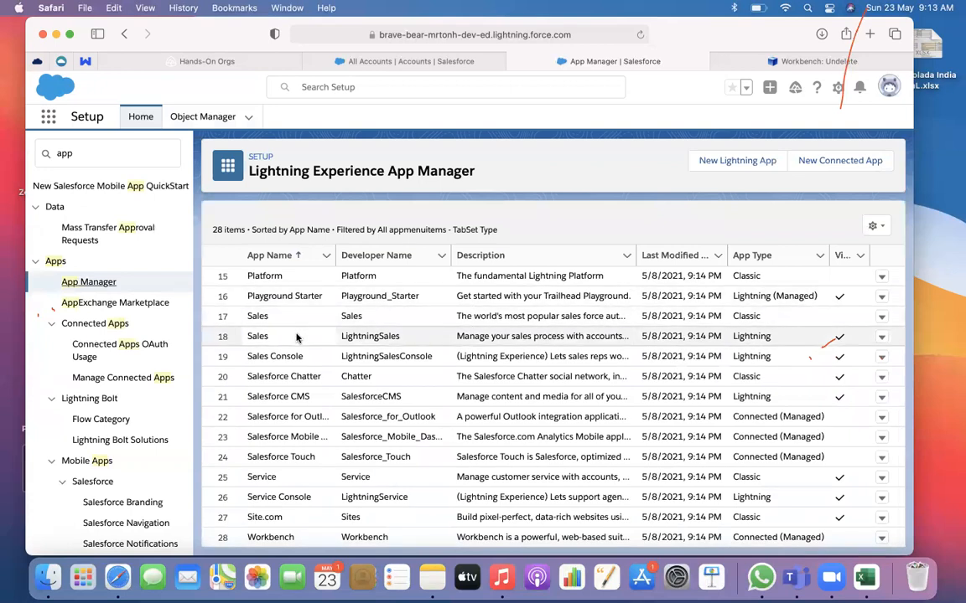
scroll(291, 339, up, 1)
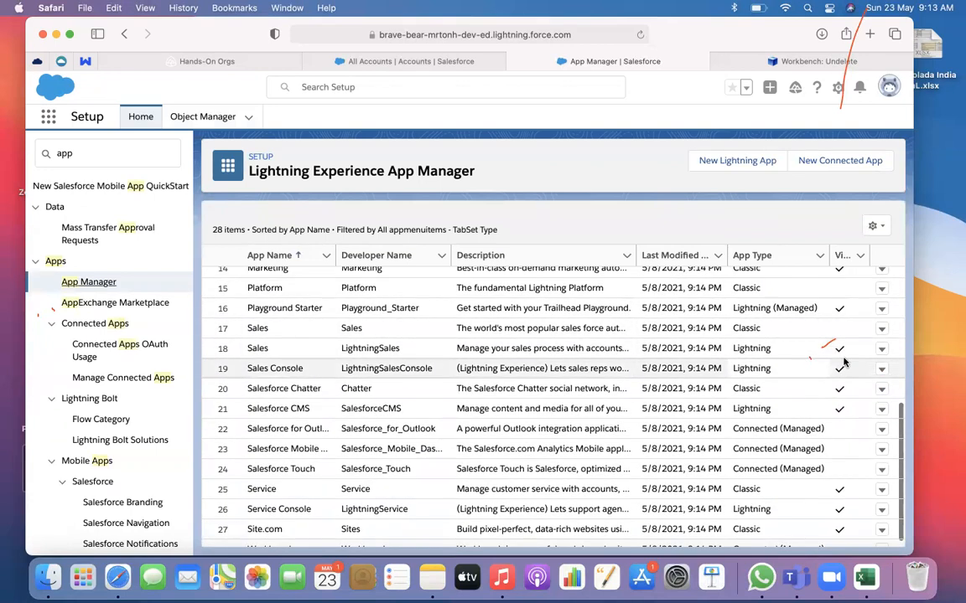
click(883, 349)
click(883, 350)
click(884, 349)
click(839, 374)
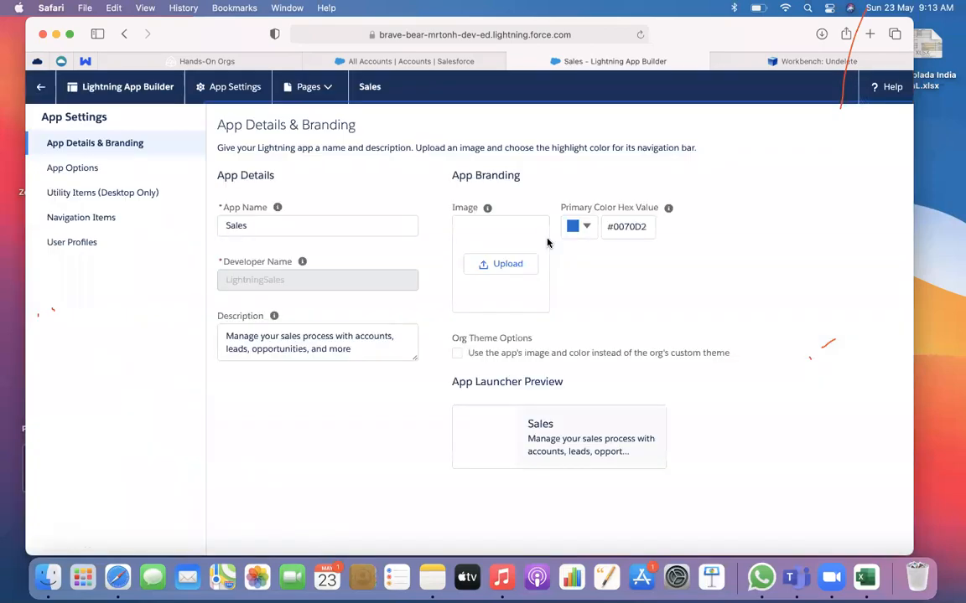
Add Orders to the Sales app's selected navigation items and save the app
click(88, 219)
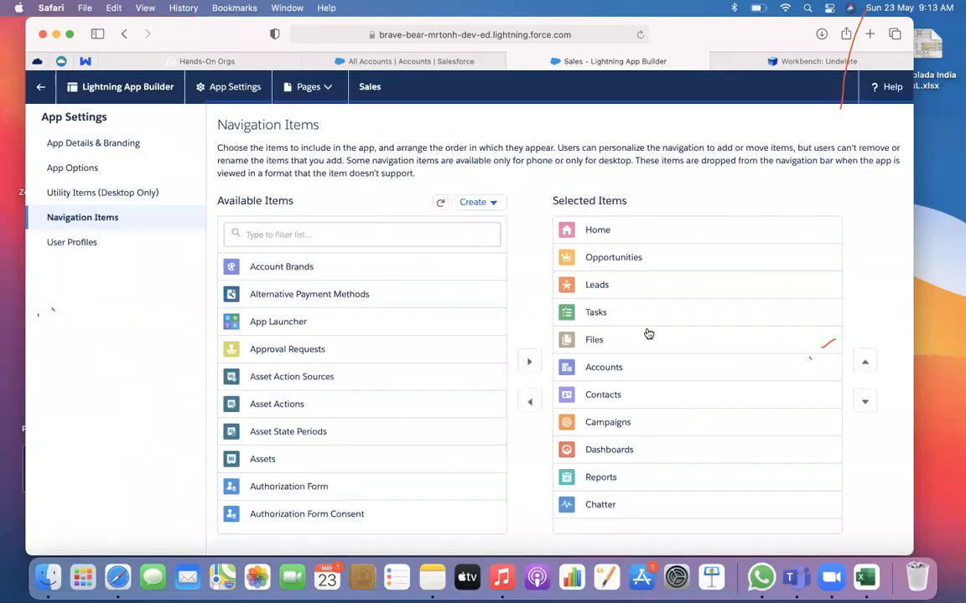
scroll(591, 503, down, 5)
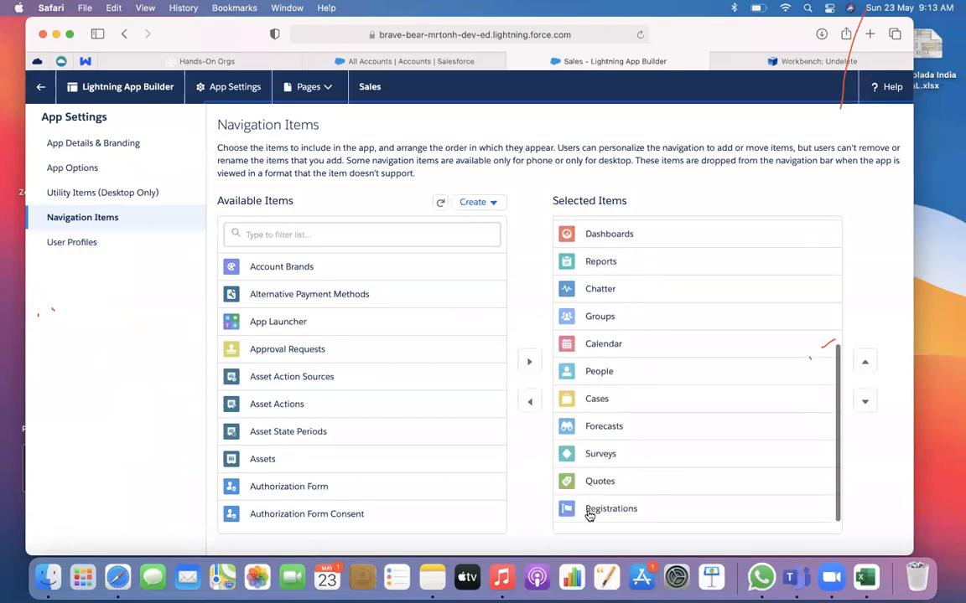
click(315, 239)
text(order)
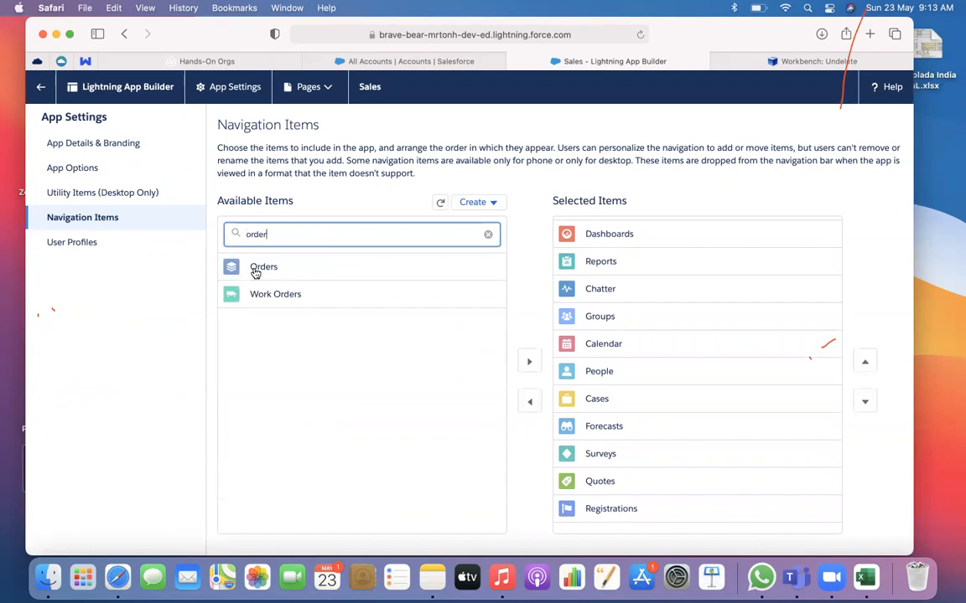
click(256, 270)
click(529, 362)
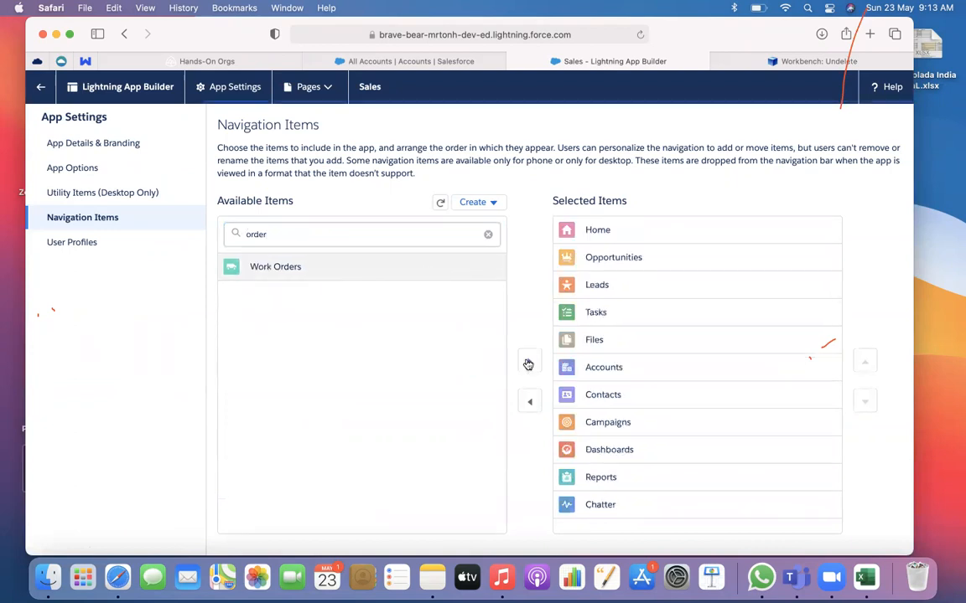
click(597, 541)
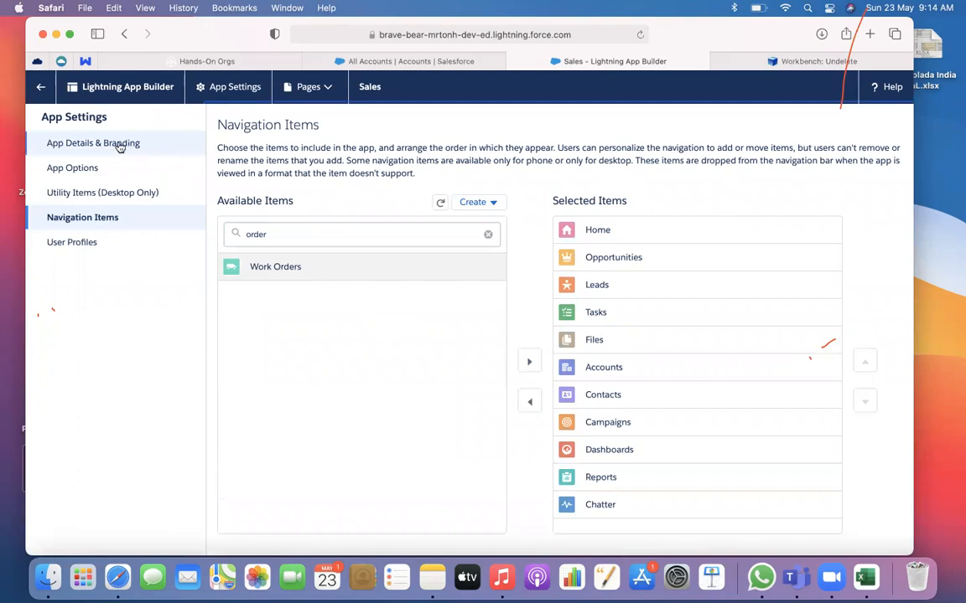
Leave the app builder, close the Setup page, and open Orders in the reloaded Sales app
click(46, 97)
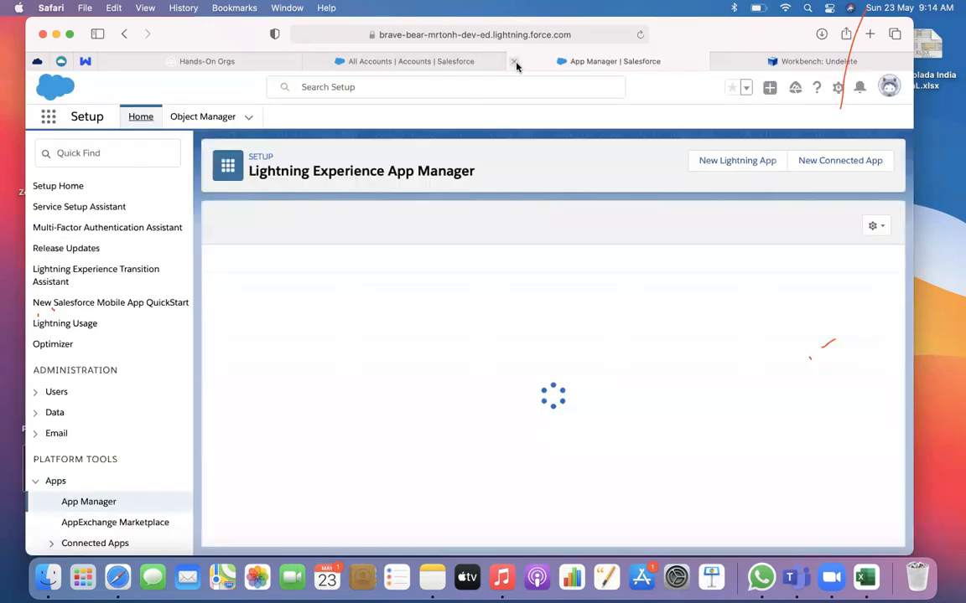
click(515, 61)
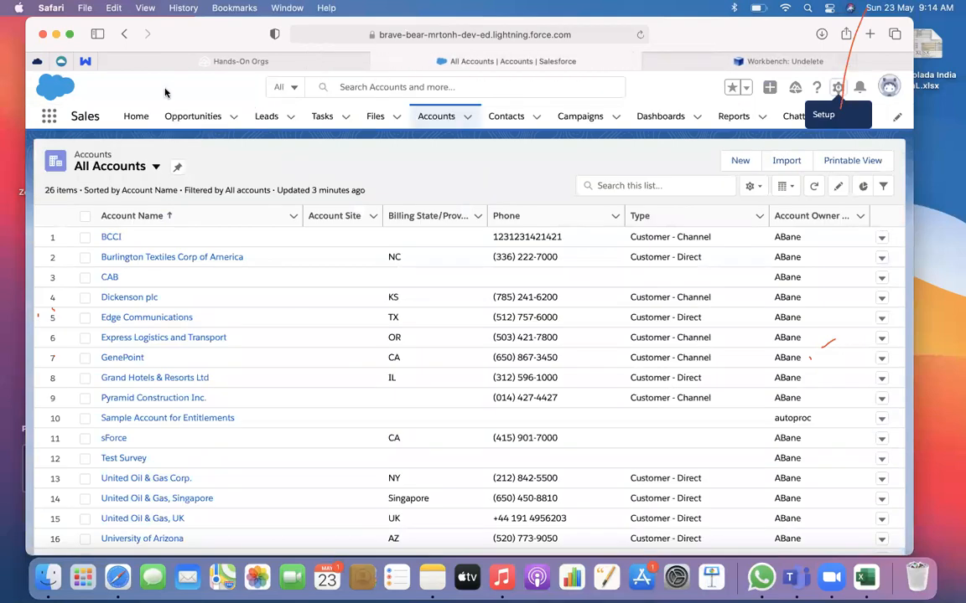
click(639, 35)
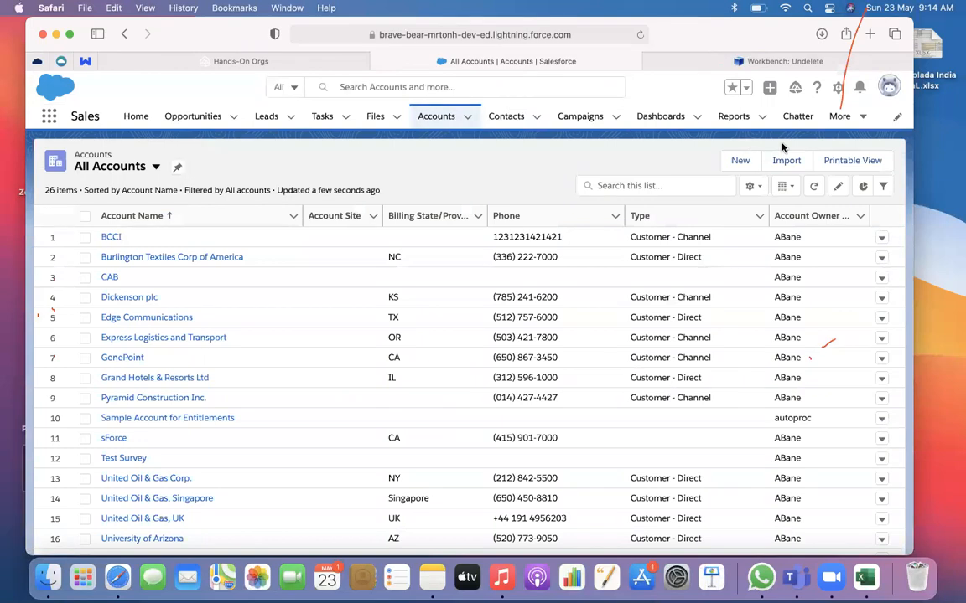
click(862, 118)
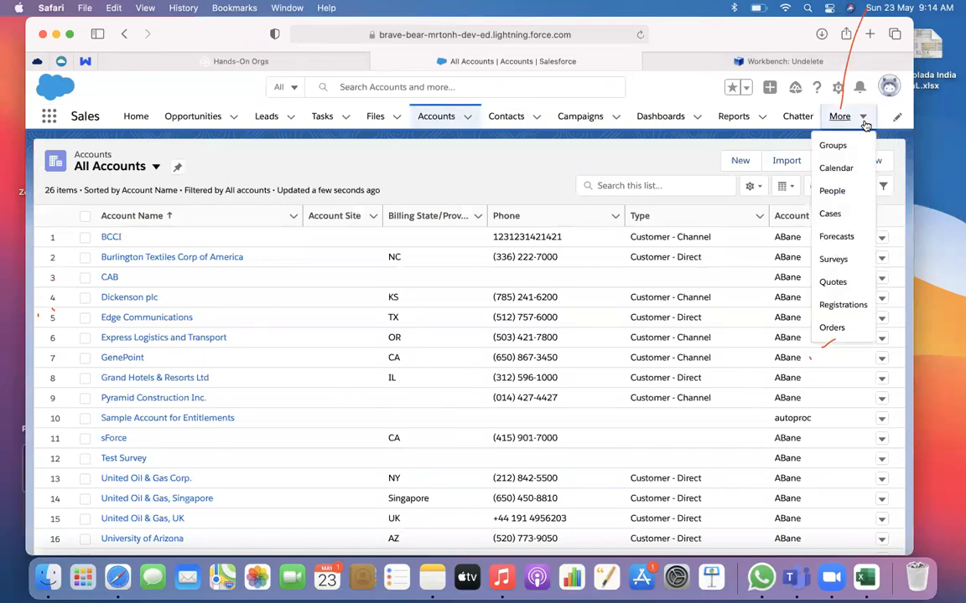
click(830, 329)
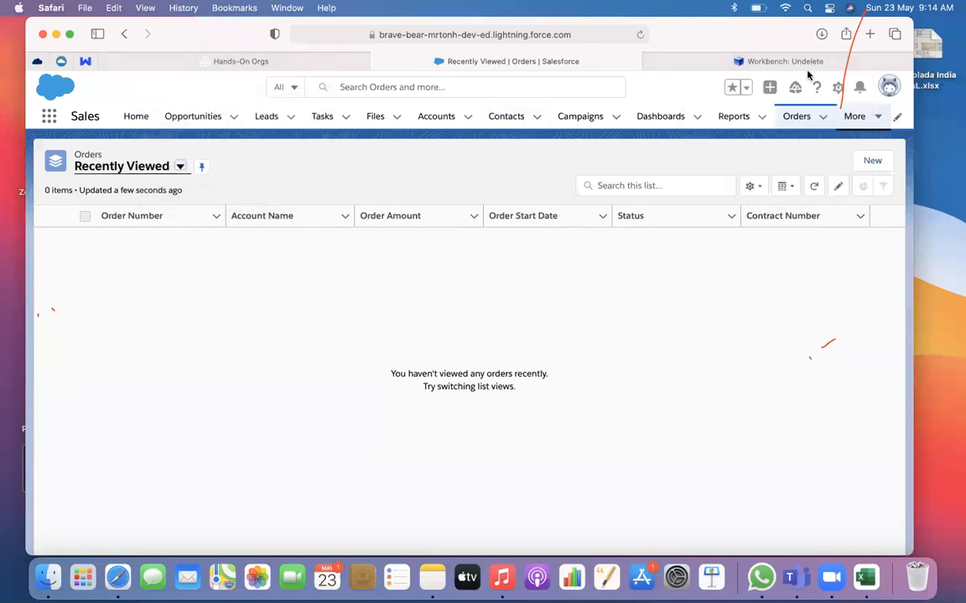
click(840, 63)
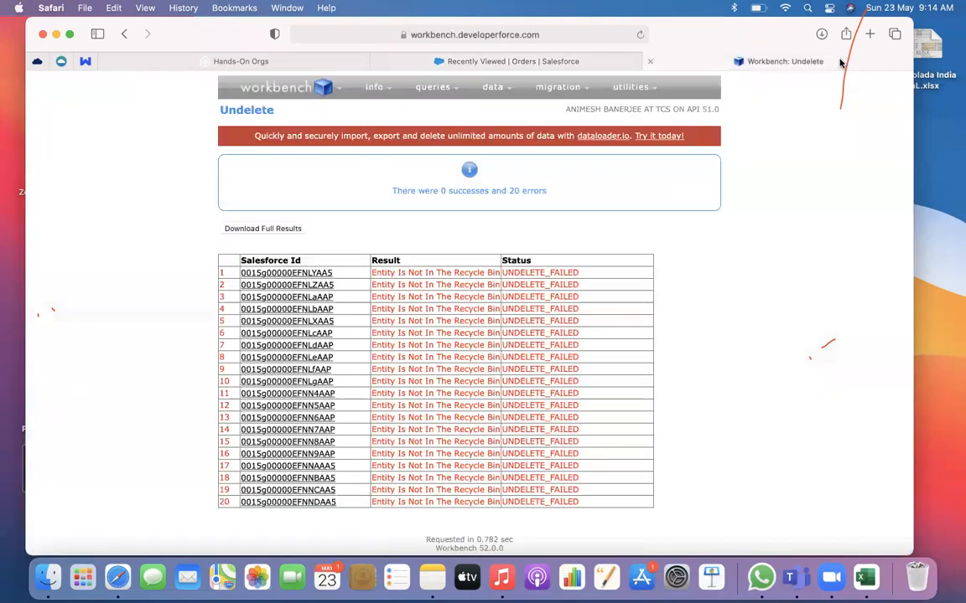
click(551, 62)
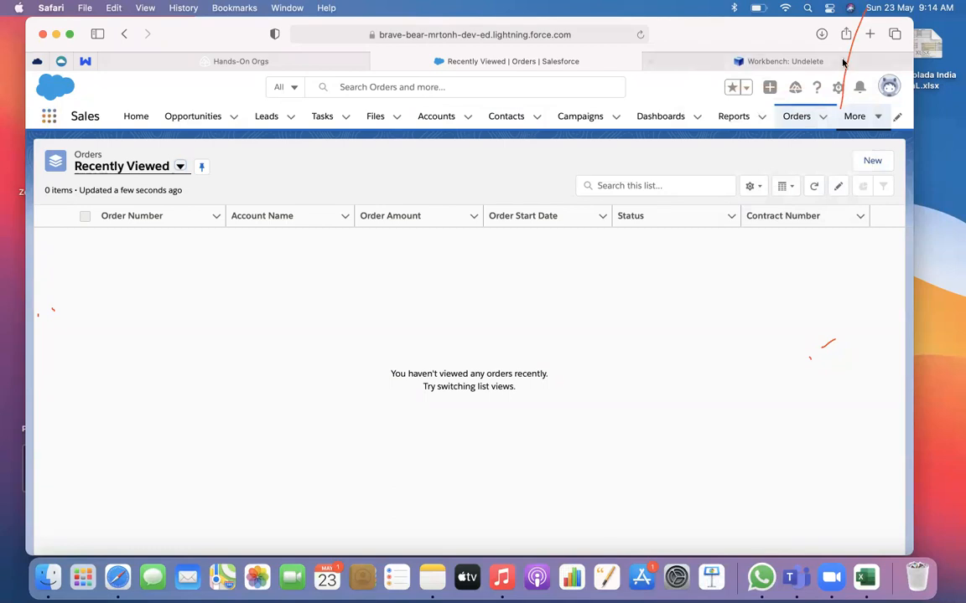
Open Setup again and examine the Account object's Fields & Relationships and their data types in Object Manager
click(837, 90)
click(807, 128)
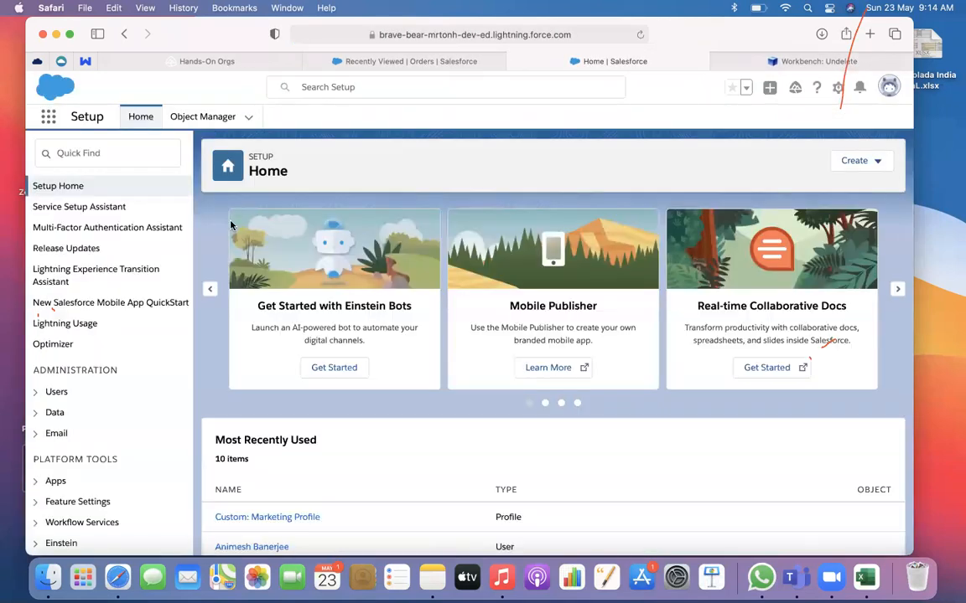
click(201, 119)
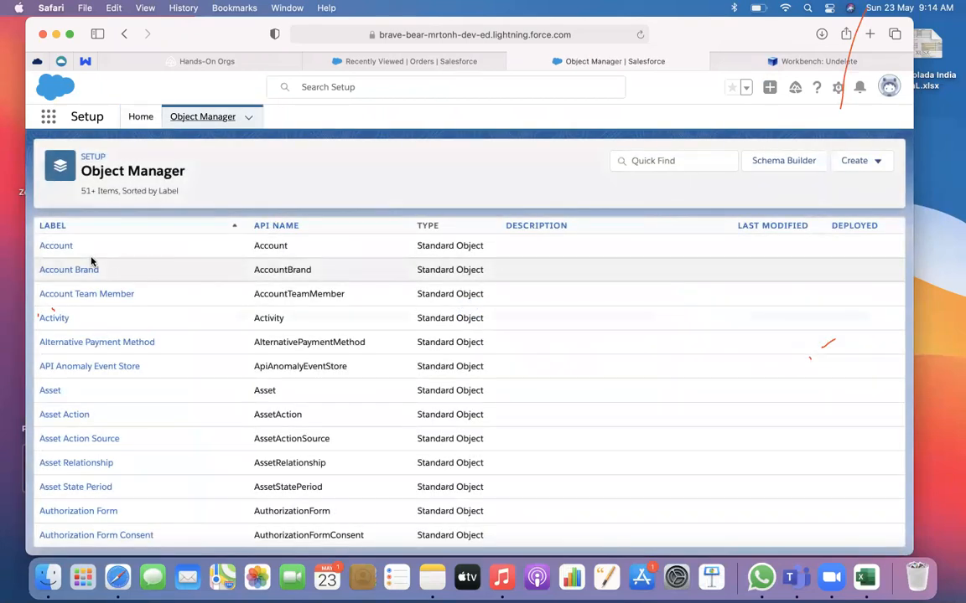
click(57, 246)
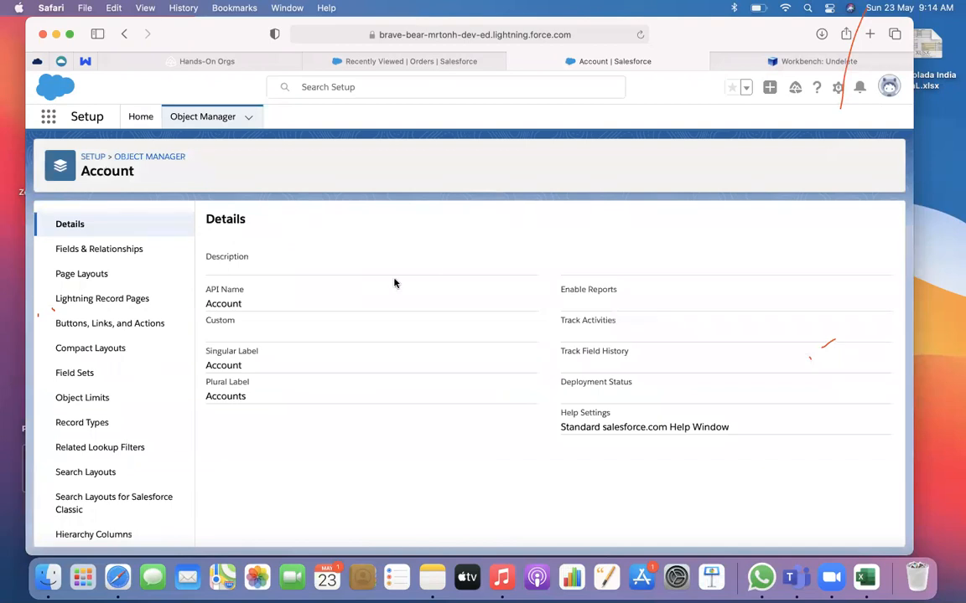
click(168, 251)
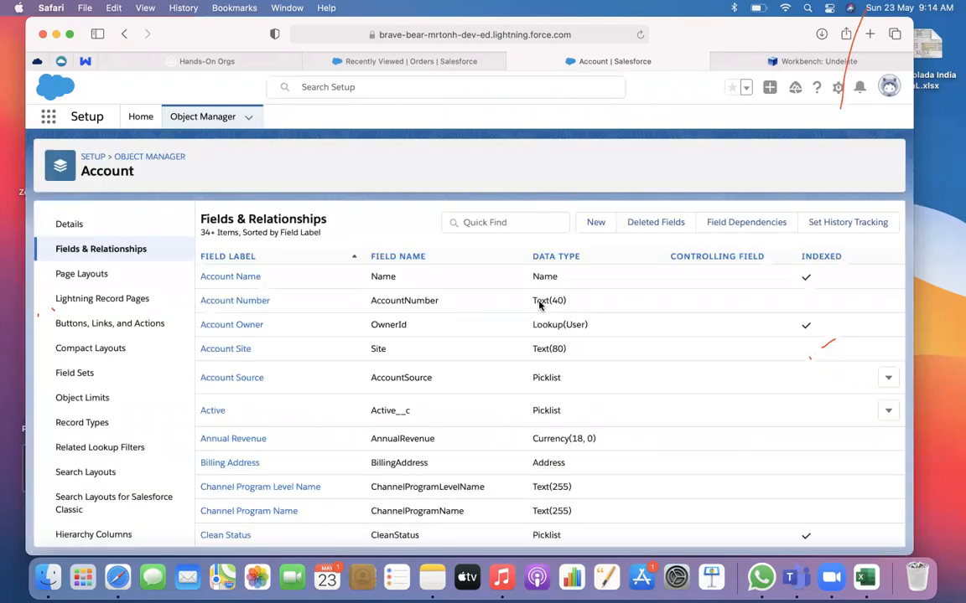
scroll(539, 304, down, 15)
scroll(539, 300, down, 10)
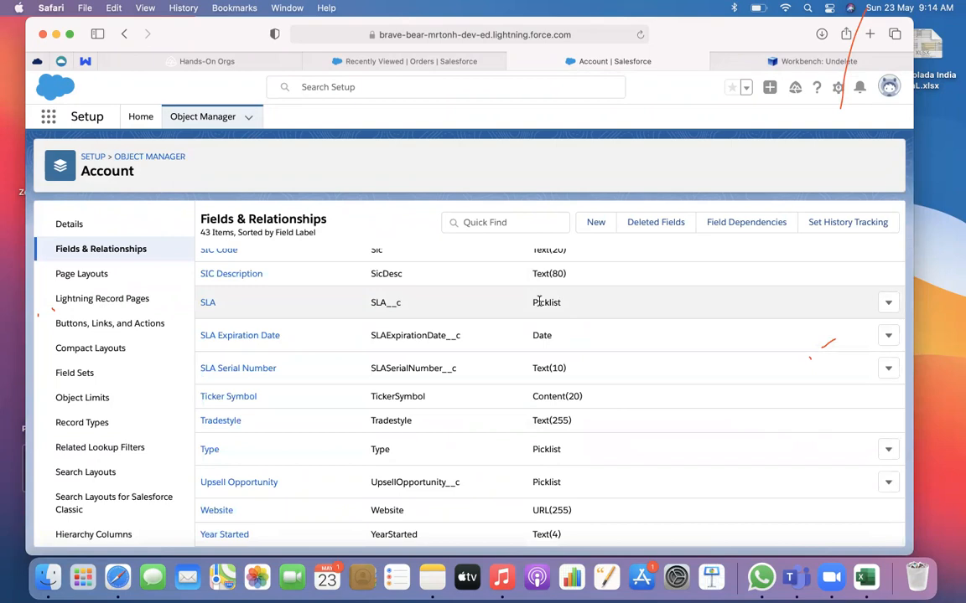
scroll(538, 302, up, 20)
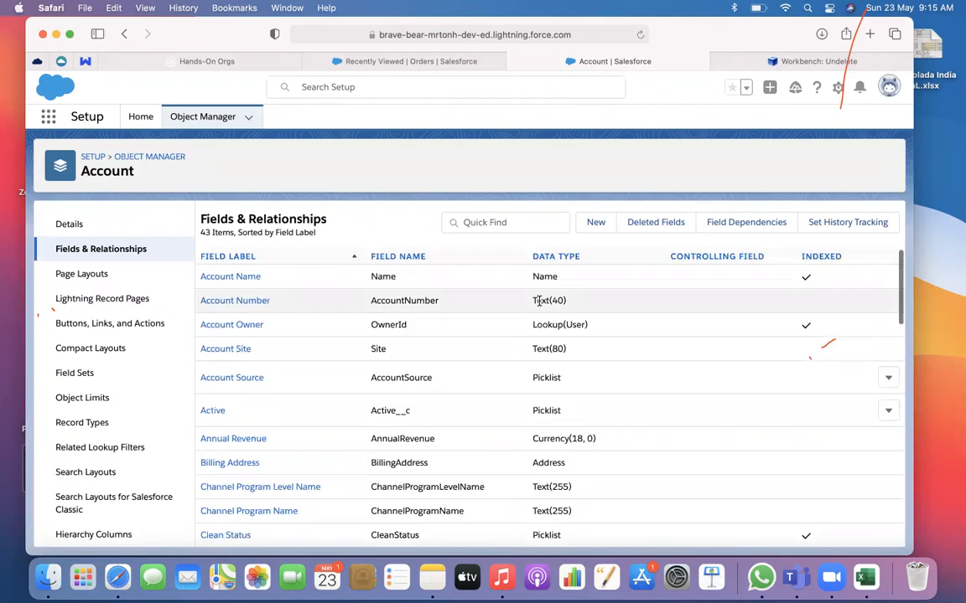
scroll(554, 302, down, 12)
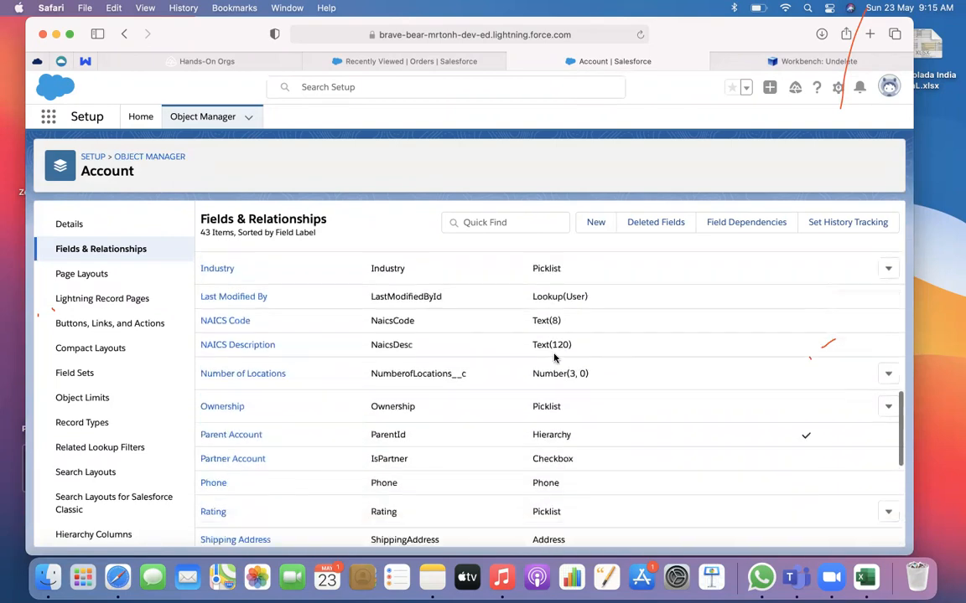
scroll(553, 358, down, 10)
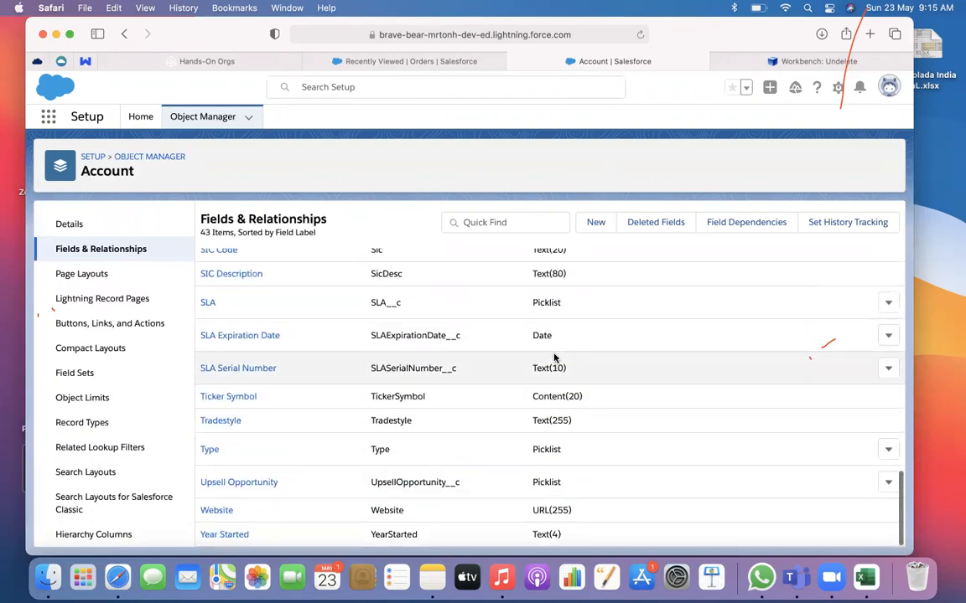
Start a new custom field on the Account object with the Text data type and proceed to its details
scroll(553, 358, up, 8)
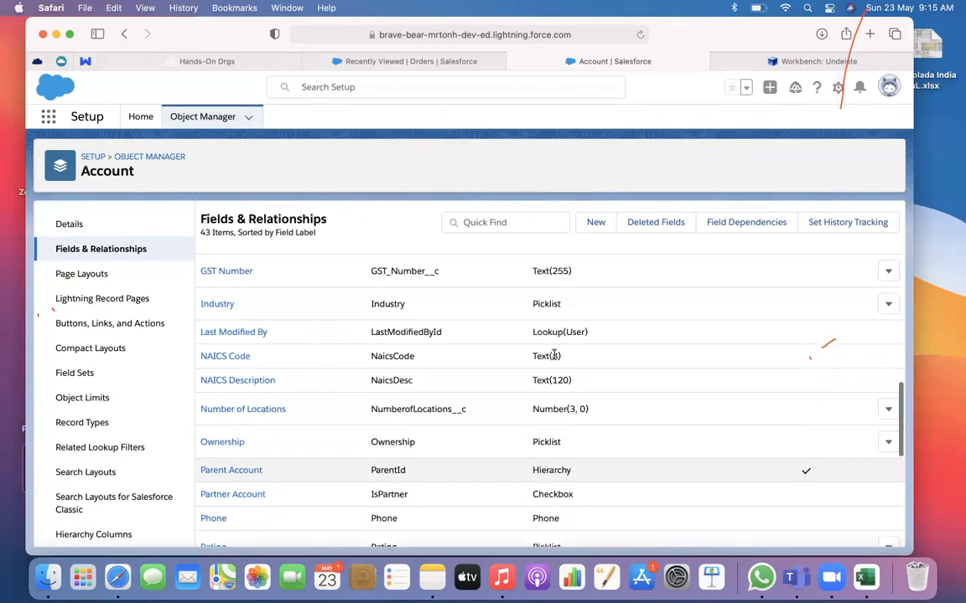
scroll(553, 358, up, 10)
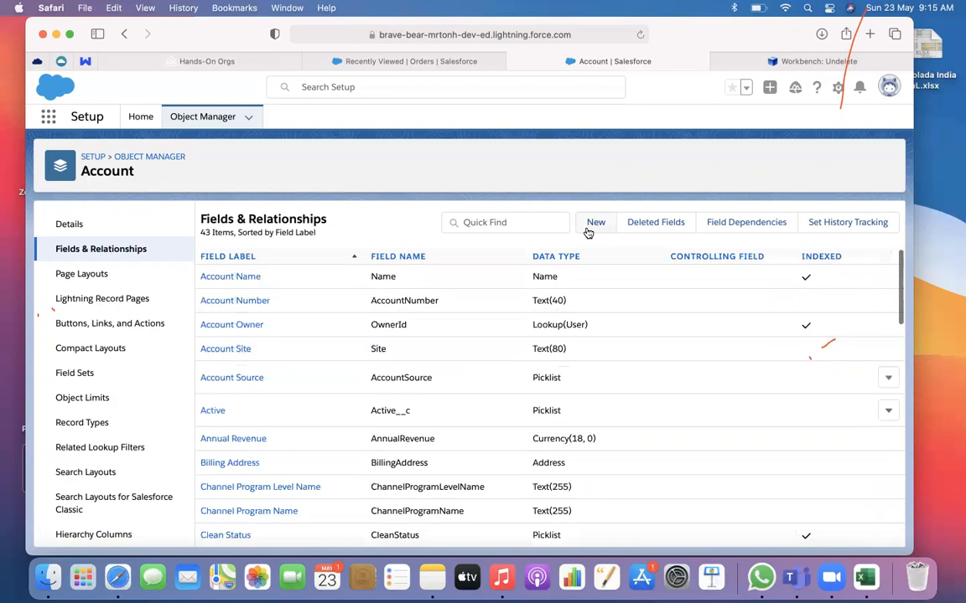
click(594, 222)
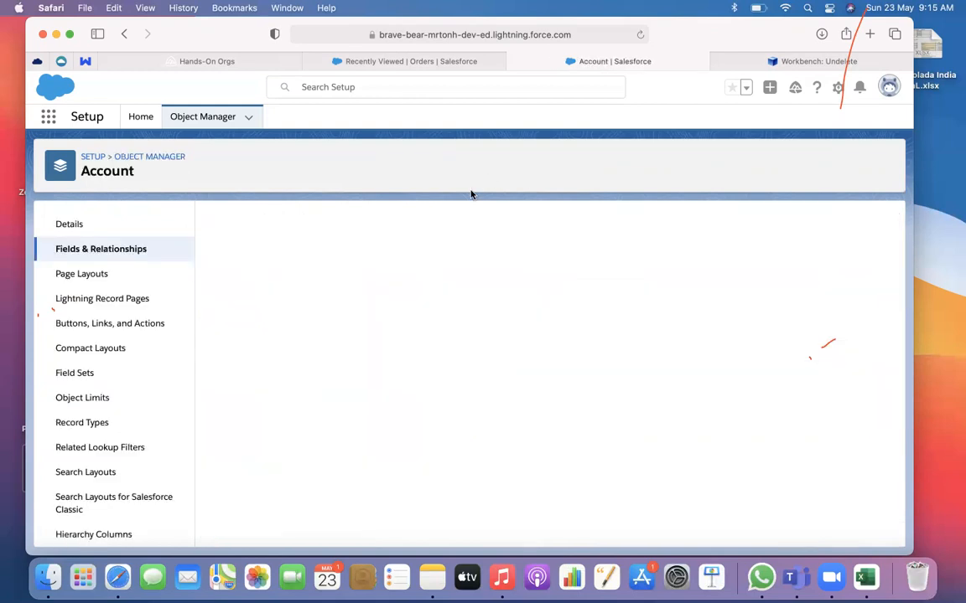
click(757, 222)
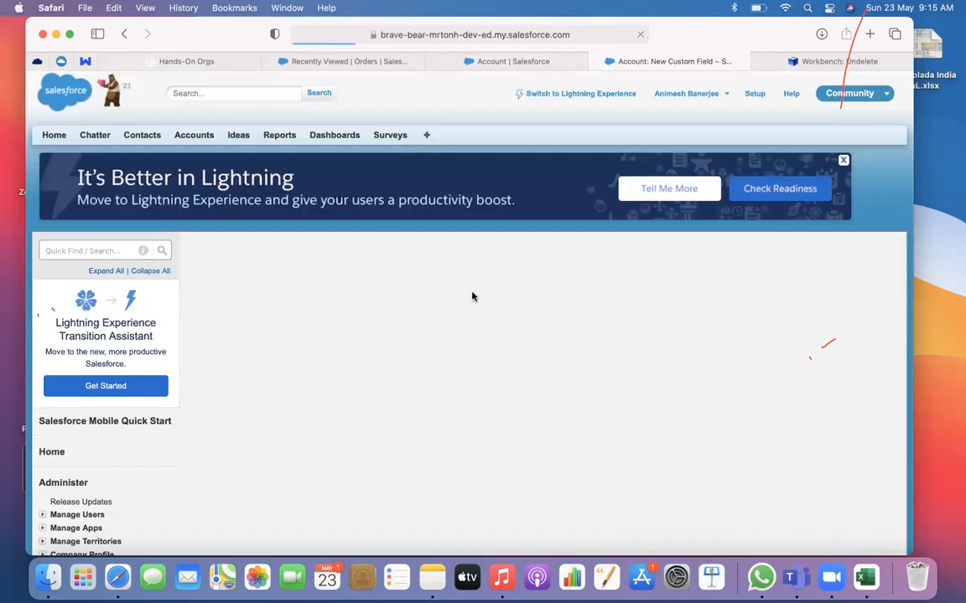
scroll(362, 382, down, 6)
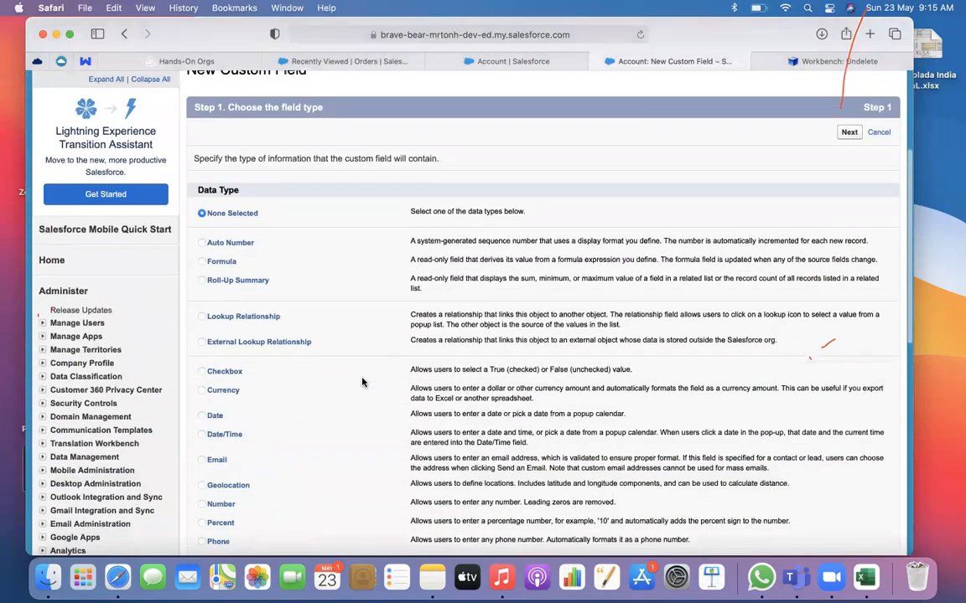
scroll(362, 382, down, 5)
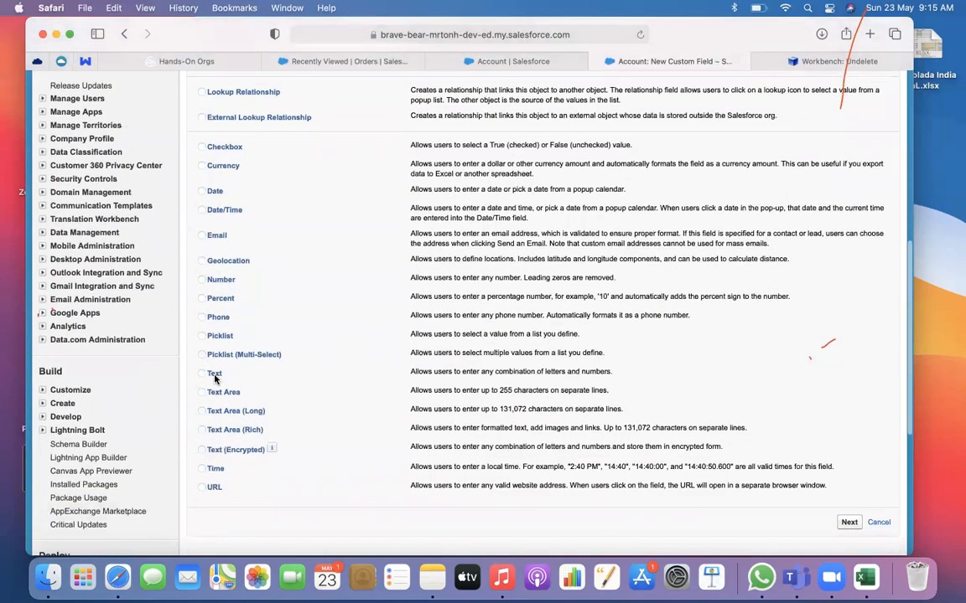
click(849, 522)
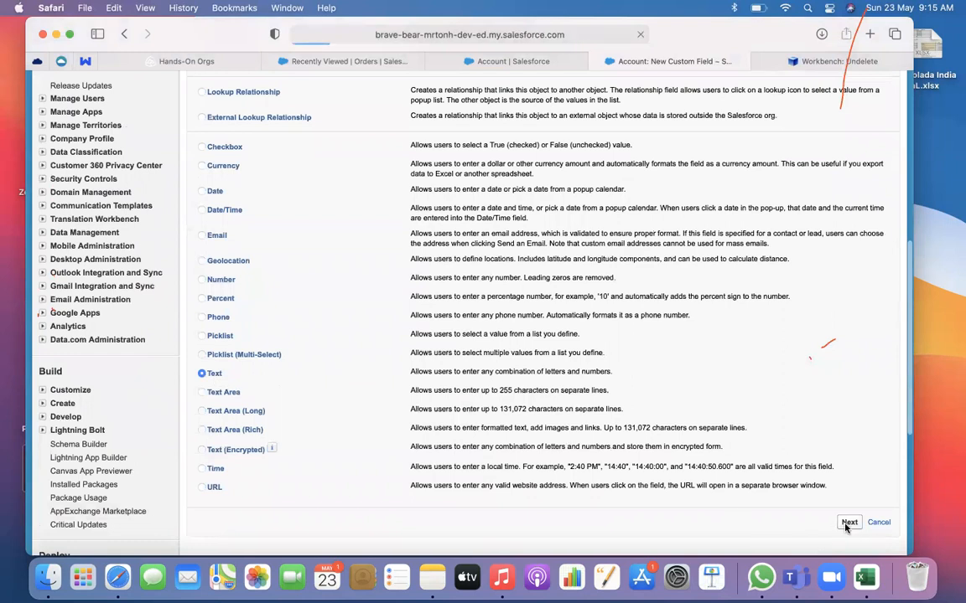
Label the new text field MyID and set its maximum length to 255, with MyID as the field name
scroll(520, 379, down, 2)
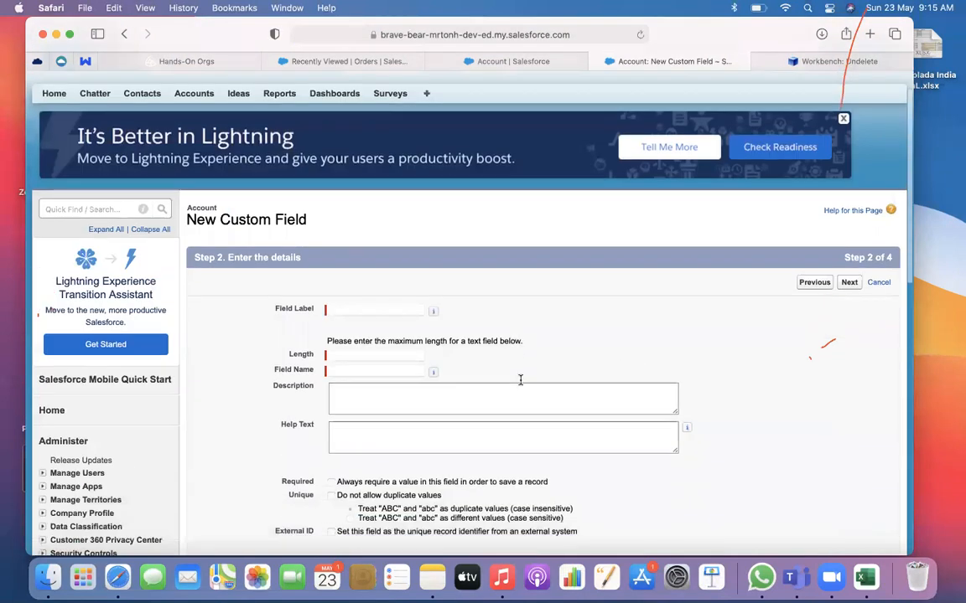
click(377, 279)
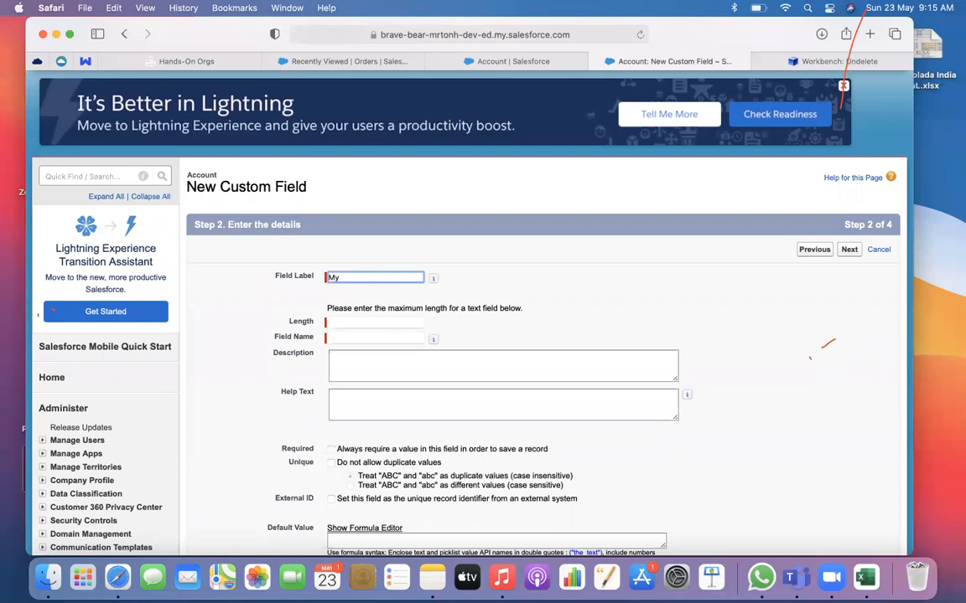
click(383, 322)
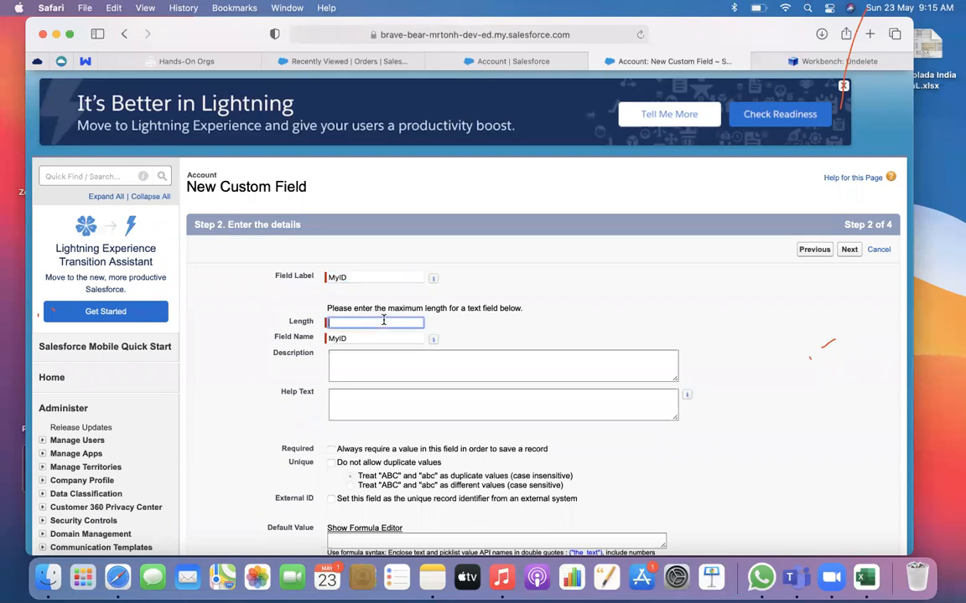
text(25)
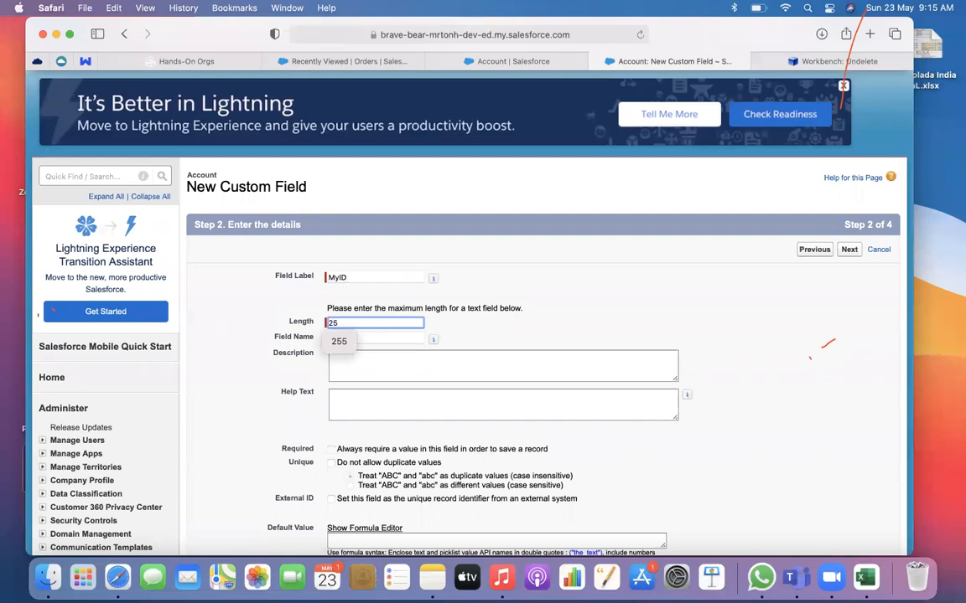
text(5)
click(432, 325)
scroll(490, 331, down, 3)
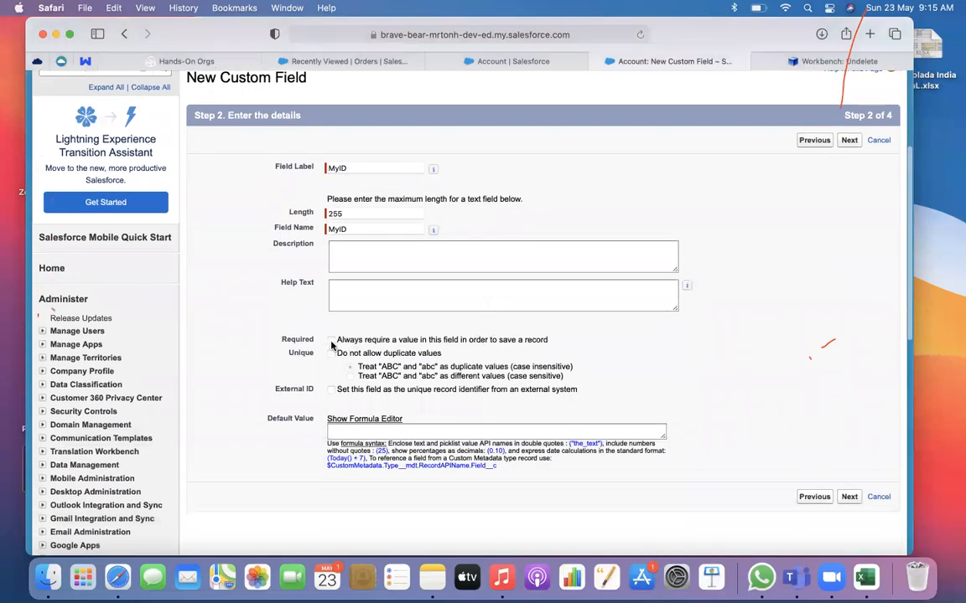
Disallow duplicate values, mark MyID as an External ID, and continue to field-level security
click(331, 354)
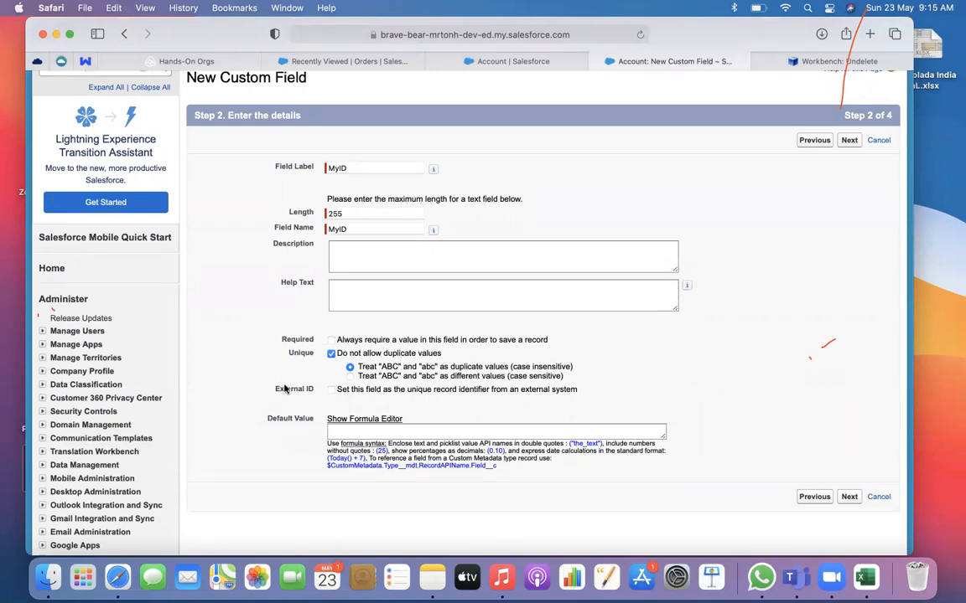
drag(289, 385, 316, 388)
drag(578, 394, 273, 390)
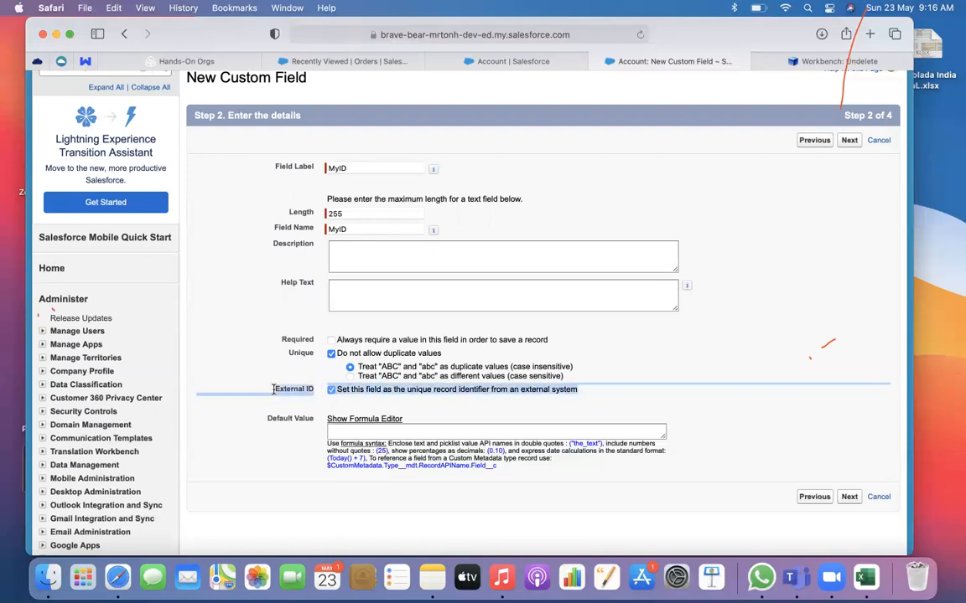
click(614, 379)
click(851, 497)
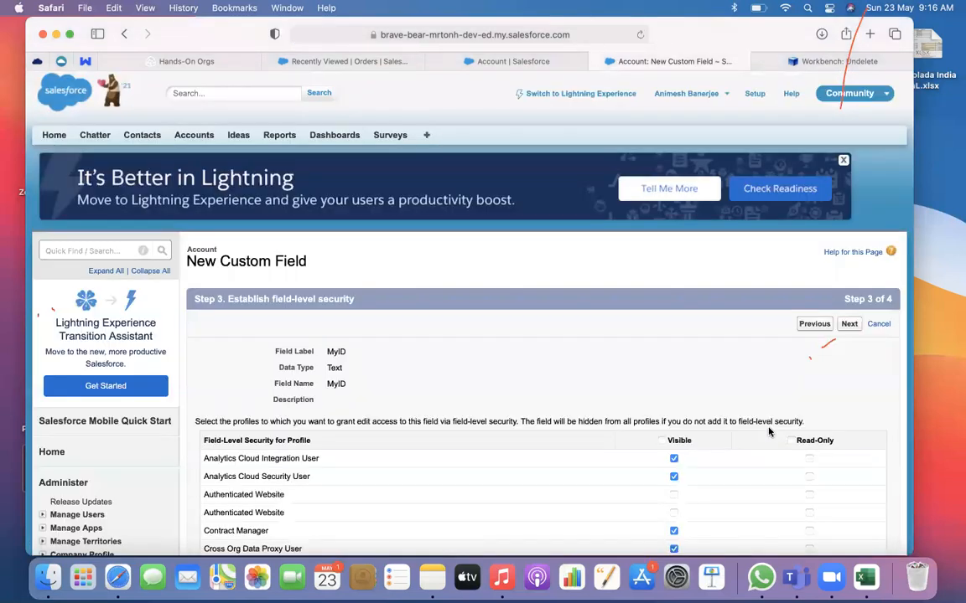
Make MyID visible to all profiles and save it with all Account page layouts included
scroll(721, 361, down, 4)
click(662, 275)
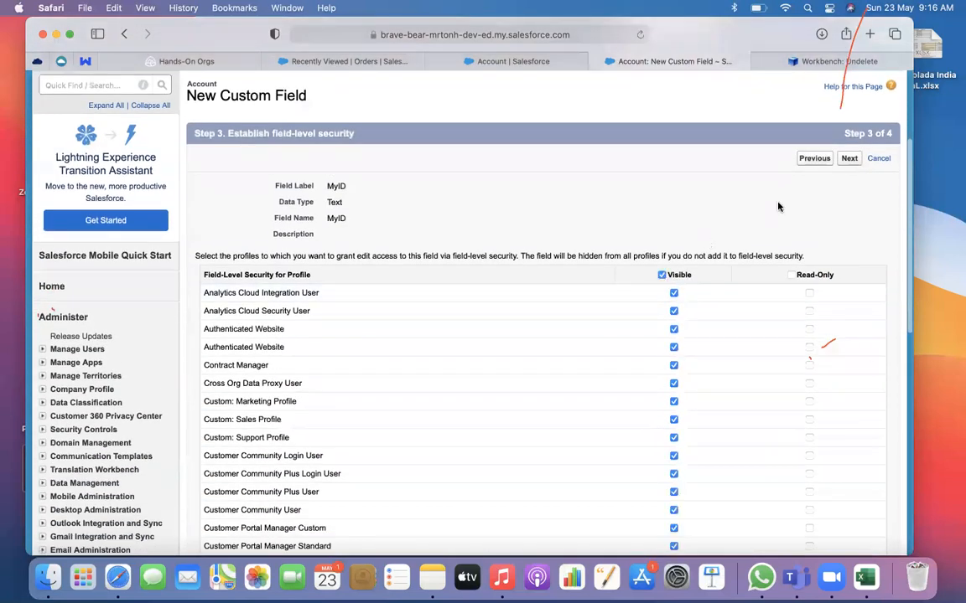
click(849, 158)
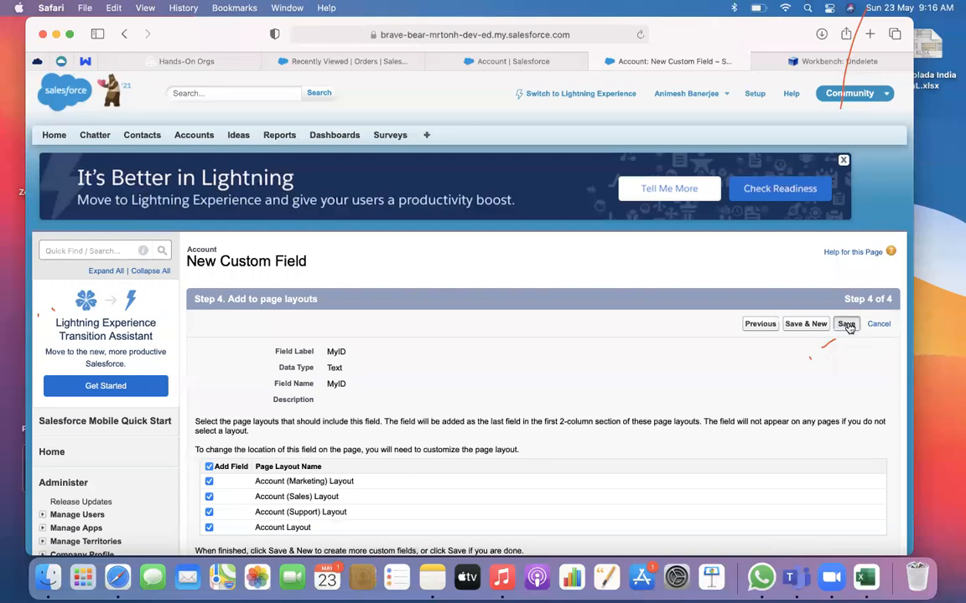
click(847, 325)
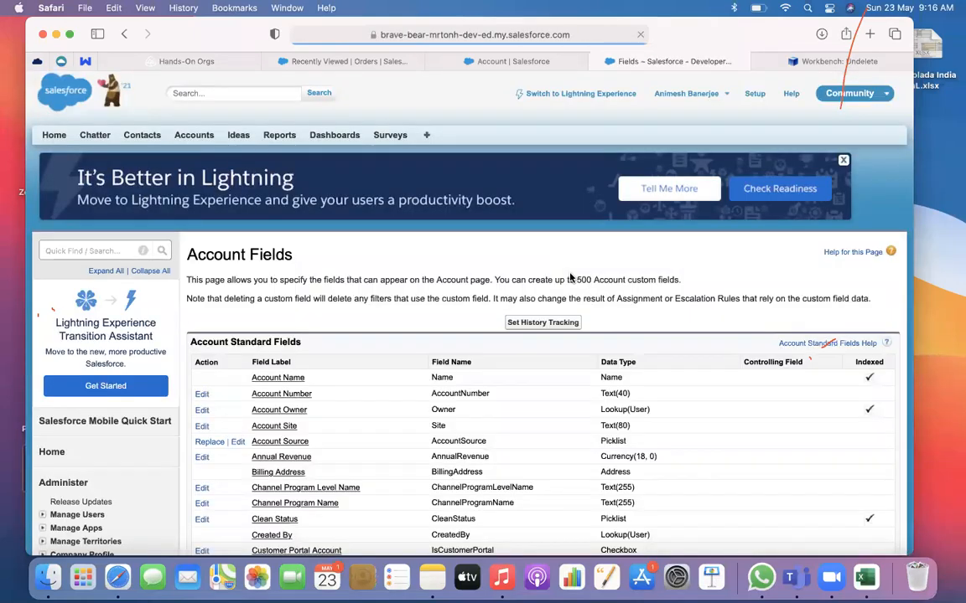
scroll(570, 278, down, 2)
scroll(570, 277, down, 15)
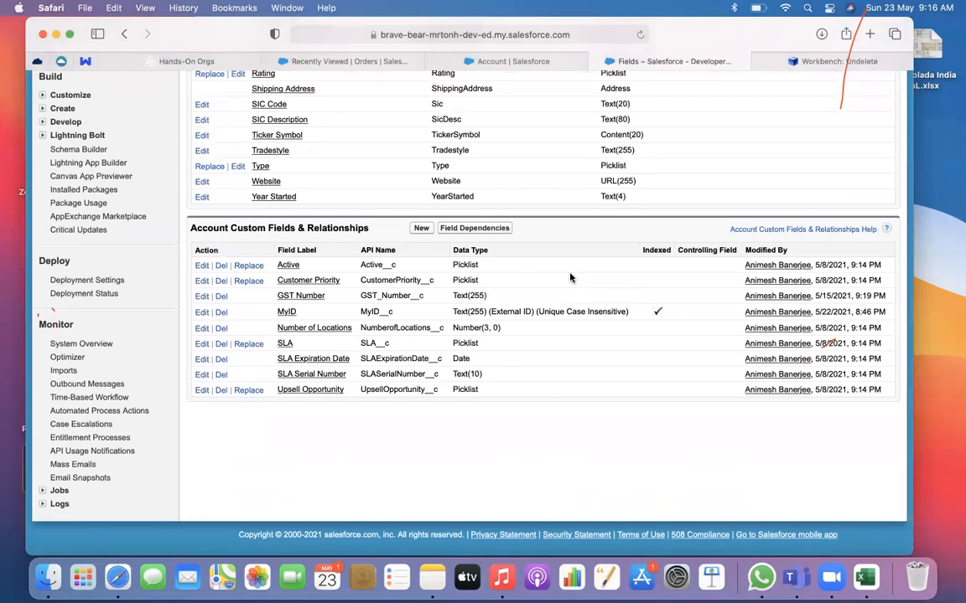
scroll(570, 278, up, 15)
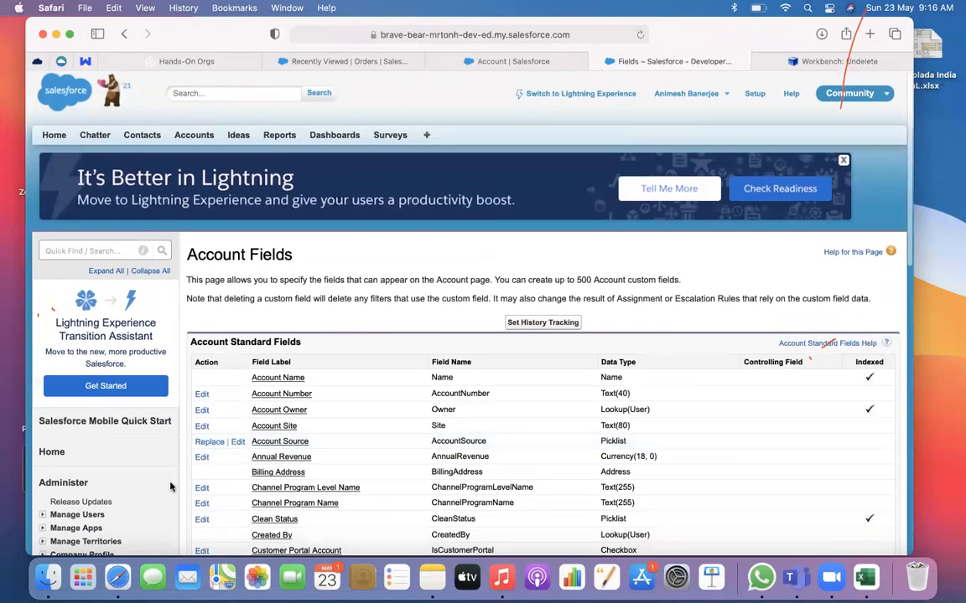
Open Account.csv from the Downloads folder in Microsoft Excel and clear the account records in rows 2 to 21
click(83, 578)
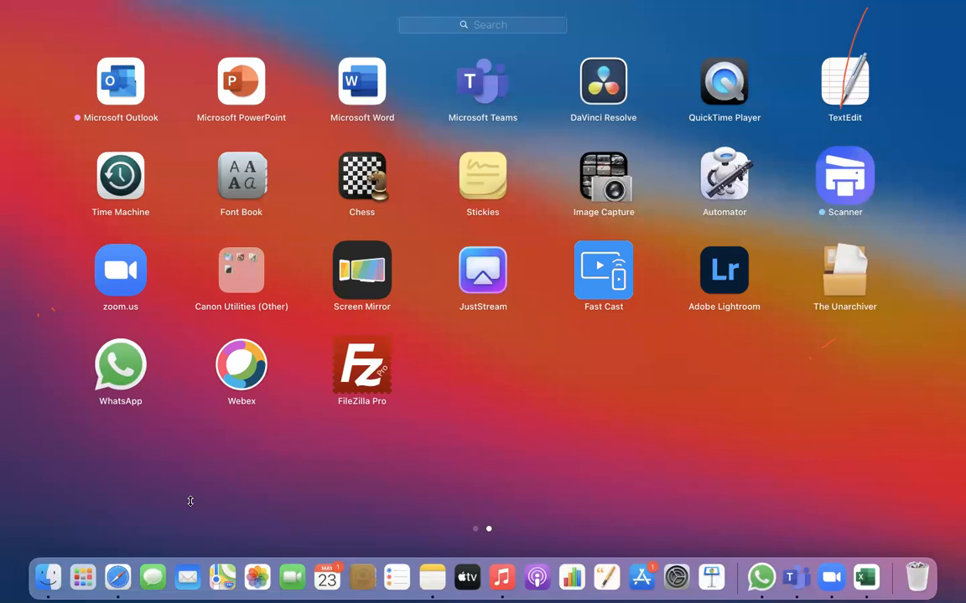
click(47, 578)
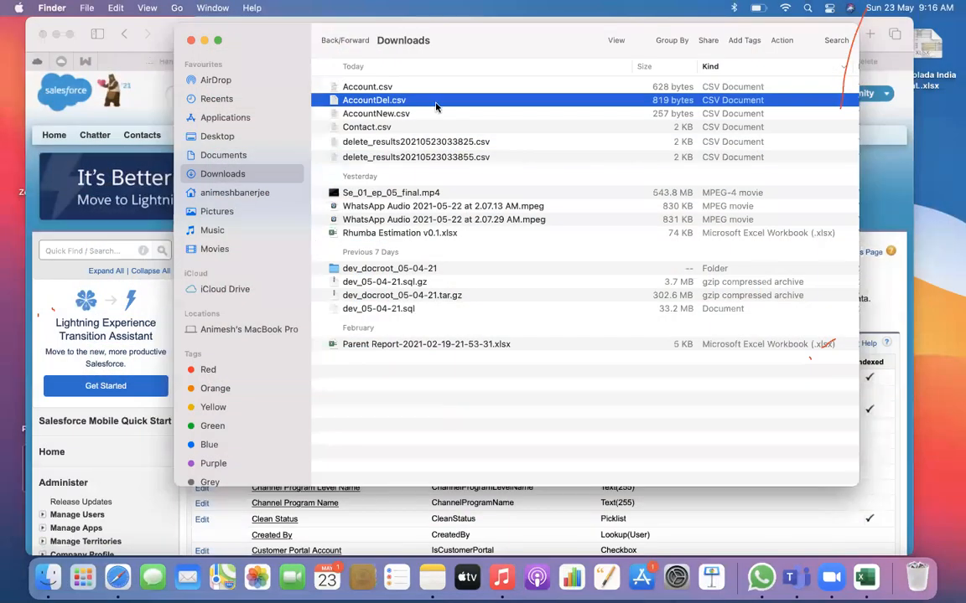
click(386, 89)
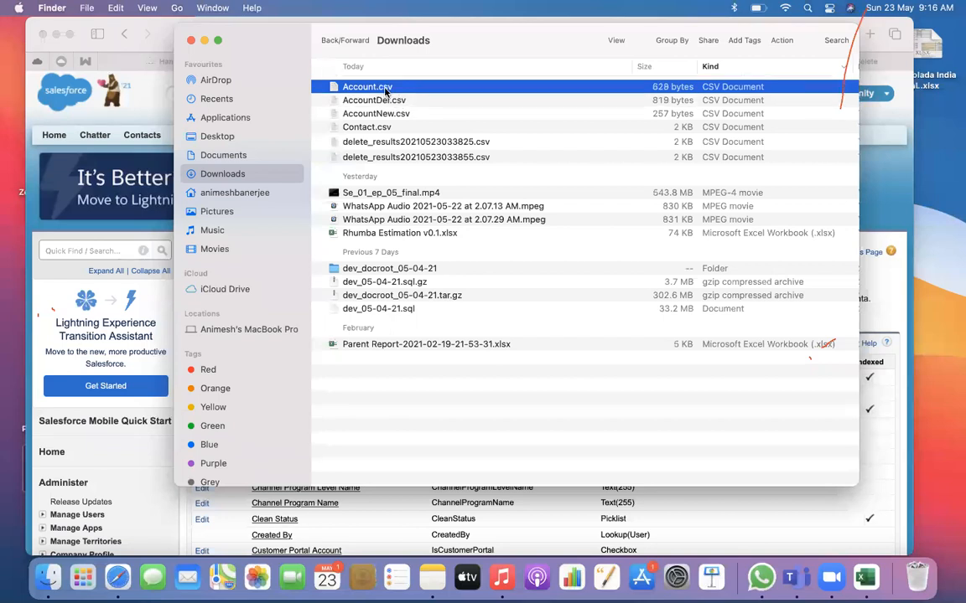
right_click(388, 88)
mouse_move(449, 113)
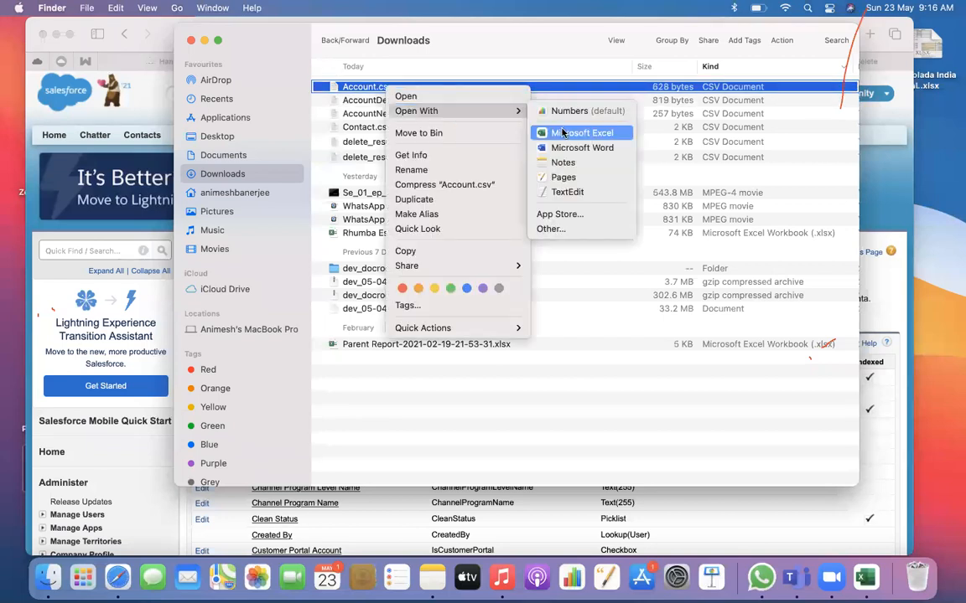
click(563, 134)
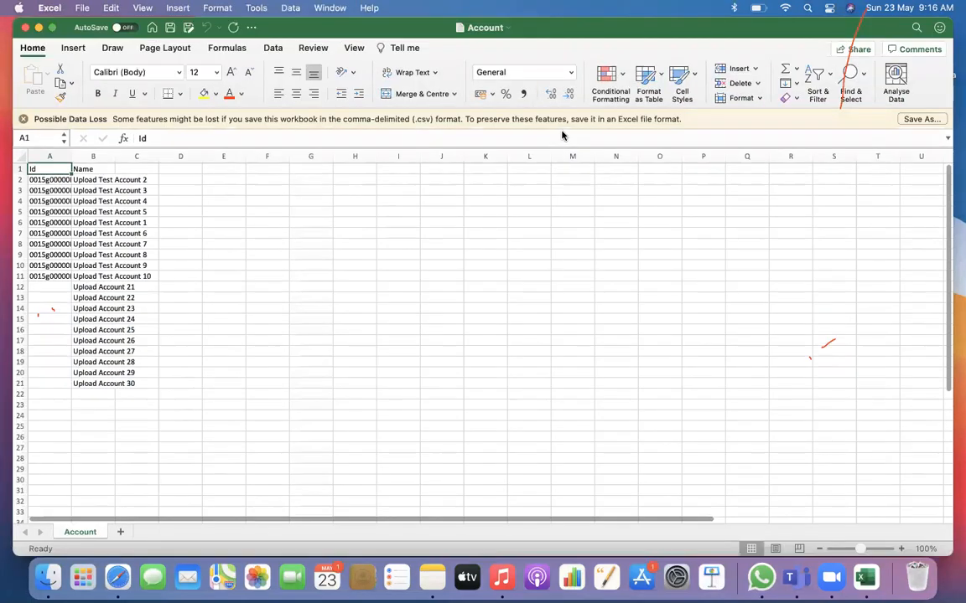
drag(20, 179, 4, 382)
key(Delete)
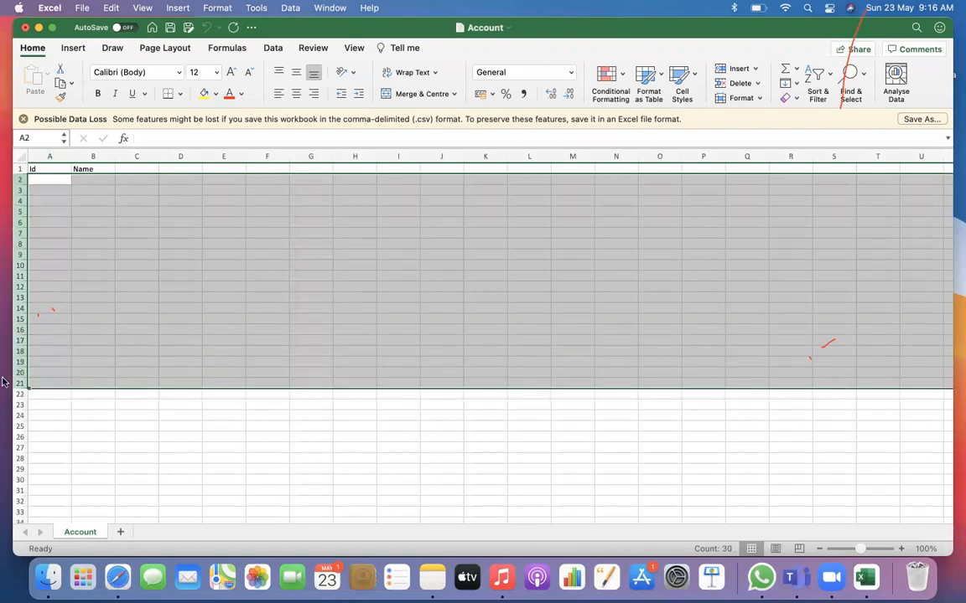
Enter "Exterenal ID Test 1" in B2, fit the Name column's width, and fill the series down to B10
click(91, 183)
text(Acco)
key(BackSpace)
key(BackSpace)
key(BackSpace)
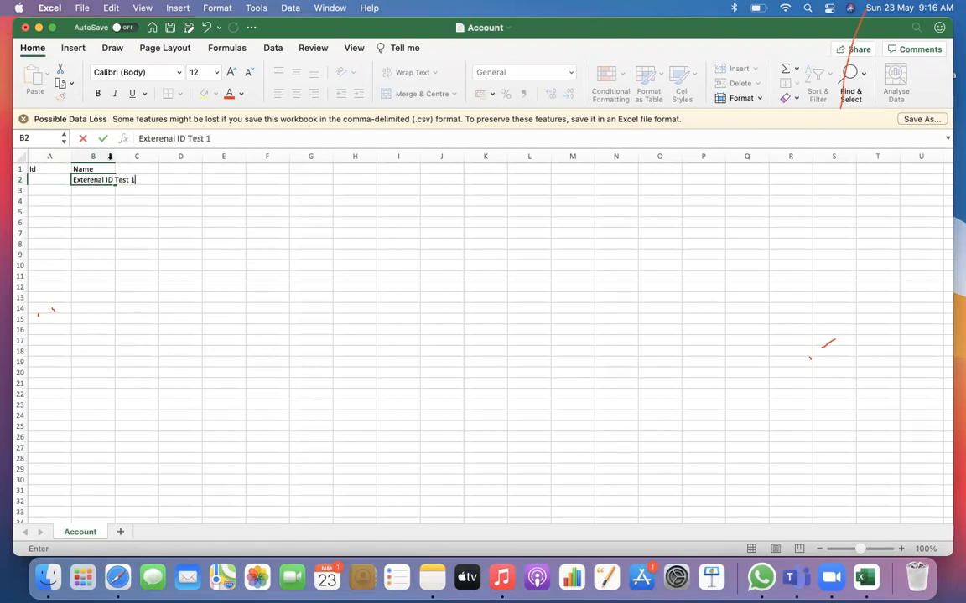
double_click(108, 157)
click(117, 177)
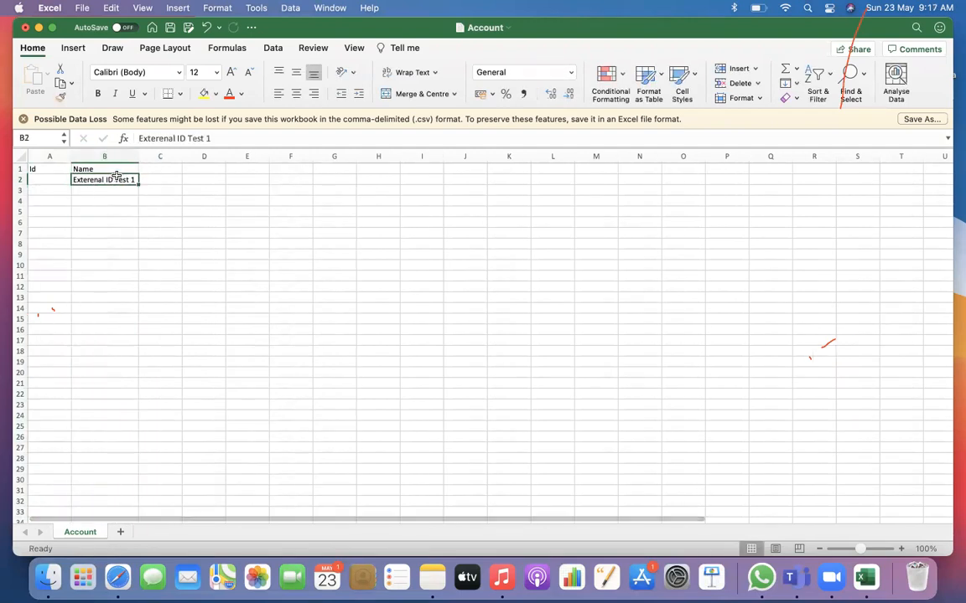
drag(138, 182, 138, 268)
click(198, 276)
Add a MyID column header in C1, enter ETEST1 in C2, and fill the series down to C10
click(168, 168)
text(MyID)
click(155, 191)
click(156, 181)
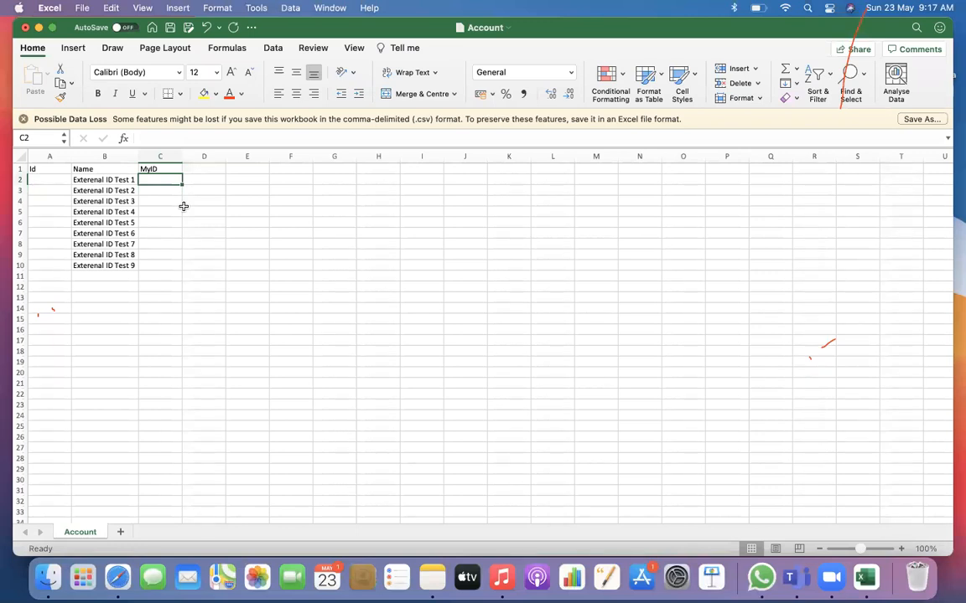
text(ETEST1)
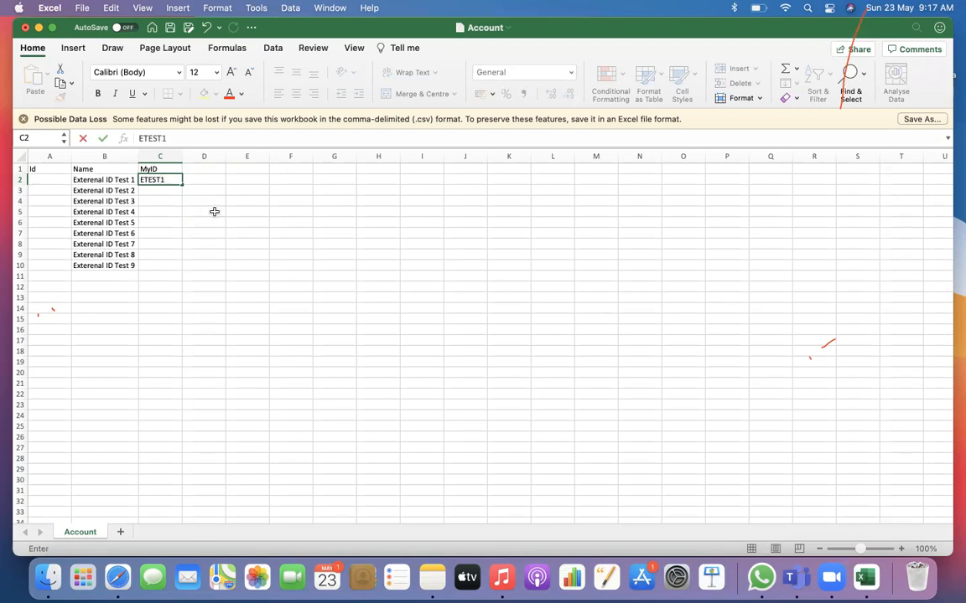
click(210, 210)
click(180, 180)
drag(183, 187, 181, 268)
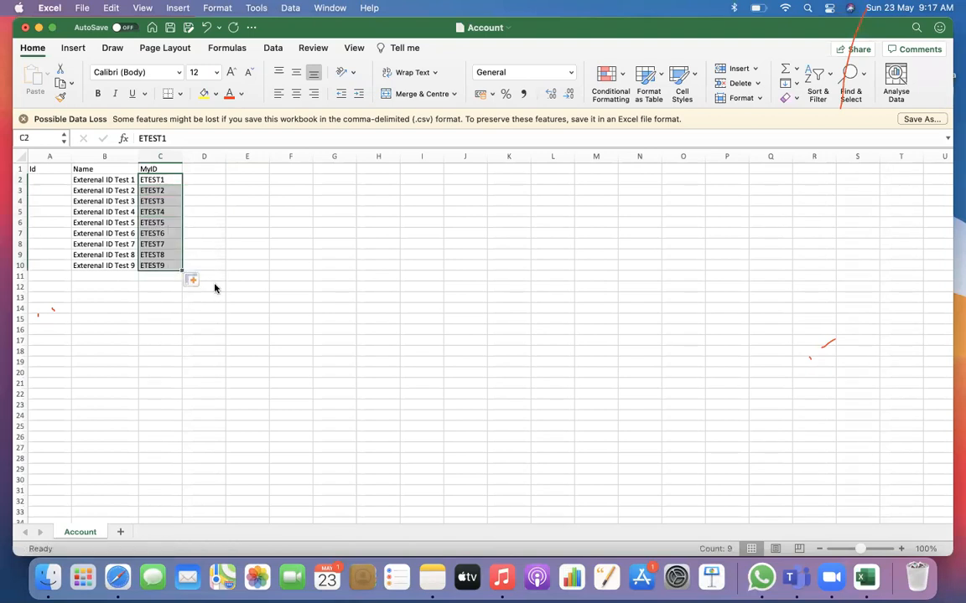
click(296, 298)
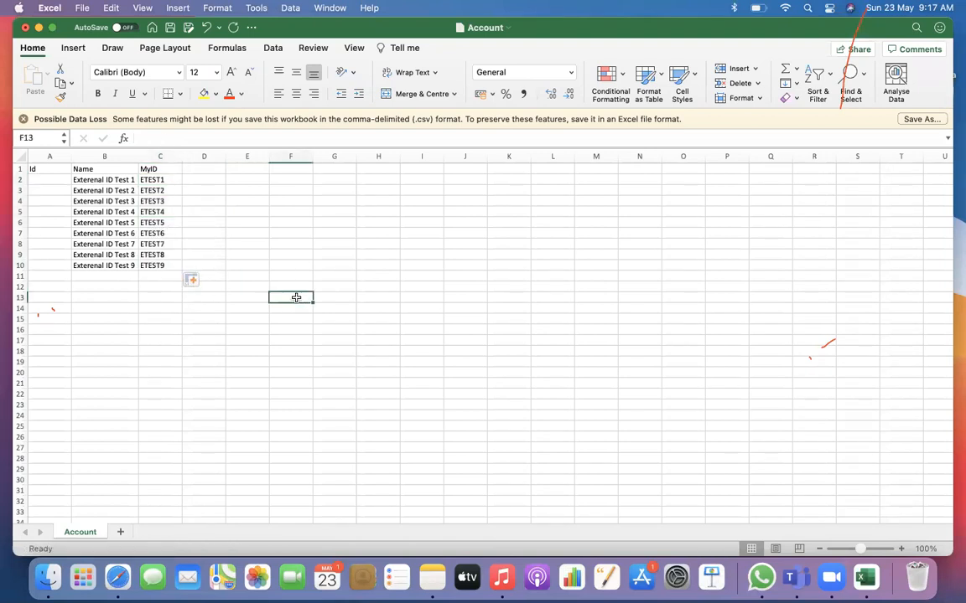
Extend the Name and MyID series to row 11 and save the Account CSV file
drag(117, 266, 188, 279)
click(266, 275)
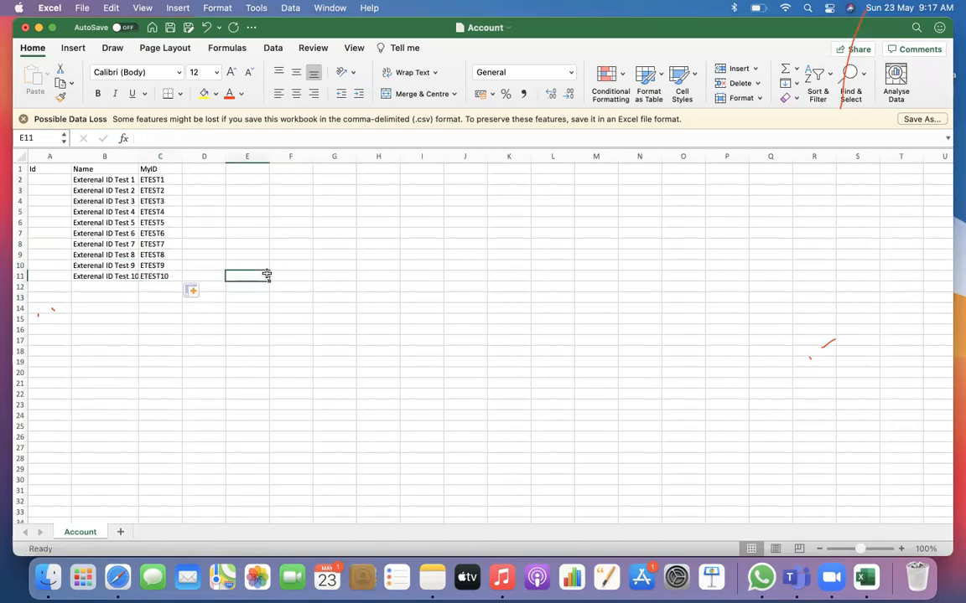
key(super+s)
click(196, 247)
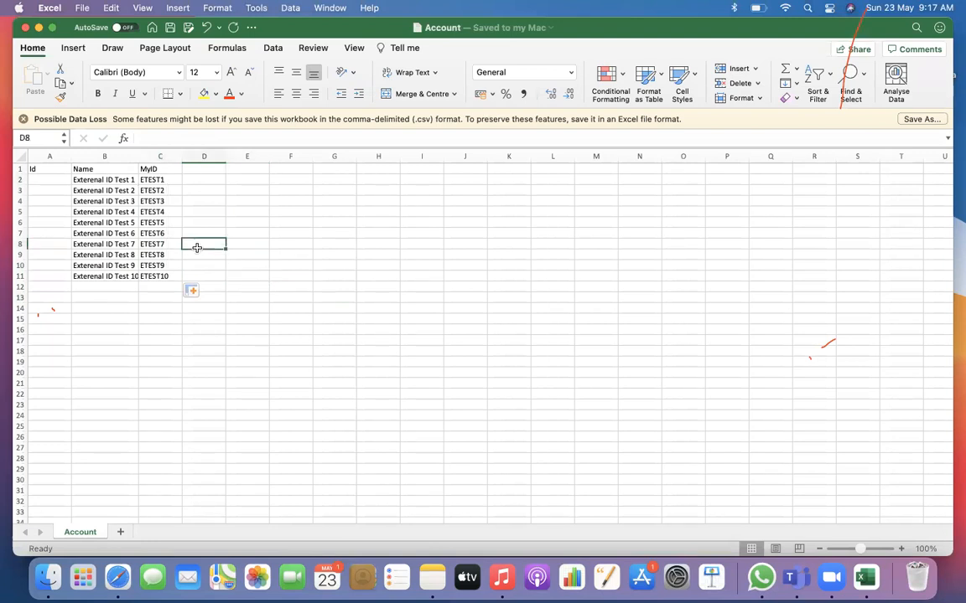
click(160, 167)
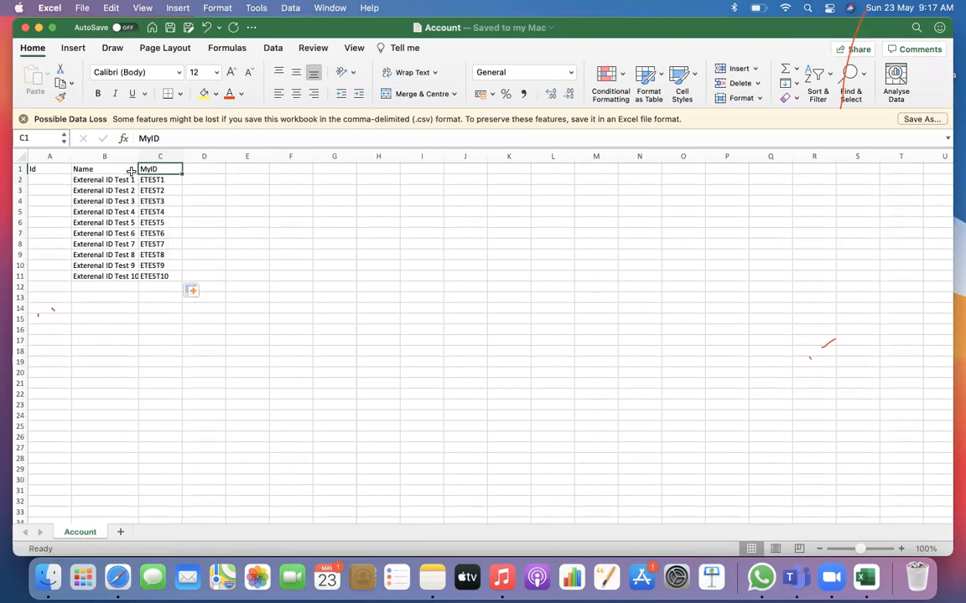
click(145, 178)
click(160, 276)
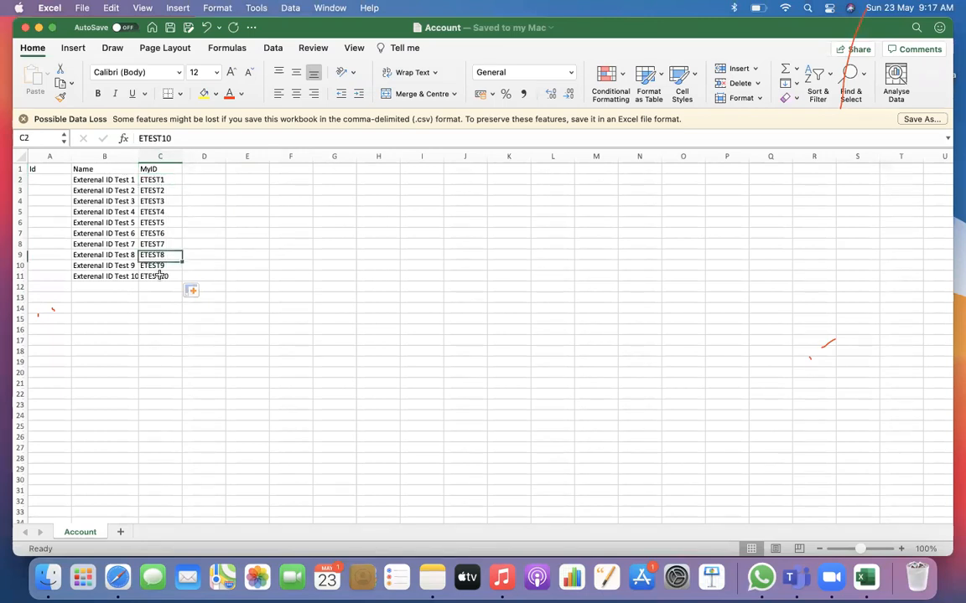
click(147, 178)
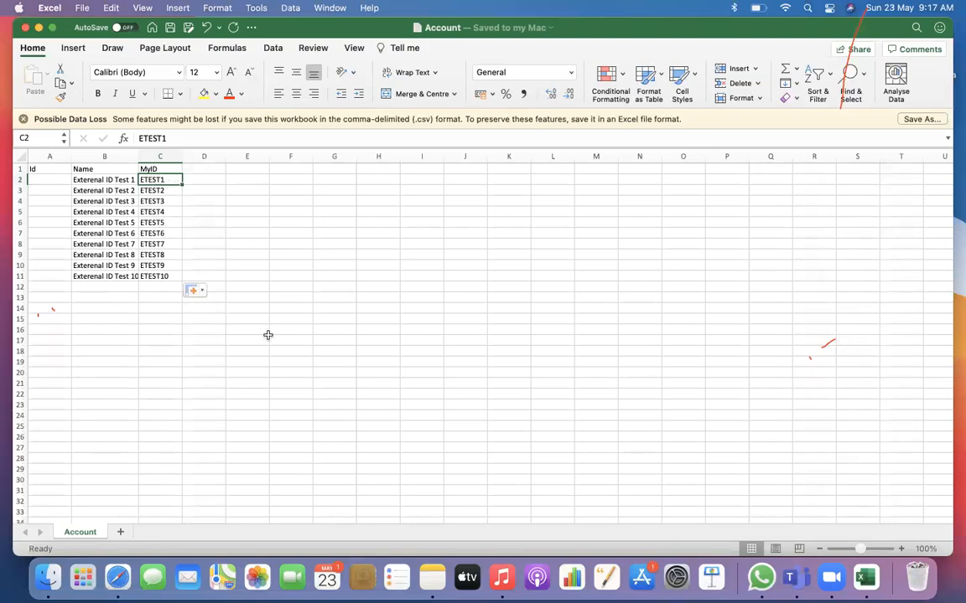
Switch to Workbench in Safari and open its data Insert page, moving the Excel window slightly out of the way
click(116, 578)
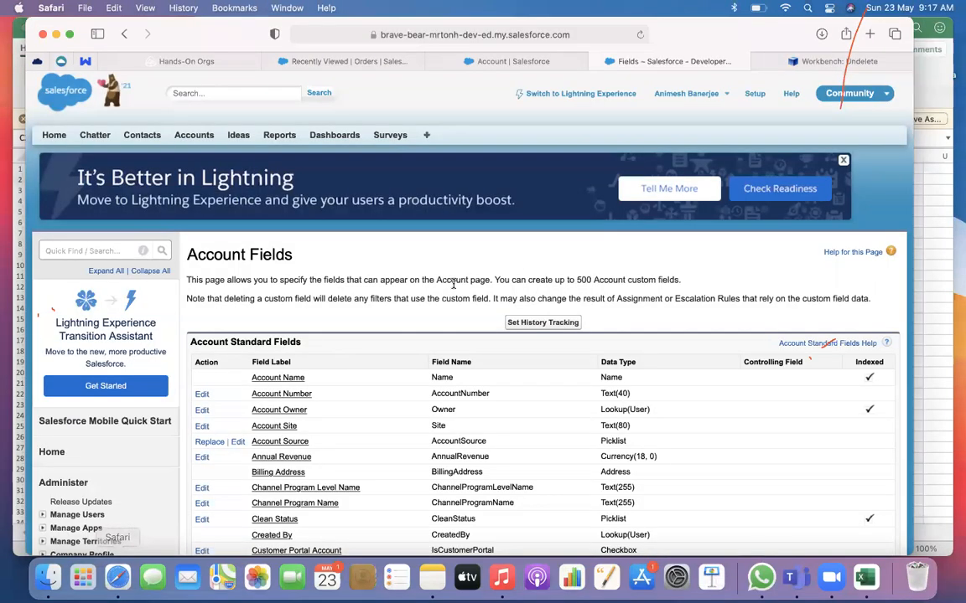
click(770, 67)
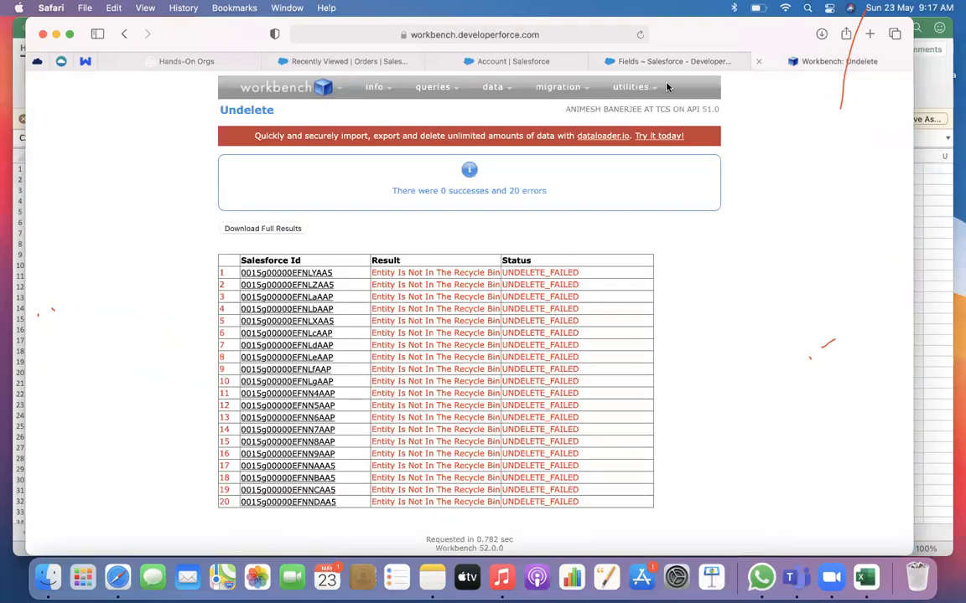
click(490, 111)
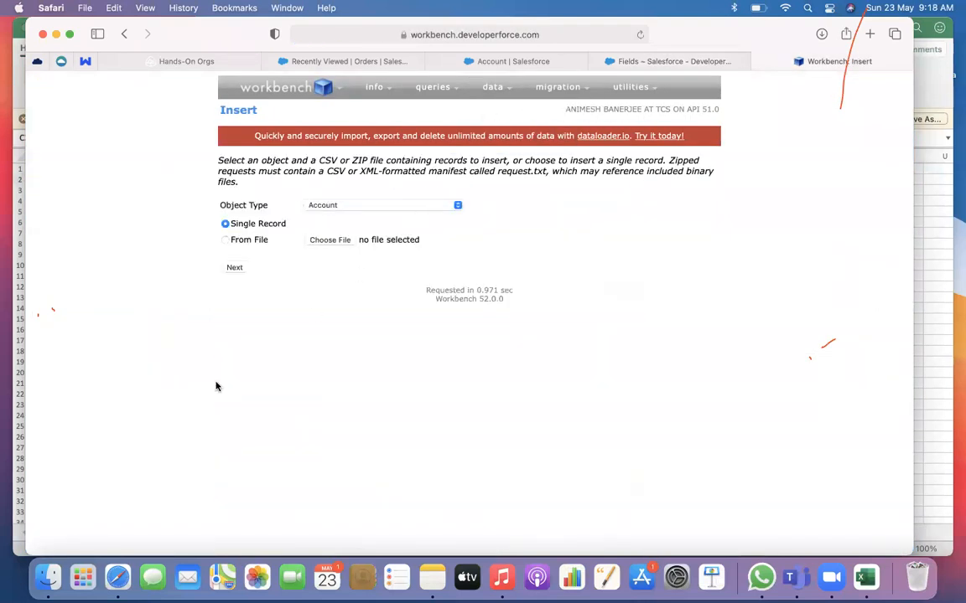
key(super+Tab)
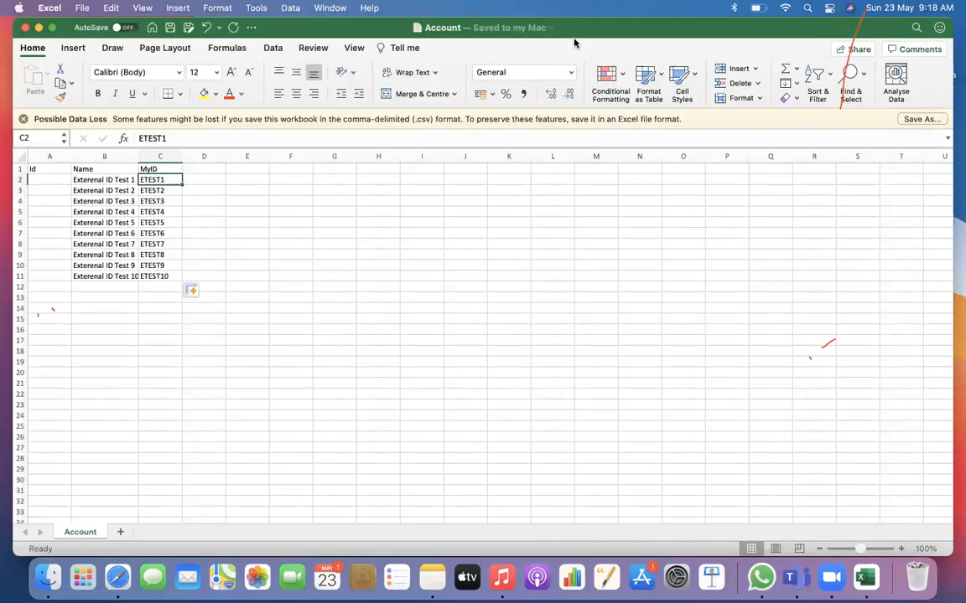
drag(637, 34, 636, 65)
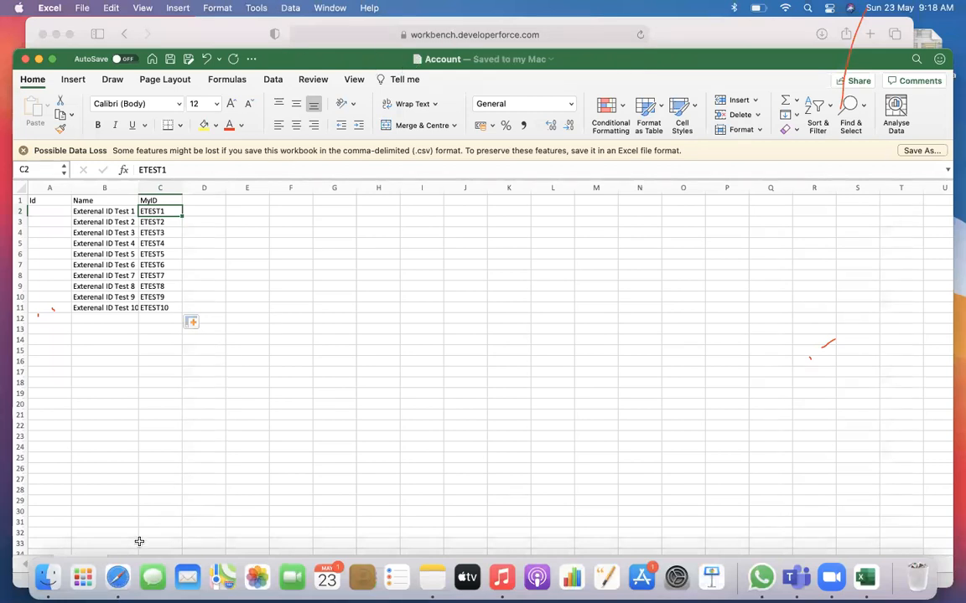
click(118, 577)
Upload Account.csv from Downloads as the source file for the Account insert and proceed to the field mapping
mouse_move(493, 87)
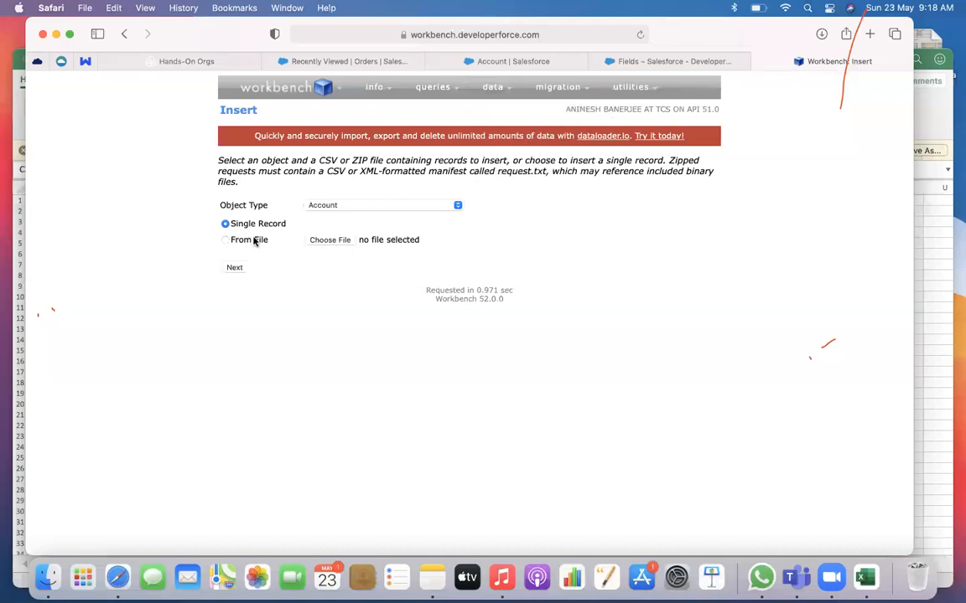
click(333, 241)
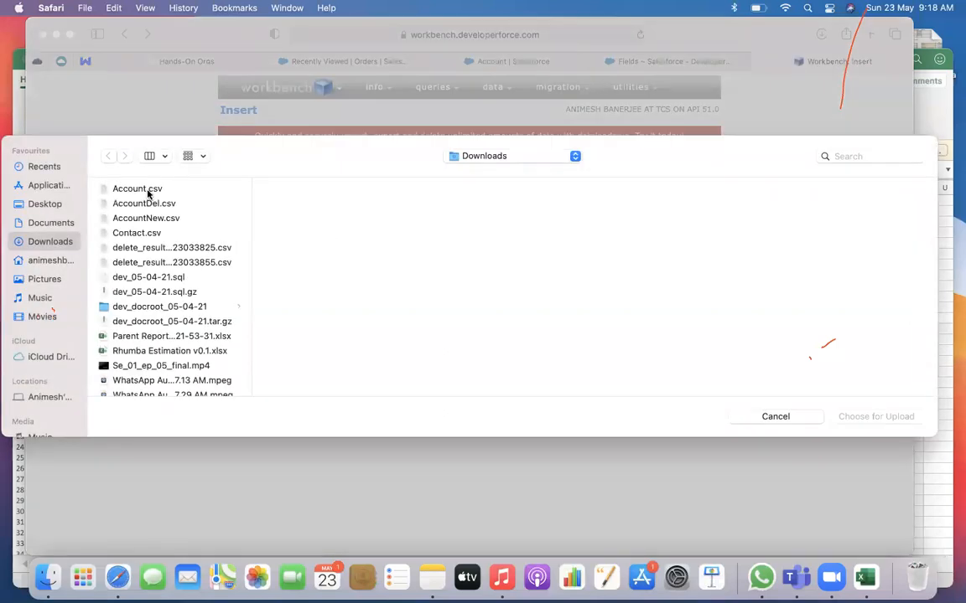
click(146, 189)
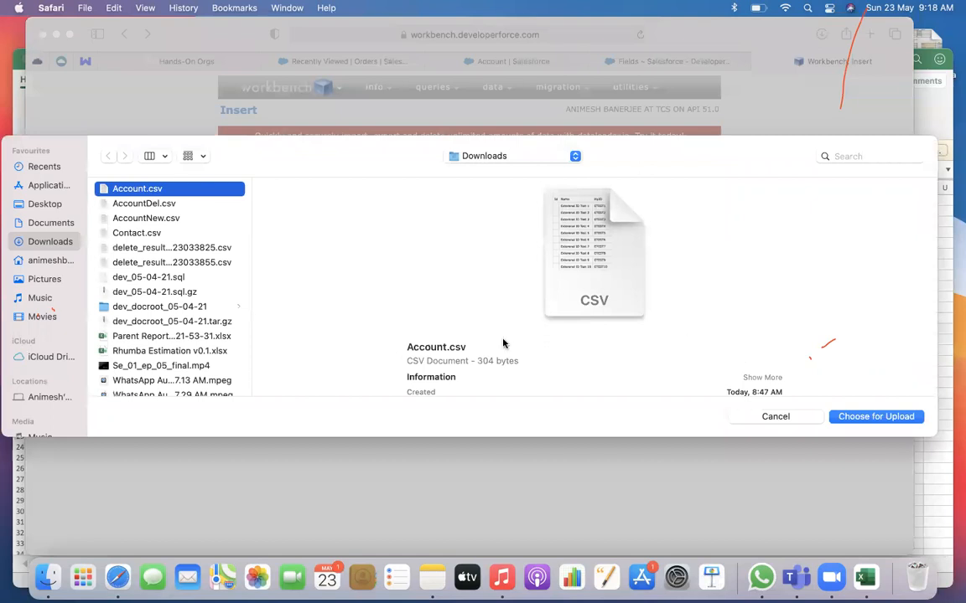
click(869, 418)
click(239, 268)
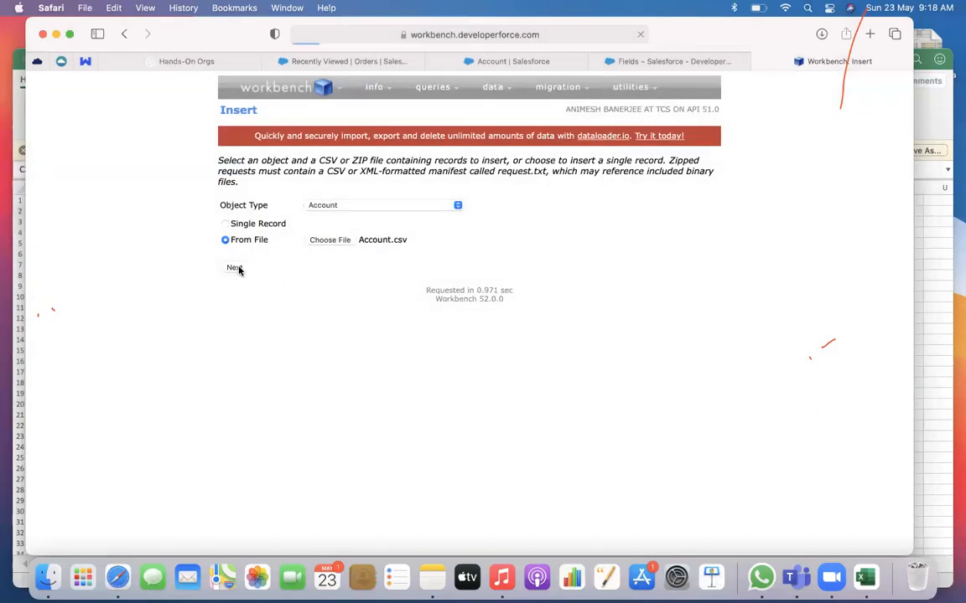
Look through the Account field mapping list for the MyID custom field
scroll(467, 310, down, 2)
scroll(467, 310, down, 6)
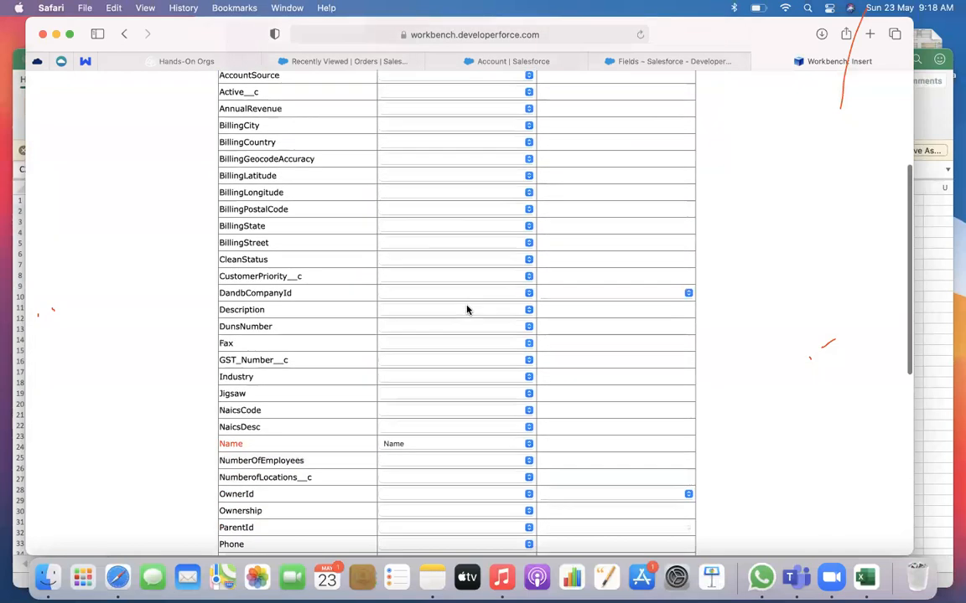
scroll(388, 353, down, 8)
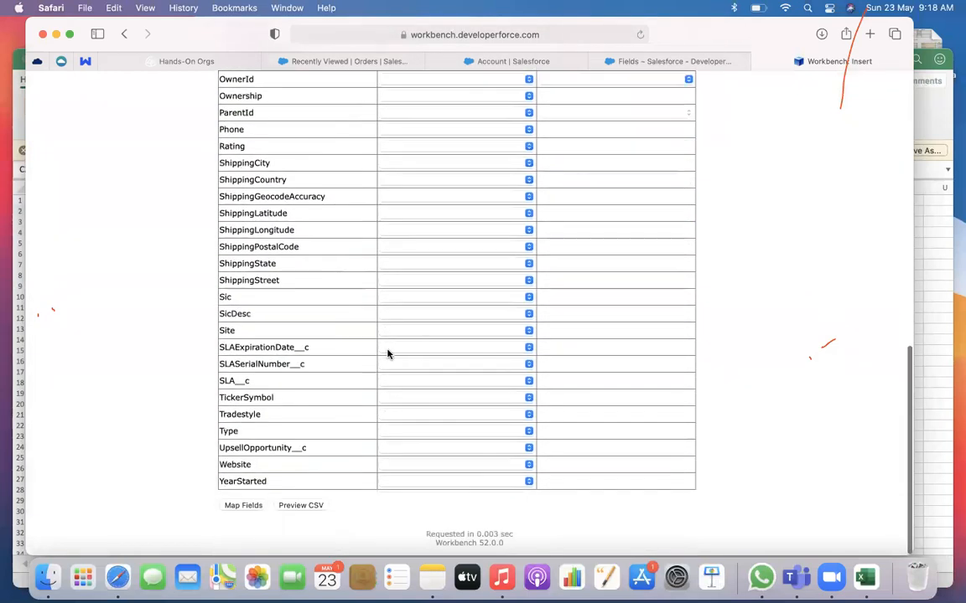
scroll(388, 353, up, 9)
scroll(387, 353, up, 2)
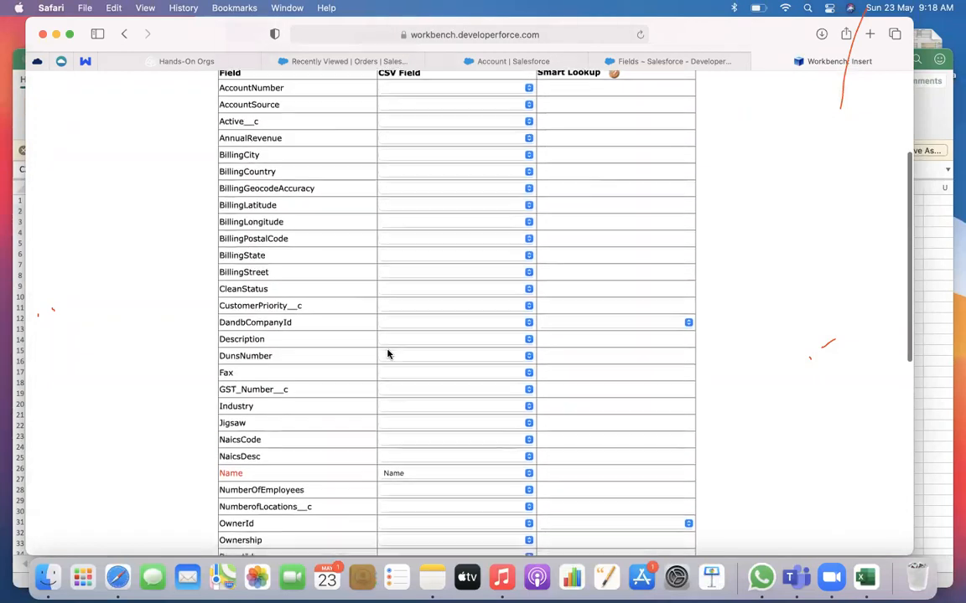
scroll(387, 353, down, 7)
scroll(387, 353, down, 4)
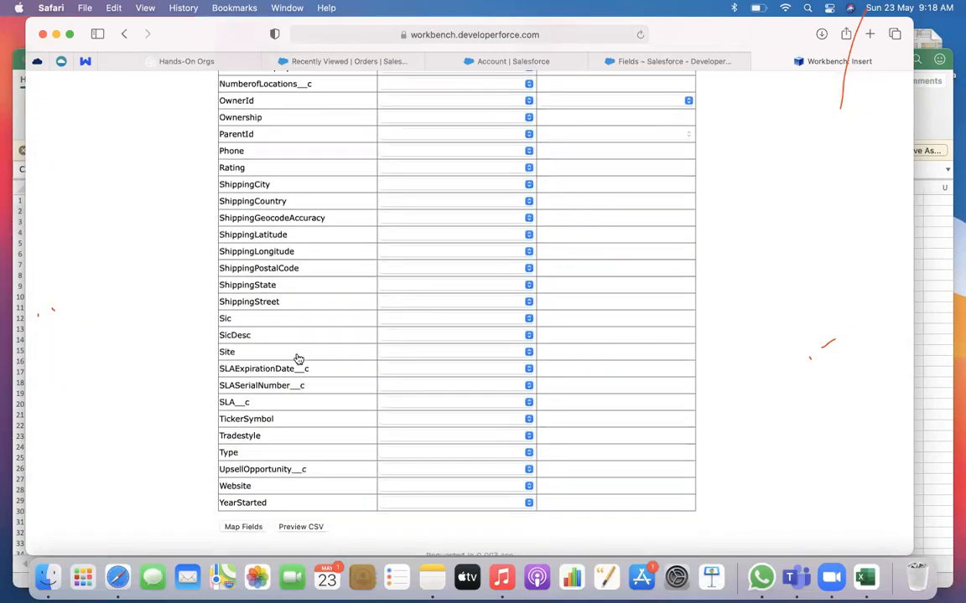
key(super+f)
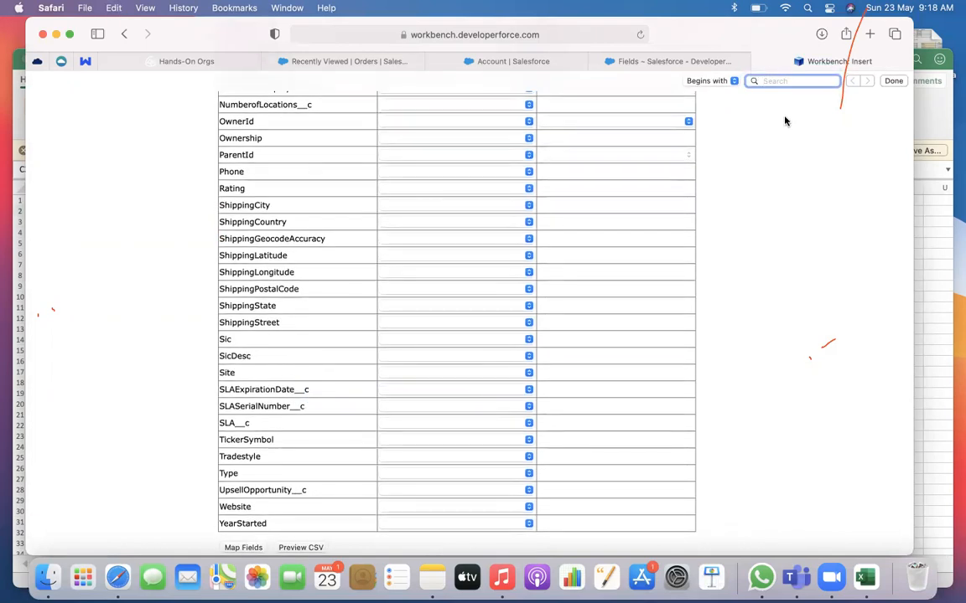
Close the Workbench page, reopen workbench.developerforce.com in a new tab, and log in with Salesforce after agreeing to the terms of service
click(758, 63)
click(594, 63)
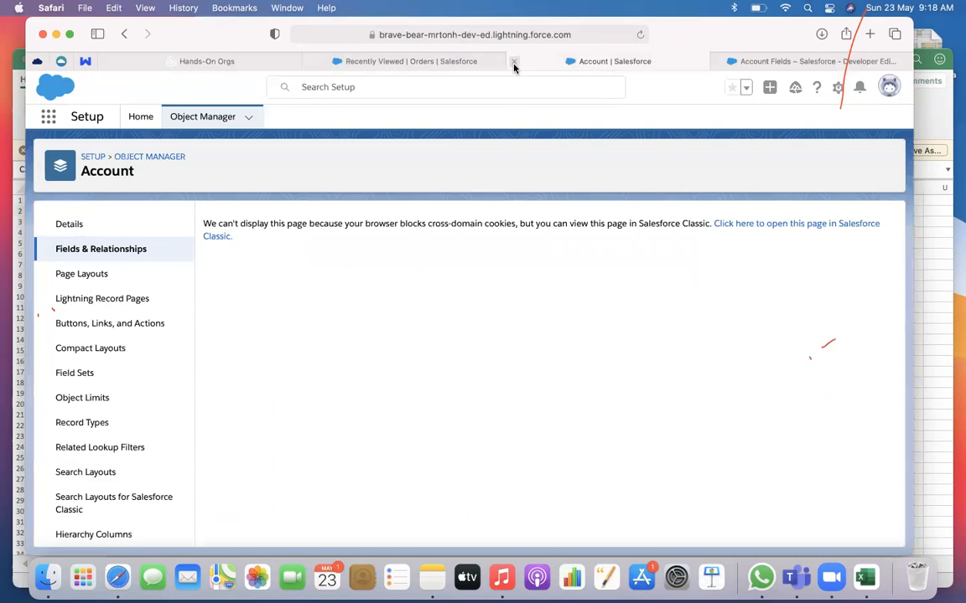
click(393, 63)
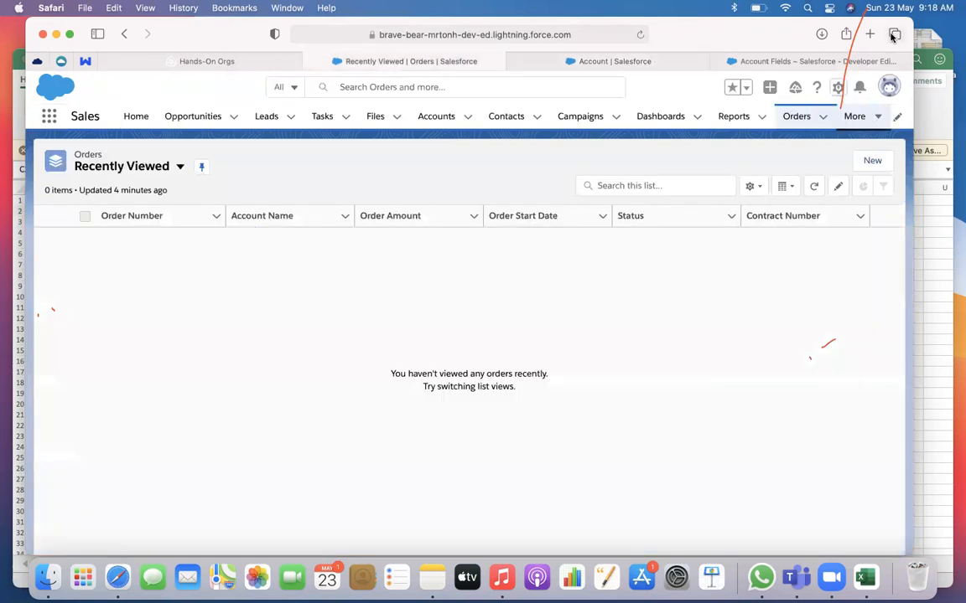
key(super+t)
text(workbench.developerforce.com)
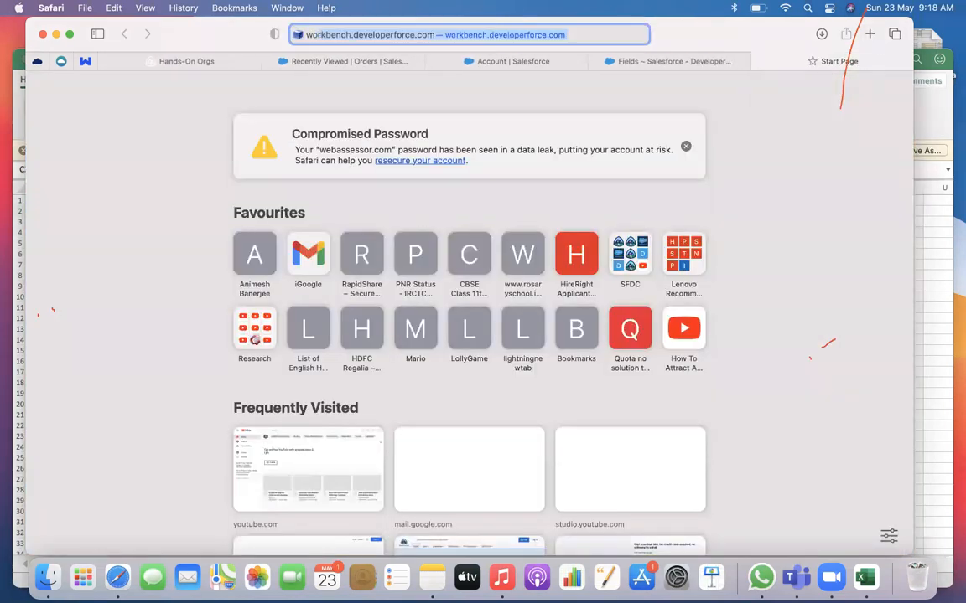
key(Return)
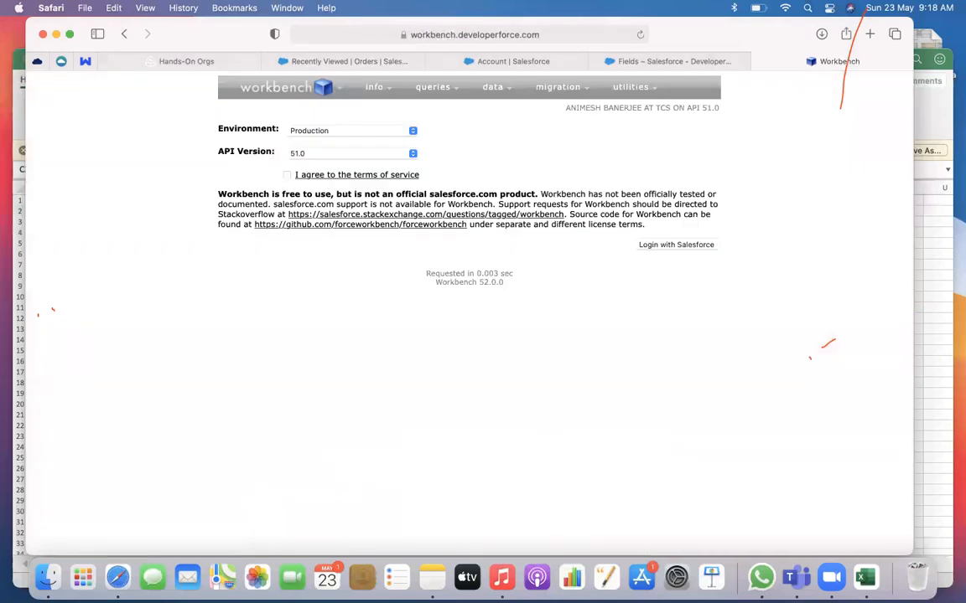
click(286, 175)
click(669, 250)
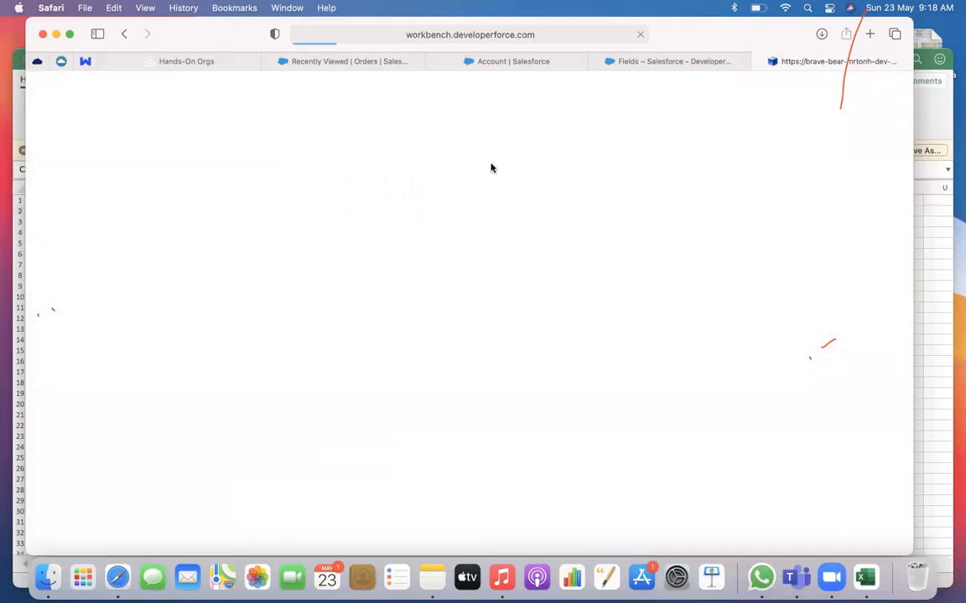
Start a data Insert for the Account object from Account.csv in Downloads and proceed to the field mapping
mouse_move(499, 92)
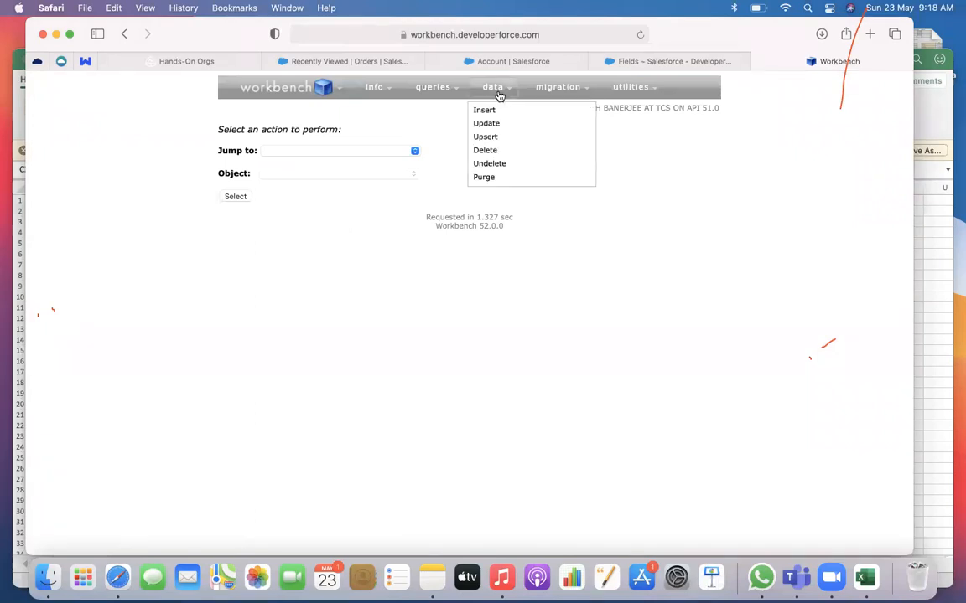
click(486, 114)
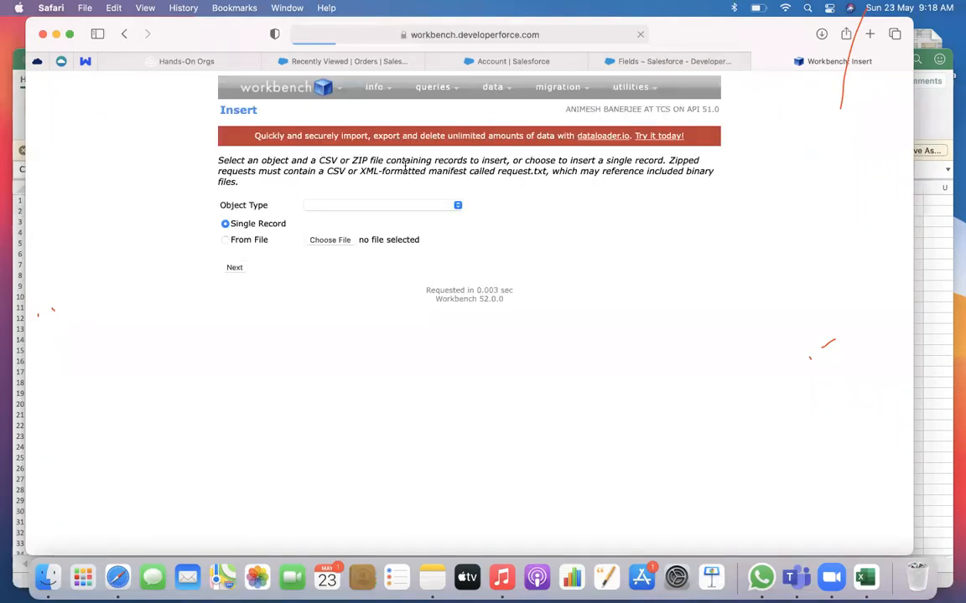
click(259, 241)
click(322, 207)
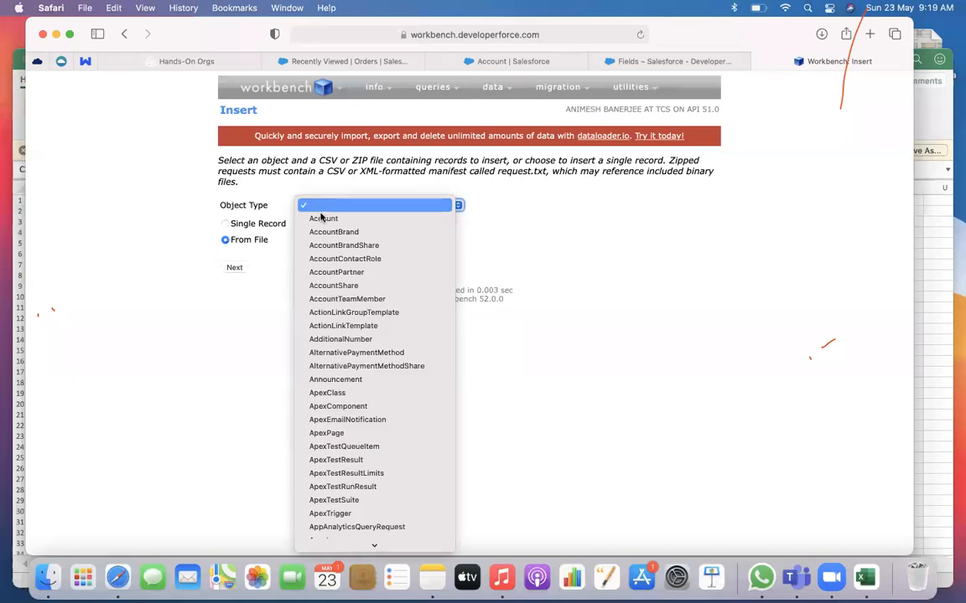
click(322, 219)
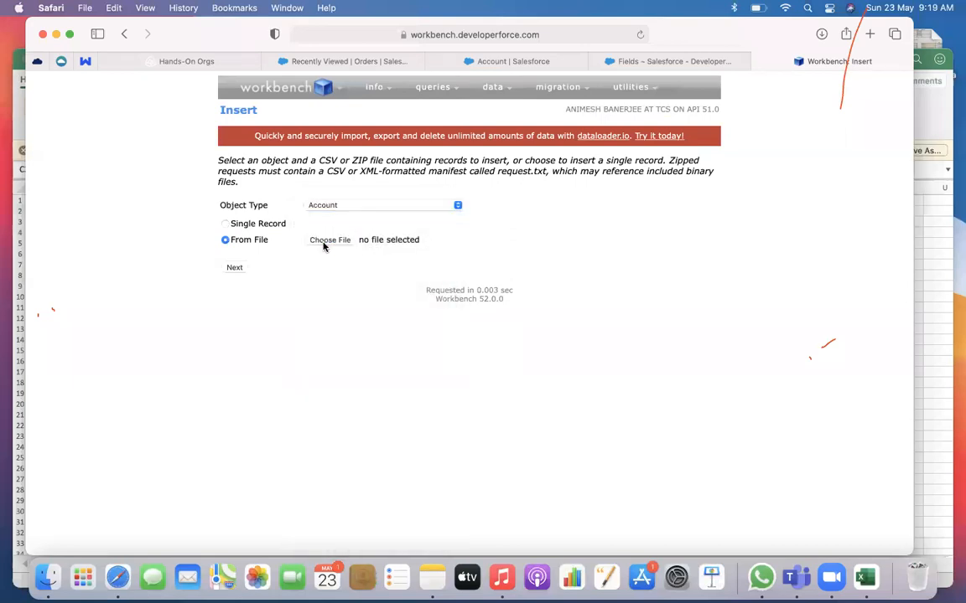
click(327, 241)
click(164, 191)
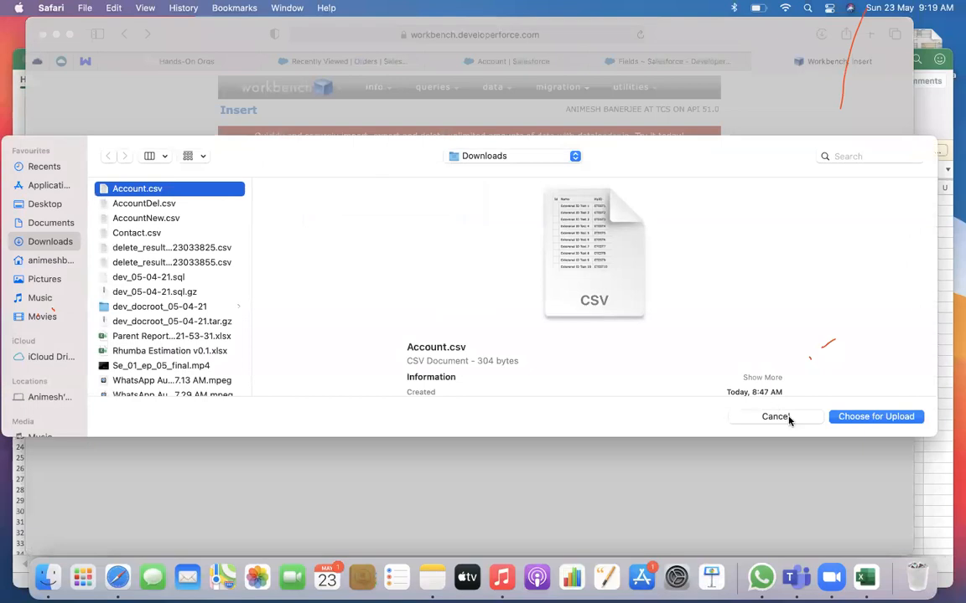
click(864, 416)
click(236, 269)
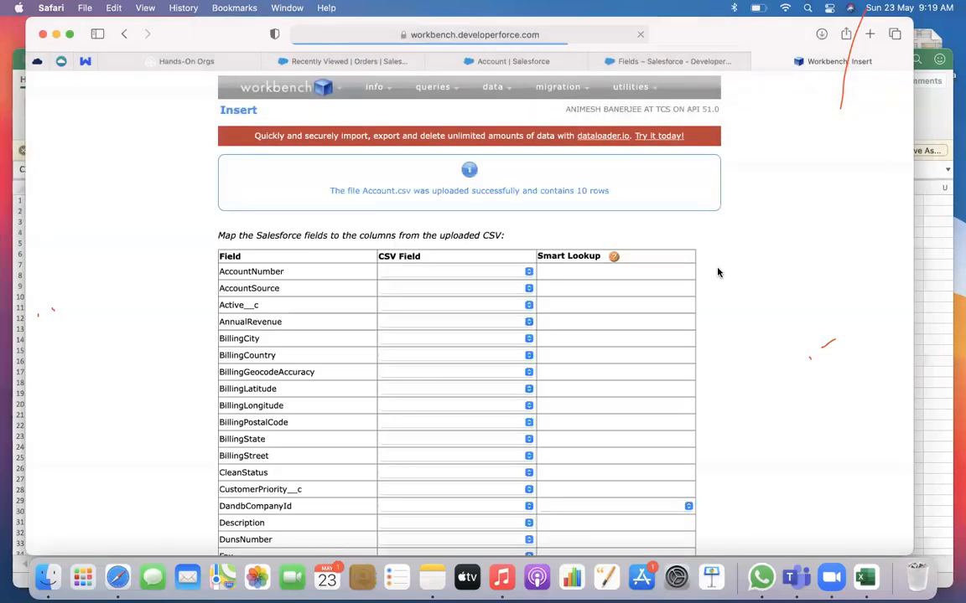
Find the MyID__c field in the mapping list and map it to the MyID CSV column
scroll(717, 272, down, 5)
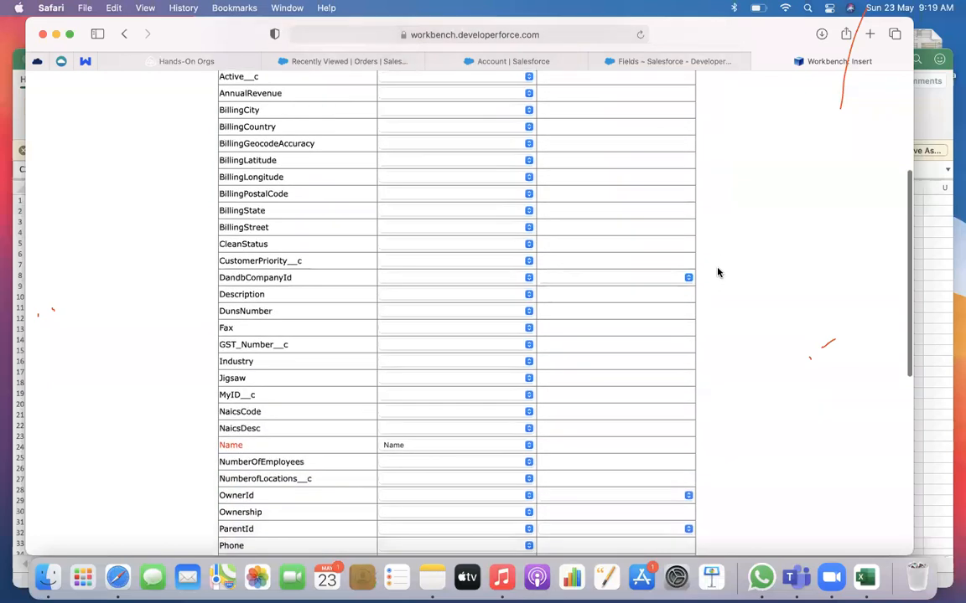
scroll(717, 273, down, 10)
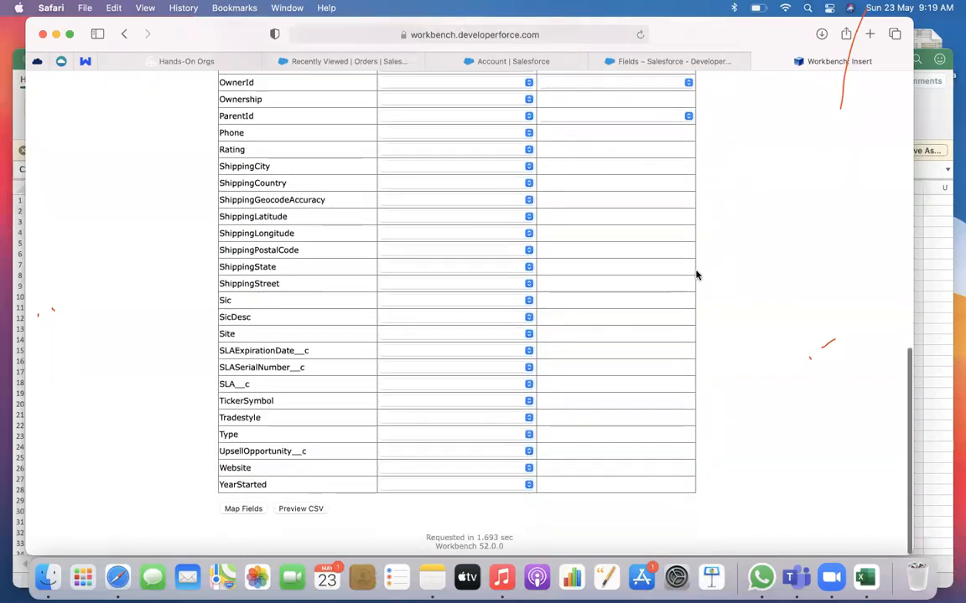
key(super+f)
text(my)
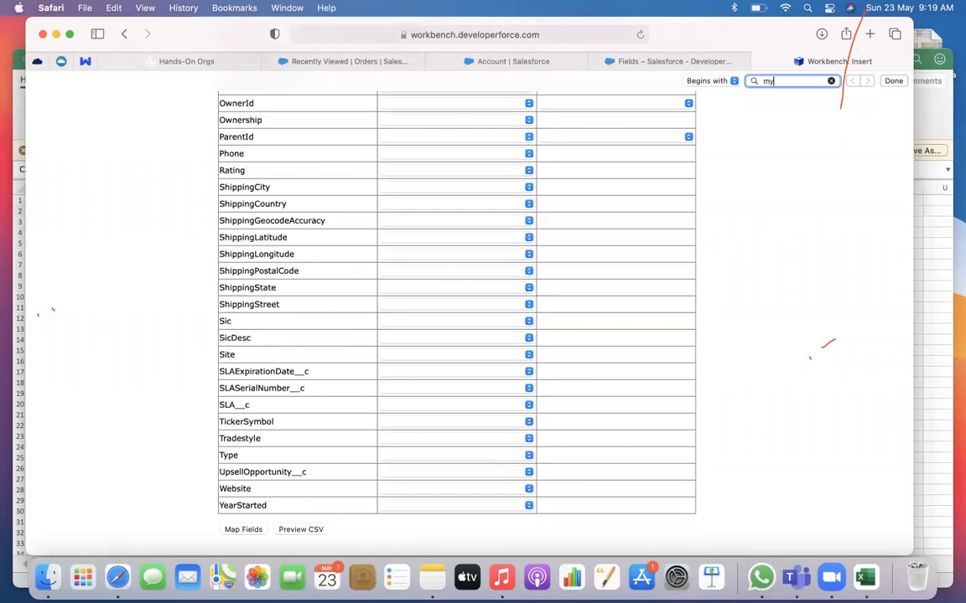
click(473, 327)
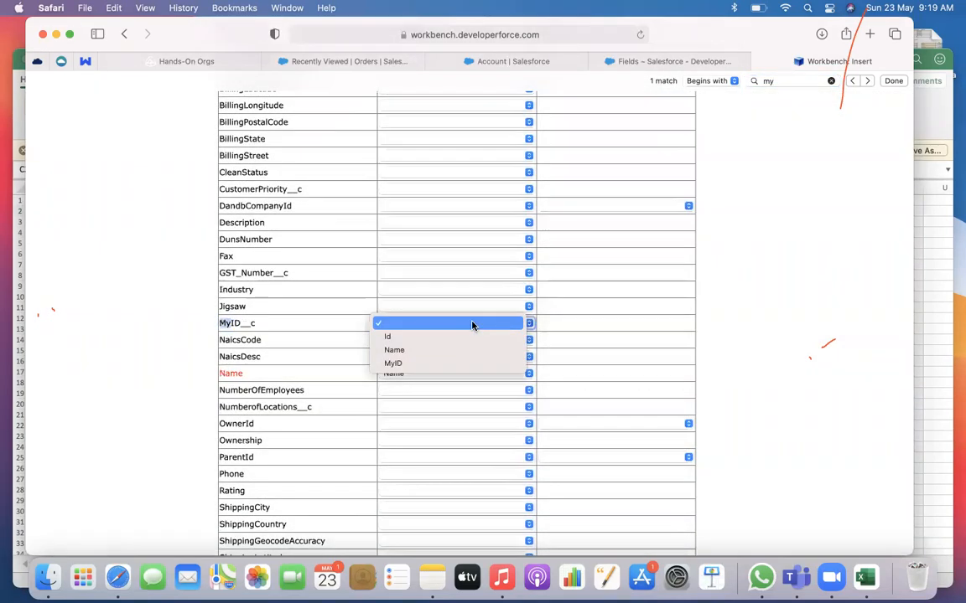
click(415, 365)
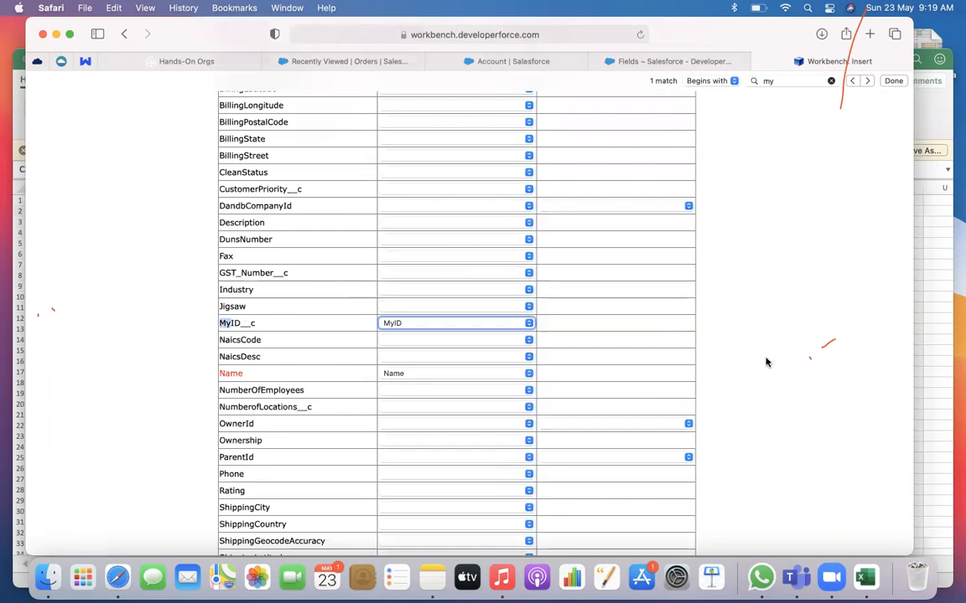
Submit the field mapping and confirm the insert of the Account records
scroll(765, 362, down, 5)
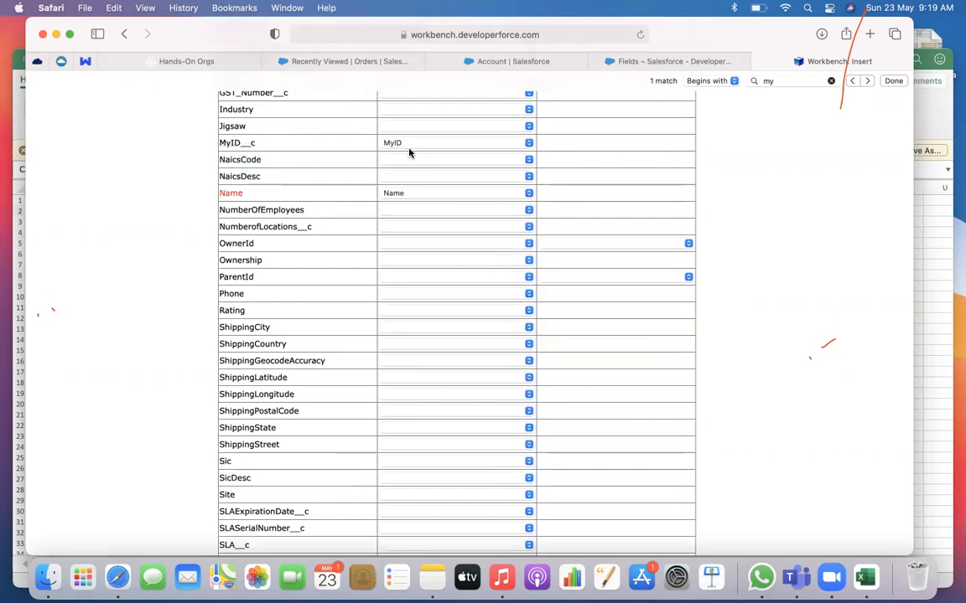
scroll(510, 302, down, 5)
click(236, 510)
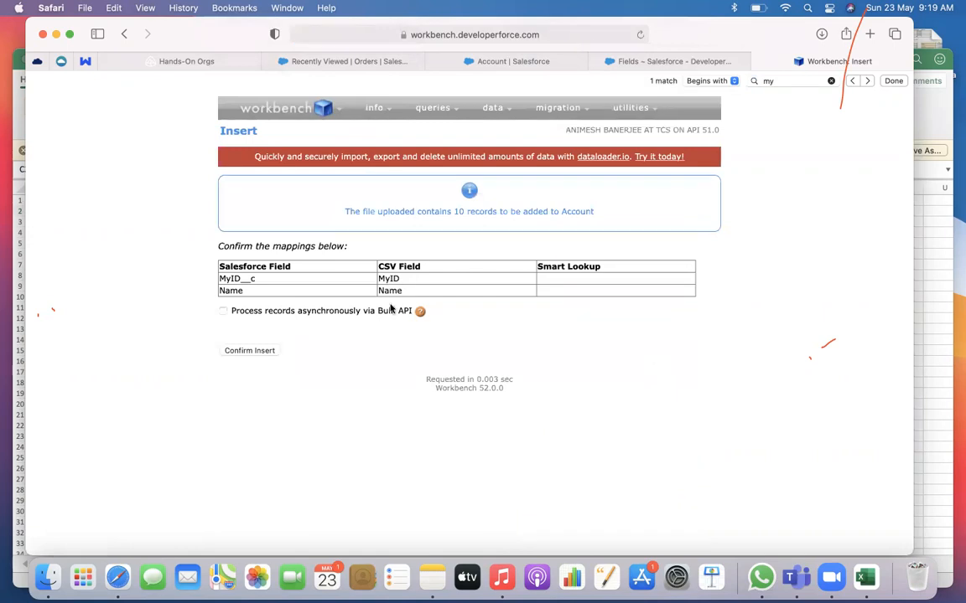
click(259, 352)
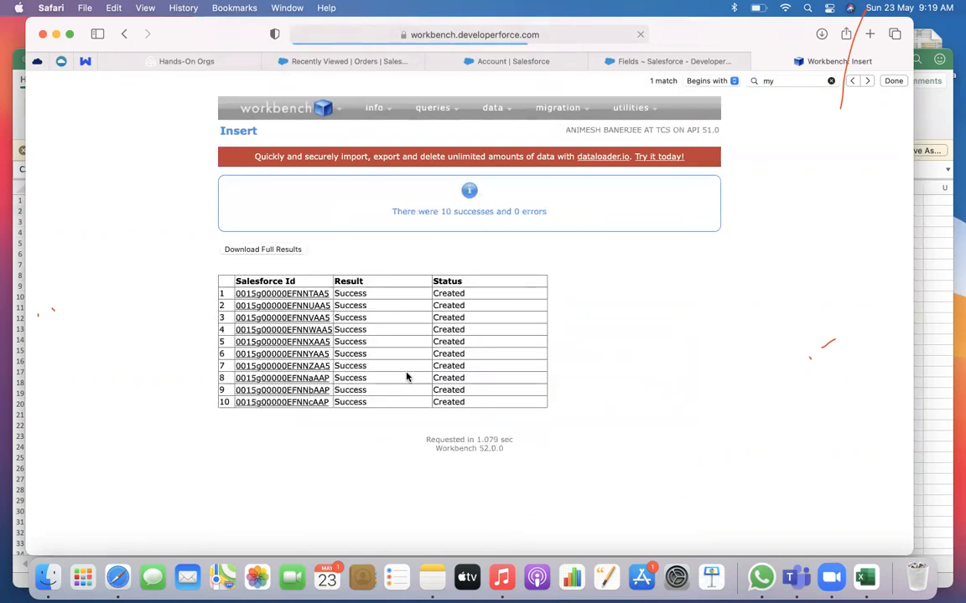
Return to the Salesforce Sales app and open the Accounts tab's All Accounts list view
click(449, 62)
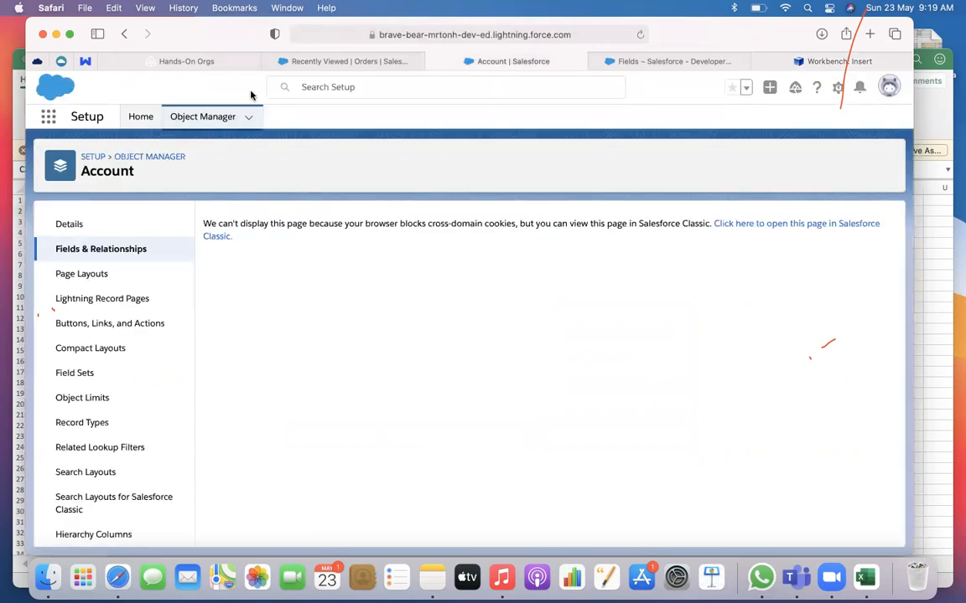
click(374, 67)
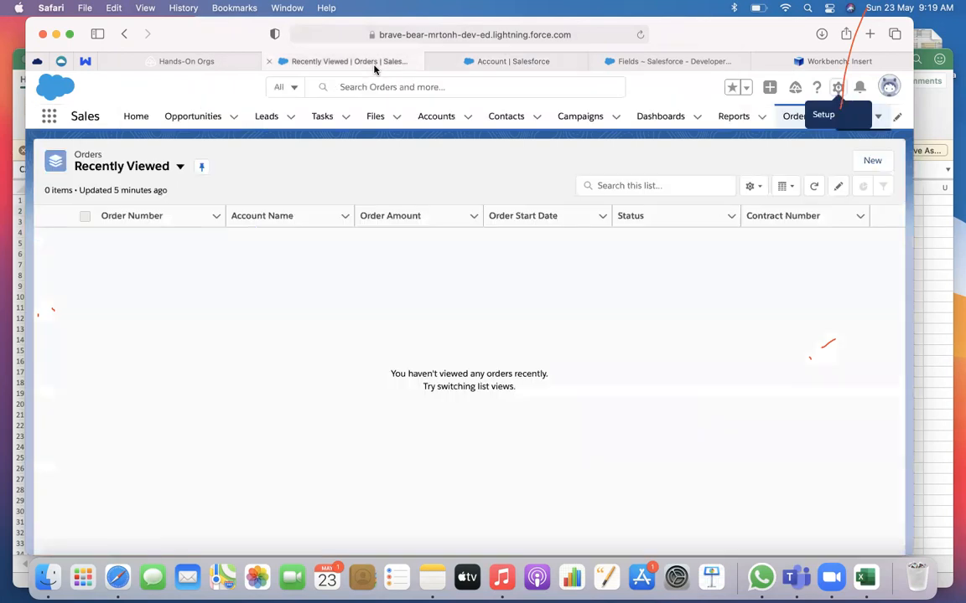
click(437, 118)
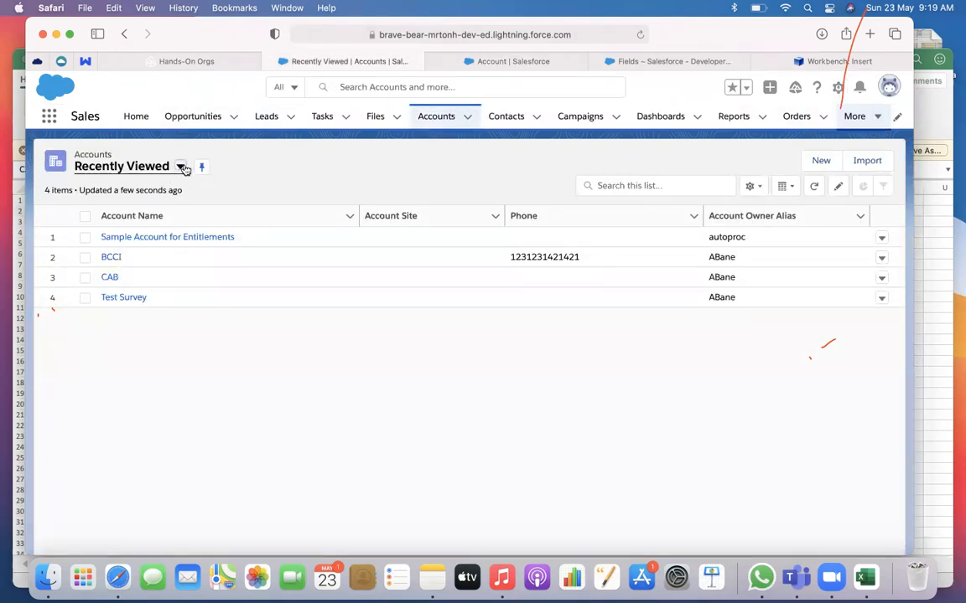
click(181, 167)
click(127, 210)
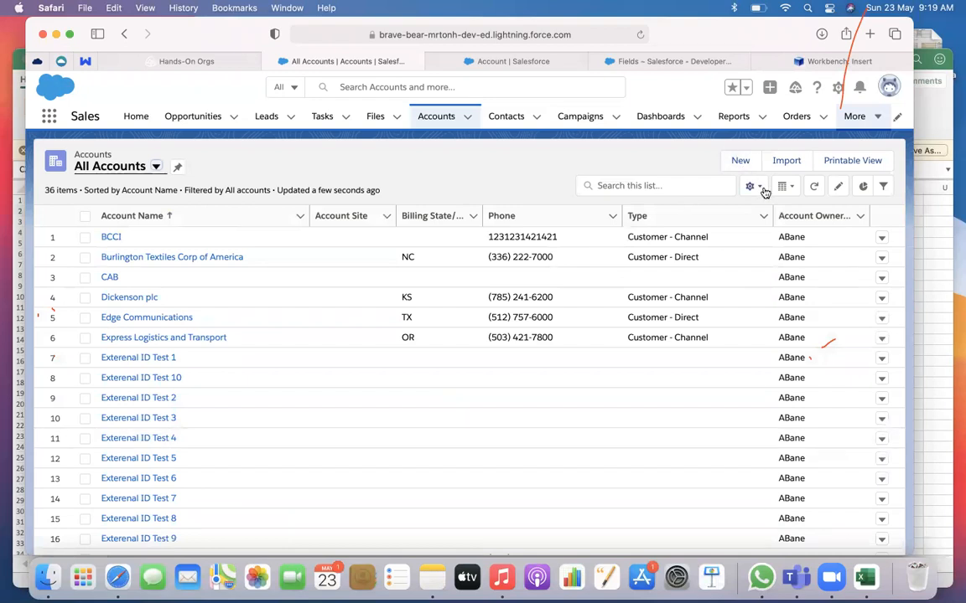
Add MyID to the visible fields of the All Accounts list view, place it directly after Account Name, and save
click(755, 186)
click(710, 351)
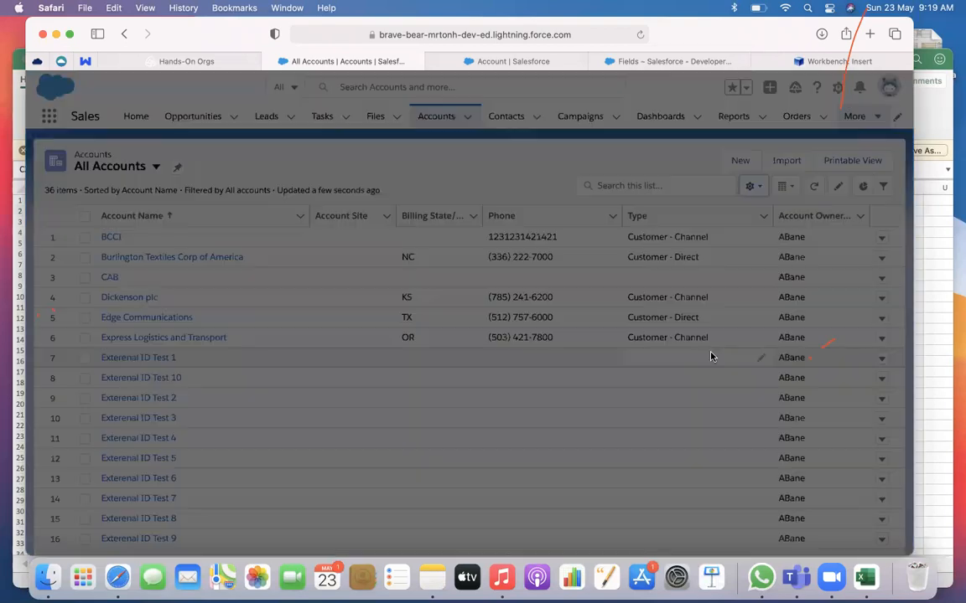
scroll(385, 331, down, 12)
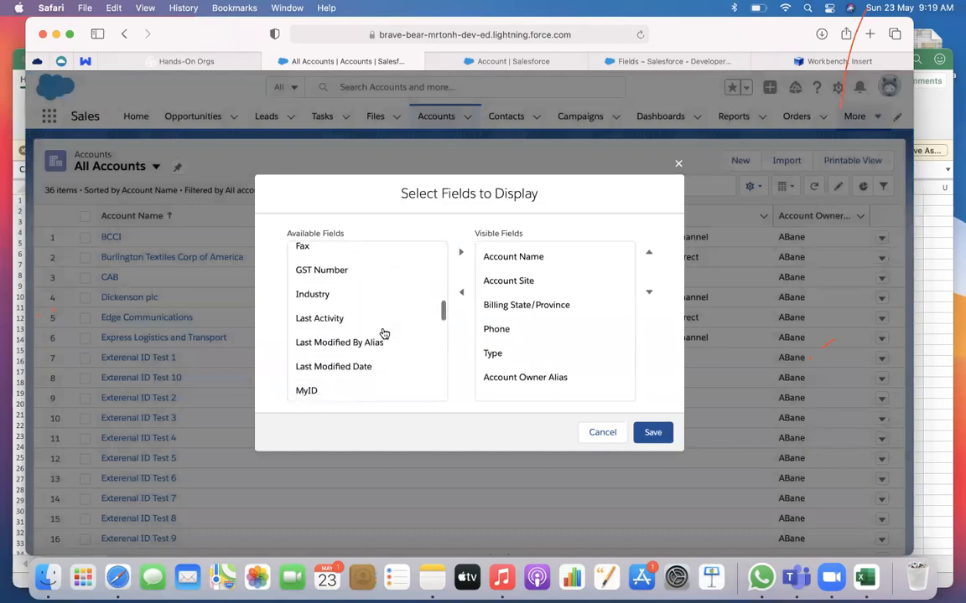
click(347, 308)
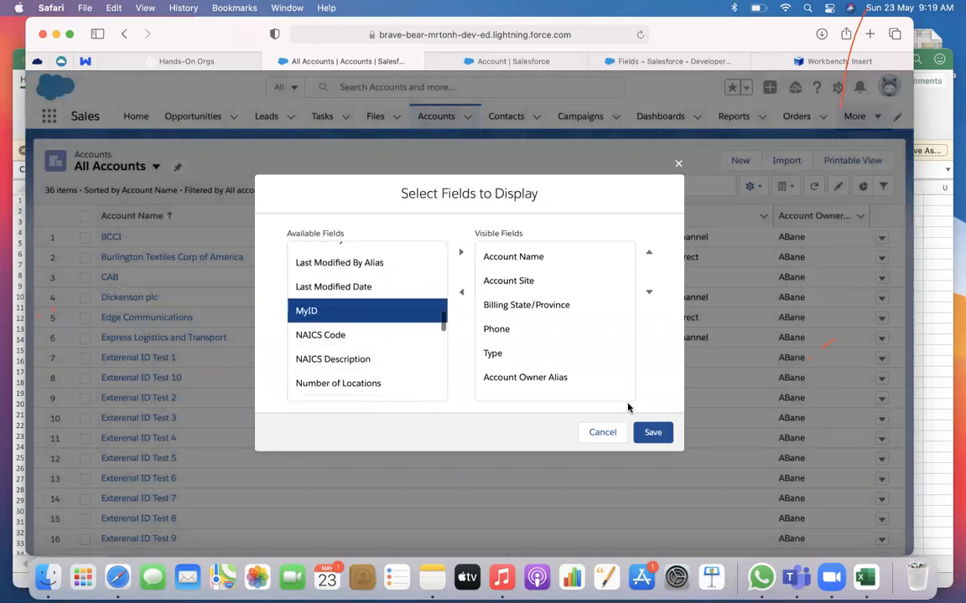
click(461, 253)
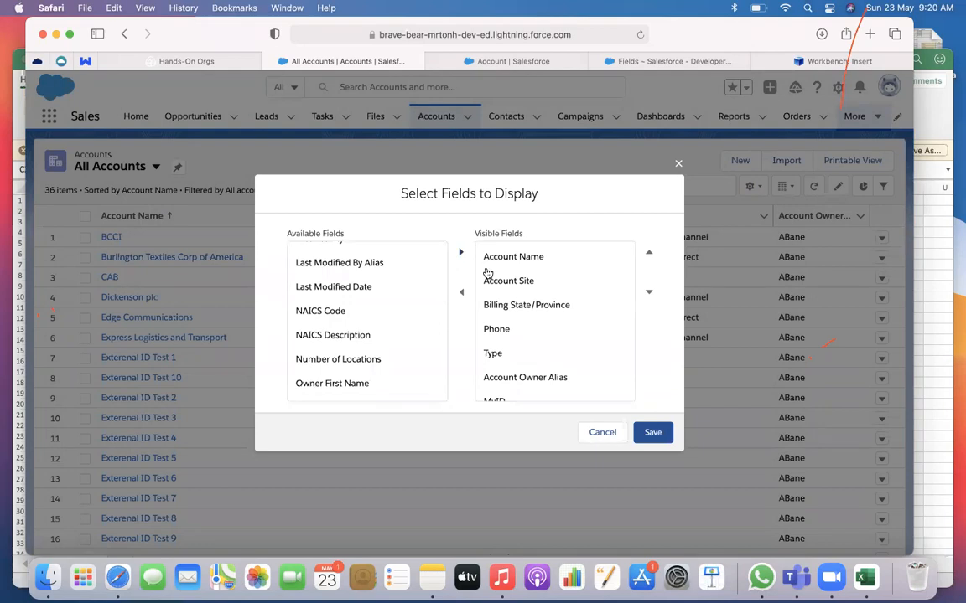
click(505, 401)
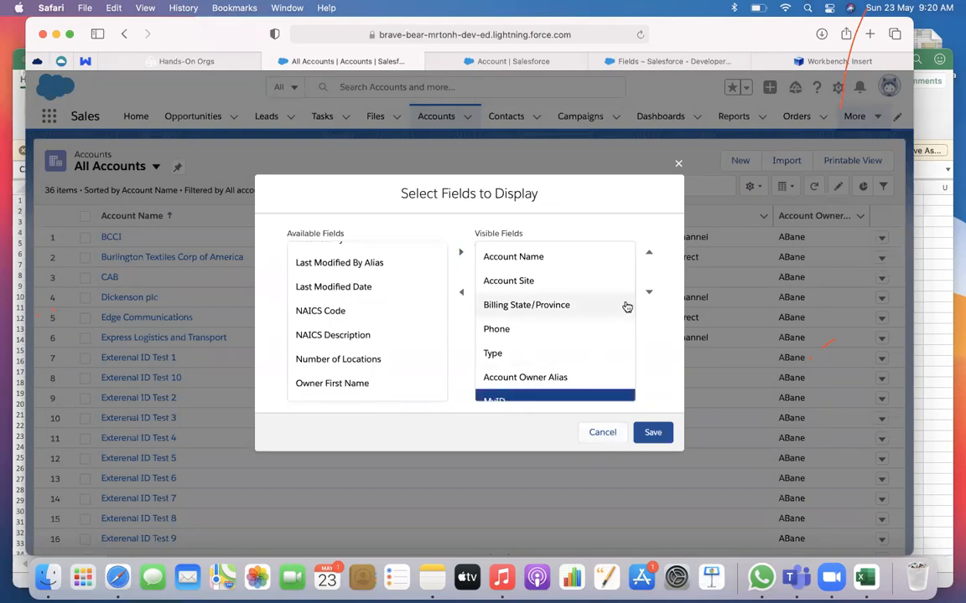
click(649, 253)
click(650, 253)
click(649, 253)
click(650, 253)
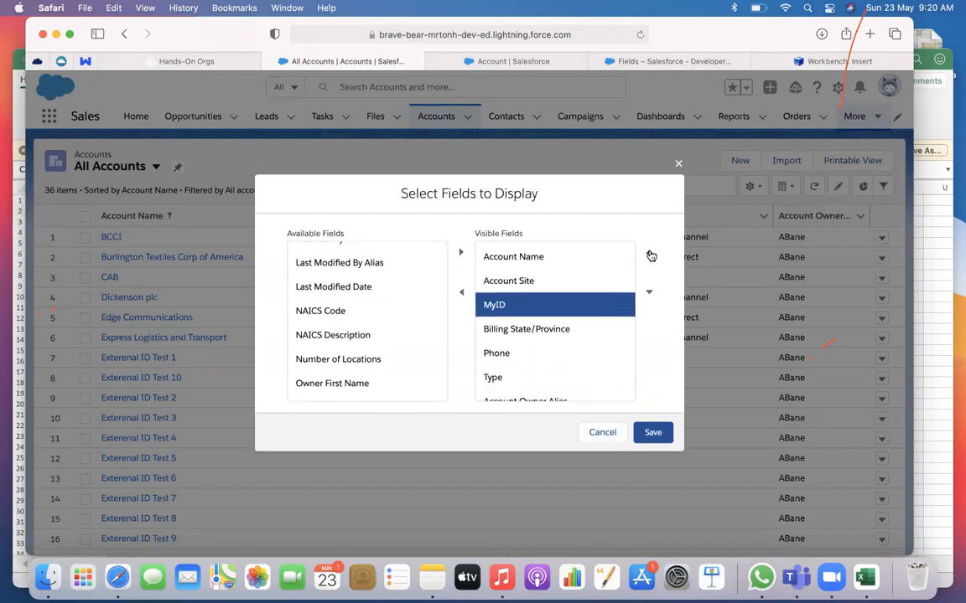
click(649, 253)
click(653, 432)
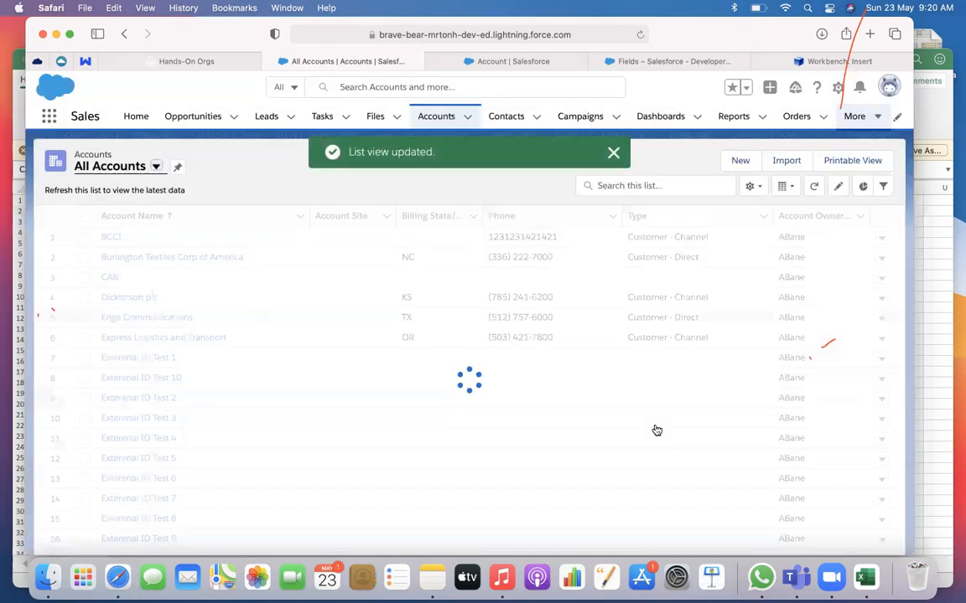
Review the MyID values of the inserted test accounts and close the Account setup and Account Fields browser pages
scroll(430, 414, down, 5)
scroll(329, 403, up, 2)
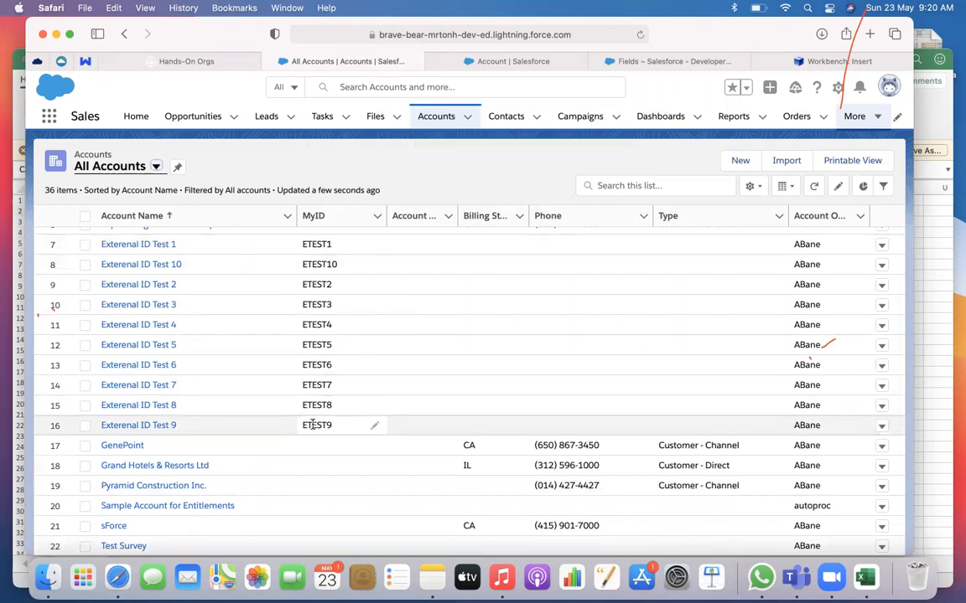
click(515, 61)
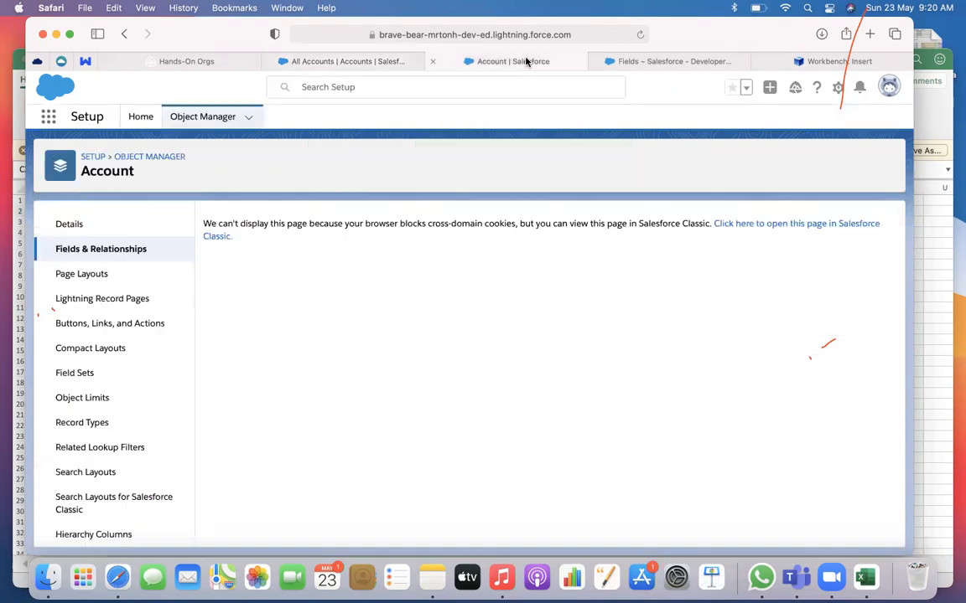
click(650, 64)
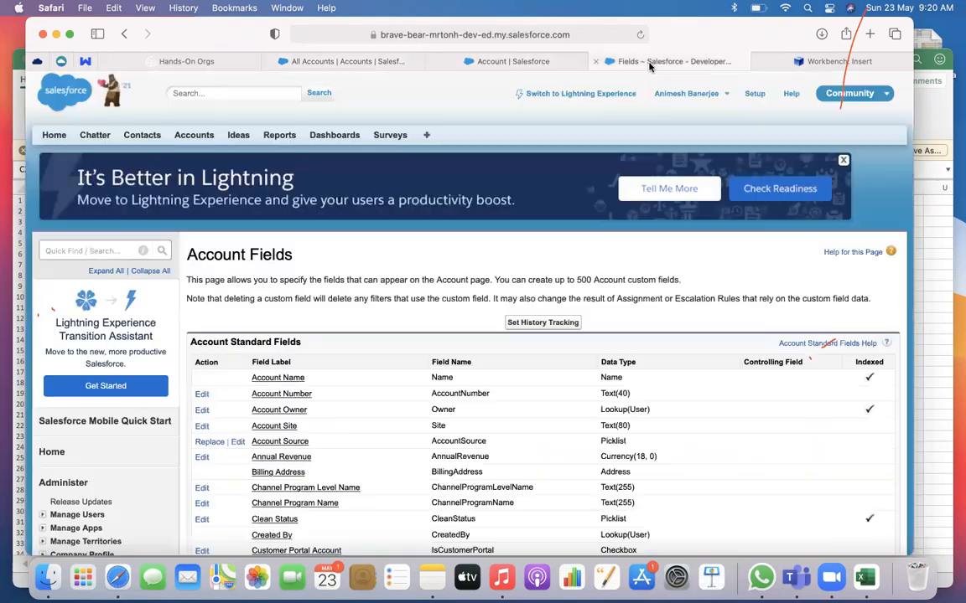
click(595, 62)
click(433, 62)
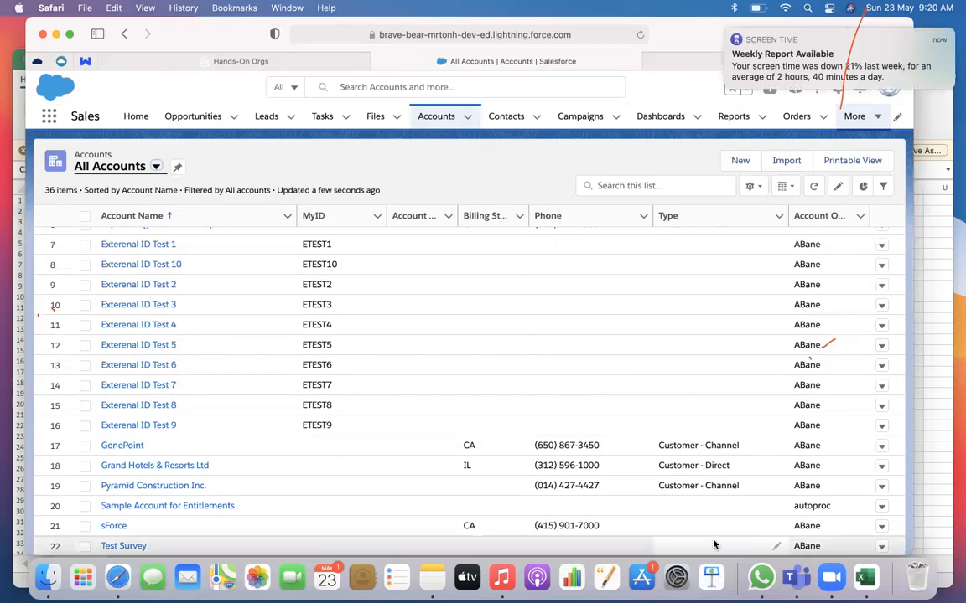
Switch to Finder and open Contact.csv from Downloads in Microsoft Excel
click(865, 576)
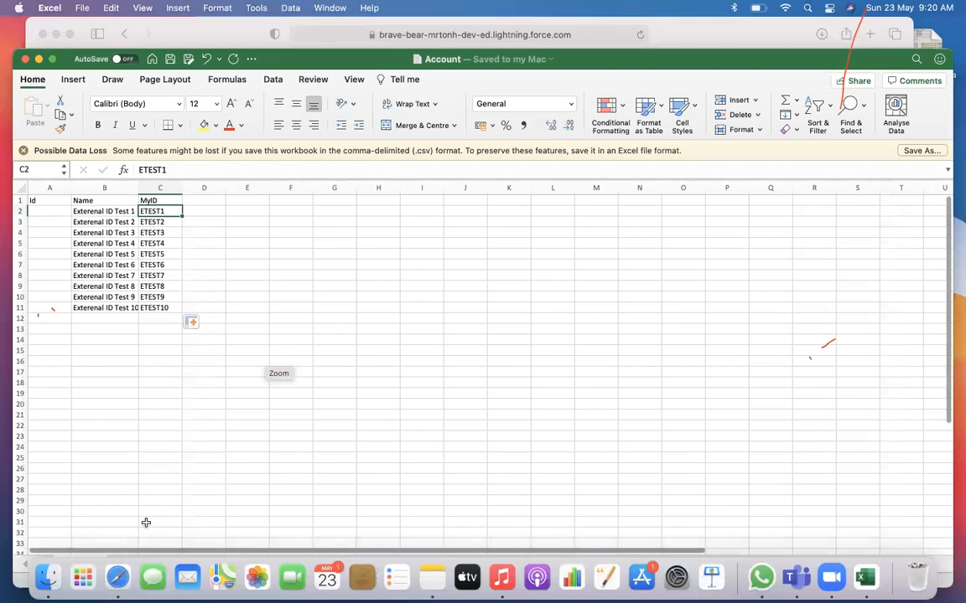
click(47, 577)
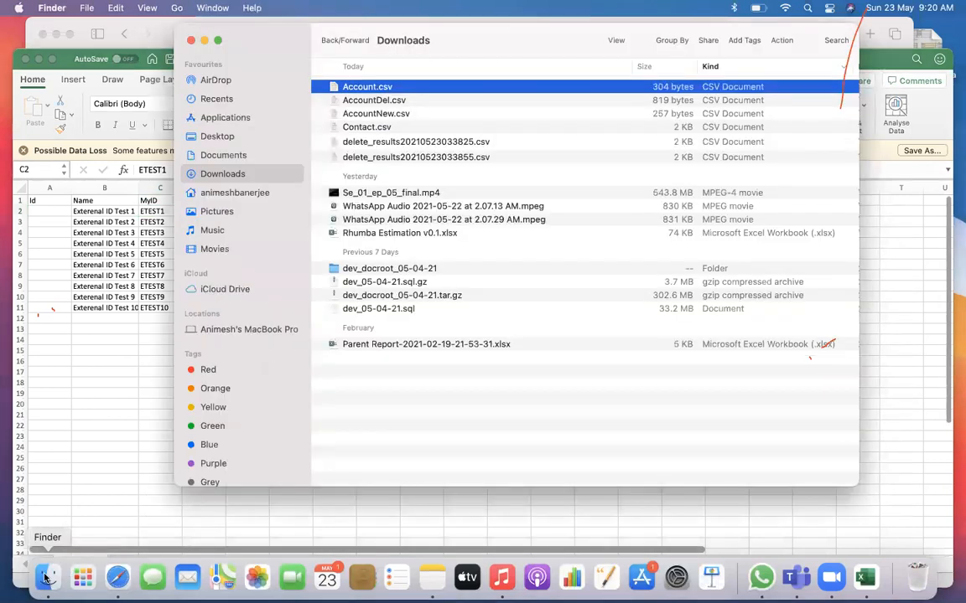
click(377, 130)
right_click(379, 130)
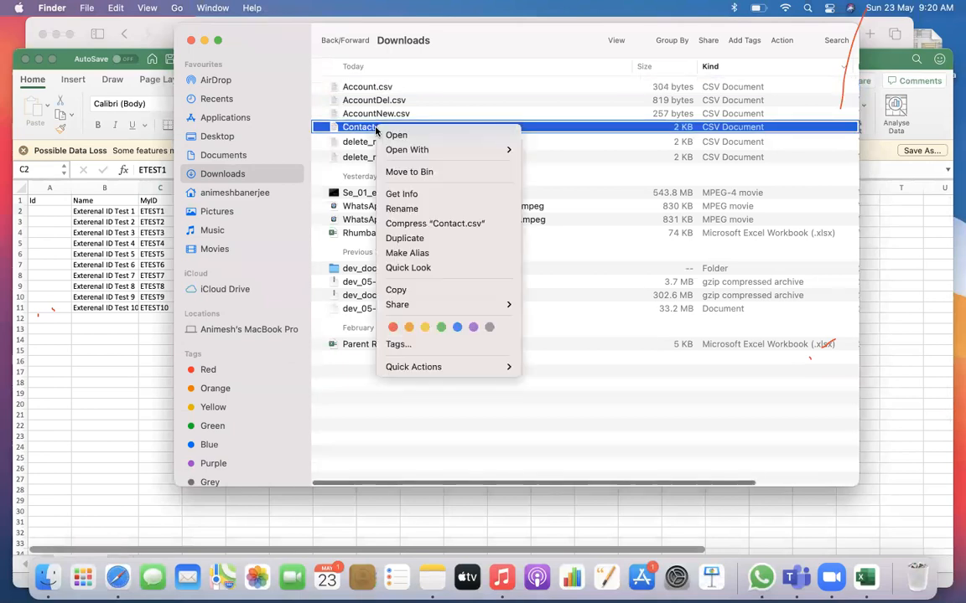
mouse_move(459, 150)
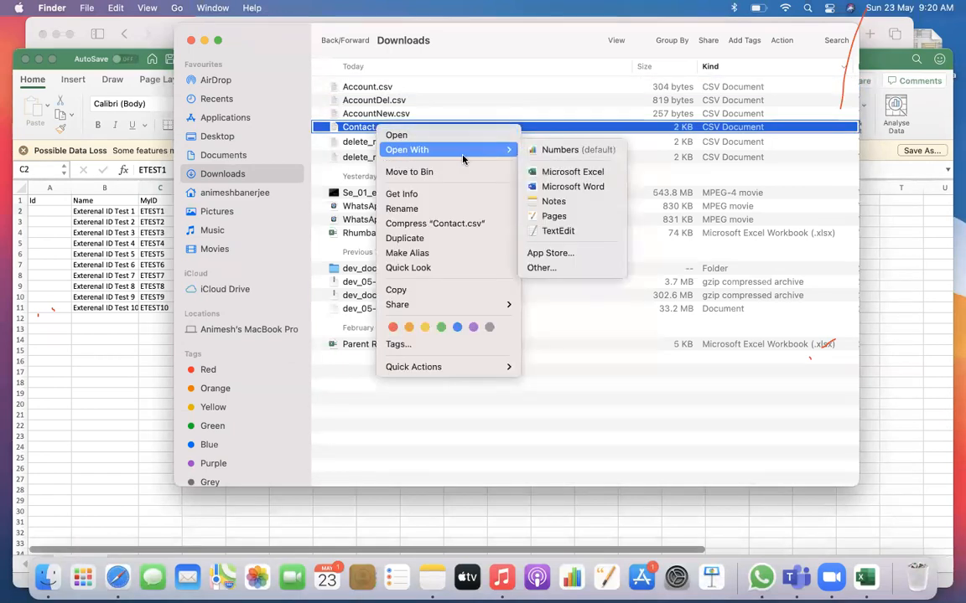
click(579, 172)
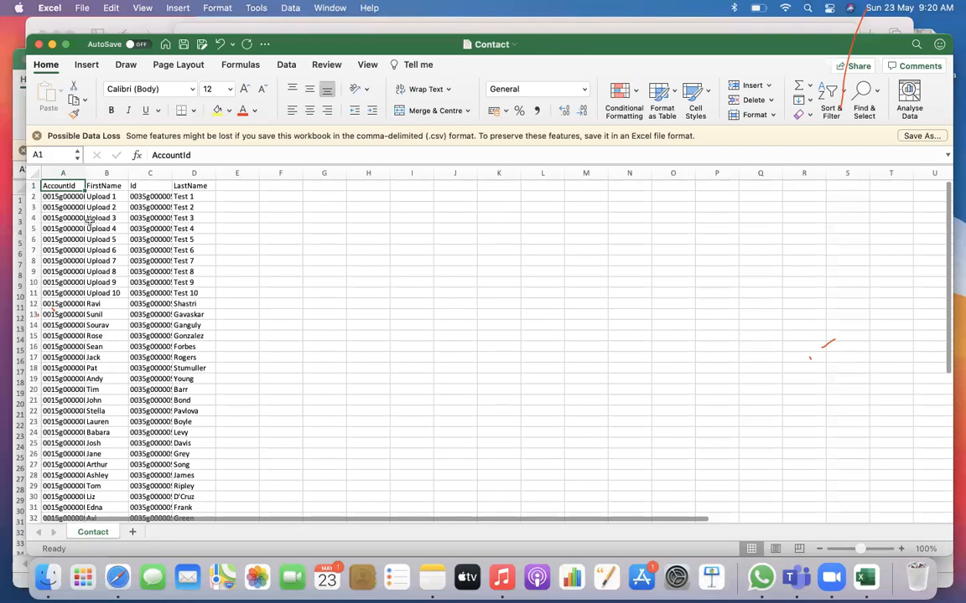
Clear all contact records below the header row in the Contact sheet
right_click(28, 195)
click(237, 255)
click(280, 271)
drag(31, 196, 30, 517)
key(Delete)
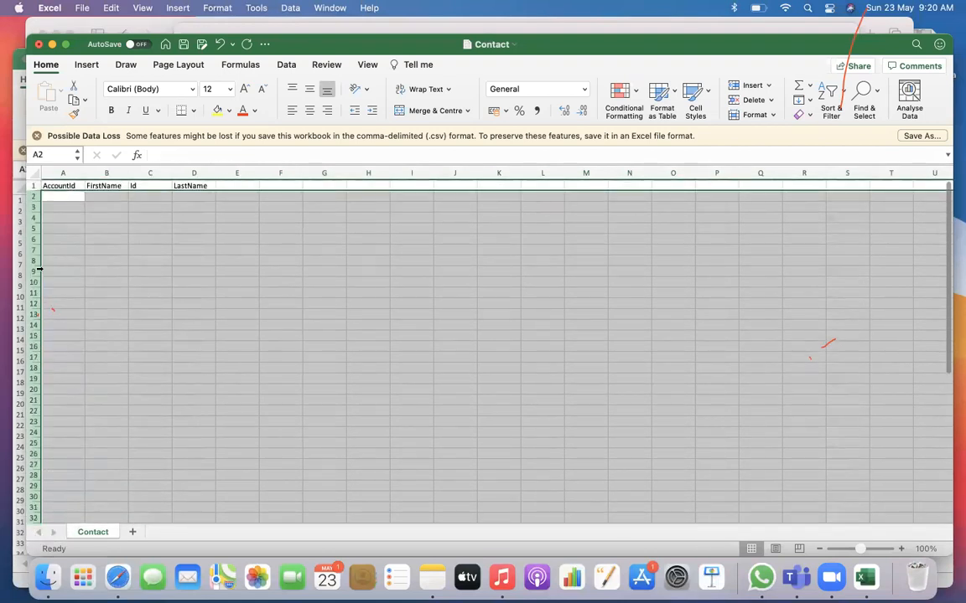
Enter FirstName External 1 and LastName Contact 1 in row 2, and fill both series down to External 10 and Contact 10
click(109, 196)
text(External)
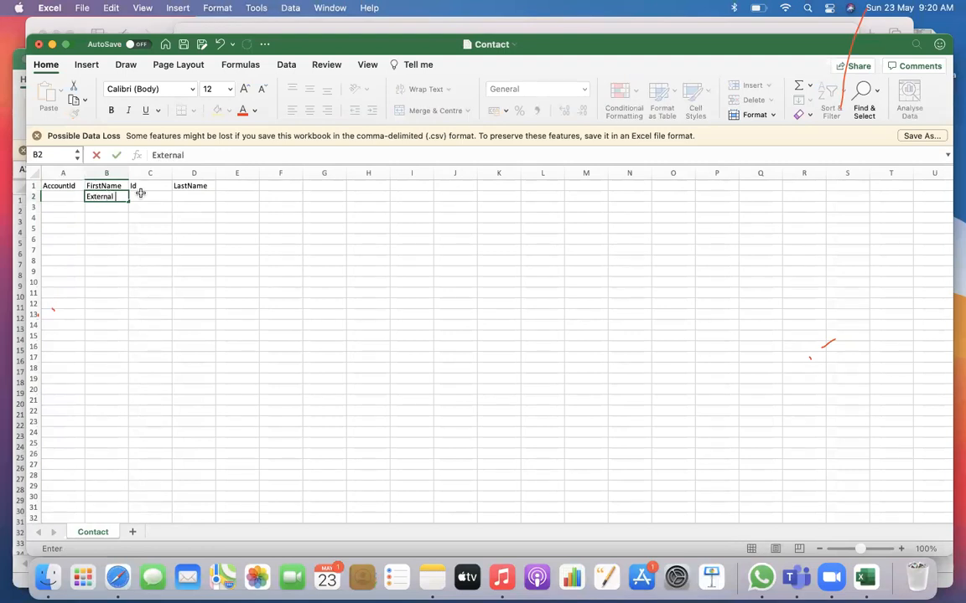
text(1)
click(184, 197)
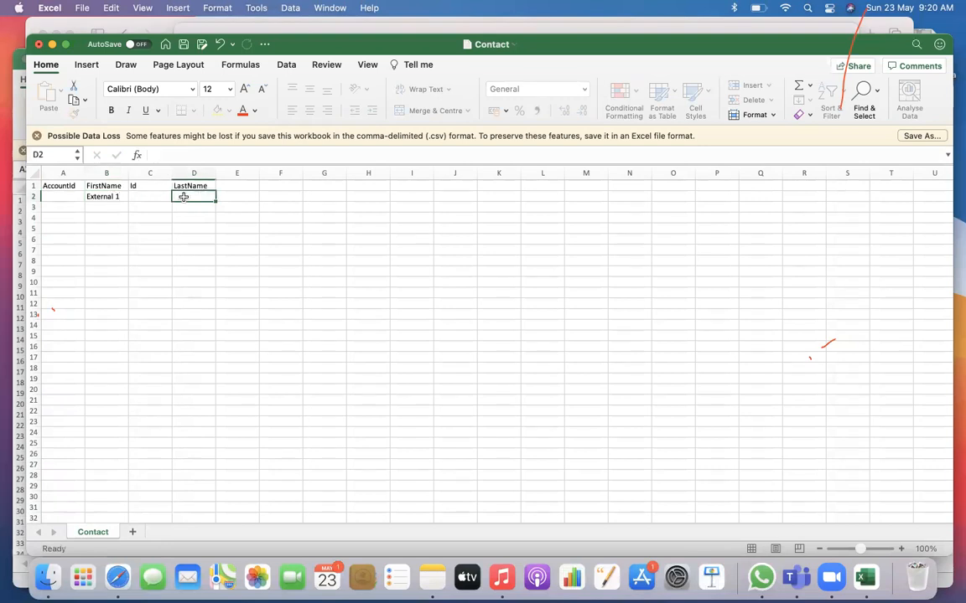
text(C)
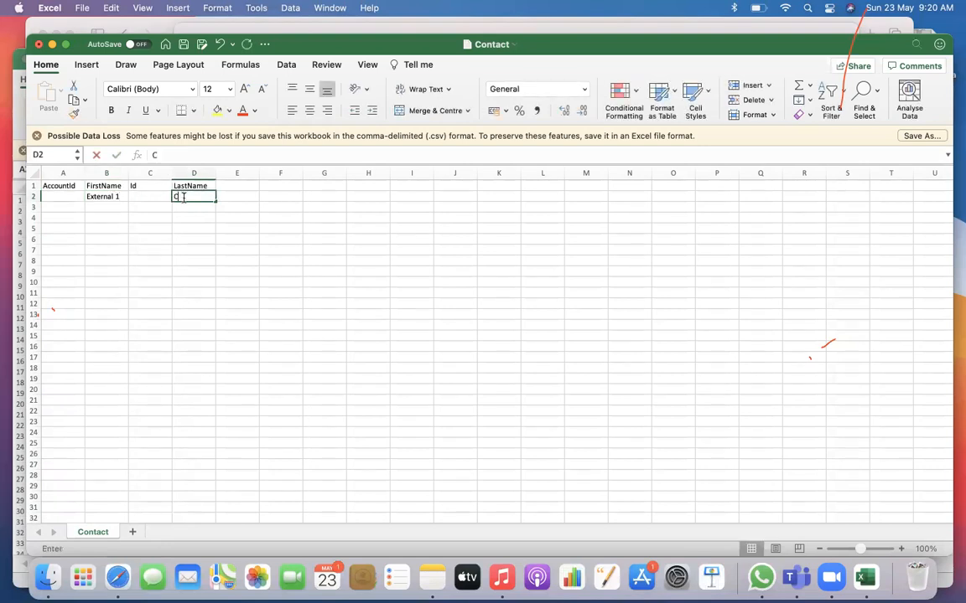
text(ontact 1)
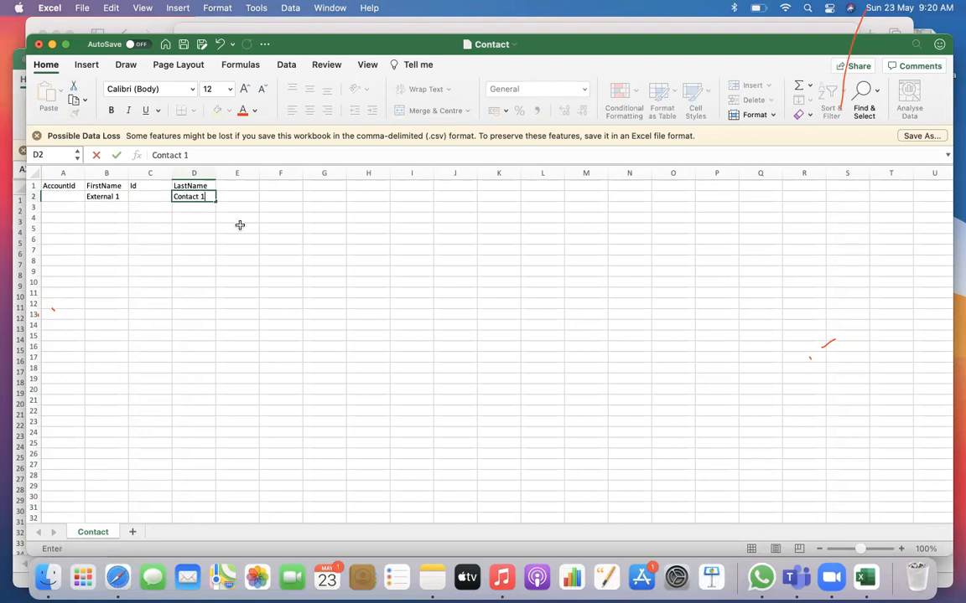
key(Return)
drag(103, 197, 215, 307)
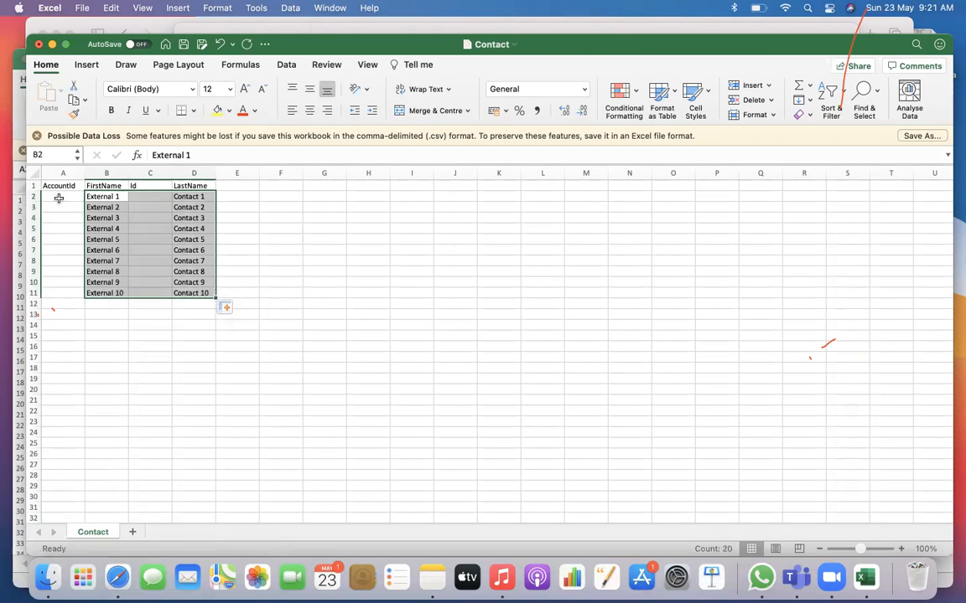
Open Account.csv from Downloads, copy the first MyID value ETEST1, and close the file without saving it as a new document
click(66, 196)
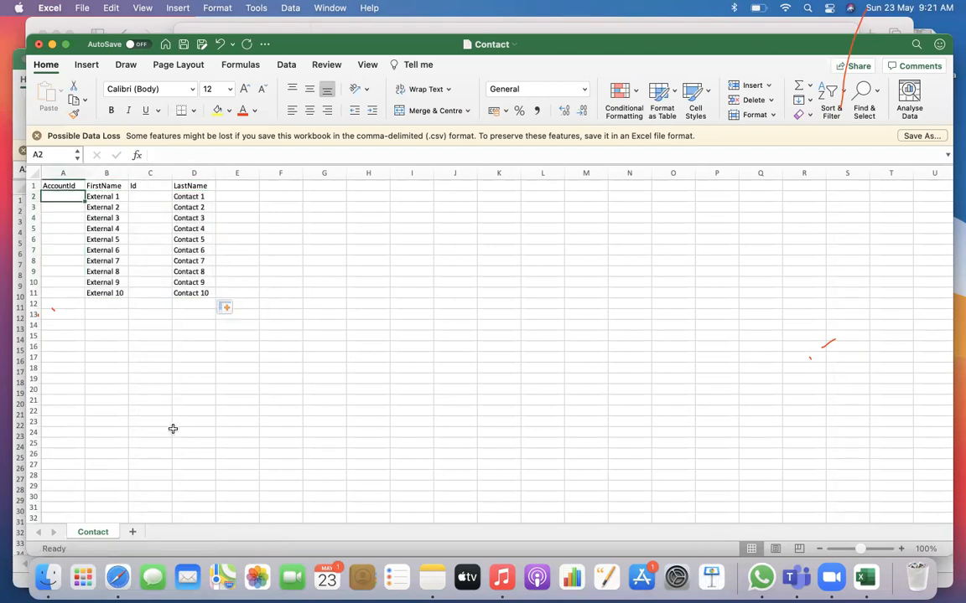
key(super+Tab)
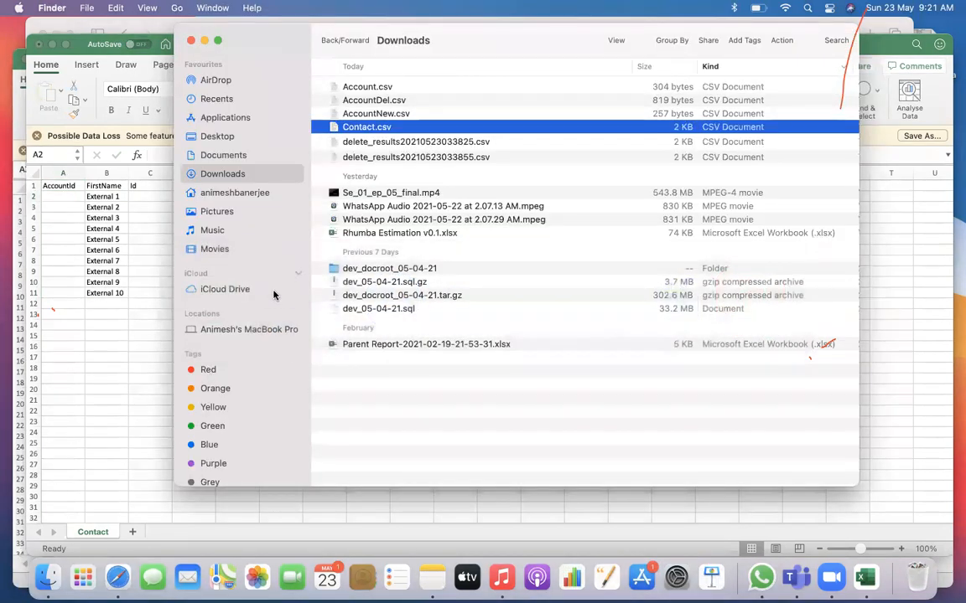
key(super+Tab)
double_click(365, 87)
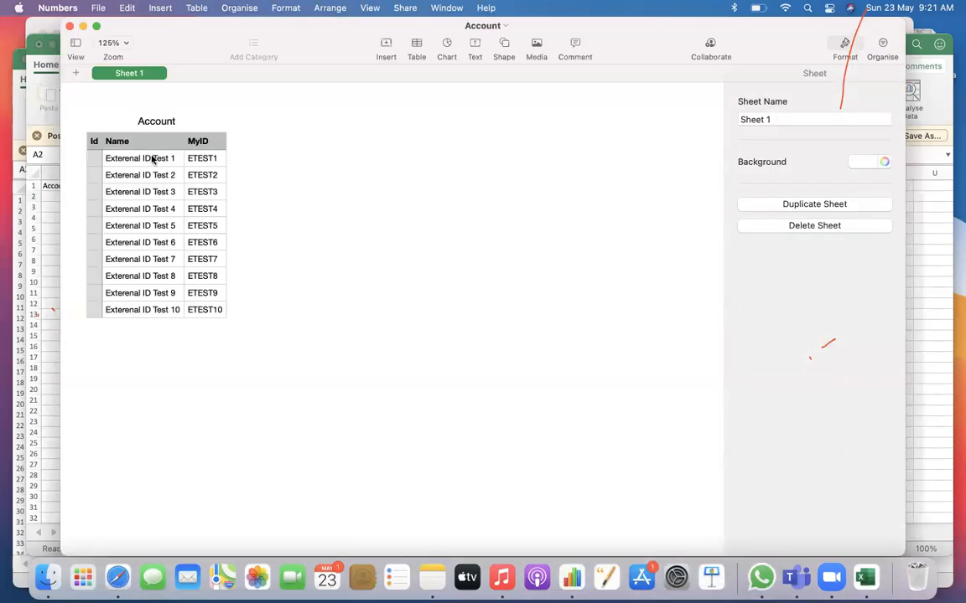
click(201, 158)
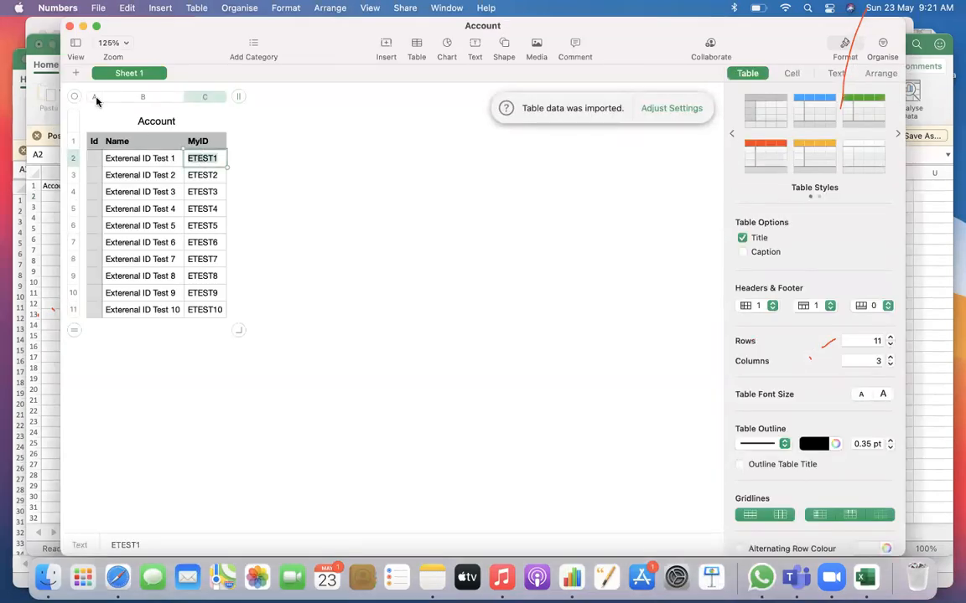
click(69, 27)
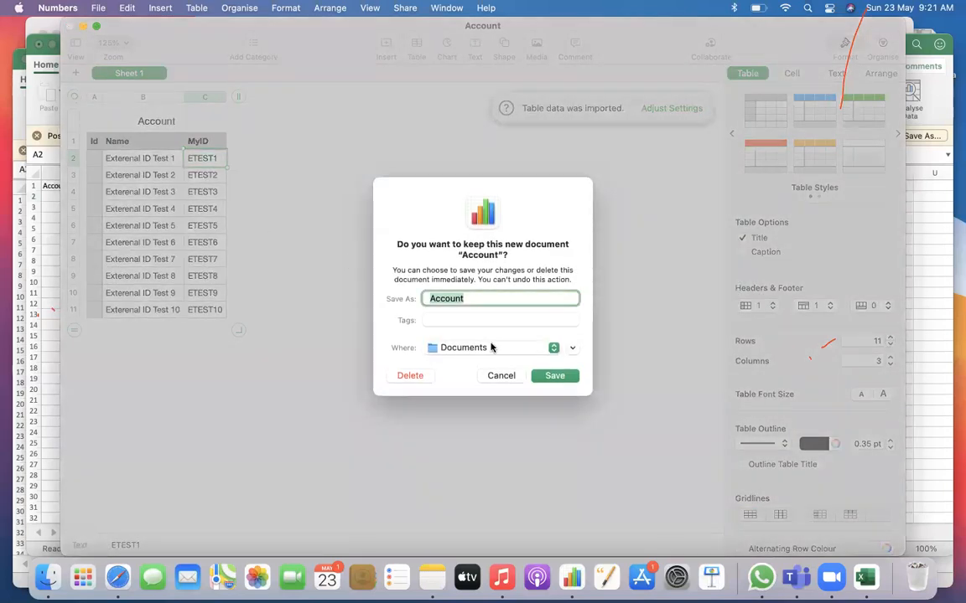
click(511, 379)
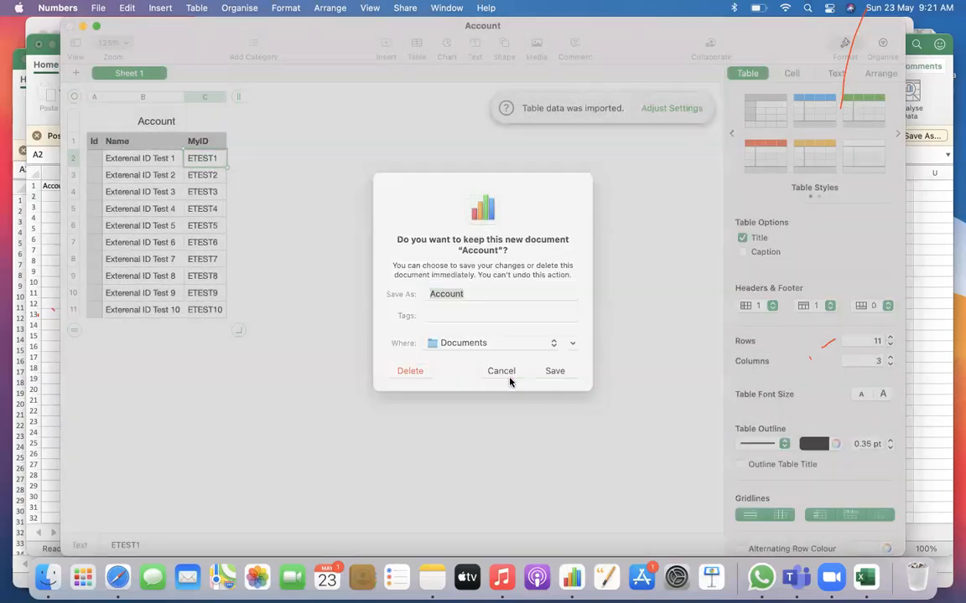
click(69, 27)
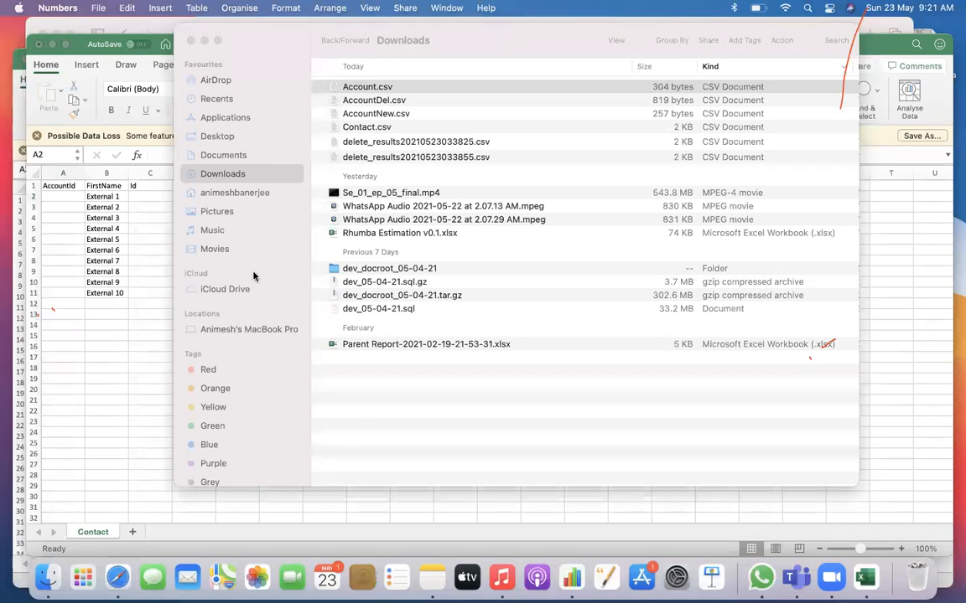
Paste ETEST1 as the AccountId of the first five contacts, in cells A2 to A6 of the Contact sheet
click(63, 200)
text(ETEST1)
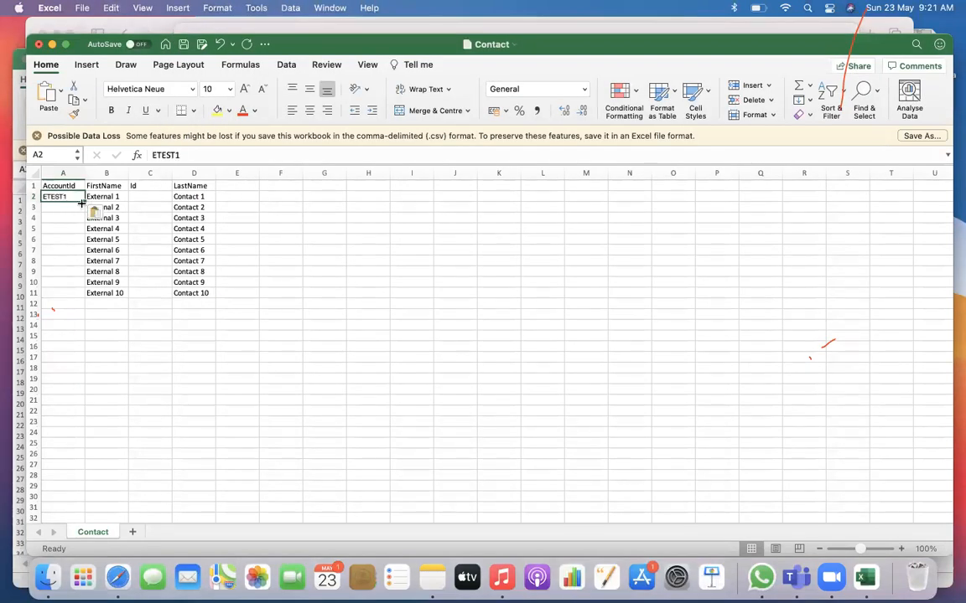
key(super+c)
drag(65, 209, 66, 238)
key(super+v)
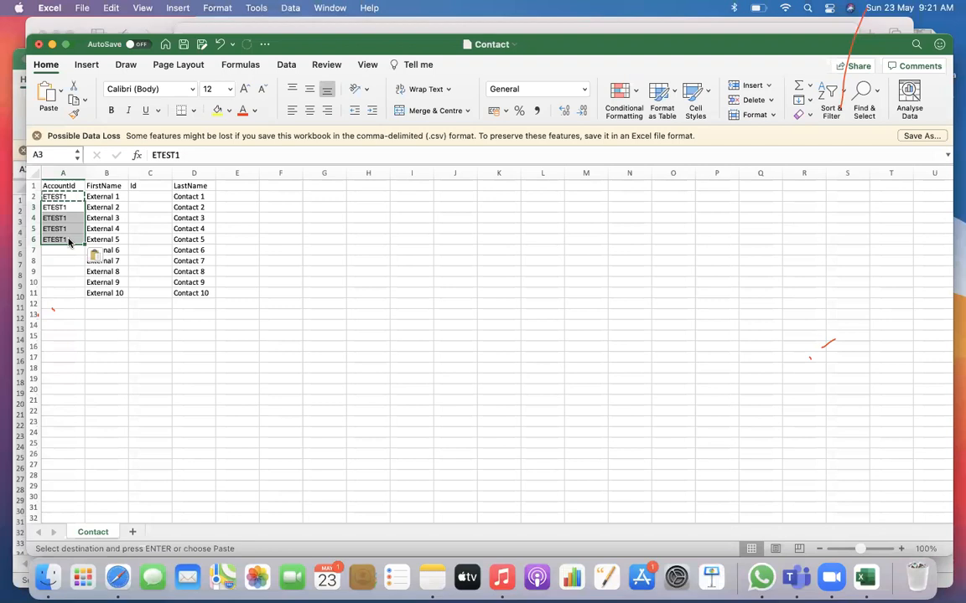
Enter ETEST2 as the AccountId in cell A7 of the Contact sheet and copy it to cells A8 to A11
click(64, 253)
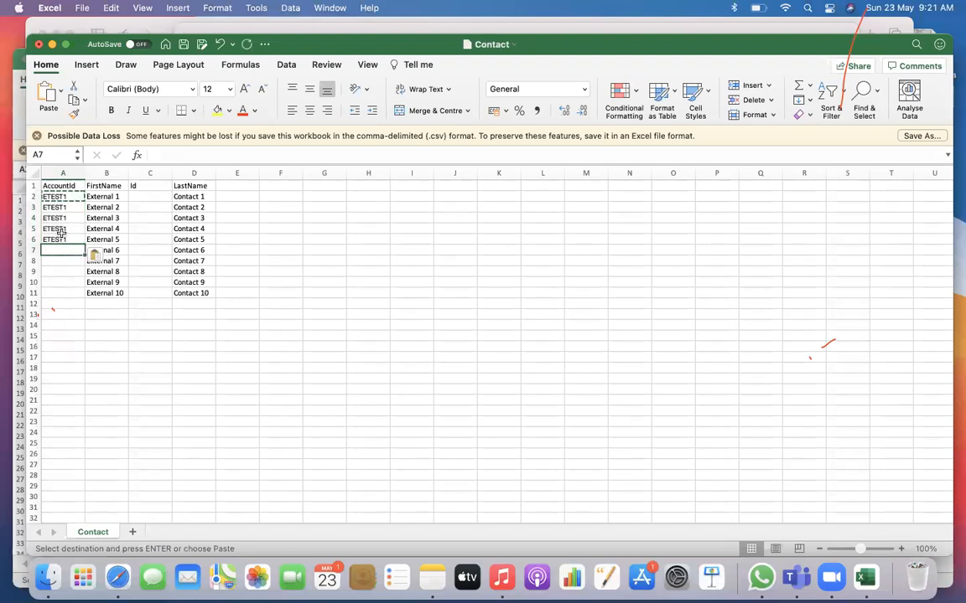
key(super+v)
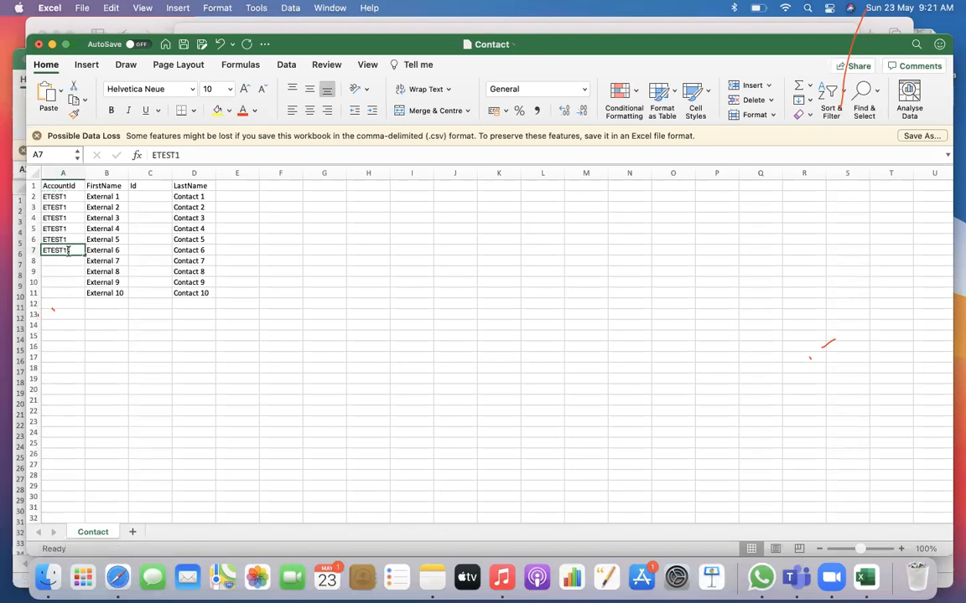
double_click(75, 249)
click(63, 280)
click(64, 251)
key(super+c)
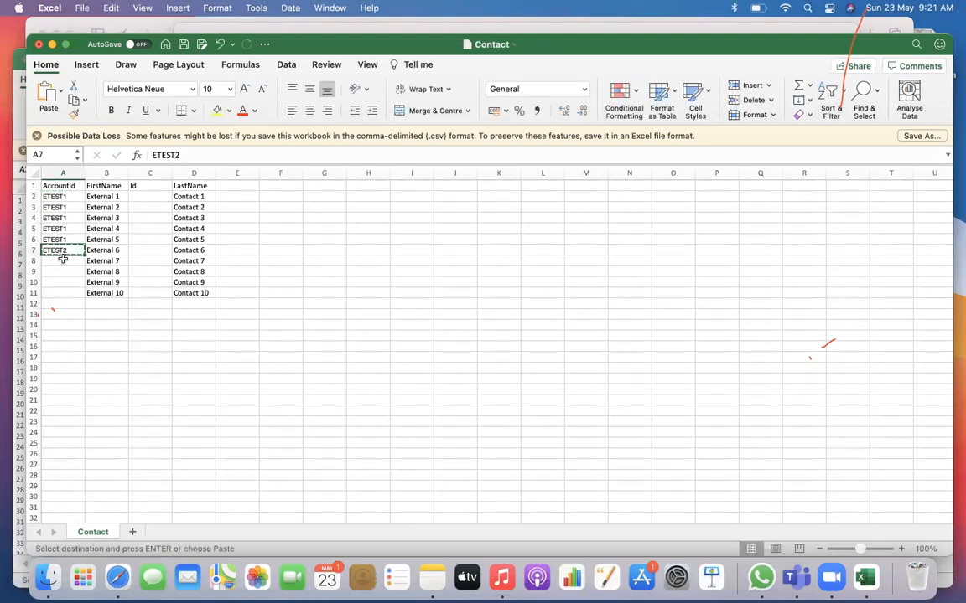
drag(63, 260, 63, 292)
key(super+v)
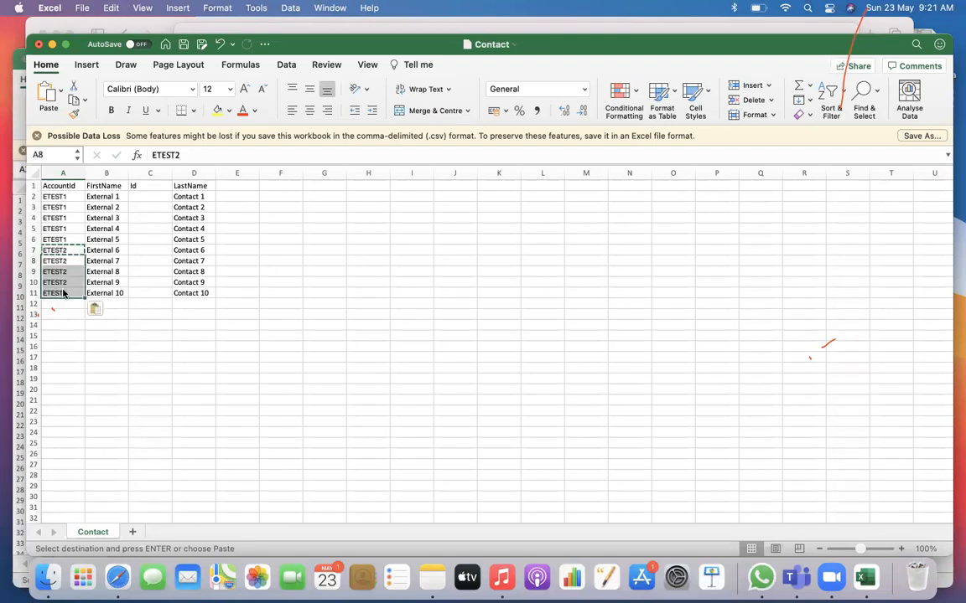
click(224, 347)
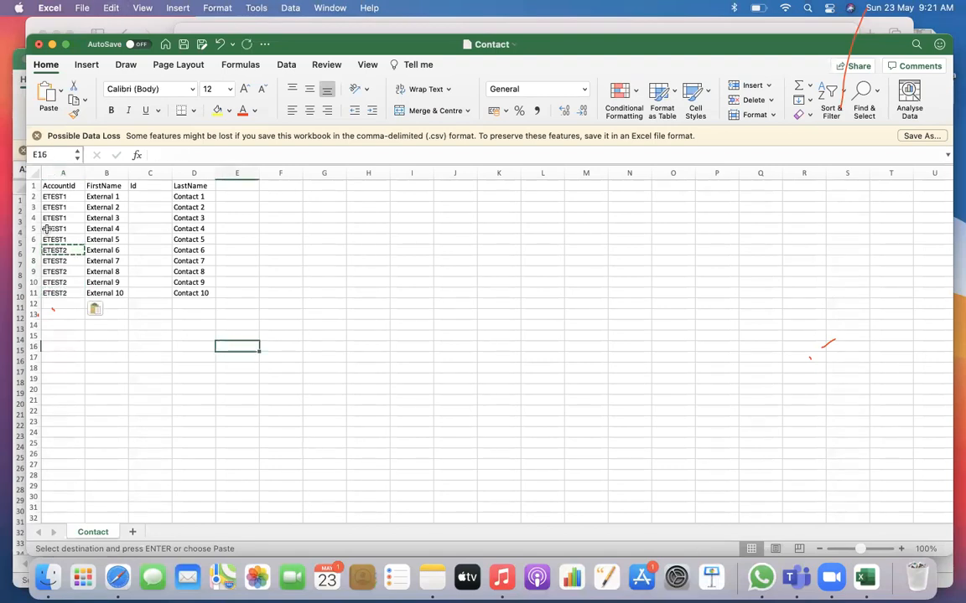
Compare the AccountId values in the Contact sheet with the Name and MyID columns of the Account sheet
click(61, 185)
click(67, 196)
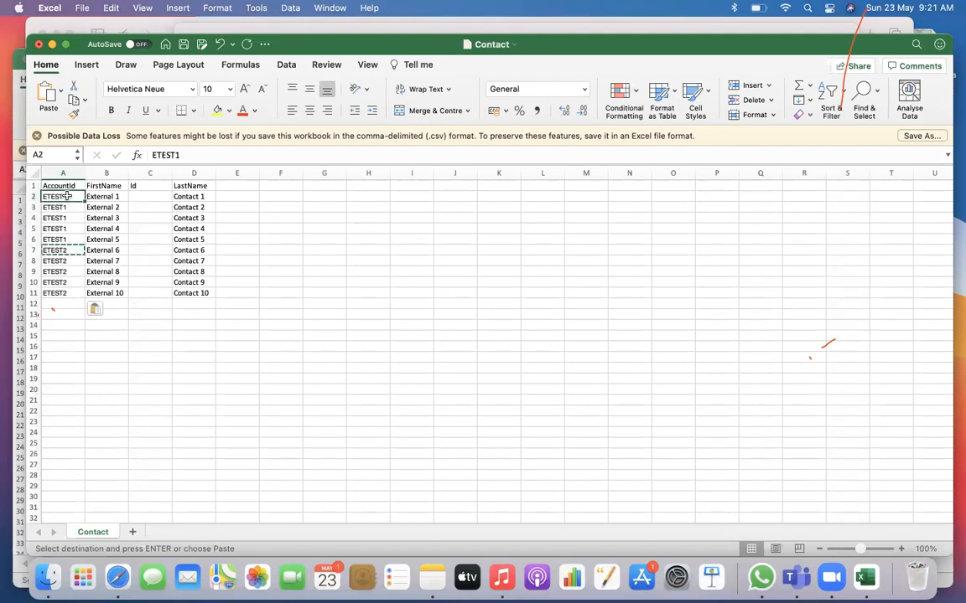
click(13, 100)
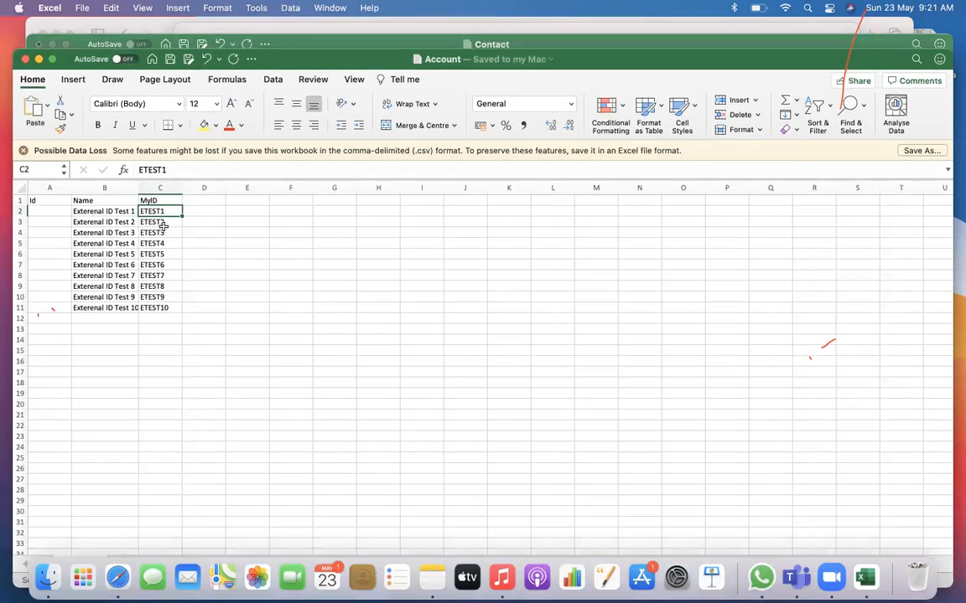
click(119, 218)
click(120, 212)
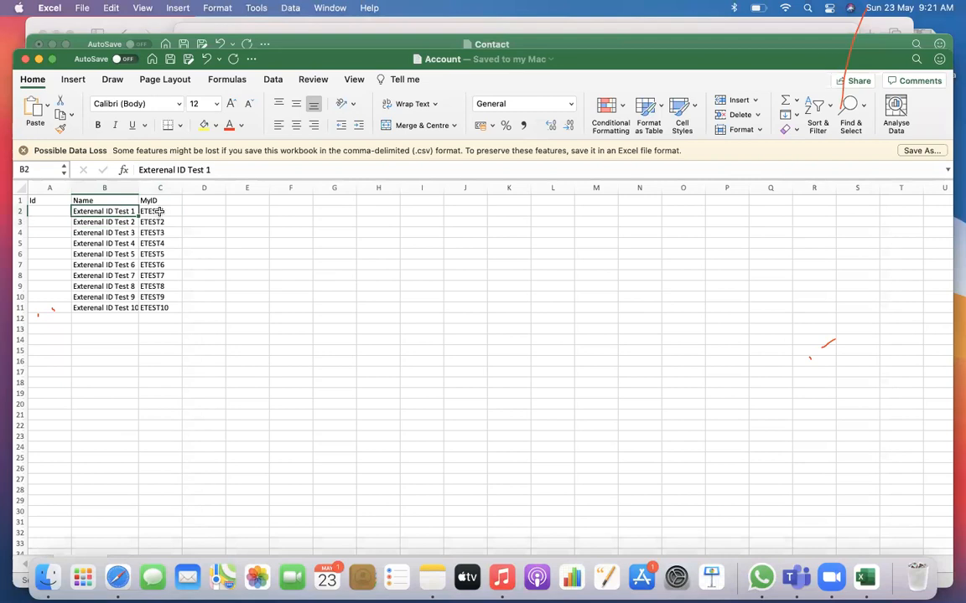
click(164, 212)
click(331, 46)
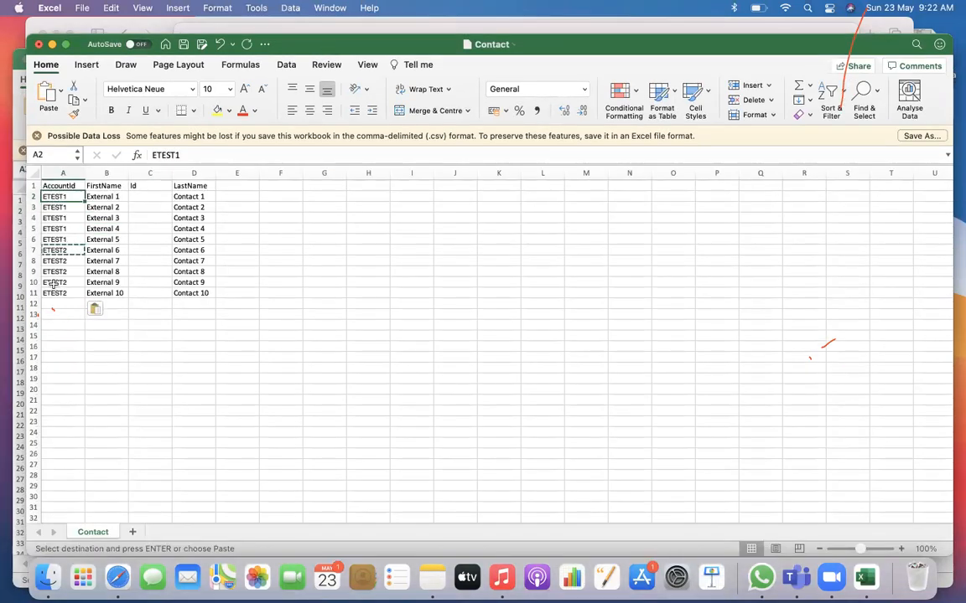
Save the Contact sheet and open the Workbench Insert page in Safari
click(137, 303)
key(super+s)
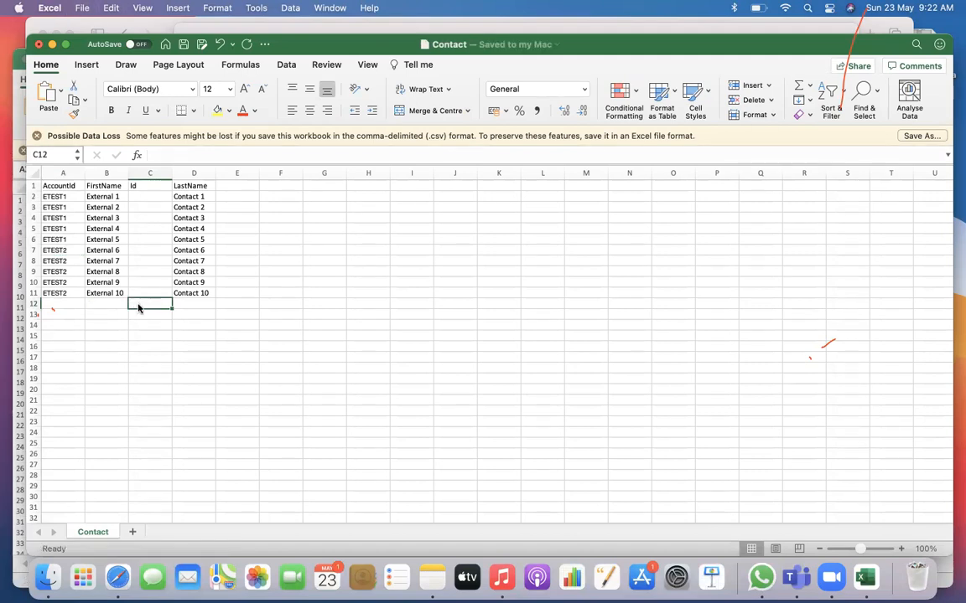
click(117, 577)
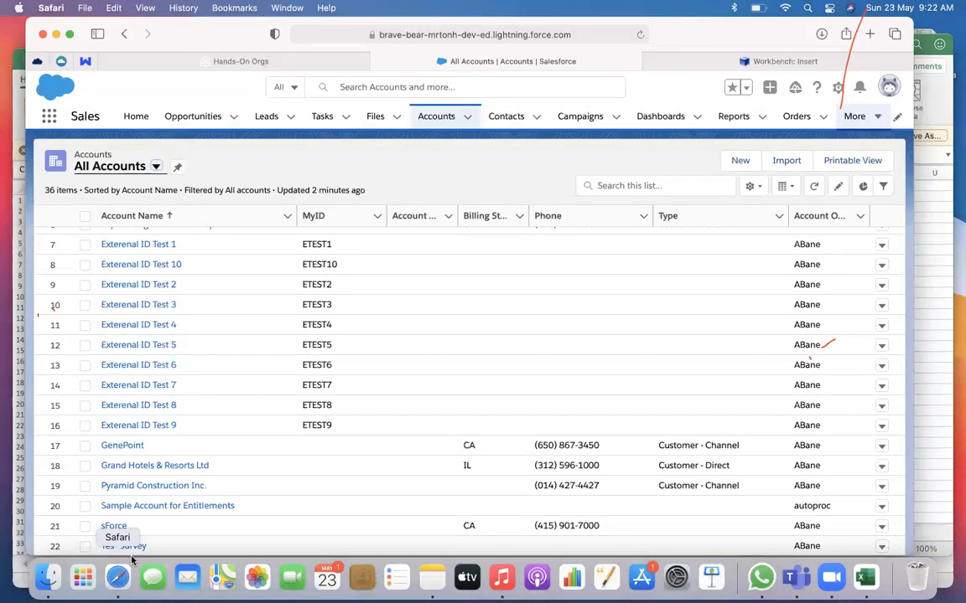
click(681, 67)
click(485, 132)
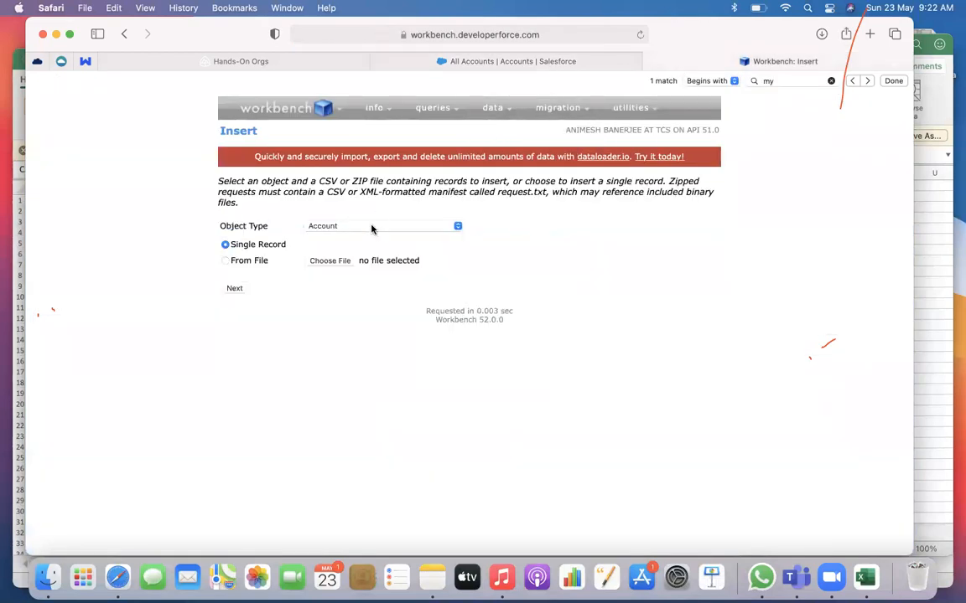
Set the object type for the insert to Contact
click(368, 228)
text(con)
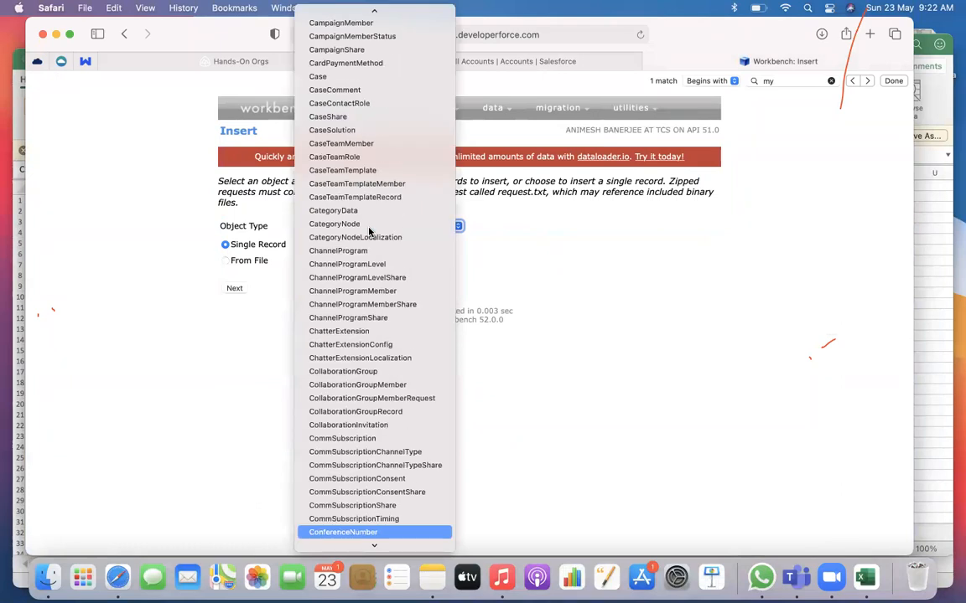
key(Down)
key(Down)
key(Down)
key(Down)
key(Down)
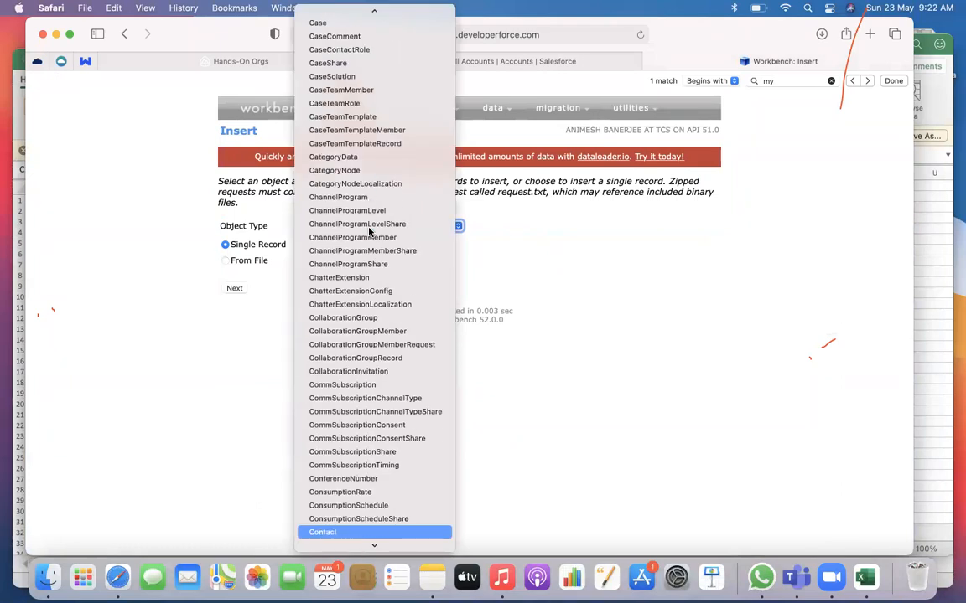
key(Up)
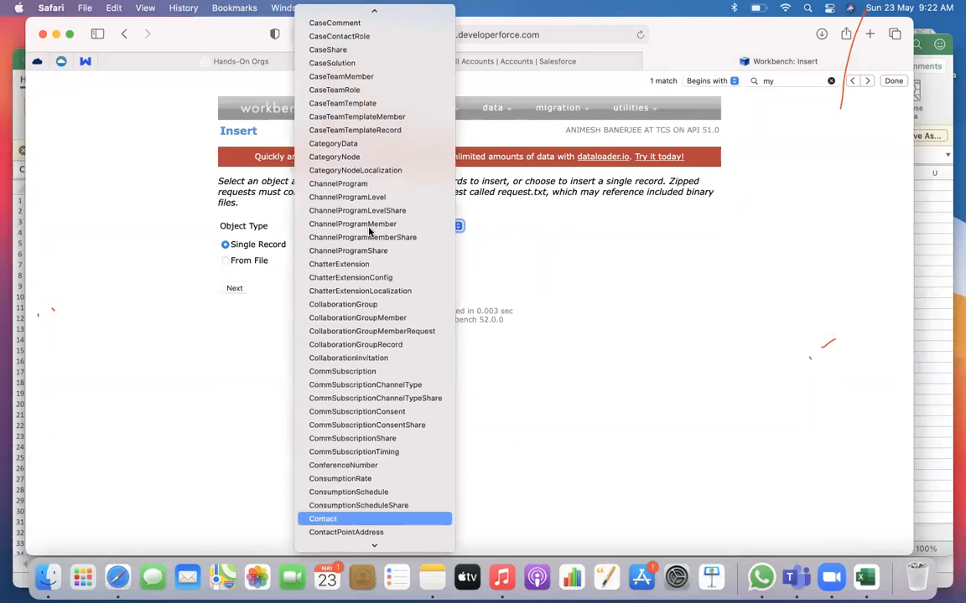
click(317, 519)
Choose to insert records from a file and upload Contact.csv from Downloads
click(251, 261)
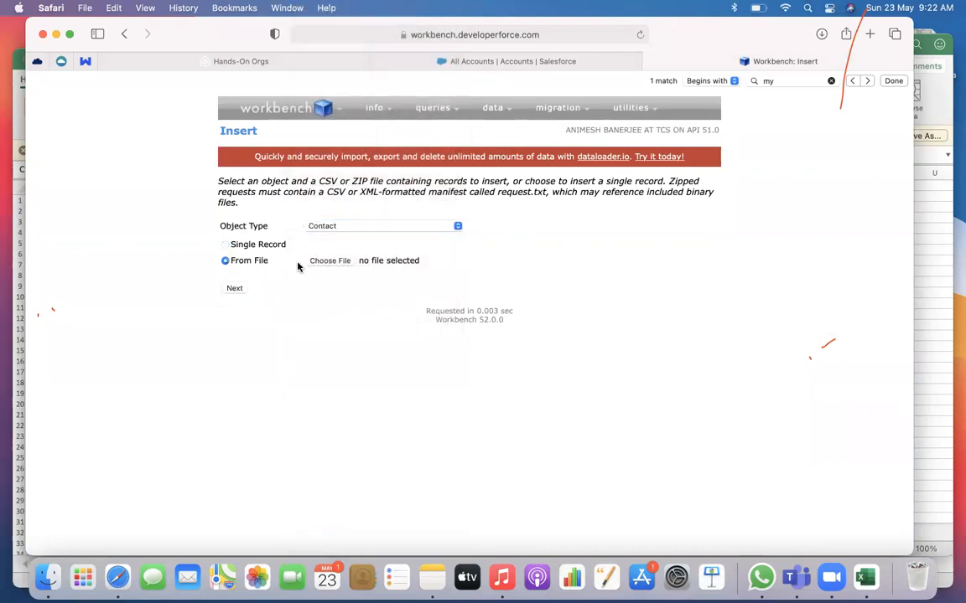
click(322, 266)
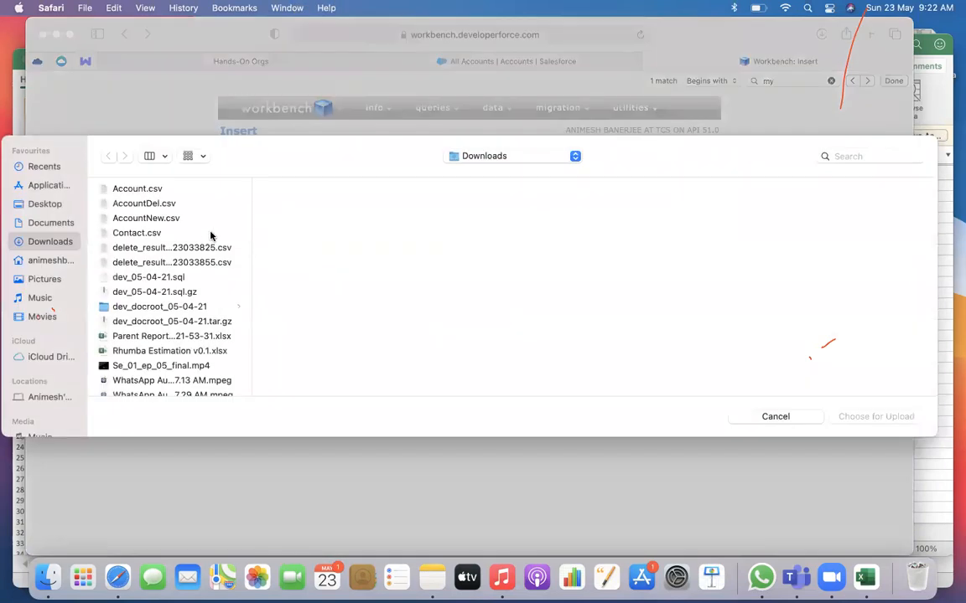
click(134, 233)
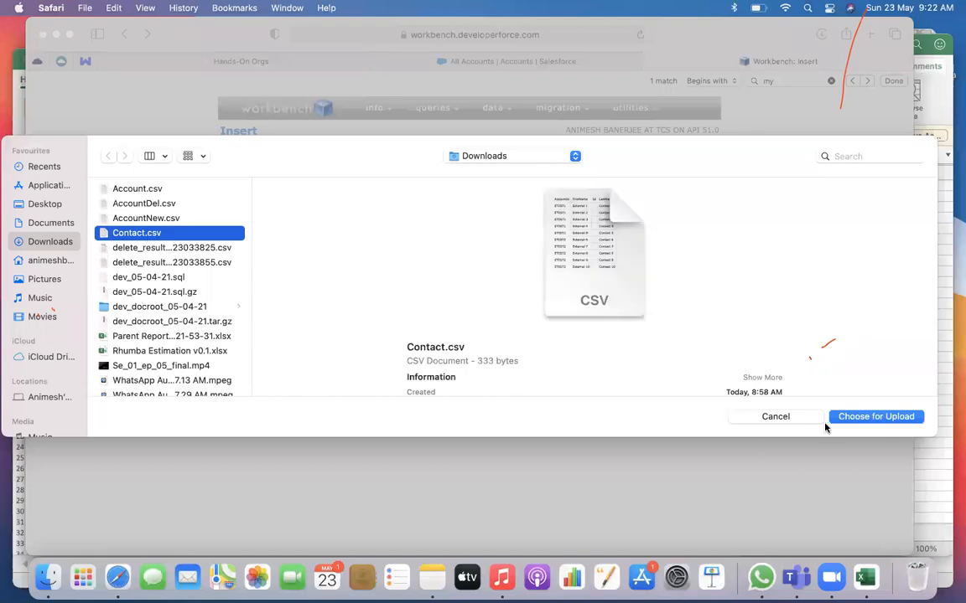
click(852, 416)
click(243, 290)
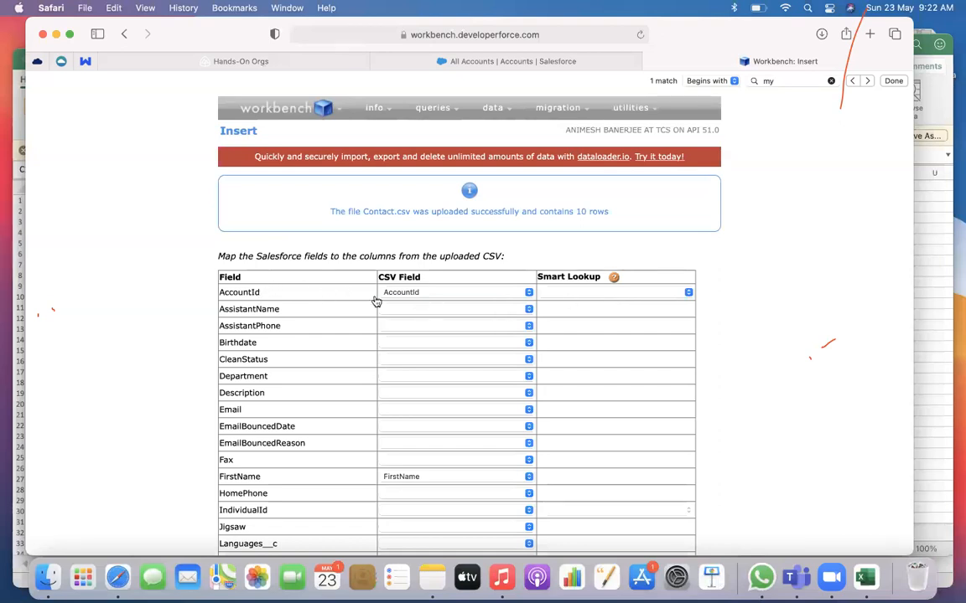
Try to insert the contacts using the default field mapping, with no Smart Lookup on AccountId
scroll(427, 335, down, 10)
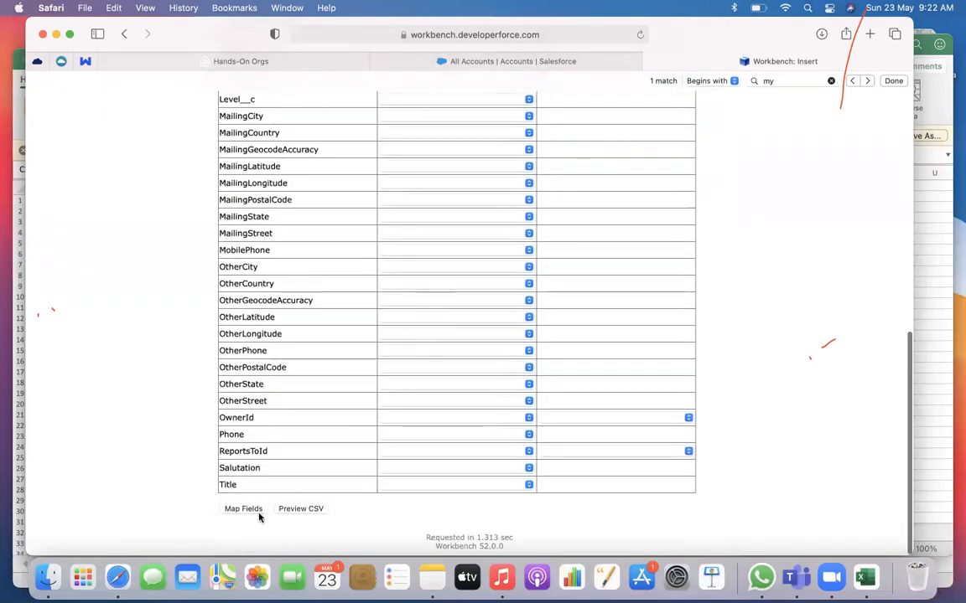
click(244, 506)
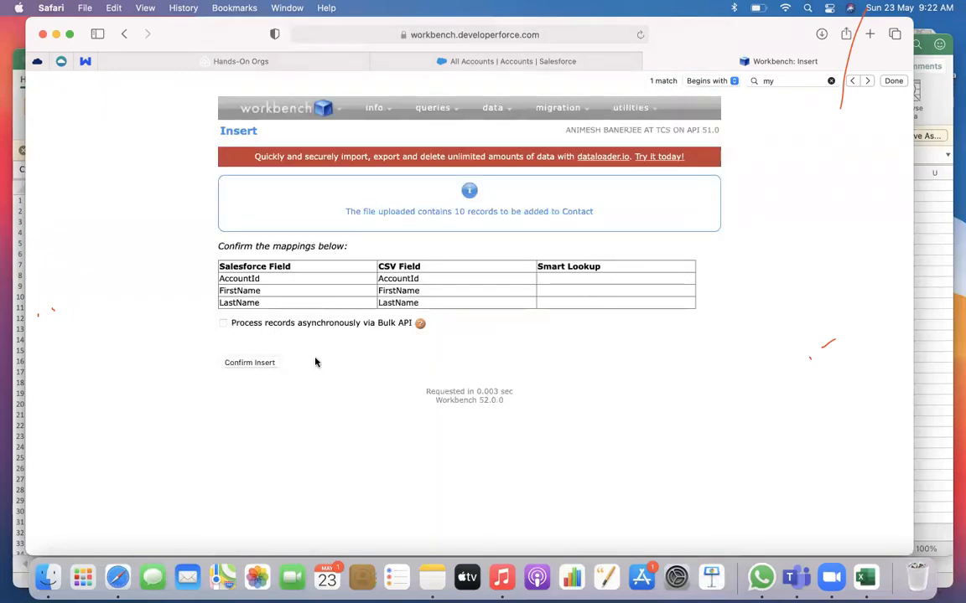
click(260, 365)
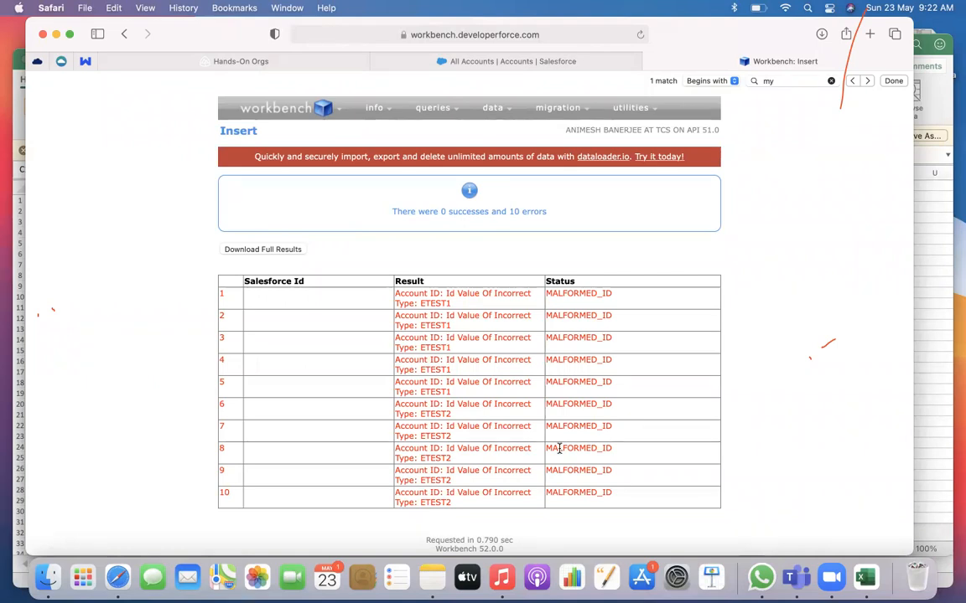
mouse_move(495, 110)
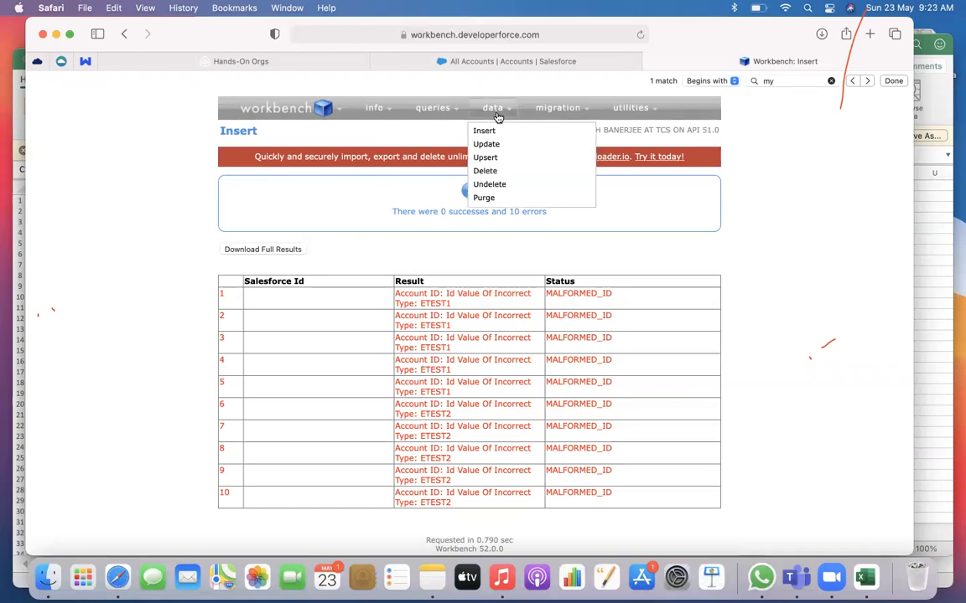
click(481, 133)
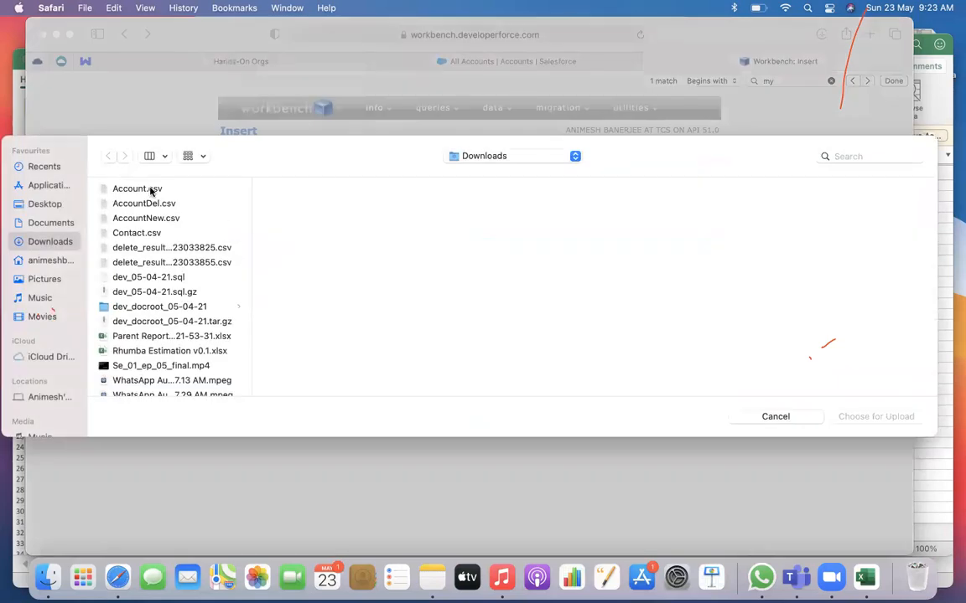
click(151, 188)
click(876, 417)
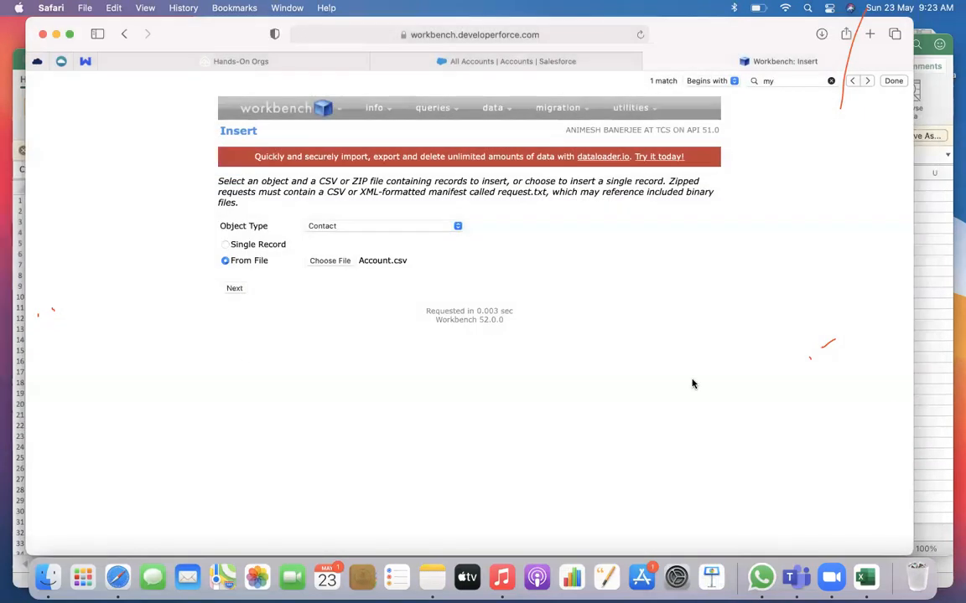
click(235, 287)
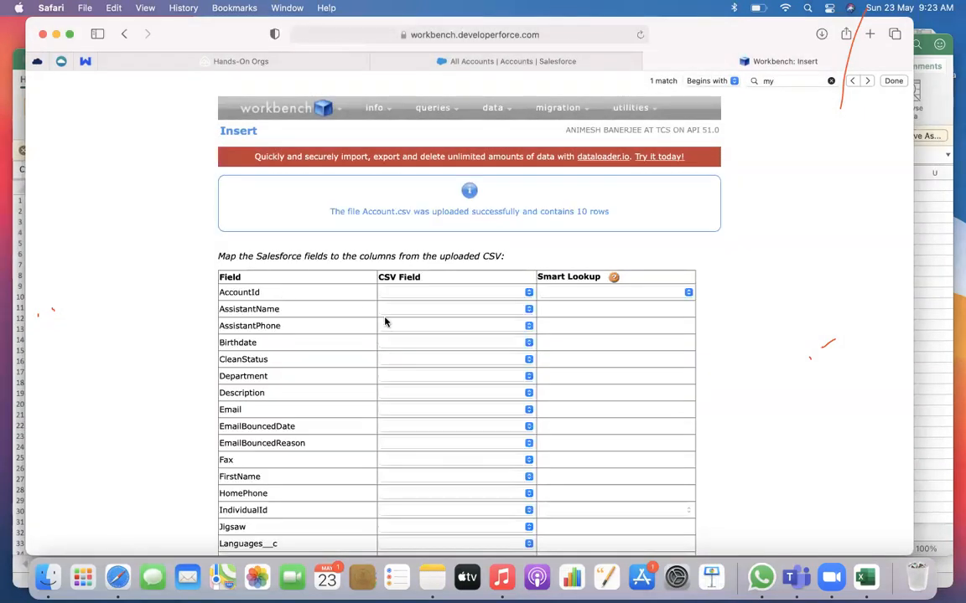
scroll(387, 366, down, 5)
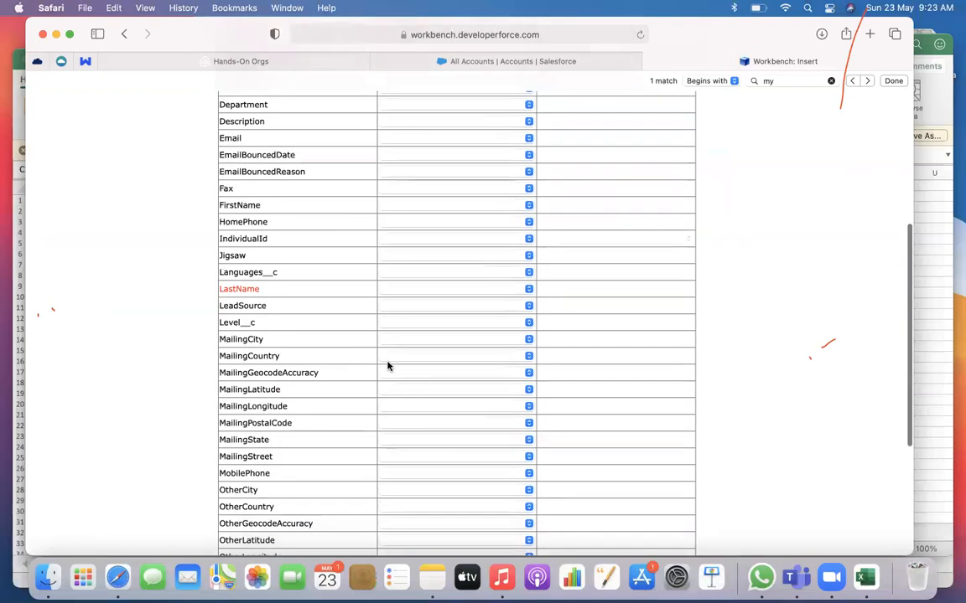
click(434, 289)
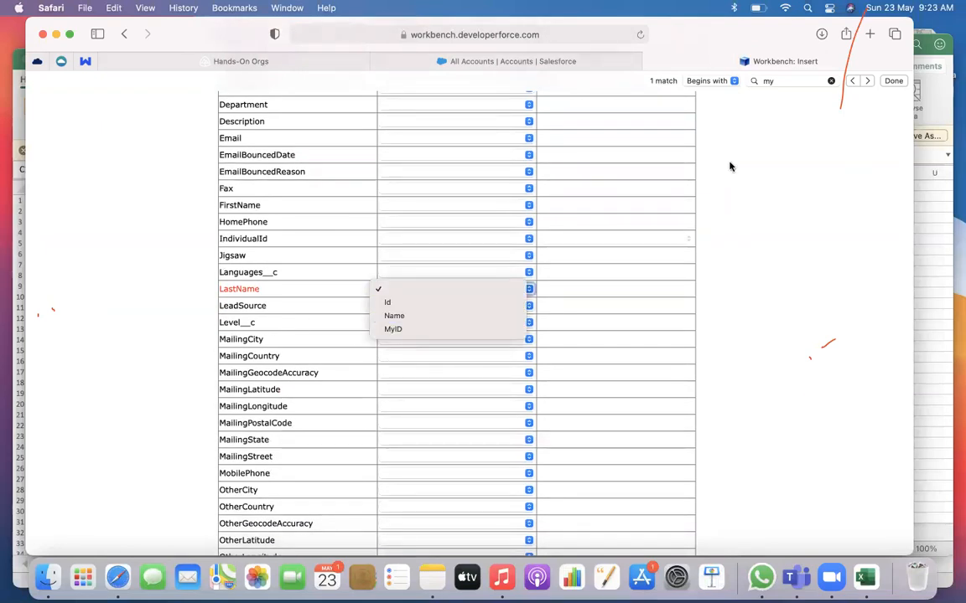
click(808, 234)
scroll(792, 231, up, 10)
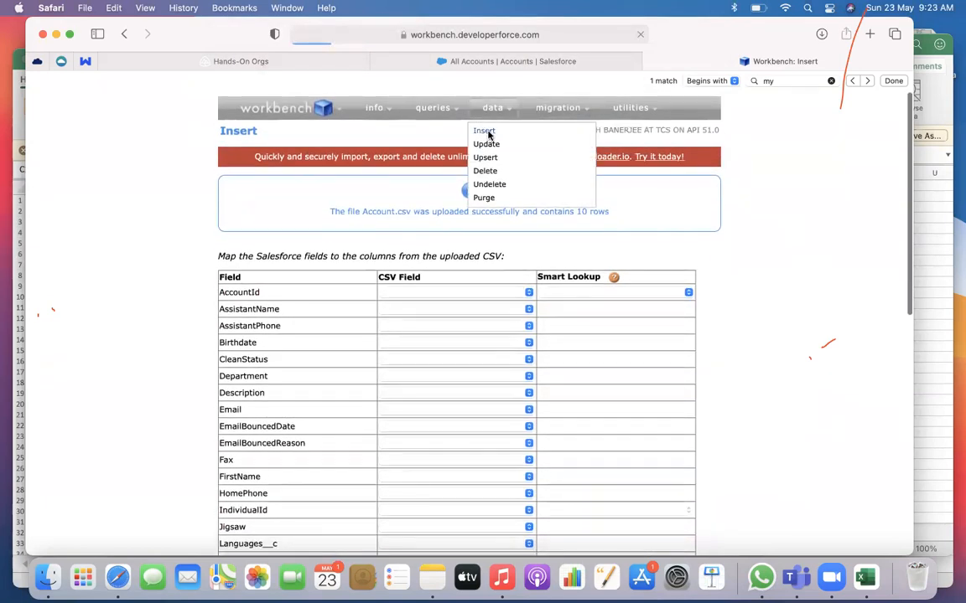
Start a new Contact insert from file and upload Contact.csv from Downloads
click(488, 131)
click(259, 260)
click(329, 260)
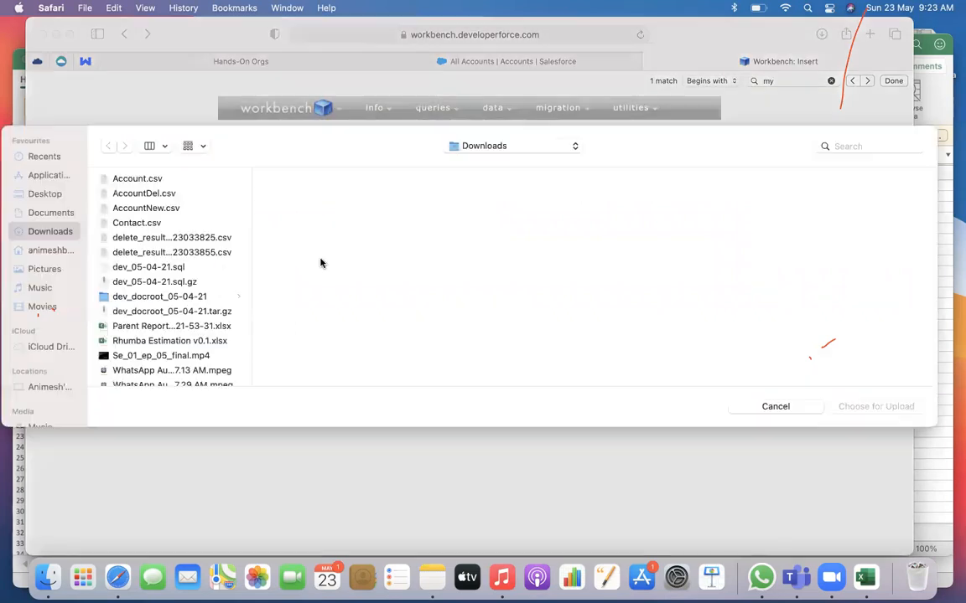
click(138, 232)
click(888, 416)
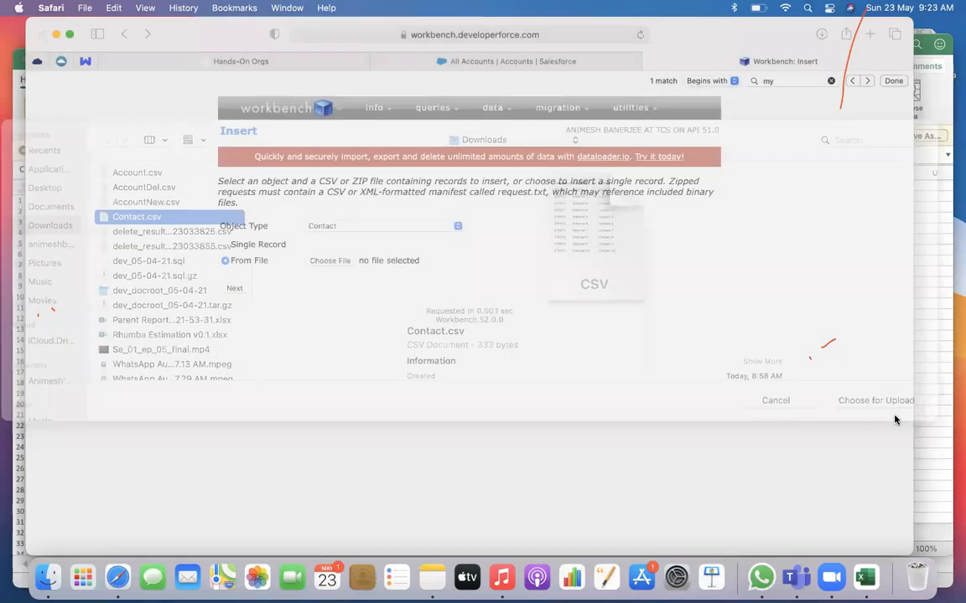
click(234, 288)
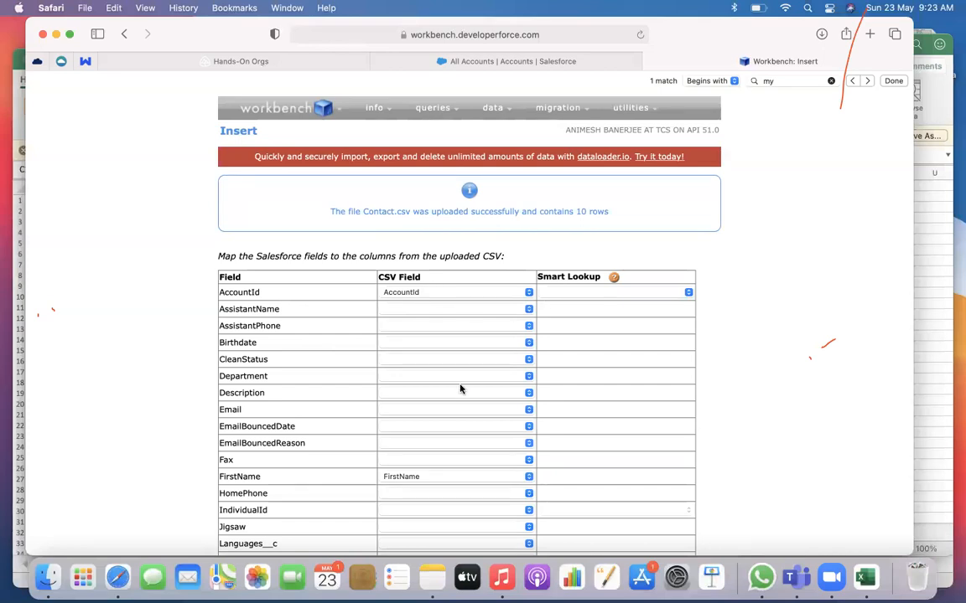
Set the Smart Lookup of the AccountId field to Account.MyID__c in the field mapping
scroll(459, 388, down, 5)
scroll(457, 415, down, 8)
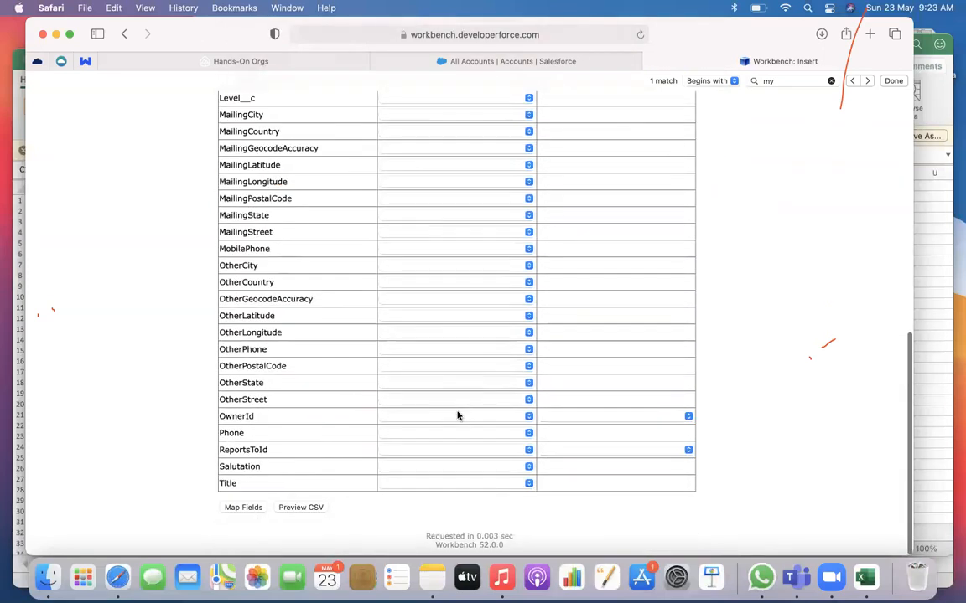
scroll(457, 414, up, 12)
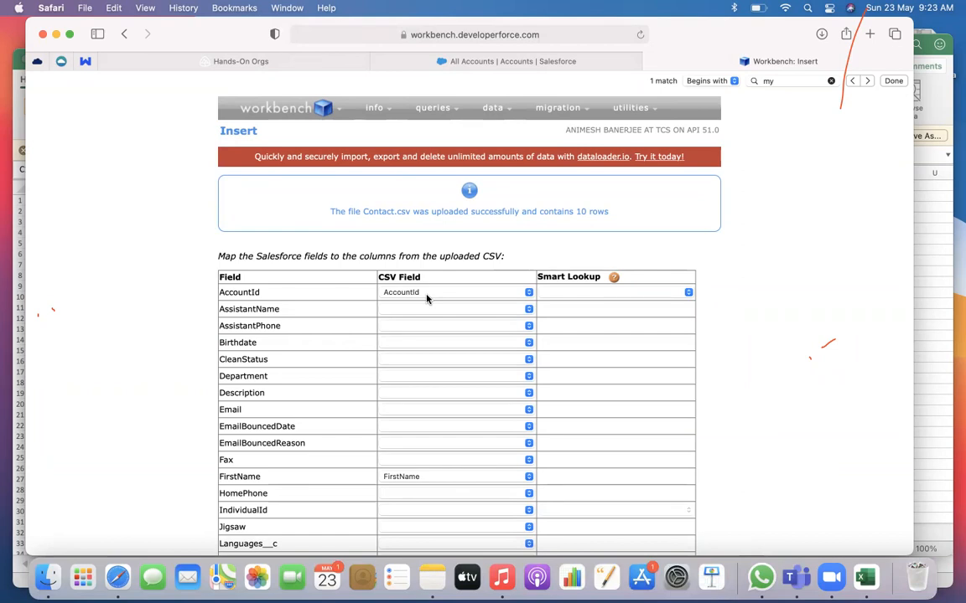
click(610, 293)
click(595, 307)
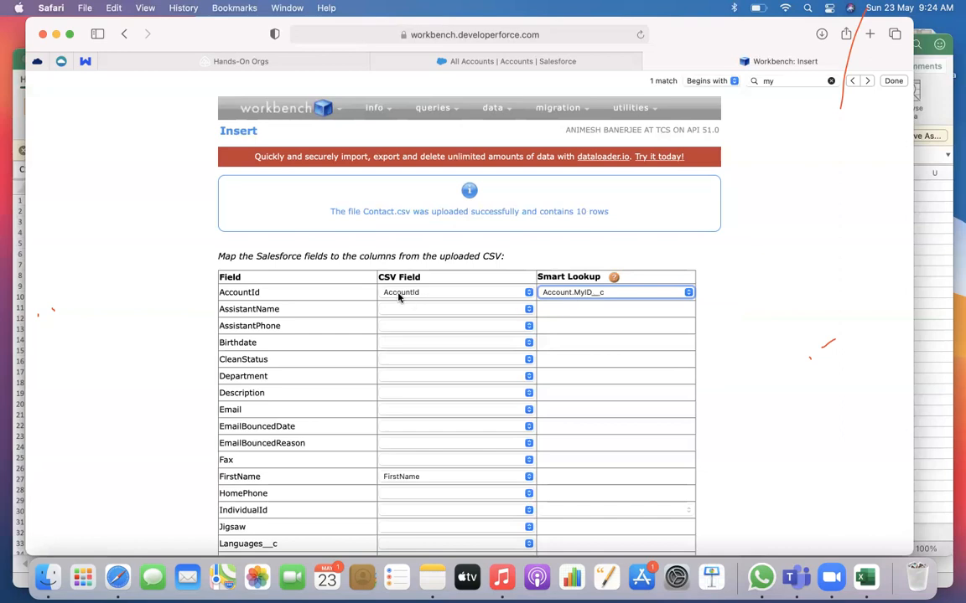
Apply the contact field mapping with its Account.MyID__c Smart Lookup and confirm the insert
scroll(828, 428, down, 5)
scroll(829, 428, down, 5)
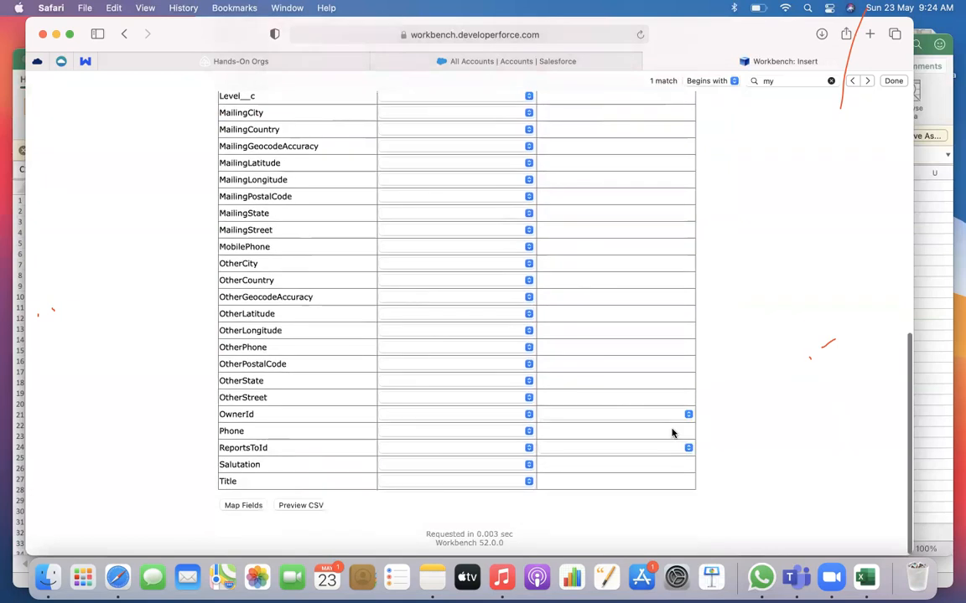
click(256, 509)
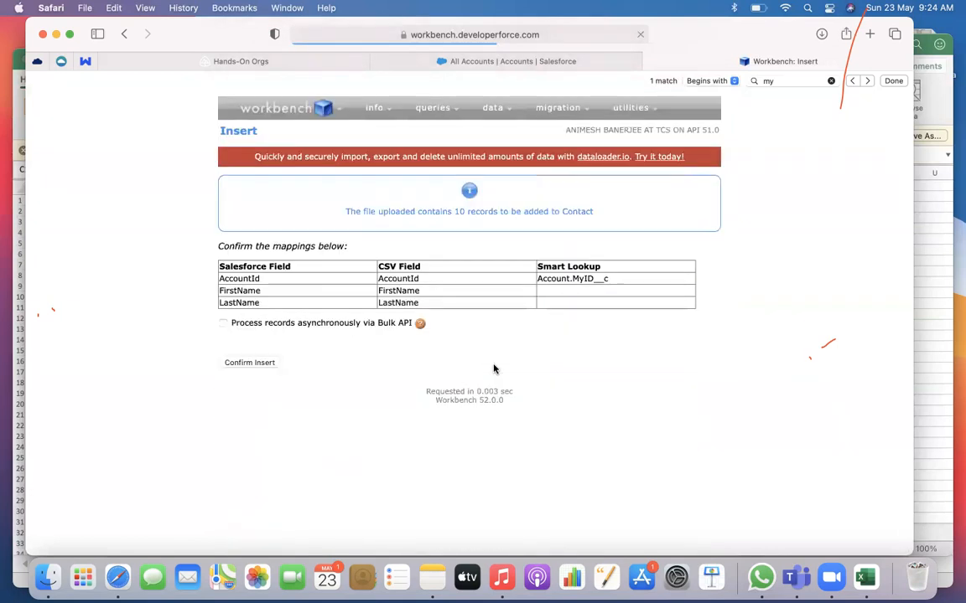
click(246, 363)
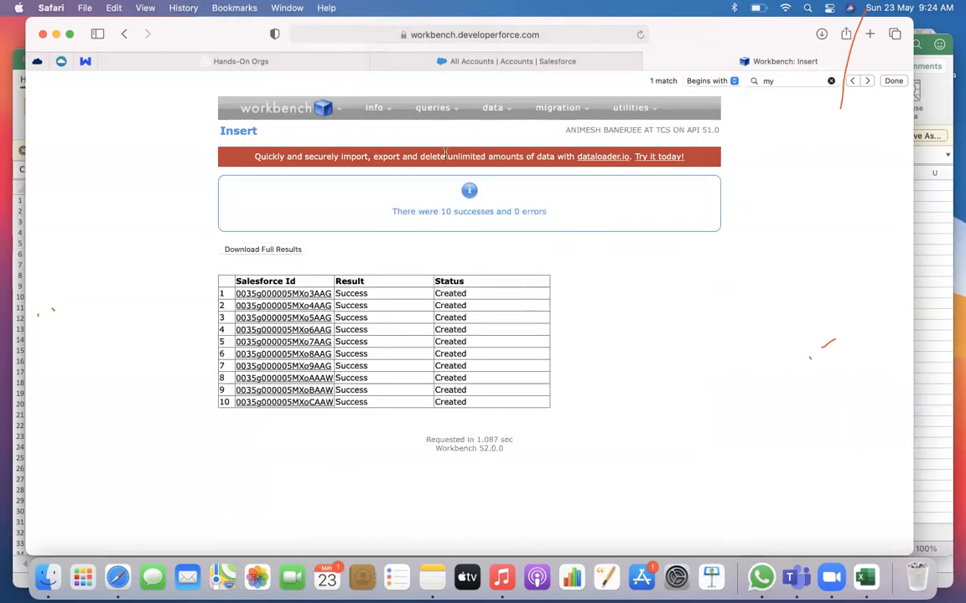
Switch to Salesforce and open the Exterenal ID Test 1 account to check its related contacts
click(417, 64)
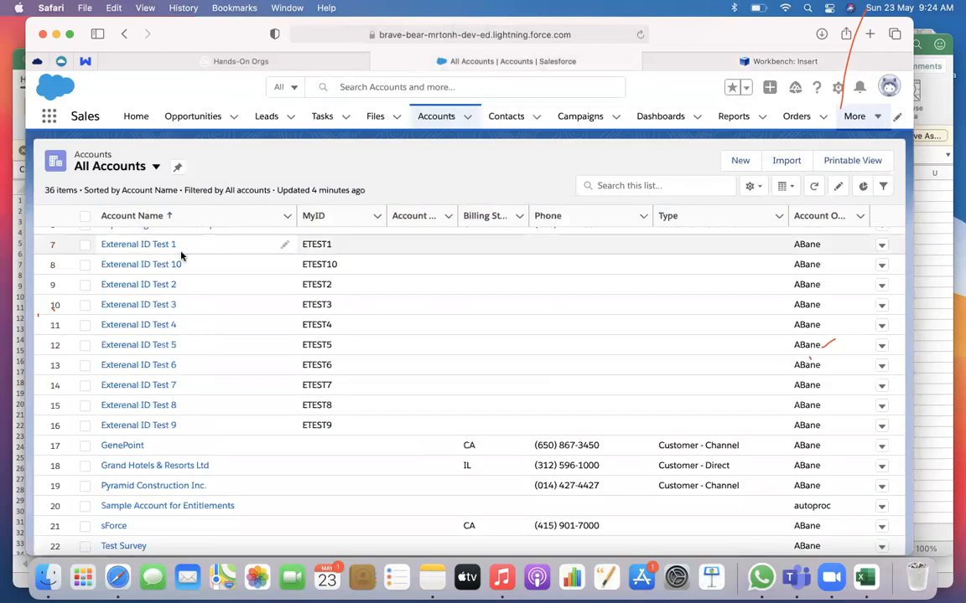
scroll(181, 252, up, 2)
click(156, 285)
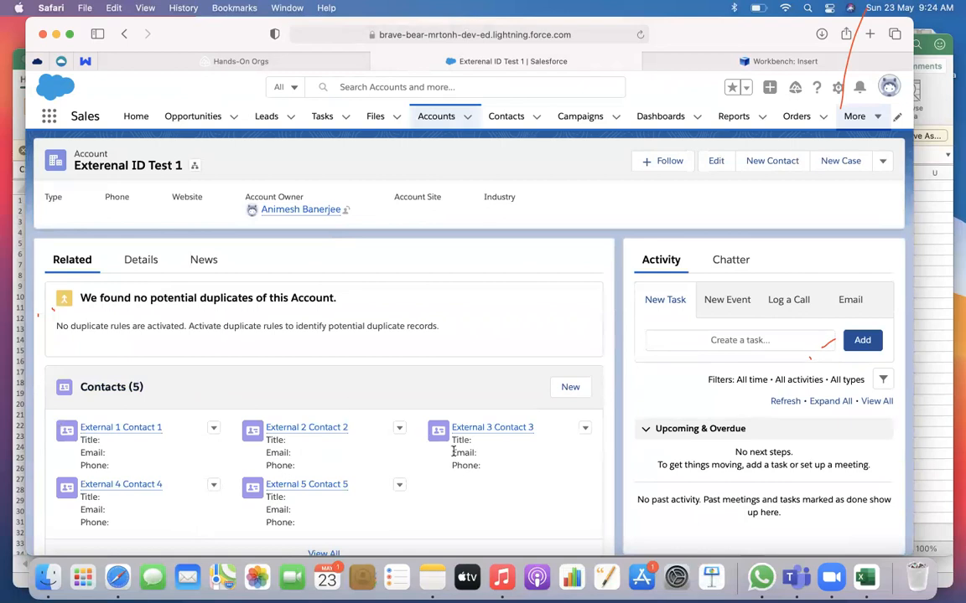
Return to the All Accounts list view and open the Exterenal ID Test 2 account to check its related contacts
click(440, 119)
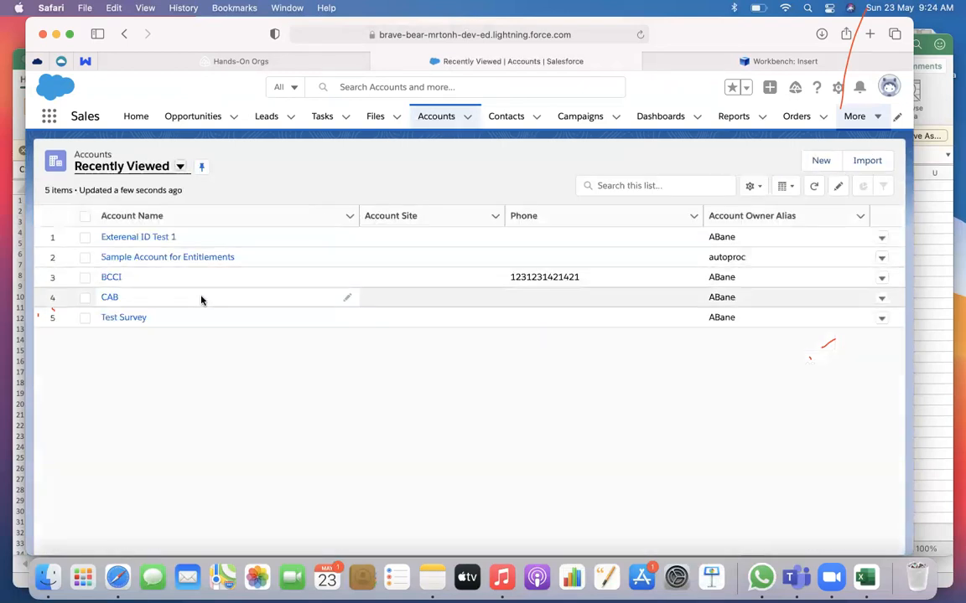
click(177, 166)
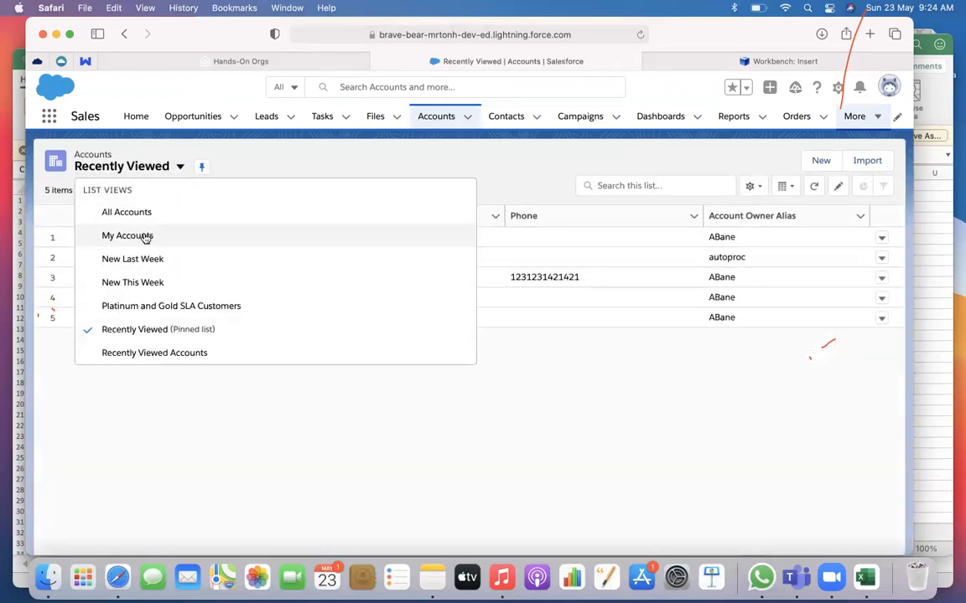
click(142, 213)
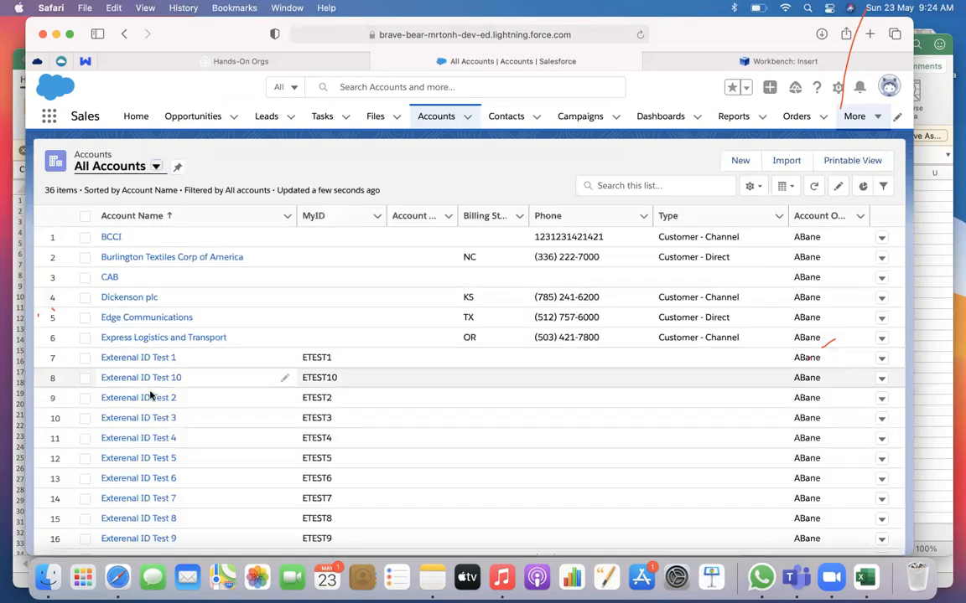
click(141, 398)
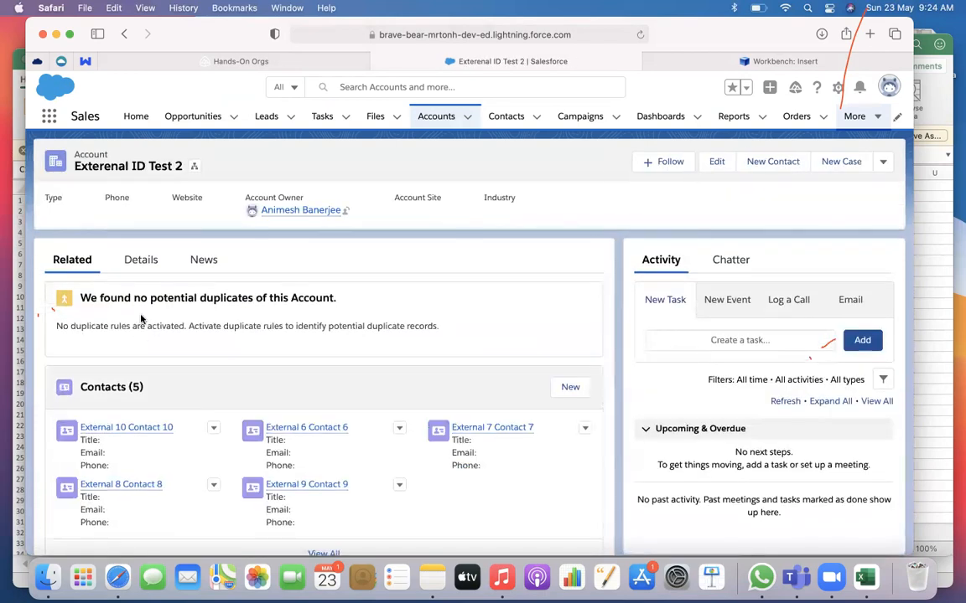
scroll(143, 355, down, 2)
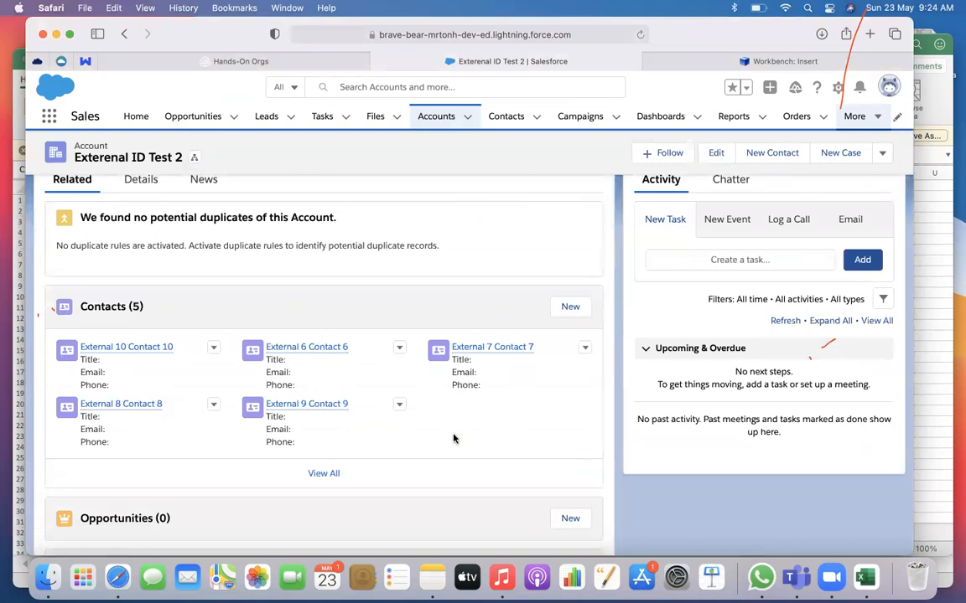
click(681, 61)
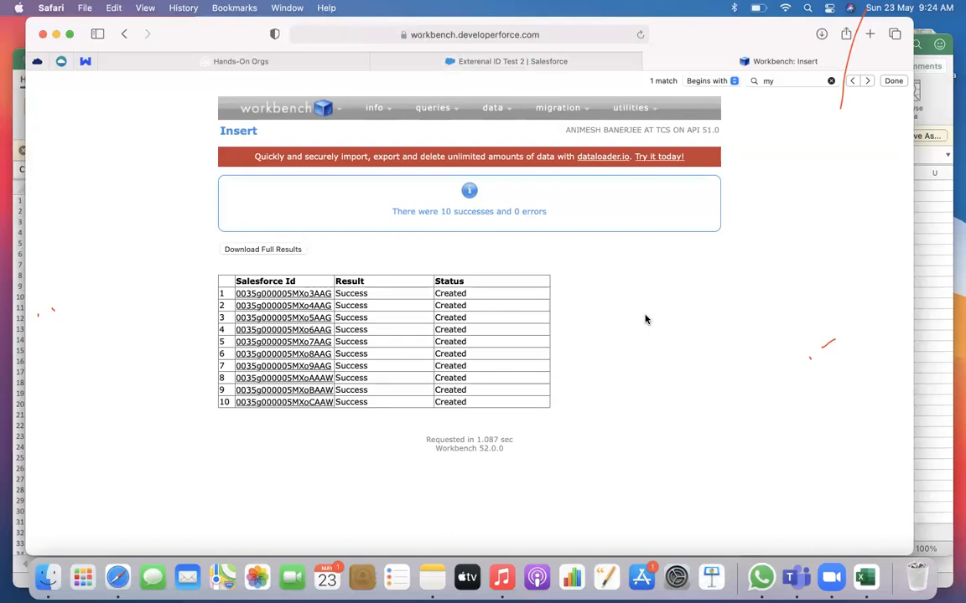
click(507, 63)
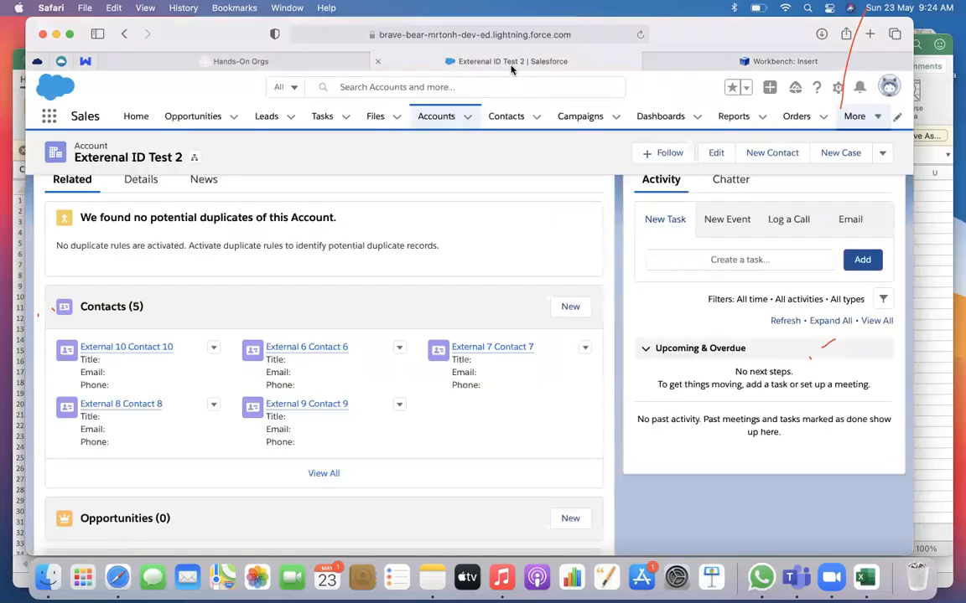
click(333, 67)
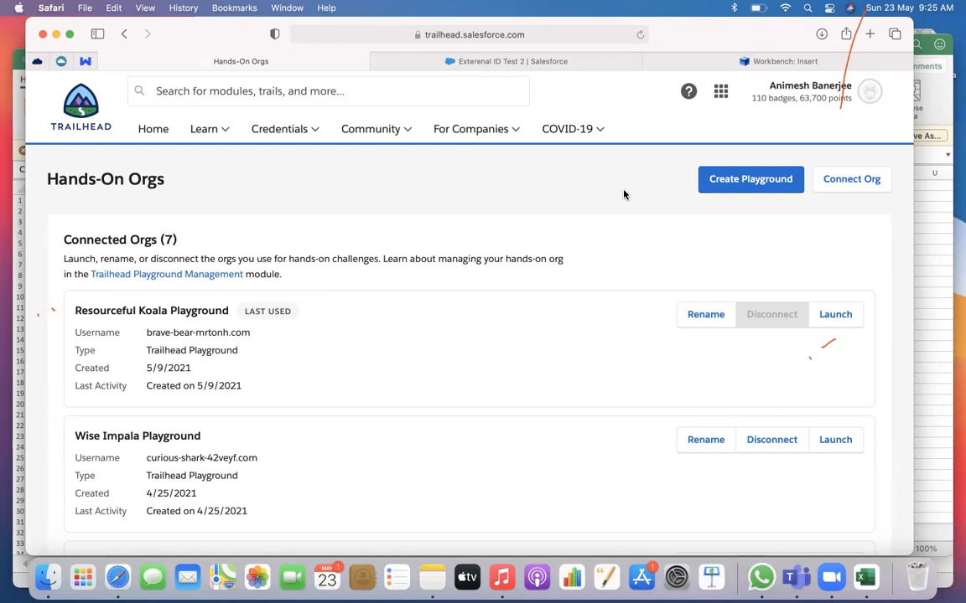
click(687, 61)
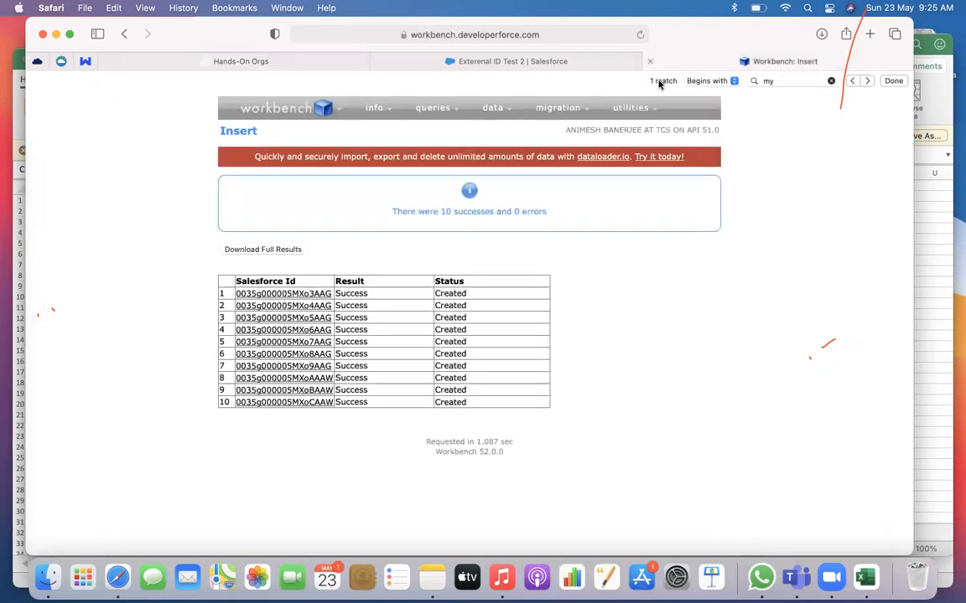
mouse_move(280, 304)
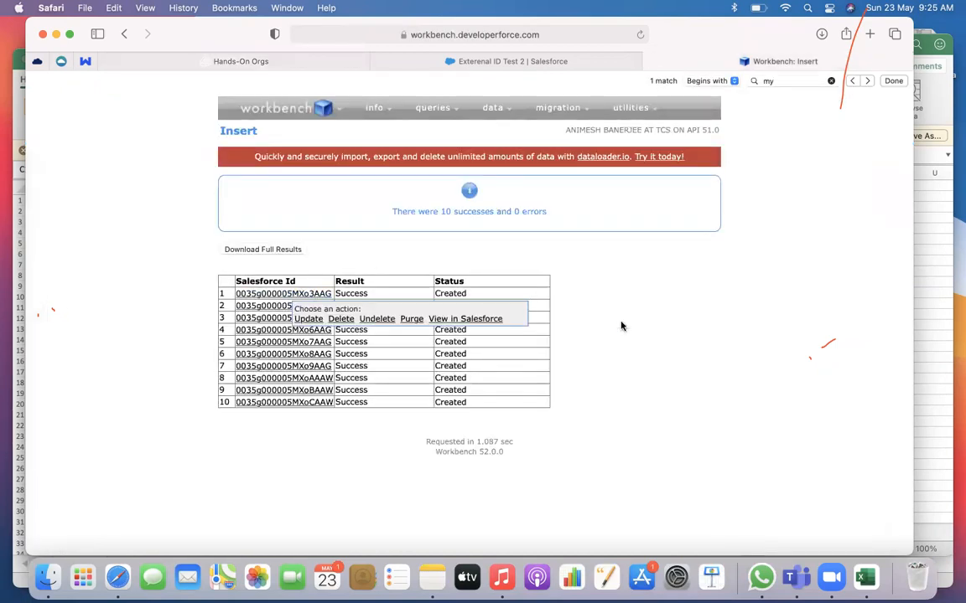
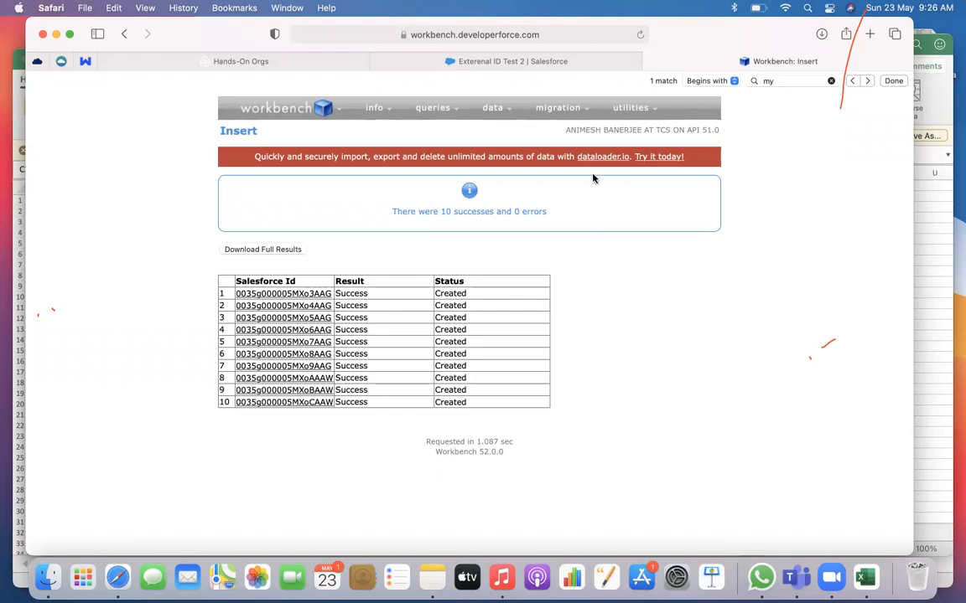
Examine the Details of the Exterenal ID Test 2 account, including its MyID and Last Modified By fields
click(466, 64)
scroll(246, 243, up, 2)
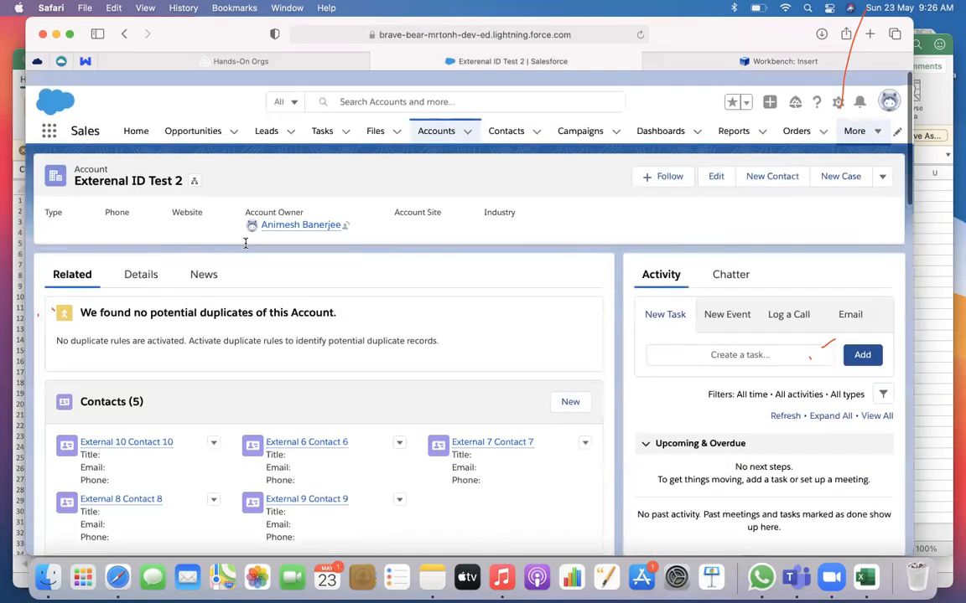
click(141, 260)
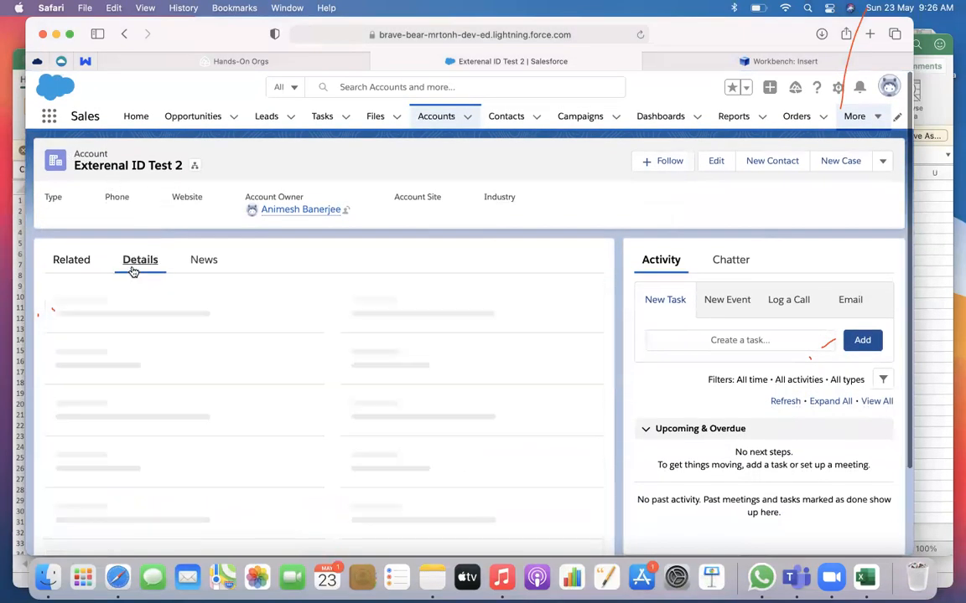
scroll(295, 333, down, 5)
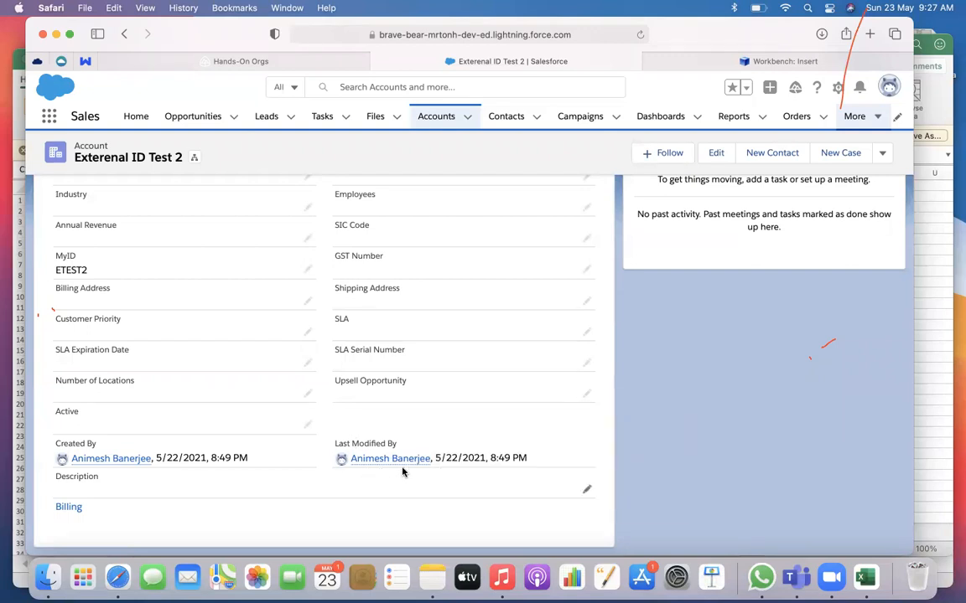
drag(437, 457, 567, 450)
click(524, 458)
drag(431, 459, 483, 420)
click(483, 420)
scroll(602, 436, up, 8)
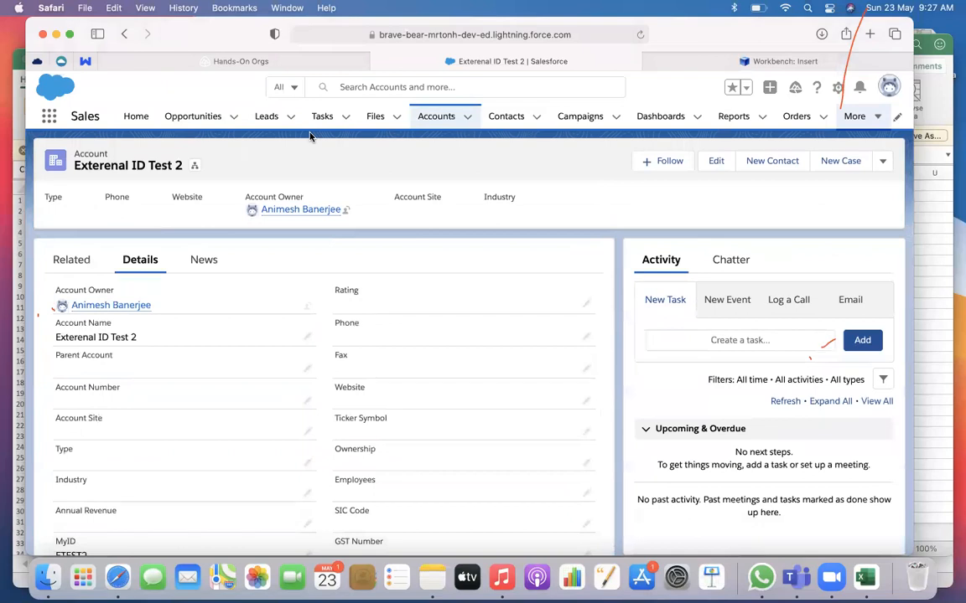
Open Salesforce Setup and search its settings for the Chatter feed options
click(49, 117)
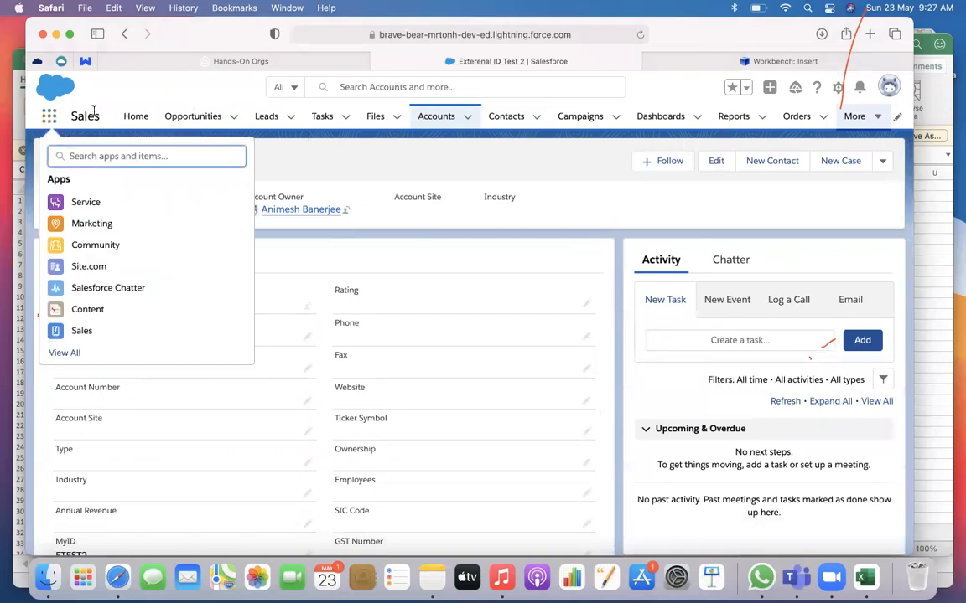
click(837, 87)
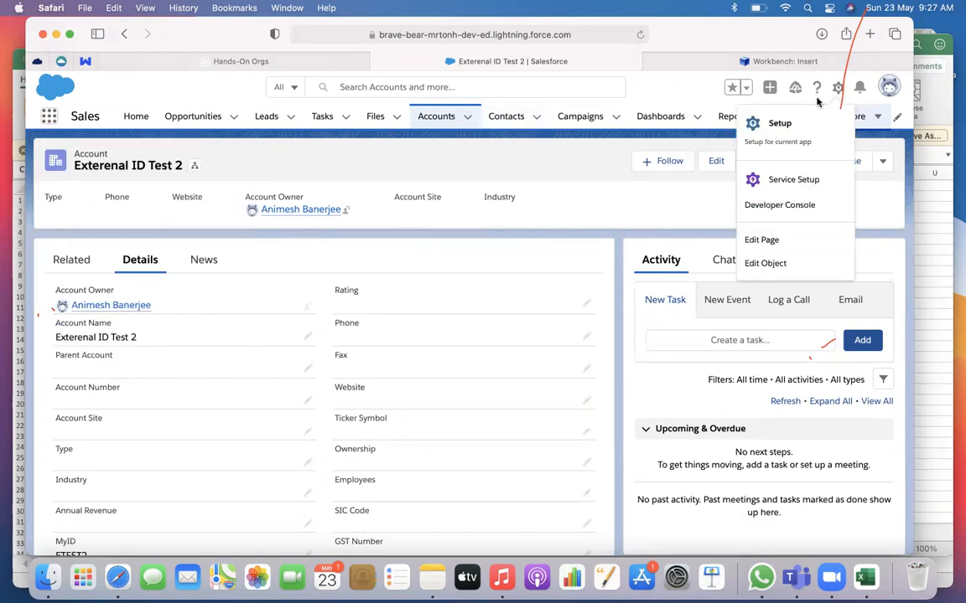
click(785, 124)
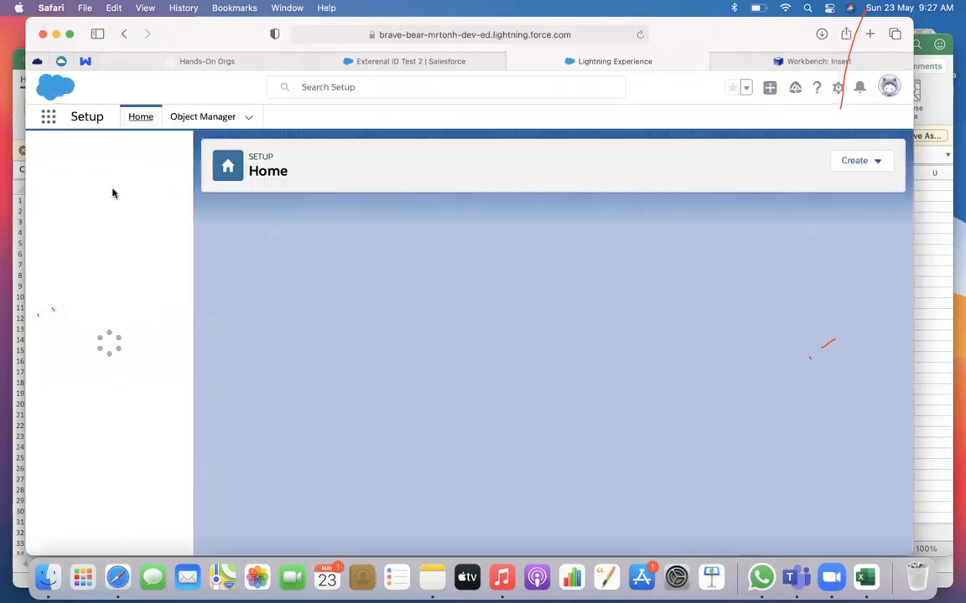
click(60, 153)
text(c)
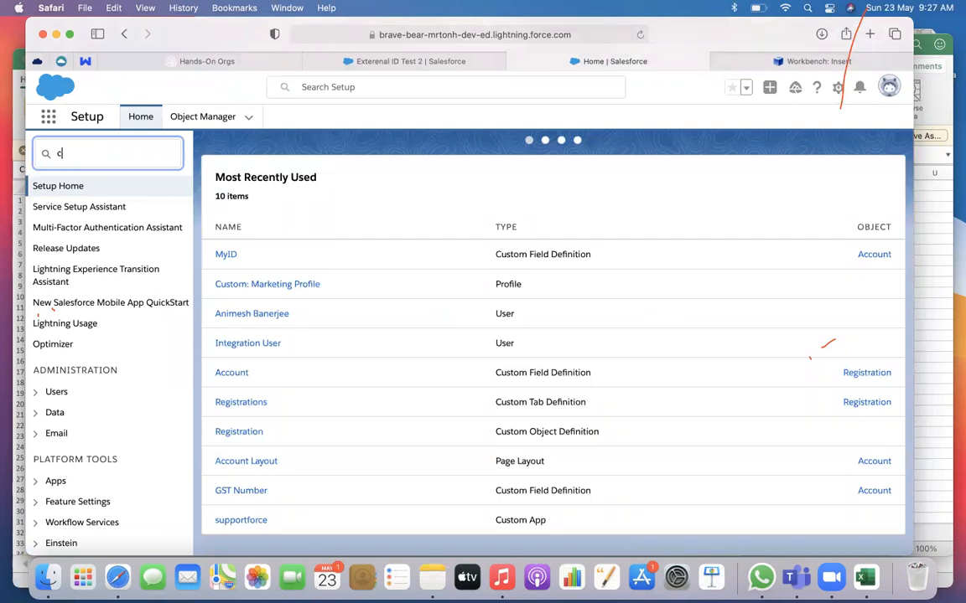
text(hatt)
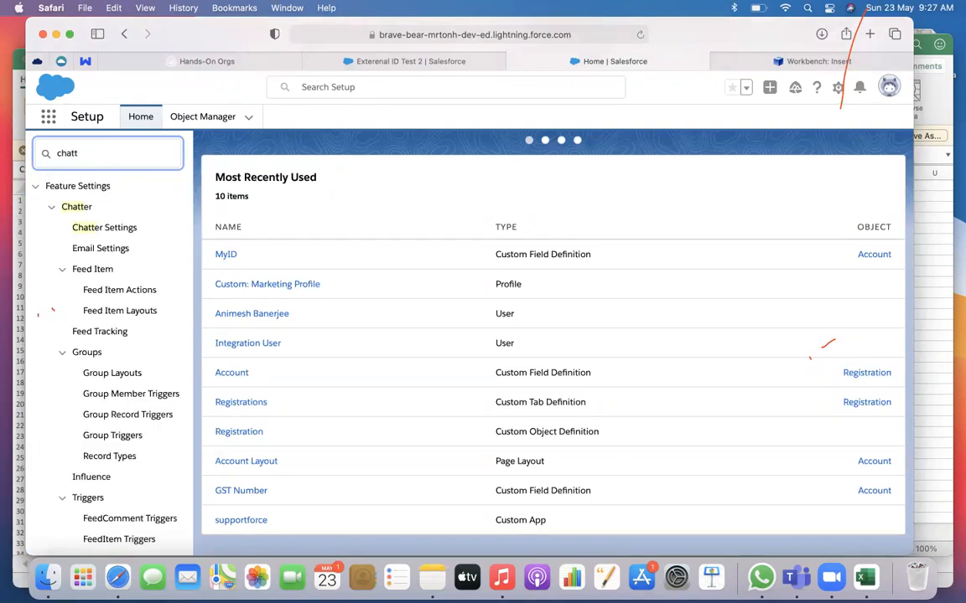
text(er)
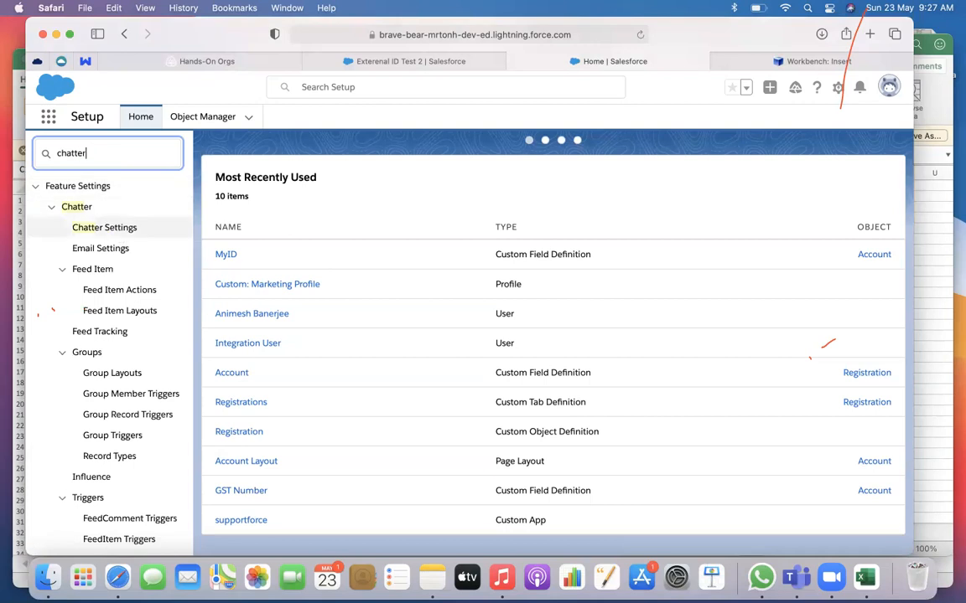
text( fee)
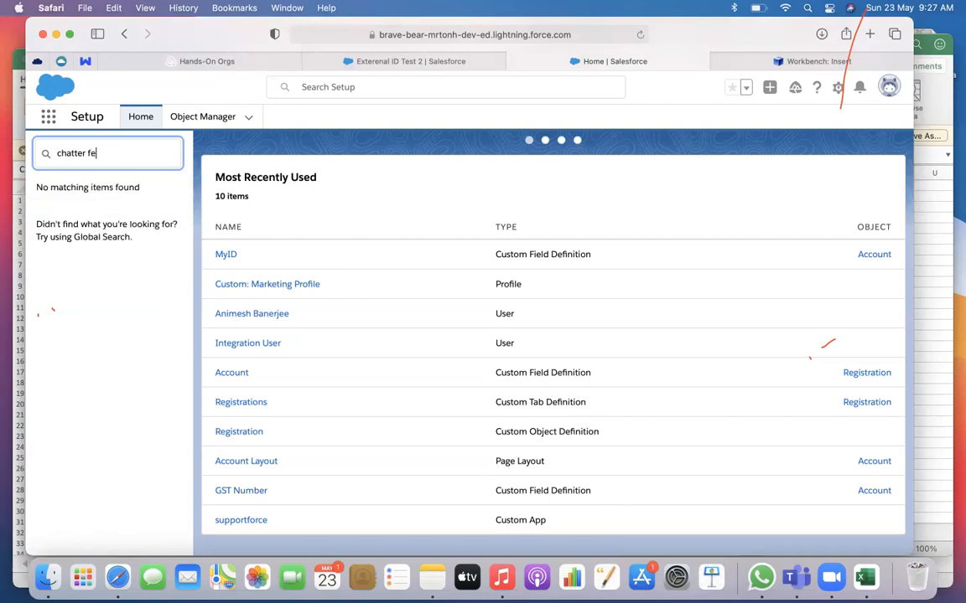
Search Setup for "feed" and open the Feed Tracking page in Salesforce Classic
key(BackSpace)
key(BackSpace)
key(BackSpace)
text(feed)
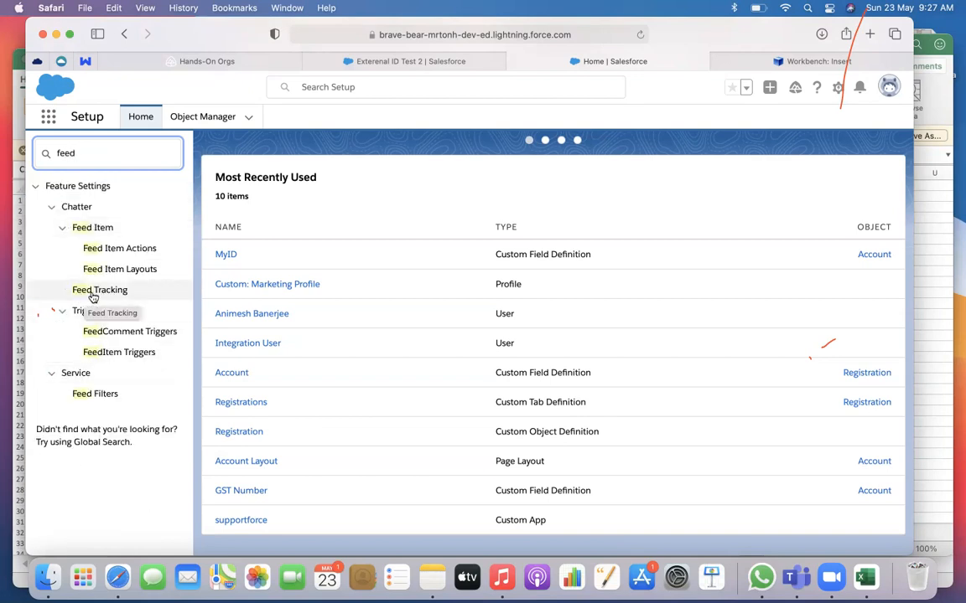
click(93, 294)
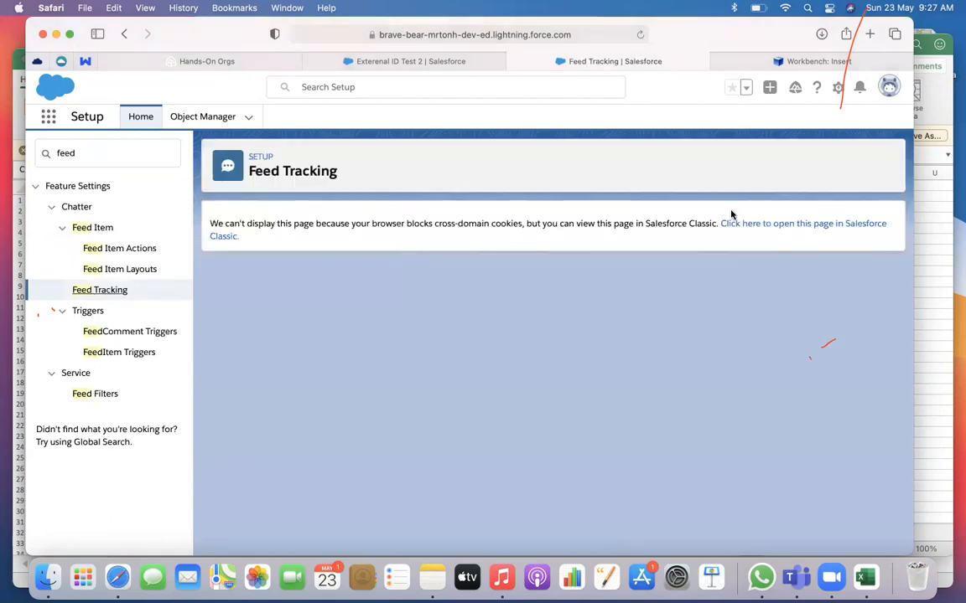
click(752, 224)
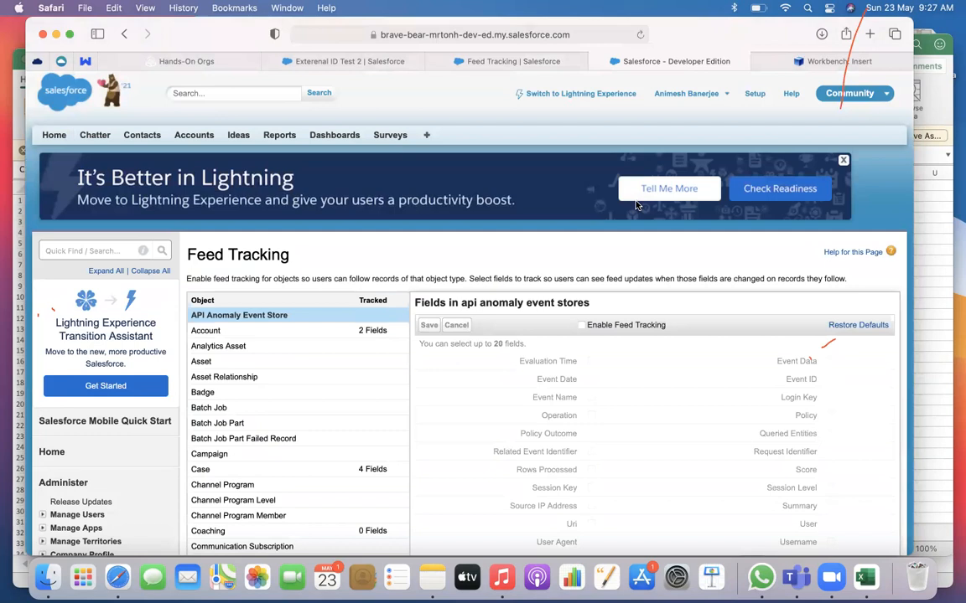
Add the MyID field to the Account object's tracked feed fields and save the change
click(291, 329)
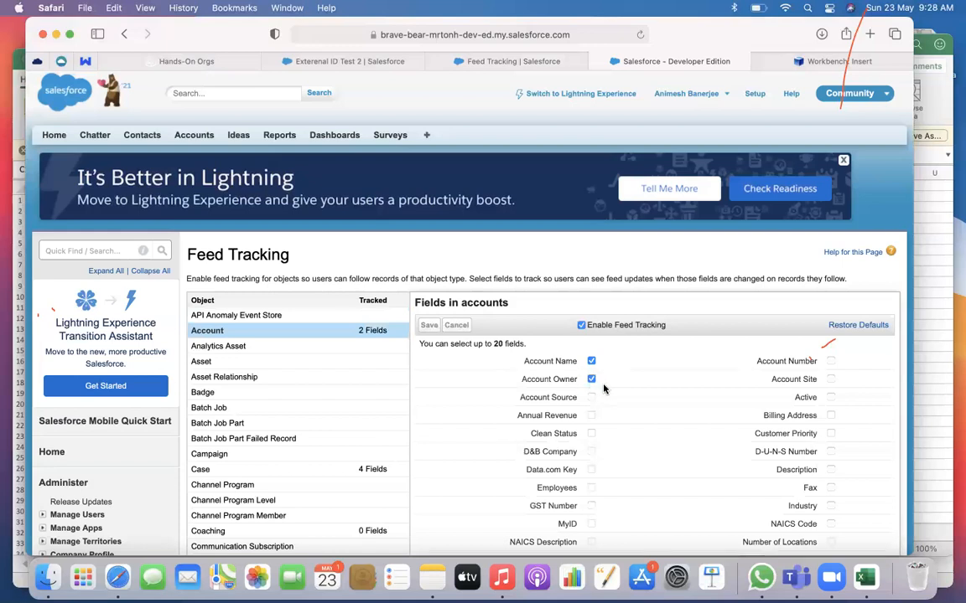
scroll(602, 388, down, 5)
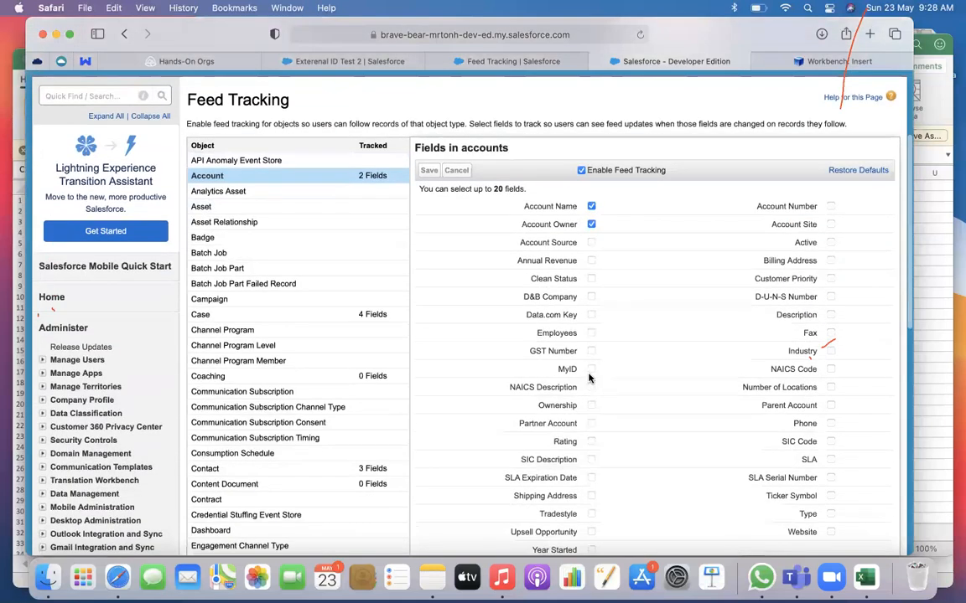
click(591, 371)
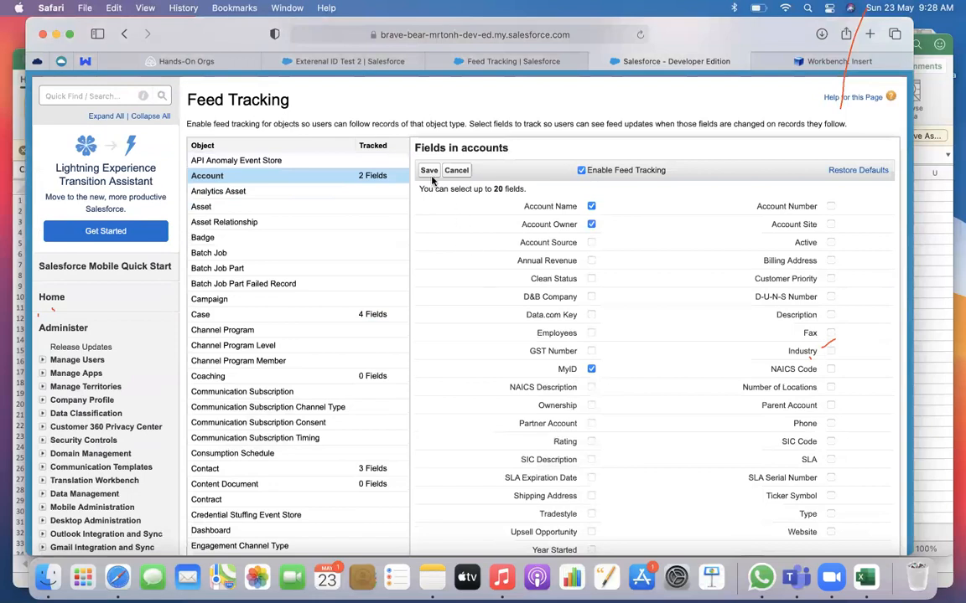
click(429, 172)
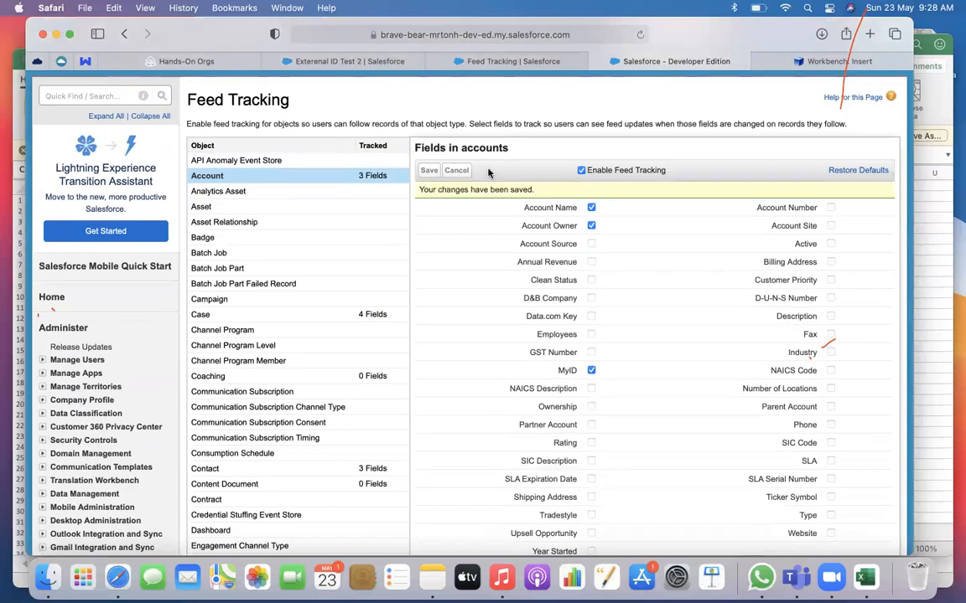
scroll(490, 174, up, 4)
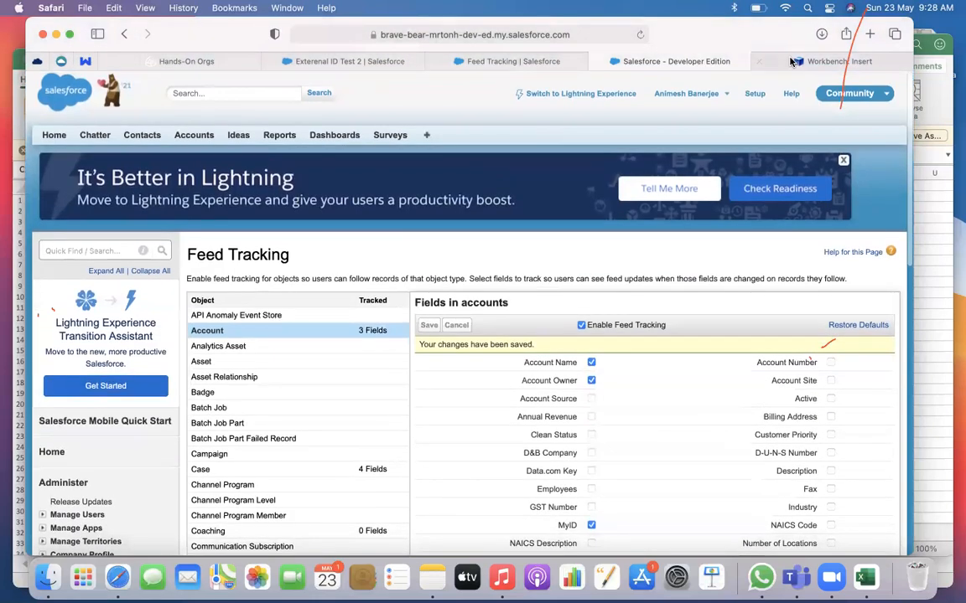
Open the Account object's Account Layout from Object Manager for editing in Salesforce Classic
click(797, 62)
click(498, 62)
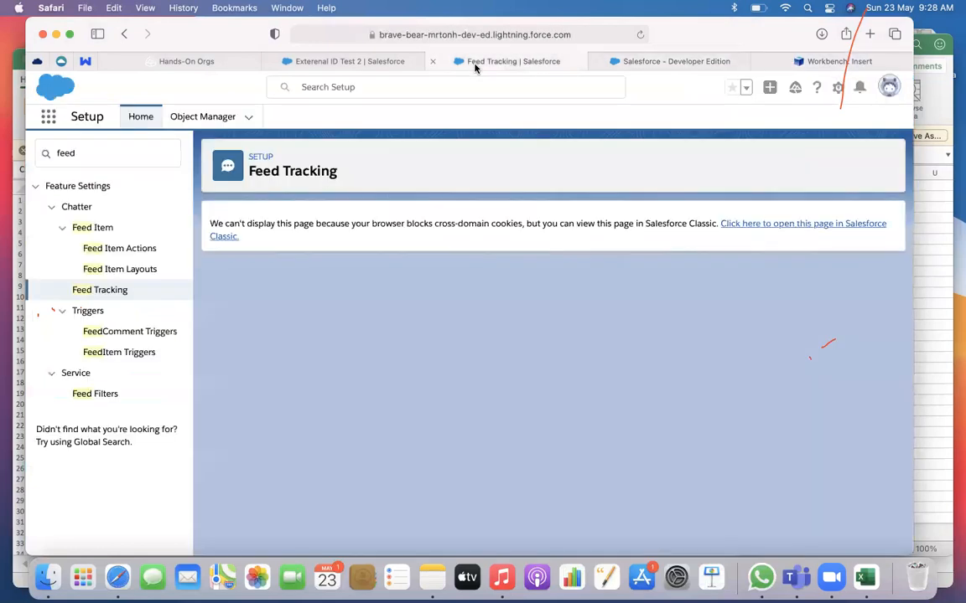
click(203, 118)
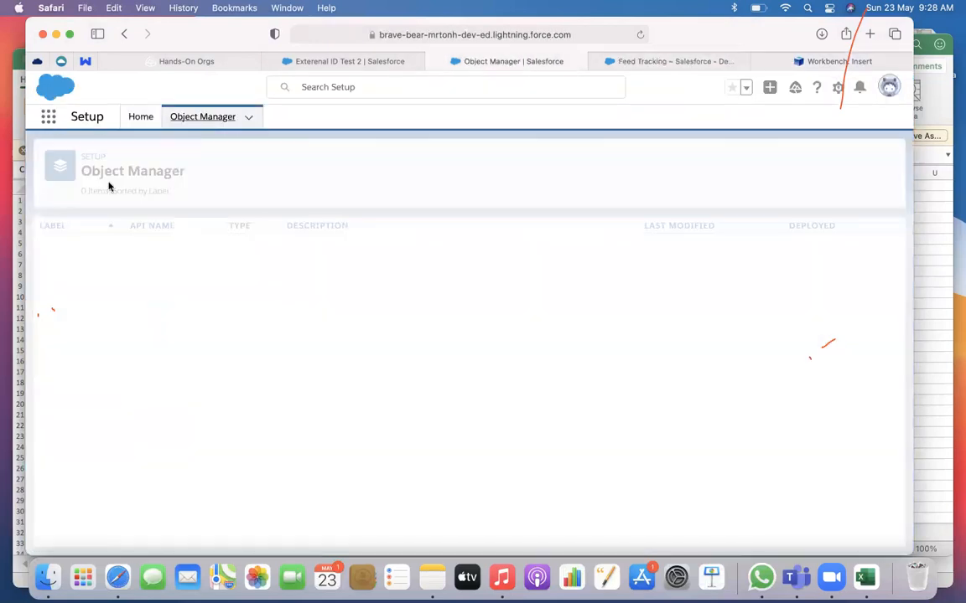
click(56, 251)
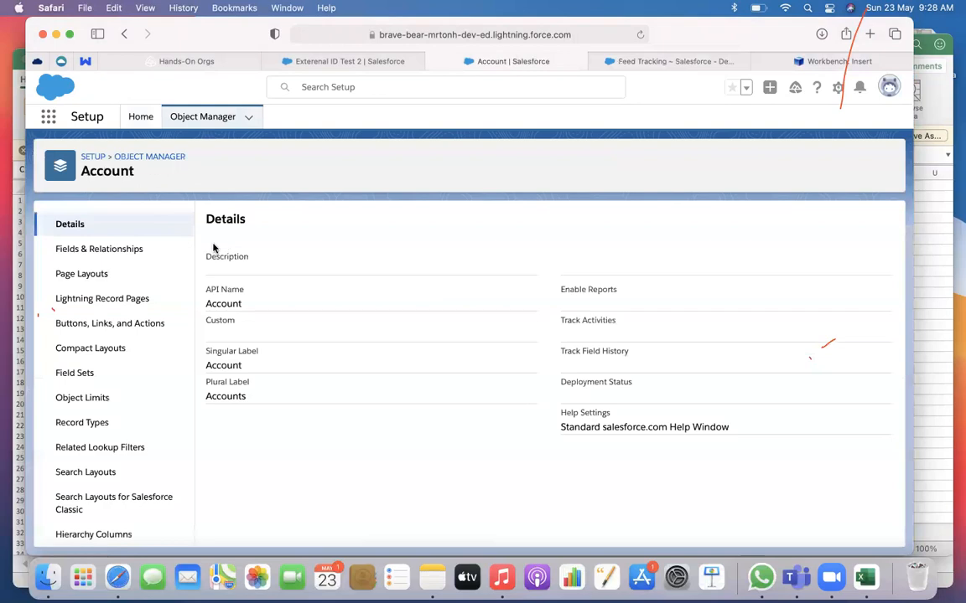
click(115, 278)
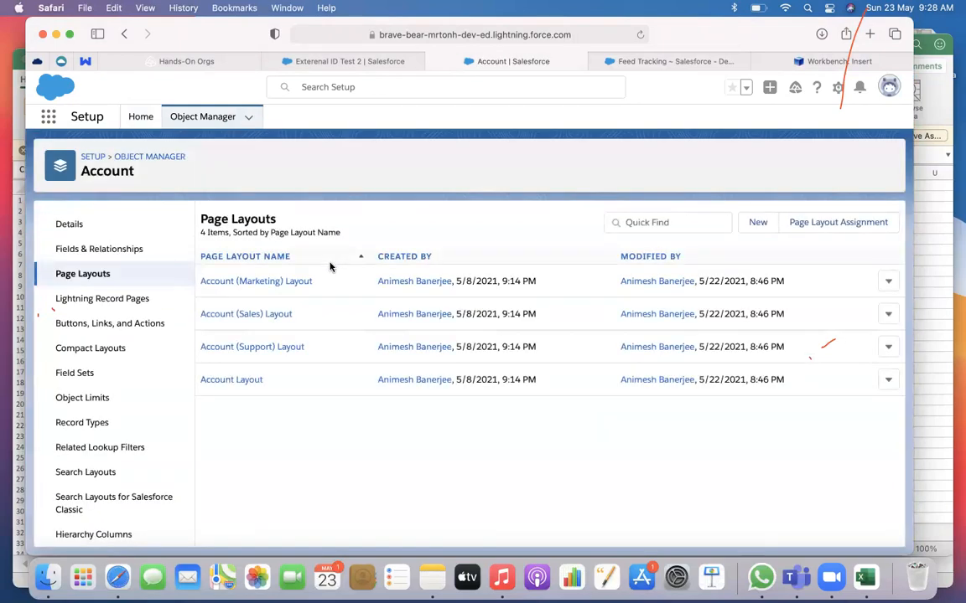
click(250, 382)
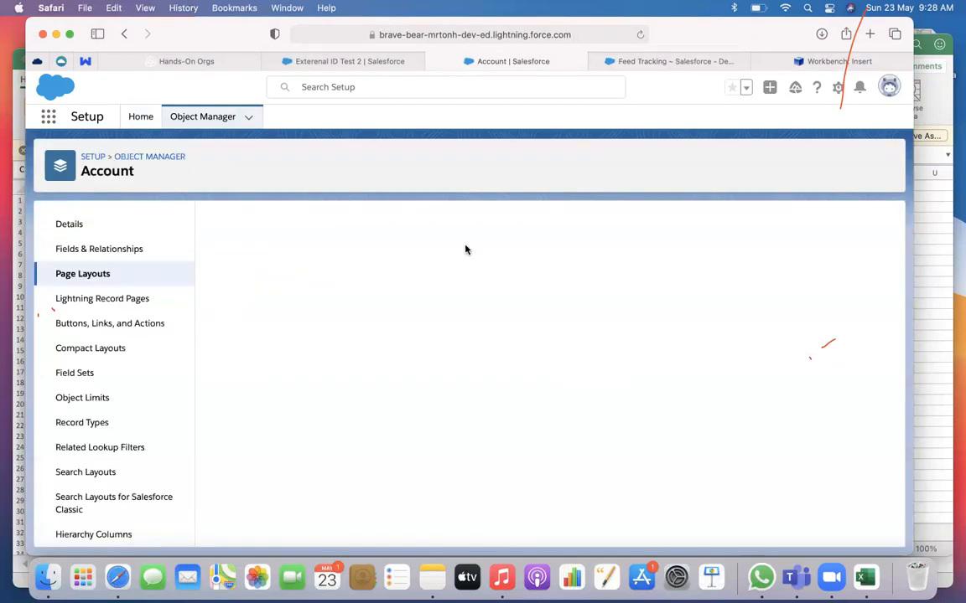
click(785, 227)
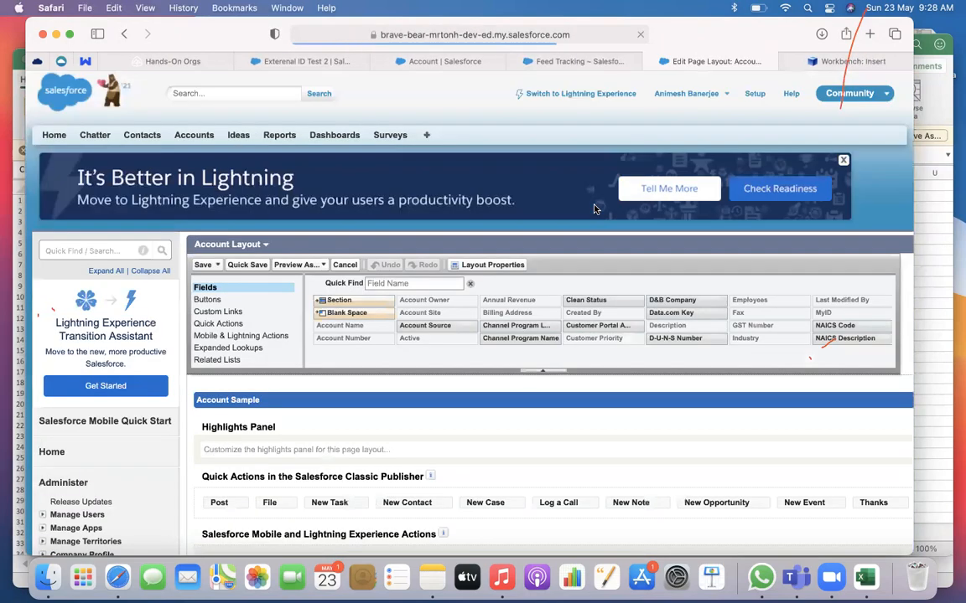
Examine the related lists on the Account Layout and search the available ones for "his"
click(219, 360)
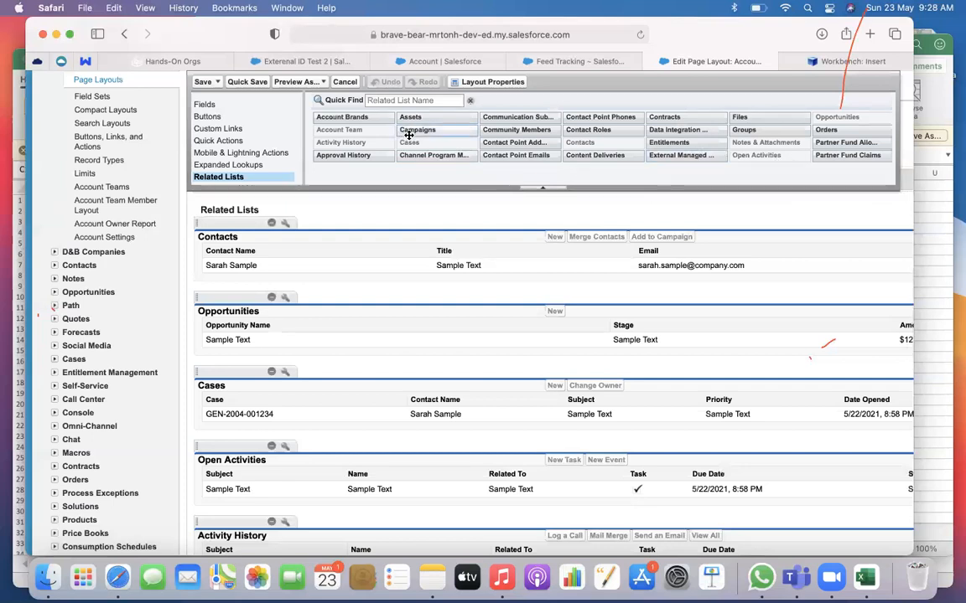
scroll(446, 261, down, 10)
scroll(446, 261, up, 10)
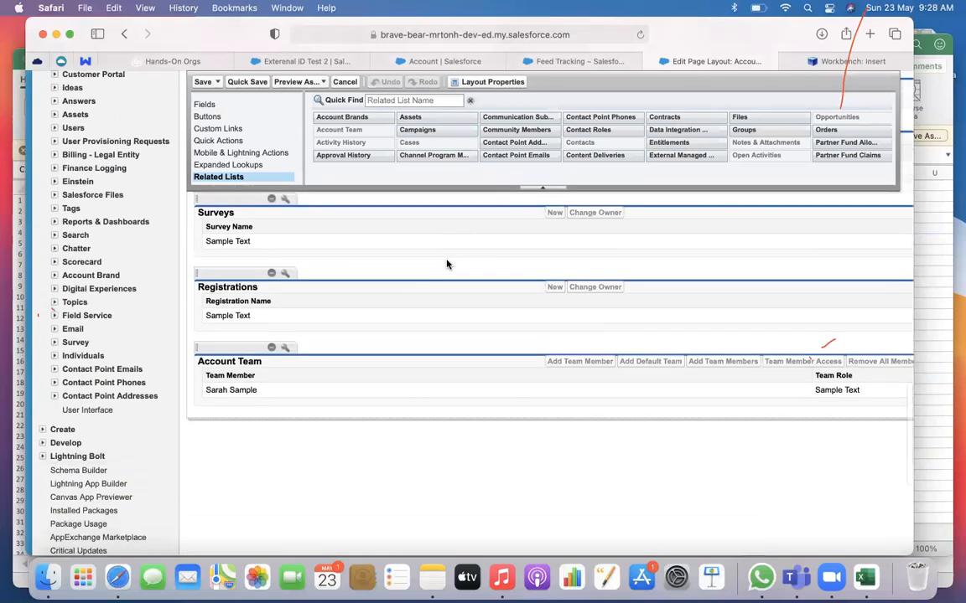
scroll(447, 264, up, 5)
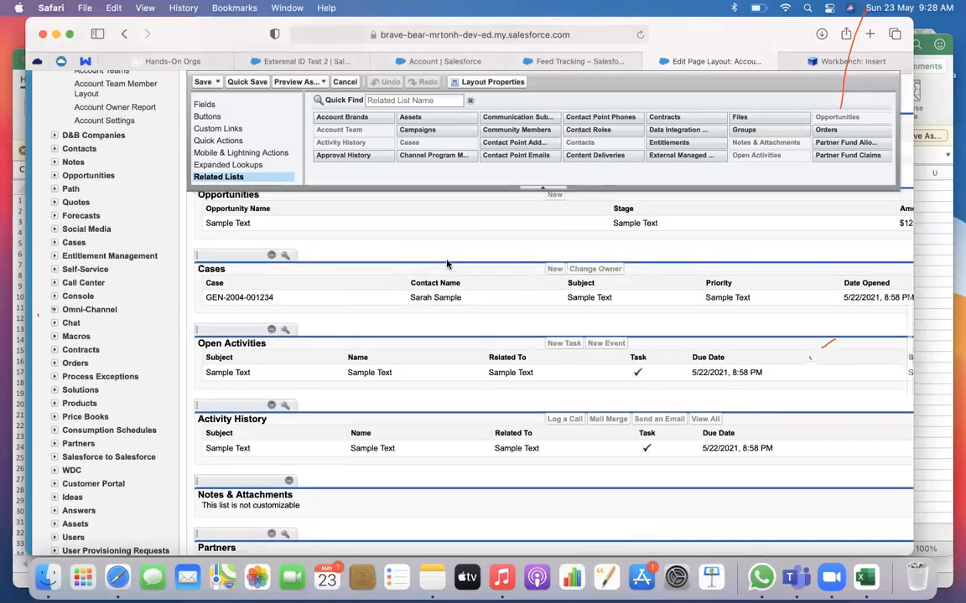
scroll(447, 262, up, 5)
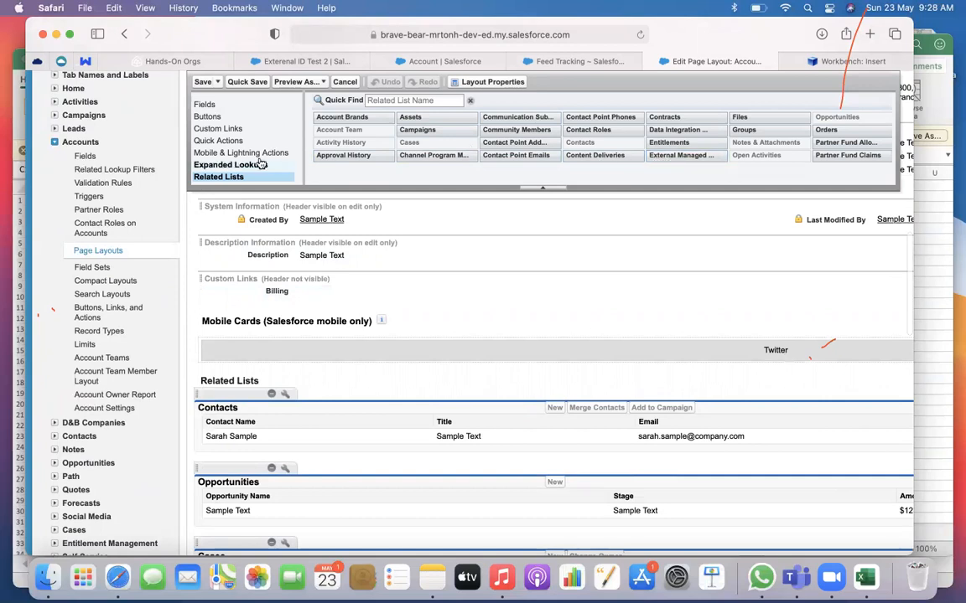
click(390, 100)
text(his)
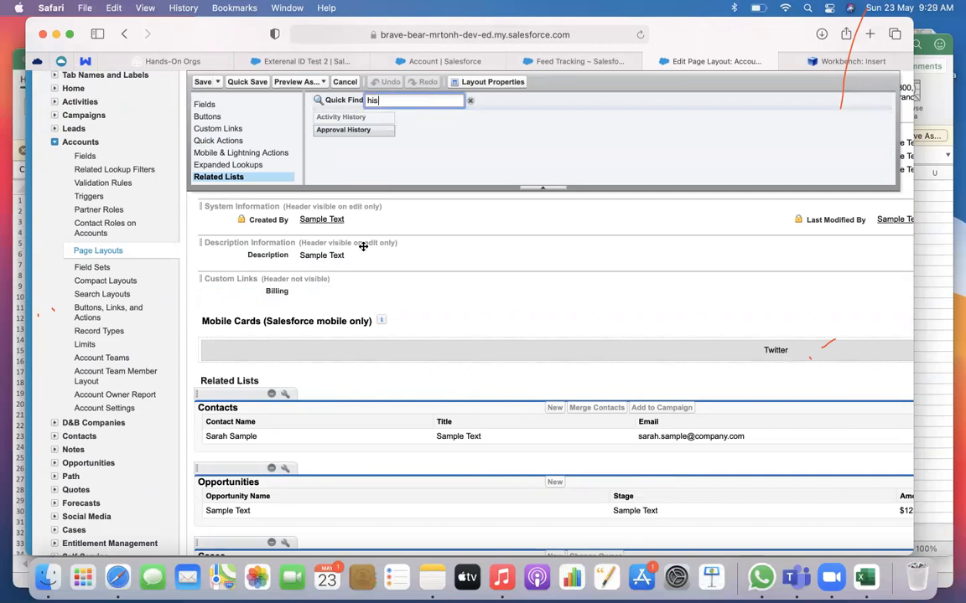
scroll(363, 247, down, 10)
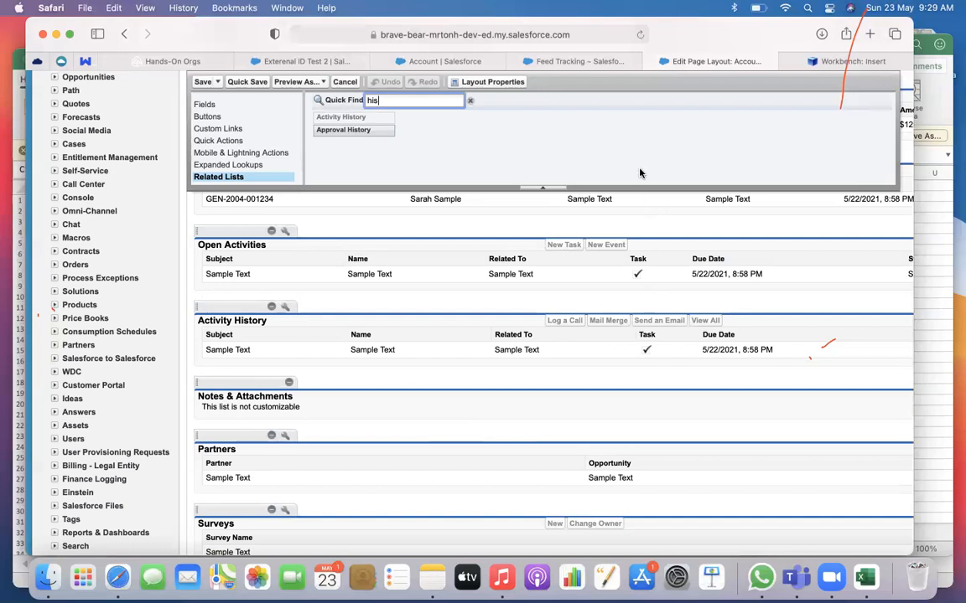
scroll(640, 173, down, 5)
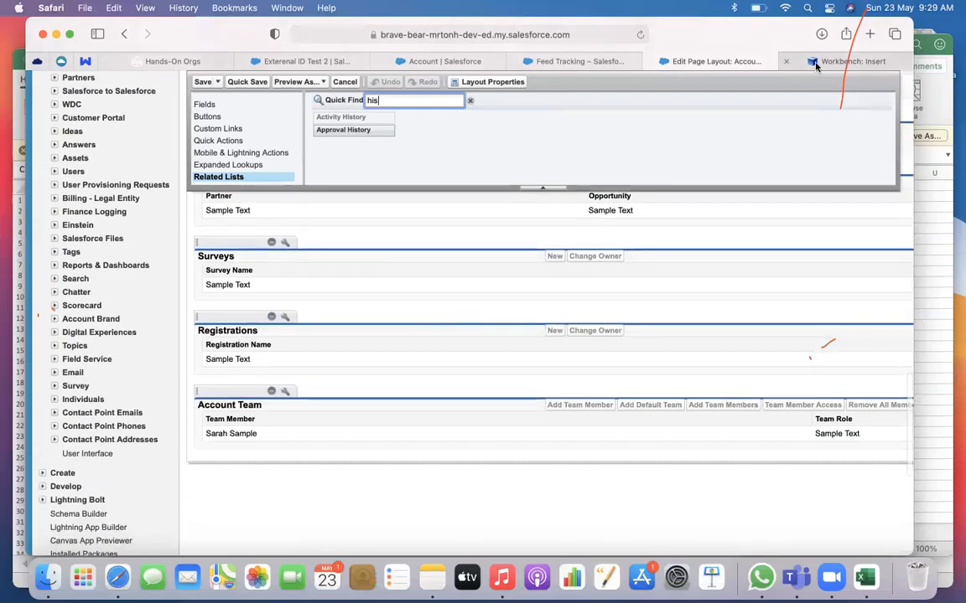
Reopen the Feed Tracking page in Salesforce Classic from Setup and review the tracked fields of the Account object
click(815, 65)
click(414, 67)
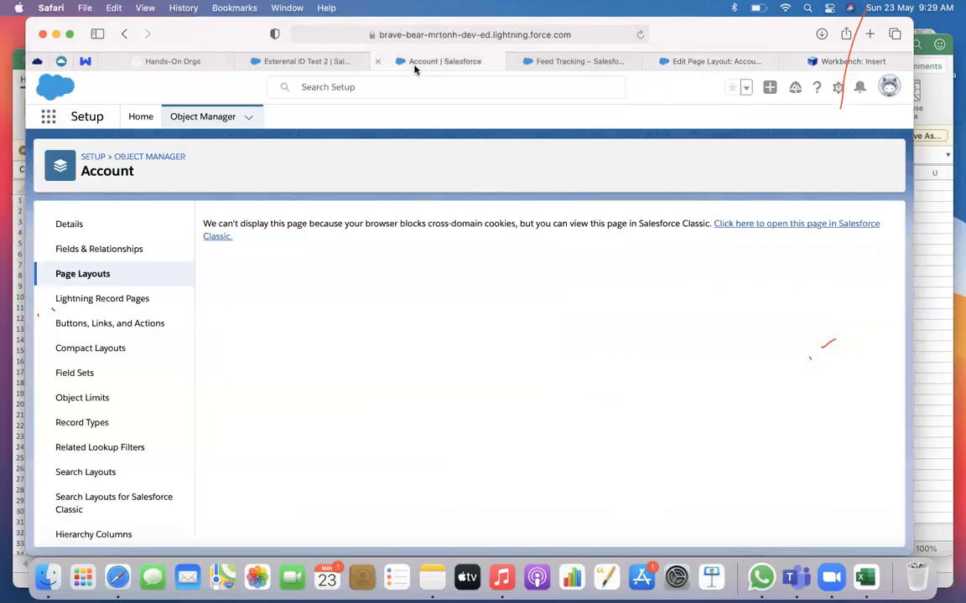
click(134, 119)
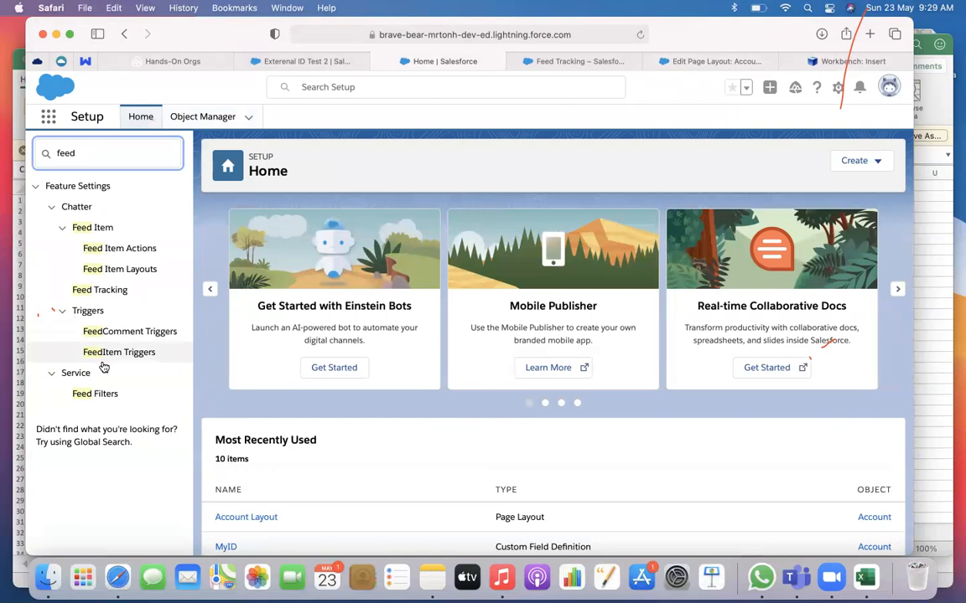
click(99, 290)
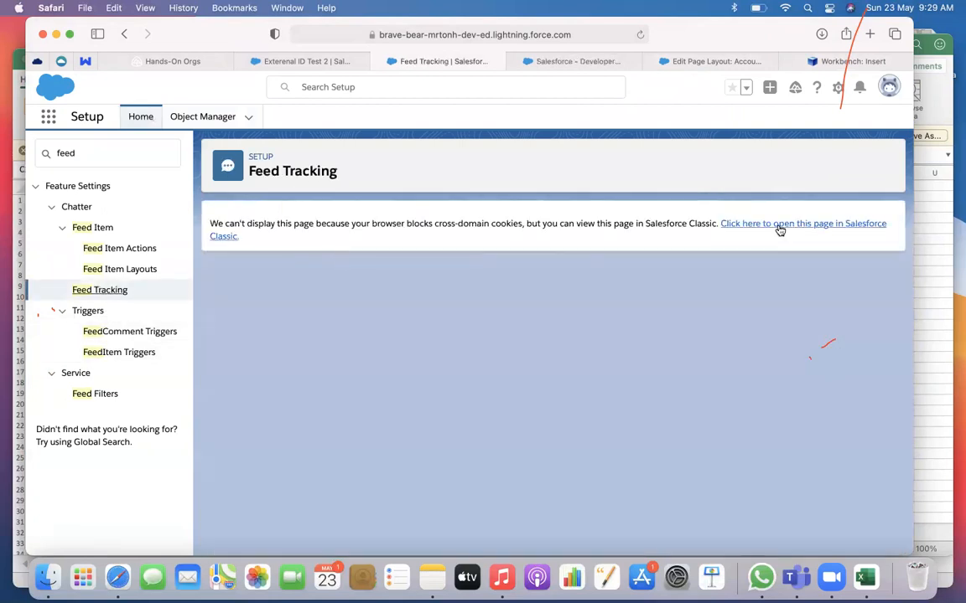
click(778, 228)
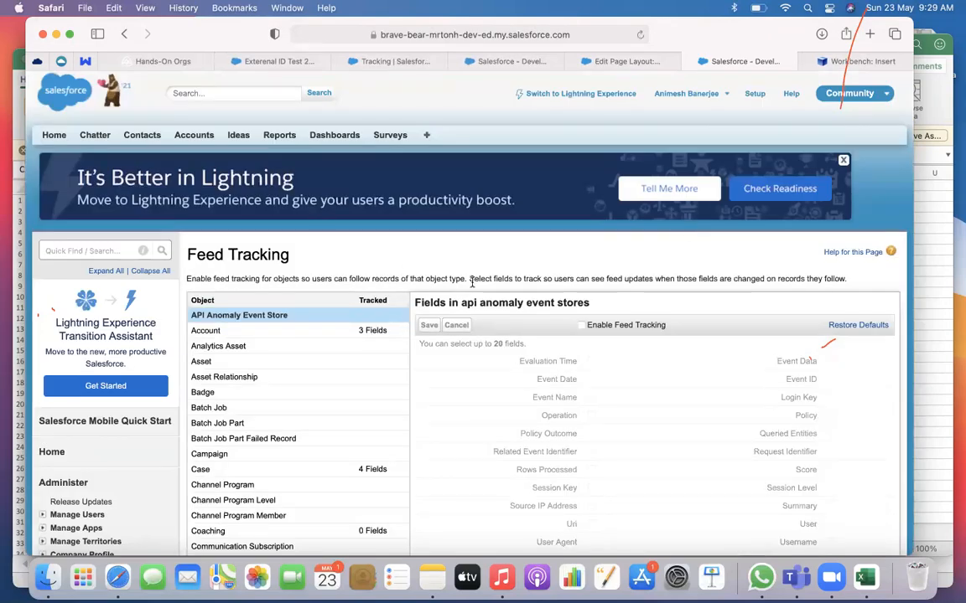
click(209, 330)
scroll(536, 372, down, 10)
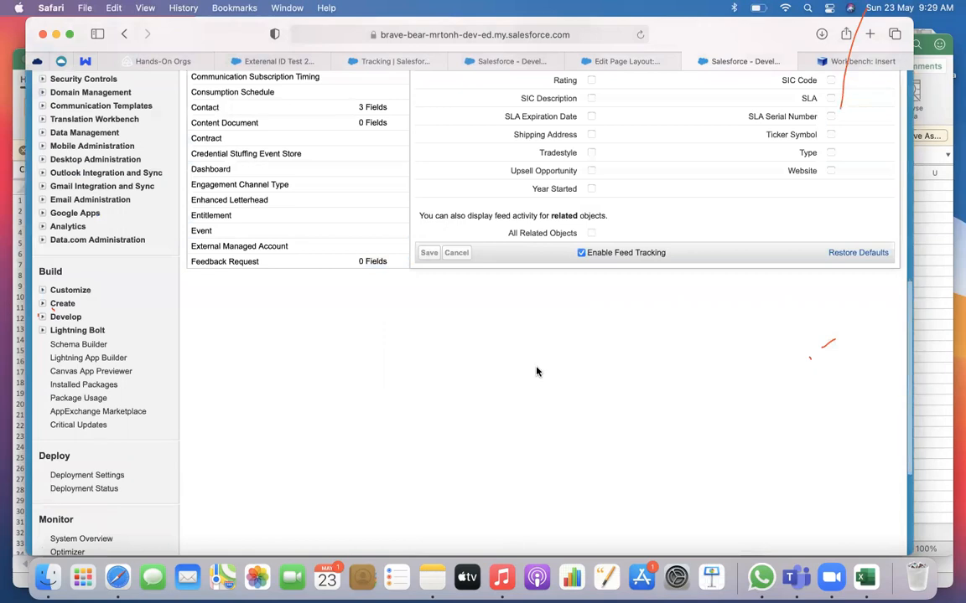
scroll(536, 371, up, 5)
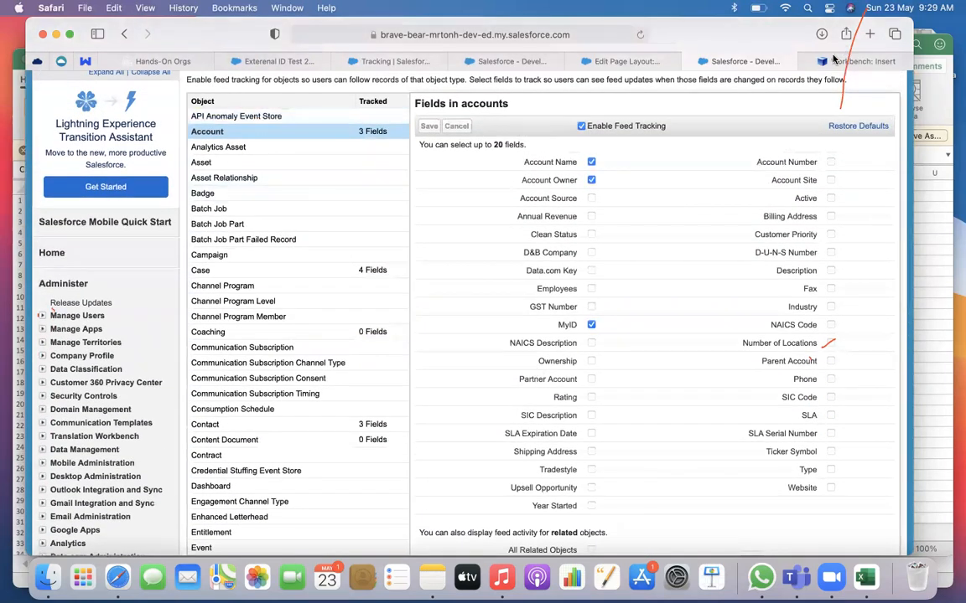
Search the Account Layout's available related lists for "tra" and clear the search
click(625, 61)
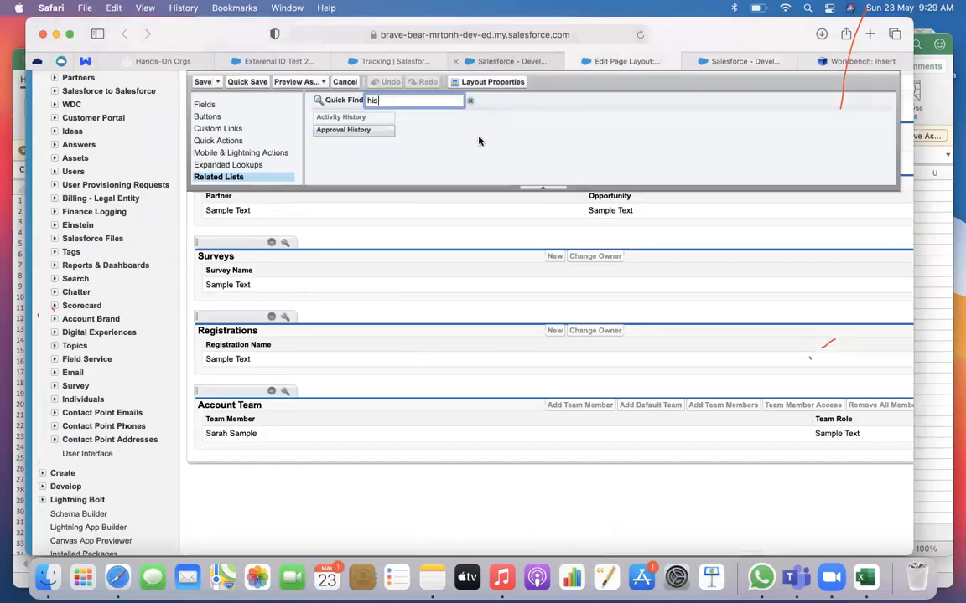
scroll(426, 162, up, 1)
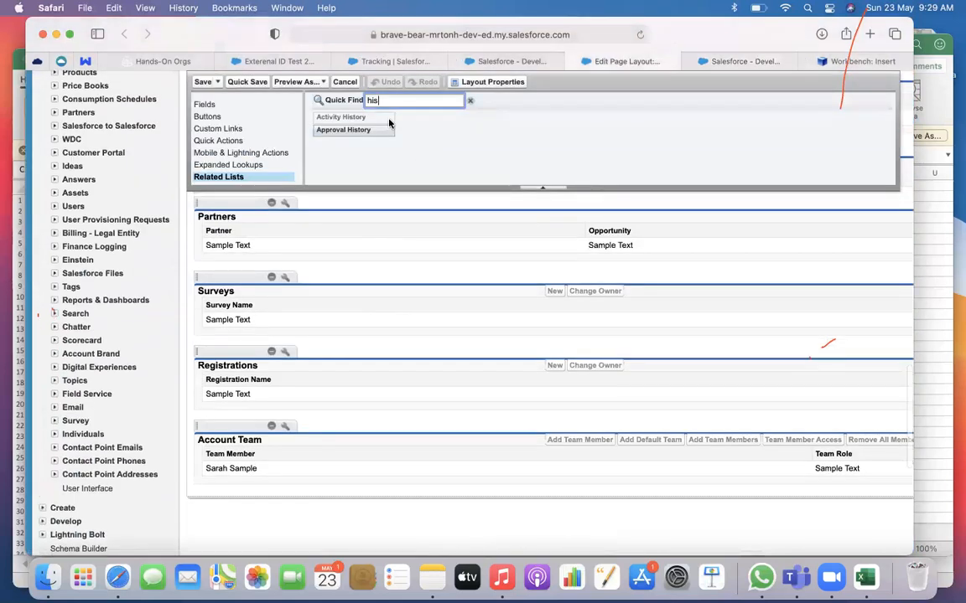
key(BackSpace)
key(BackSpace)
key(BackSpace)
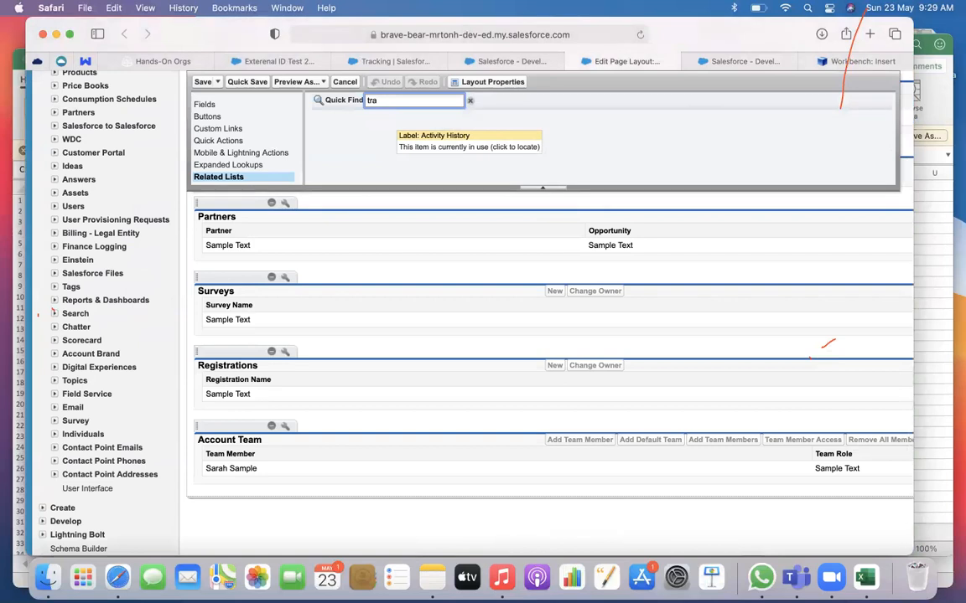
key(BackSpace)
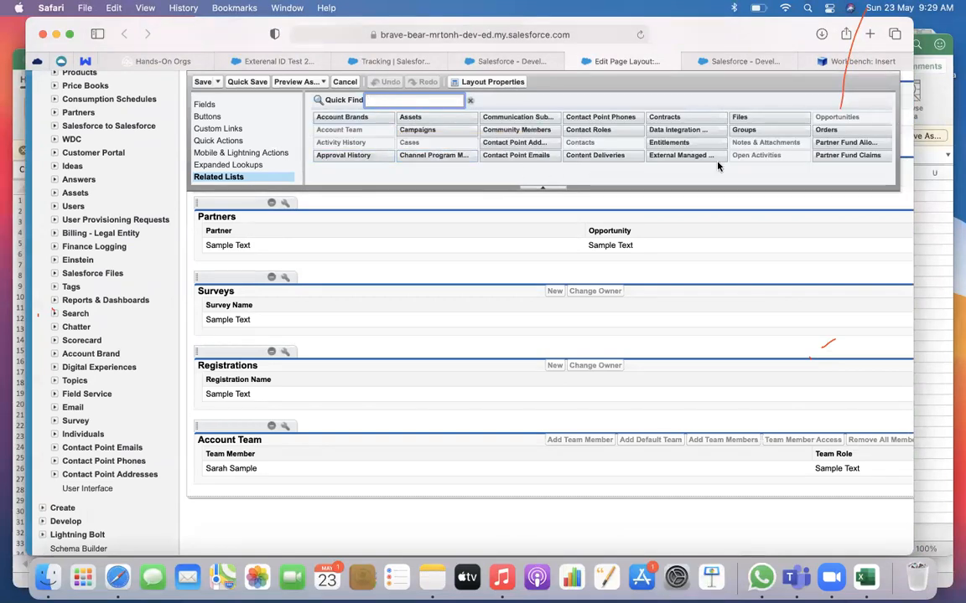
Inspect the related lists of the Exterenal ID Test 2 account and reload the record page
click(745, 61)
click(252, 61)
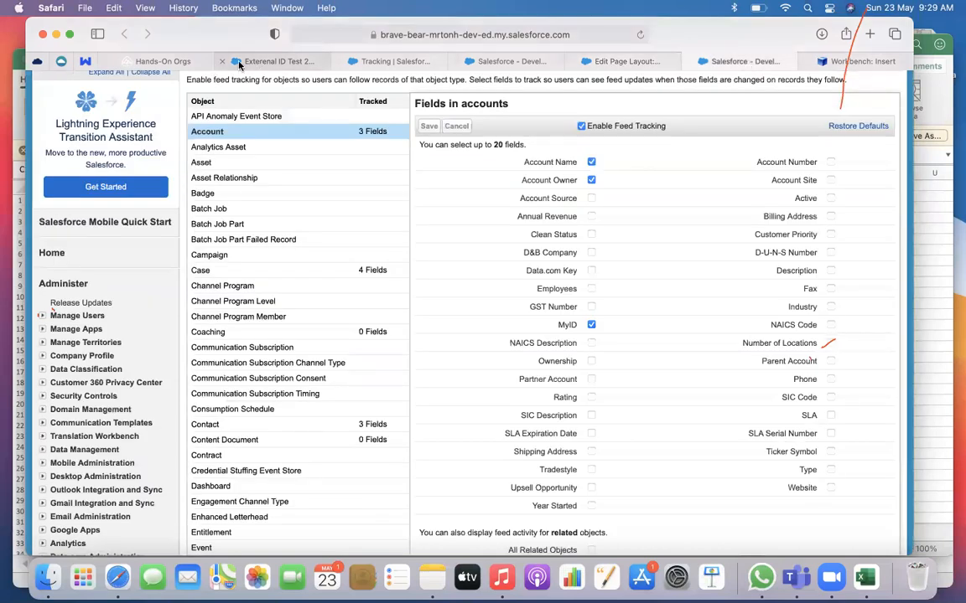
click(74, 260)
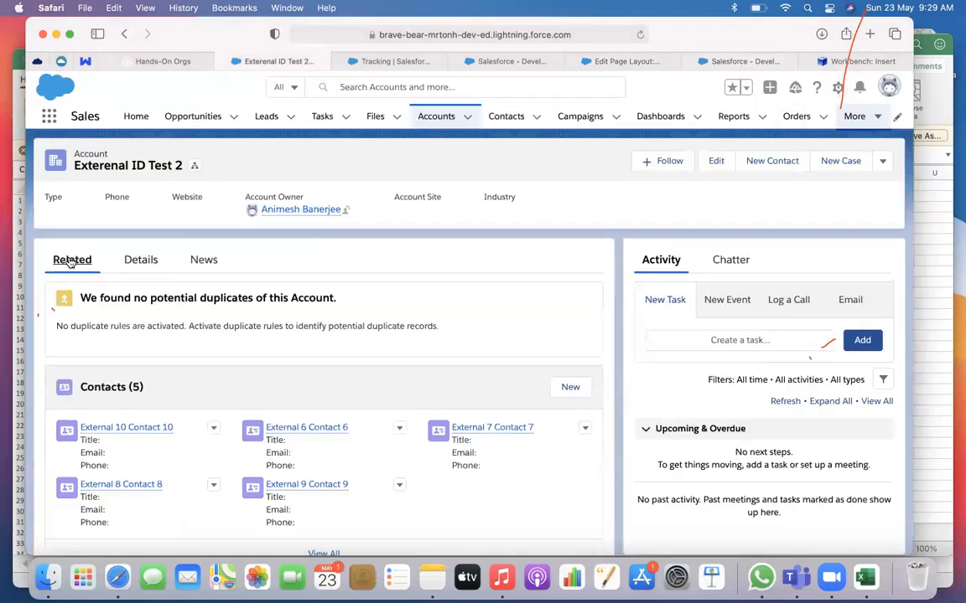
scroll(302, 321, down, 5)
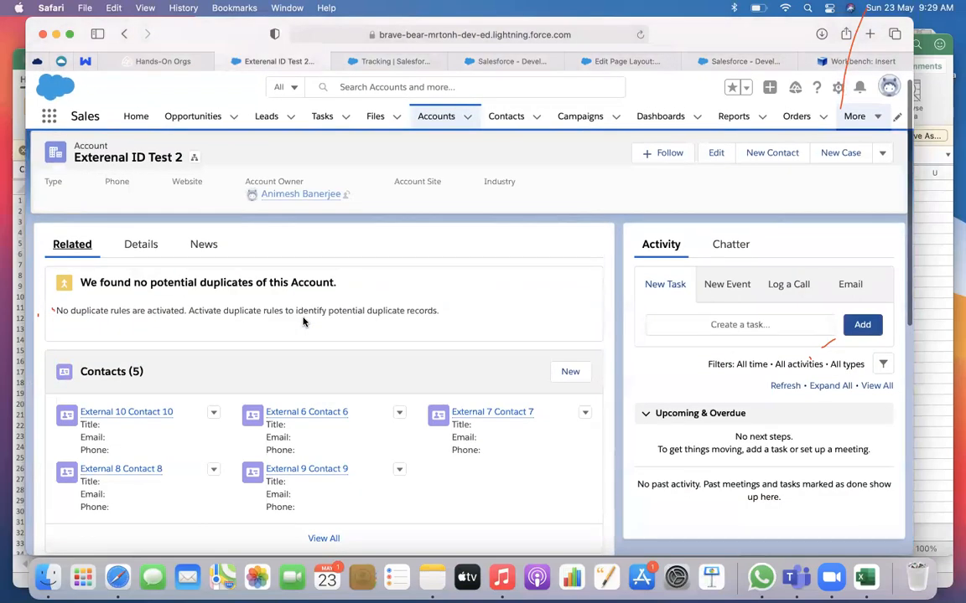
scroll(213, 324, down, 5)
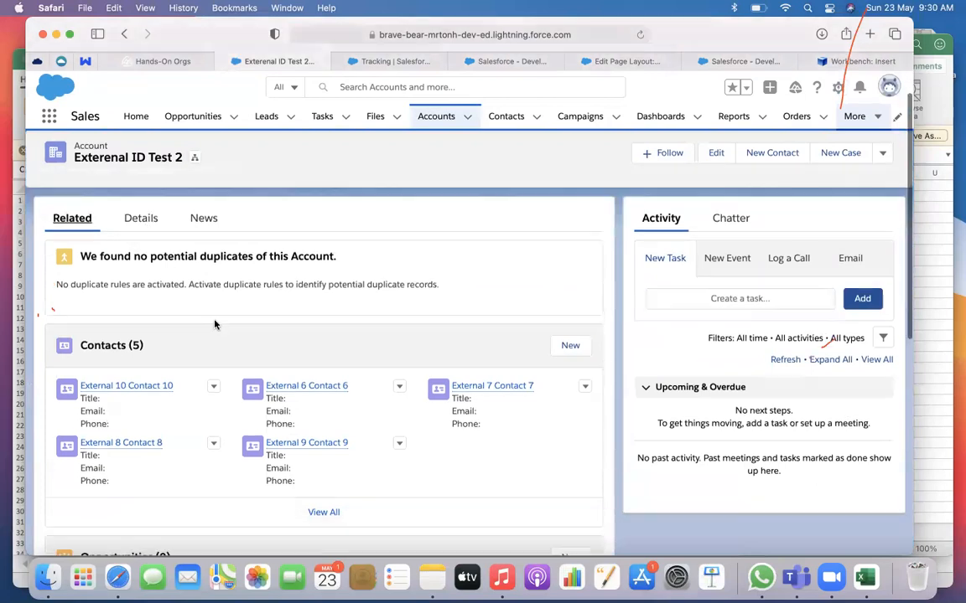
scroll(215, 324, down, 1)
click(639, 35)
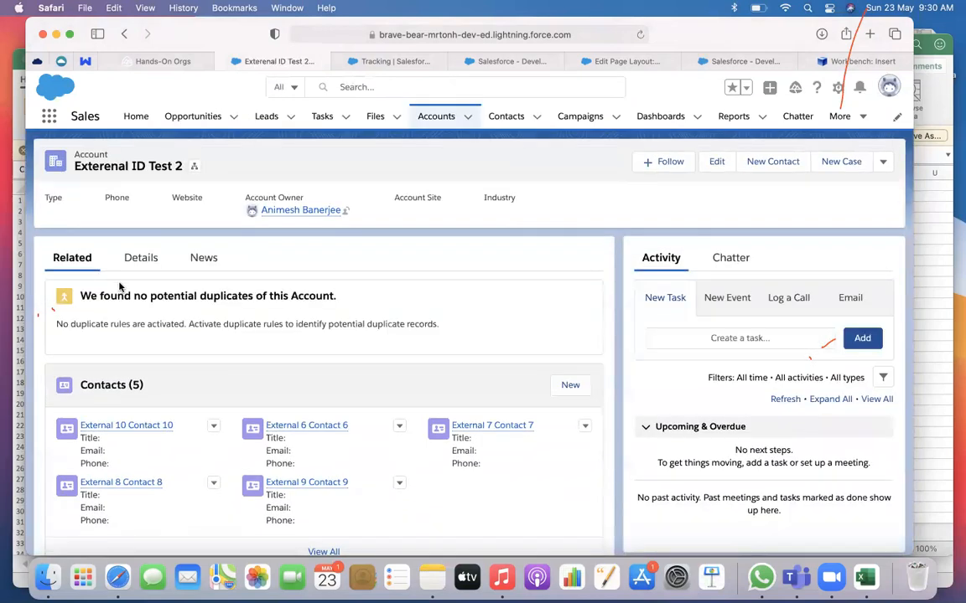
Append 0 to the MyID value in the account's details and save the record
click(143, 259)
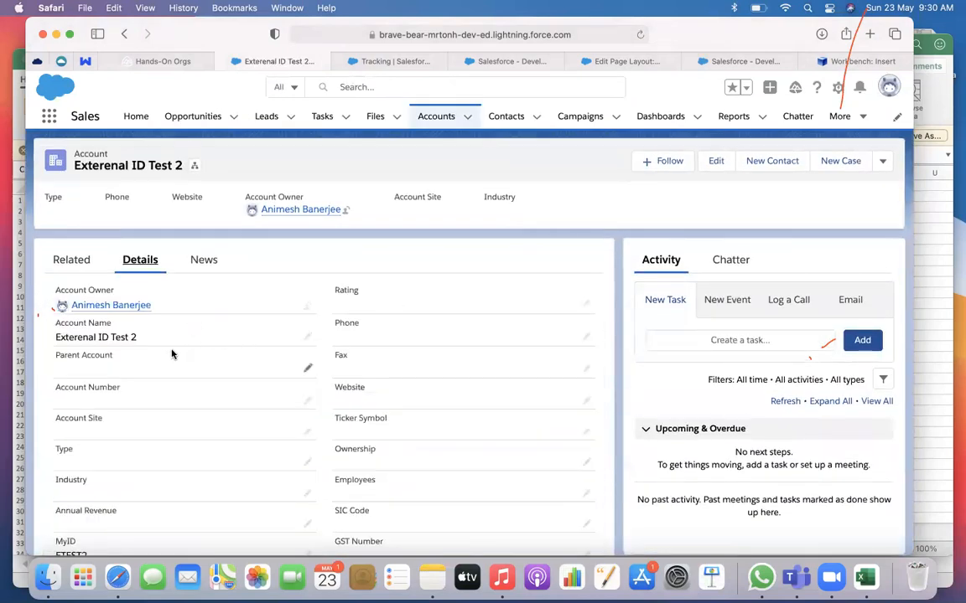
scroll(176, 360, down, 3)
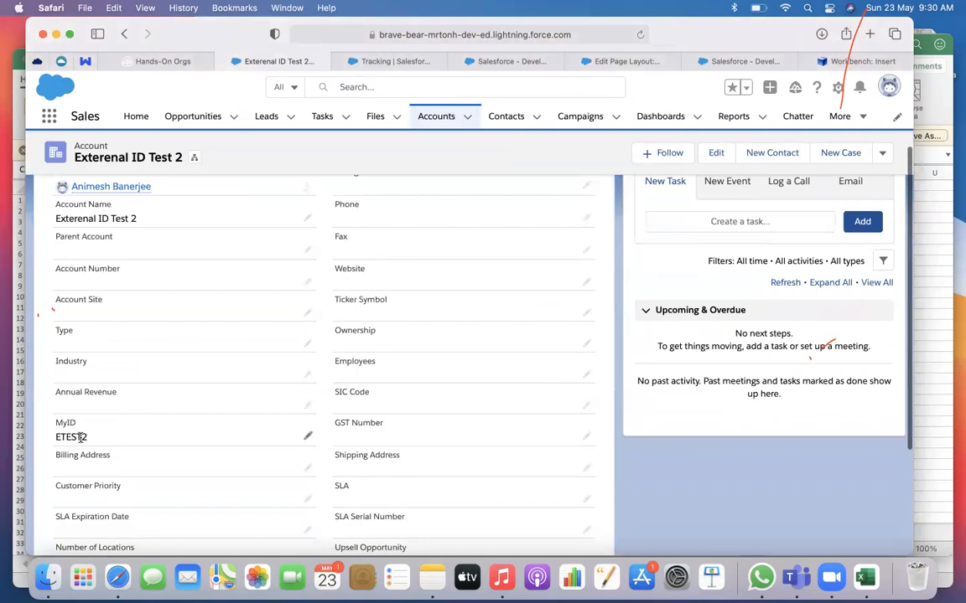
click(308, 436)
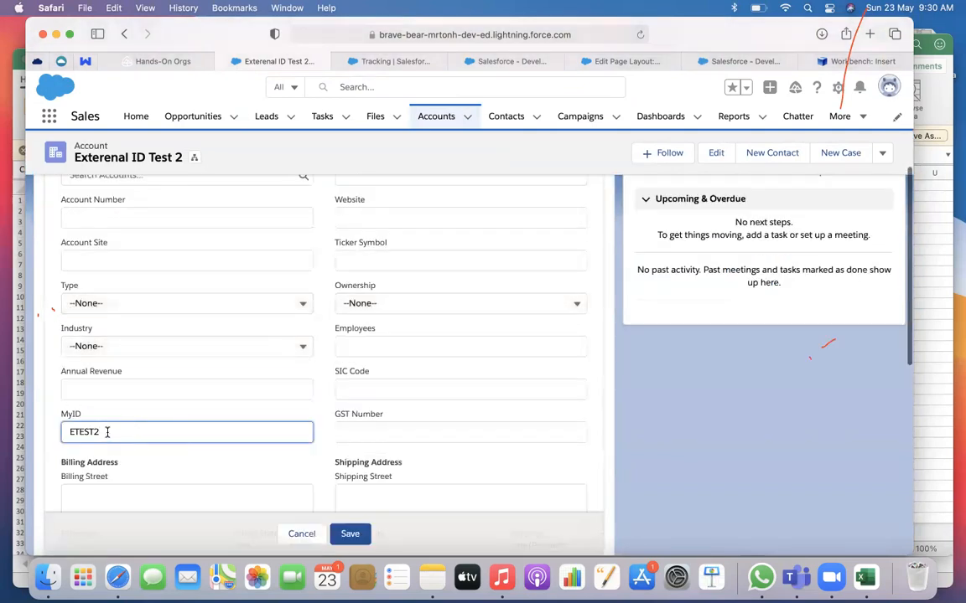
text(0)
click(351, 534)
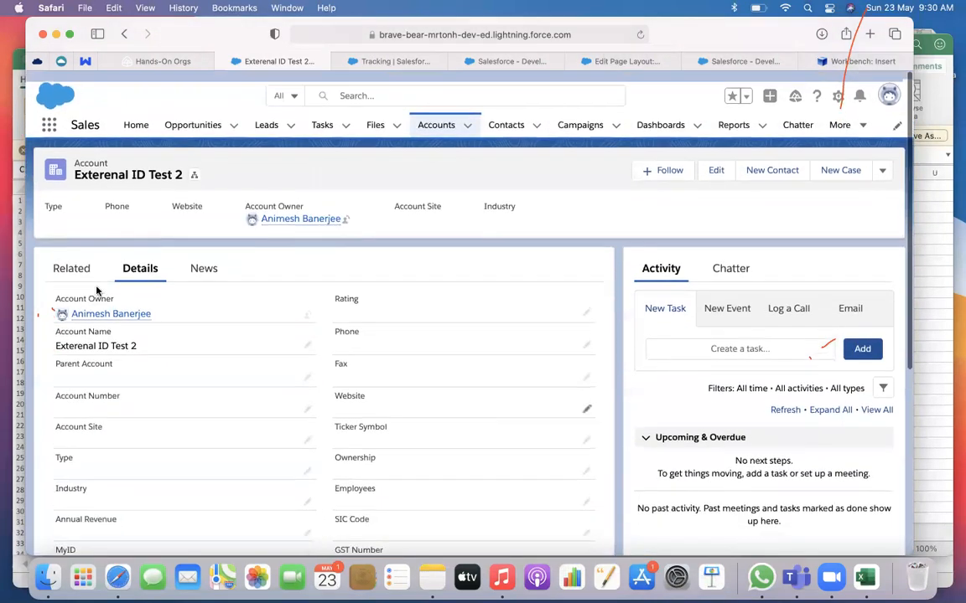
Examine all the account's related lists for a history of the MyID change
click(93, 262)
scroll(320, 322, down, 10)
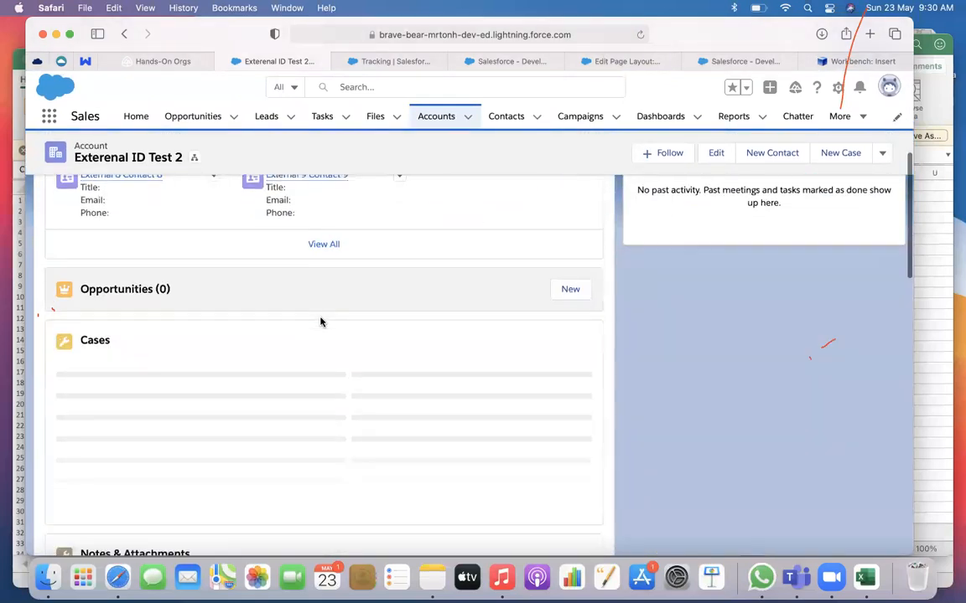
scroll(320, 322, down, 3)
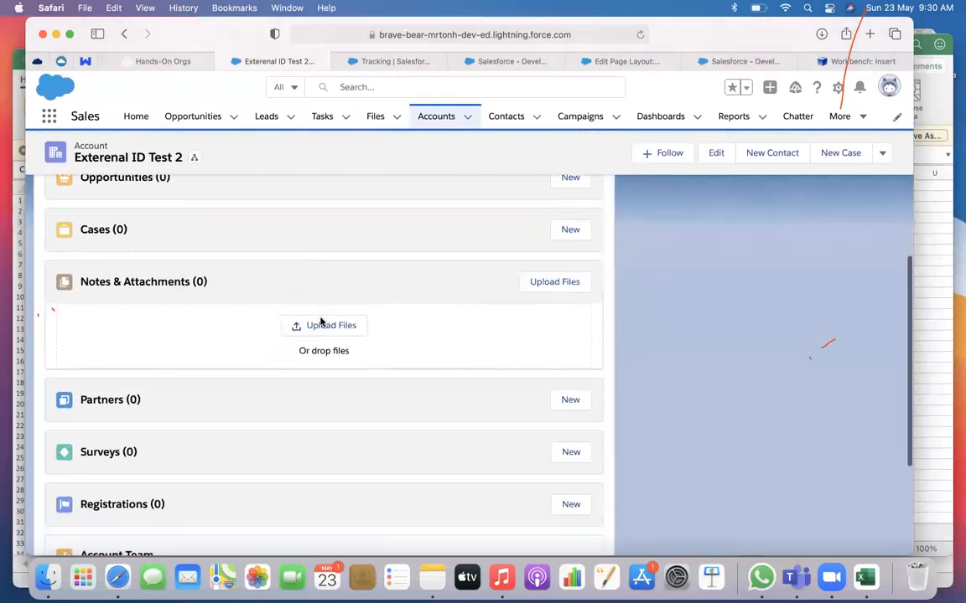
Open Feed Item Layouts from Setup in Salesforce Classic and examine the page layout assignments for the profiles
click(723, 61)
click(843, 63)
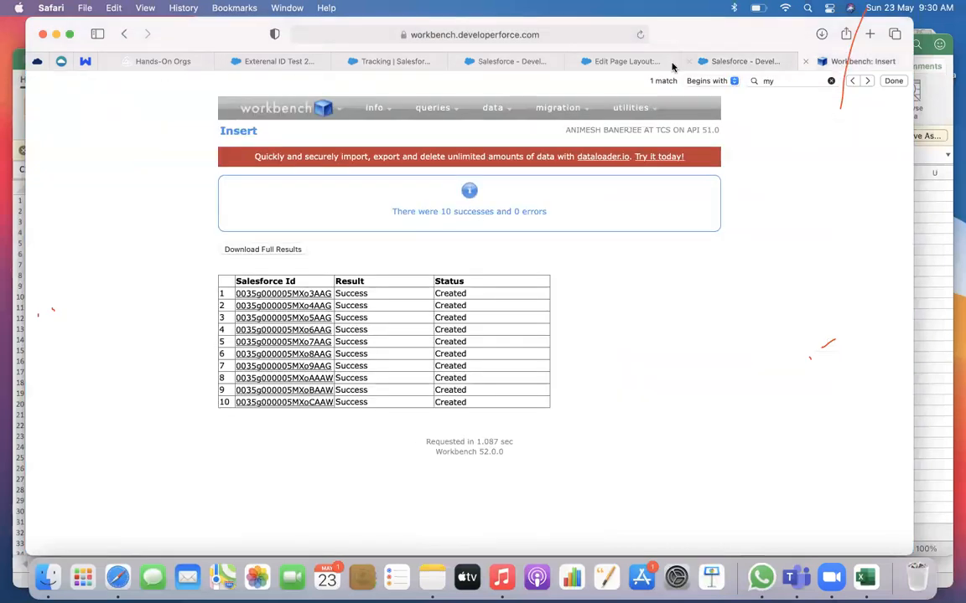
click(512, 62)
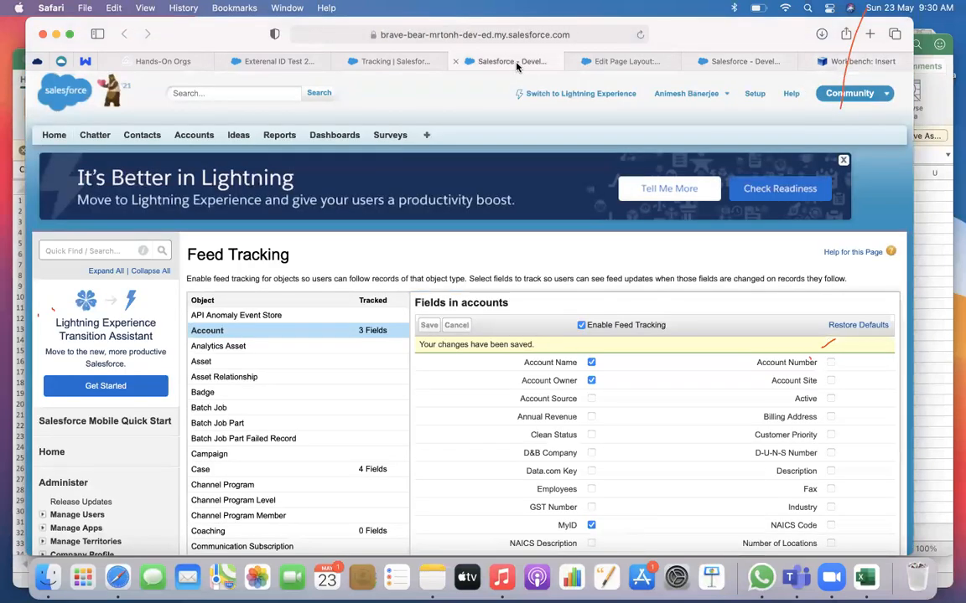
click(393, 61)
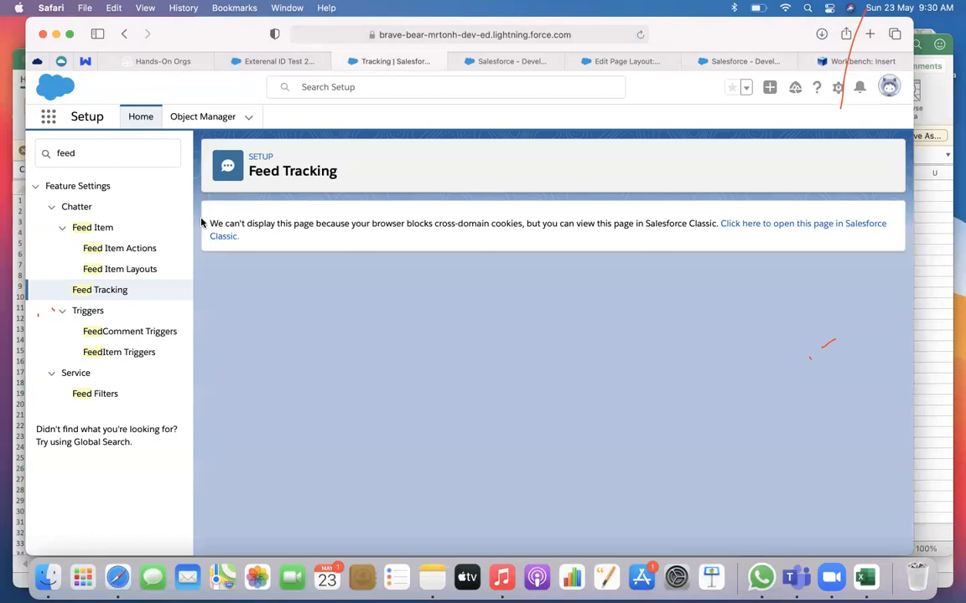
click(132, 269)
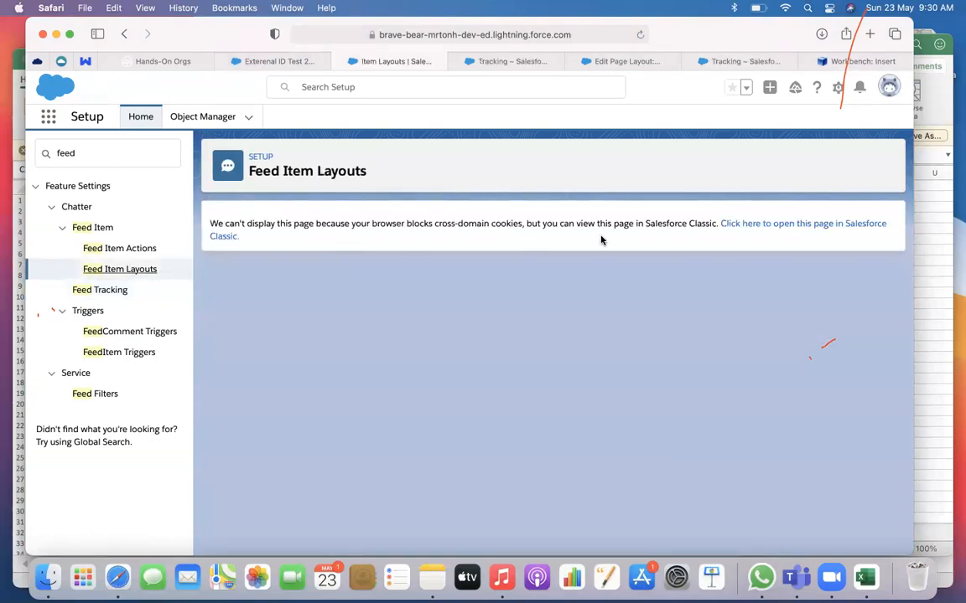
click(801, 231)
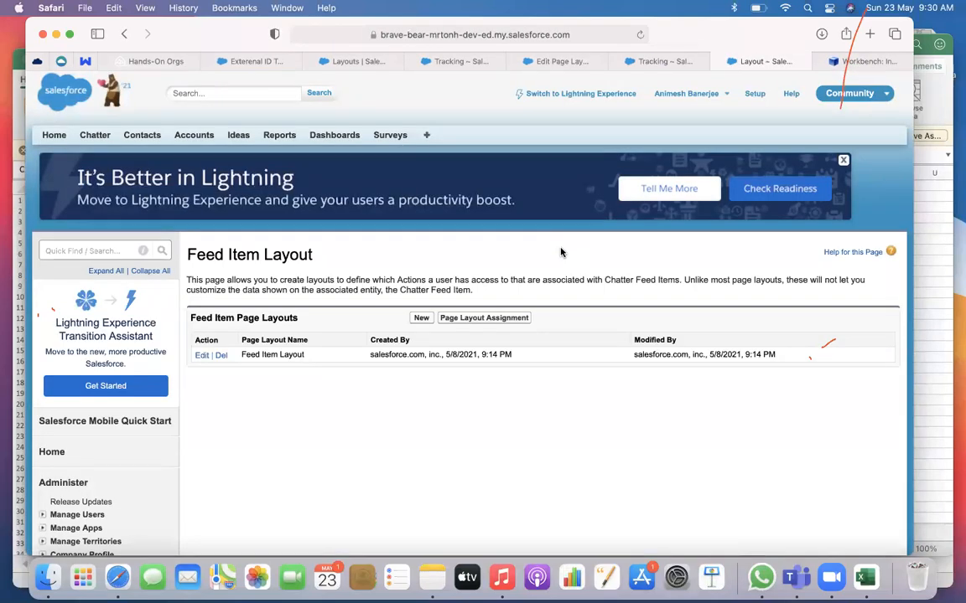
click(464, 320)
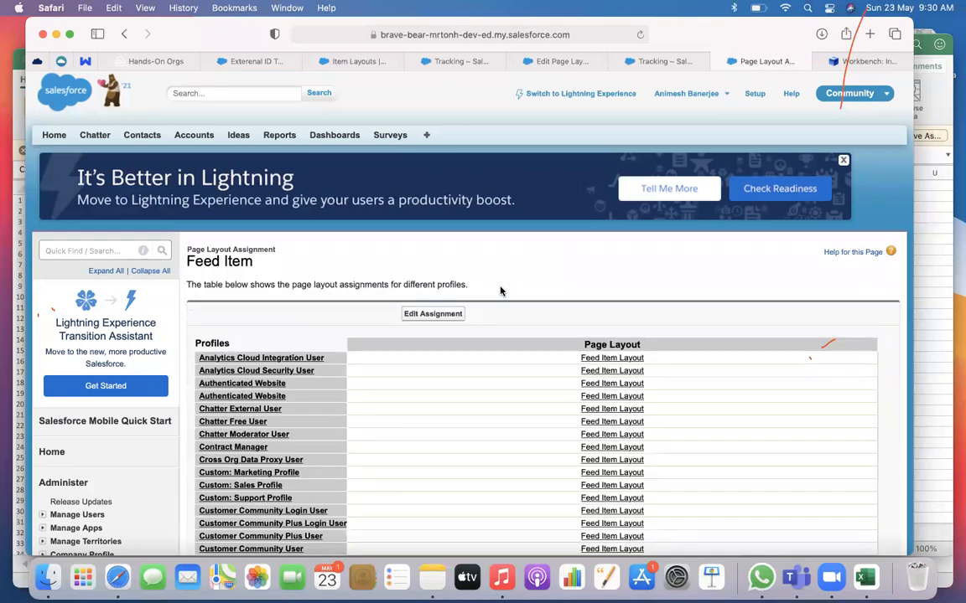
scroll(501, 291, down, 5)
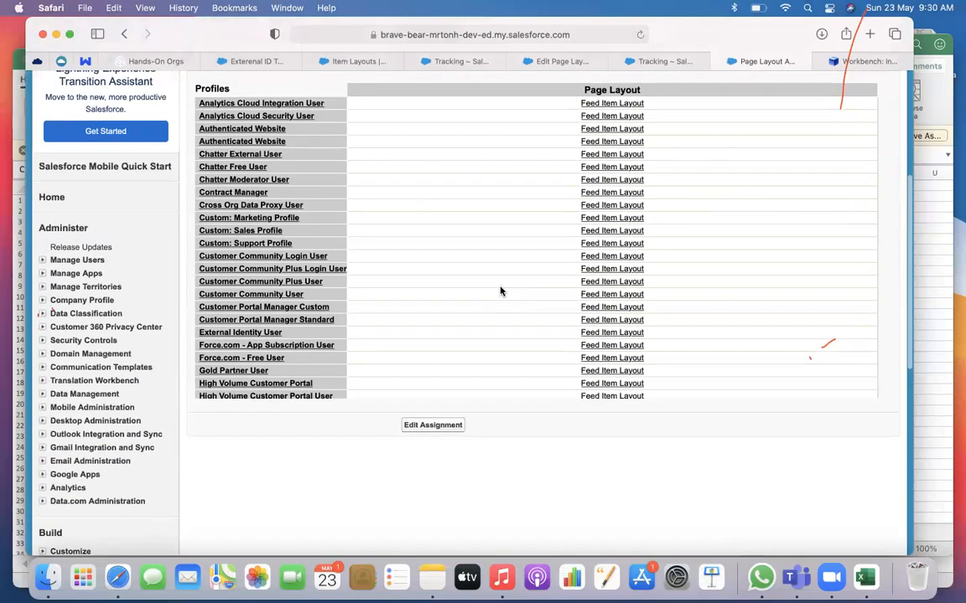
scroll(500, 291, down, 10)
scroll(501, 291, up, 4)
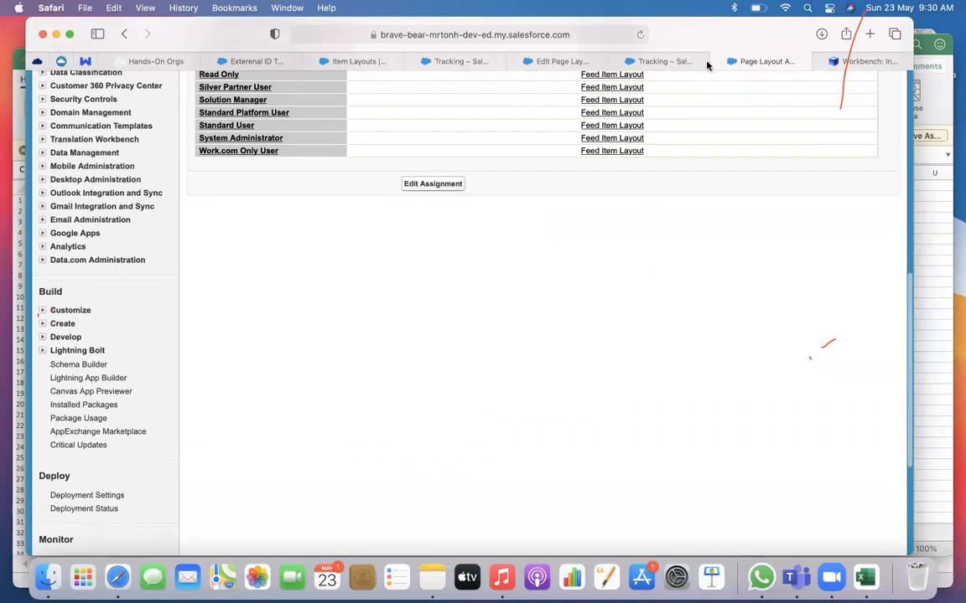
Recheck the open account, Feed Tracking and page layout pages, and switch to the Hands-On Orgs page in Trailhead
click(266, 60)
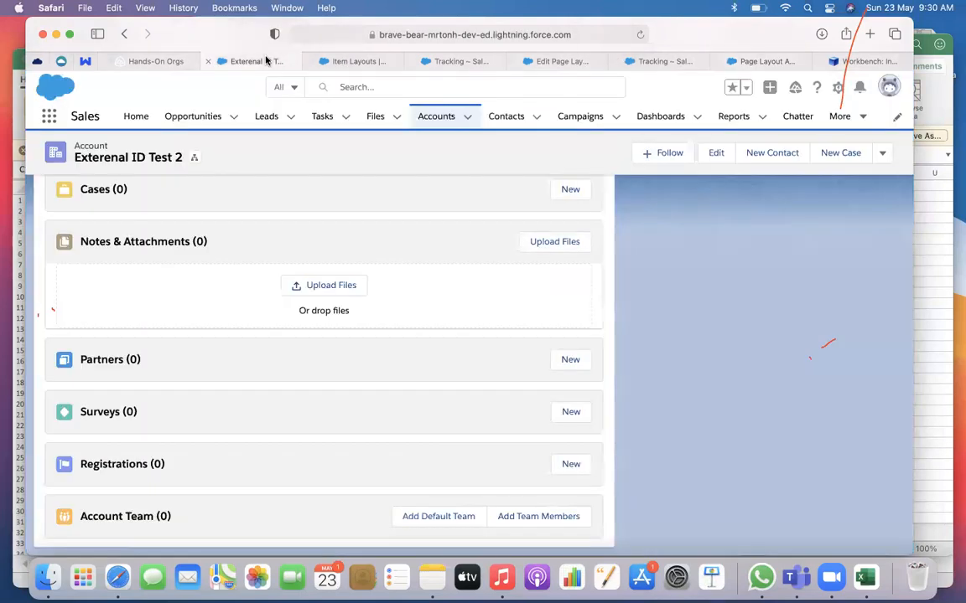
click(346, 61)
click(462, 63)
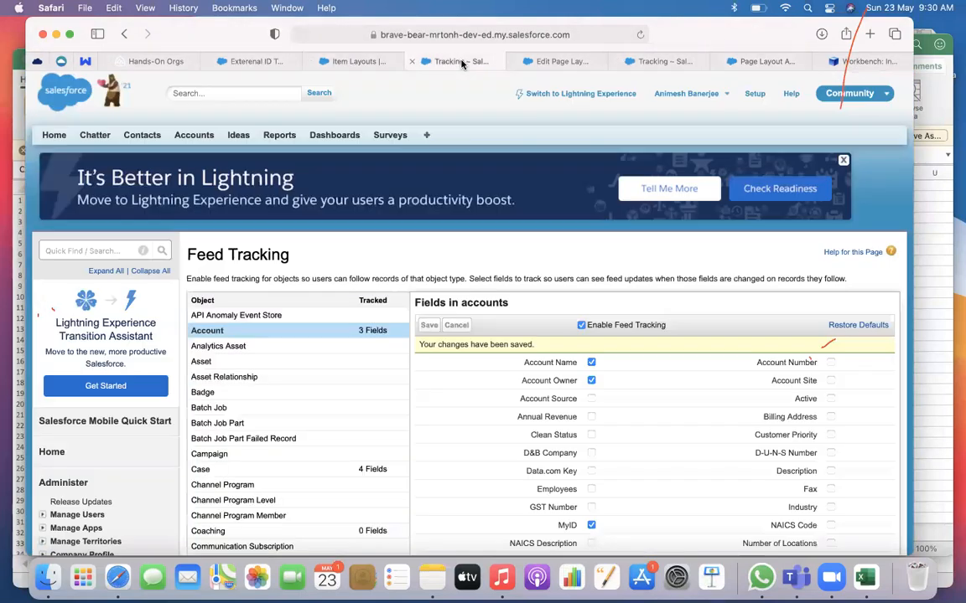
mouse_move(539, 64)
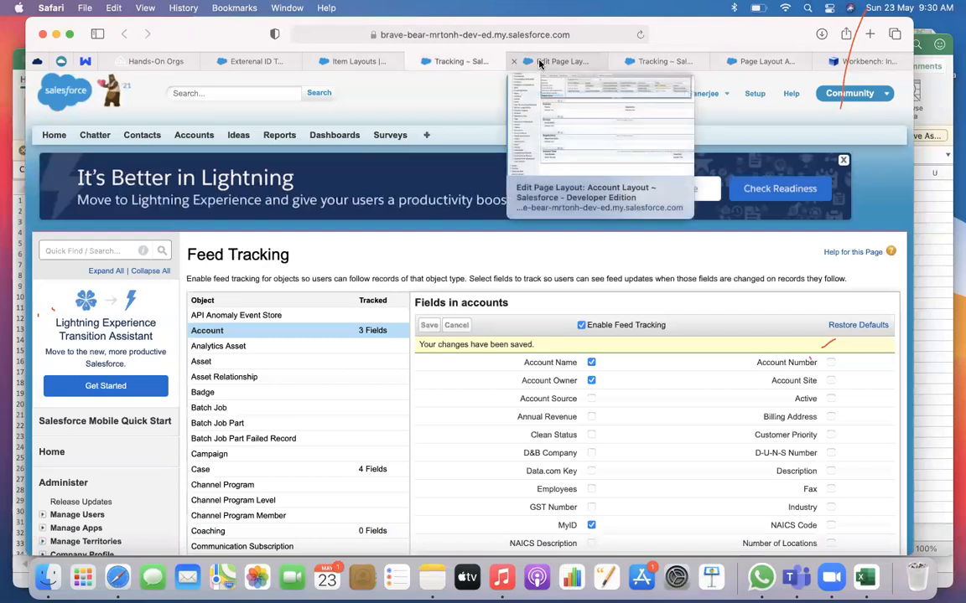
click(539, 64)
click(662, 63)
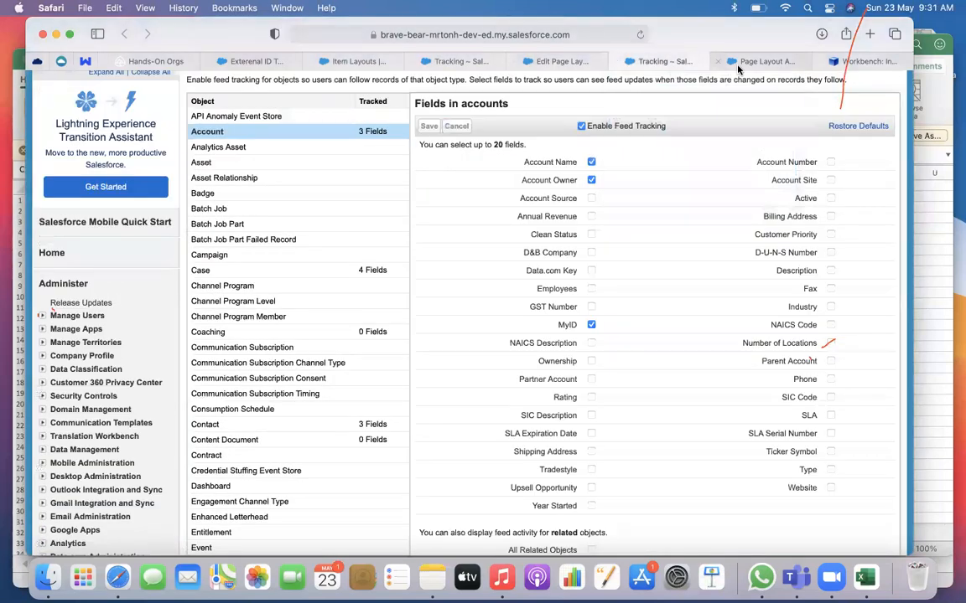
click(758, 61)
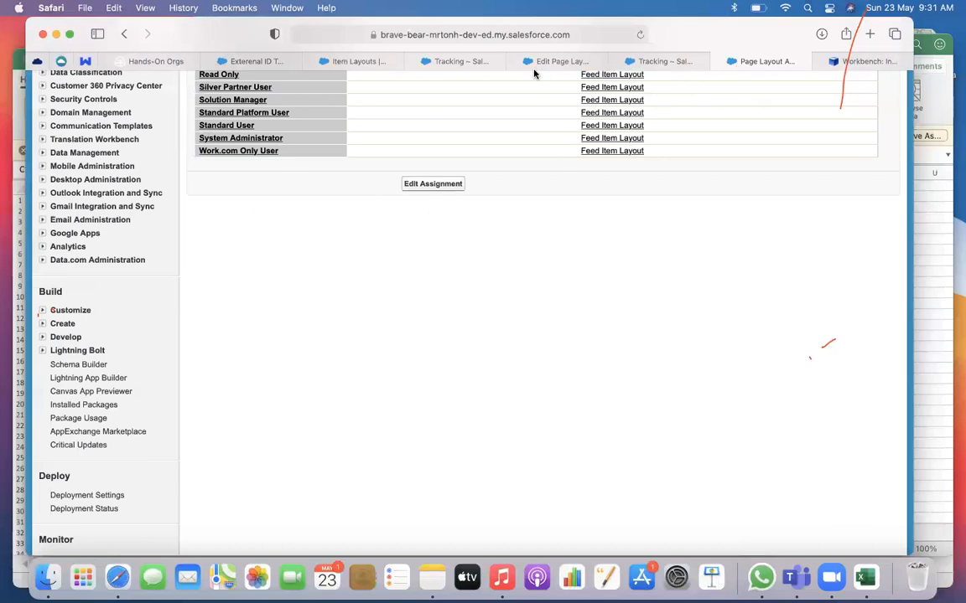
scroll(291, 229, up, 15)
click(171, 60)
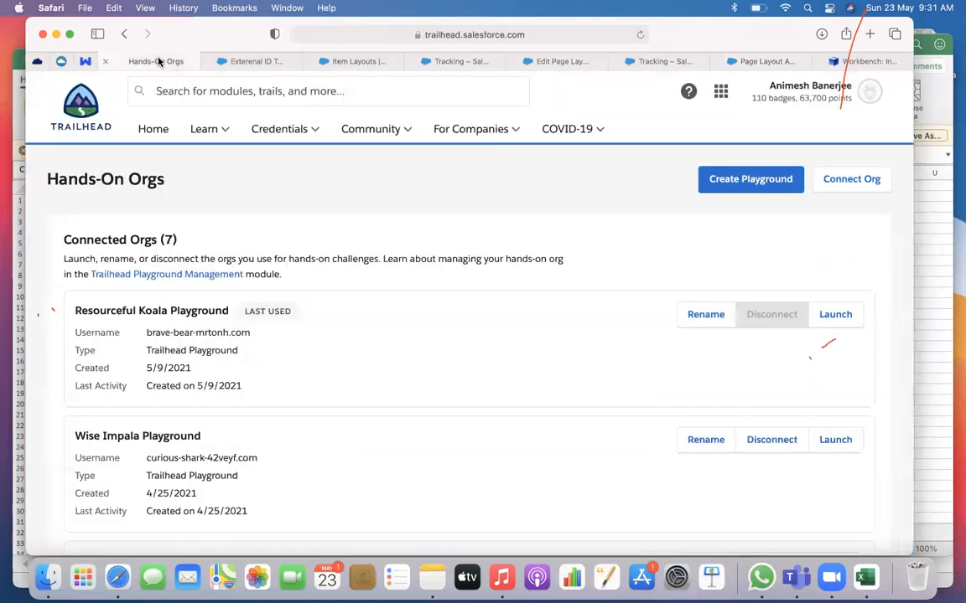
Find the Account object's page layouts in Object Manager and open Account Layout for editing in Salesforce Classic
click(241, 61)
click(338, 62)
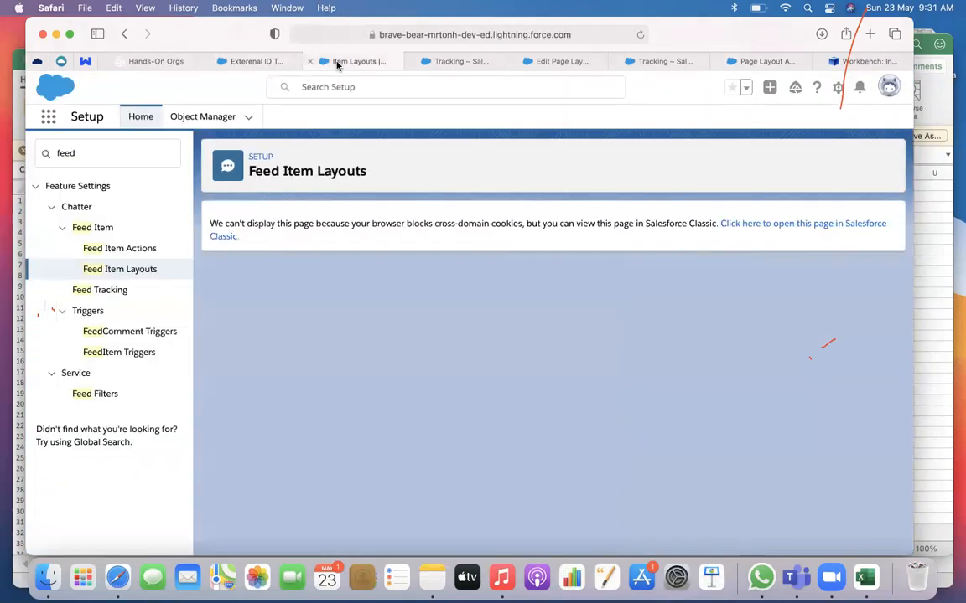
click(177, 119)
click(58, 246)
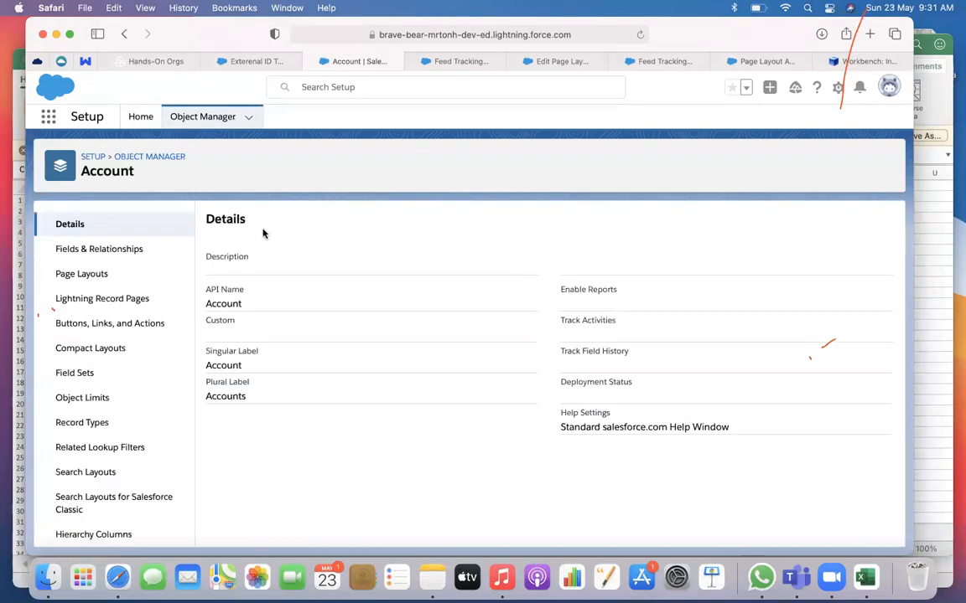
click(118, 277)
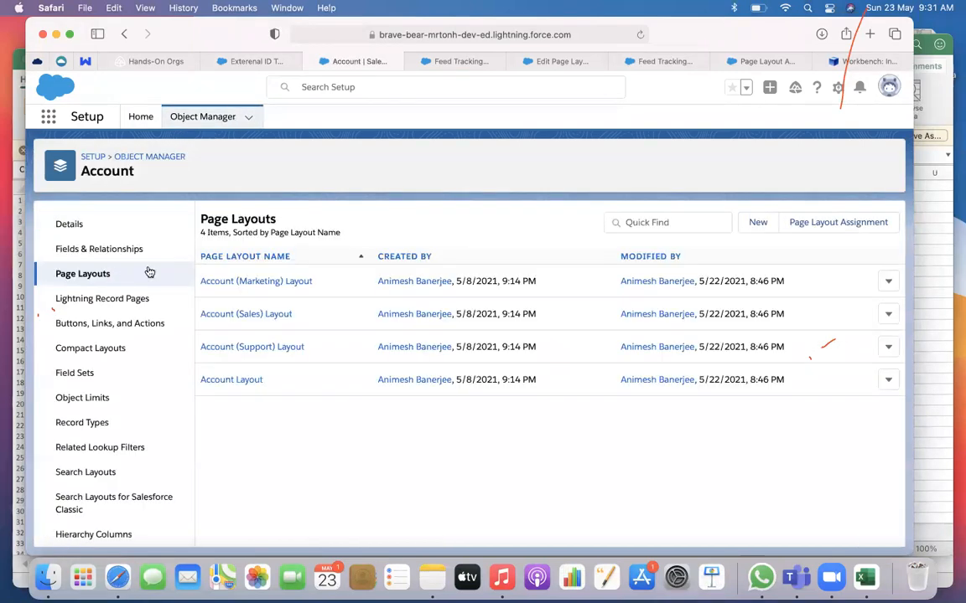
click(239, 382)
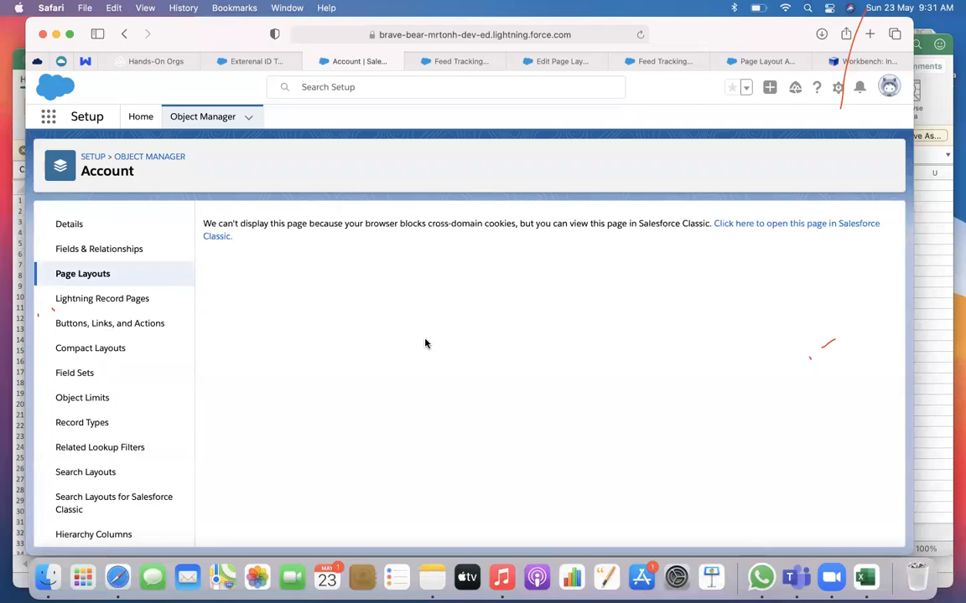
click(775, 224)
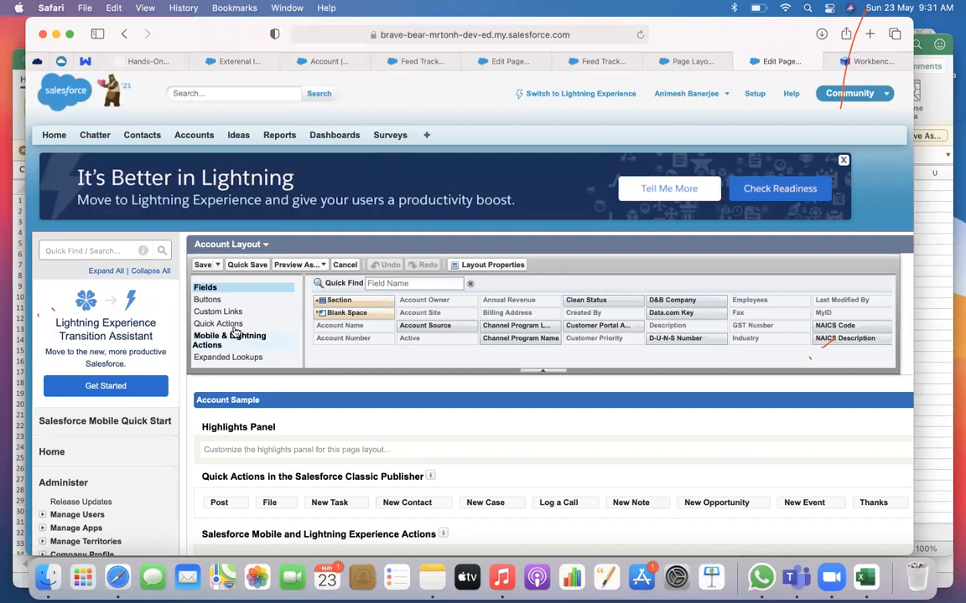
Examine the Components and Related Lists elements of Account Layout for a field history list
scroll(234, 332, down, 2)
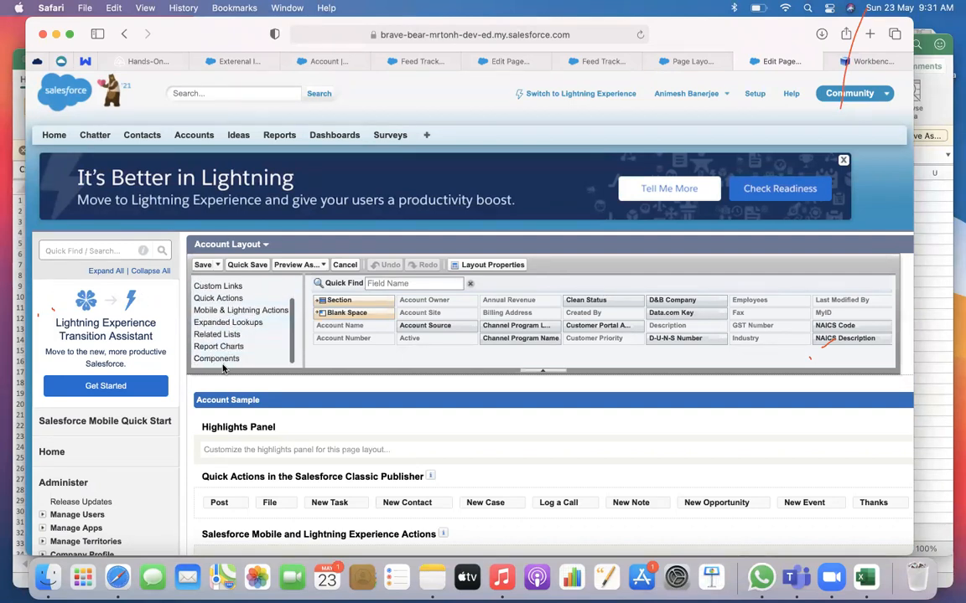
click(217, 357)
scroll(225, 364, down, 10)
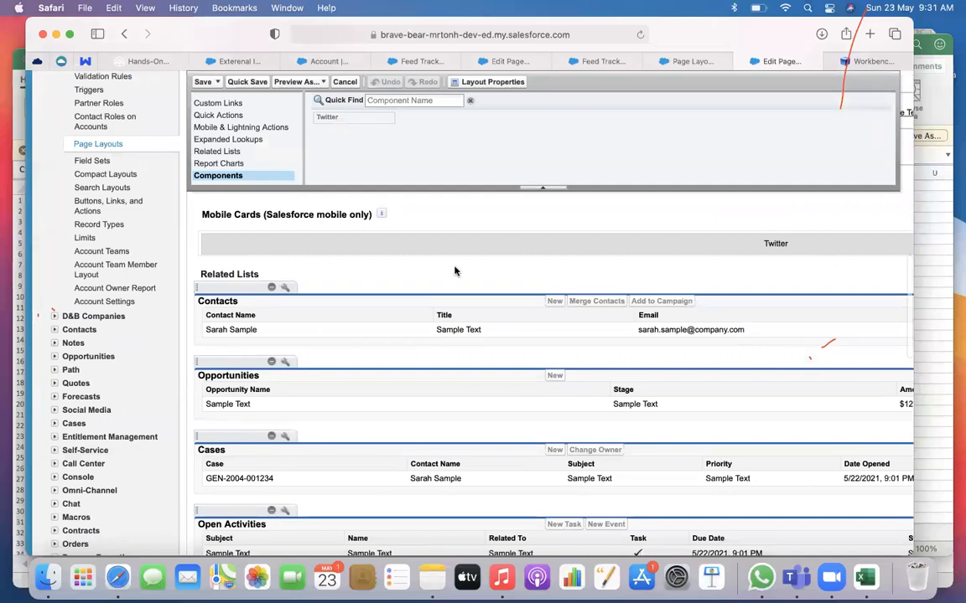
scroll(455, 271, down, 5)
scroll(454, 271, down, 7)
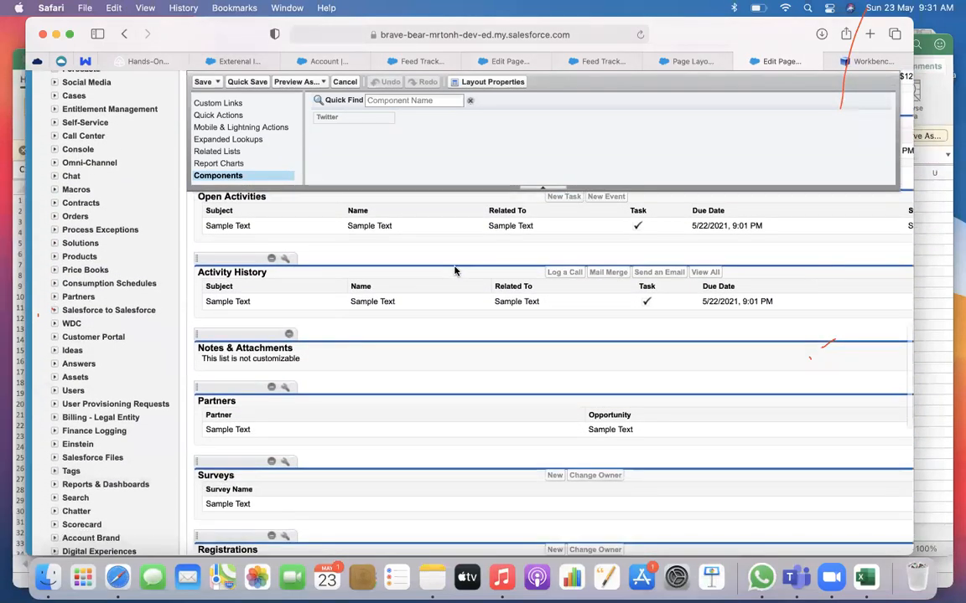
scroll(454, 270, up, 20)
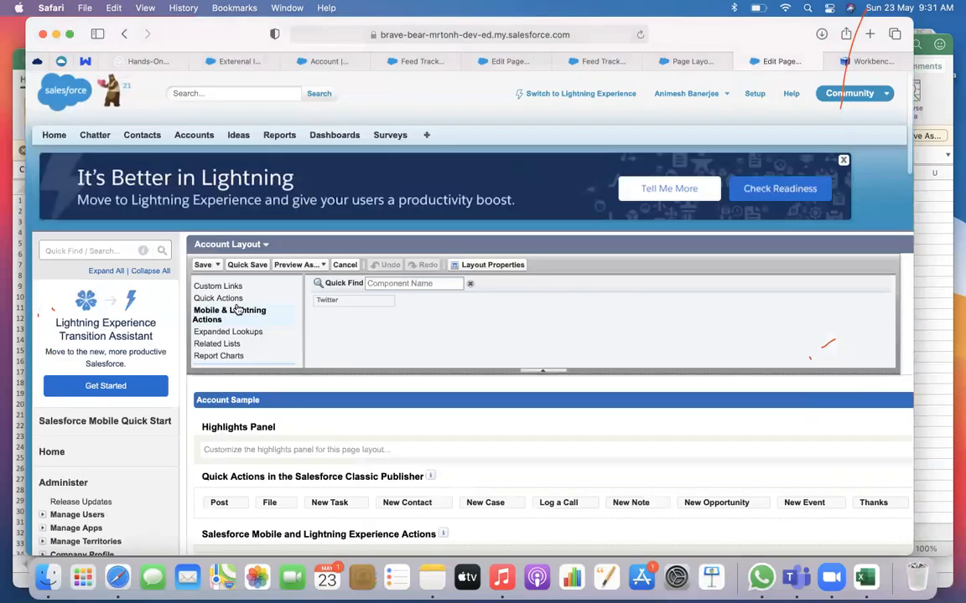
click(220, 335)
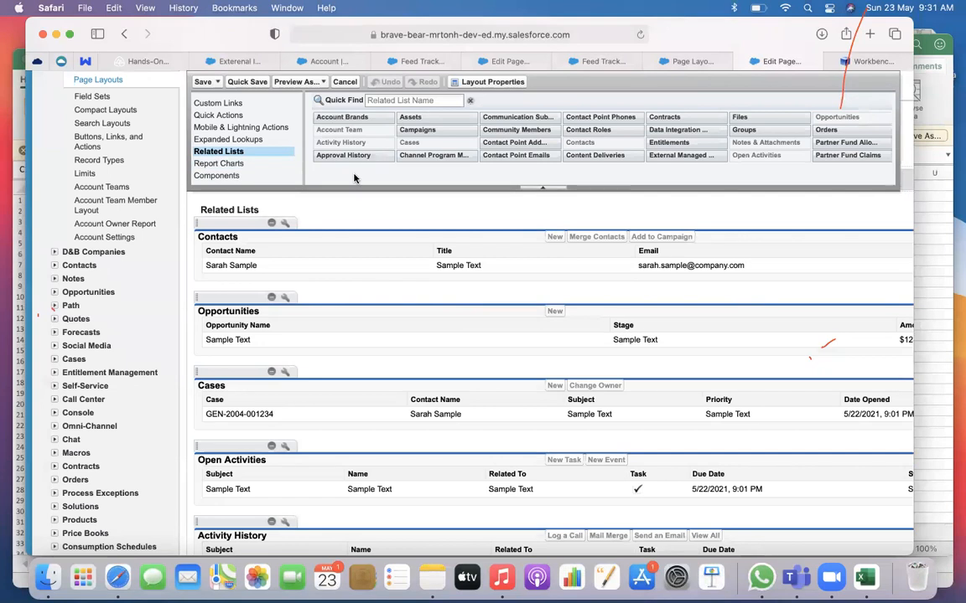
scroll(404, 178, up, 10)
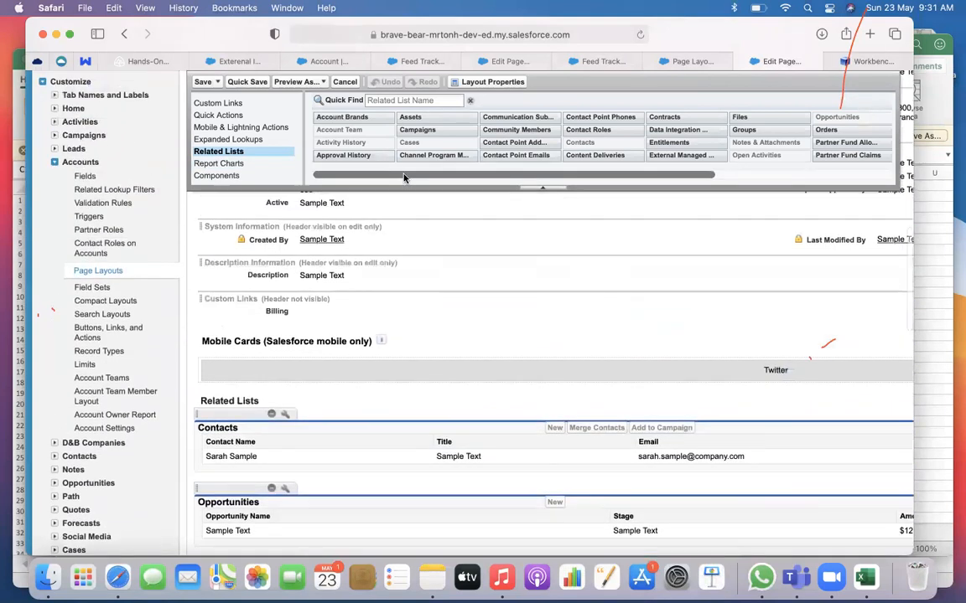
scroll(404, 178, up, 2)
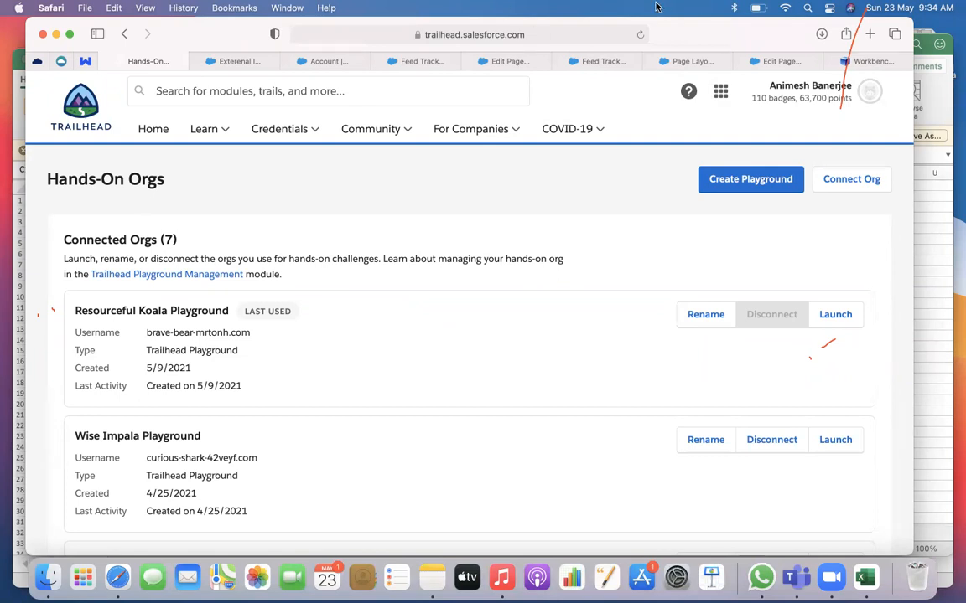
Return to the Exterenal ID Test 2 account record and view its details
click(319, 61)
click(232, 61)
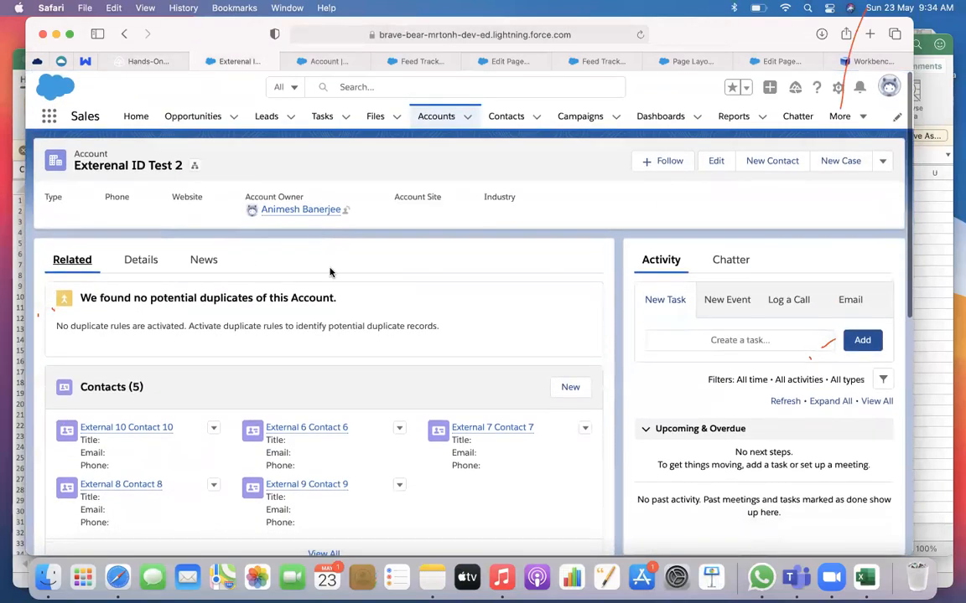
click(140, 260)
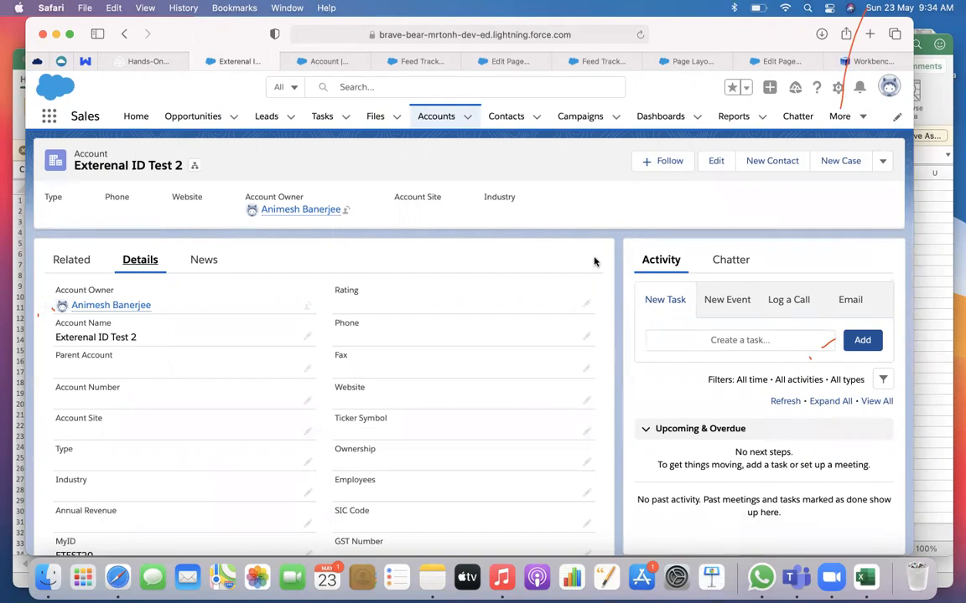
Search Account Layout's available related lists for a field history entry, and clear the search
click(767, 63)
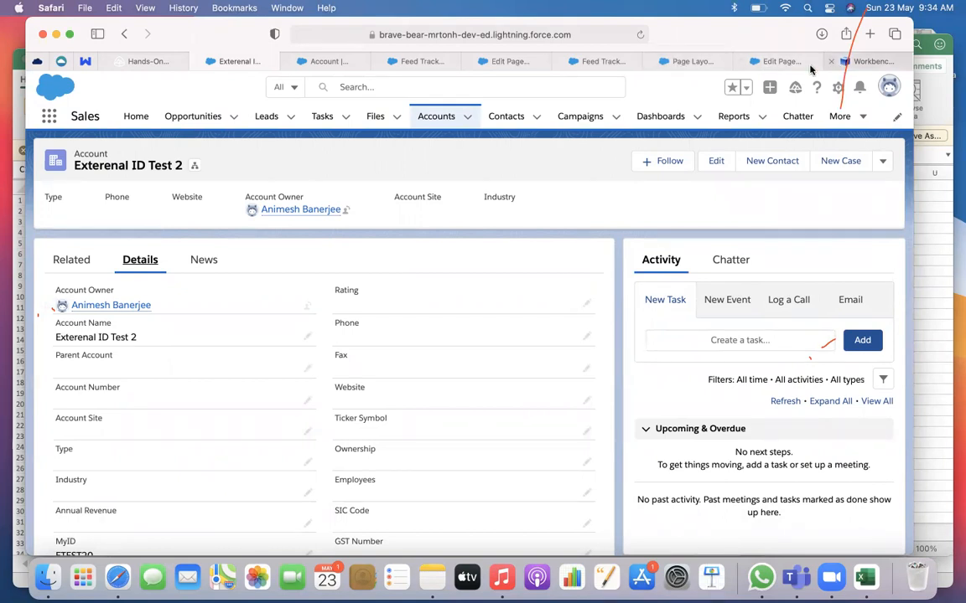
drag(397, 283, 311, 284)
text(field)
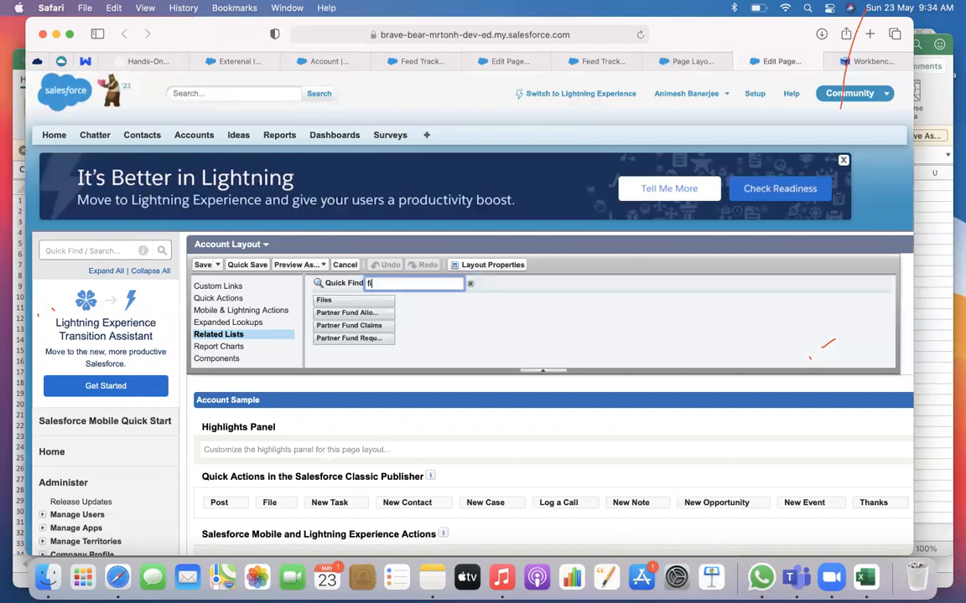
key(BackSpace)
key(BackSpace)
key(BackSpace)
key(BackSpace)
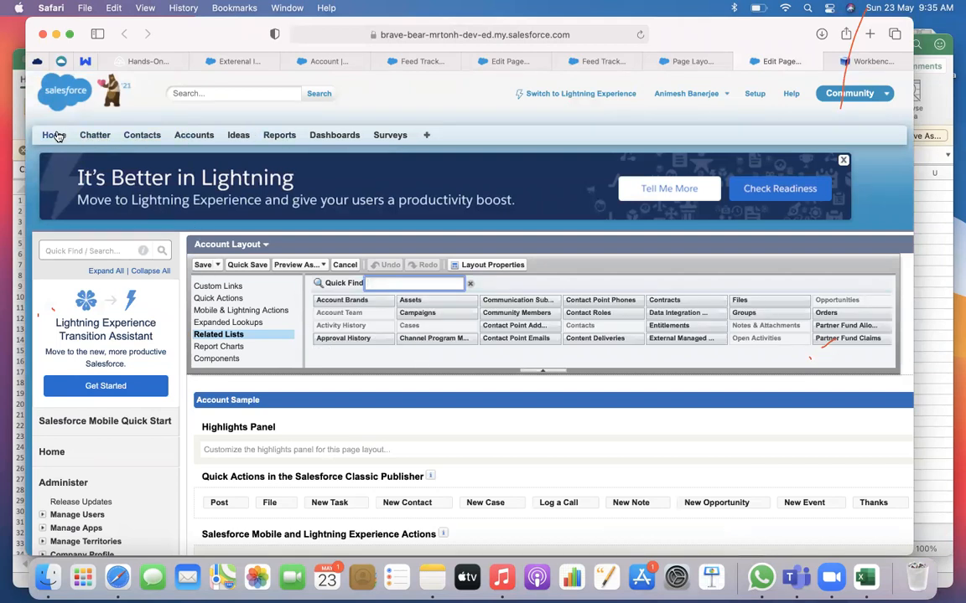
Search Setup for "fie" and look through the matching entries for a field tracking option
click(64, 250)
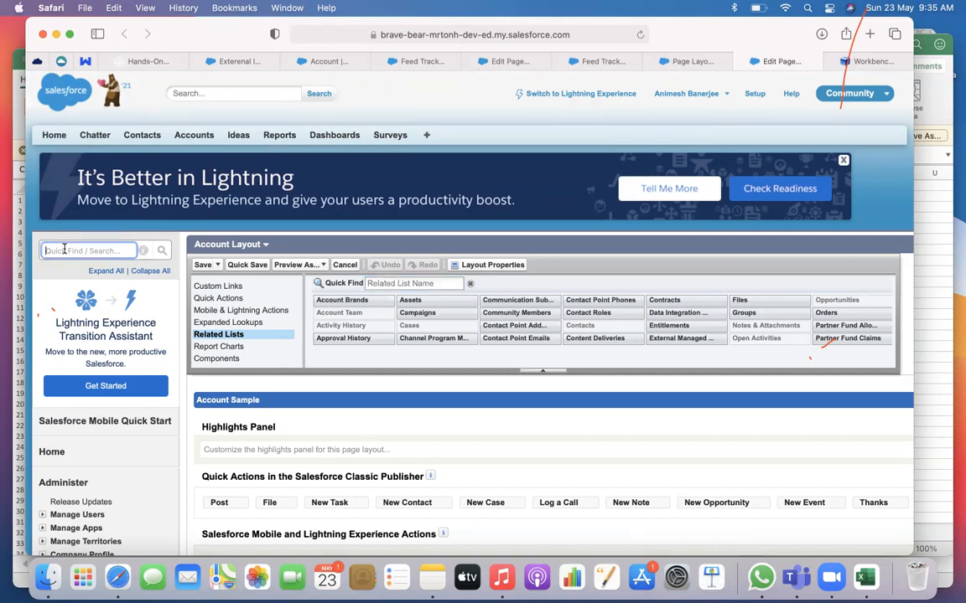
text(fee)
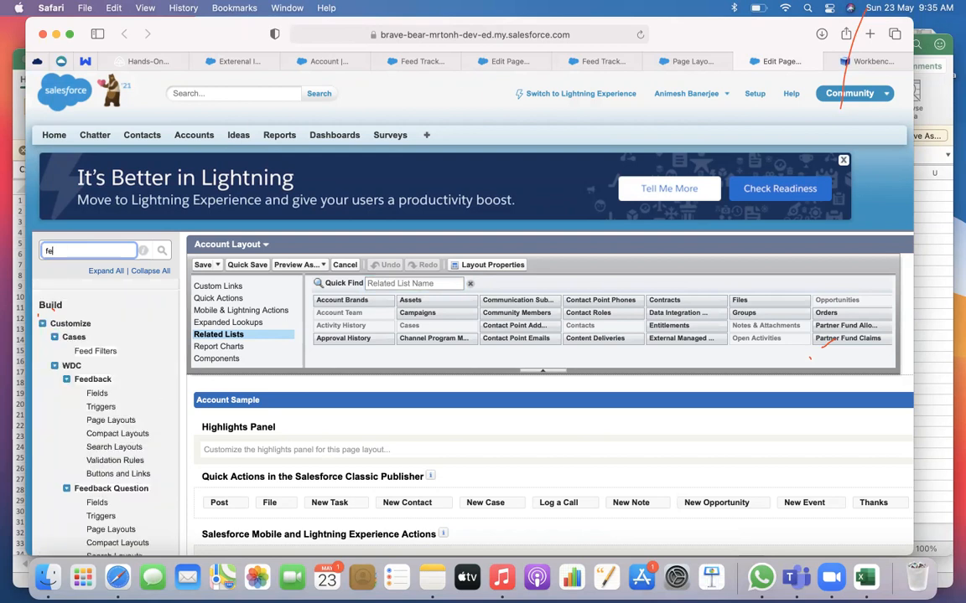
key(BackSpace)
text(eild)
key(BackSpace)
key(BackSpace)
key(BackSpace)
key(BackSpace)
text(ie)
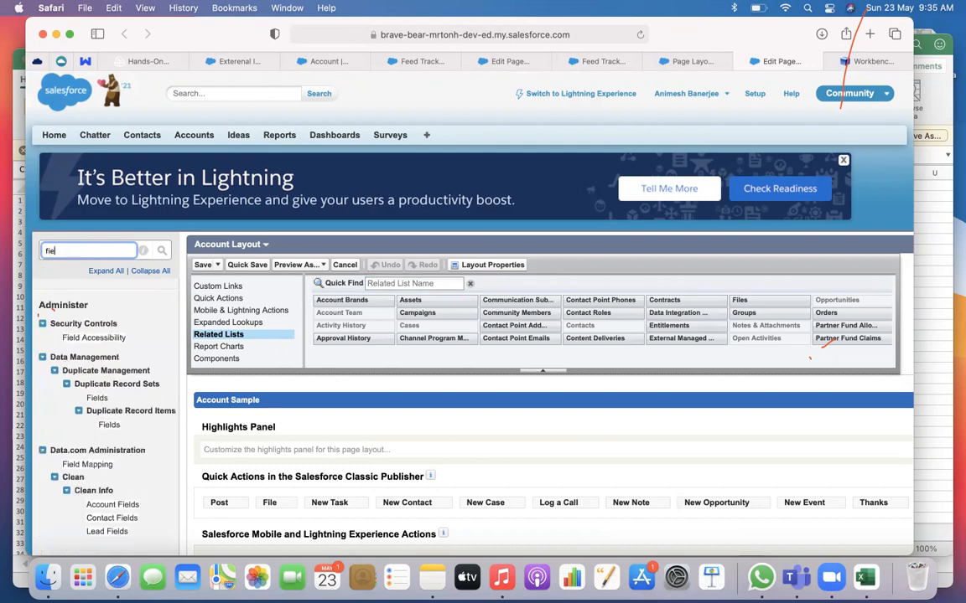
scroll(107, 409, down, 2)
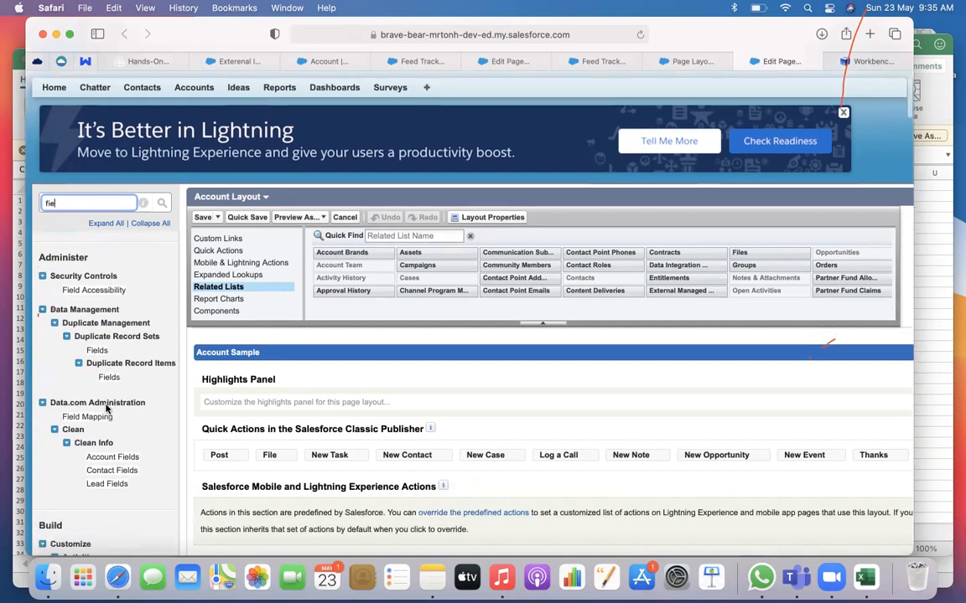
scroll(106, 409, down, 5)
scroll(107, 408, up, 7)
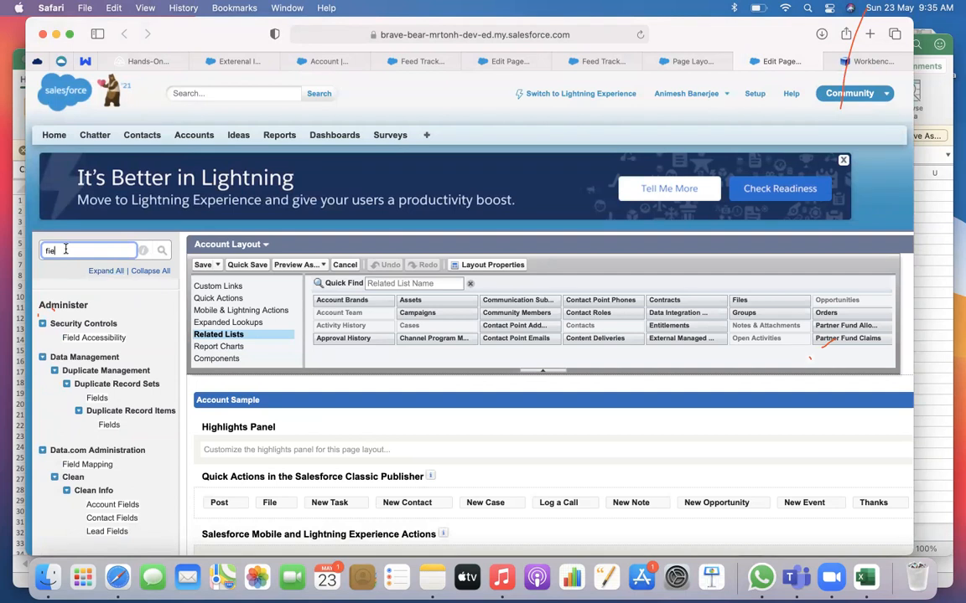
Search Setup for "feed tra", open Feed Tracking and display the fields of the Account object
key(BackSpace)
key(BackSpace)
text(eed)
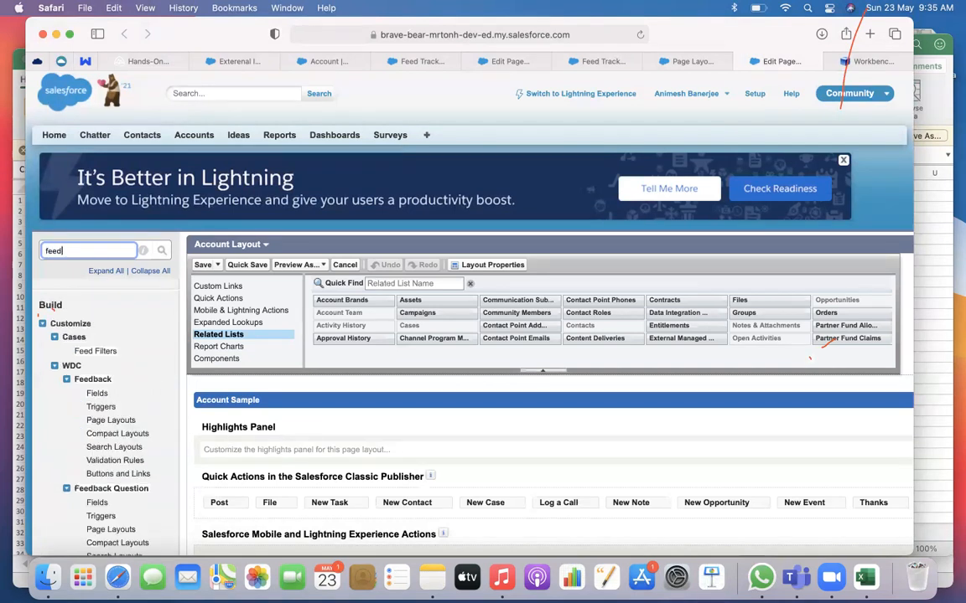
scroll(75, 327, down, 5)
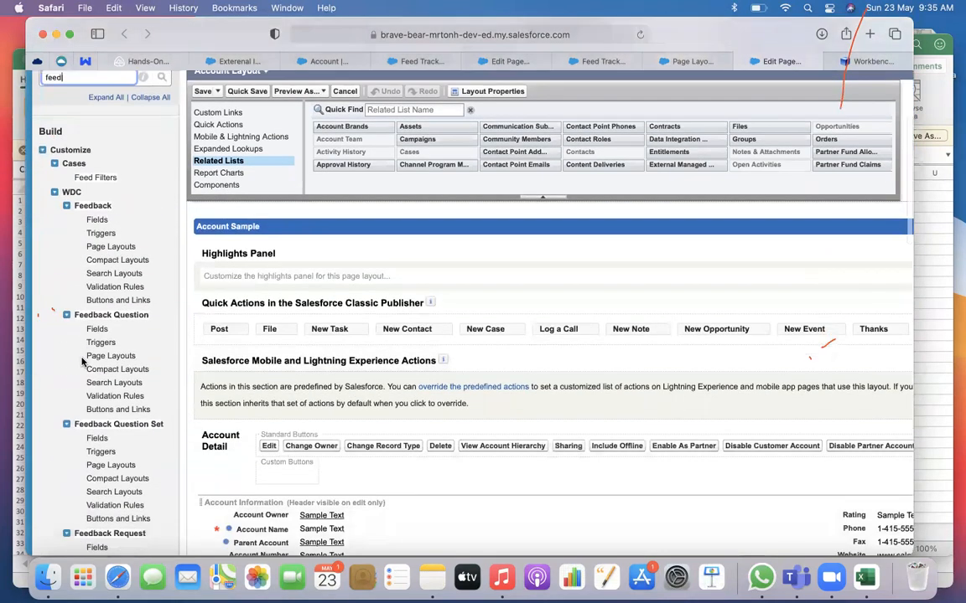
text(tra)
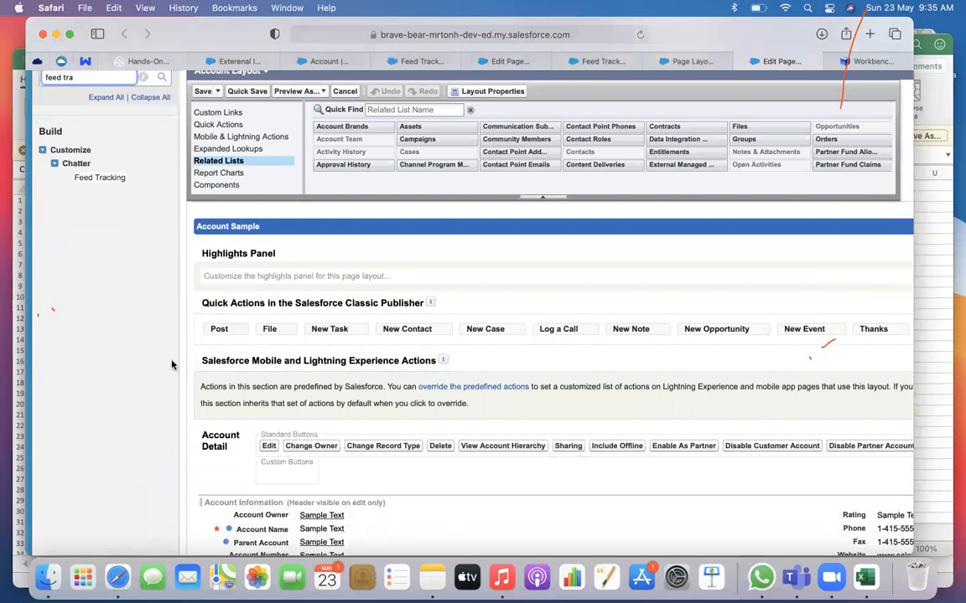
click(104, 177)
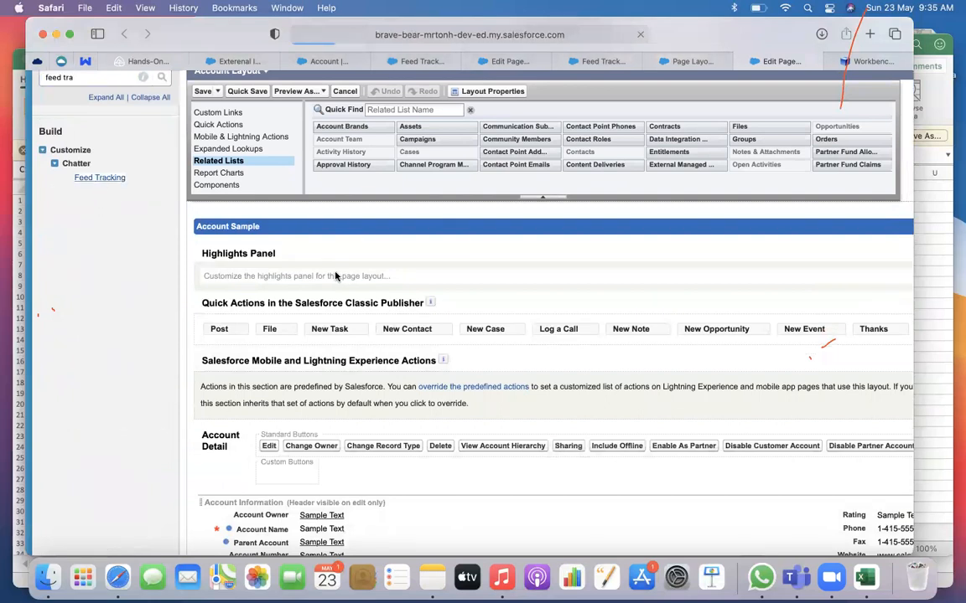
scroll(430, 306, down, 6)
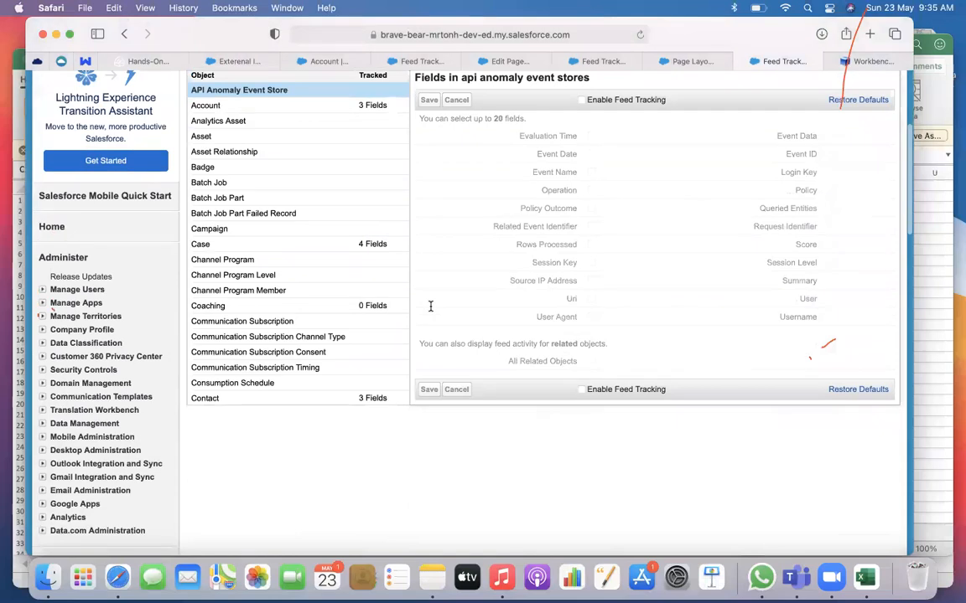
scroll(430, 311, up, 2)
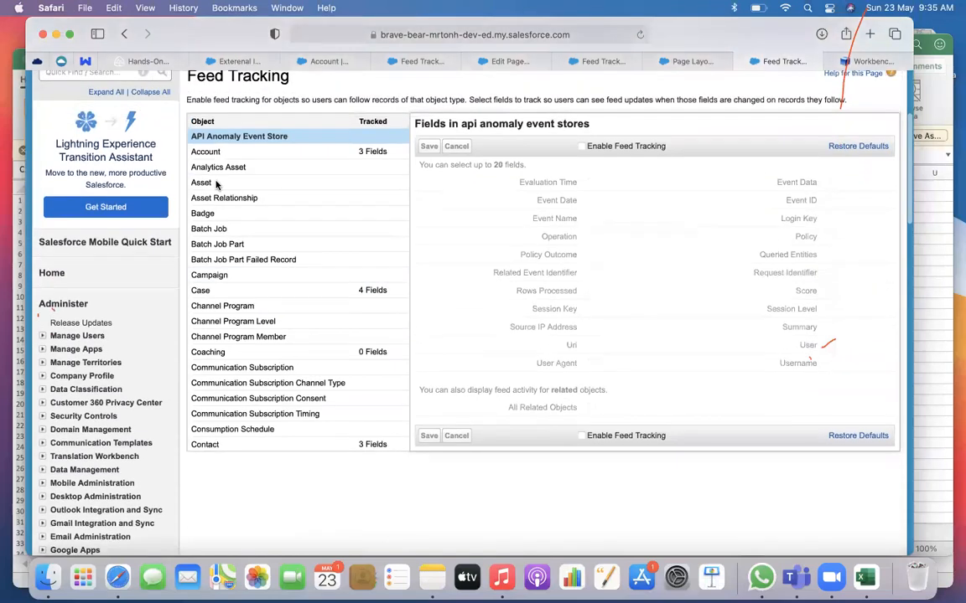
click(220, 154)
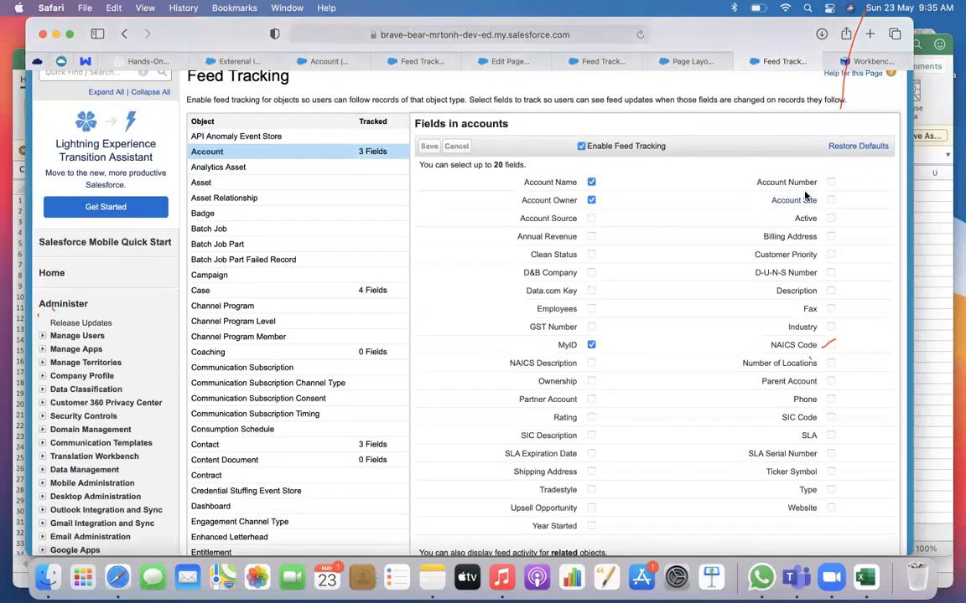
Examine the Account object's field selections and related objects option in Feed Tracking
scroll(539, 280, down, 5)
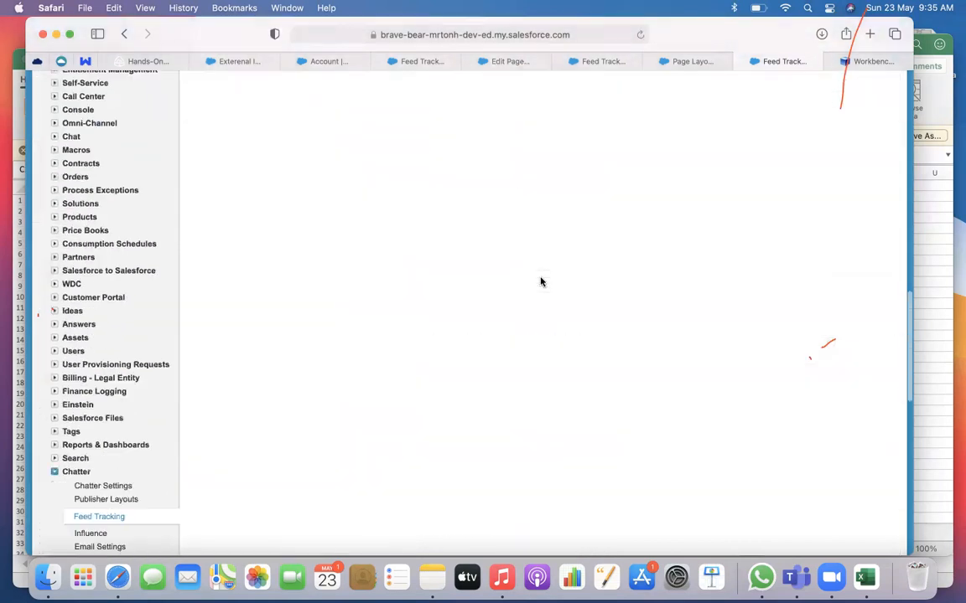
scroll(540, 282, up, 2)
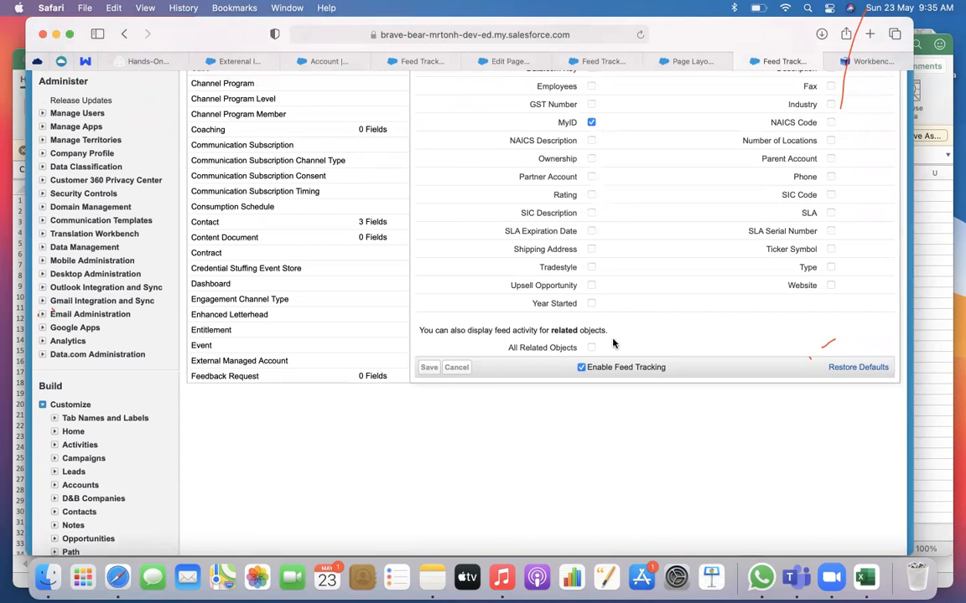
scroll(613, 344, up, 3)
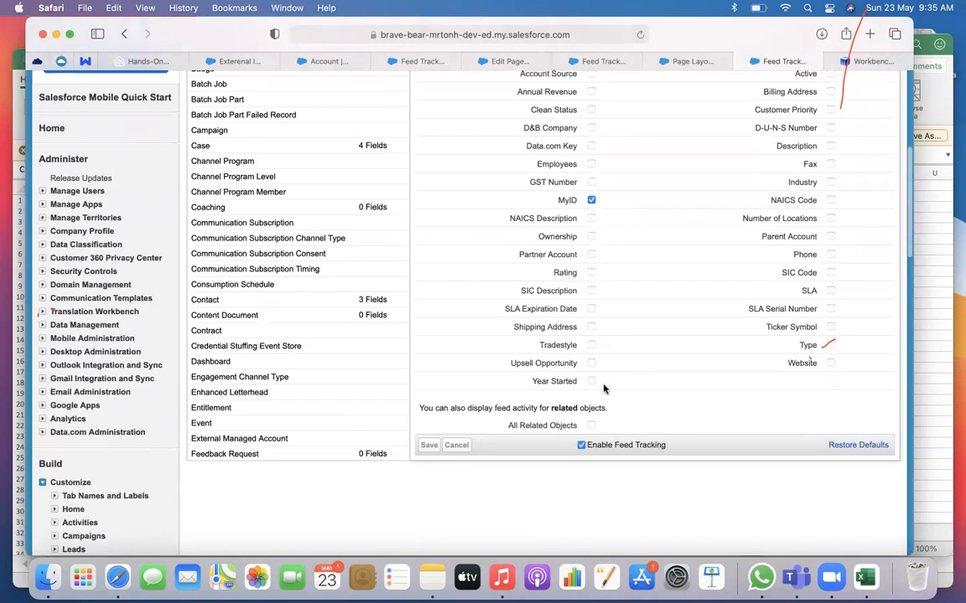
scroll(604, 385, up, 3)
scroll(603, 388, up, 1)
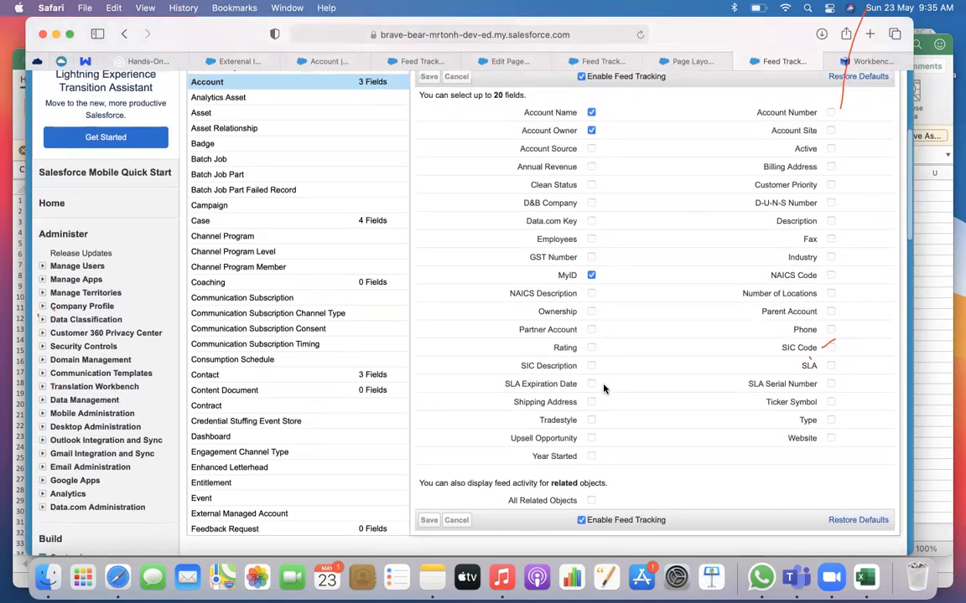
scroll(603, 388, up, 5)
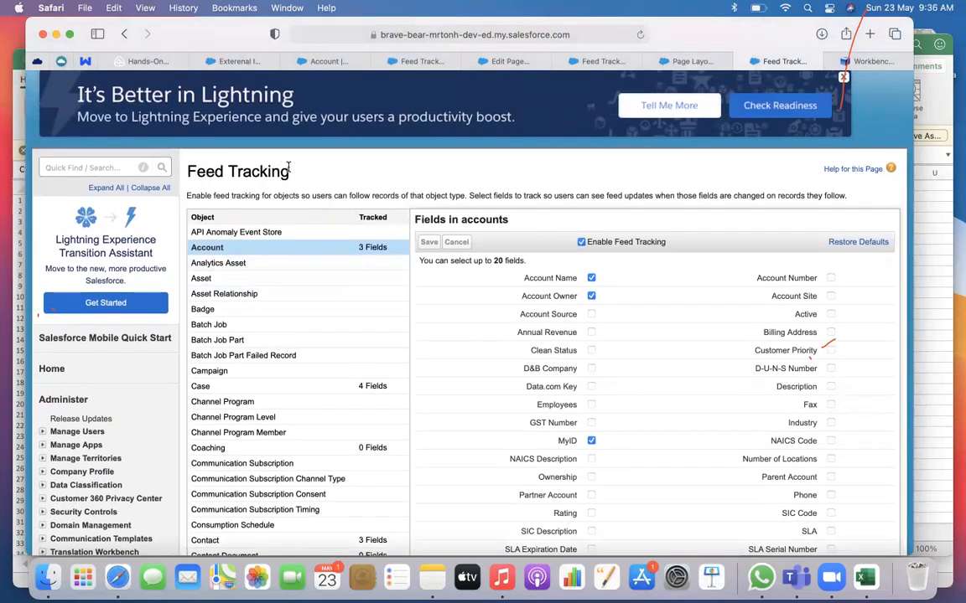
scroll(288, 168, down, 2)
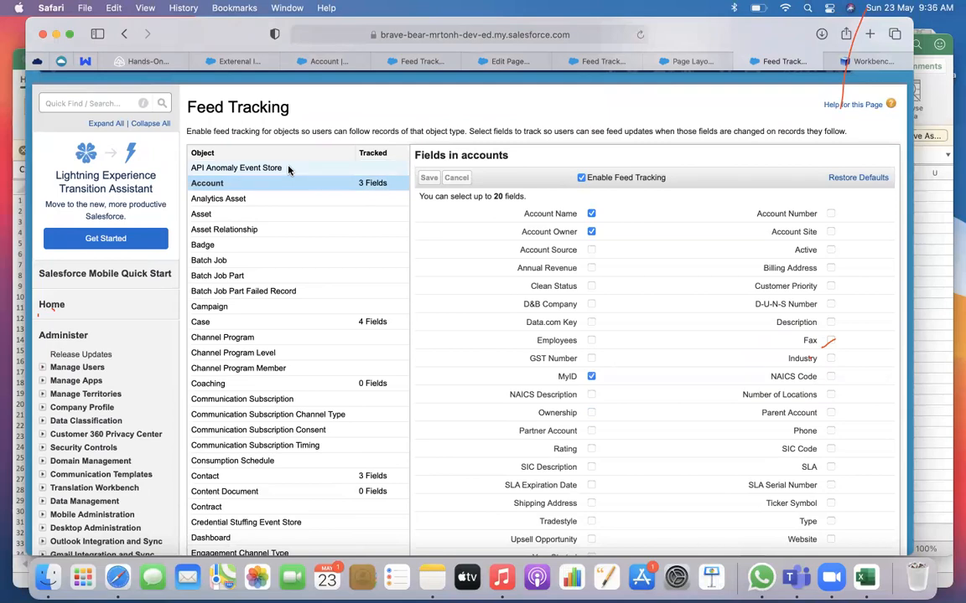
scroll(288, 170, down, 15)
scroll(289, 170, up, 20)
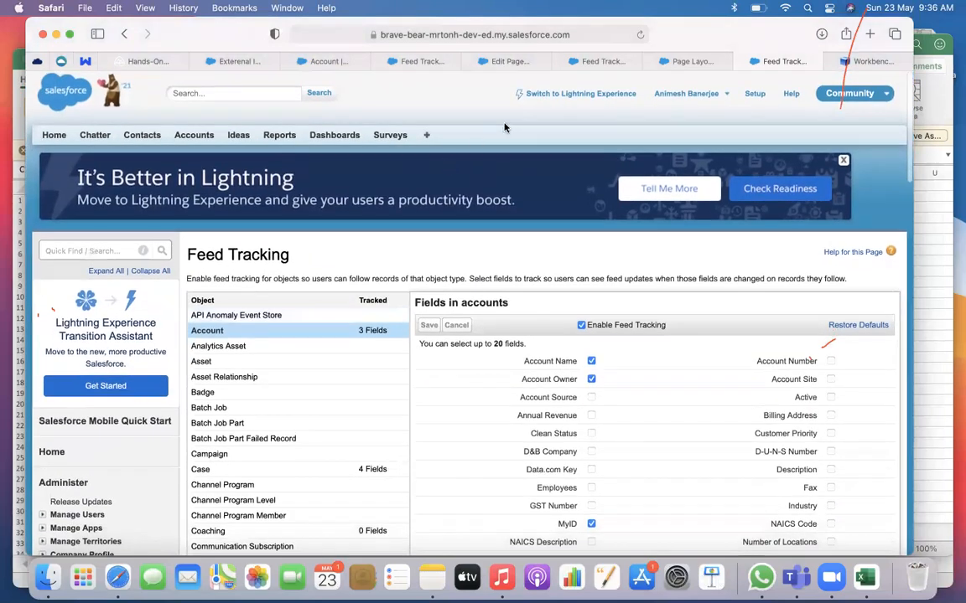